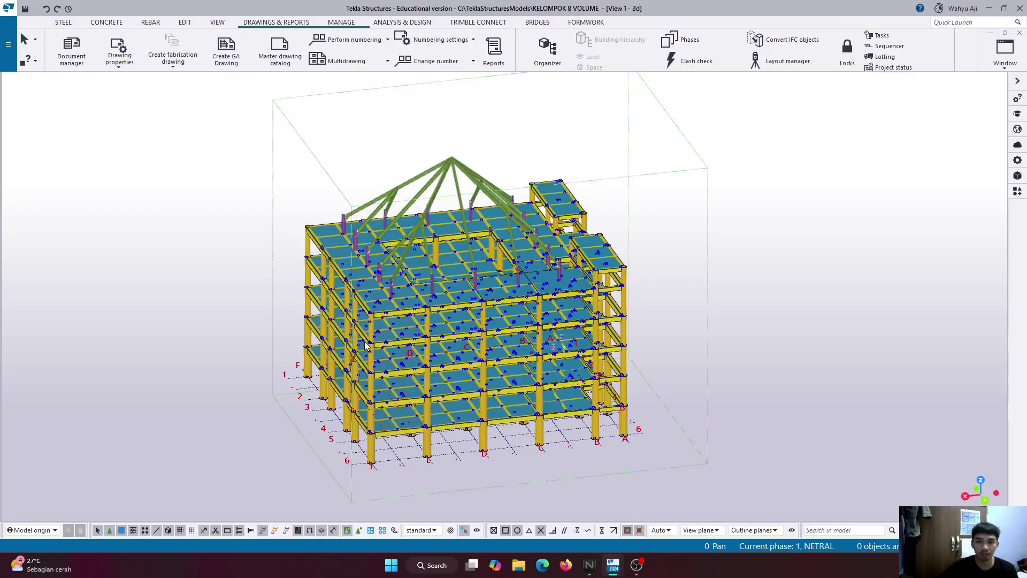
Open the drawing layout editor from the drawing properties options.
scroll(369, 283, up, 2)
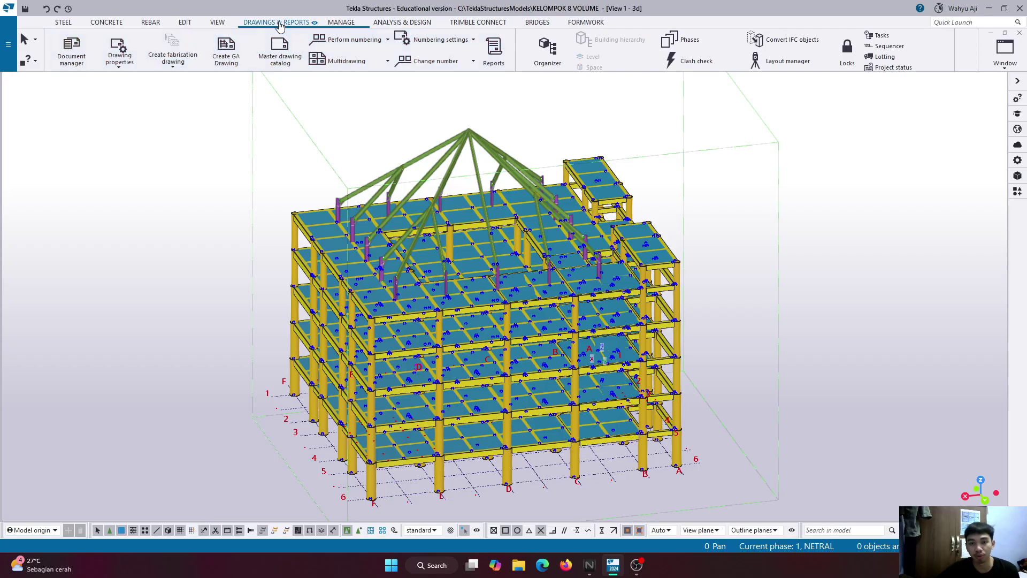
click(121, 67)
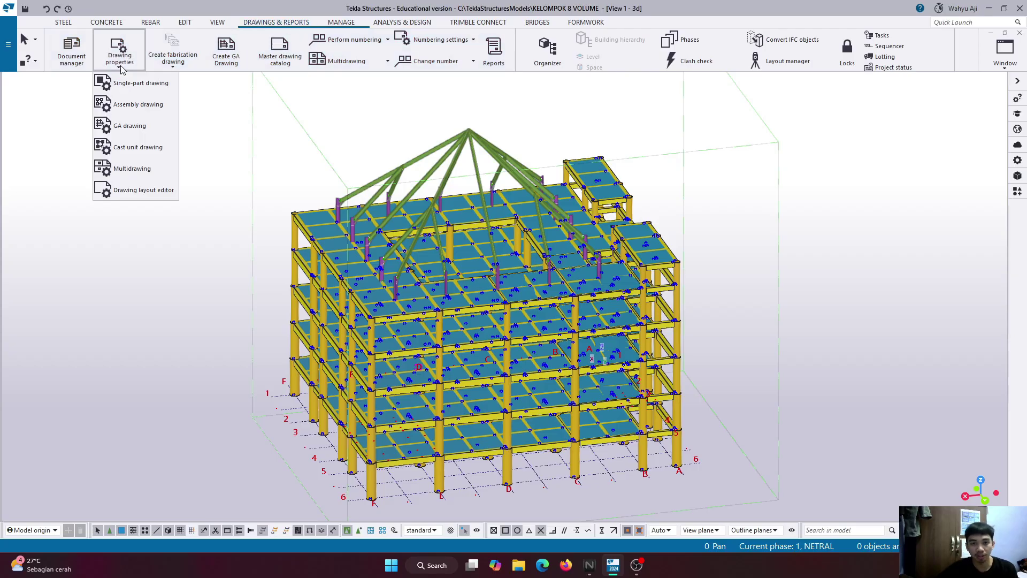
click(147, 193)
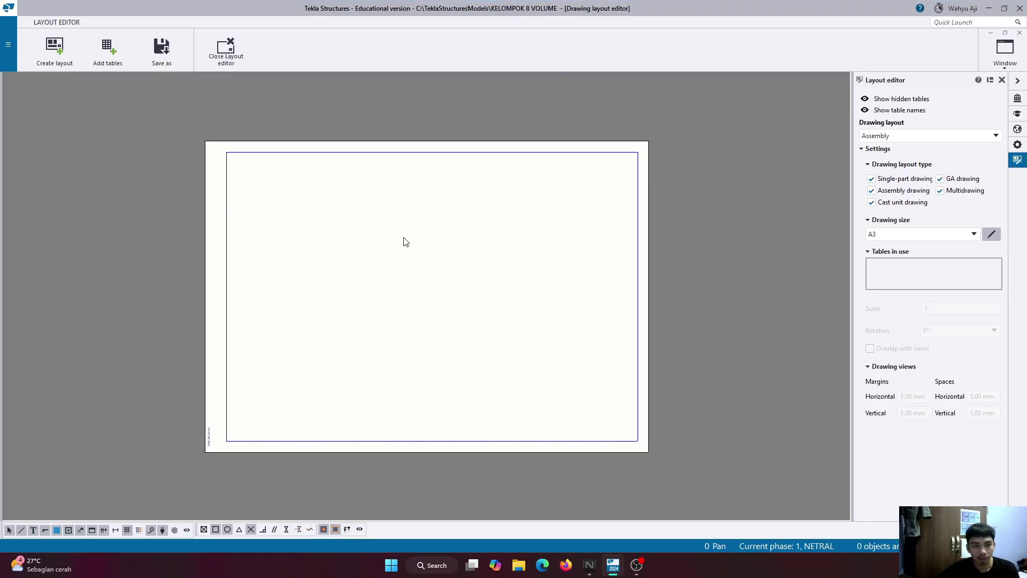
Create a new drawing layout named KOP SIPIL SUHAT with drawing size A3.
click(56, 47)
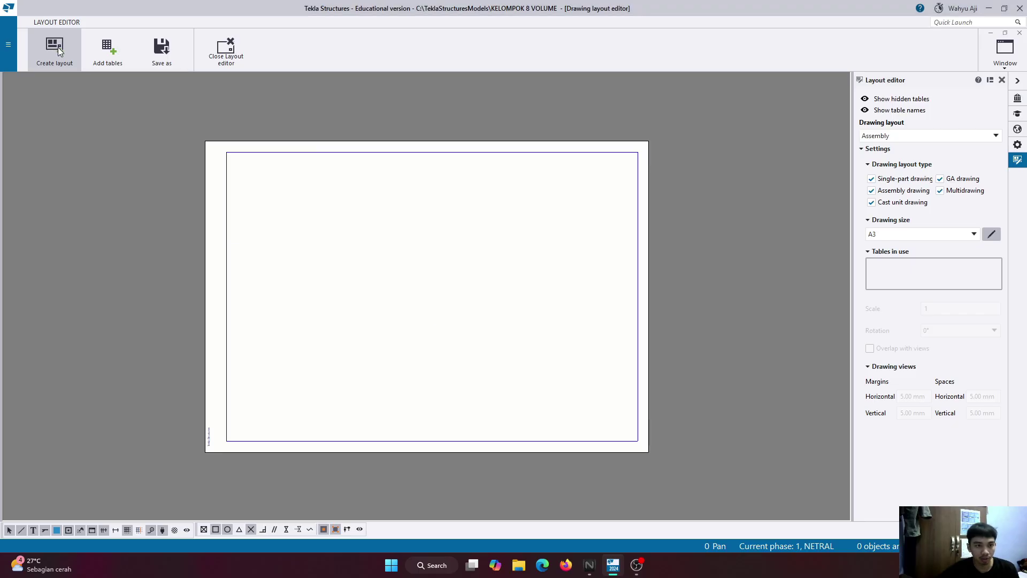
drag(523, 252, 413, 255)
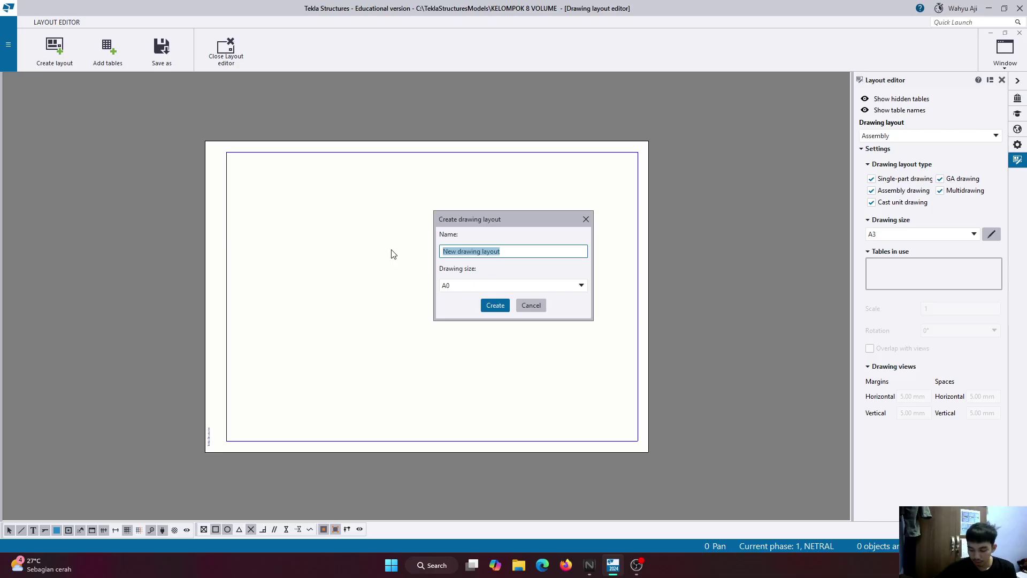
text(KOP)
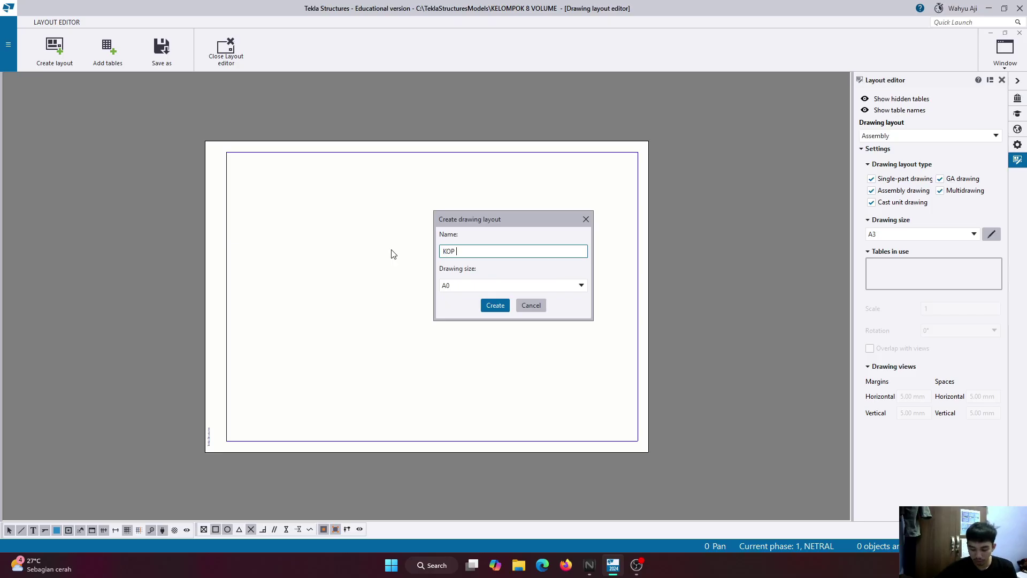
text( SIPIL SU)
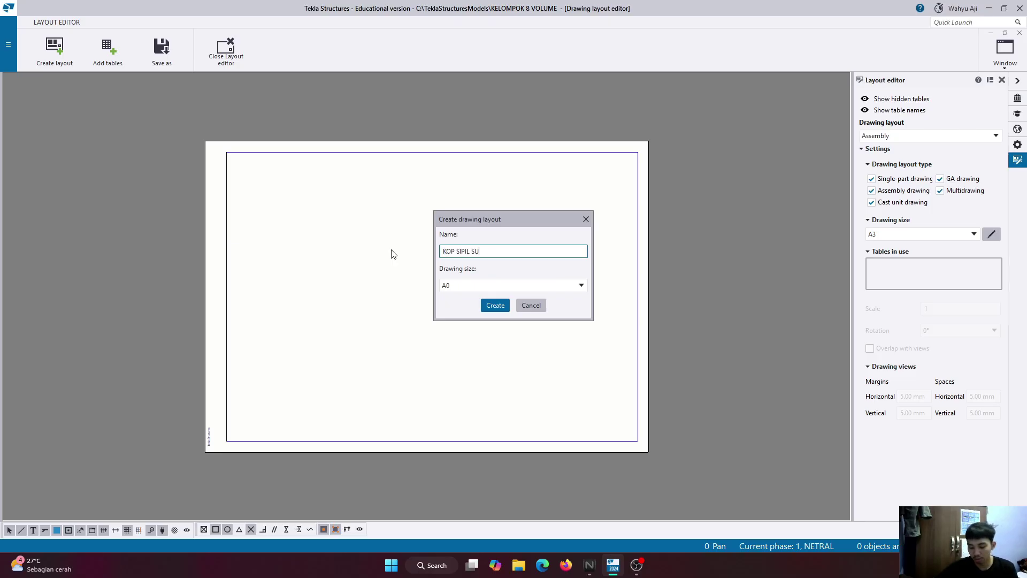
text(HAT)
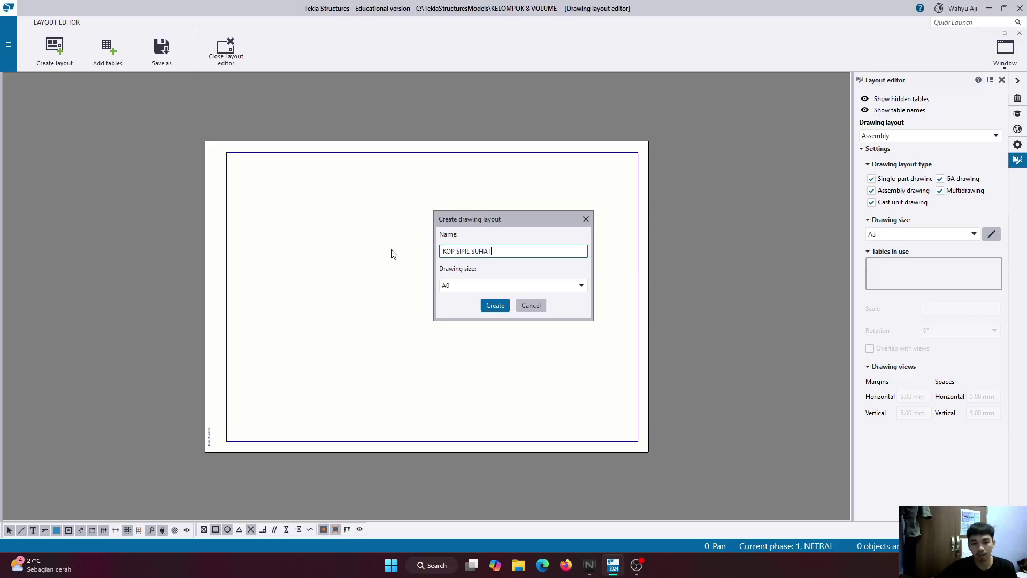
click(508, 288)
click(487, 332)
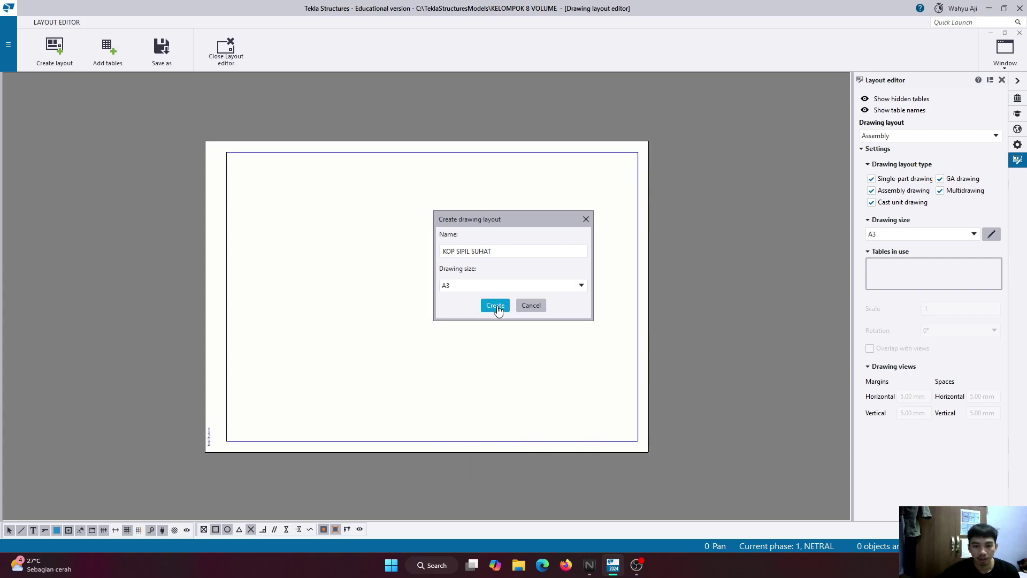
click(496, 305)
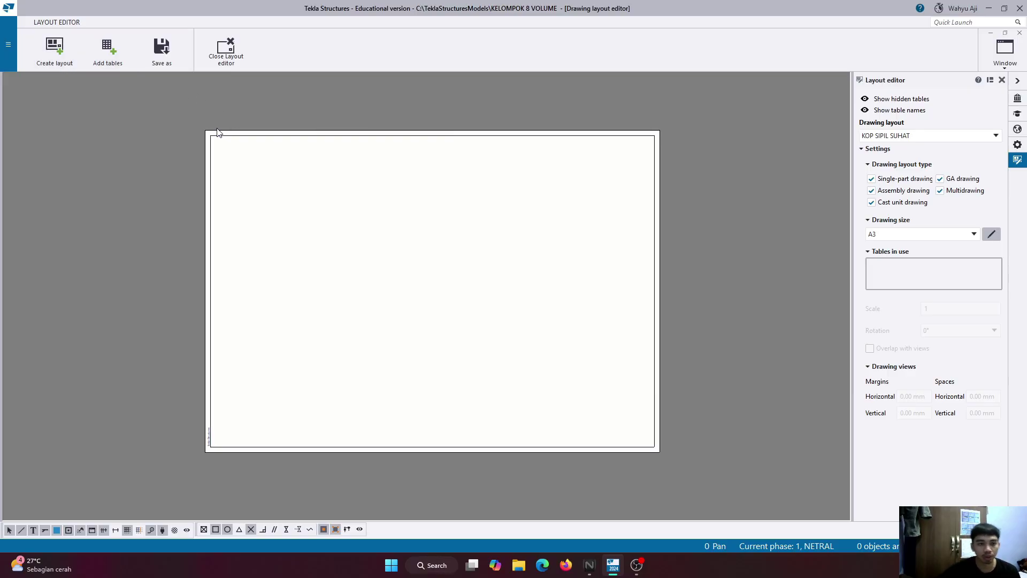
Add the KOP TEKLA TUTORIAL table to the layout, inserted at the upper-right corner of the sheet frame.
click(109, 47)
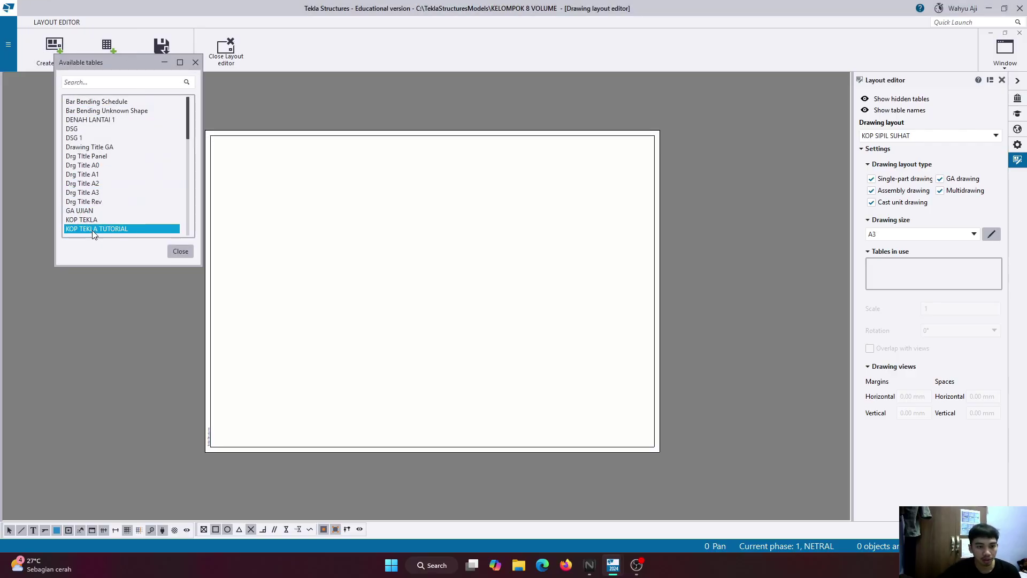
click(104, 228)
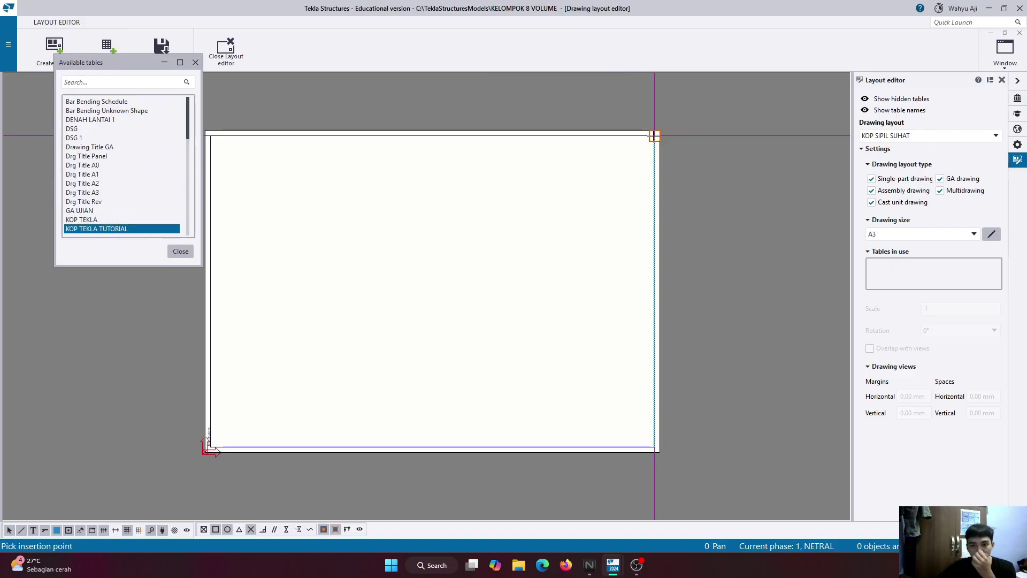
click(648, 140)
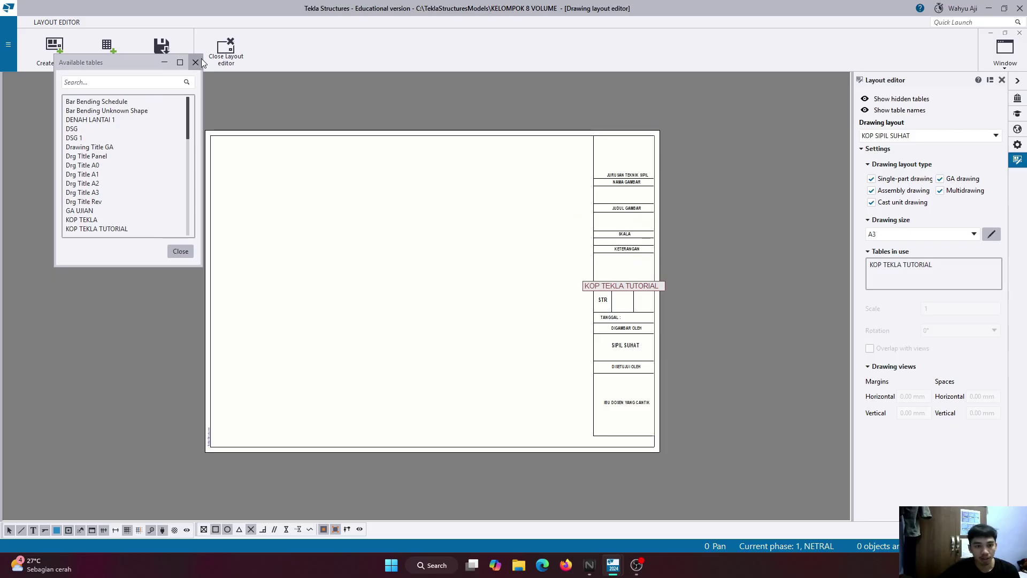
click(180, 251)
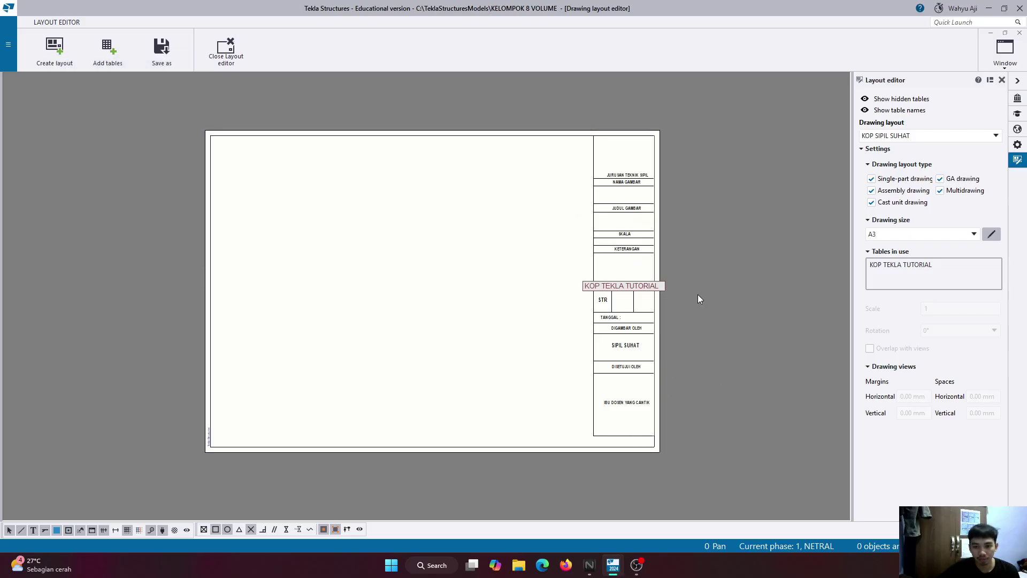
Examine the title block's fields from the department heading down to the approval section.
scroll(616, 187, up, 3)
scroll(616, 190, down, 1)
scroll(610, 201, up, 2)
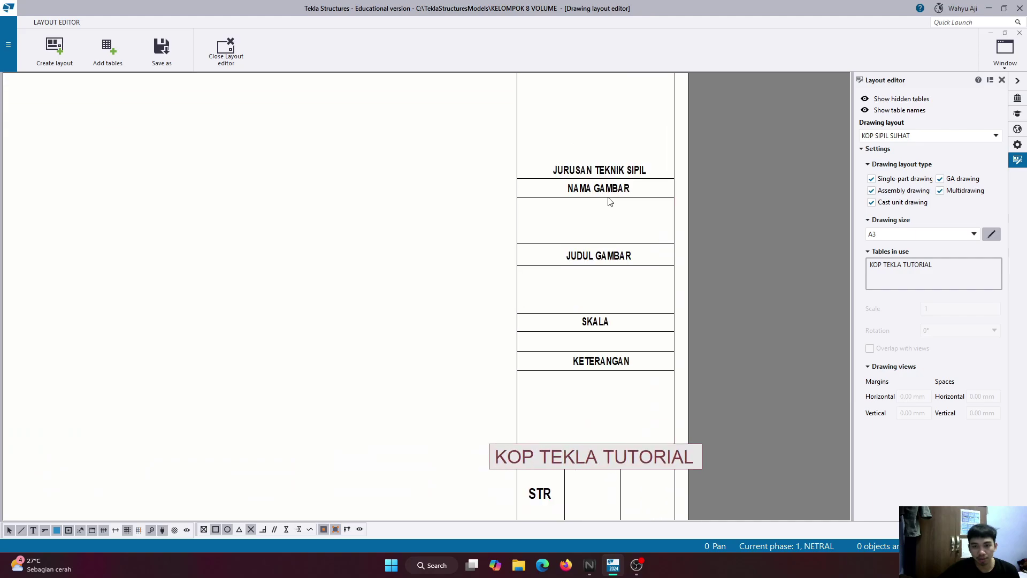
scroll(610, 202, down, 2)
scroll(583, 279, up, 3)
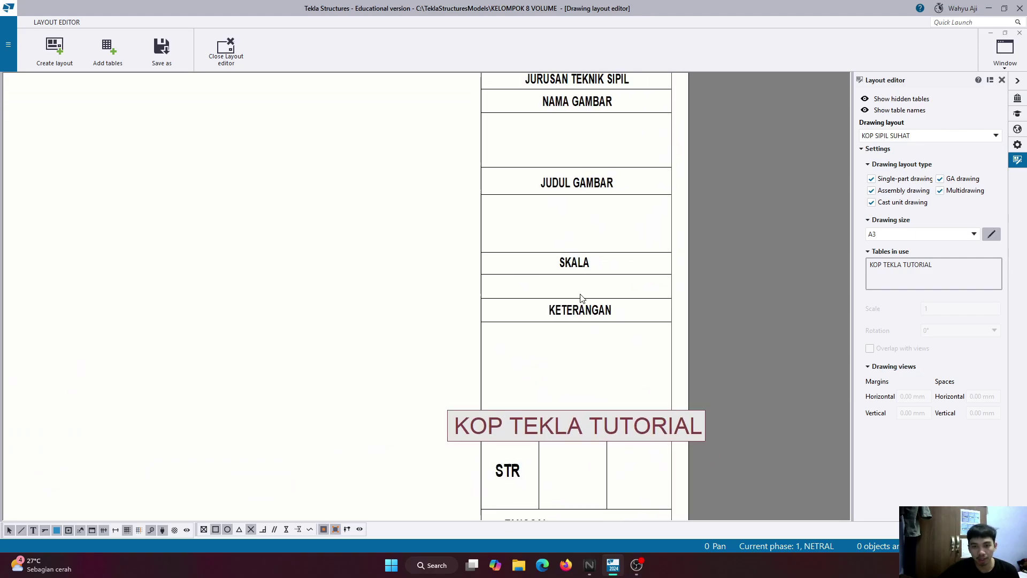
scroll(583, 298, down, 4)
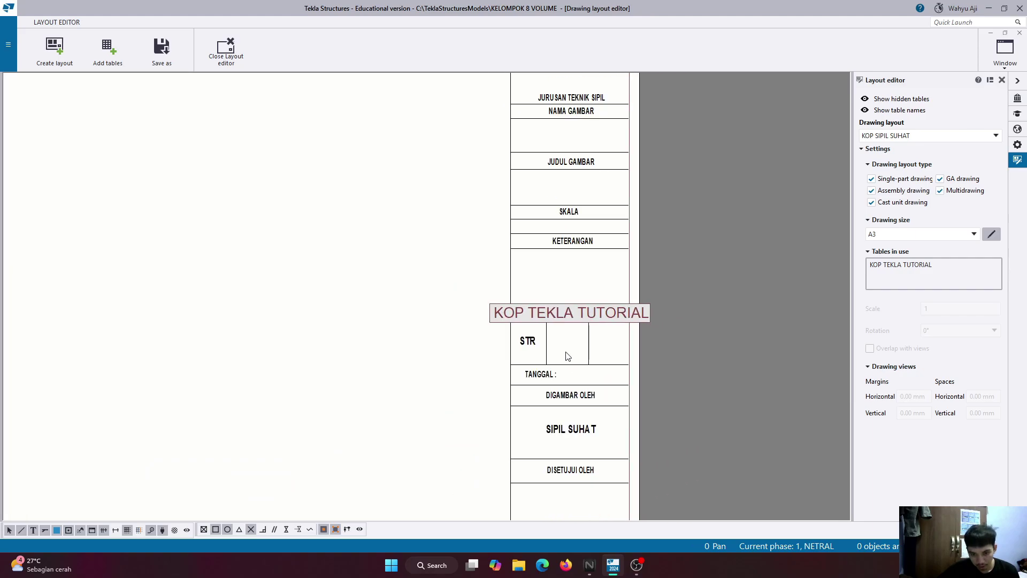
scroll(573, 407, up, 4)
scroll(562, 450, down, 4)
scroll(555, 461, up, 3)
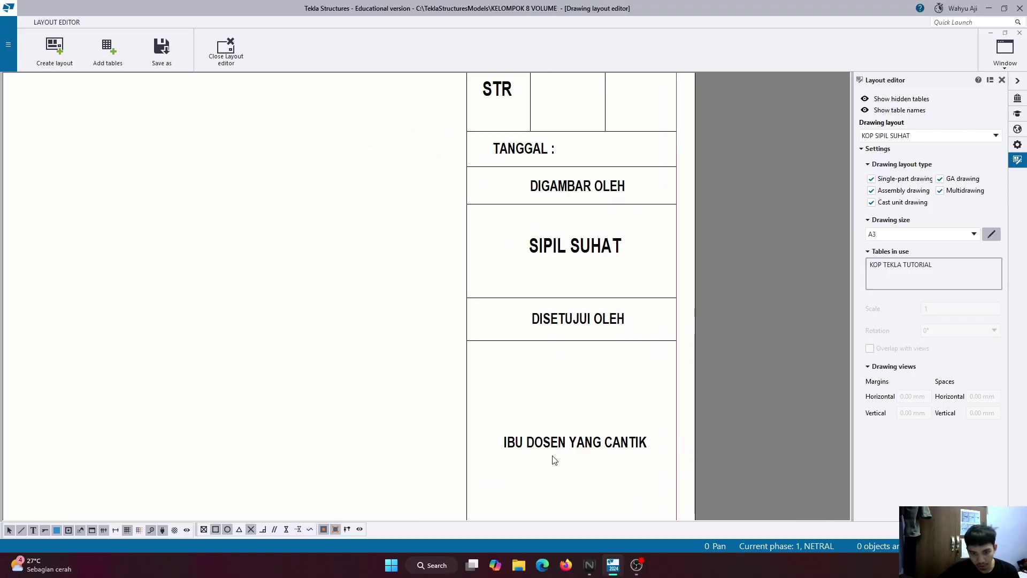
scroll(554, 460, down, 4)
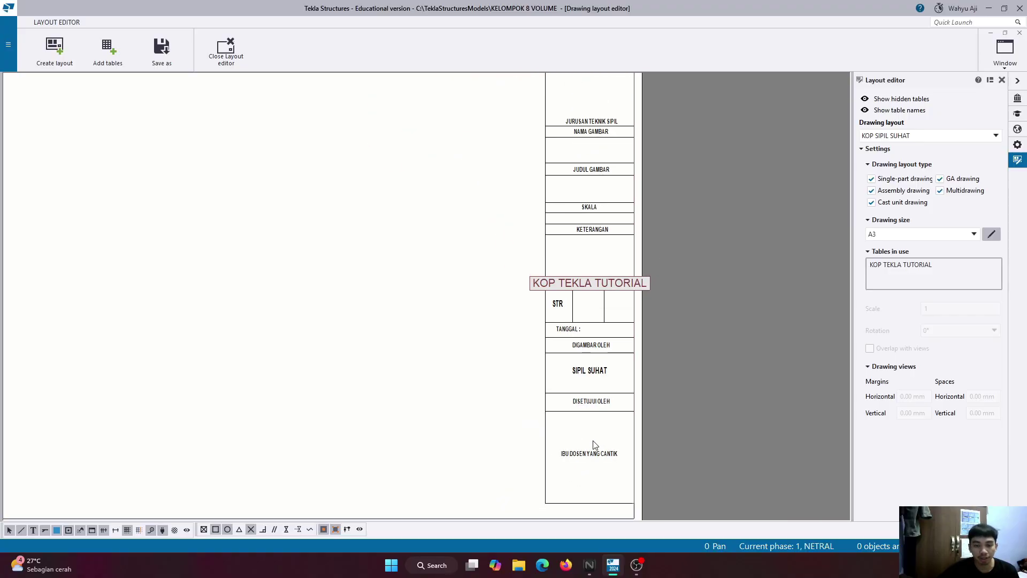
scroll(592, 444, down, 3)
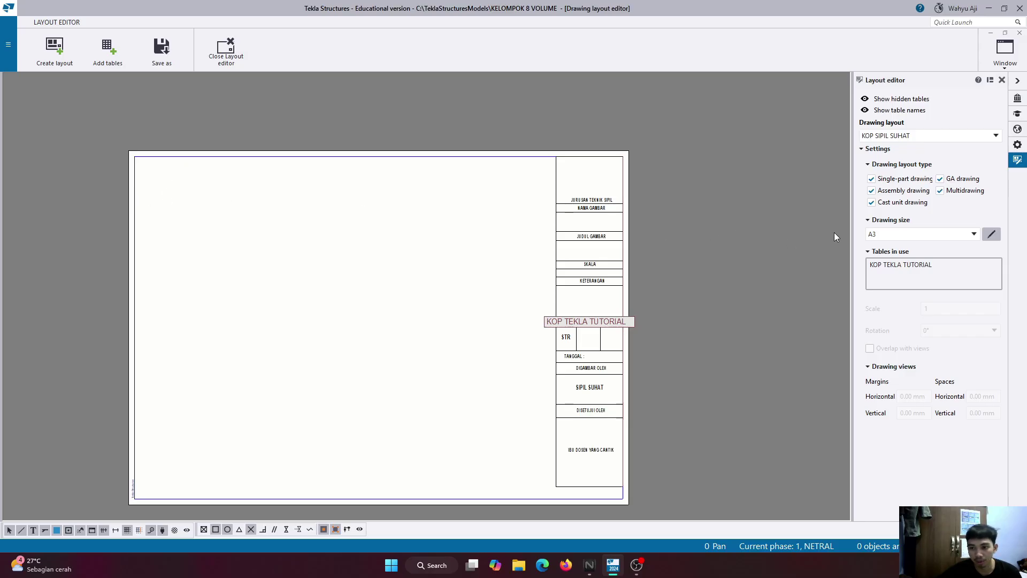
In the drawing size settings, set the primary frame's left margin to 20 mm and right margin to 10 mm.
click(996, 239)
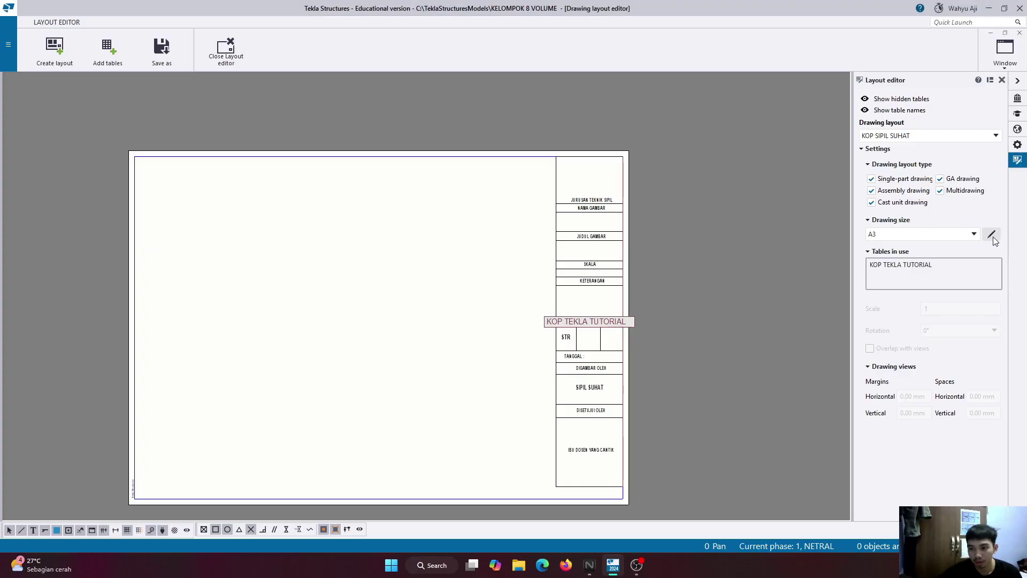
click(464, 351)
click(466, 353)
triple_click(466, 354)
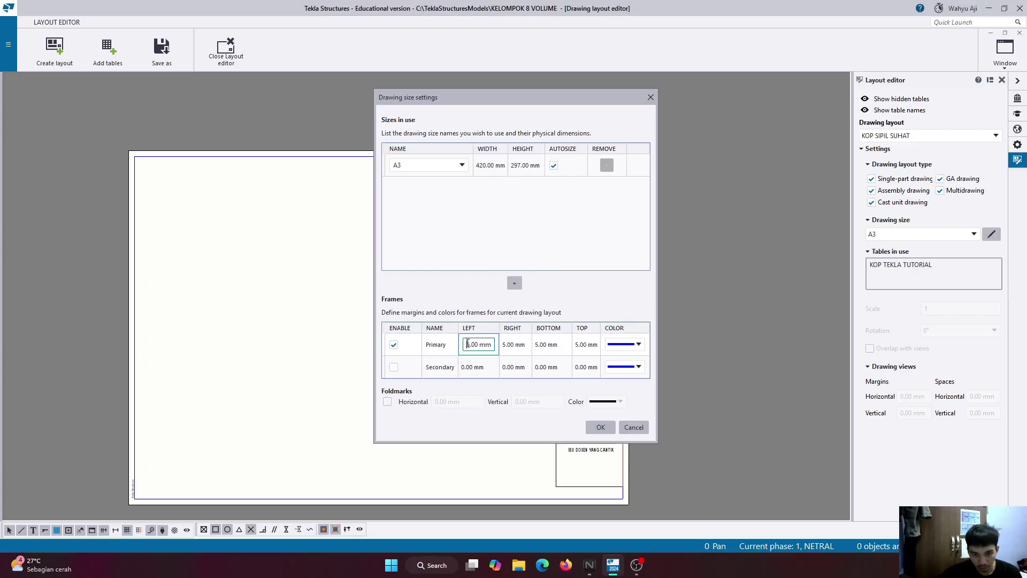
drag(468, 344, 495, 345)
text(20)
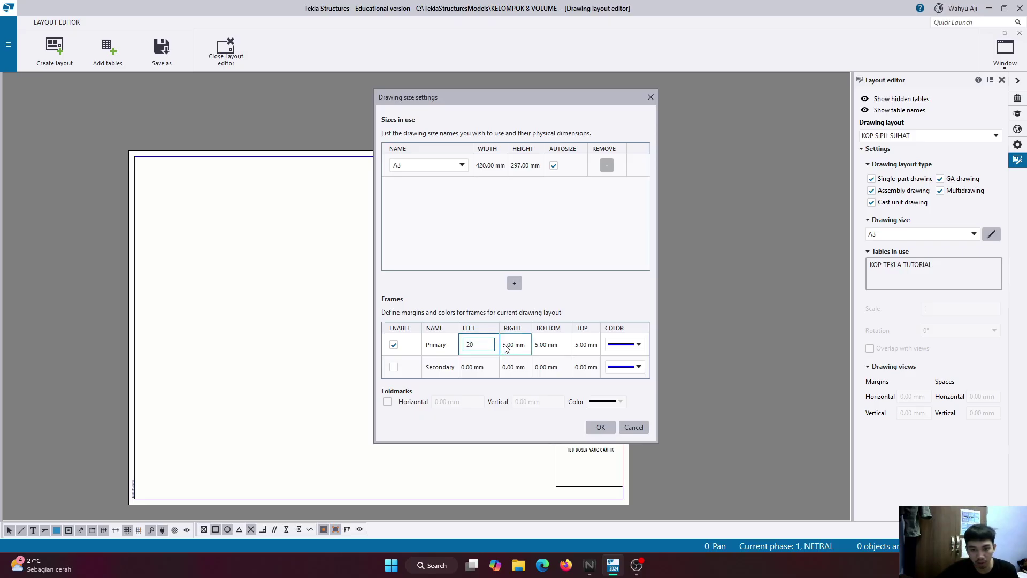
click(507, 346)
drag(507, 346, 537, 350)
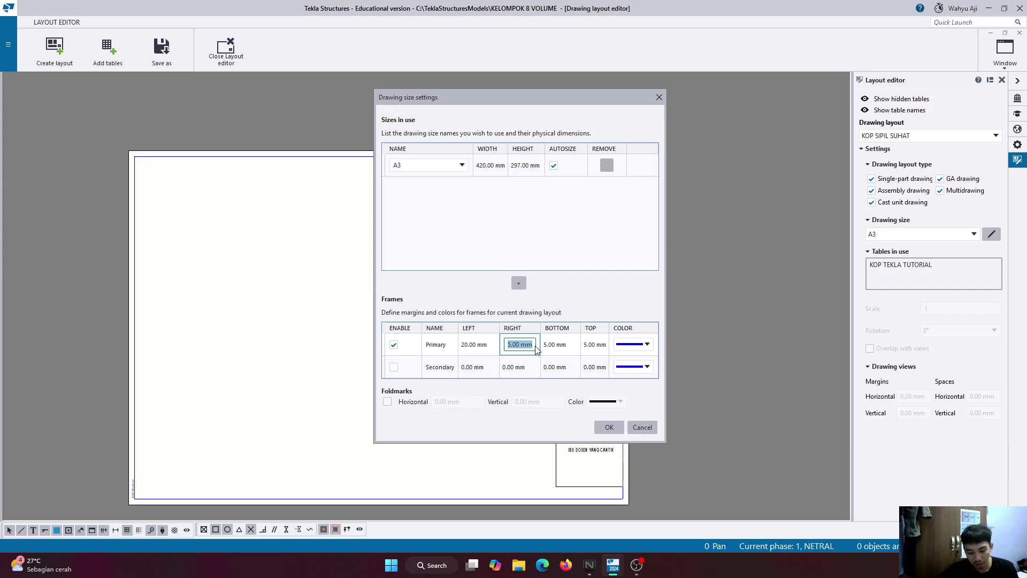
text(10)
Set the primary frame's bottom and top margins to 10 mm each and apply the drawing size settings.
click(545, 348)
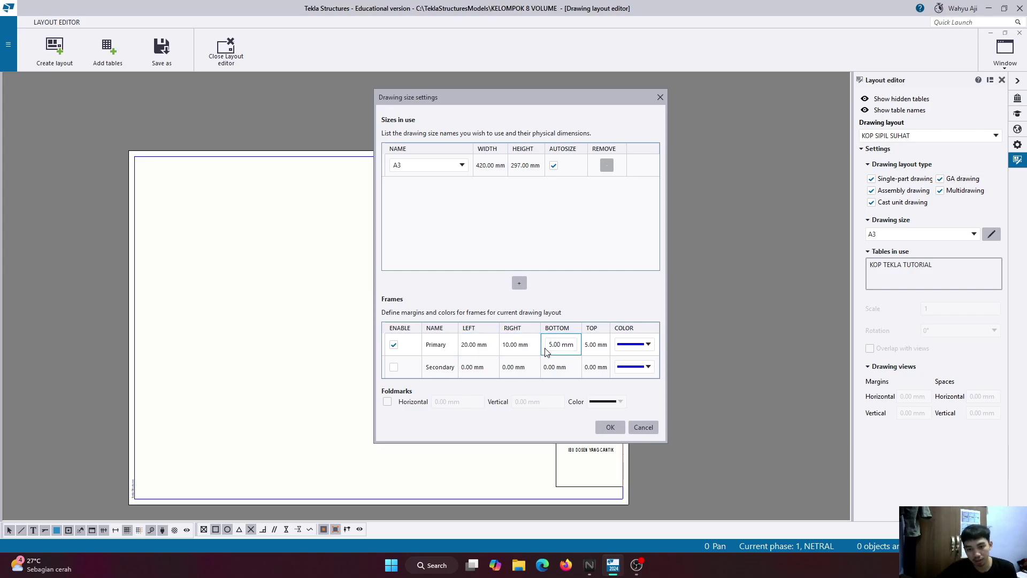
click(547, 349)
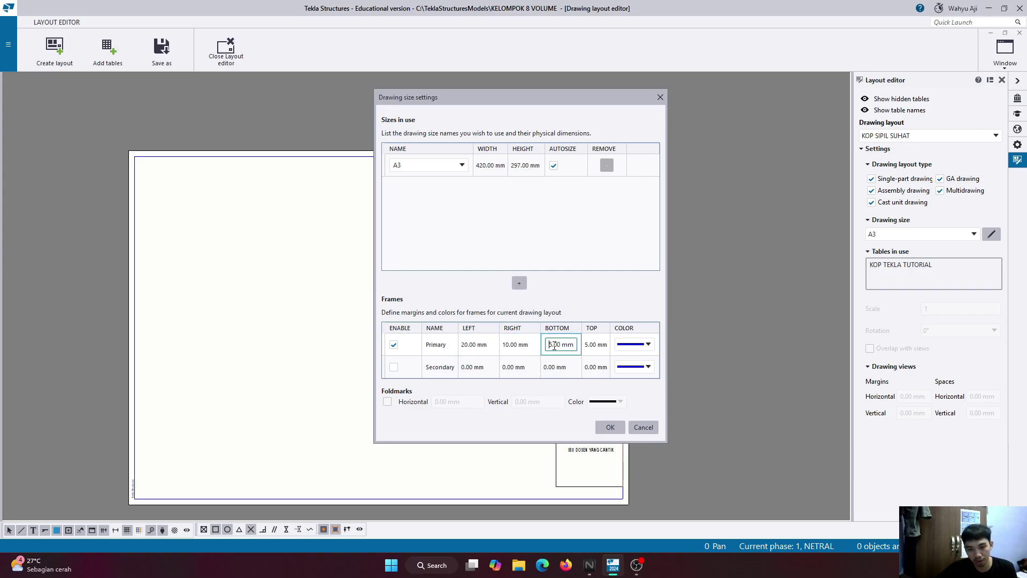
drag(549, 345, 585, 347)
text(10)
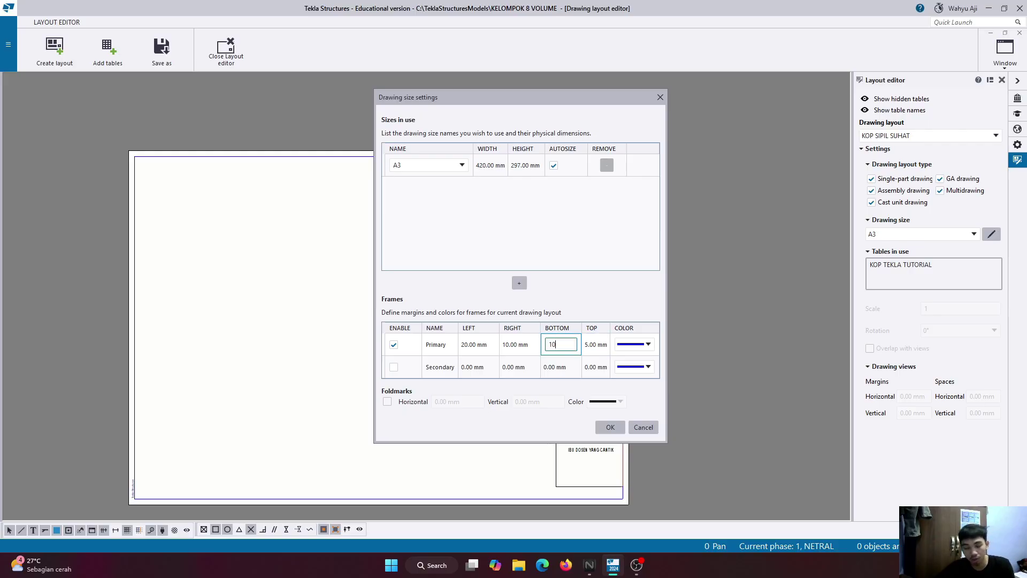
click(590, 350)
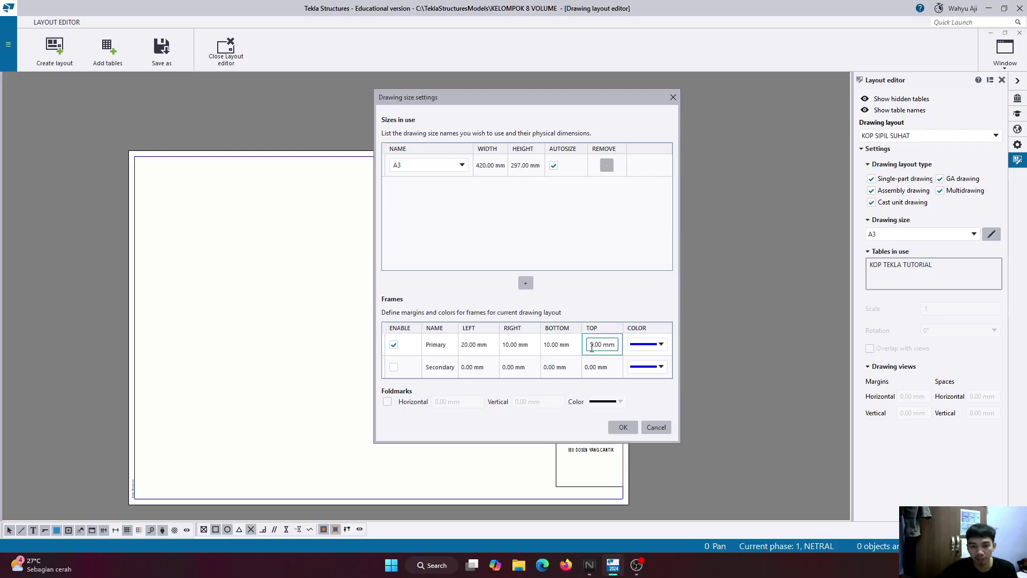
drag(591, 346, 618, 346)
text(10)
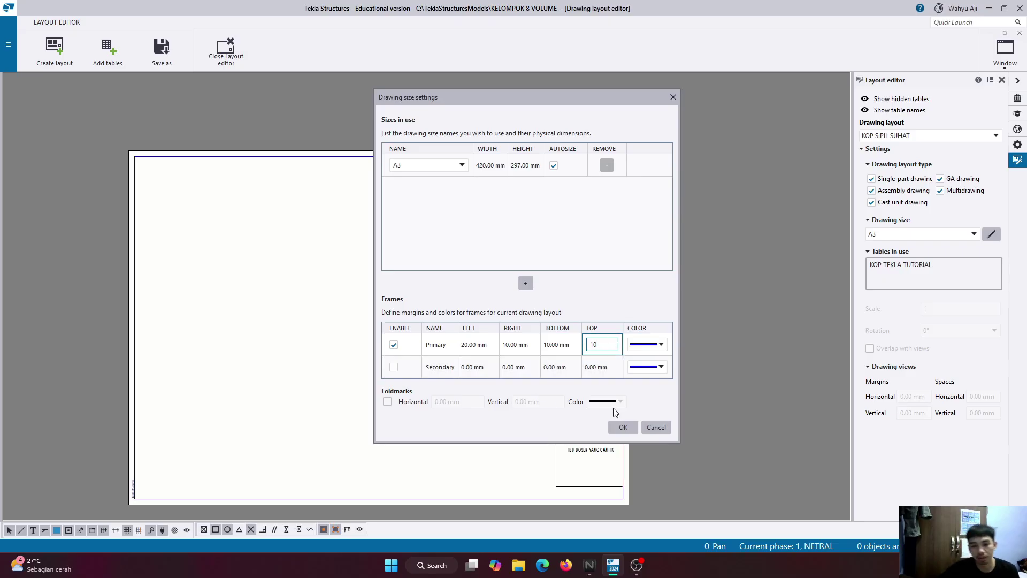
click(662, 345)
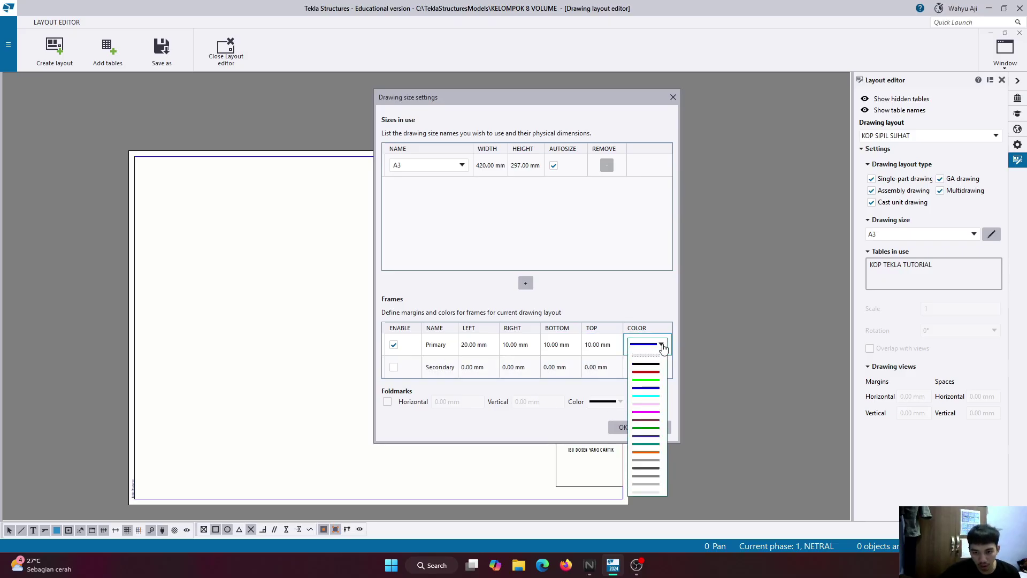
click(650, 366)
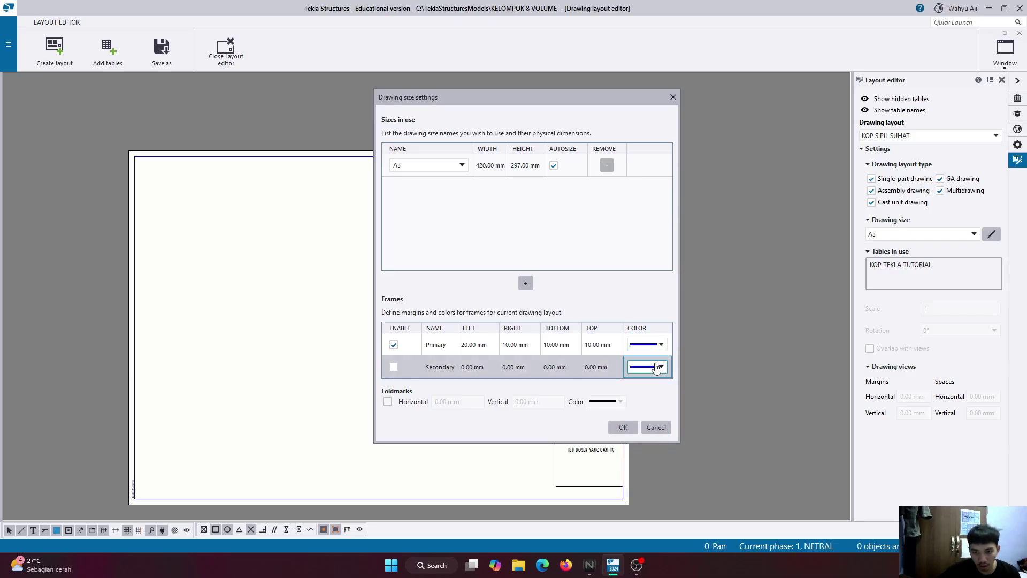
click(624, 428)
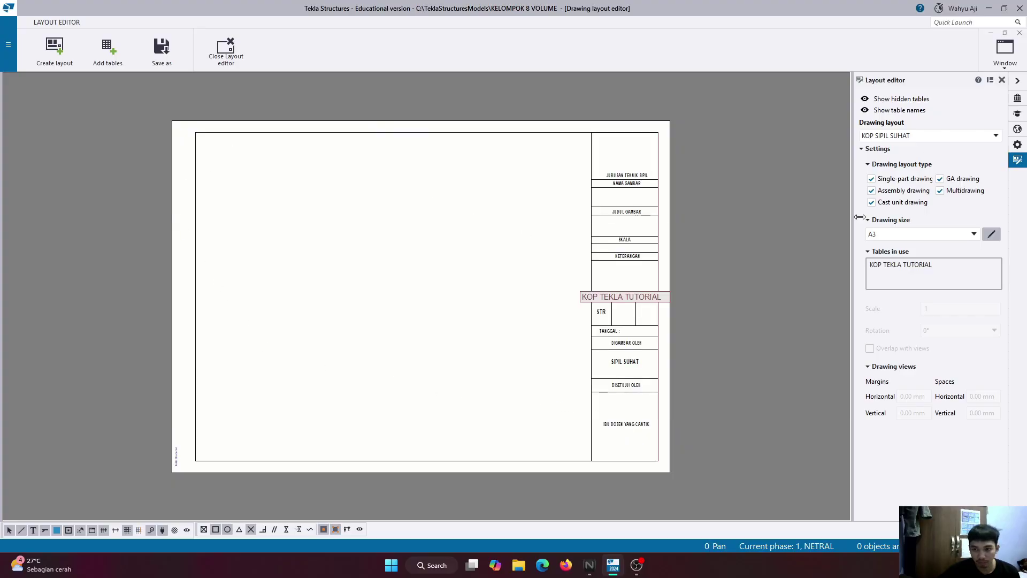
Change the primary frame's color to black in the drawing size settings and apply it.
click(992, 234)
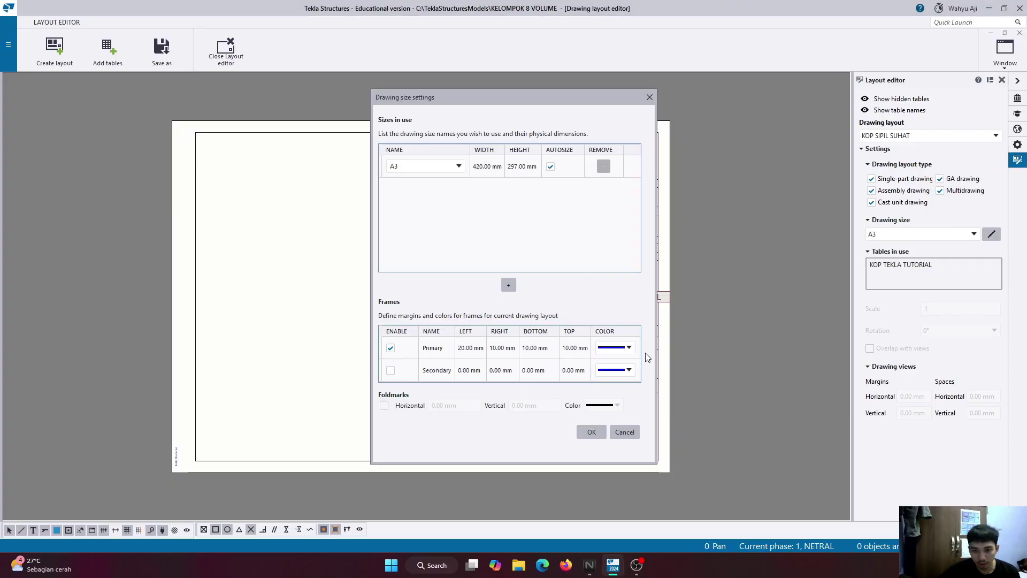
click(629, 347)
click(615, 367)
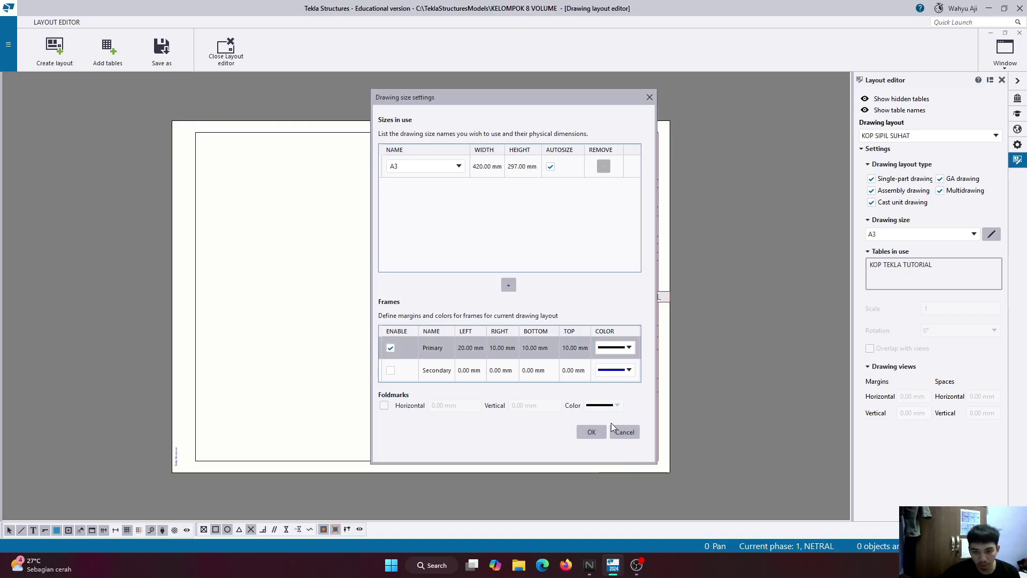
click(591, 432)
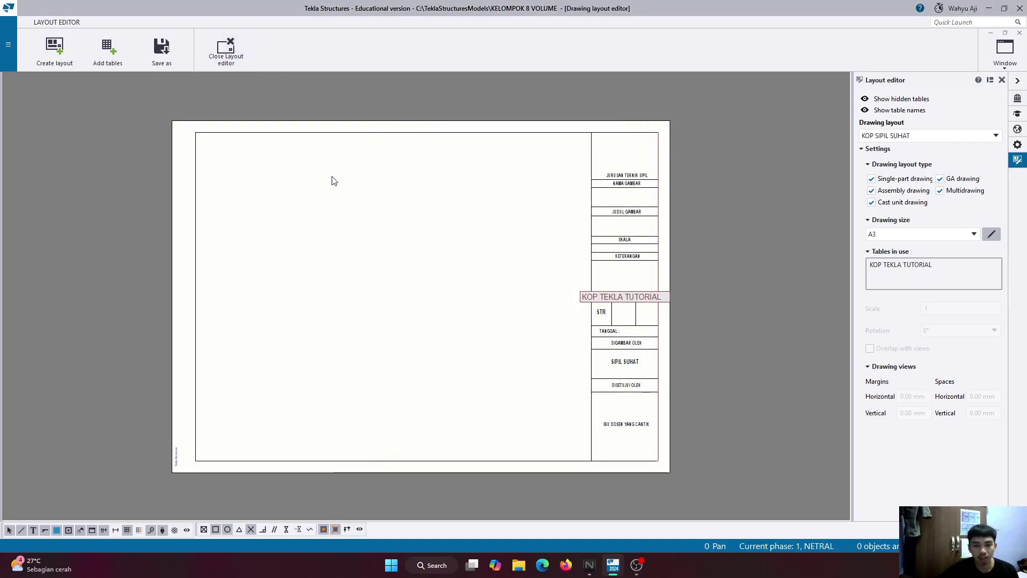
Examine the A3 sheet's frame and the title block's position within it.
scroll(225, 271, down, 1)
scroll(447, 280, up, 1)
scroll(422, 268, down, 1)
scroll(550, 230, up, 2)
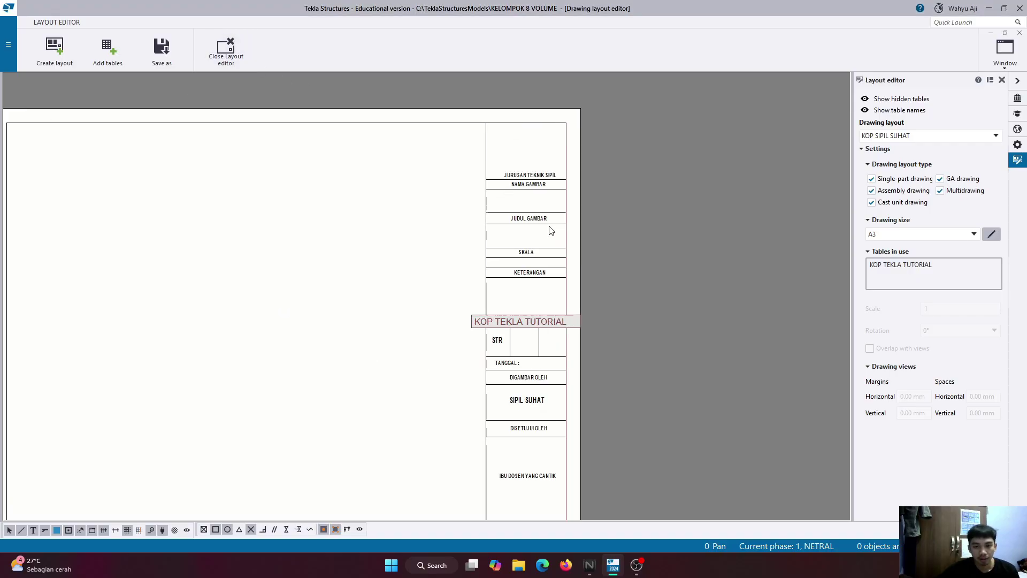
scroll(539, 234, down, 2)
scroll(629, 213, up, 2)
scroll(536, 230, down, 2)
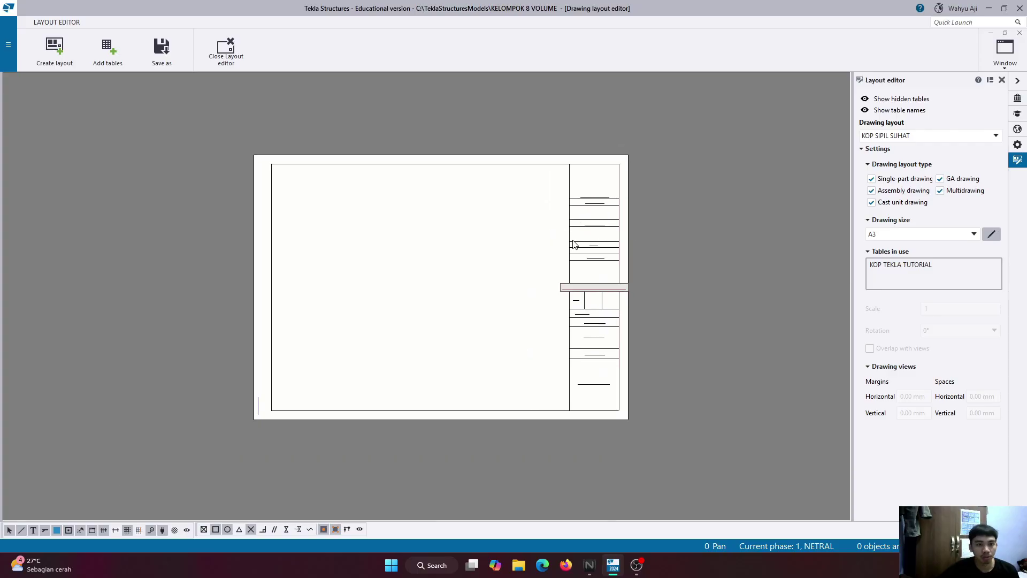
scroll(427, 246, up, 2)
scroll(344, 245, down, 2)
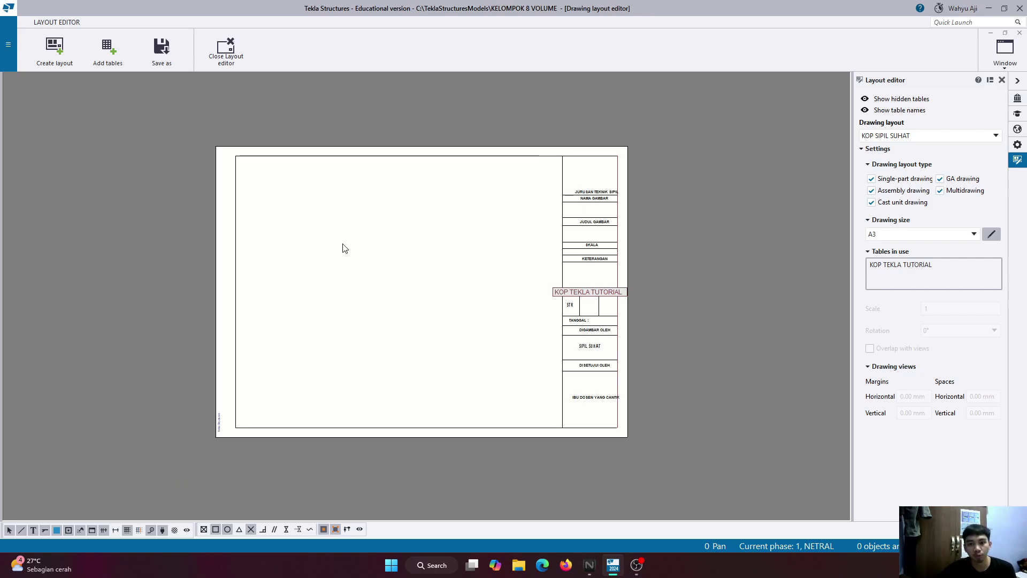
Examine the title block's cells from NAMA GAMBAR and JUDUL GAMBAR down to TANGGAL and DIGAMBAR OLEH.
scroll(665, 252, up, 5)
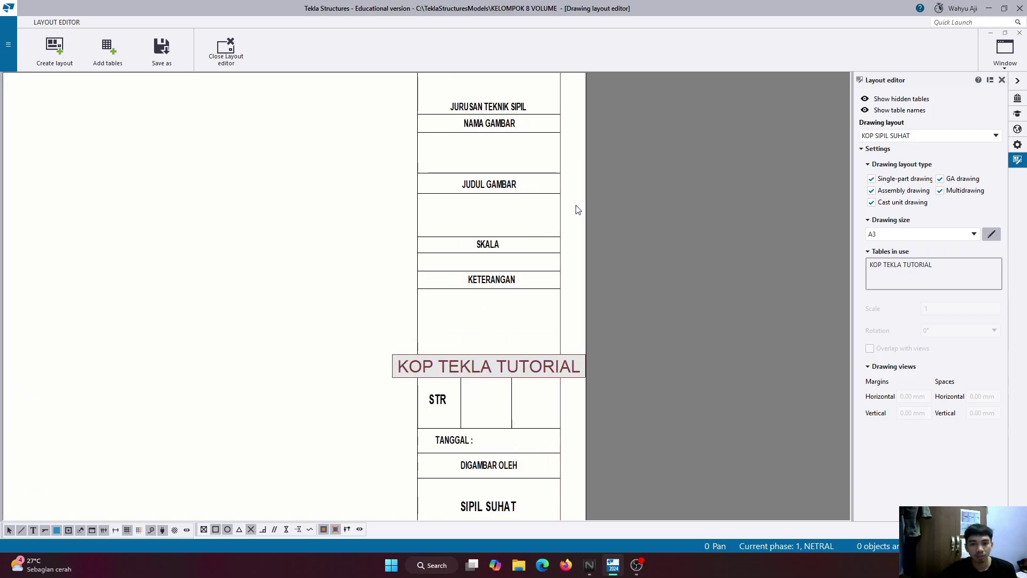
scroll(578, 210, up, 2)
scroll(459, 202, down, 2)
scroll(433, 289, up, 1)
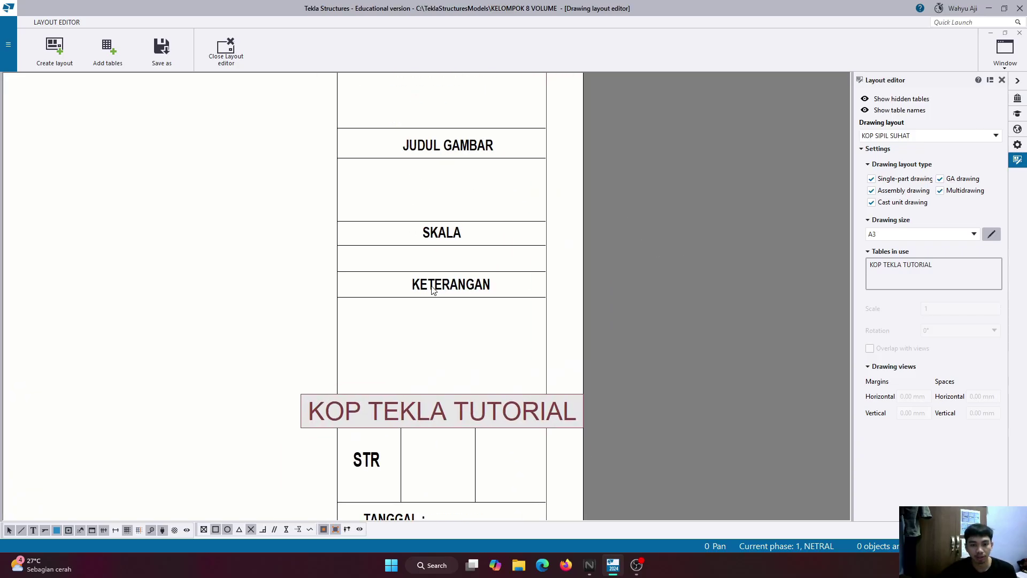
scroll(460, 241, down, 1)
scroll(443, 449, up, 3)
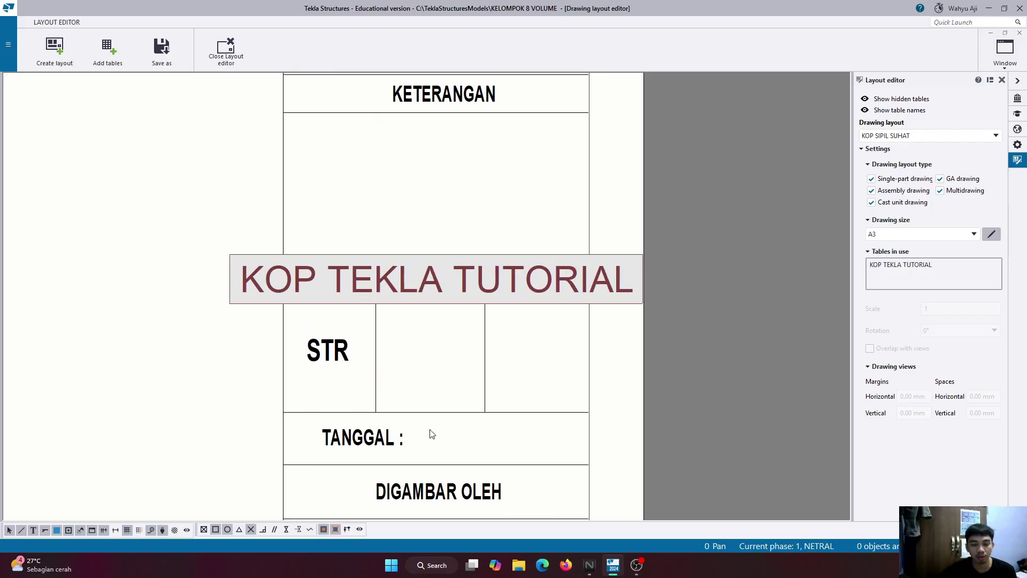
scroll(432, 434, down, 5)
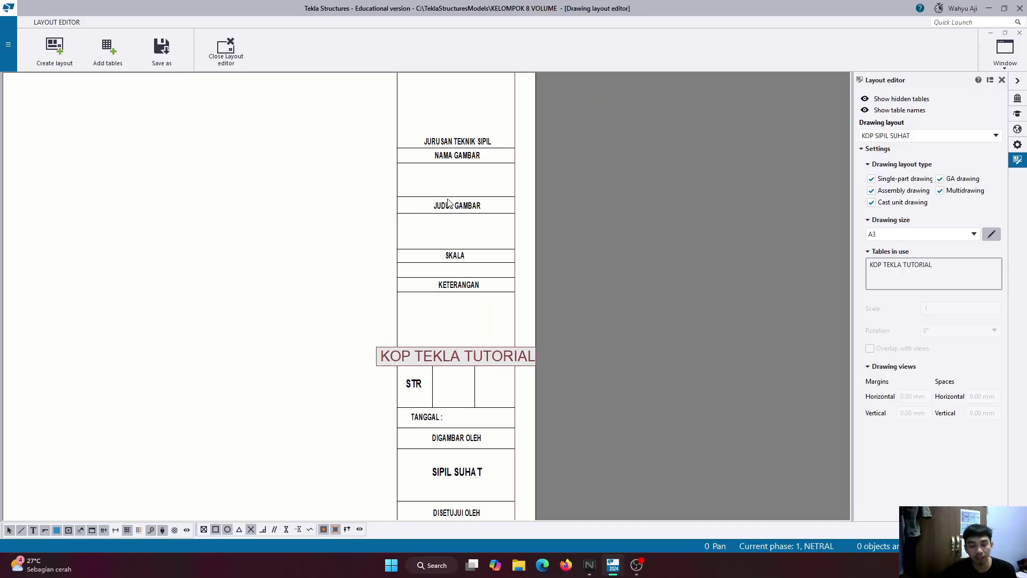
scroll(511, 204, down, 3)
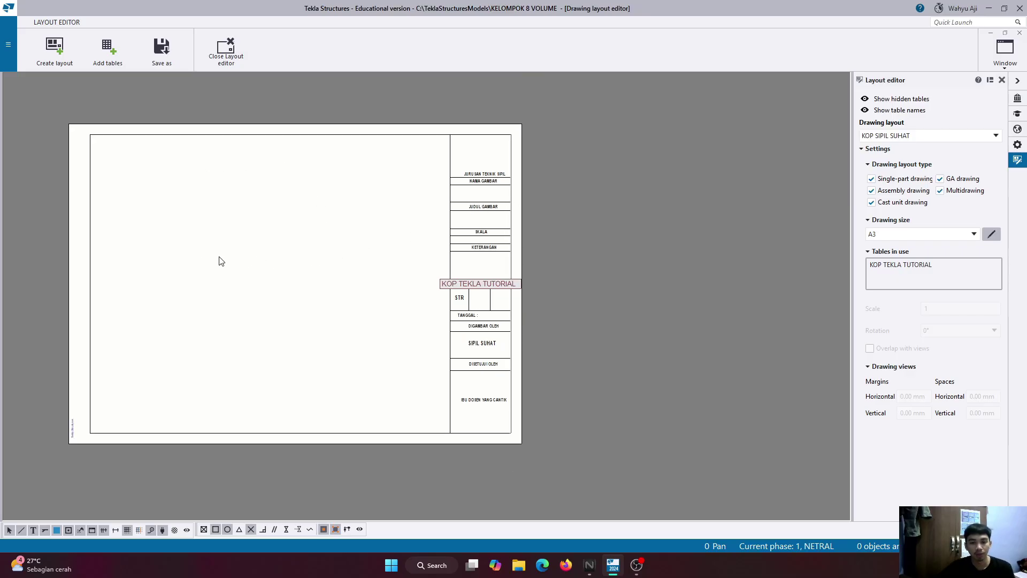
scroll(505, 214, up, 3)
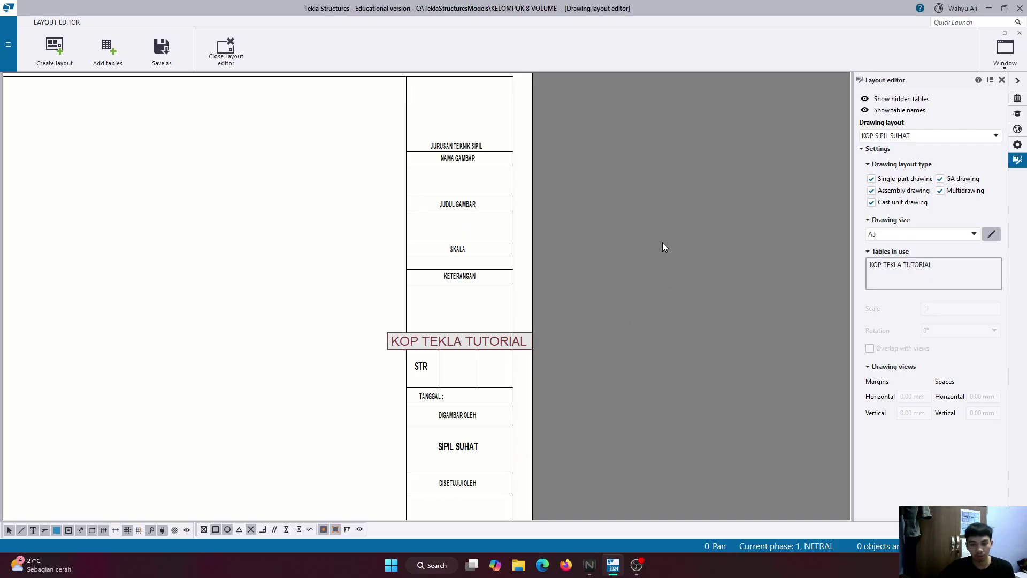
scroll(570, 247, down, 3)
scroll(552, 241, up, 5)
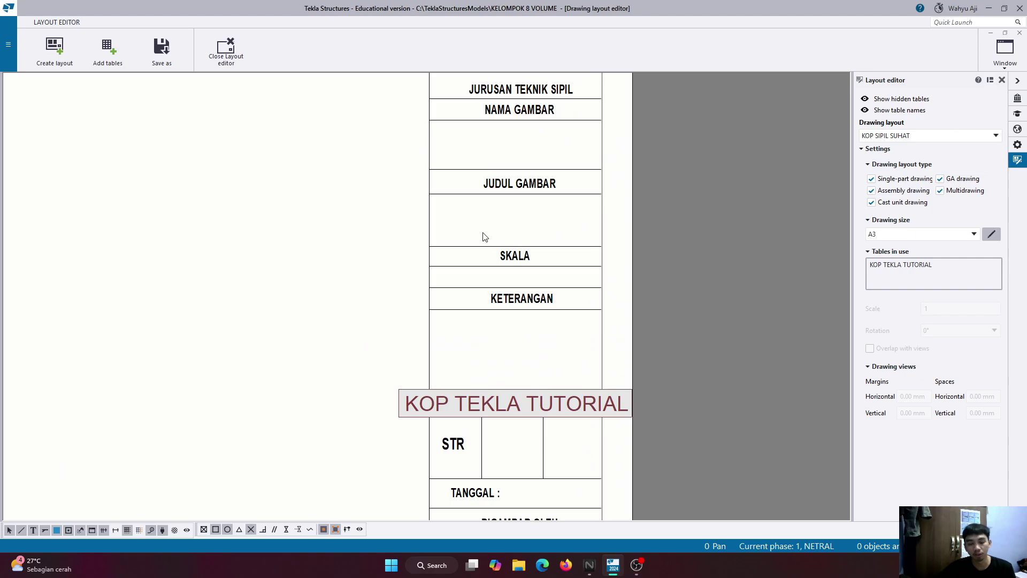
scroll(492, 239, down, 3)
scroll(540, 217, up, 2)
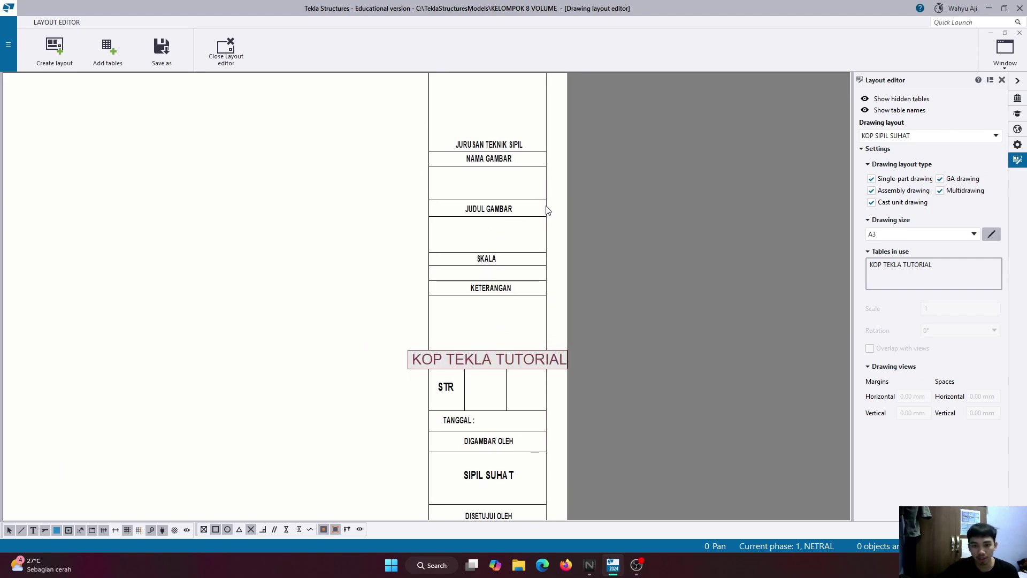
Open the KOP TEKLA TUTORIAL title block for editing in Tekla Template Editor.
double_click(545, 204)
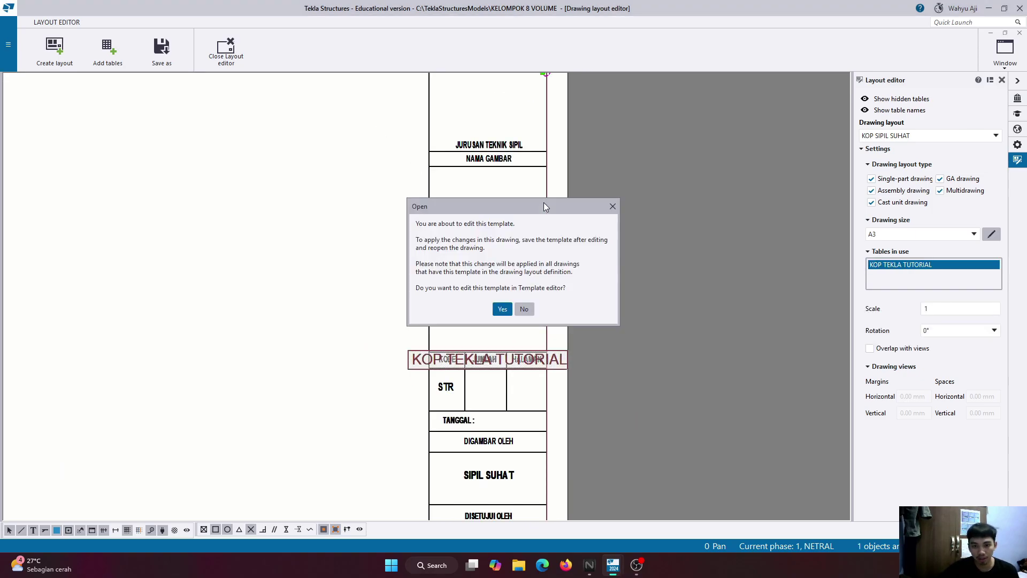
click(502, 309)
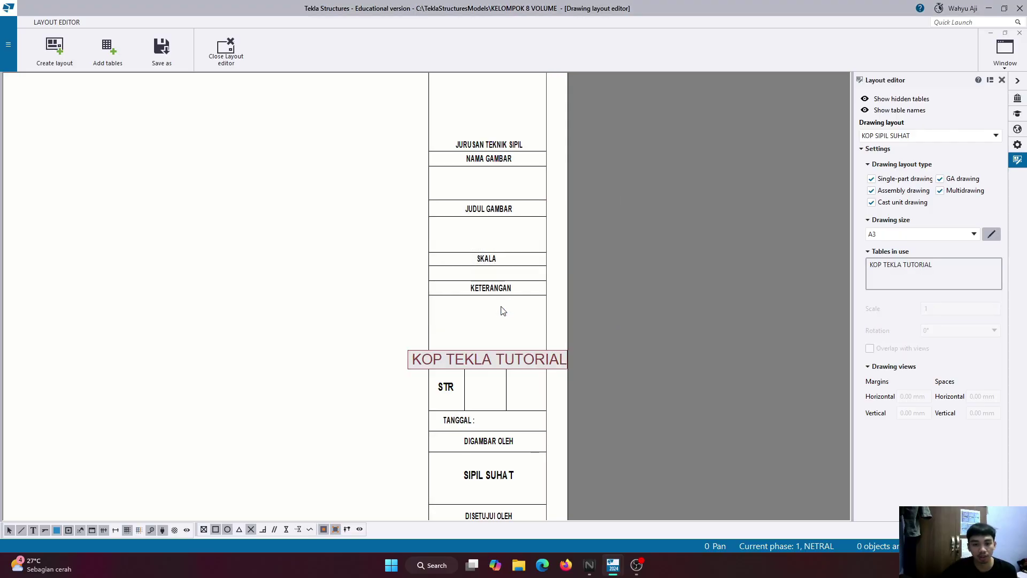
scroll(637, 218, up, 3)
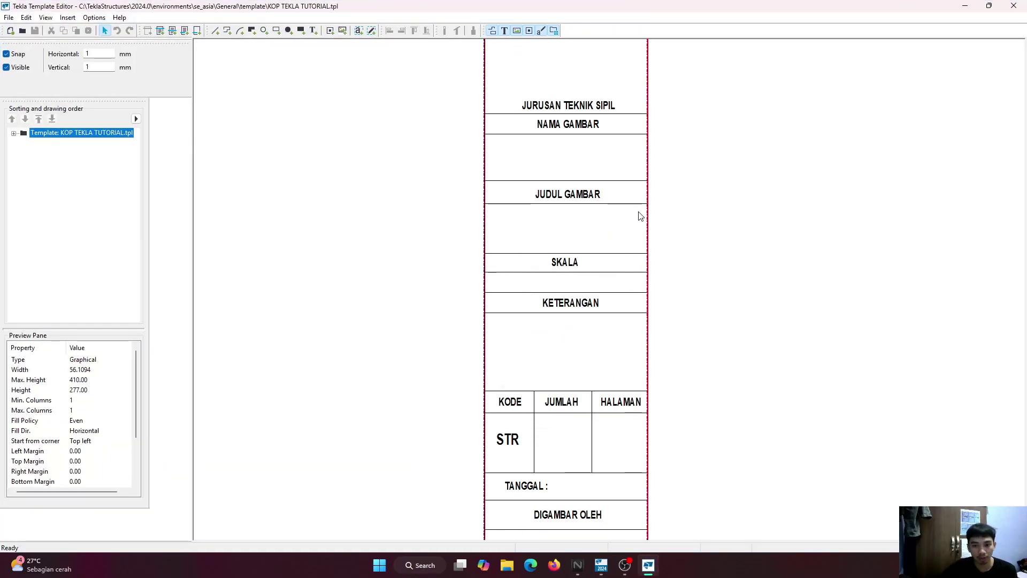
scroll(640, 216, up, 2)
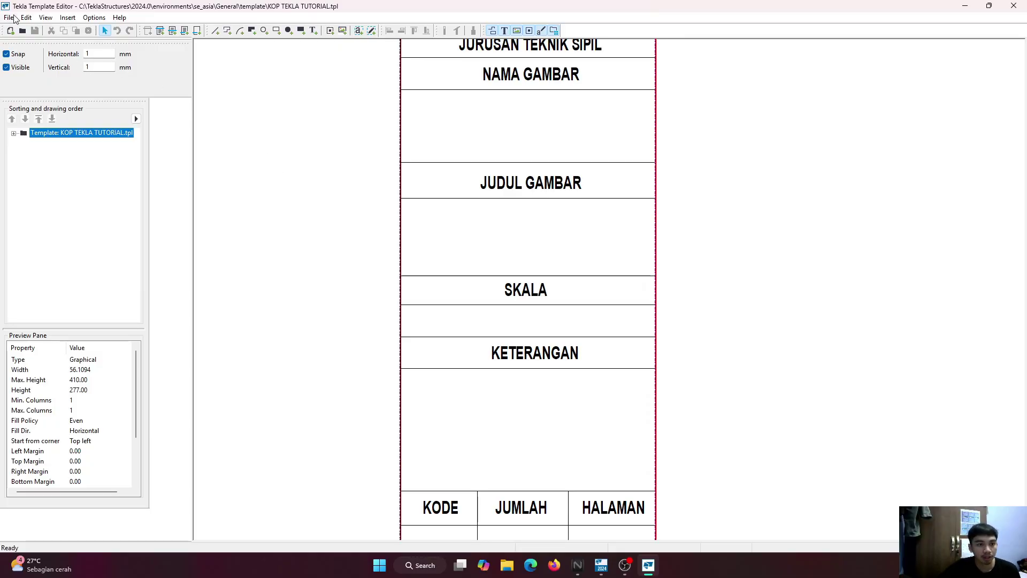
Insert a value field in the empty cell beneath JUDUL GAMBAR.
click(72, 19)
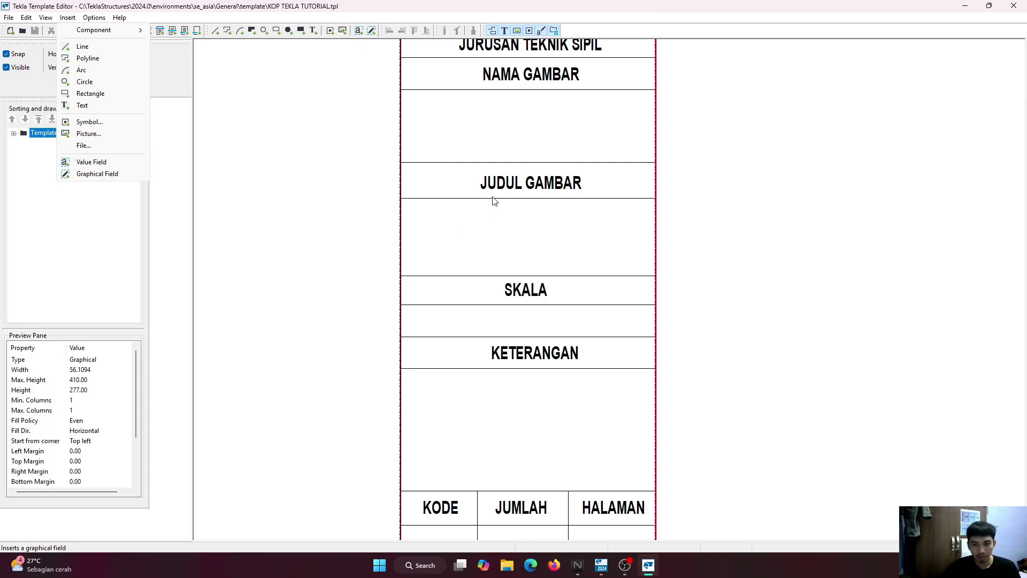
click(107, 162)
scroll(461, 155, up, 1)
scroll(498, 156, down, 2)
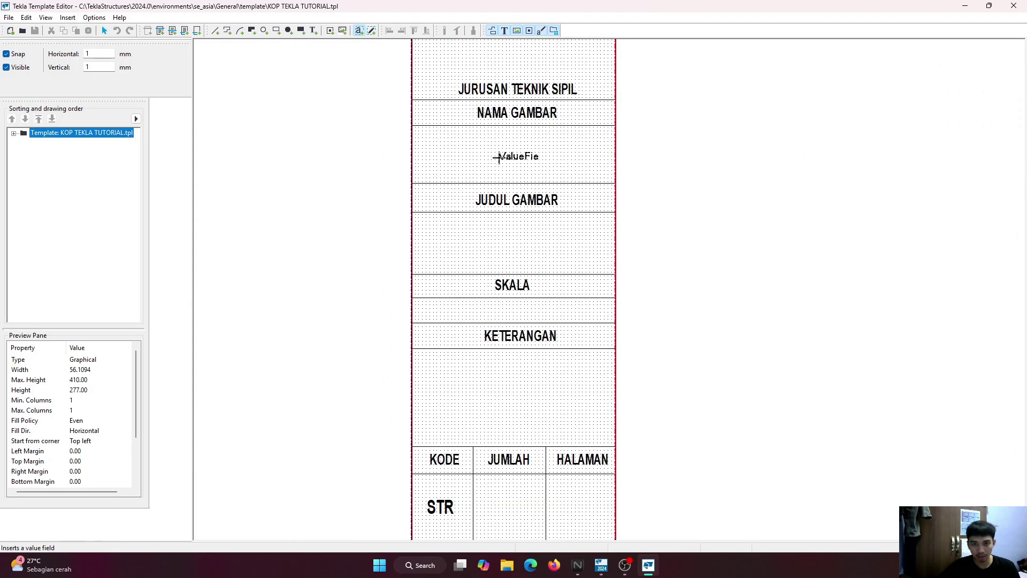
scroll(495, 153, up, 1)
scroll(479, 169, down, 1)
scroll(483, 214, up, 1)
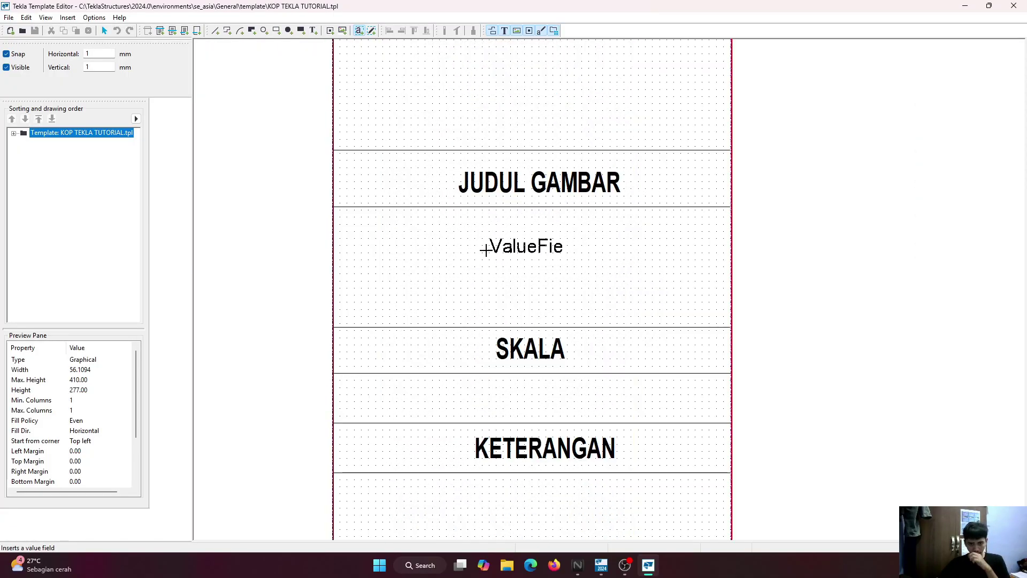
click(482, 271)
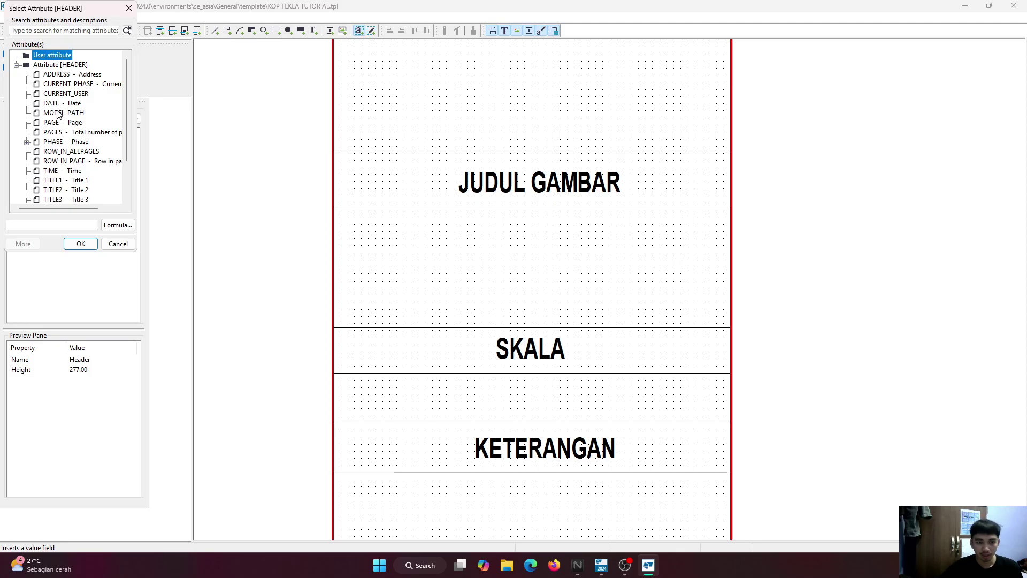
Assign the TITLE attribute from the DRAWING group to the new value field.
scroll(60, 115, down, 2)
scroll(33, 170, up, 2)
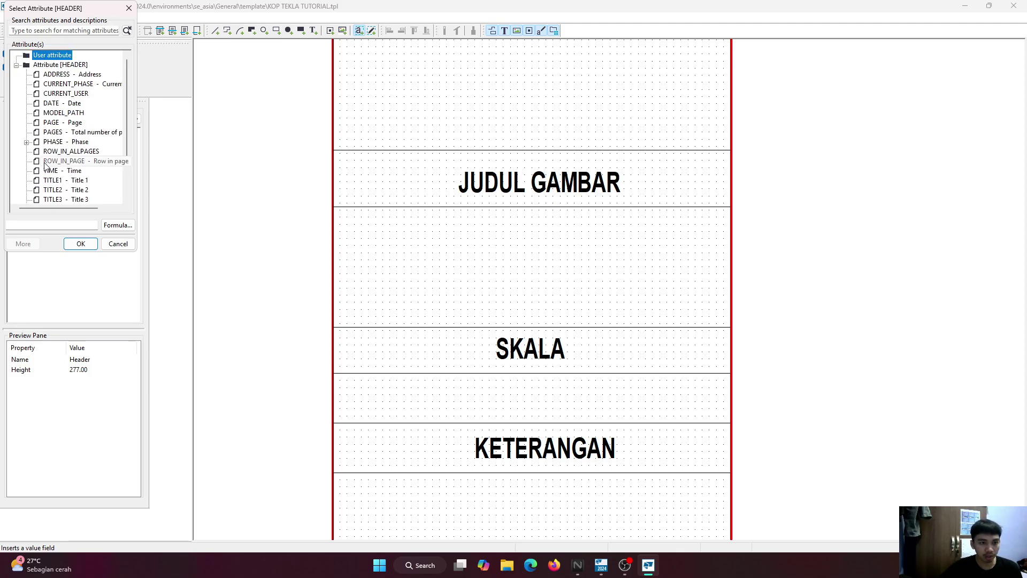
scroll(43, 170, down, 2)
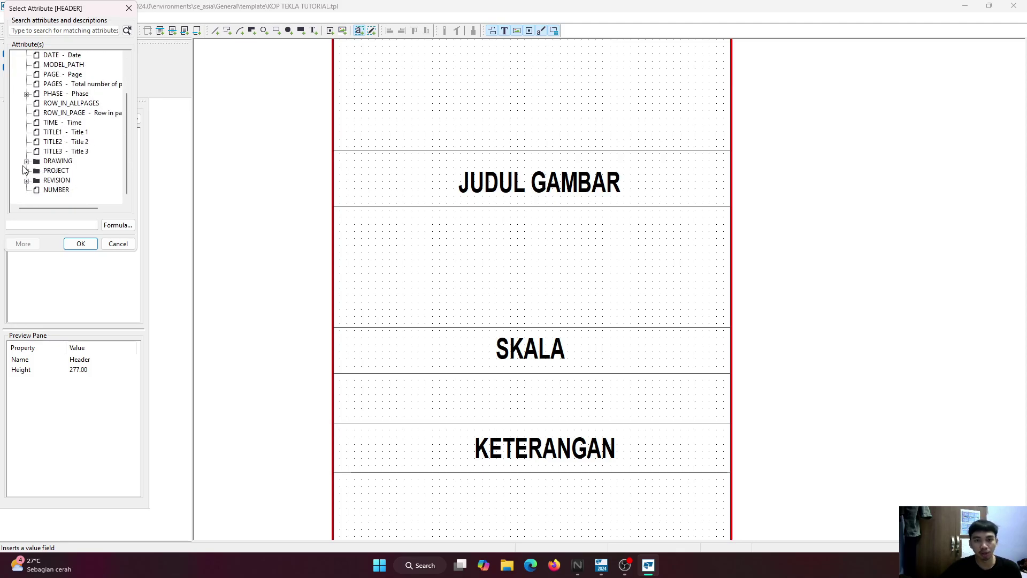
click(26, 161)
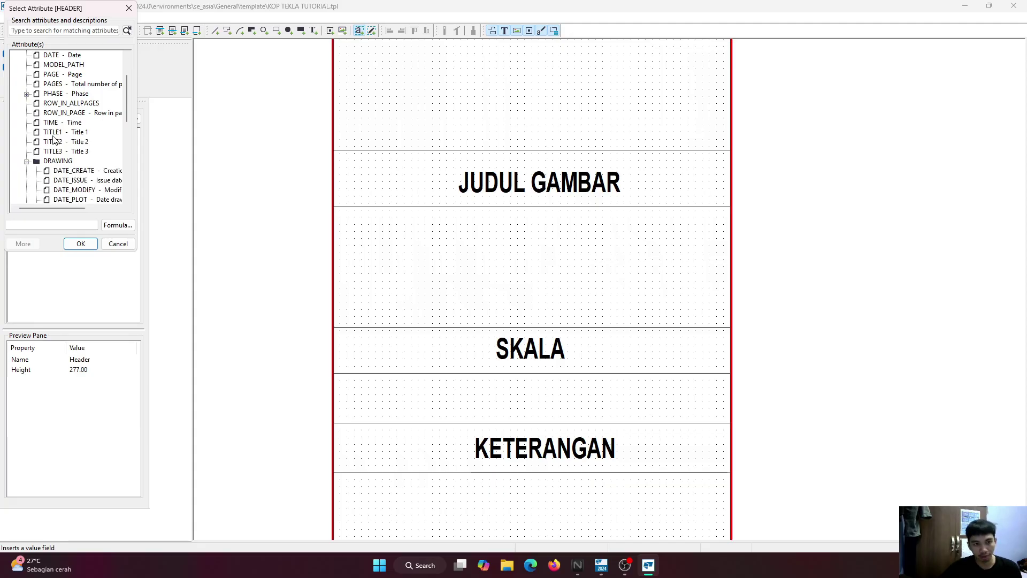
scroll(78, 126, down, 5)
scroll(78, 168, down, 1)
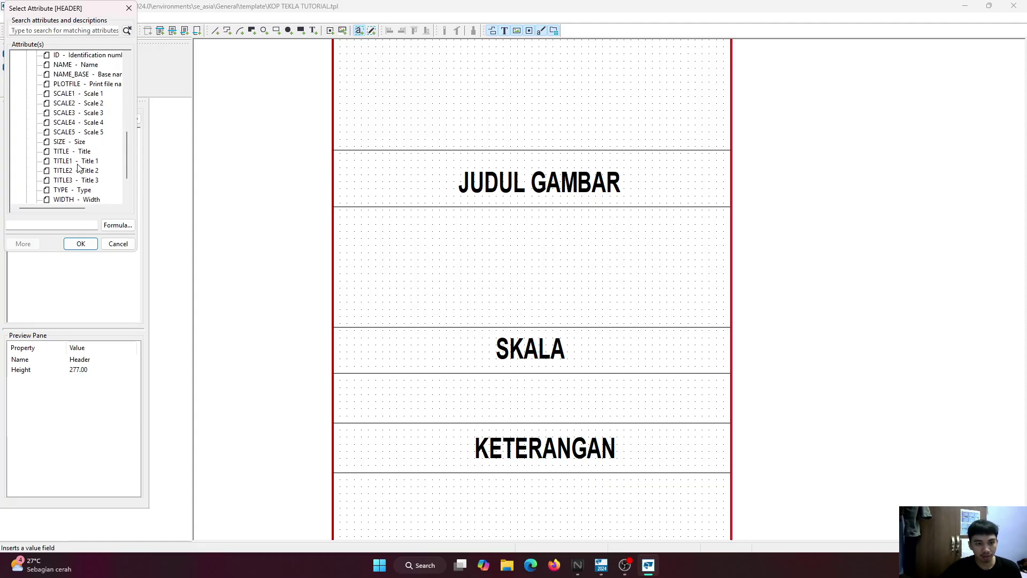
click(70, 152)
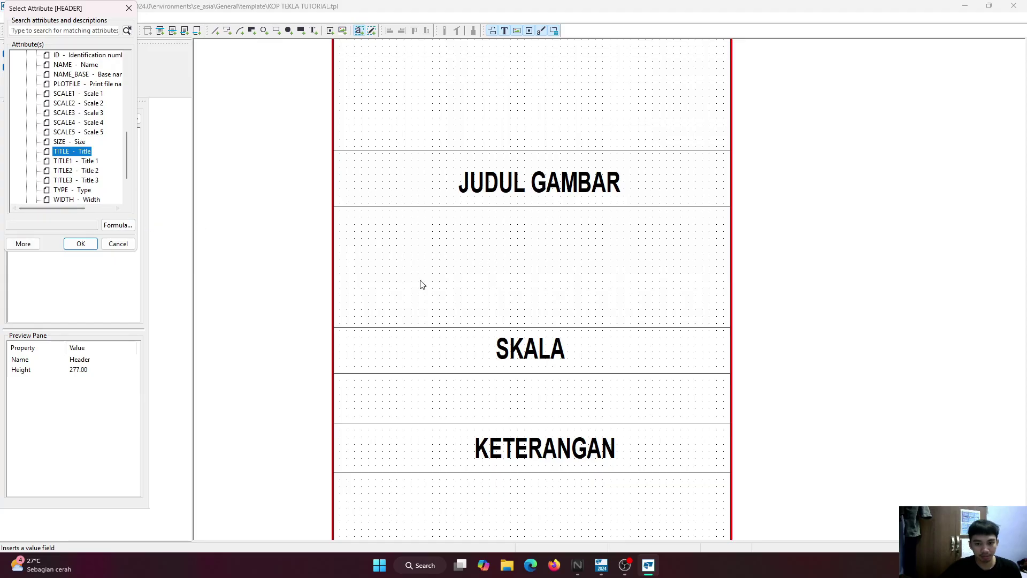
click(80, 244)
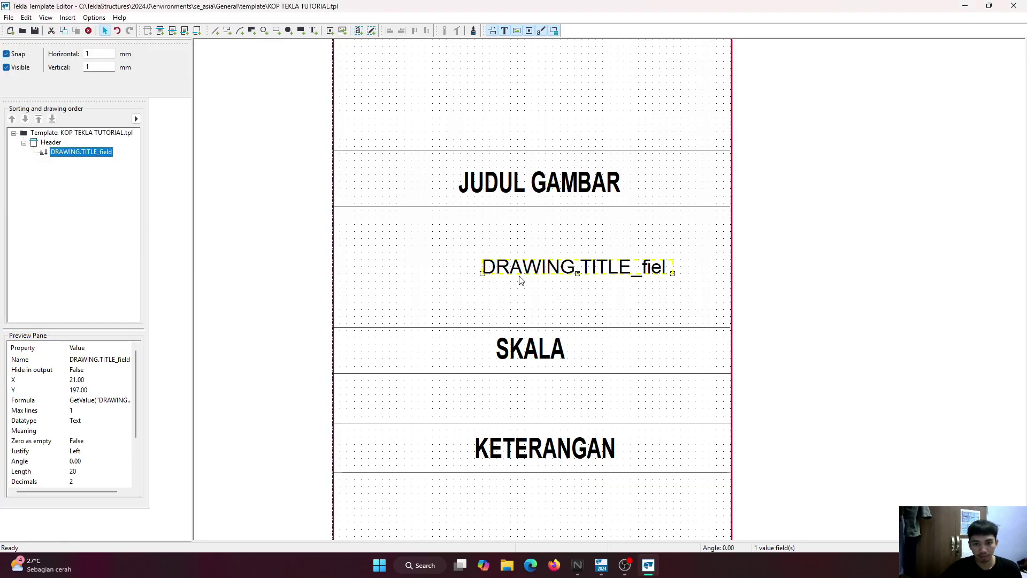
Move the drawing title field slightly left to X 20, Y 197.
scroll(604, 268, up, 2)
scroll(580, 267, up, 2)
scroll(573, 266, down, 2)
scroll(562, 265, up, 1)
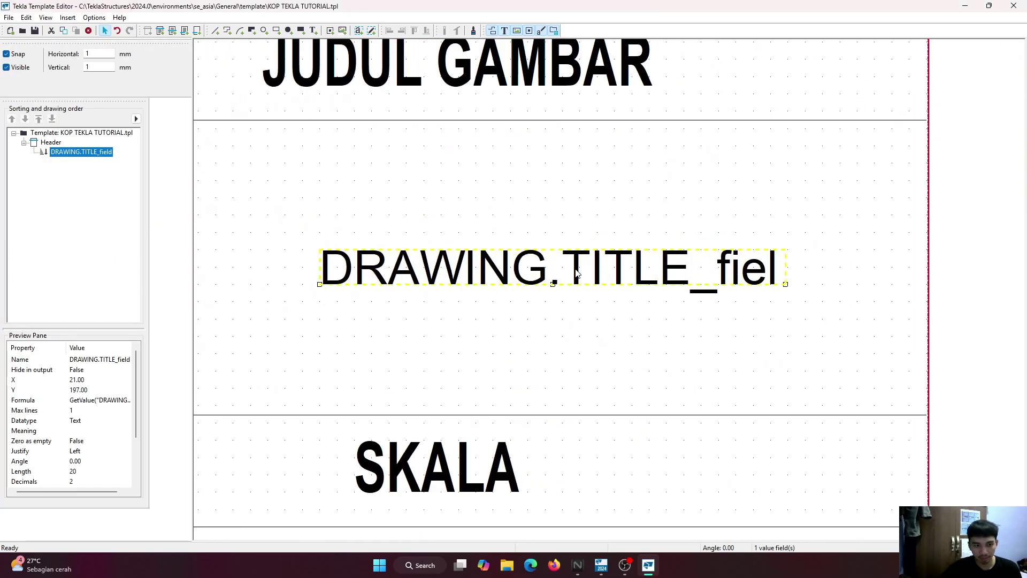
drag(555, 265, 565, 267)
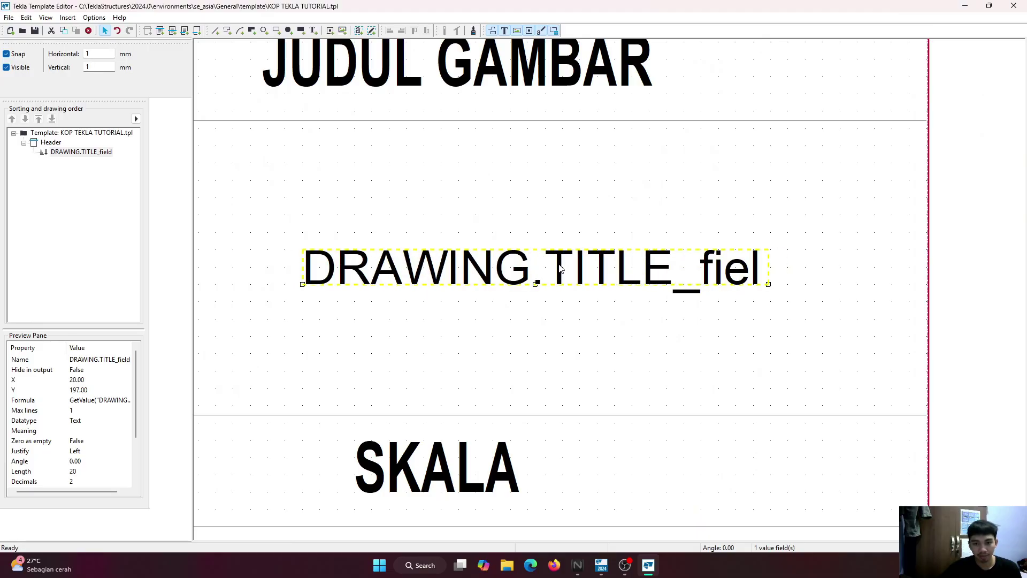
Try to set the drawing title field's font to Arial Bold at 3 mm.
double_click(561, 268)
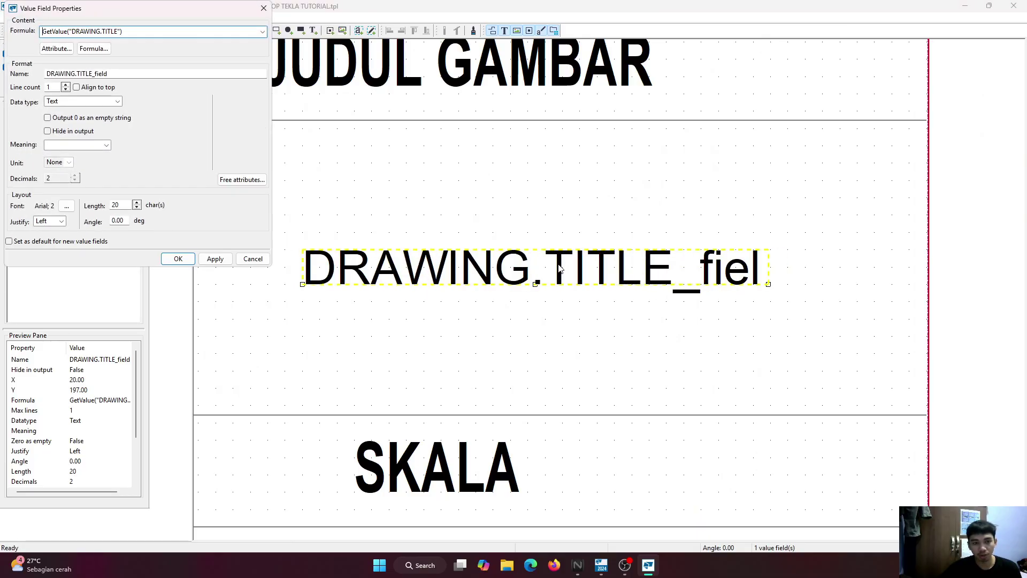
click(68, 208)
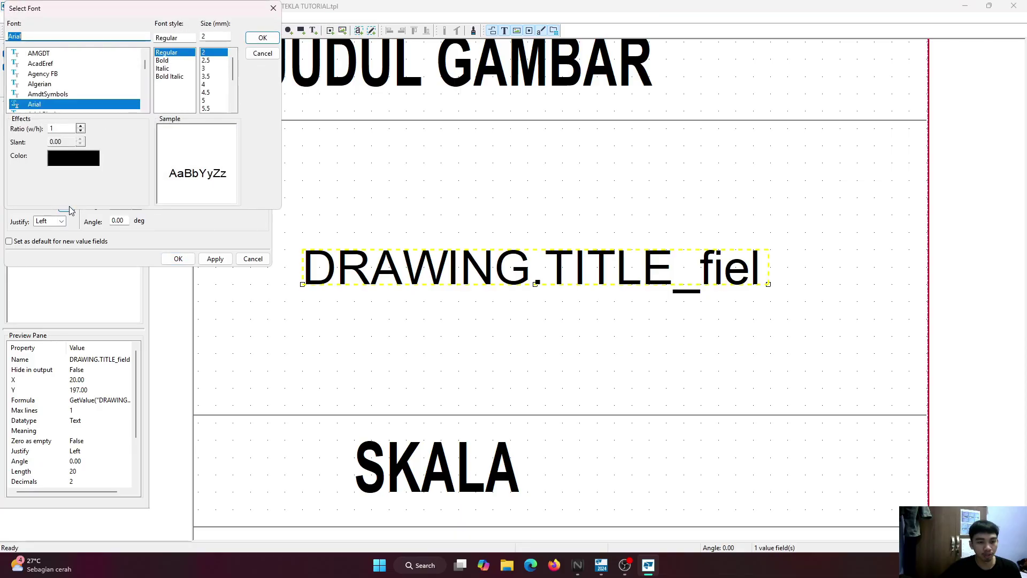
click(170, 60)
click(206, 68)
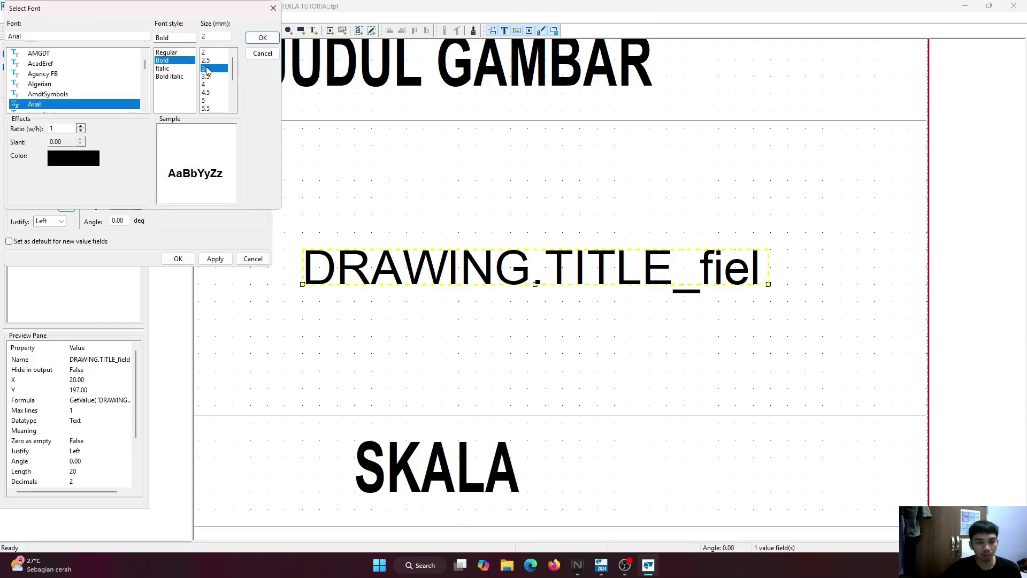
click(263, 38)
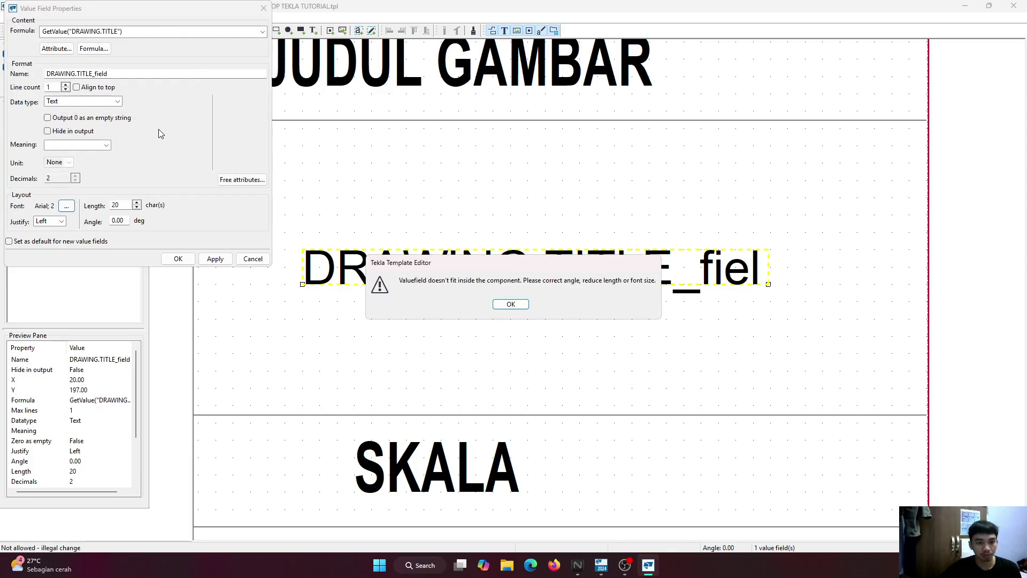
click(508, 305)
Move the drawing title field left within its cell to X 7, Y 197.
scroll(455, 275, down, 2)
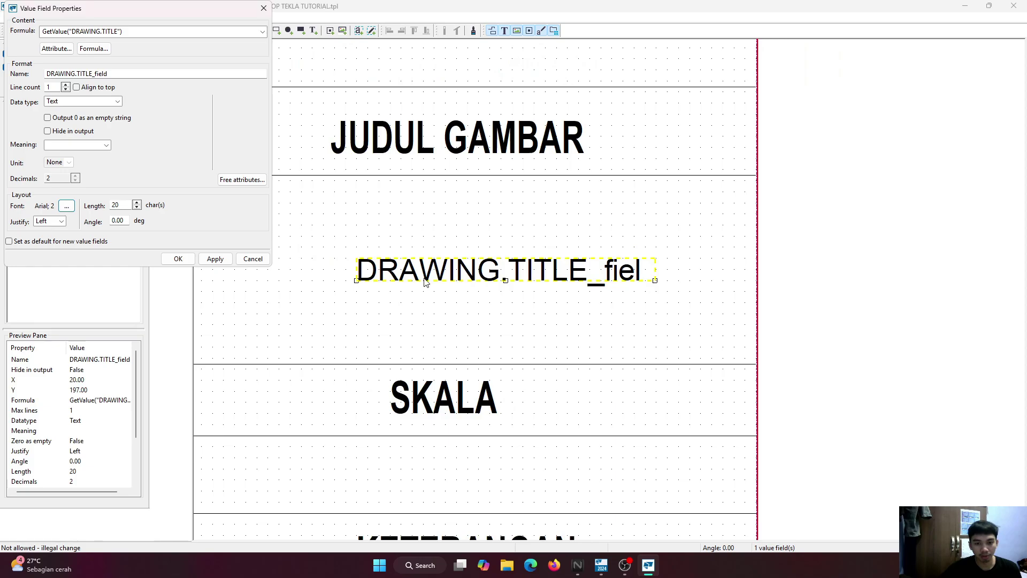
scroll(424, 279, down, 2)
scroll(422, 281, up, 3)
scroll(479, 264, down, 3)
scroll(541, 258, up, 3)
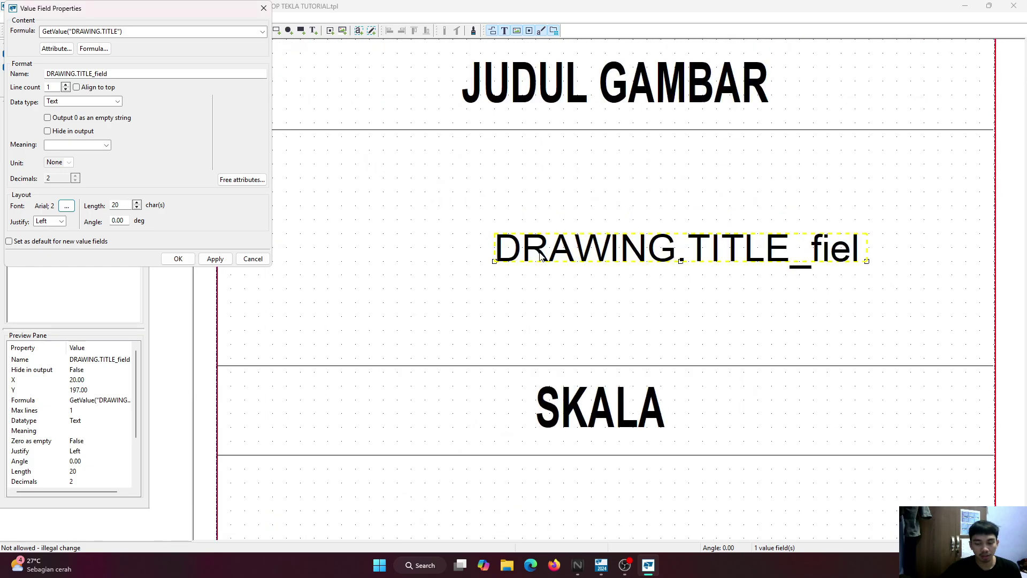
scroll(567, 254, down, 3)
scroll(568, 247, up, 2)
drag(581, 246, 434, 246)
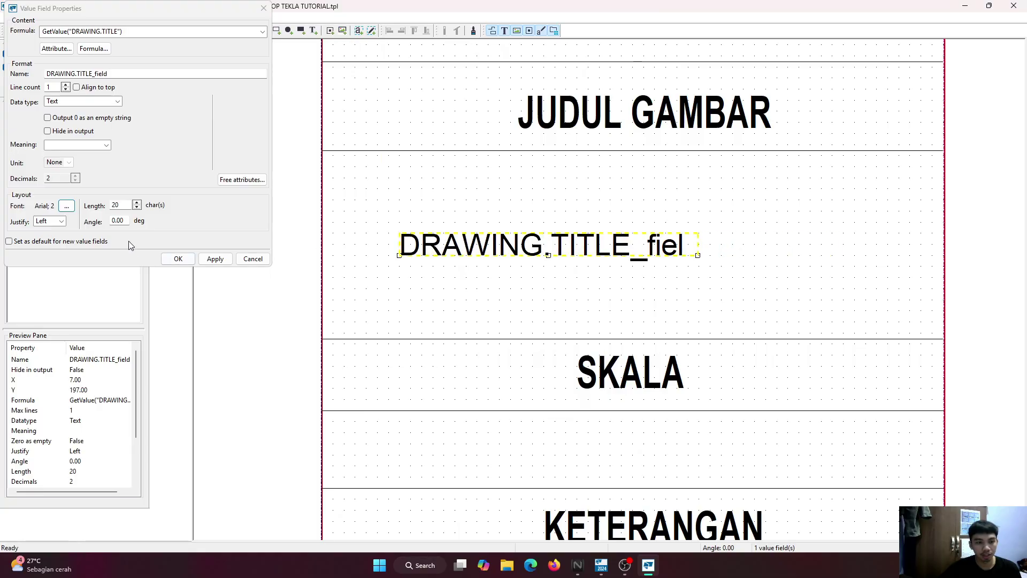
Set the drawing title field's font to Arial Bold at 3 mm and apply the change.
click(66, 206)
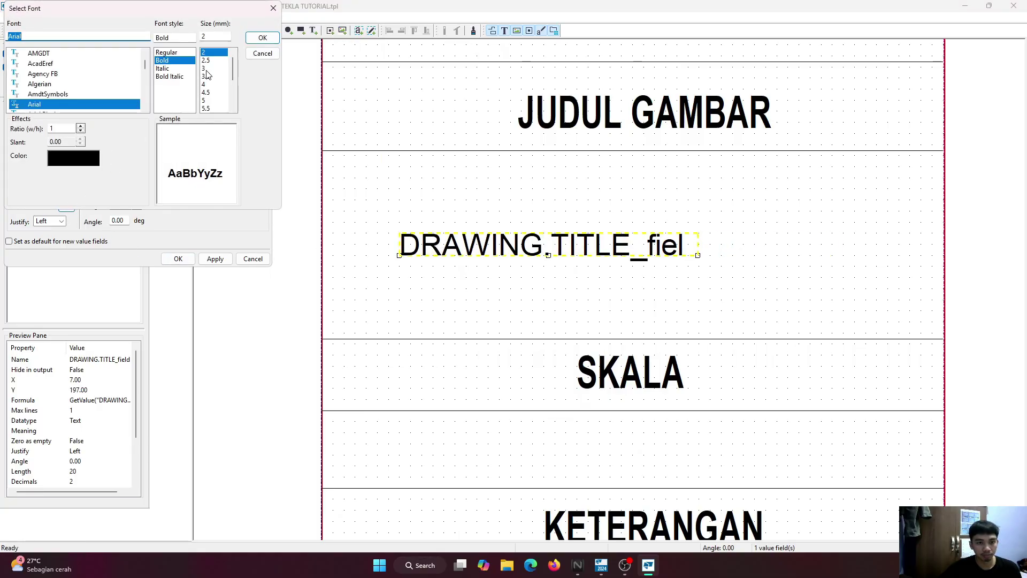
click(206, 69)
click(264, 36)
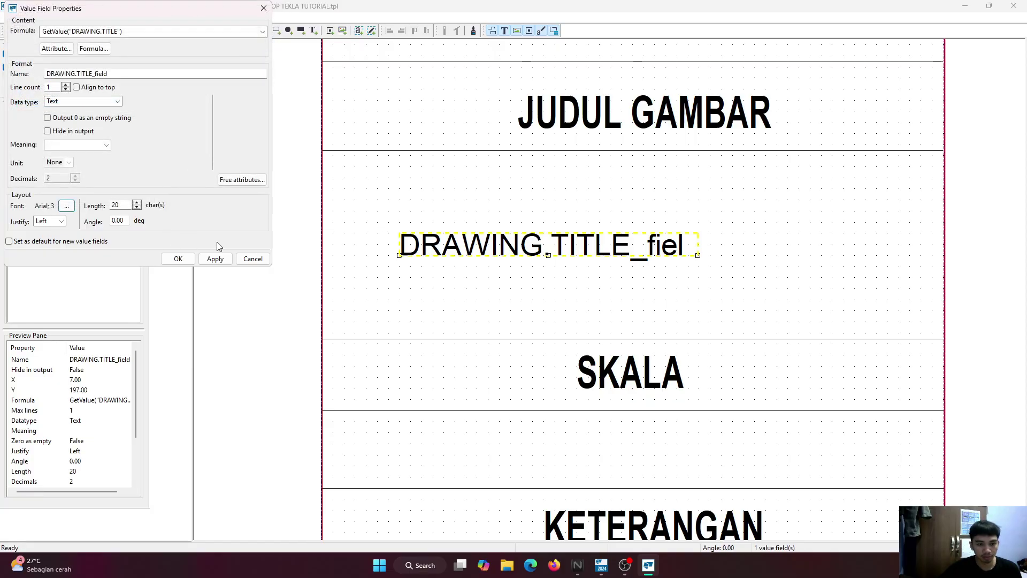
click(213, 258)
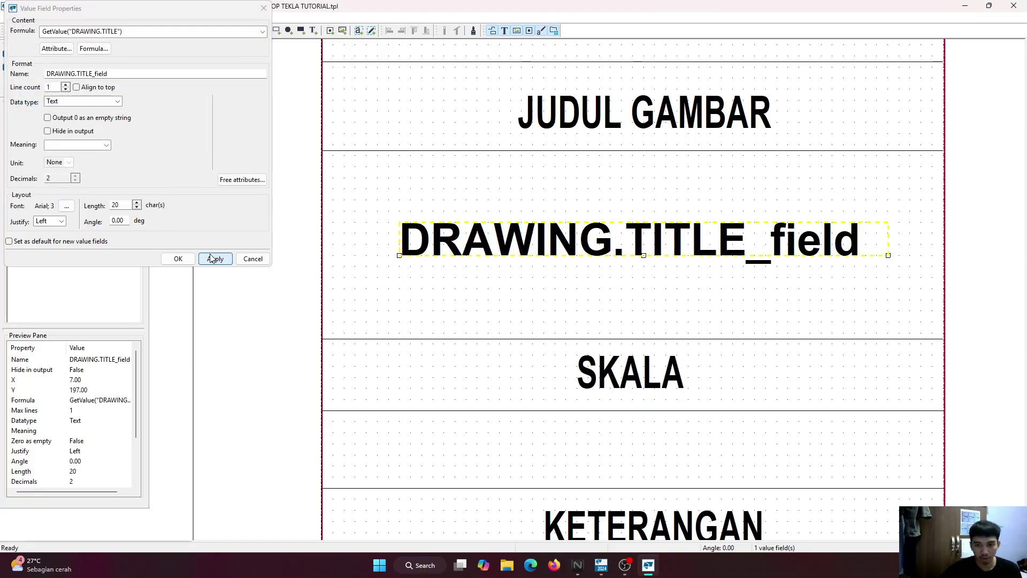
Move the drawing title field to the left edge of the JUDUL GAMBAR cell at X 1, Y 197.
scroll(490, 253, down, 3)
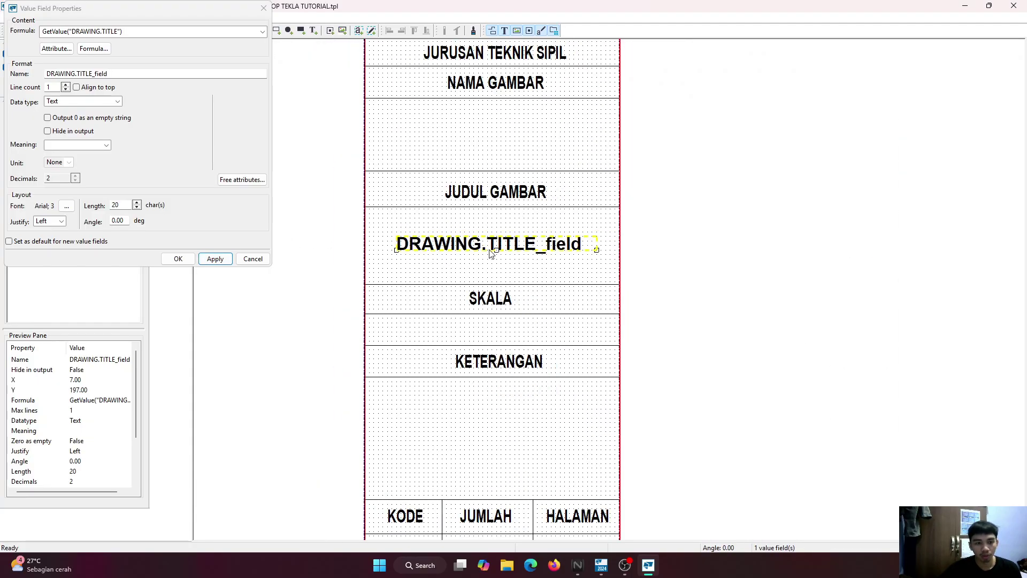
scroll(492, 254, up, 2)
drag(516, 247, 552, 240)
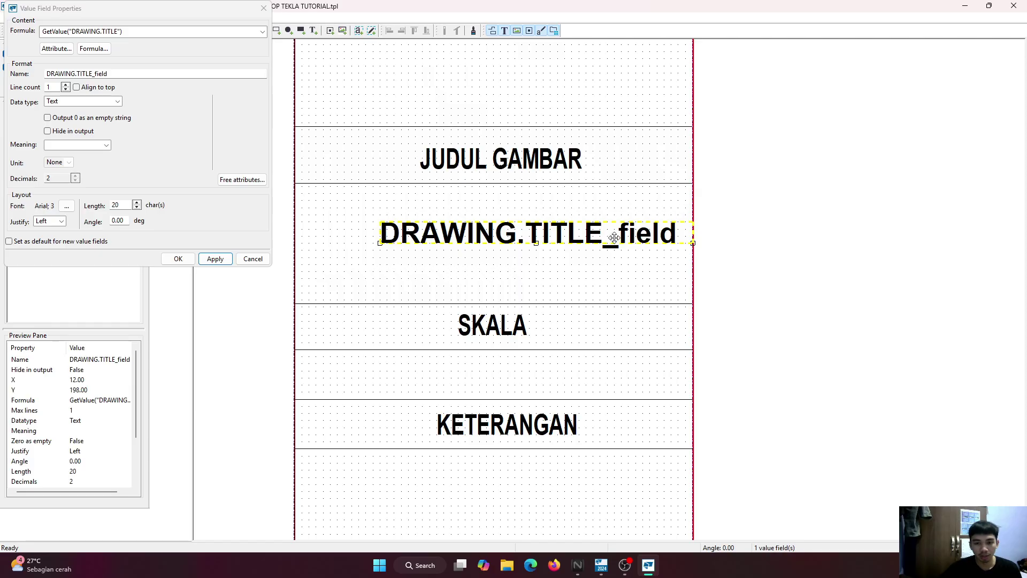
drag(622, 233, 597, 241)
scroll(596, 241, down, 1)
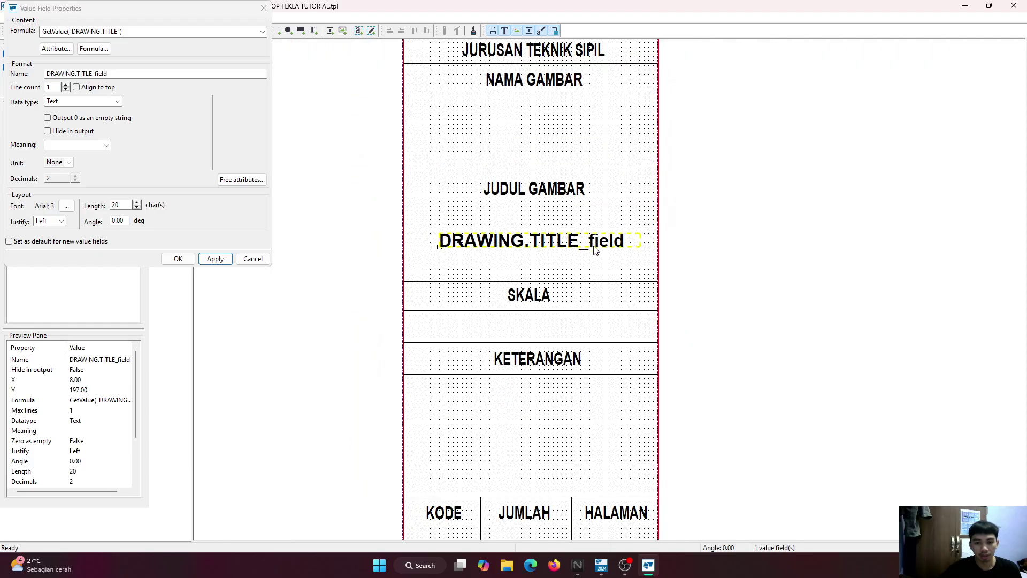
scroll(596, 250, up, 1)
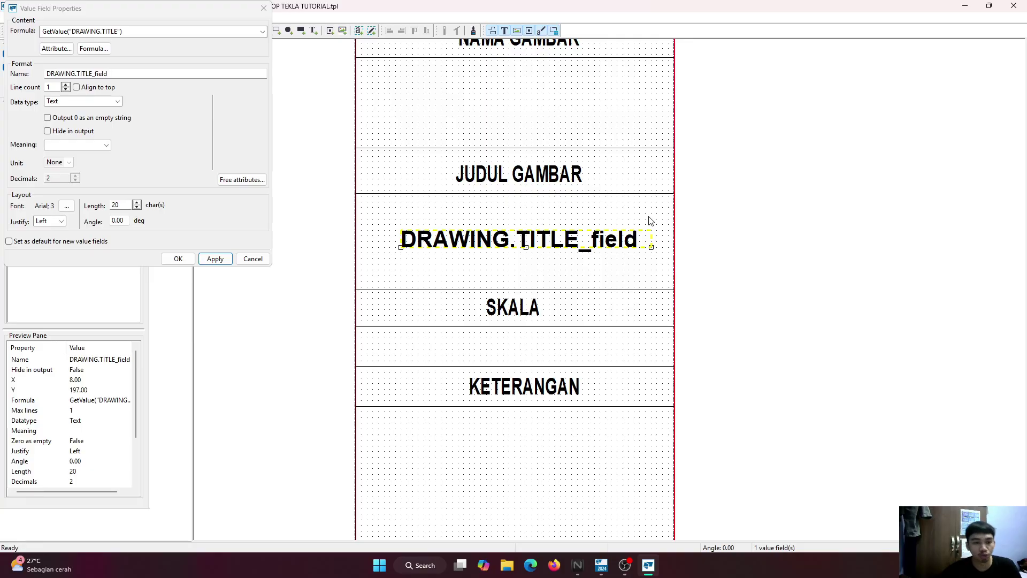
drag(560, 257, 517, 249)
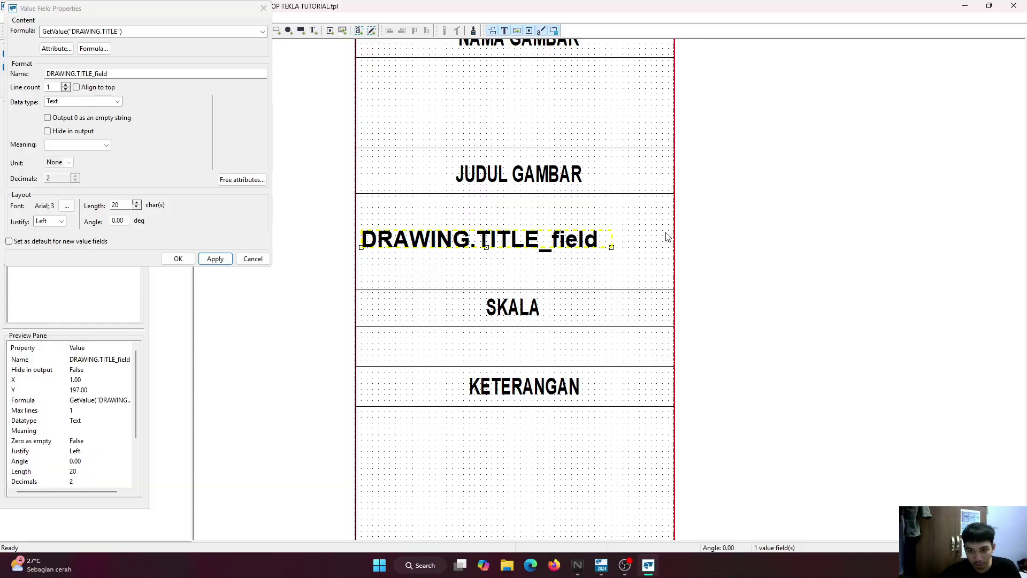
Set the drawing title field's length to 25 characters and close its properties.
click(138, 204)
click(137, 202)
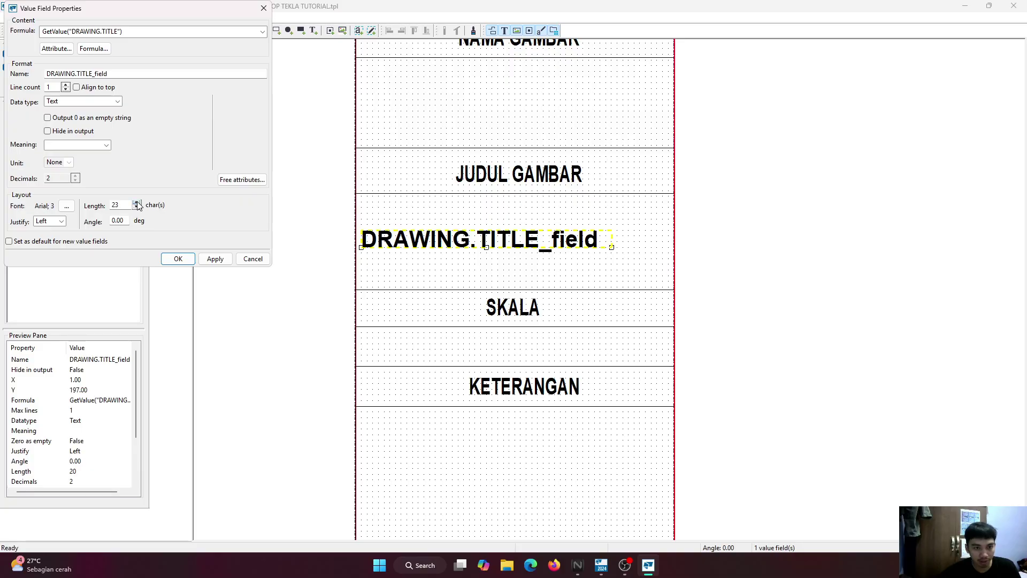
click(215, 259)
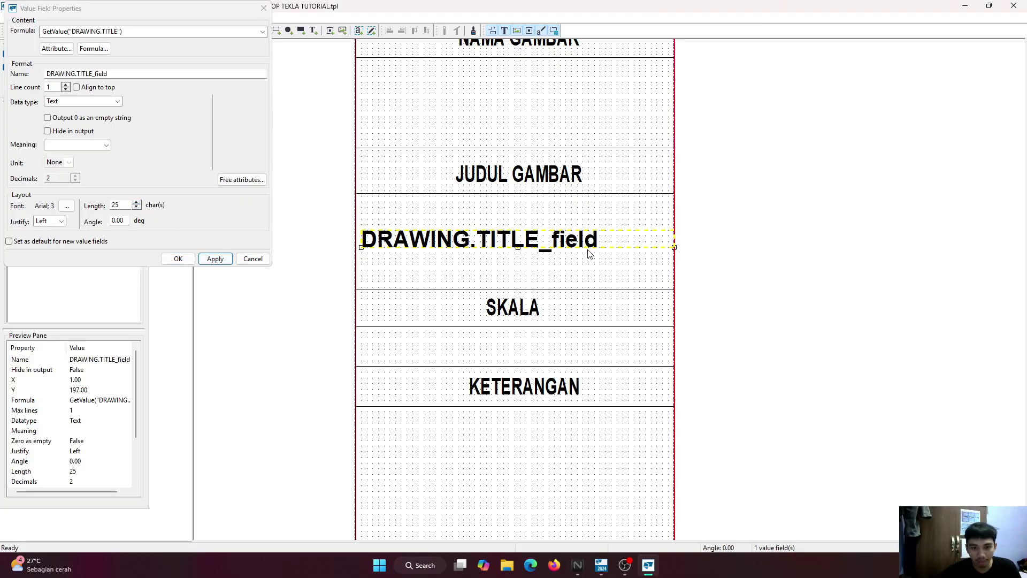
click(184, 262)
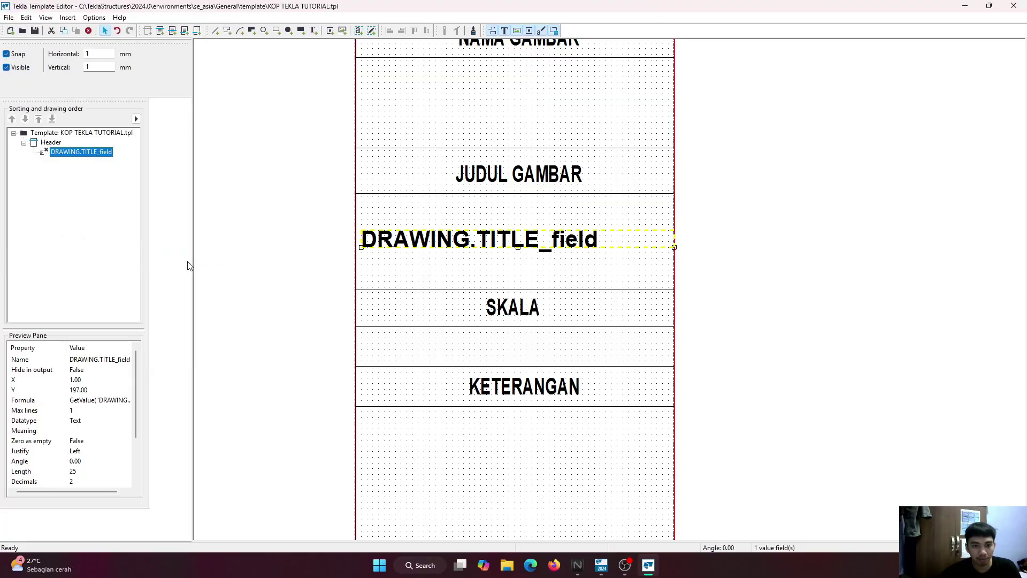
Place a new value field in the empty cell below the SKALA heading.
scroll(615, 166, down, 3)
scroll(626, 231, up, 2)
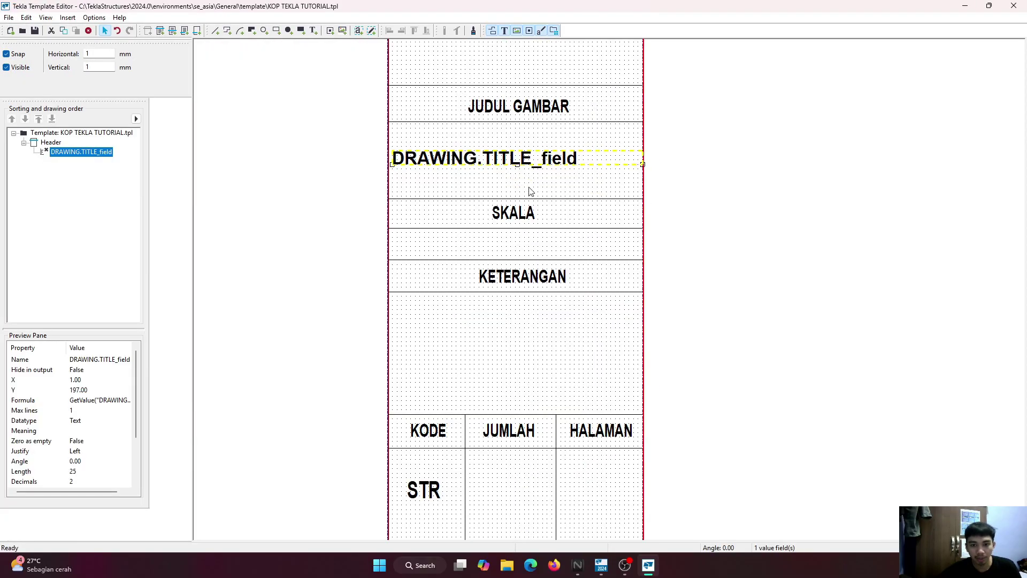
scroll(517, 224, up, 1)
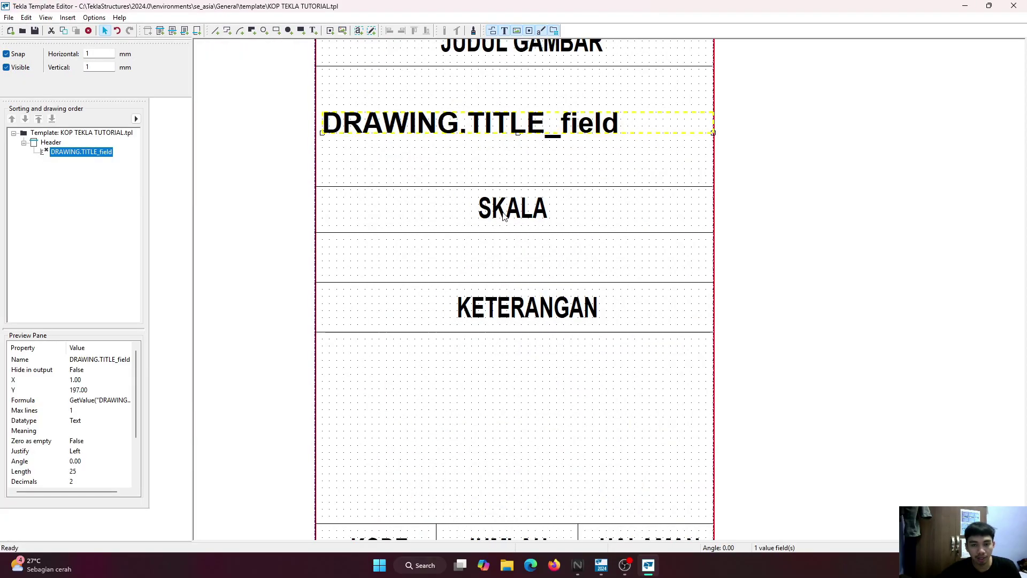
click(67, 17)
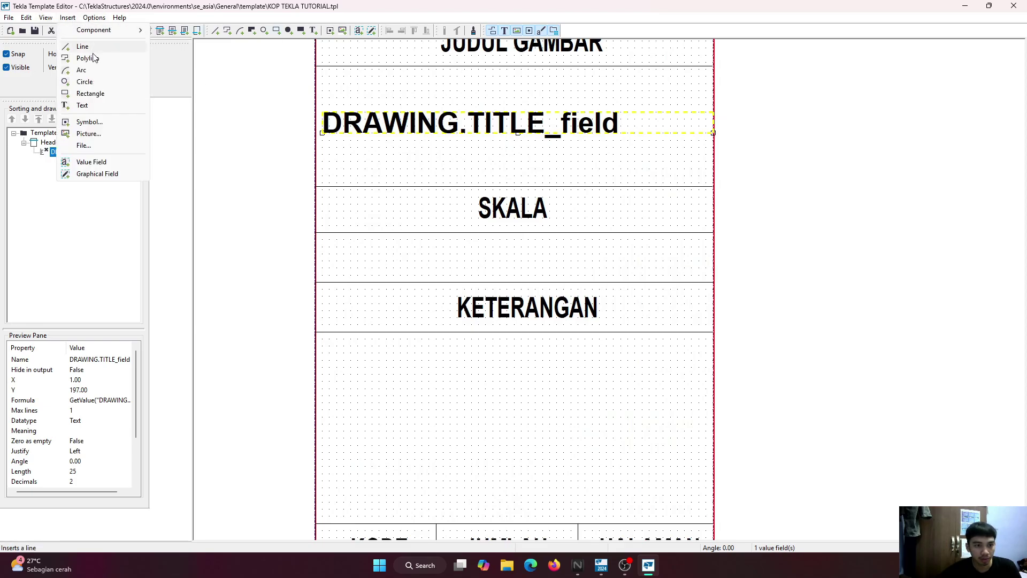
click(93, 163)
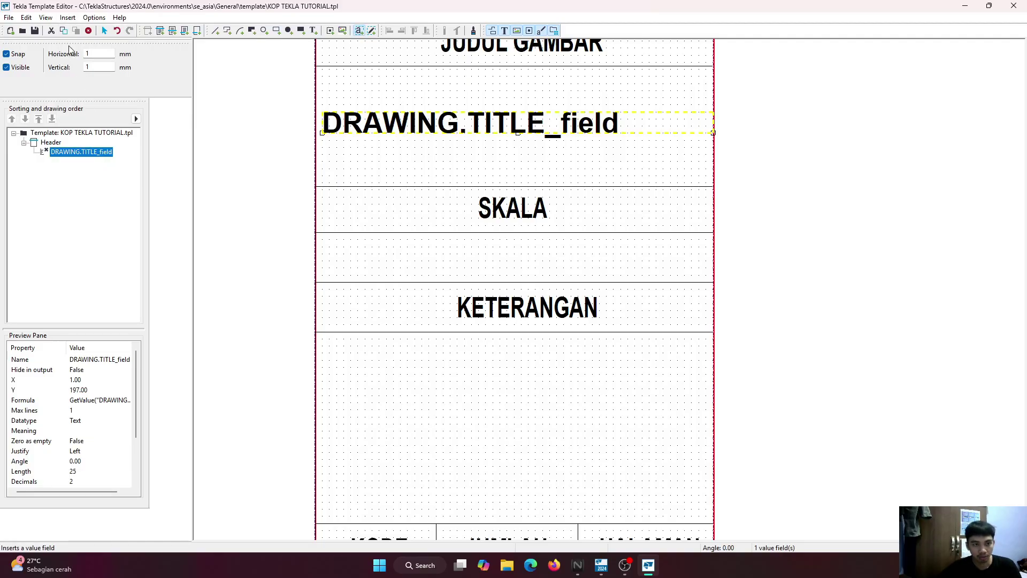
click(75, 18)
click(113, 164)
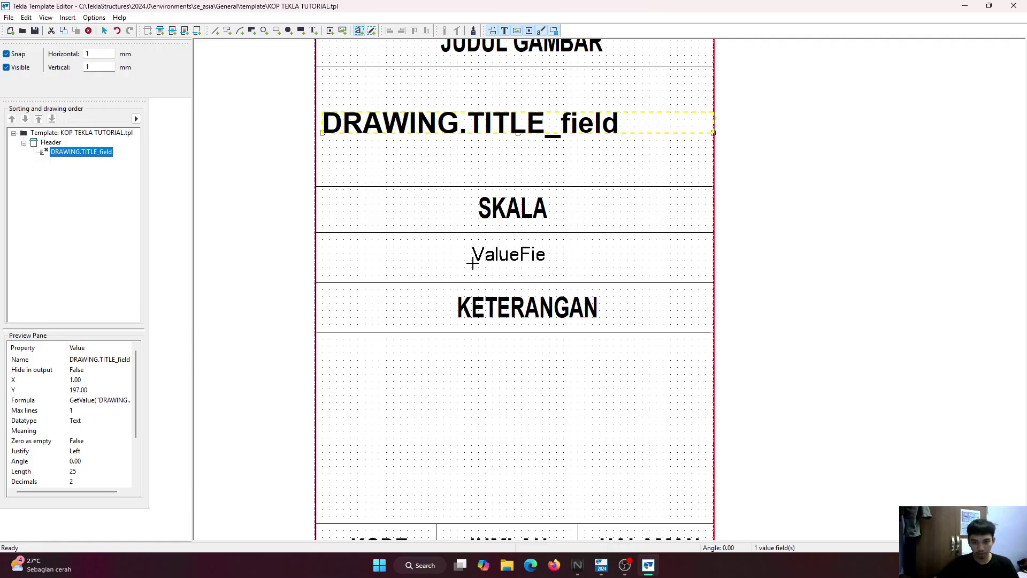
click(472, 262)
Assign the SCALE1 attribute from the DRAWING group to the new value field.
scroll(40, 125, down, 2)
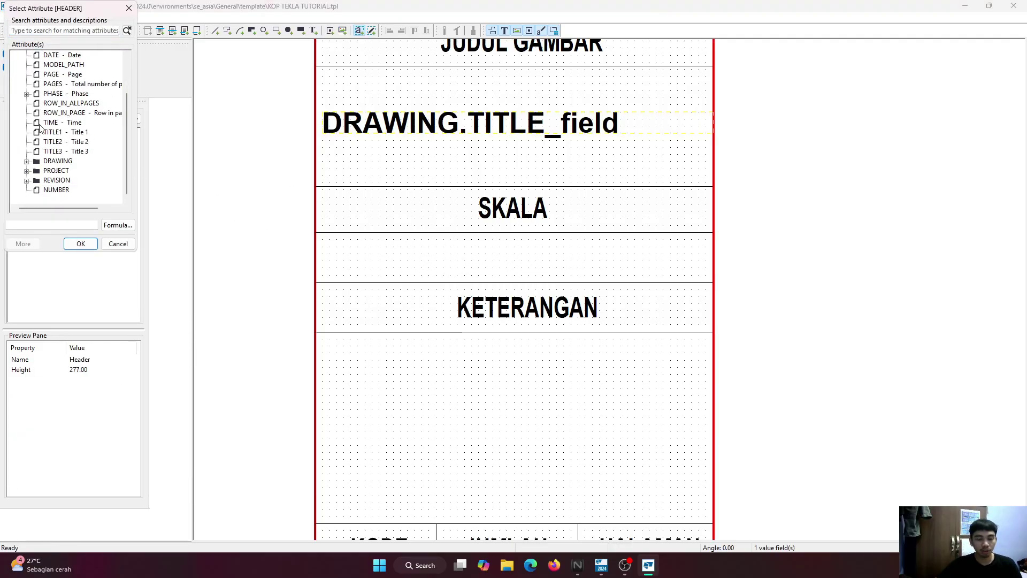
click(27, 161)
scroll(73, 176, down, 1)
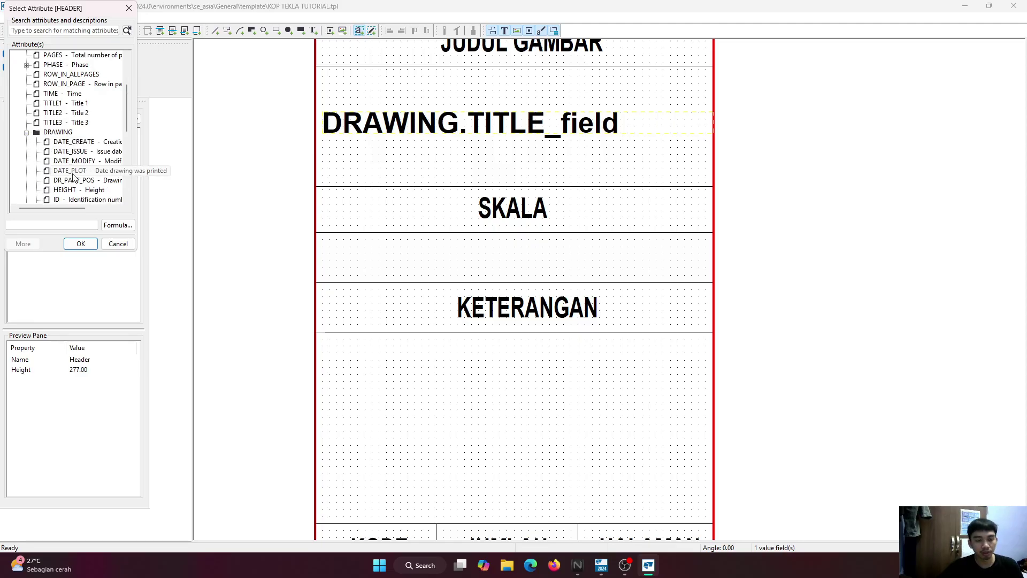
scroll(74, 177, down, 3)
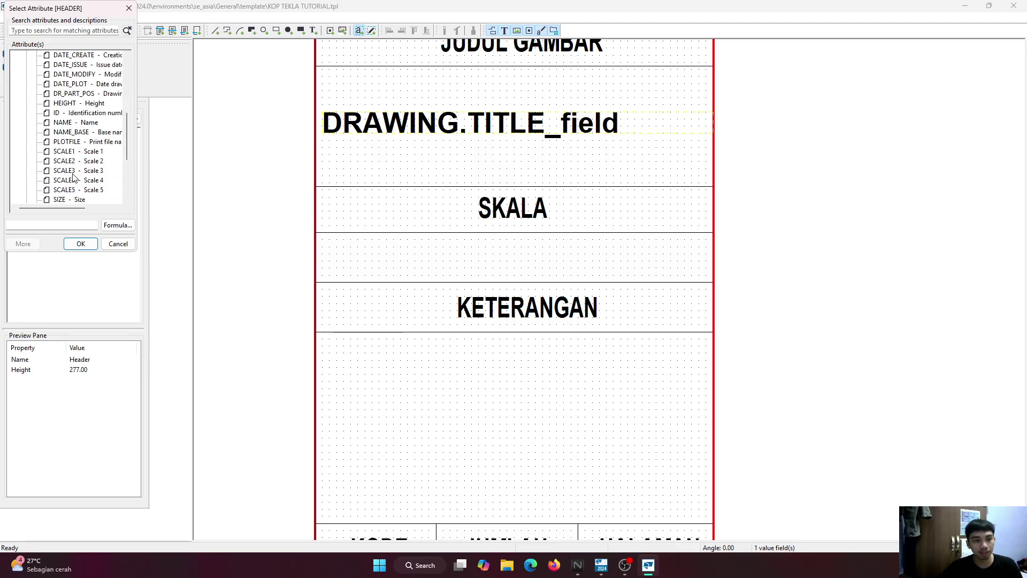
click(64, 152)
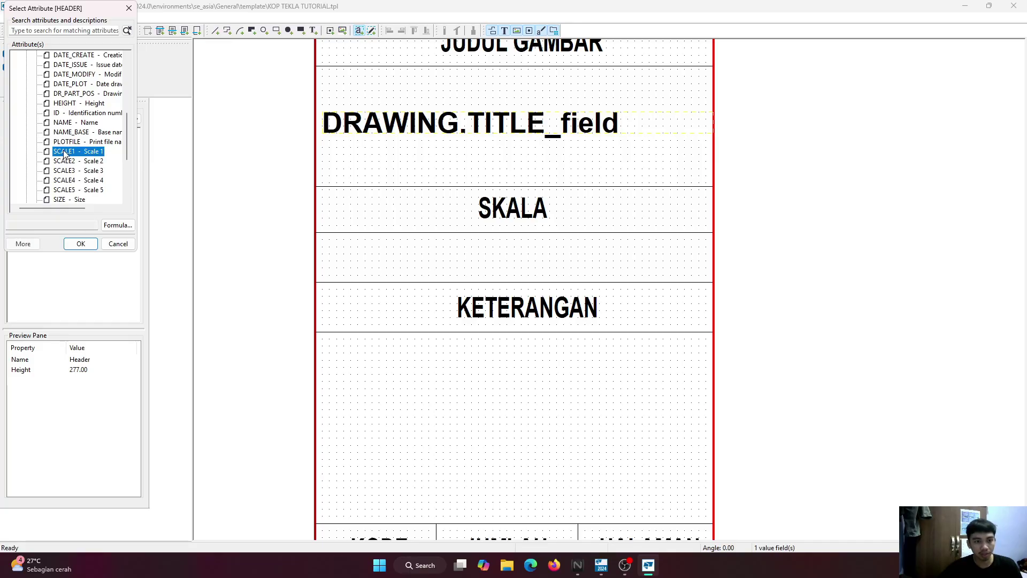
click(81, 243)
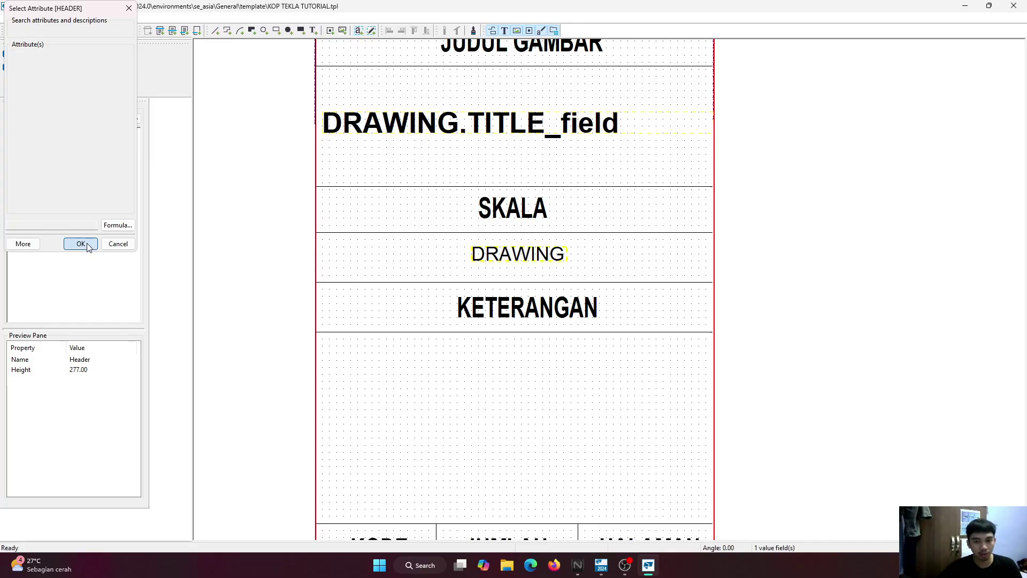
Set the drawing scale field's font to Arial Bold at 2.5 mm.
scroll(556, 265, up, 2)
scroll(517, 280, up, 1)
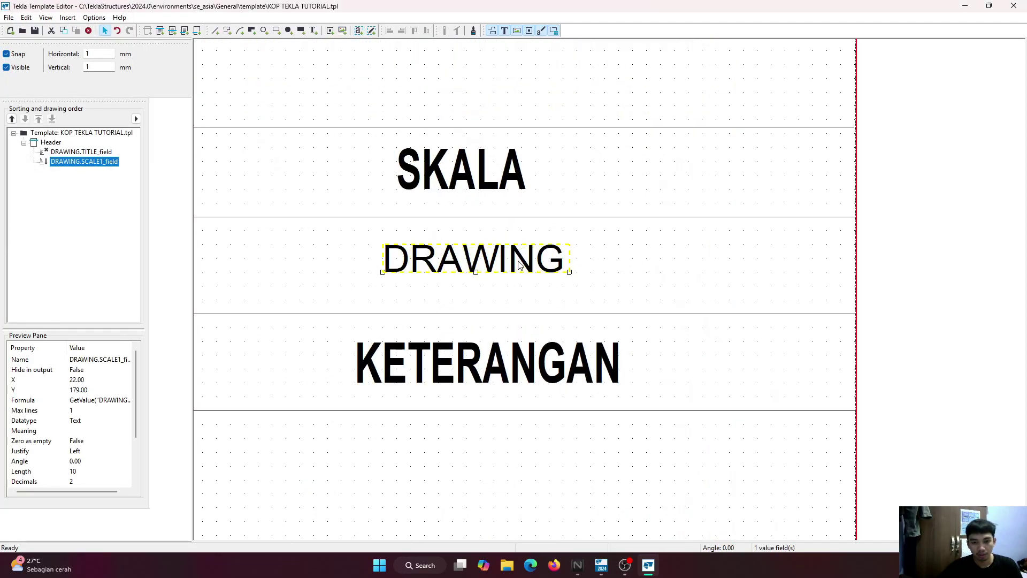
double_click(85, 161)
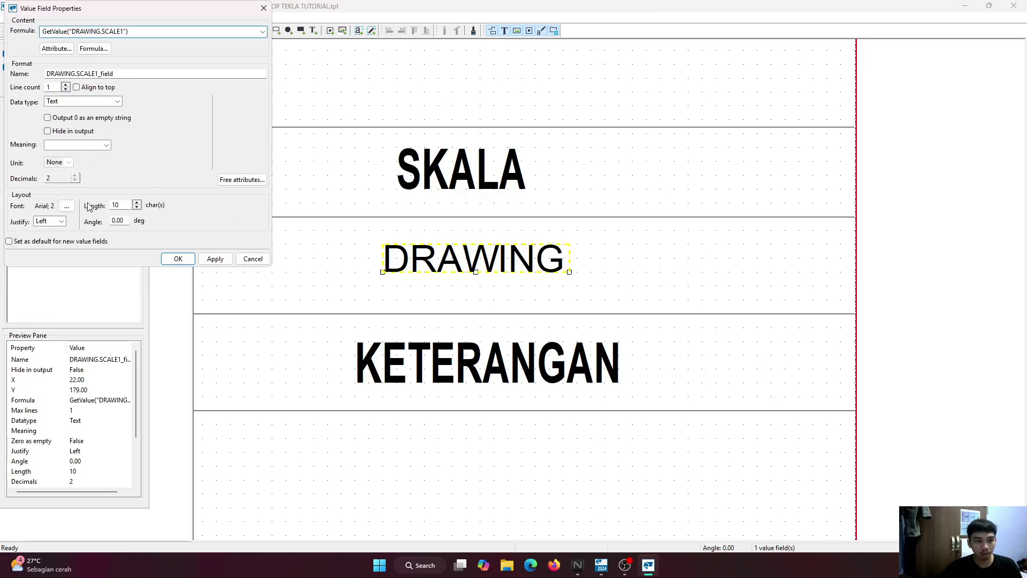
click(67, 206)
click(208, 60)
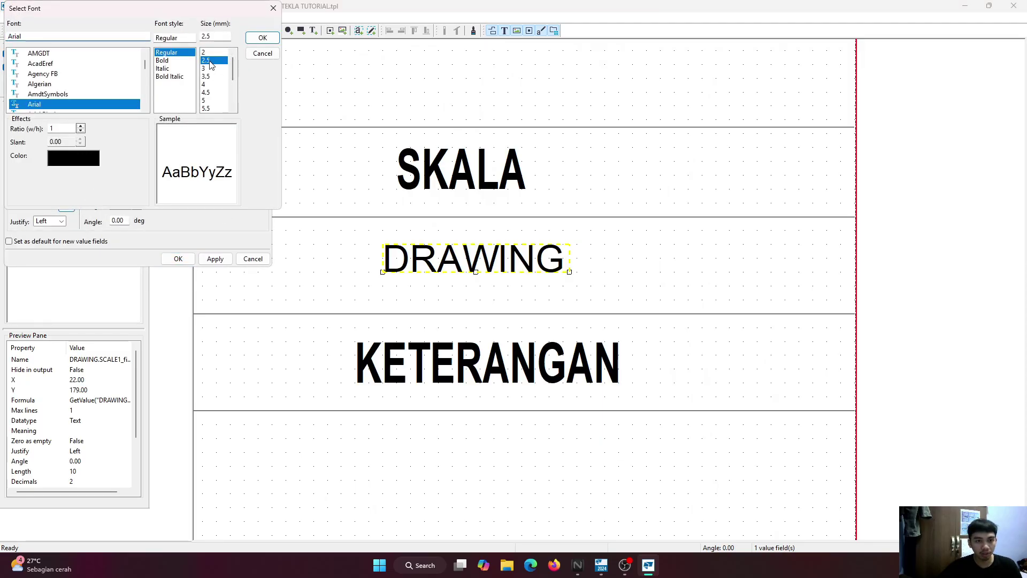
click(169, 61)
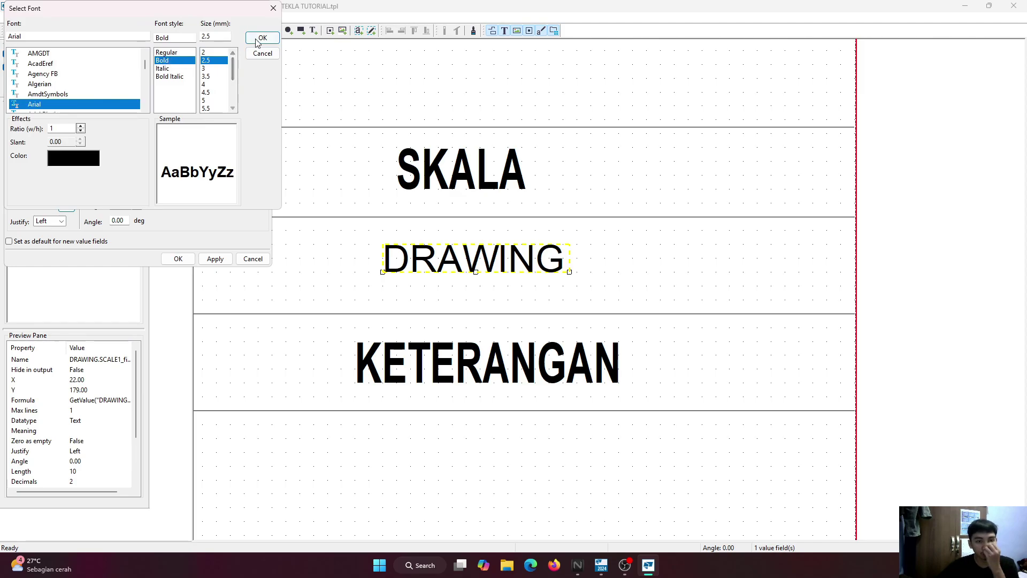
click(263, 38)
Set the drawing scale field's length to 15 characters and apply its properties.
click(142, 204)
click(142, 204)
click(142, 204)
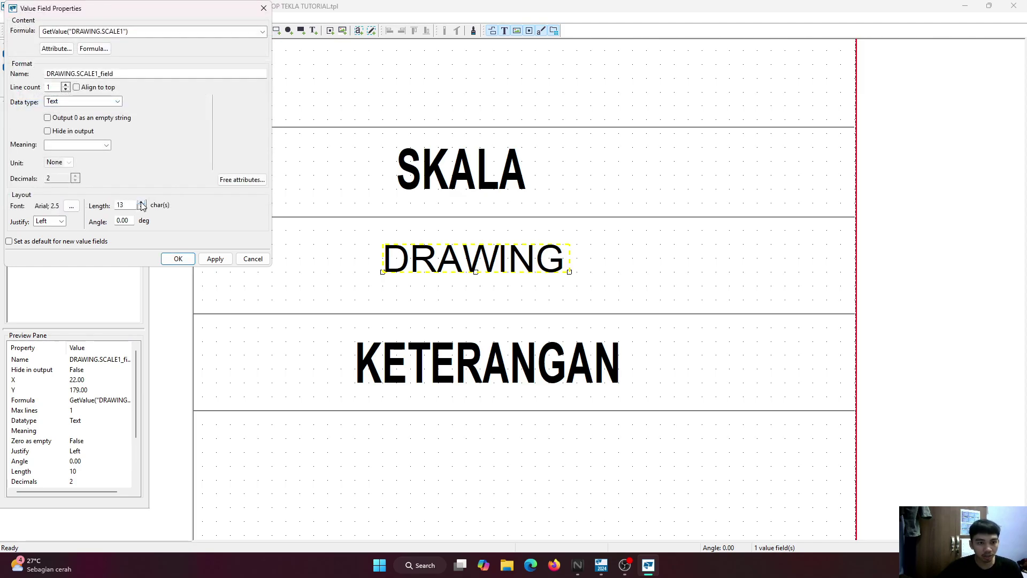
click(215, 258)
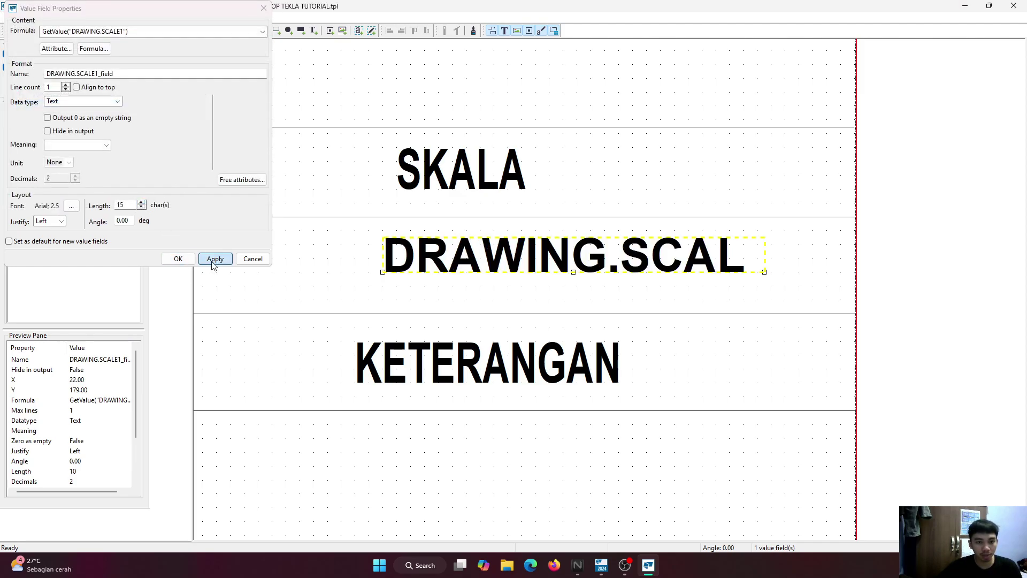
click(178, 258)
Move the drawing scale field left to Y 178, roughly centred in the cell below the SKALA heading.
scroll(478, 256, up, 2)
scroll(478, 257, down, 3)
mouse_move(478, 257)
mouse_down()
mouse_move(401, 250)
mouse_move(374, 261)
mouse_up()
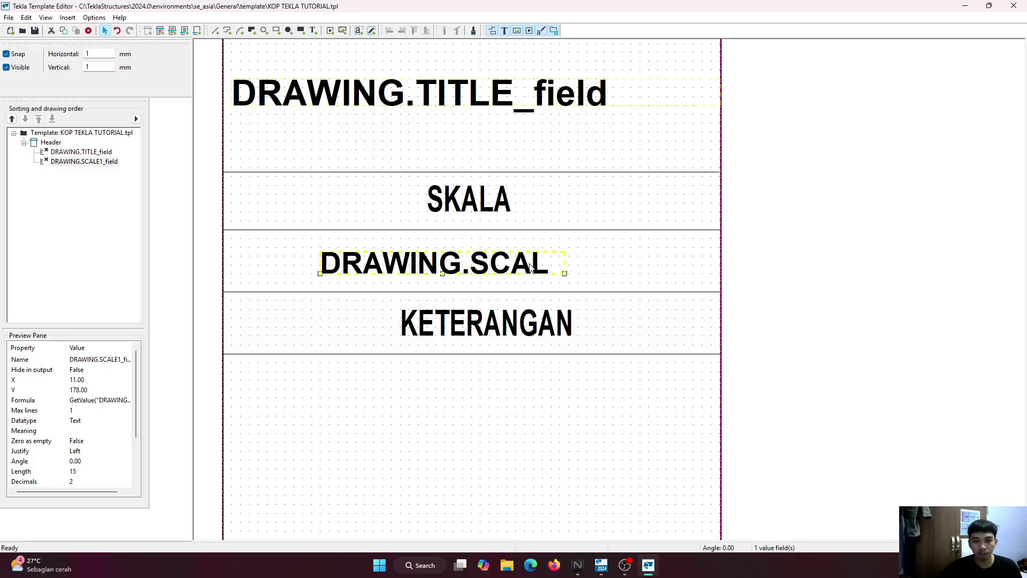
click(801, 224)
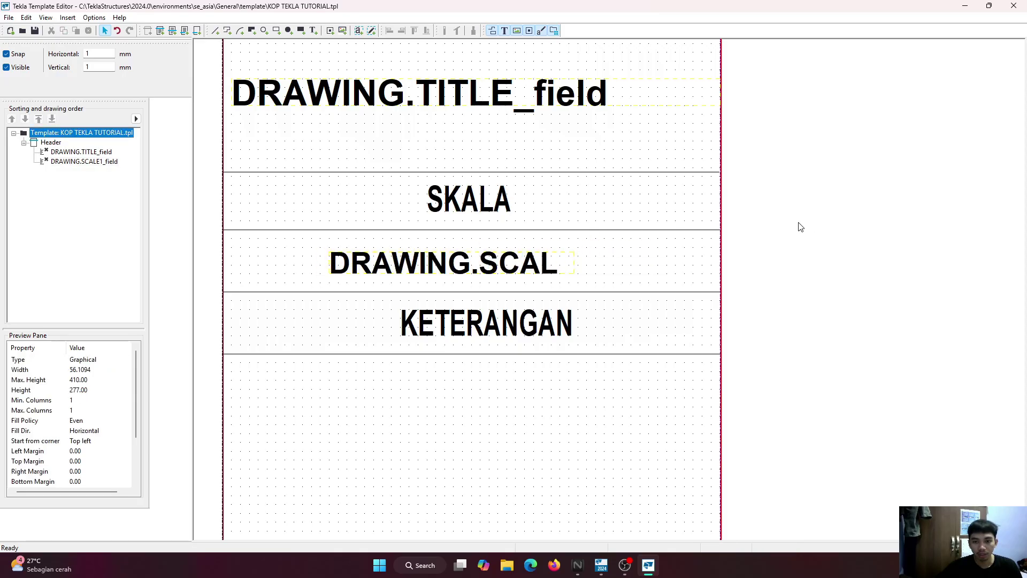
Place a new value field beside the TANGGAL label in the title block's date row.
scroll(481, 257, down, 4)
scroll(478, 268, up, 2)
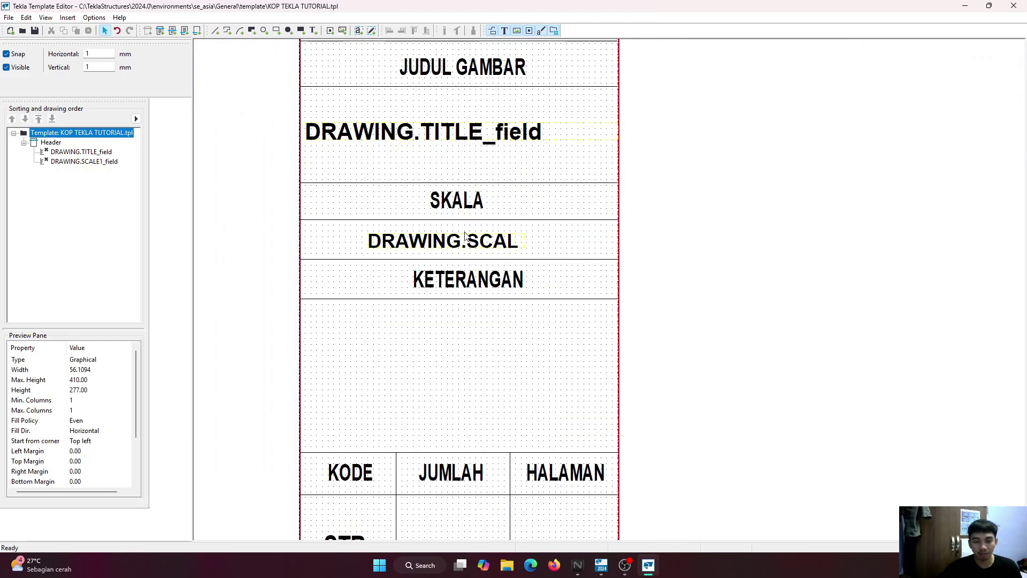
scroll(481, 257, down, 1)
scroll(476, 251, up, 1)
scroll(420, 250, down, 1)
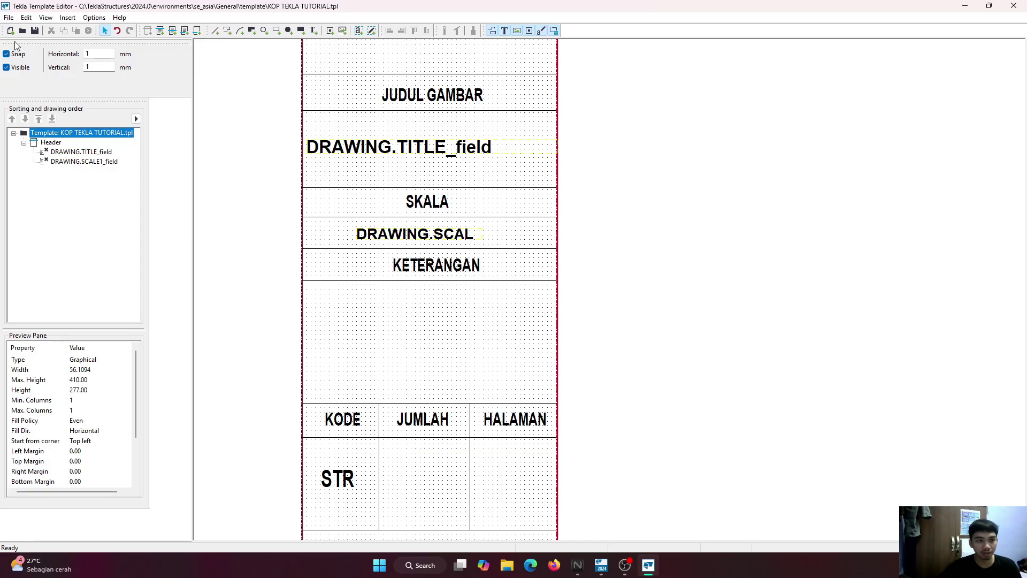
click(66, 18)
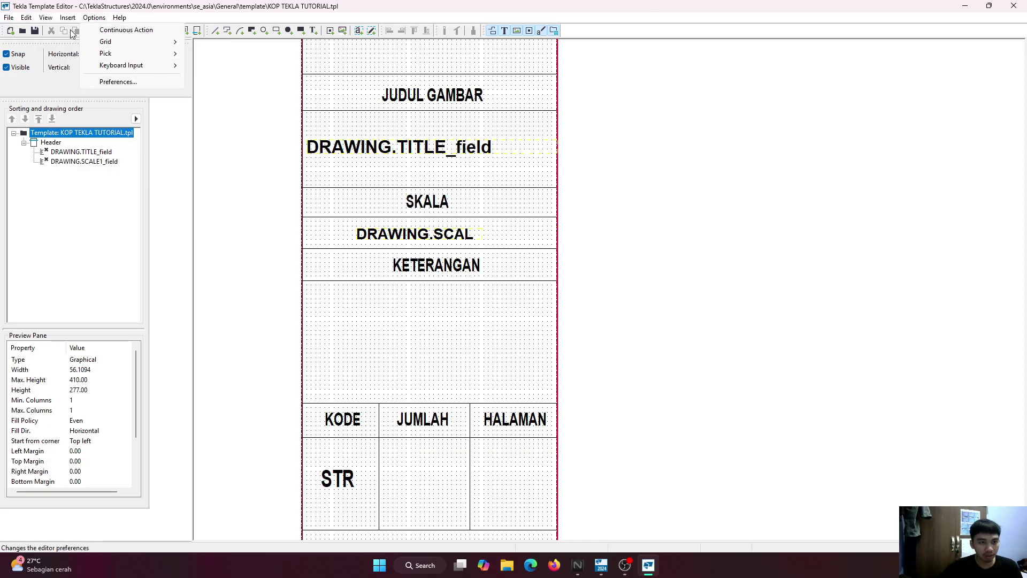
click(92, 161)
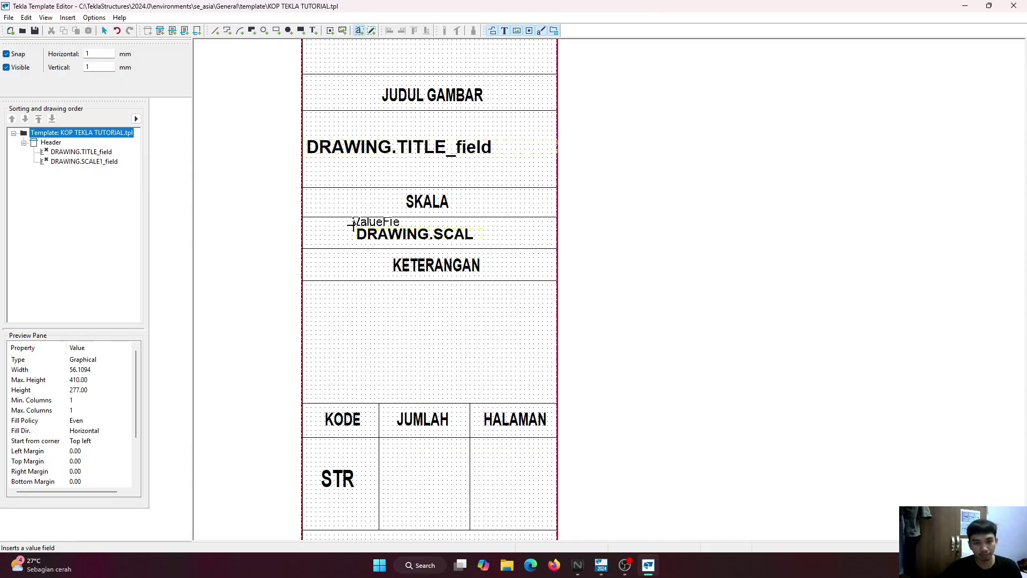
scroll(383, 335, down, 3)
scroll(403, 276, up, 8)
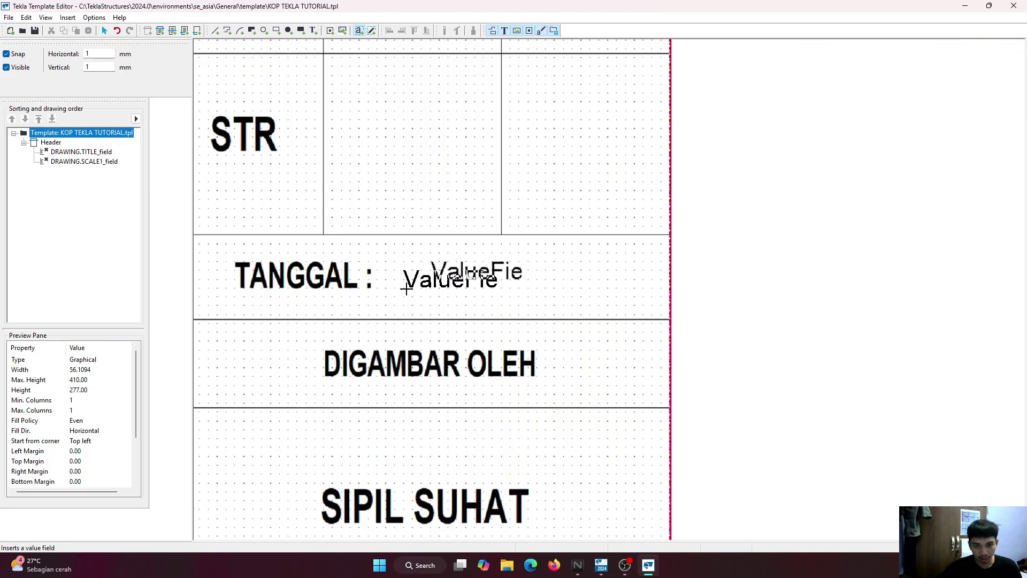
click(418, 278)
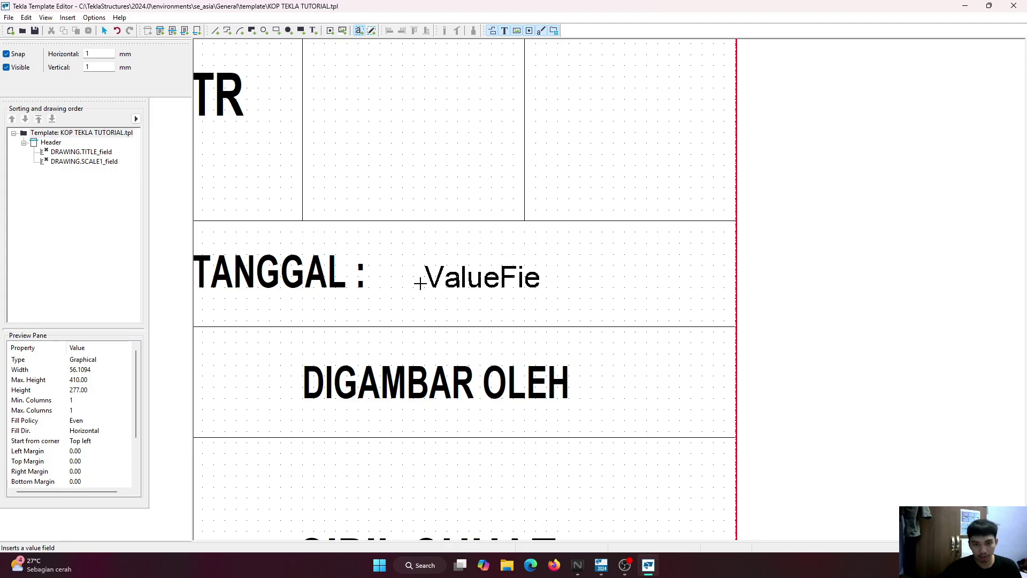
Assign the drawing's creation date attribute, DATE_CREATE, to the new value field beside the TANGGAL label.
scroll(67, 128, down, 1)
scroll(64, 131, up, 1)
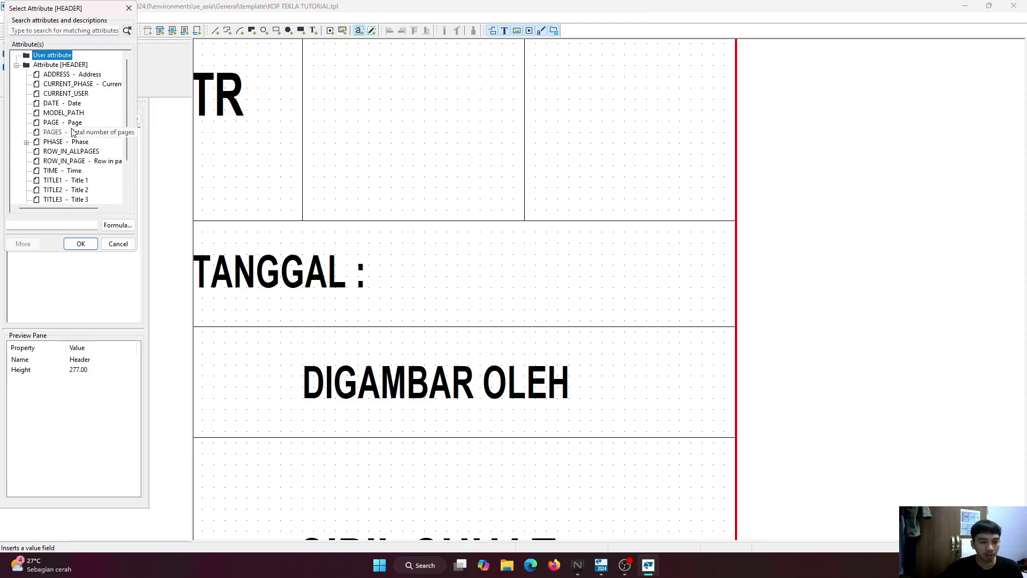
scroll(54, 135, down, 2)
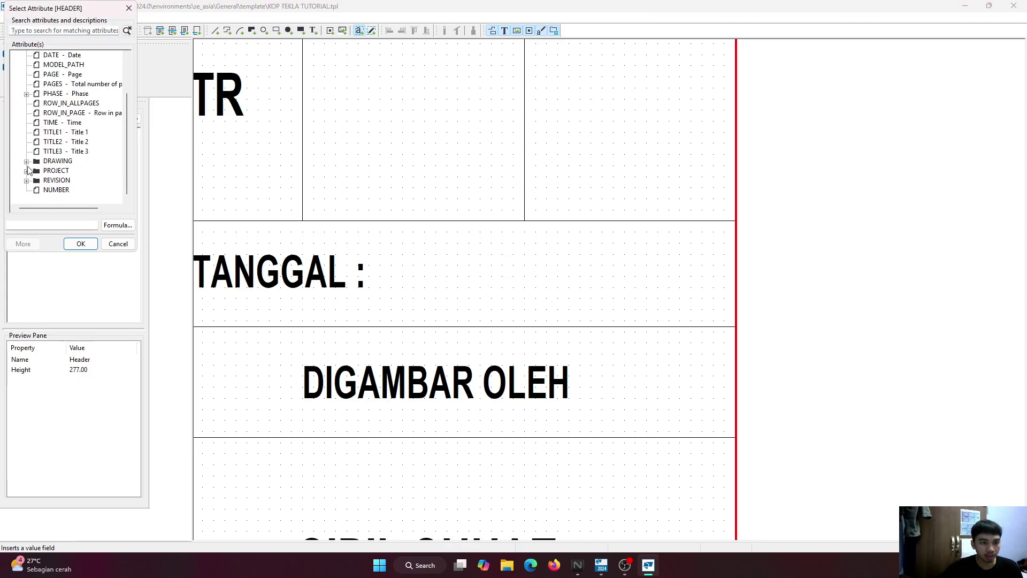
click(27, 162)
scroll(69, 128, down, 4)
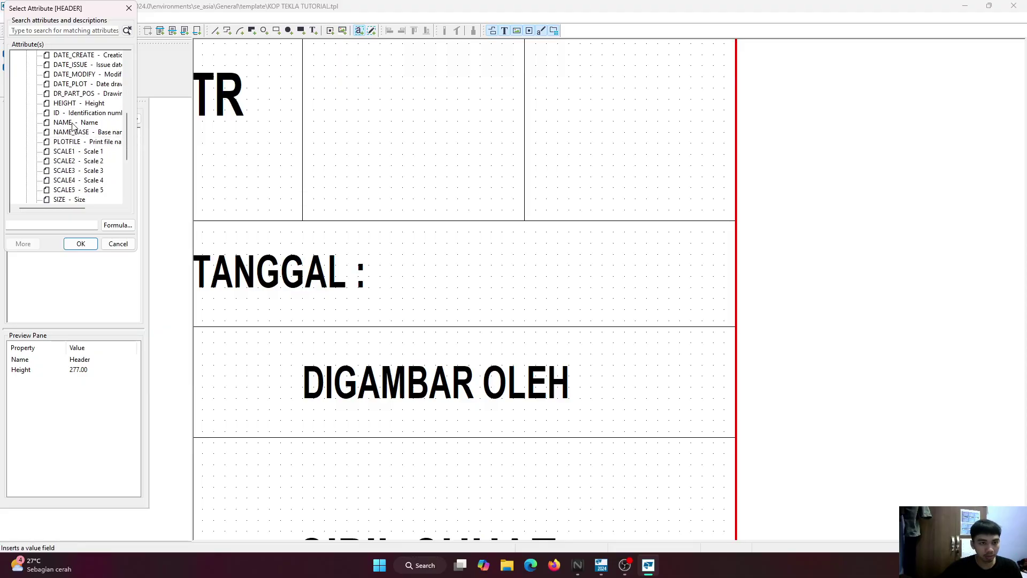
scroll(71, 123, up, 1)
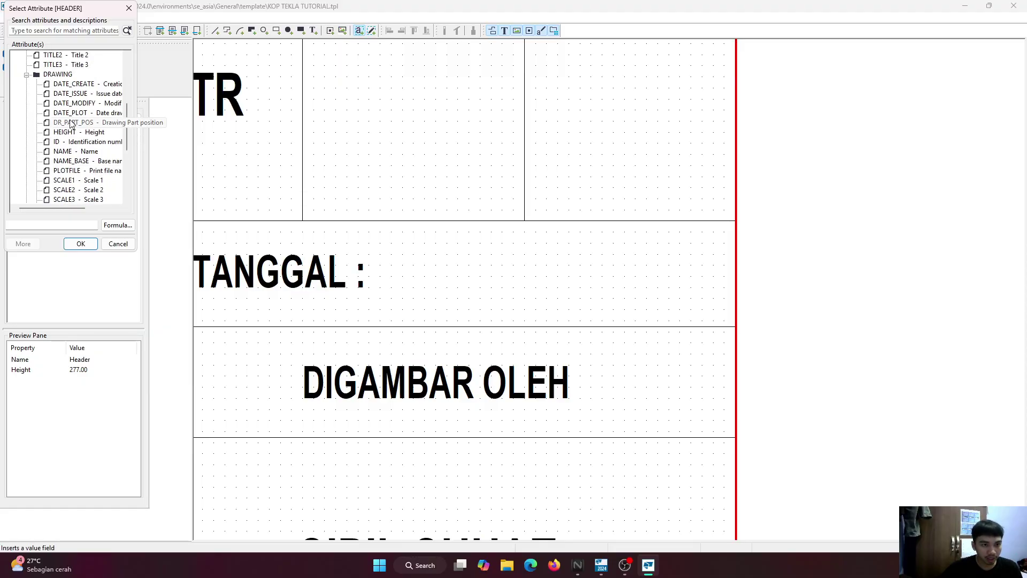
click(72, 85)
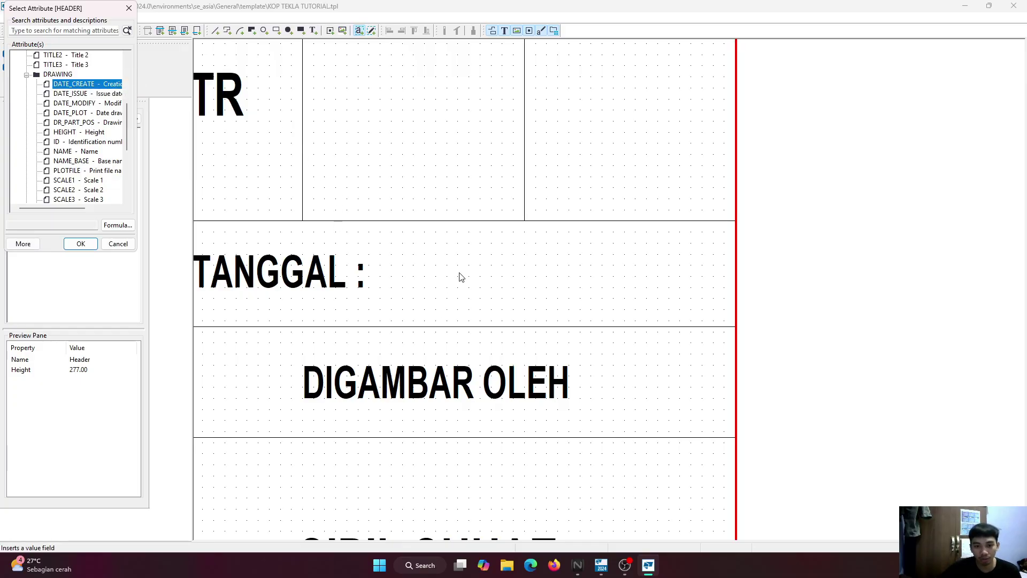
click(81, 244)
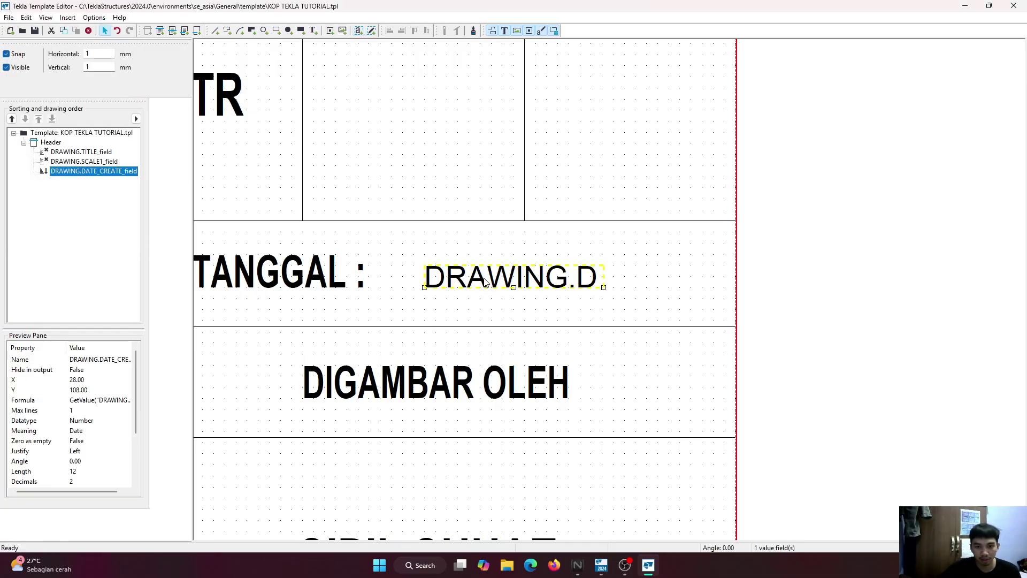
Set the creation date field's font to Arial Bold at 2.5 mm.
double_click(461, 287)
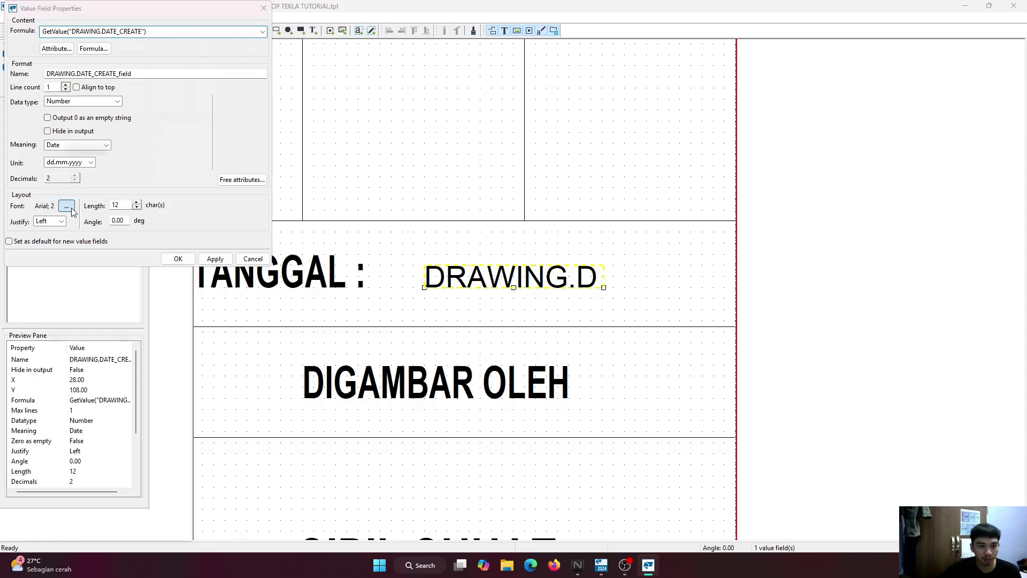
click(67, 209)
click(209, 60)
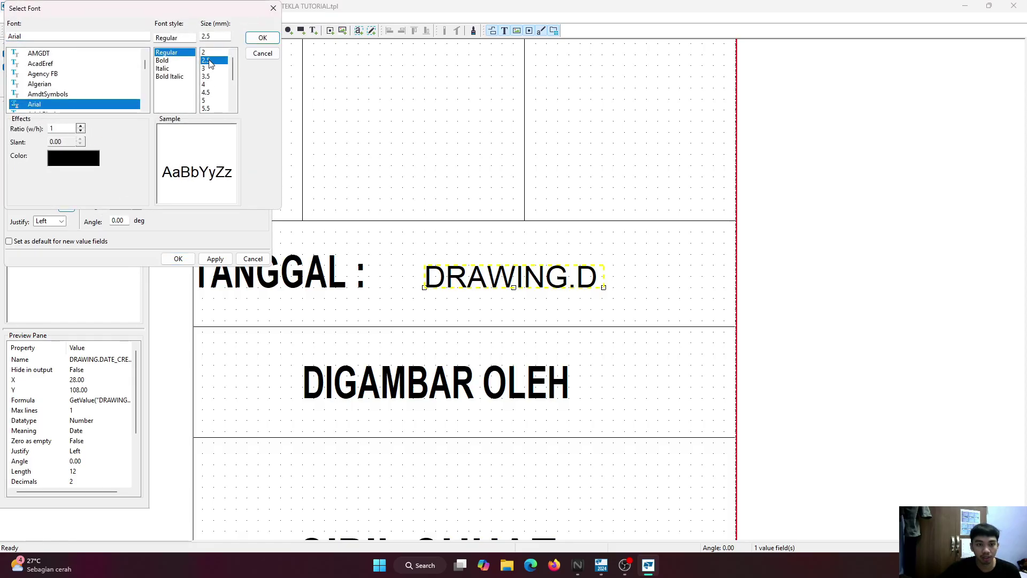
click(163, 60)
click(260, 38)
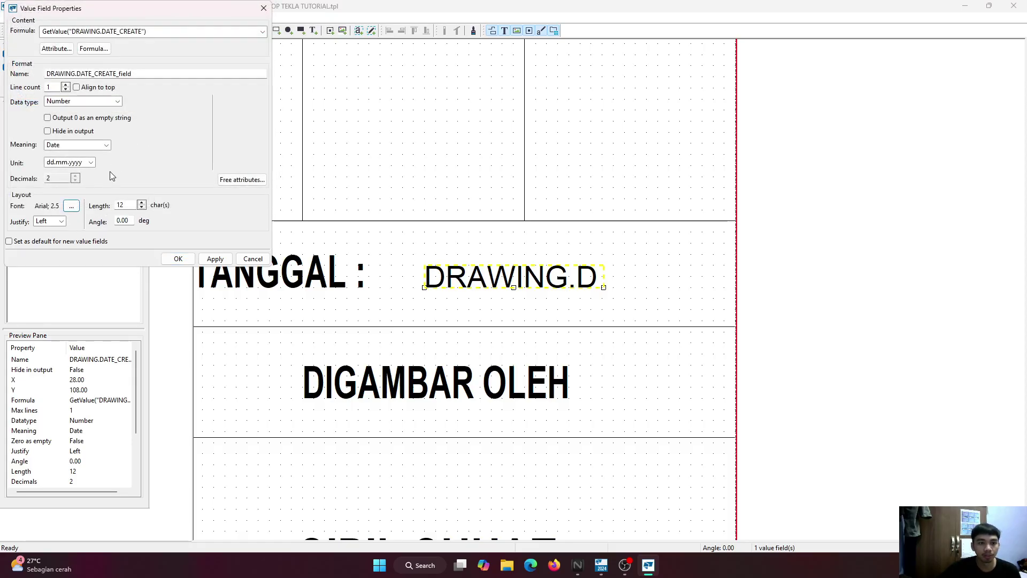
Try to set the creation date field's length to 20 characters.
click(142, 204)
click(142, 204)
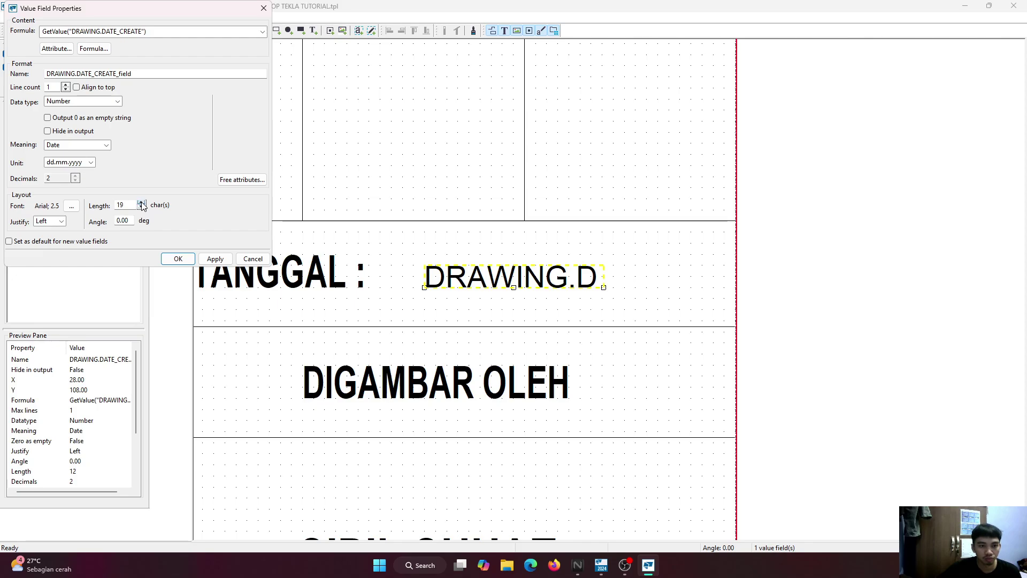
click(215, 260)
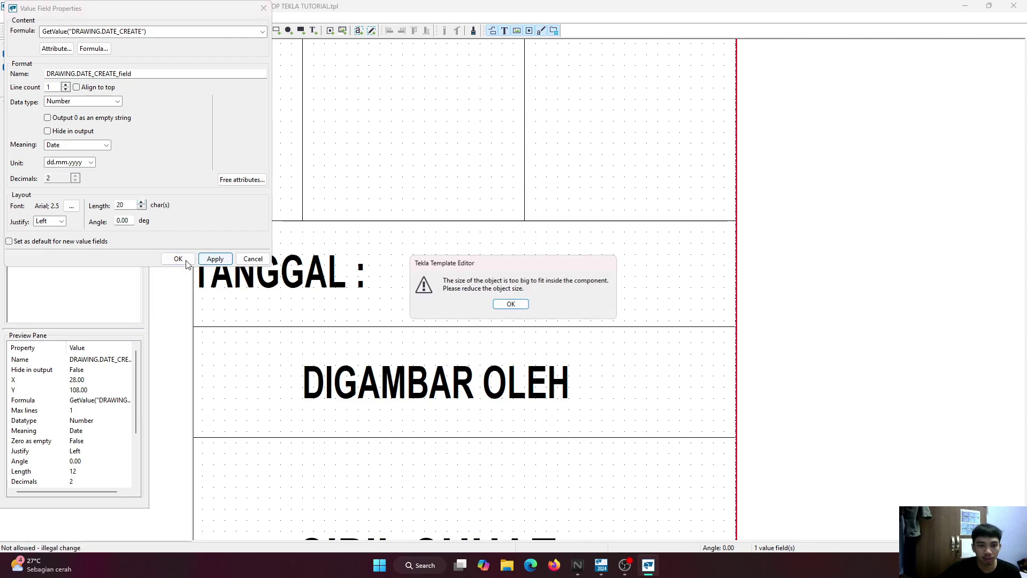
key(Return)
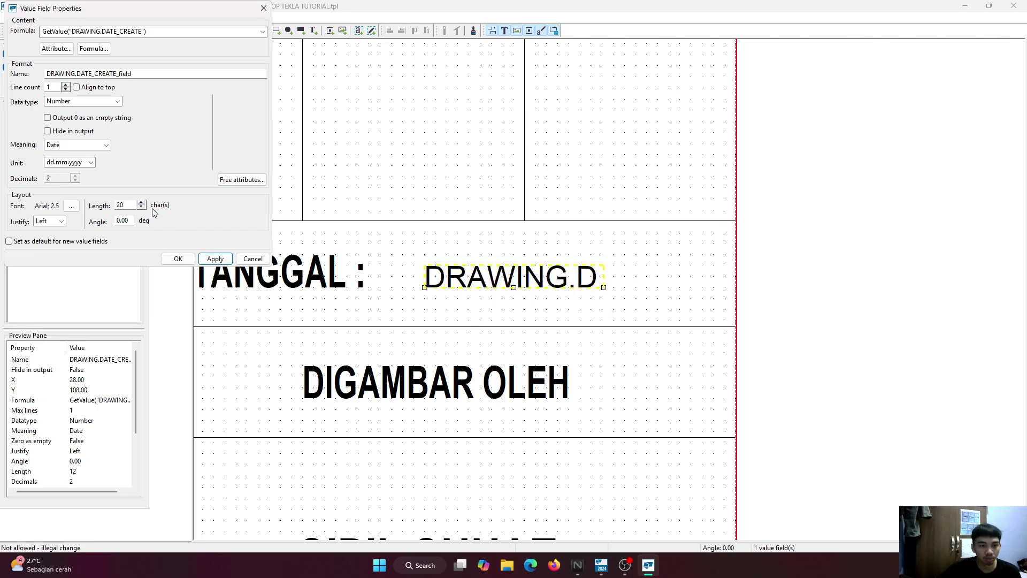
Reduce the creation date field's length so it fits inside the title block, and apply its properties.
click(142, 208)
click(141, 208)
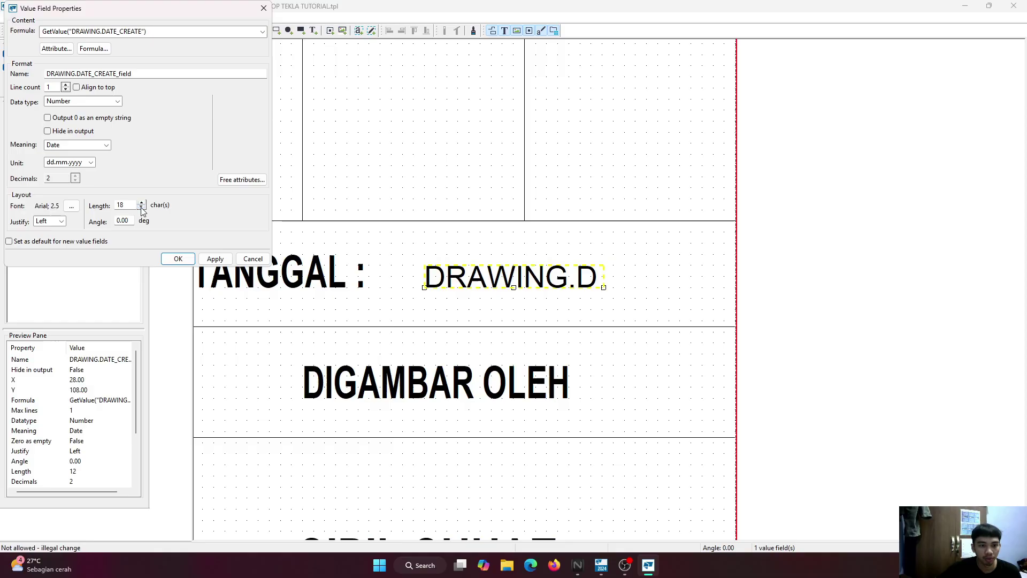
click(215, 259)
click(514, 304)
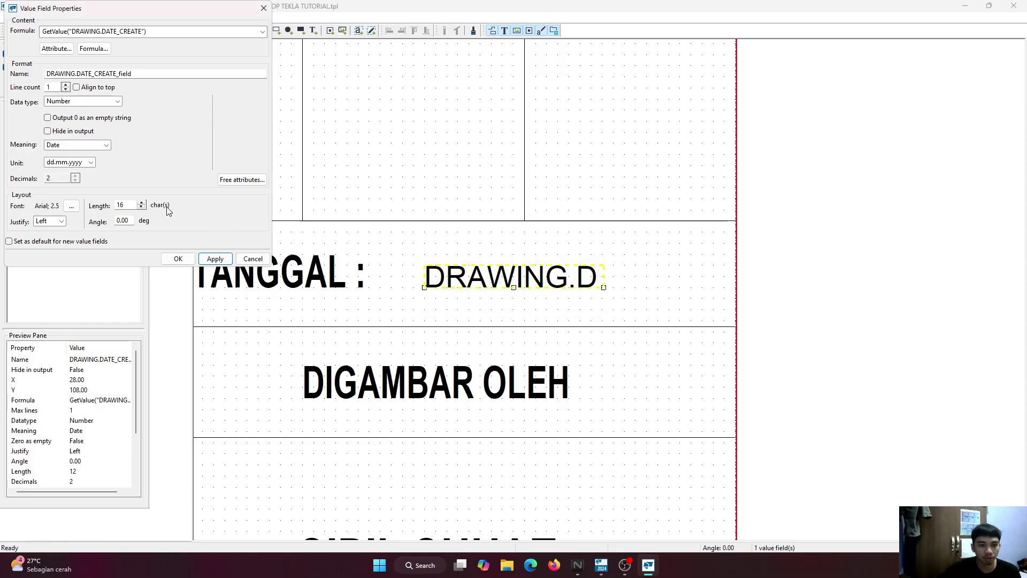
click(141, 203)
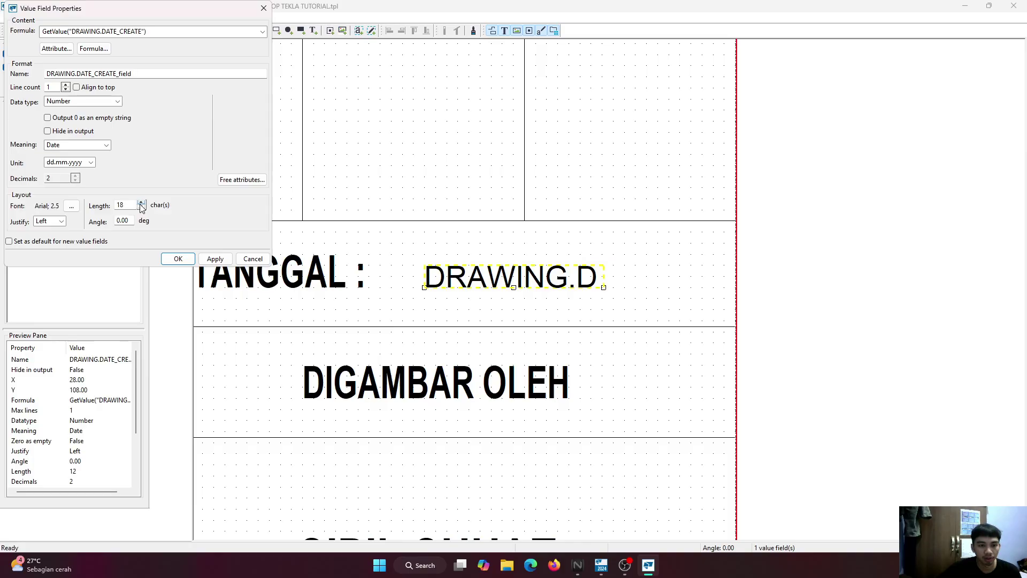
click(141, 203)
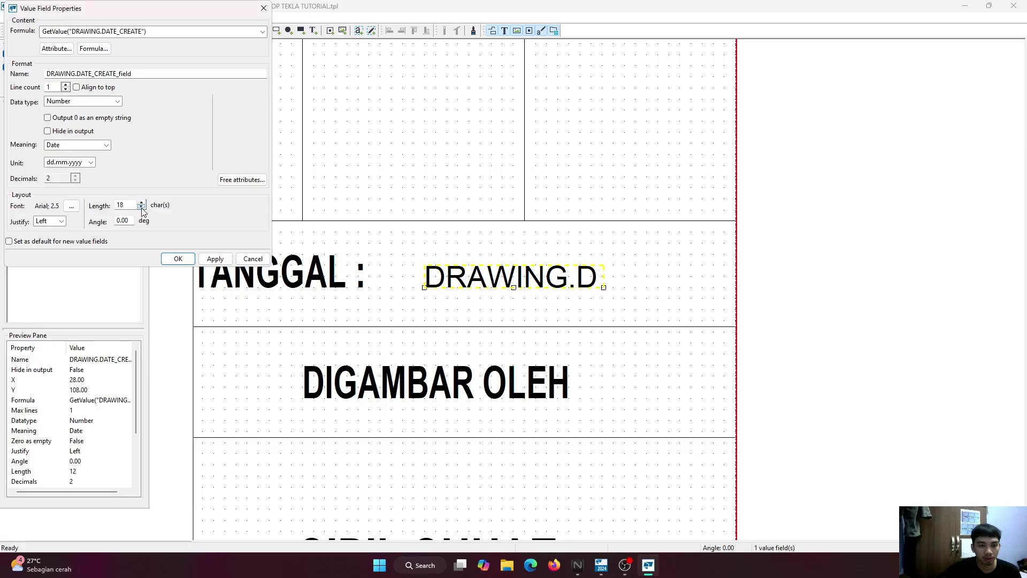
click(215, 259)
click(178, 259)
Move the creation date field closer to the TANGGAL label, and save the template while closing the template editor.
mouse_move(491, 274)
mouse_down()
mouse_move(441, 274)
mouse_move(455, 274)
mouse_up()
click(484, 300)
scroll(483, 300, down, 6)
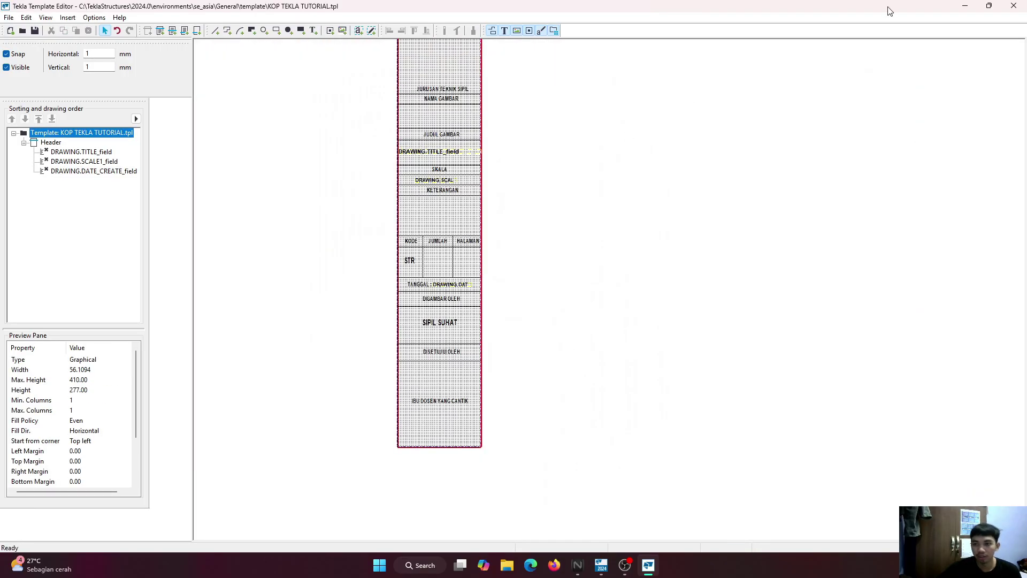
click(1021, 6)
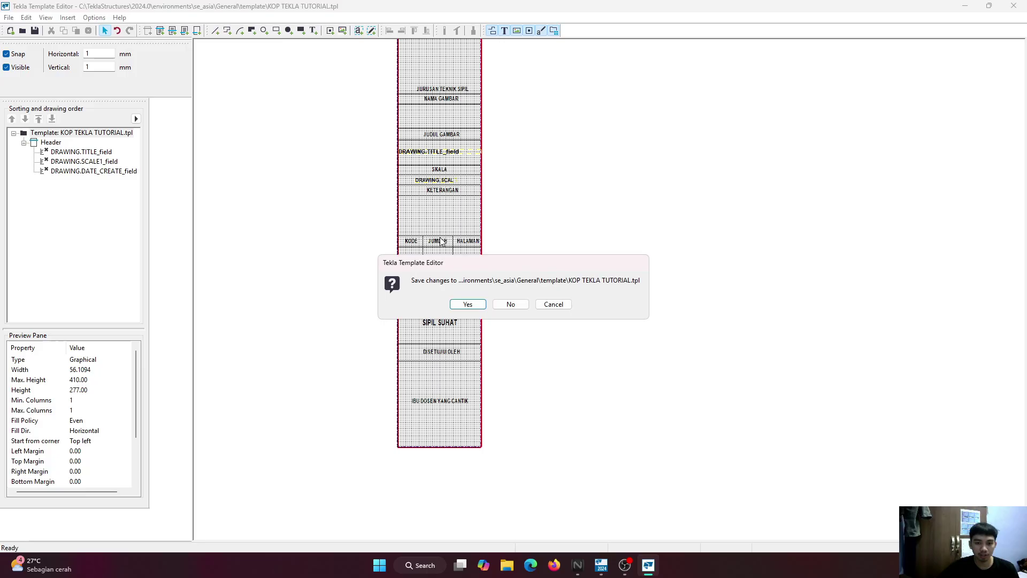
click(468, 305)
Examine the title, scale and date cells of the title block in the Tekla Structures layout editor.
scroll(351, 336, up, 5)
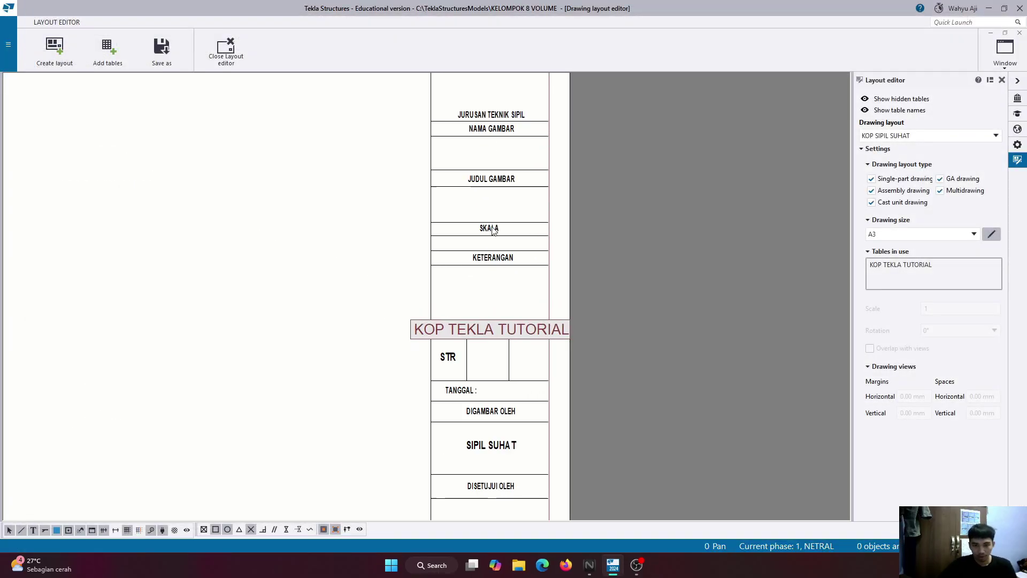
scroll(351, 336, down, 2)
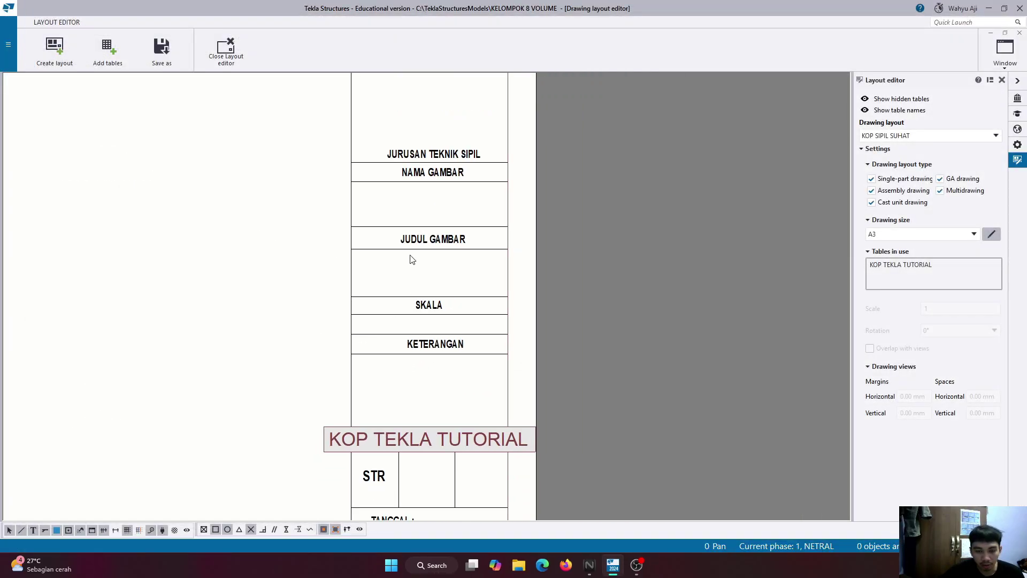
scroll(409, 251, up, 1)
scroll(411, 243, down, 1)
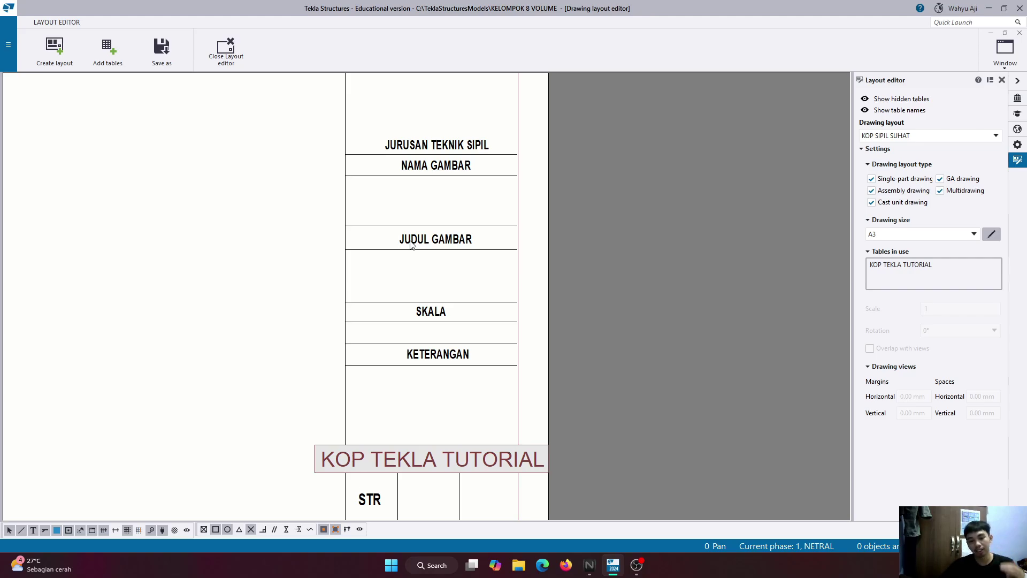
scroll(474, 217, down, 4)
scroll(476, 454, up, 7)
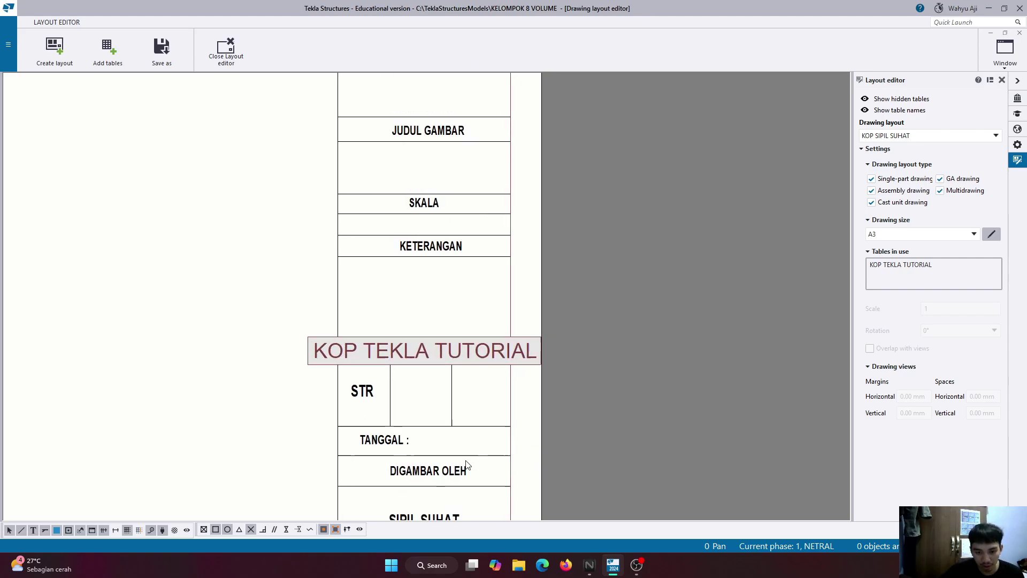
right_click(560, 260)
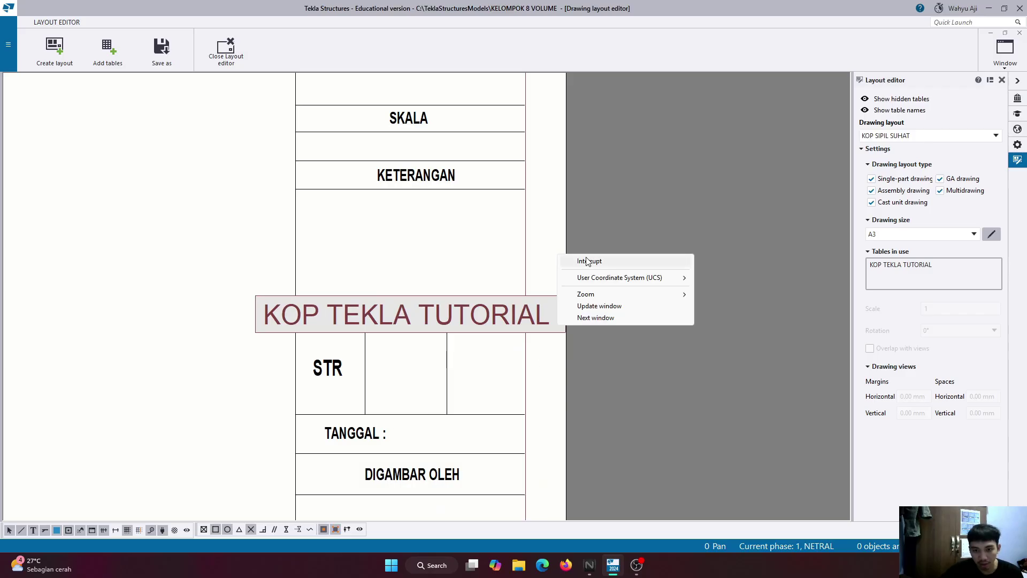
right_click(601, 214)
click(637, 210)
scroll(577, 265, down, 4)
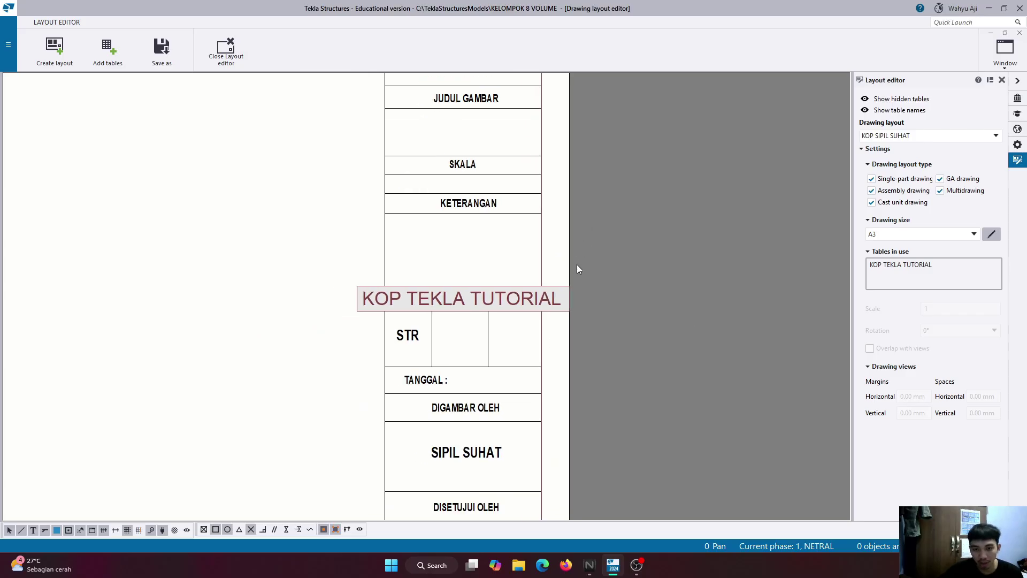
right_click(494, 261)
click(493, 262)
right_click(501, 253)
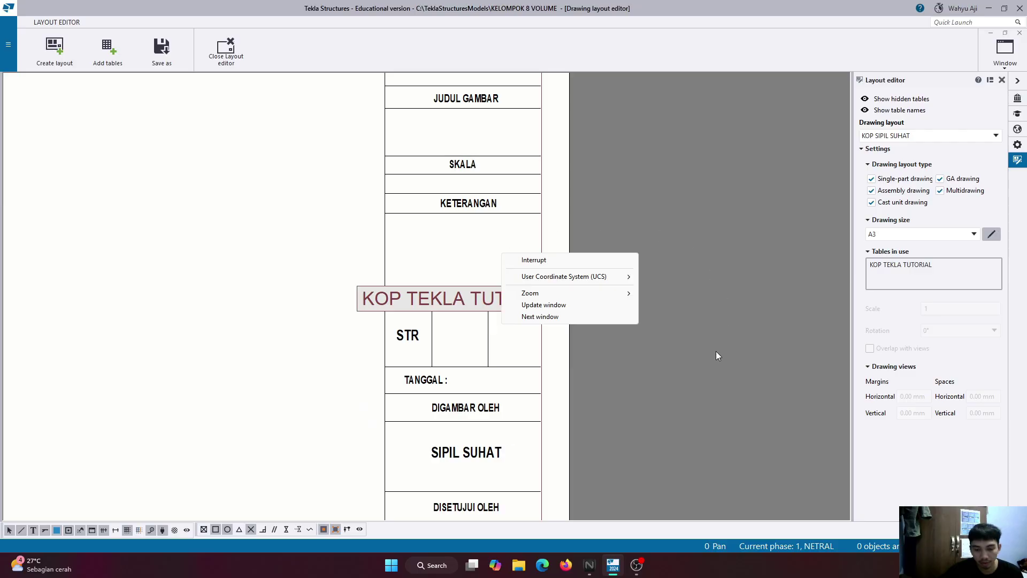
click(675, 342)
scroll(633, 332, down, 5)
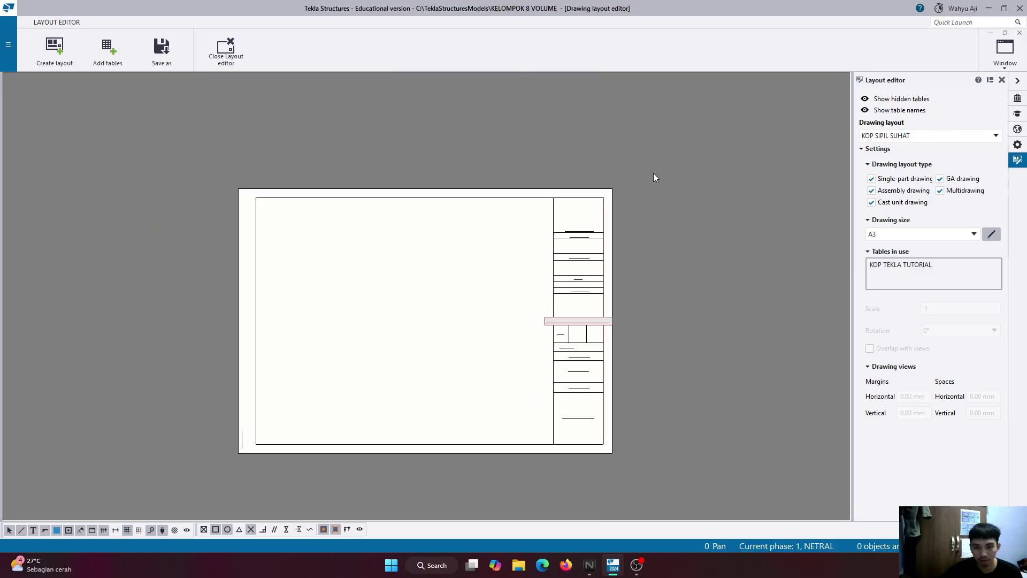
right_click(653, 174)
click(633, 211)
right_click(647, 237)
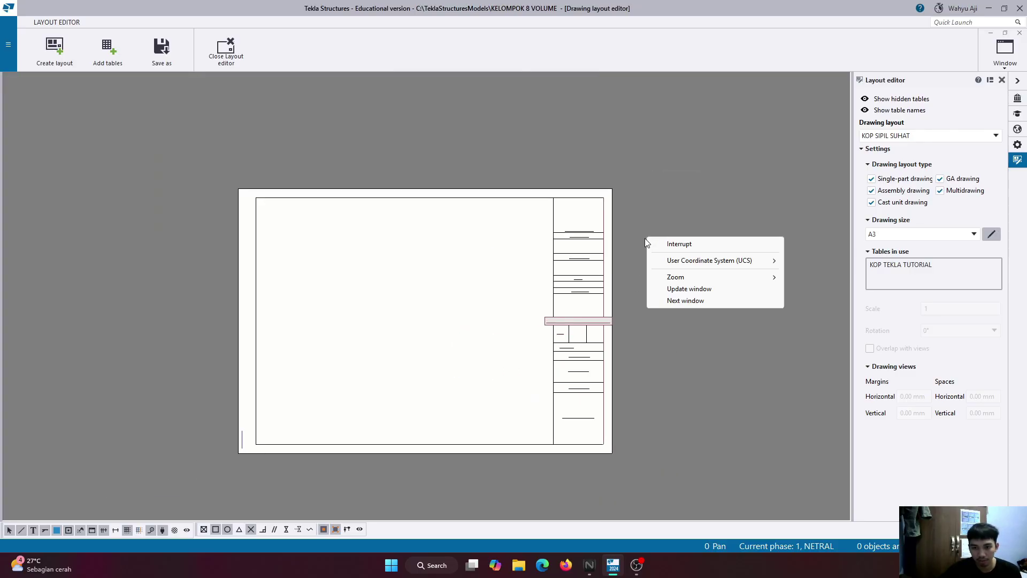
click(673, 245)
right_click(668, 245)
click(642, 265)
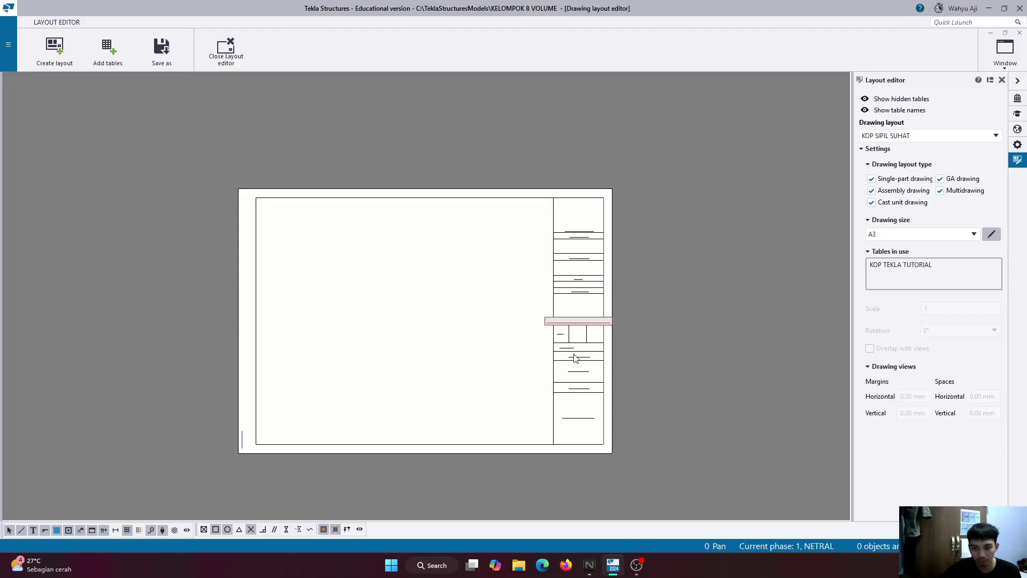
scroll(574, 359, up, 5)
double_click(609, 286)
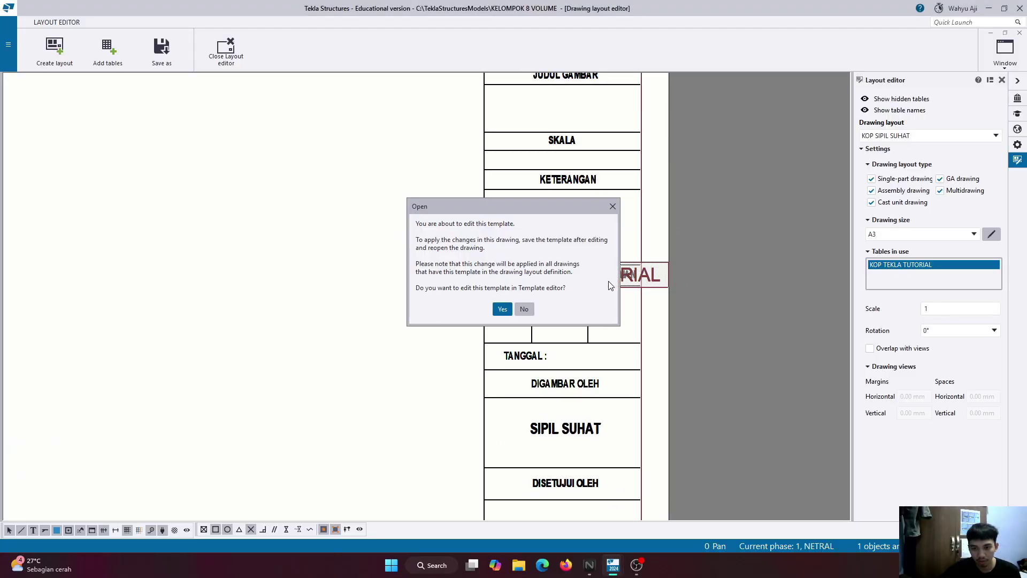
click(613, 206)
right_click(606, 227)
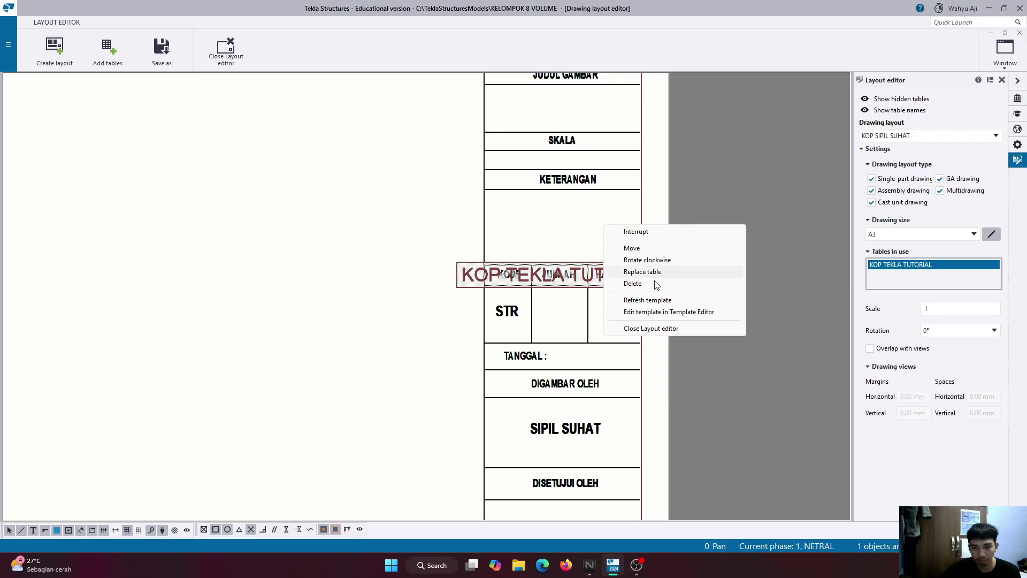
click(405, 241)
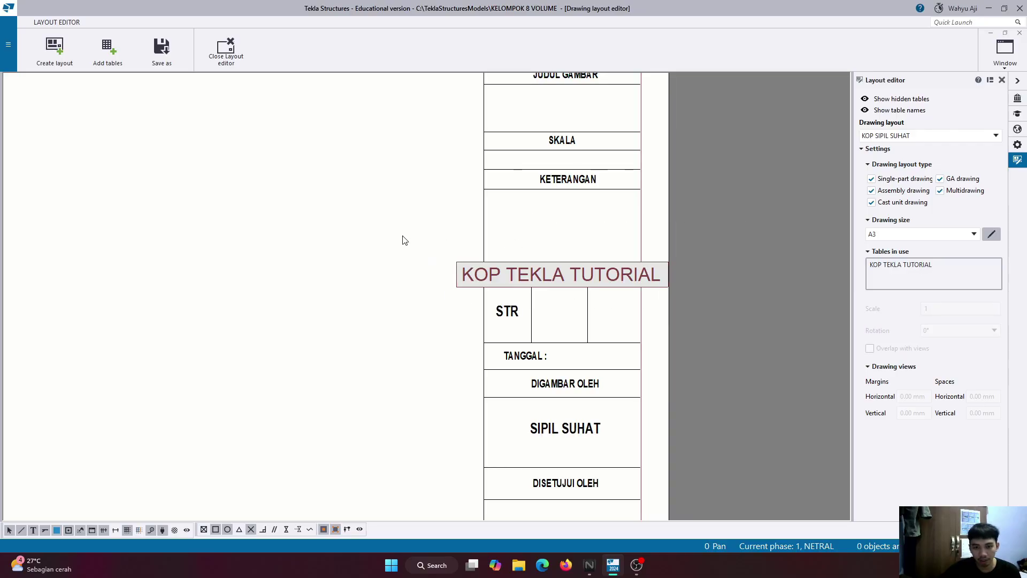
right_click(405, 240)
key(Escape)
Refresh the template of the KOP TEKLA TUTORIAL table in the layout and inspect its date row.
click(640, 223)
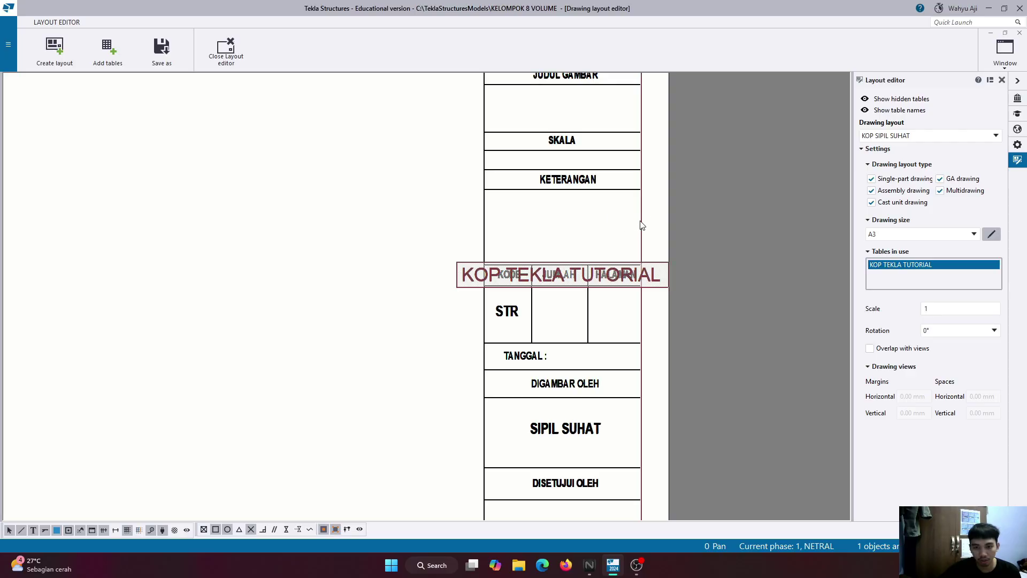
right_click(599, 211)
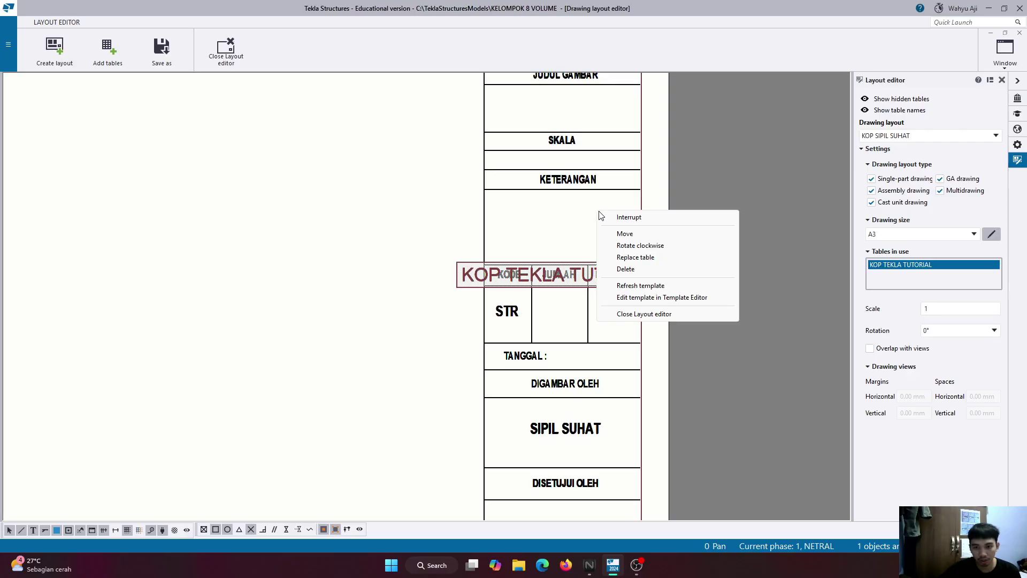
click(652, 286)
scroll(585, 364, up, 1)
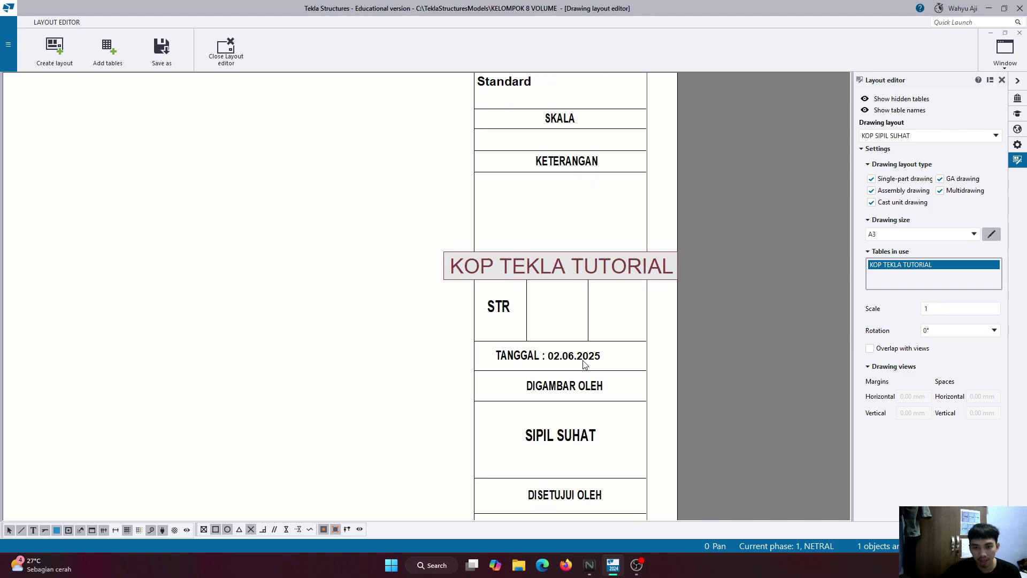
scroll(585, 364, up, 2)
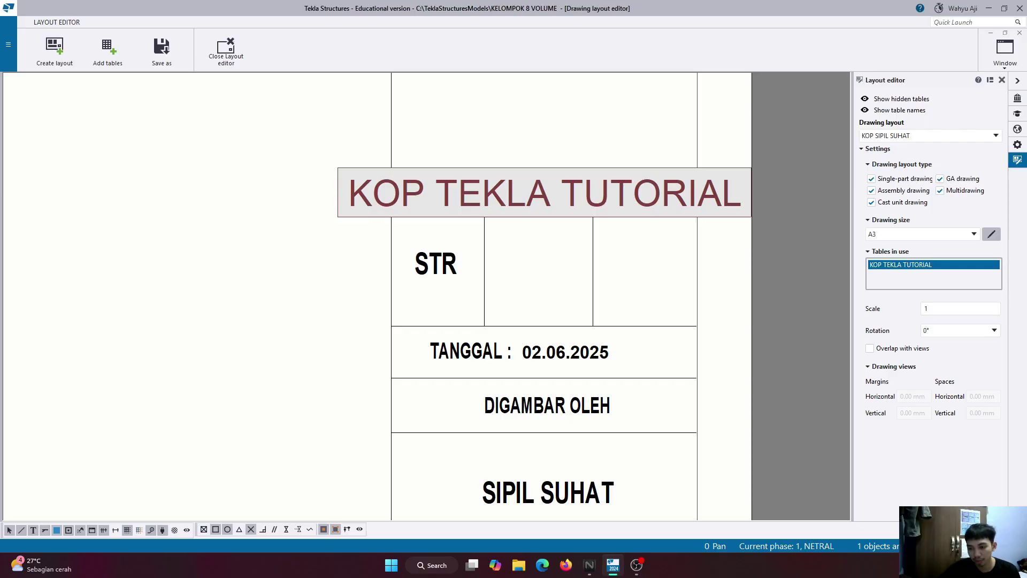
Look over the title block cells, then close the layout editor and save the changes to the drawing layout.
scroll(333, 252, down, 3)
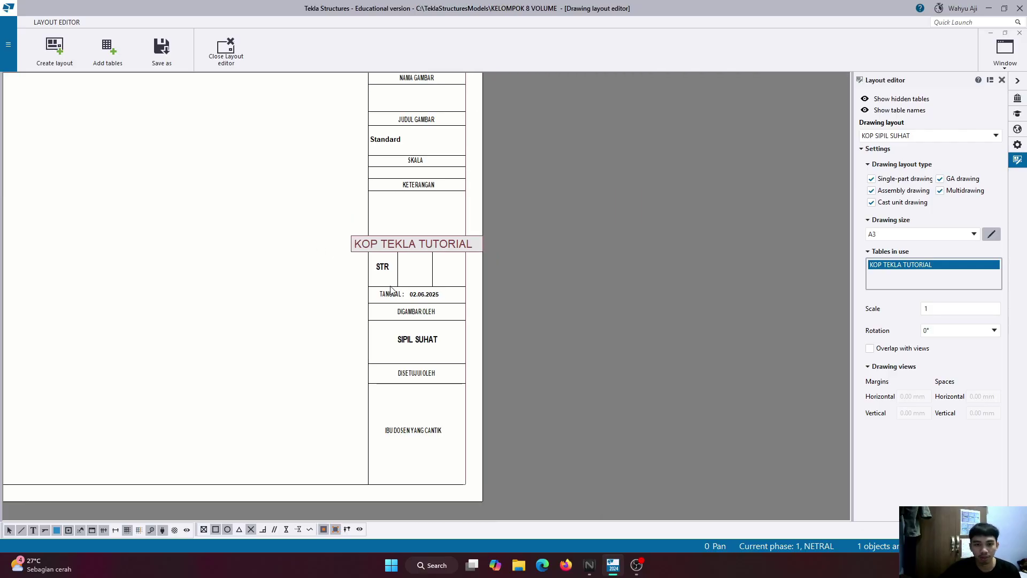
scroll(392, 160, up, 2)
scroll(399, 155, up, 1)
scroll(399, 155, down, 1)
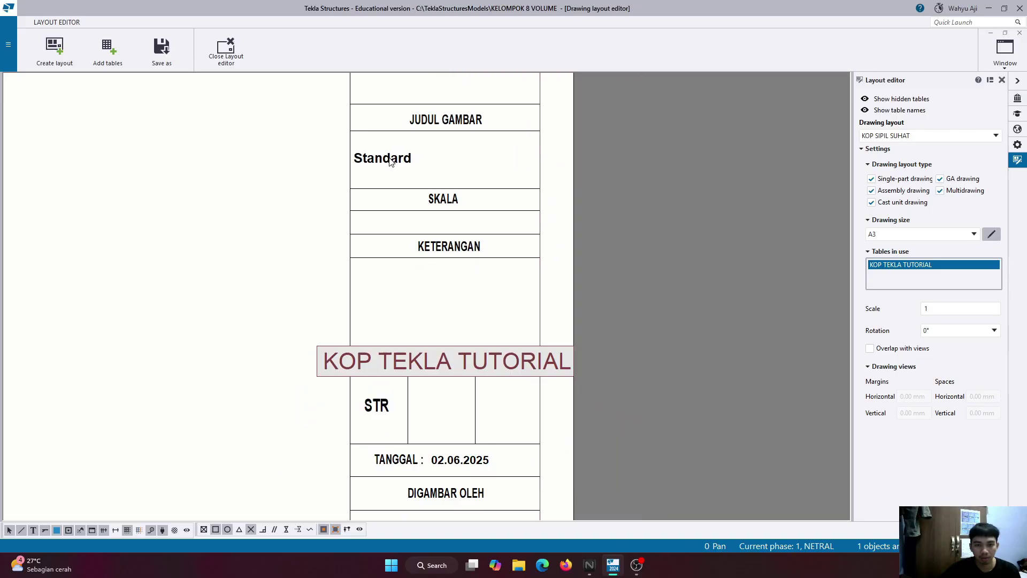
scroll(408, 155, up, 2)
scroll(423, 222, down, 1)
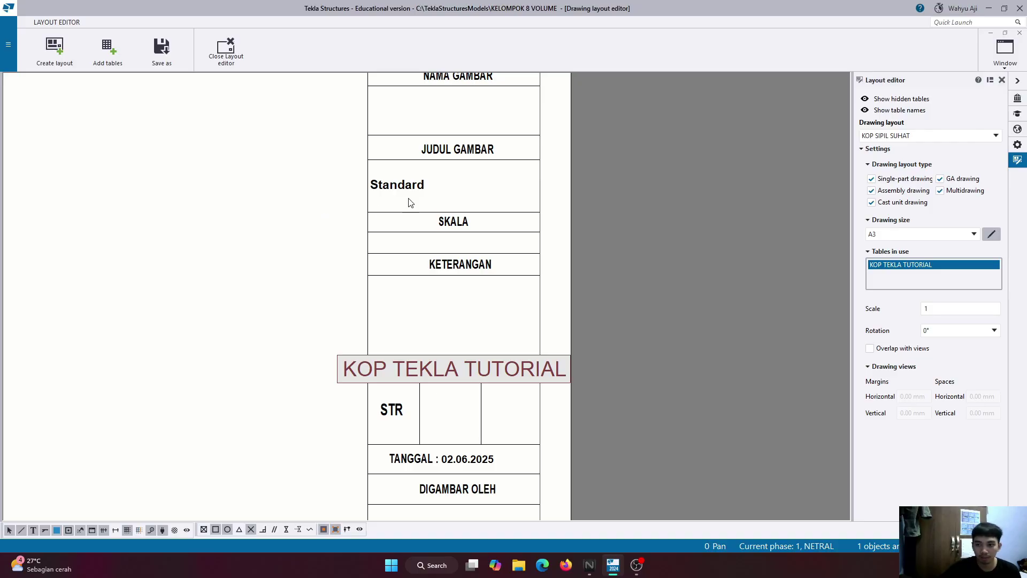
click(1019, 33)
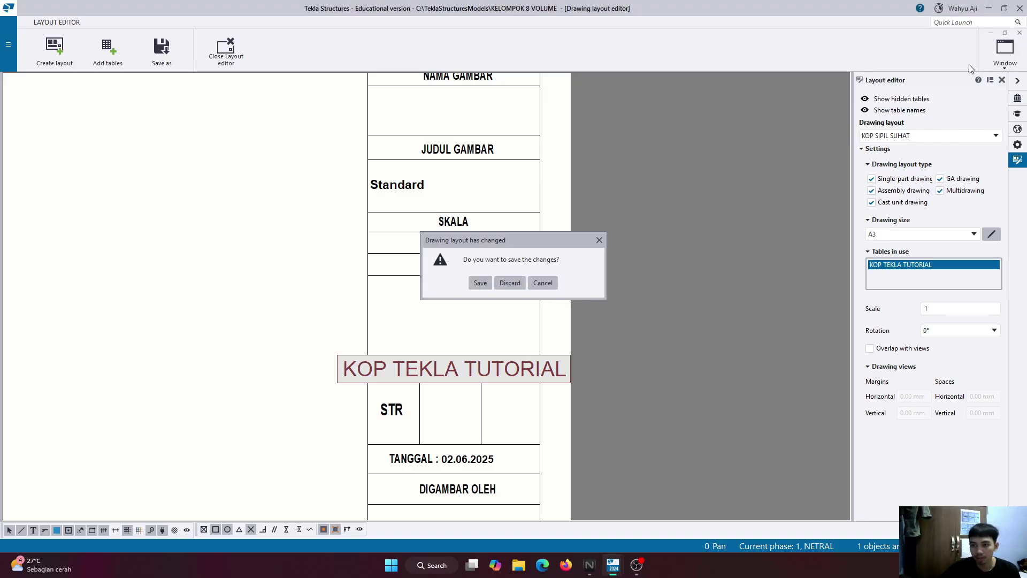
click(484, 283)
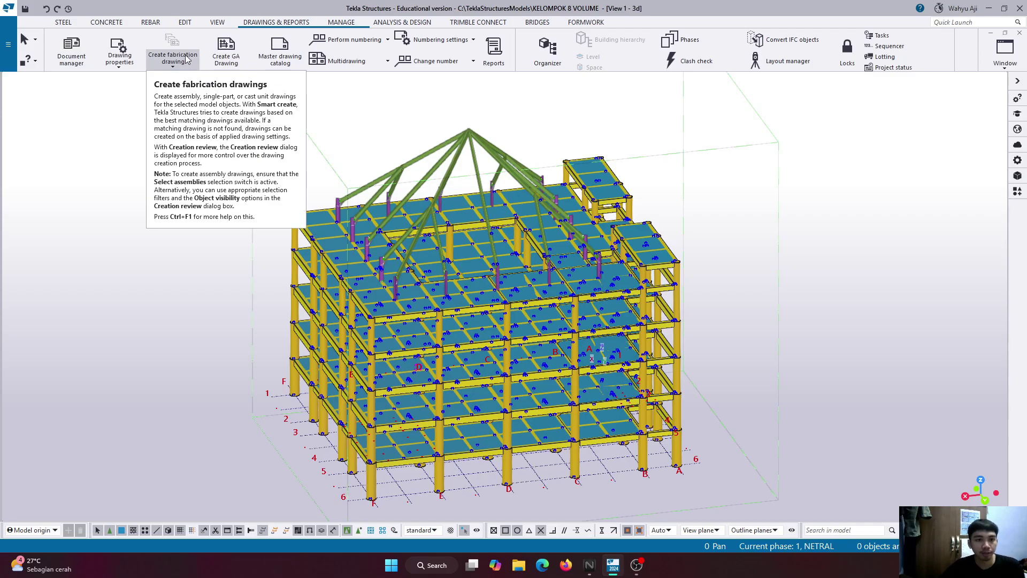
Open the general arrangement drawing properties and set the drawing name to DETAIL PENULANGAN PELAT.
click(117, 68)
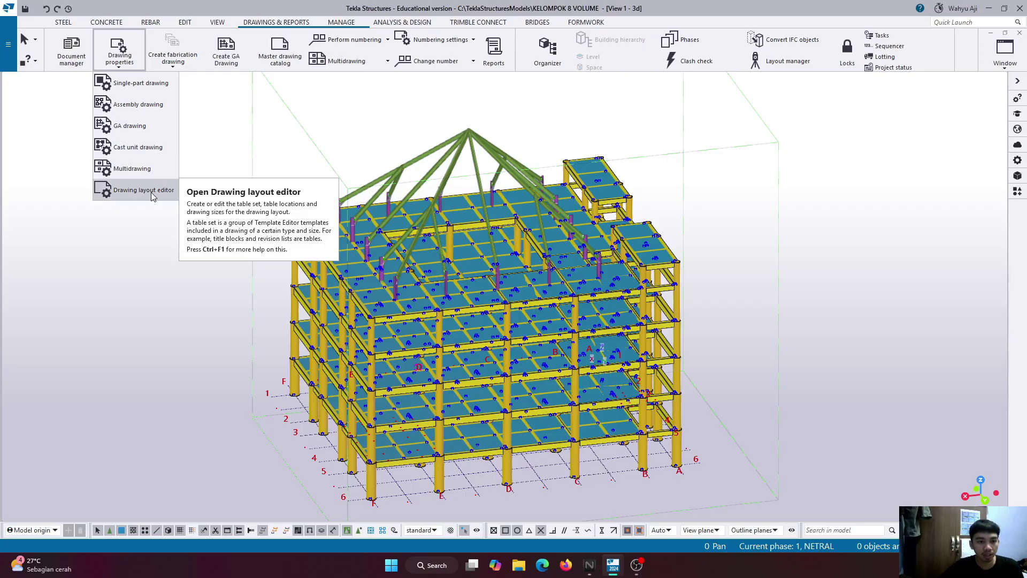
click(131, 126)
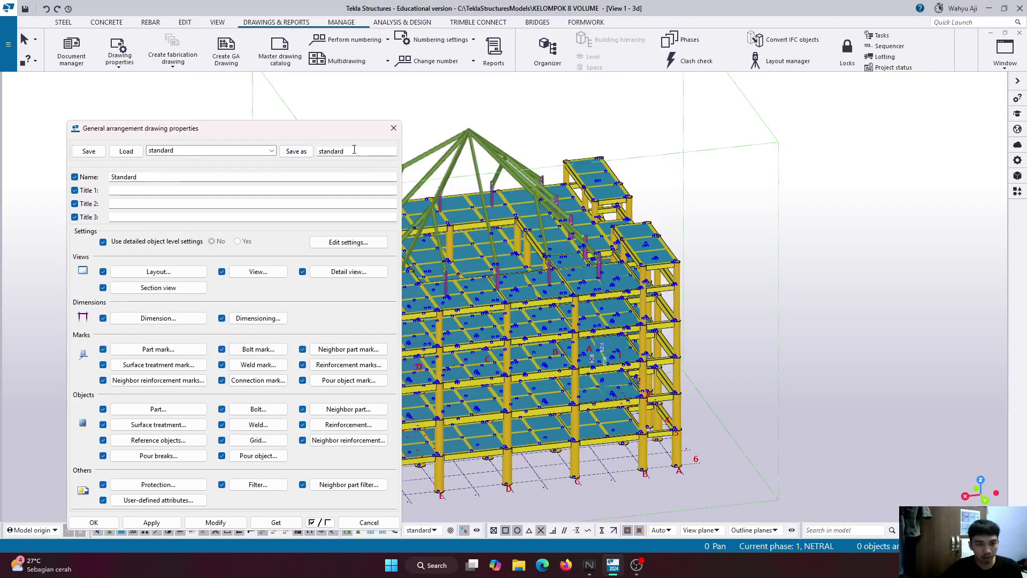
click(136, 178)
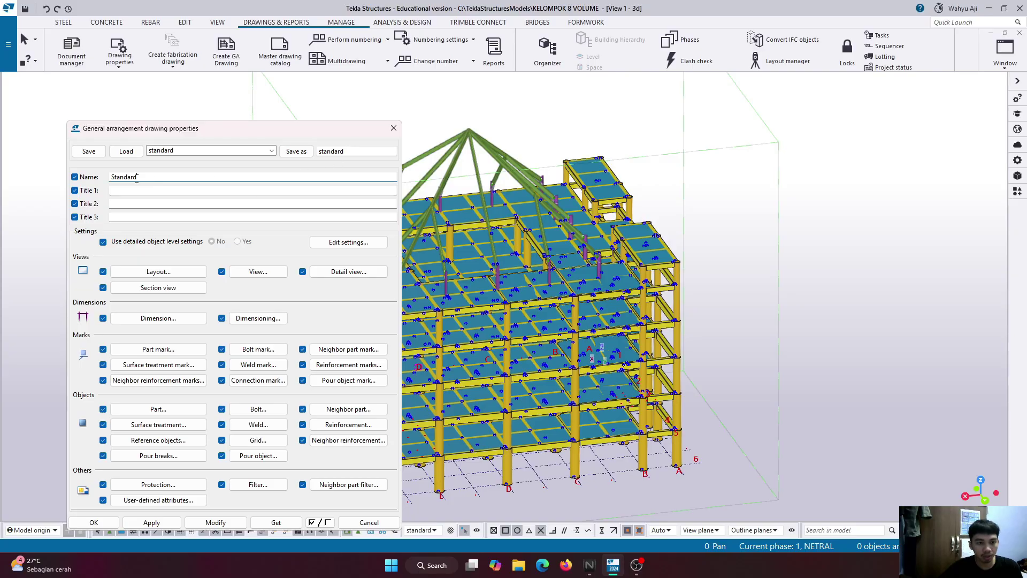
drag(136, 178, 83, 180)
text(DETAIL PENULANGAN PELAT)
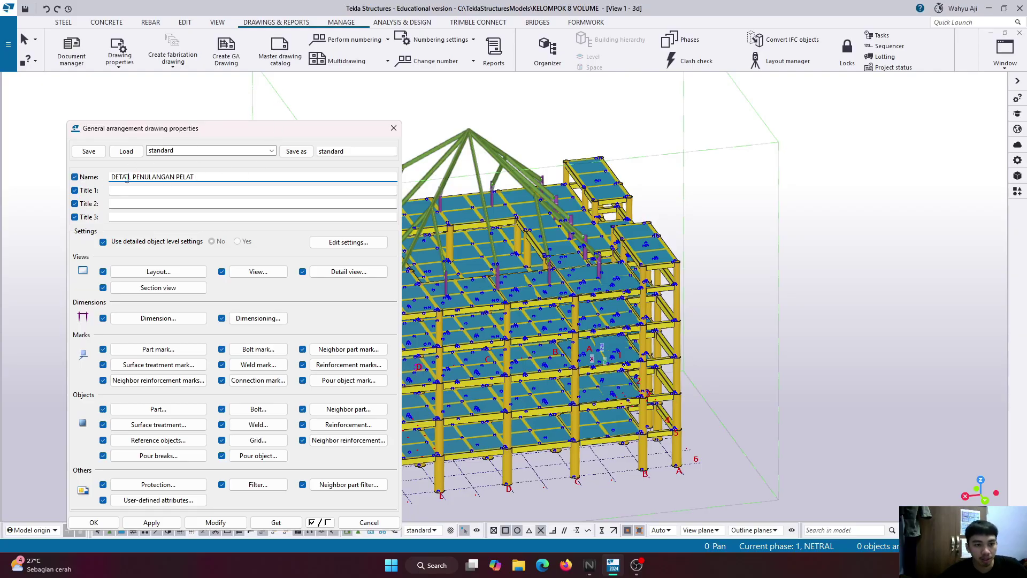
drag(194, 178, 117, 183)
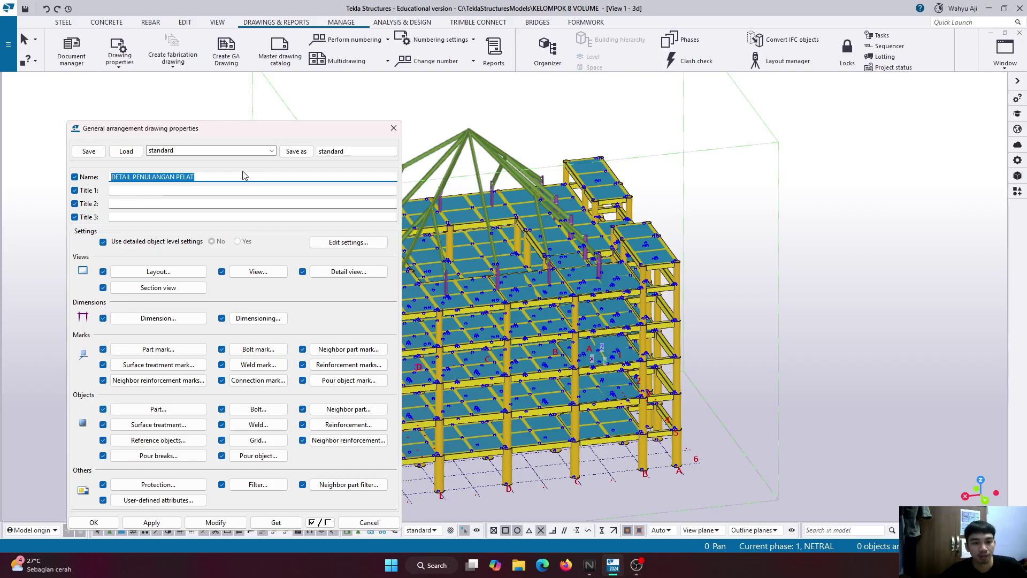
click(203, 177)
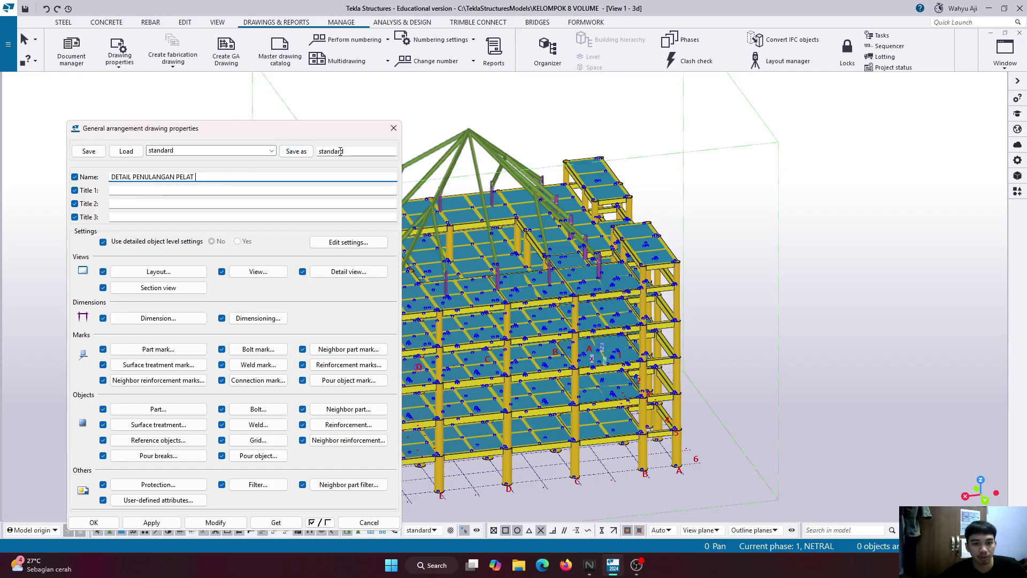
Save the general arrangement drawing properties as a new settings file named DETAIL TULANGAN PELAT.
click(271, 151)
click(273, 154)
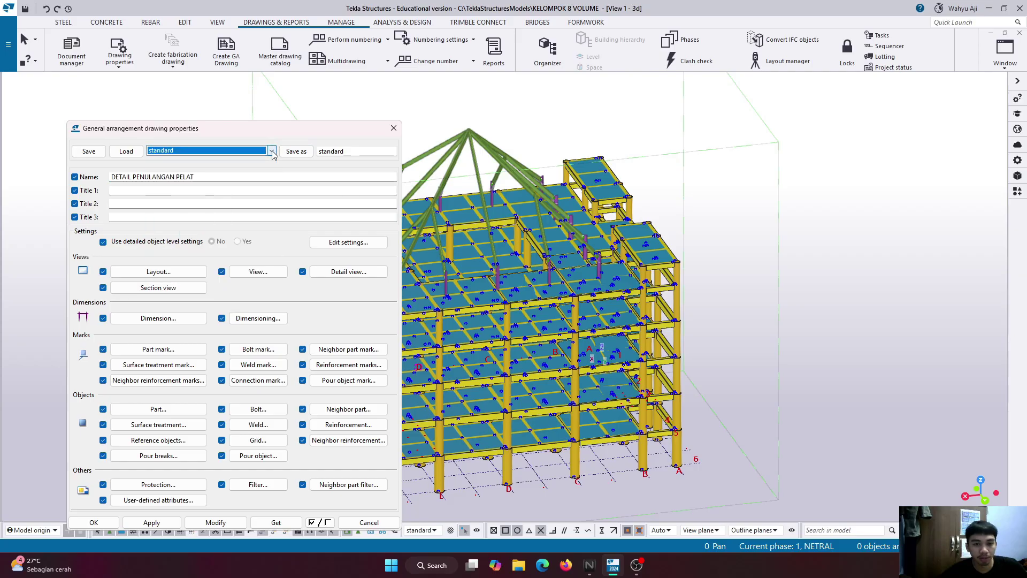
drag(351, 152, 316, 153)
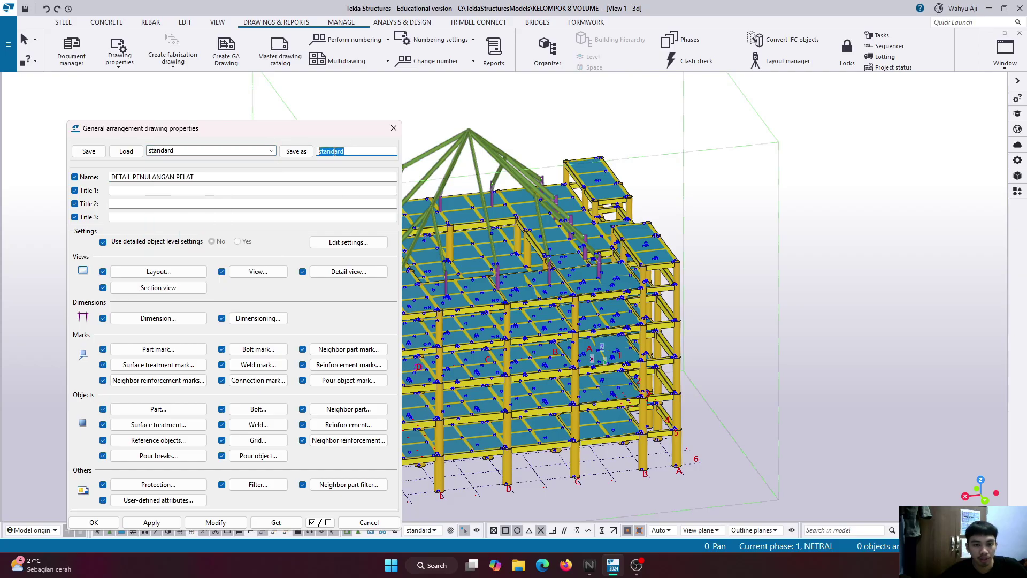
click(248, 155)
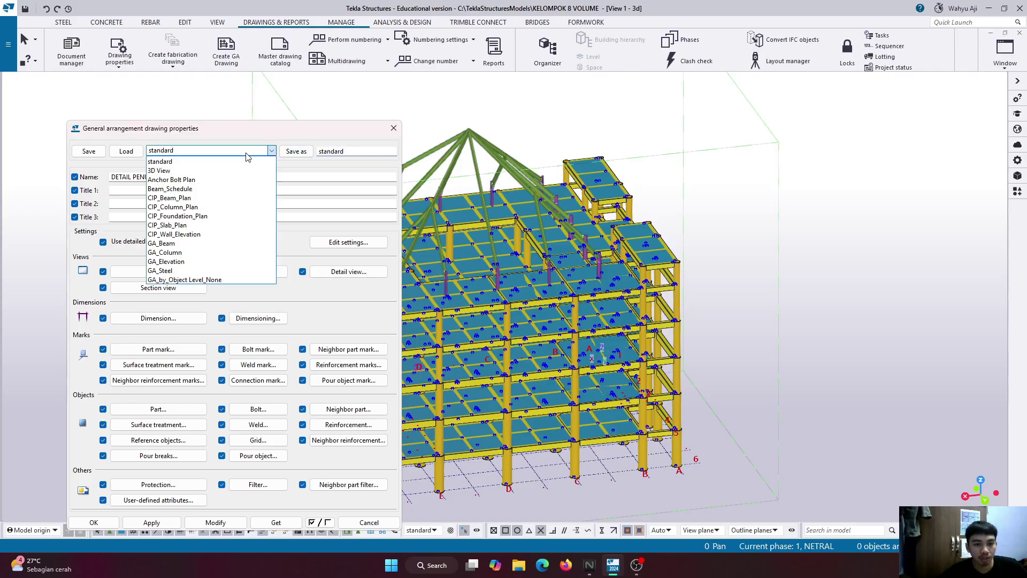
click(272, 151)
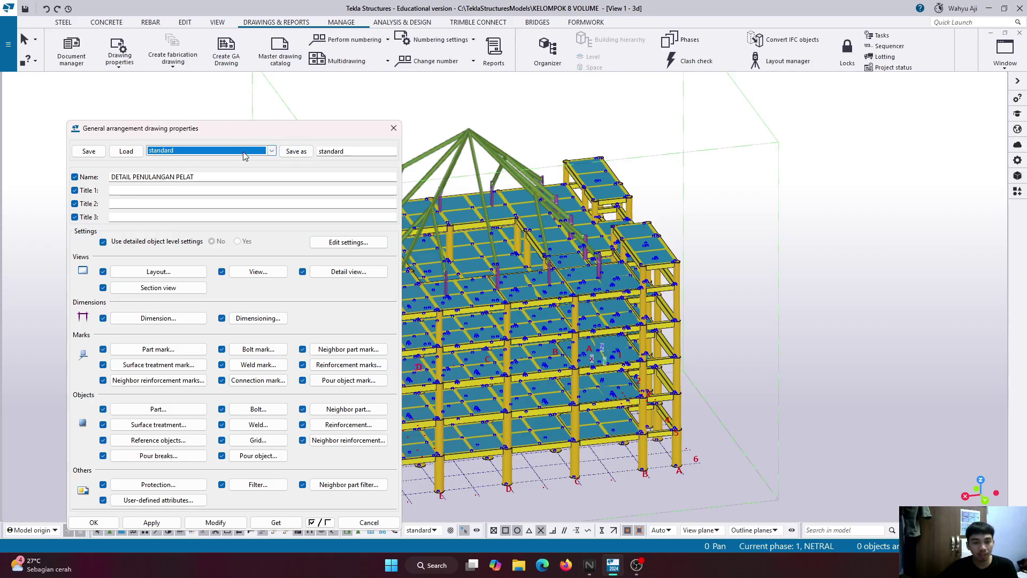
double_click(357, 151)
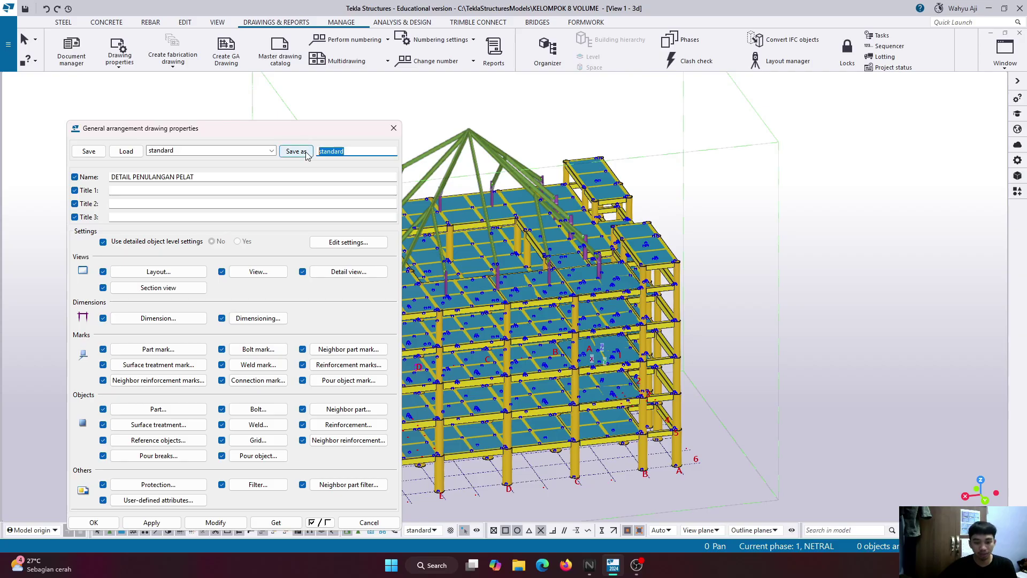
text(D)
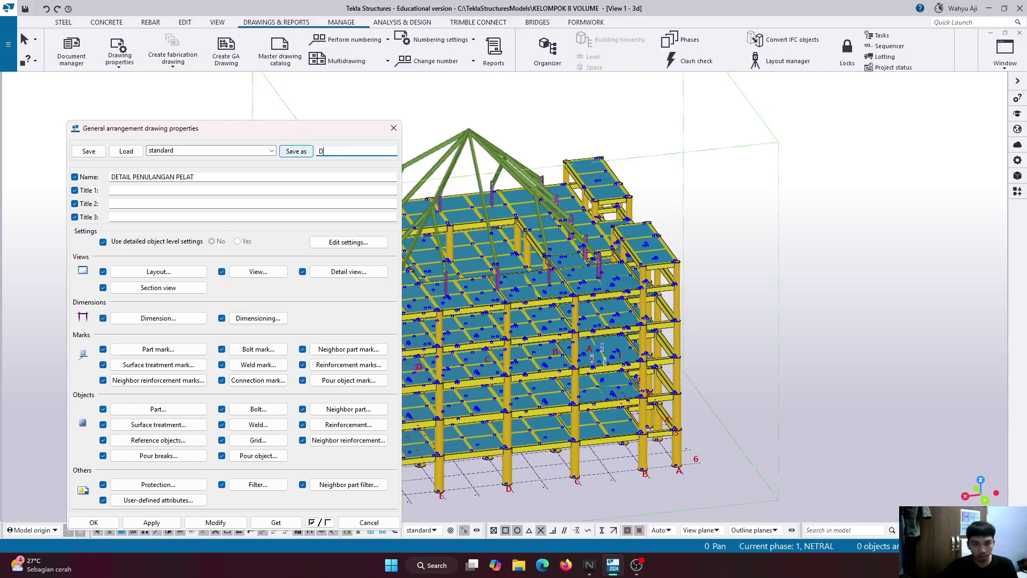
text(ETAIL TULANGAN PELAT)
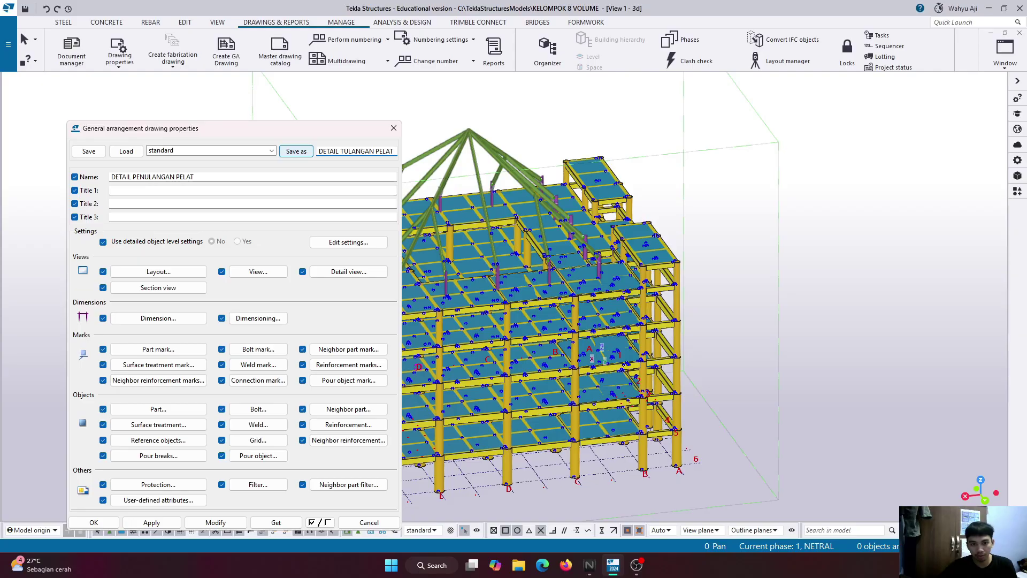
click(297, 152)
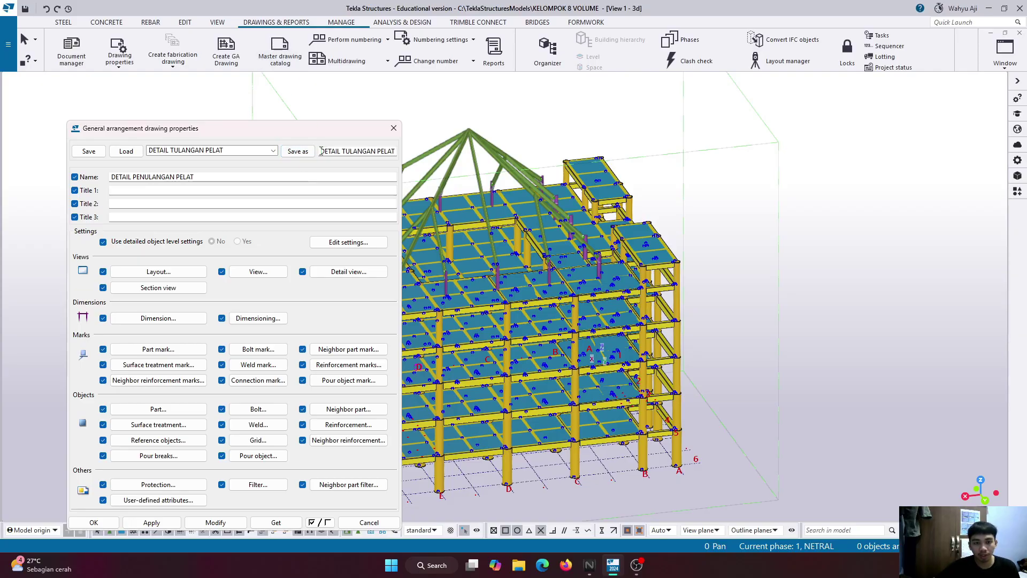
Extend the drawing name to DETAIL PENULANGAN PELAT LANTAI, save the settings file and accept the drawing properties.
drag(321, 152, 397, 152)
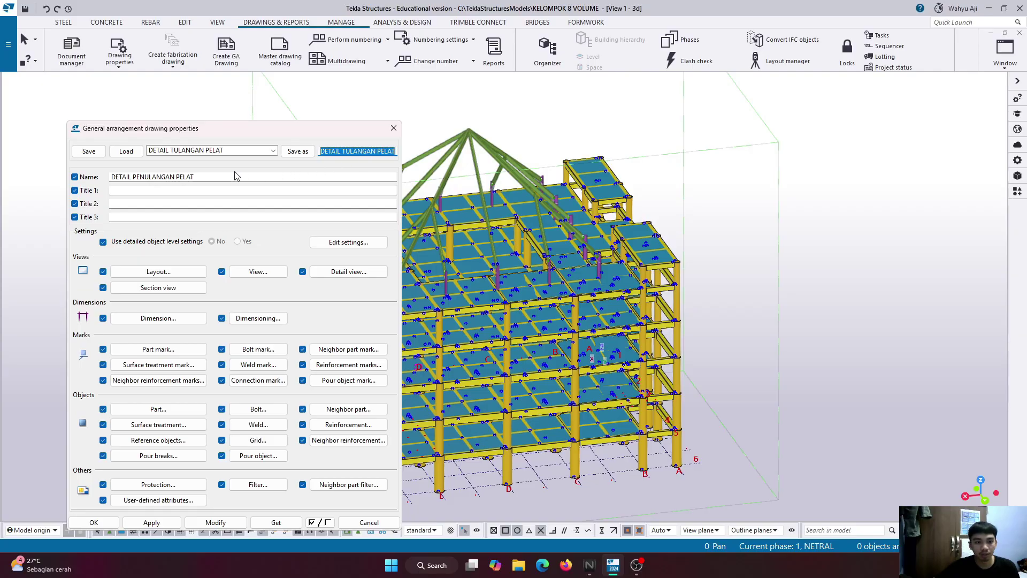
click(215, 177)
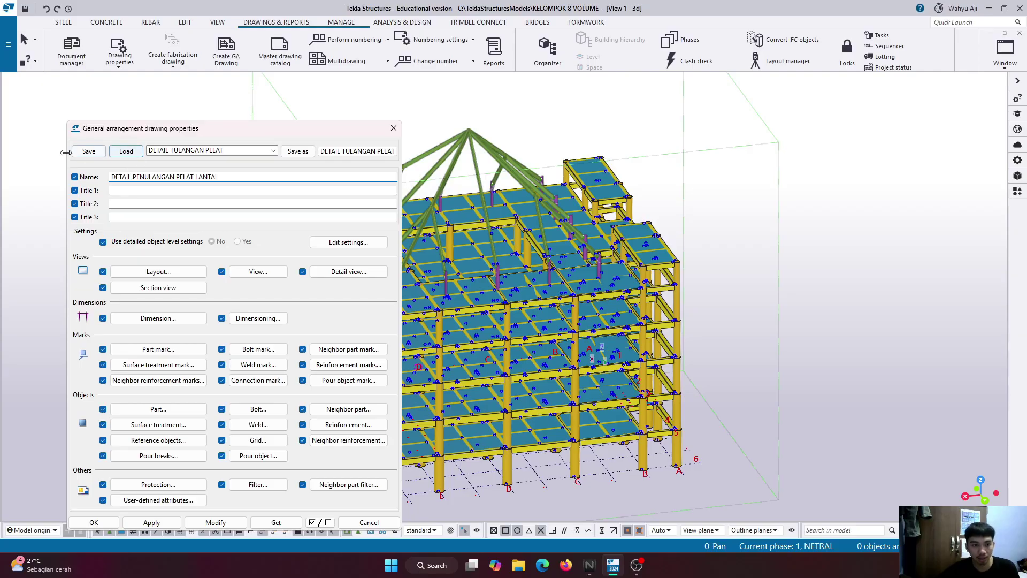
click(96, 153)
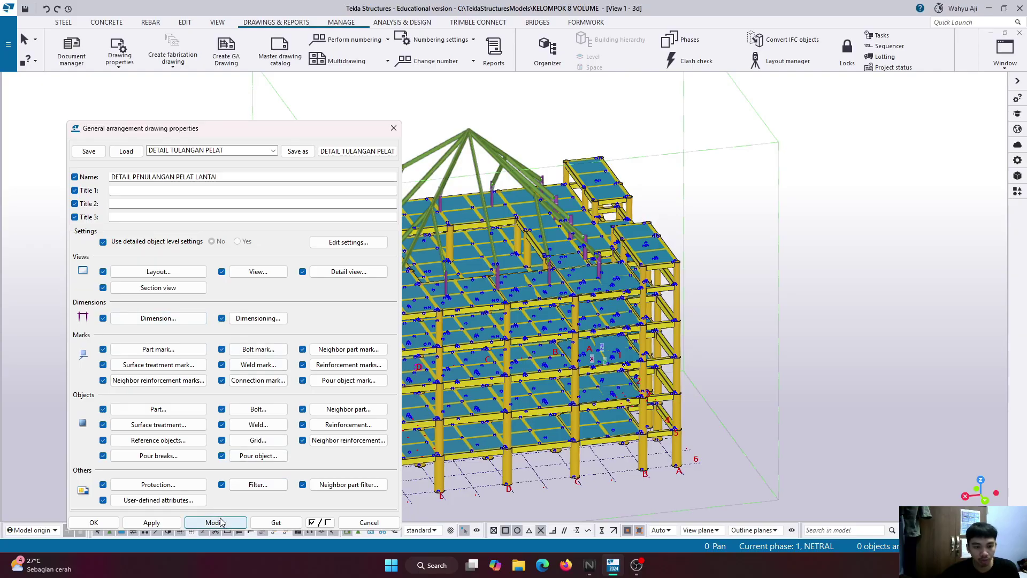
click(94, 523)
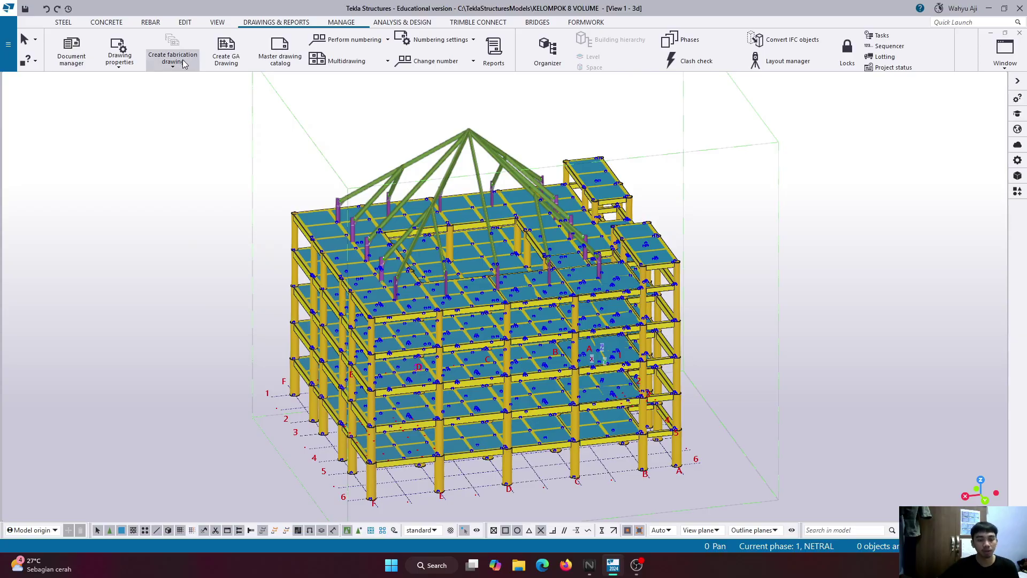
Open the layout properties of the general arrangement drawing and save them as a new settings file named SIPIL SUHAT.
click(120, 58)
click(155, 191)
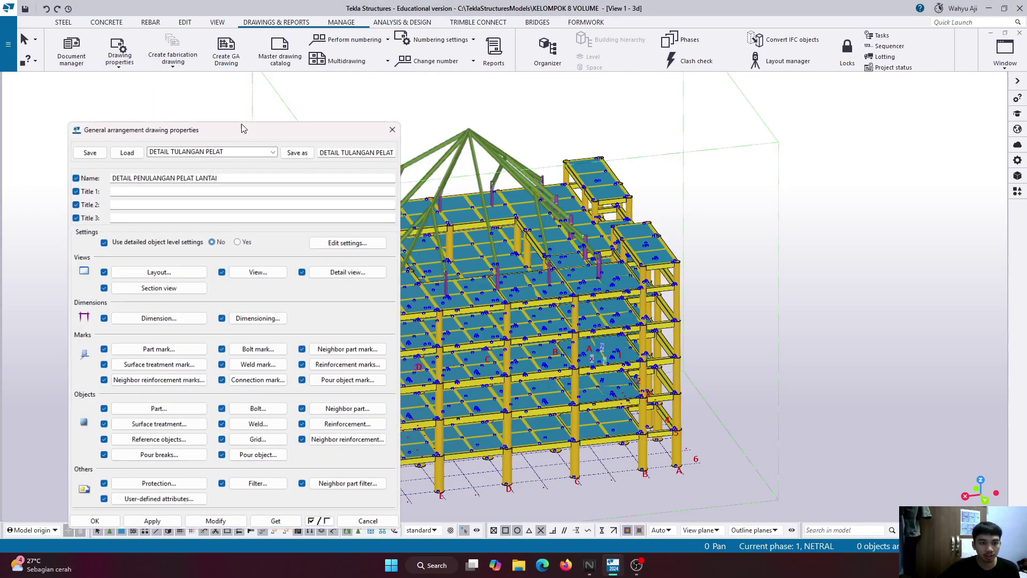
click(160, 272)
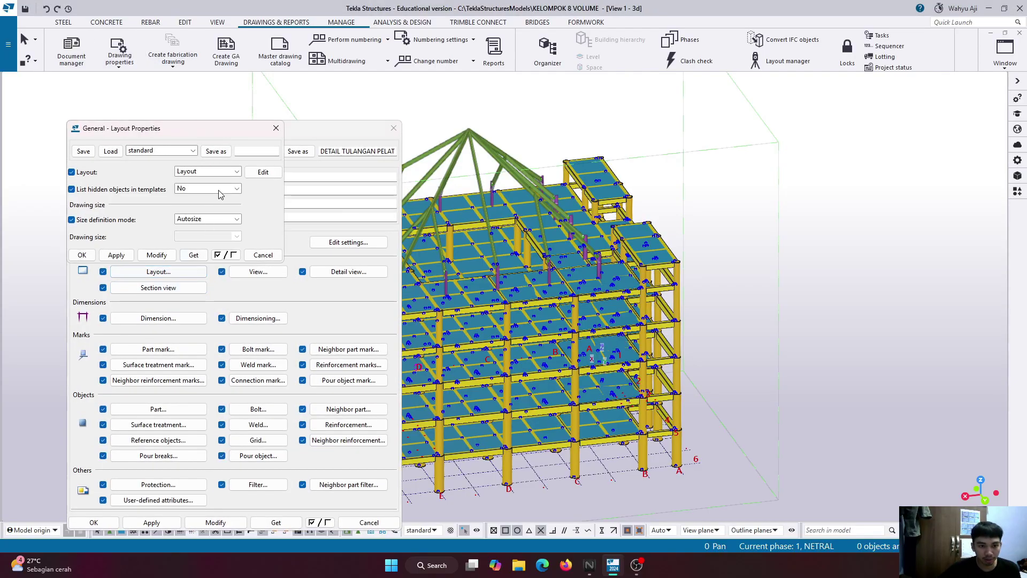
click(193, 152)
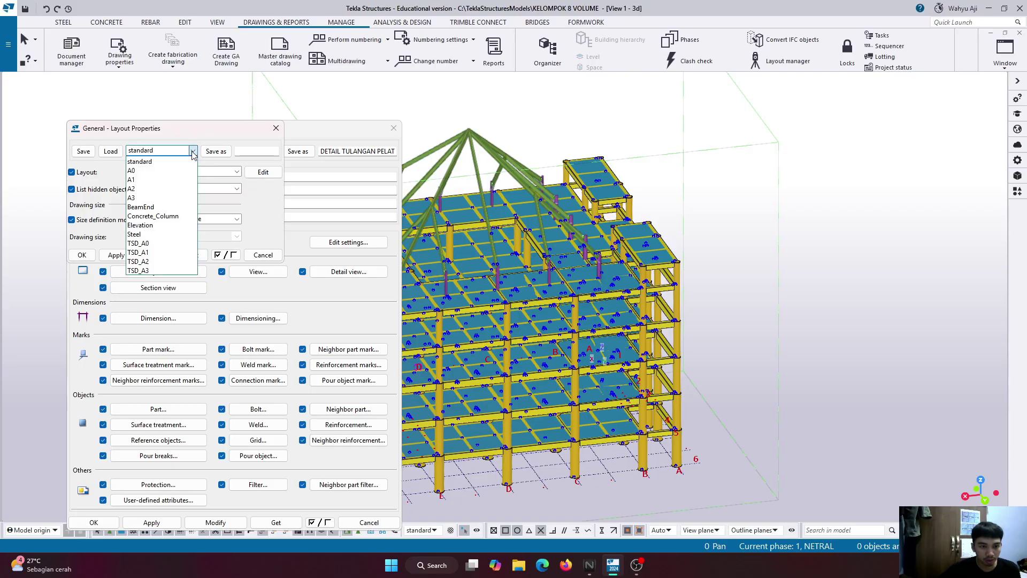
click(211, 166)
click(270, 151)
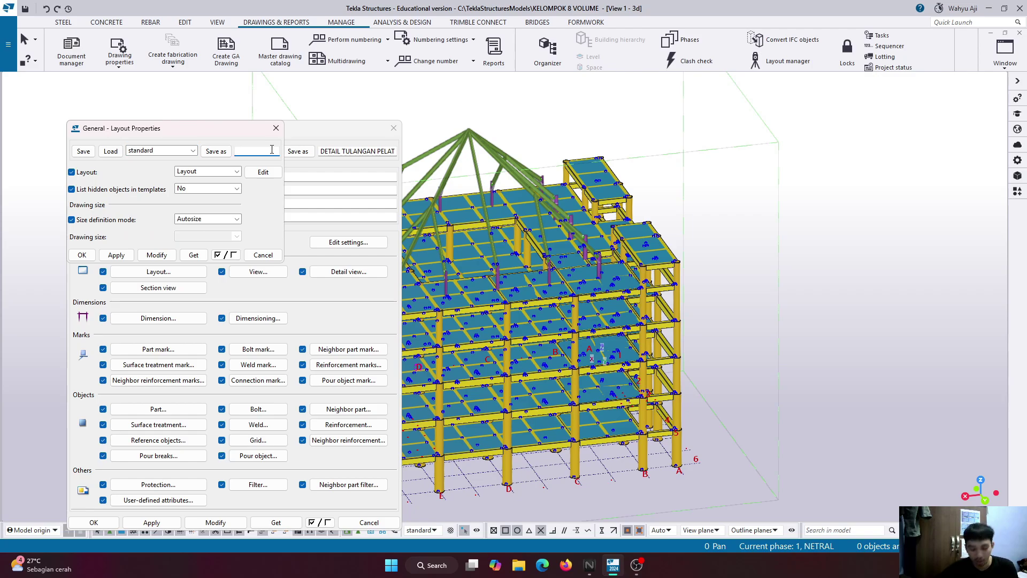
text(SIPIL SUH)
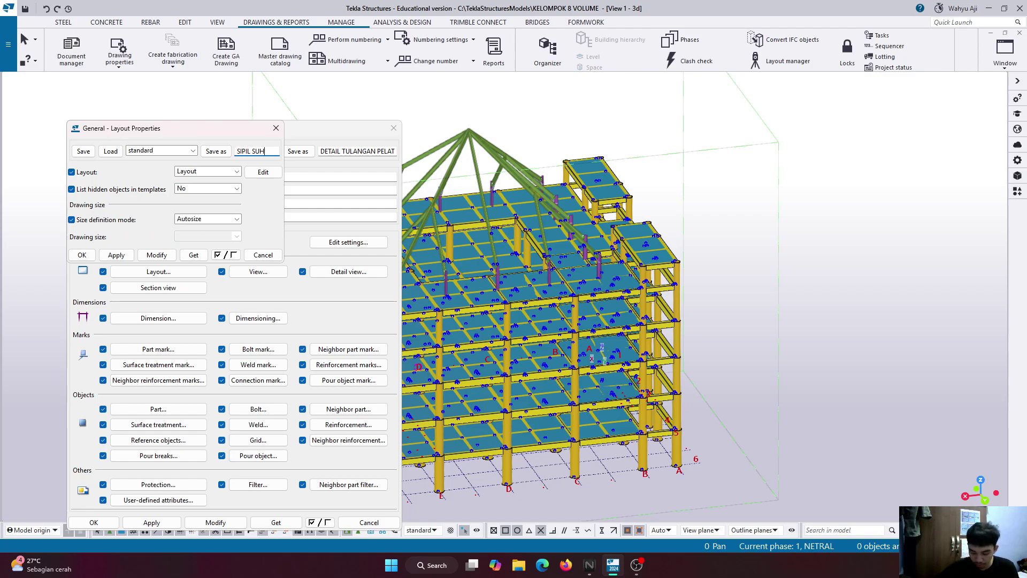
text(AT)
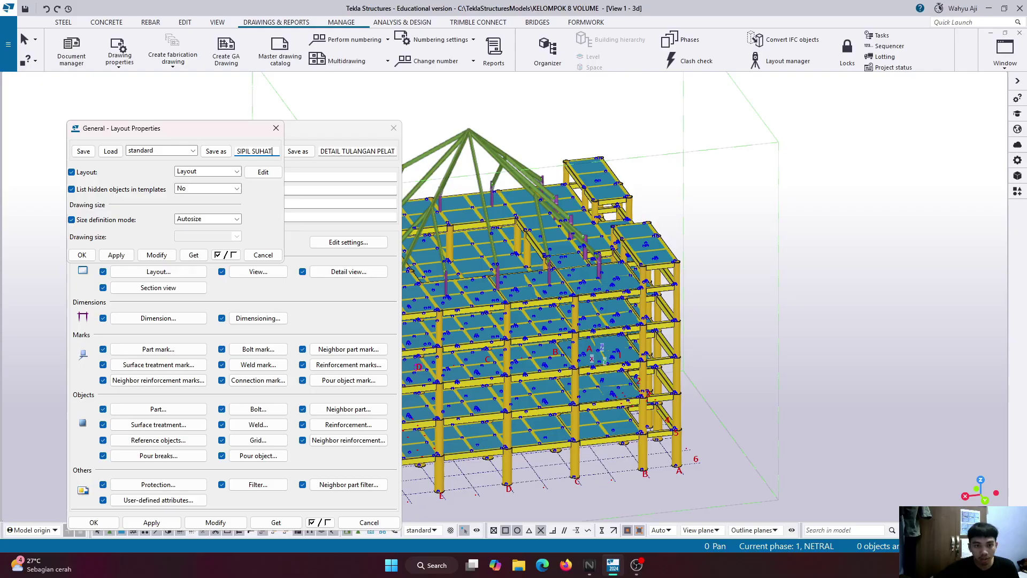
click(218, 152)
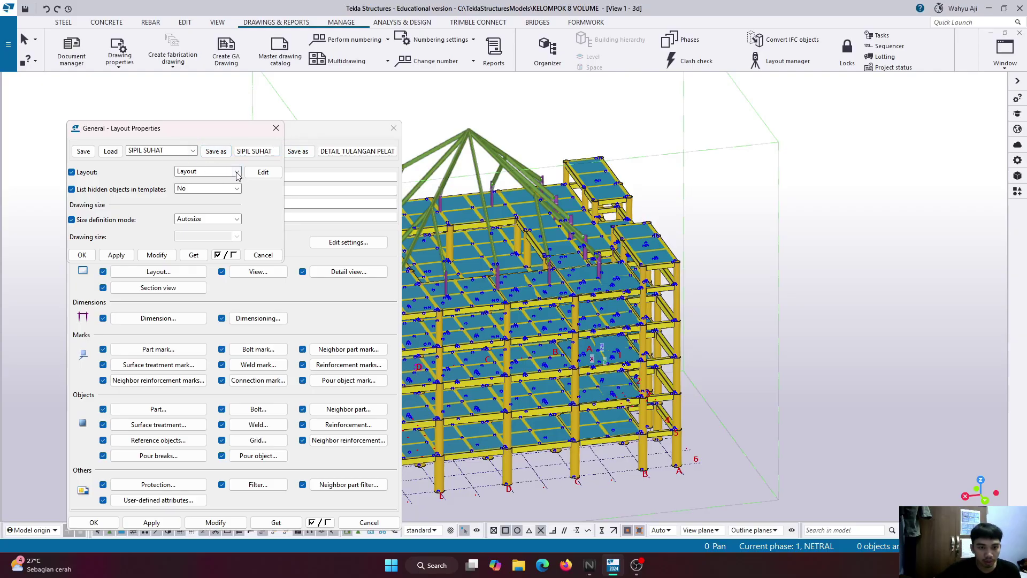
Set the layout to KOP SIPIL SUHAT with a specified drawing size of A3 (420x297), and apply the layout properties.
click(237, 172)
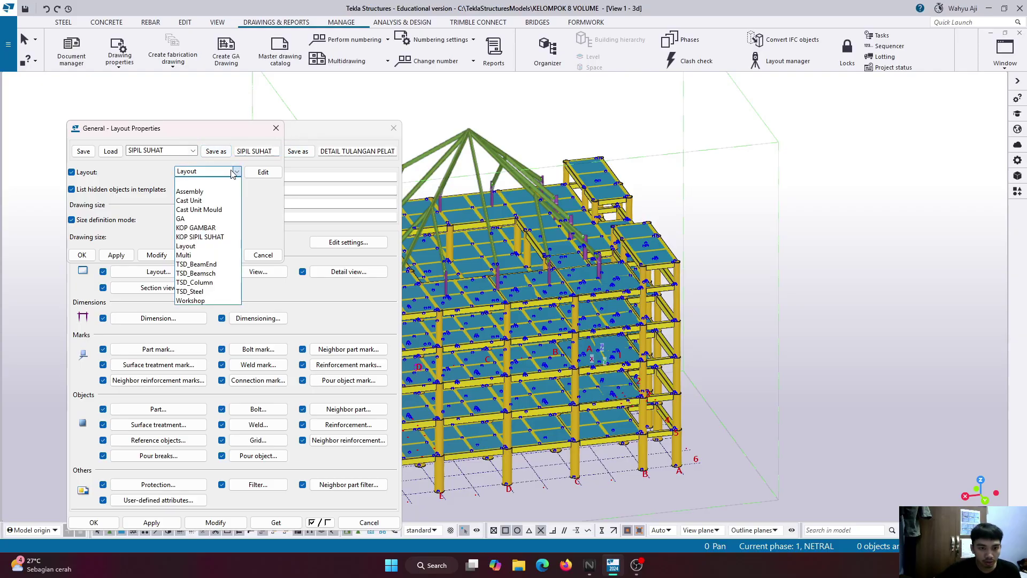
click(209, 237)
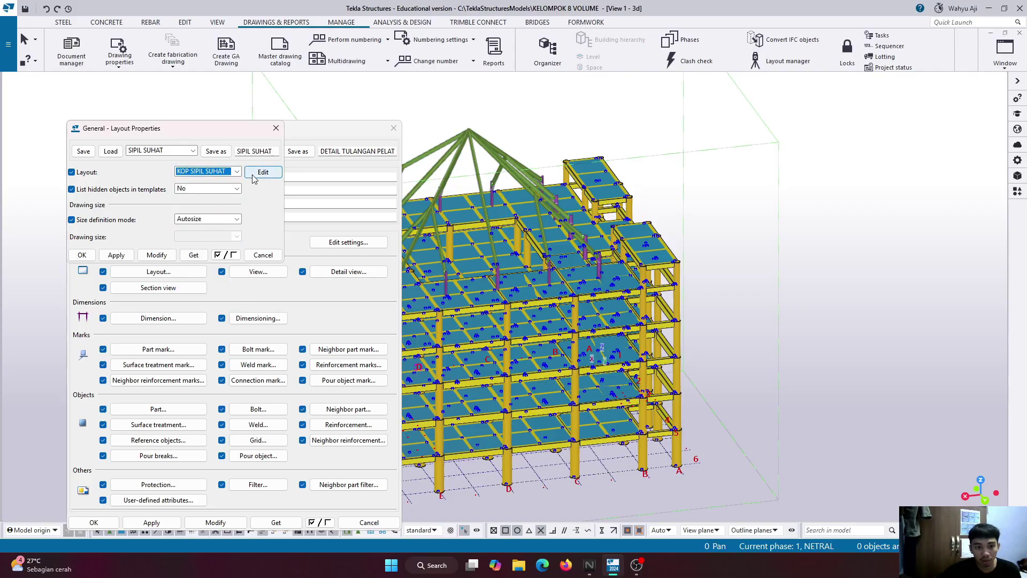
click(229, 221)
click(209, 236)
click(238, 238)
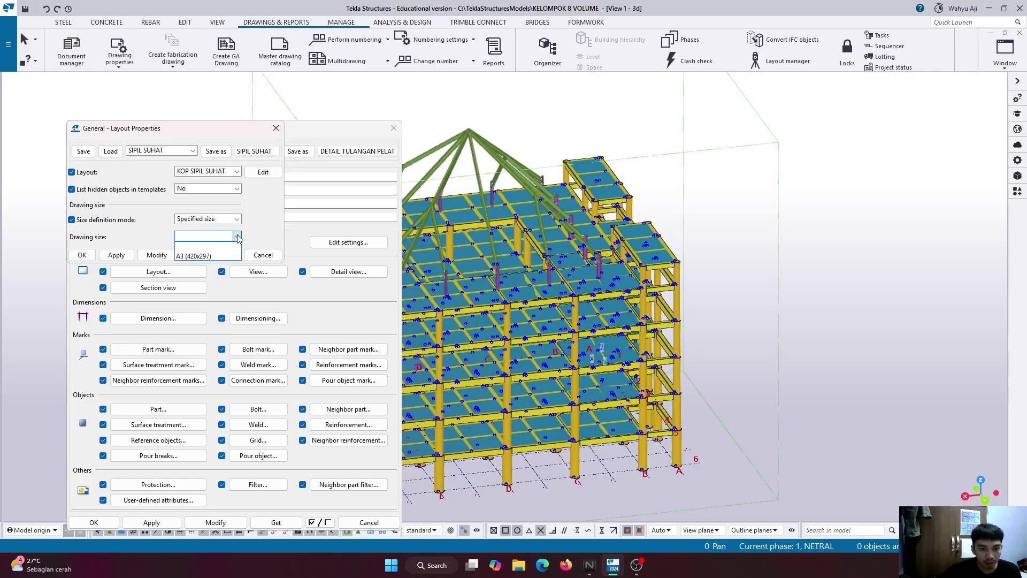
click(201, 256)
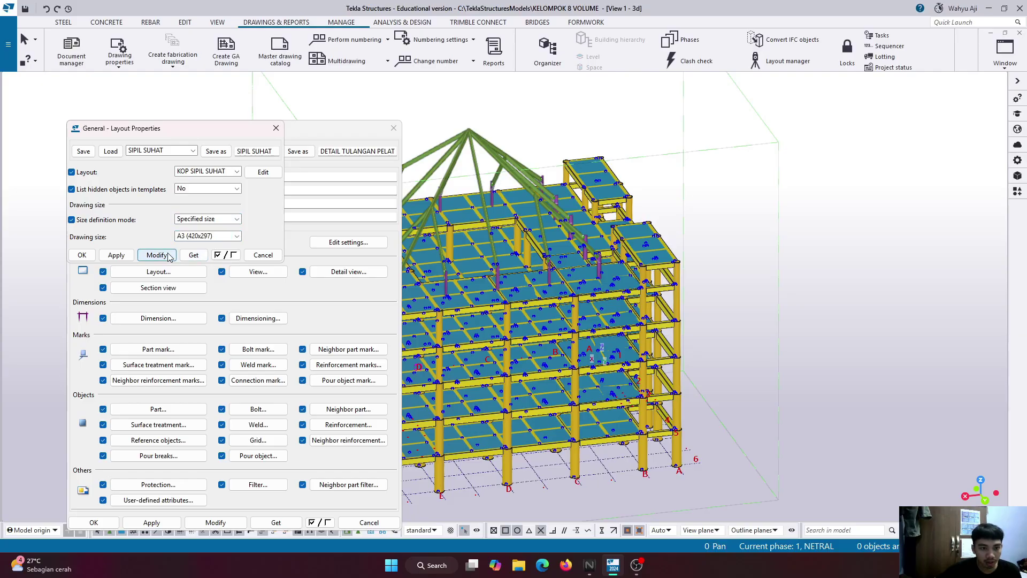
click(124, 257)
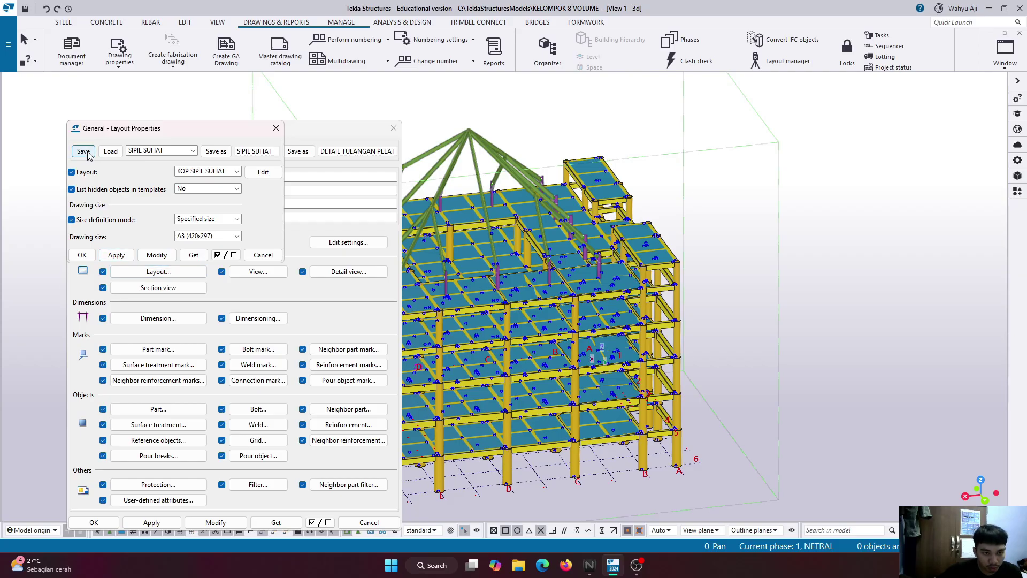
Accept the layout properties, then modify and accept the general arrangement drawing properties.
click(82, 255)
click(224, 518)
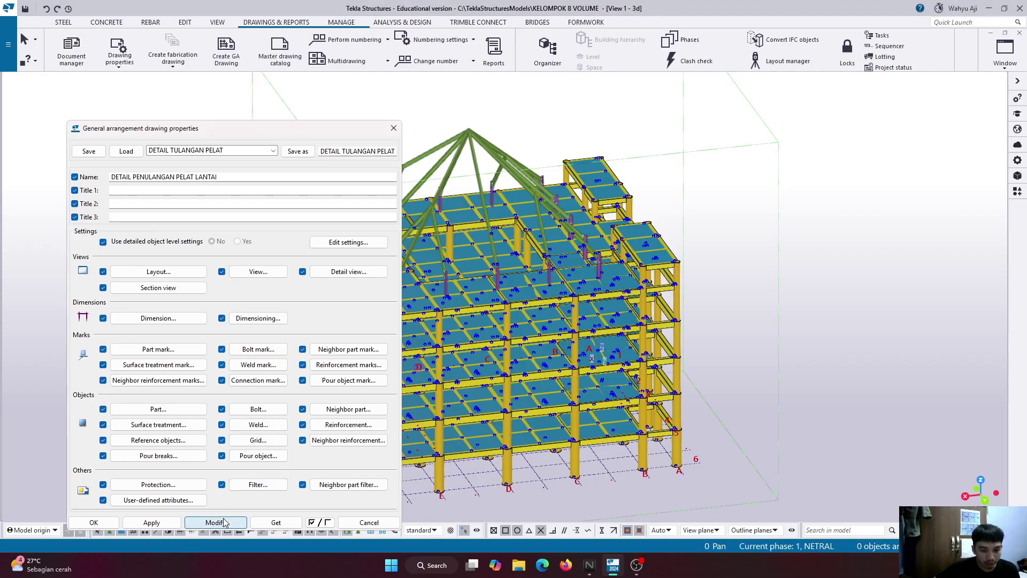
click(93, 523)
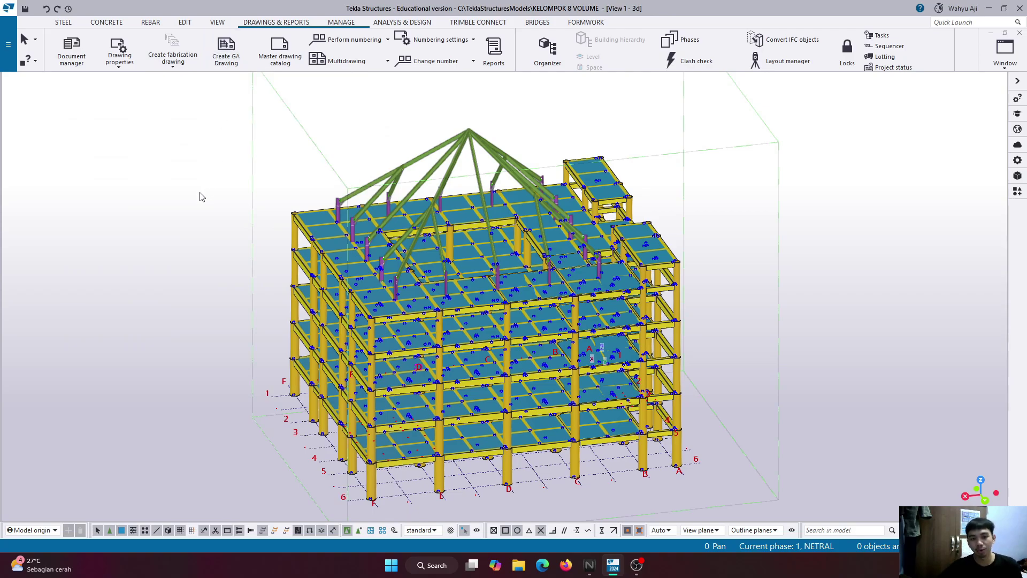
Open the Plan +4000 model view.
scroll(321, 284, down, 3)
scroll(452, 378, down, 3)
scroll(444, 318, up, 4)
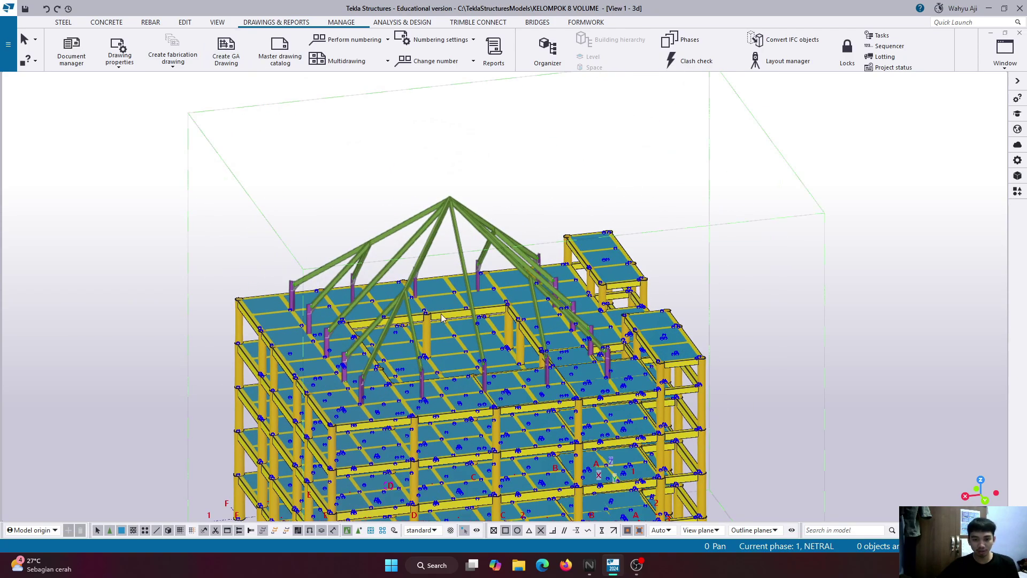
scroll(447, 337, down, 2)
scroll(532, 339, up, 1)
scroll(556, 328, up, 1)
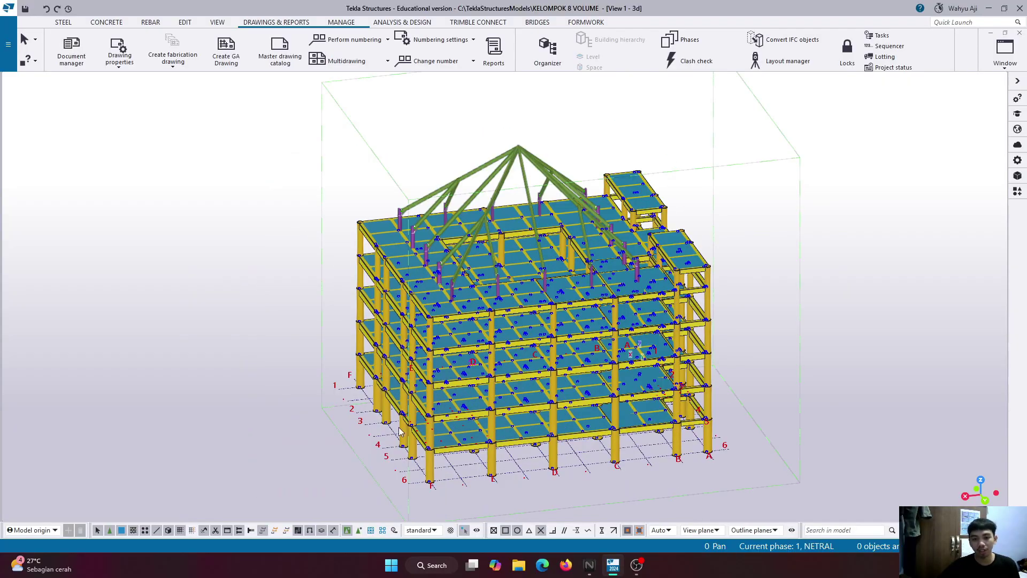
click(1005, 51)
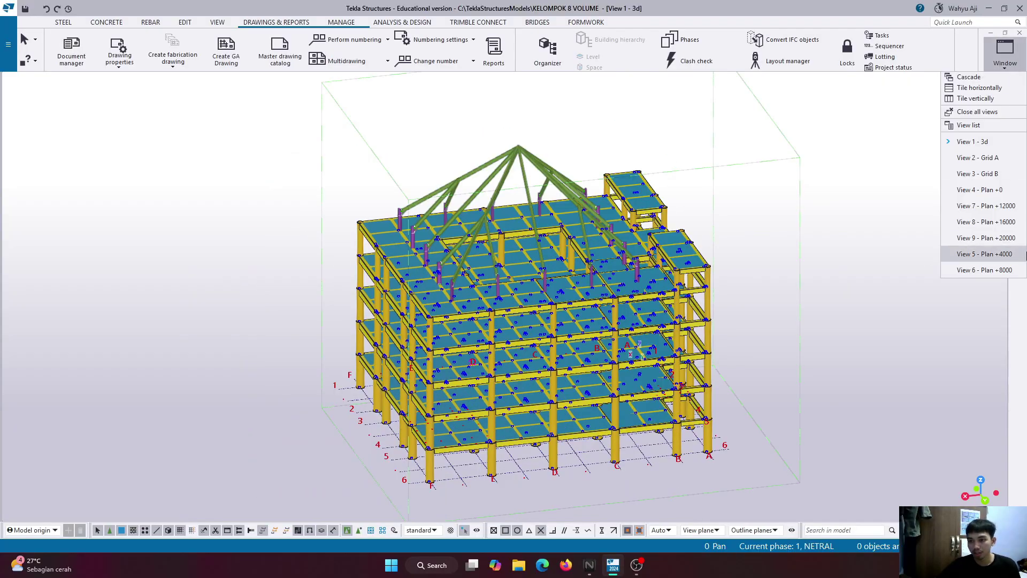
click(1007, 257)
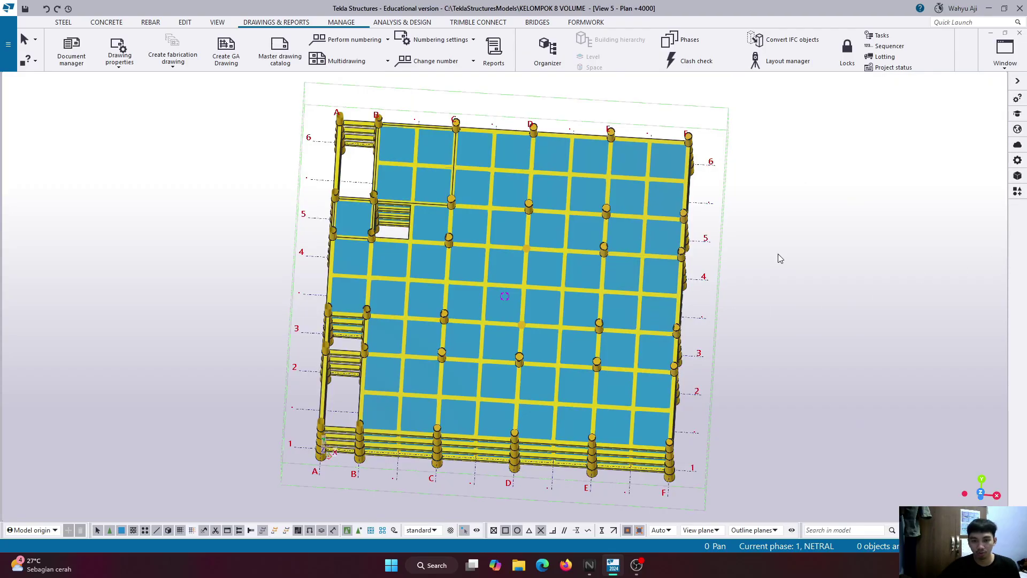
Examine the Plan +4000 view in 3D from the side to see which storeys its view depth covers.
scroll(650, 247, up, 3)
ctrl+middle_drag(679, 289, 669, 206)
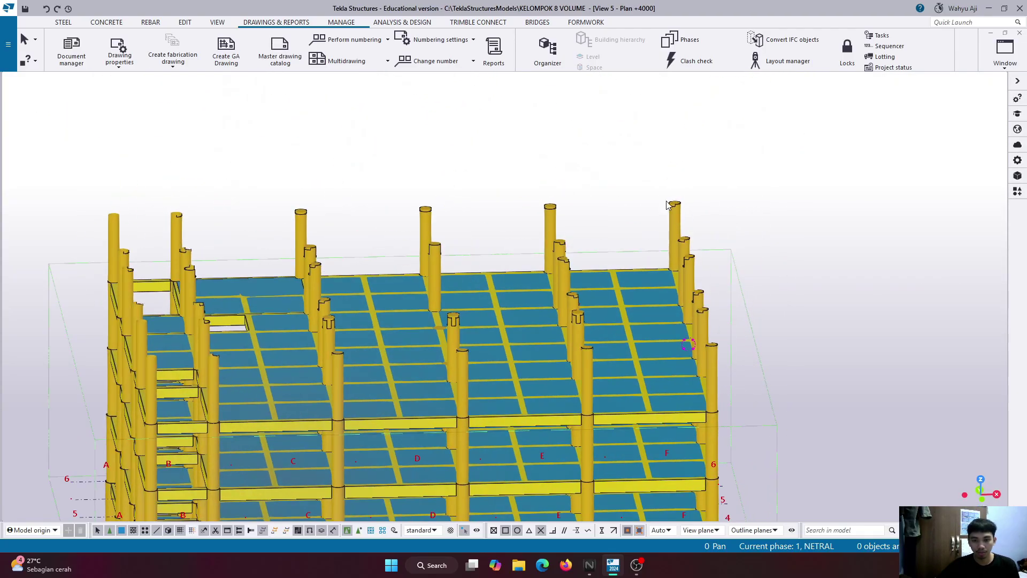
scroll(669, 205, down, 2)
scroll(682, 399, up, 2)
scroll(615, 358, down, 2)
ctrl+middle_drag(648, 393, 651, 358)
scroll(658, 432, up, 5)
scroll(663, 426, down, 1)
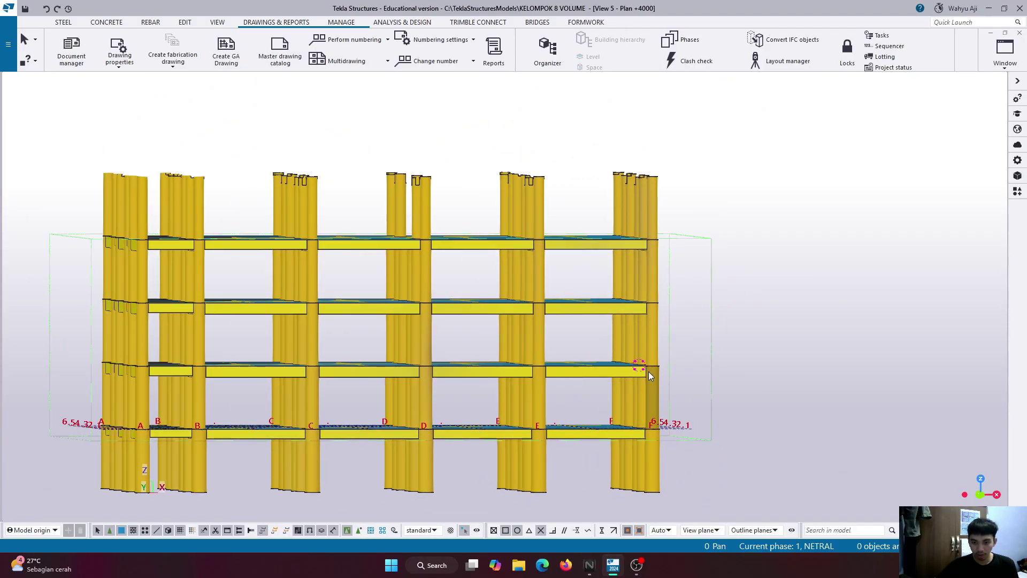
scroll(684, 354, down, 2)
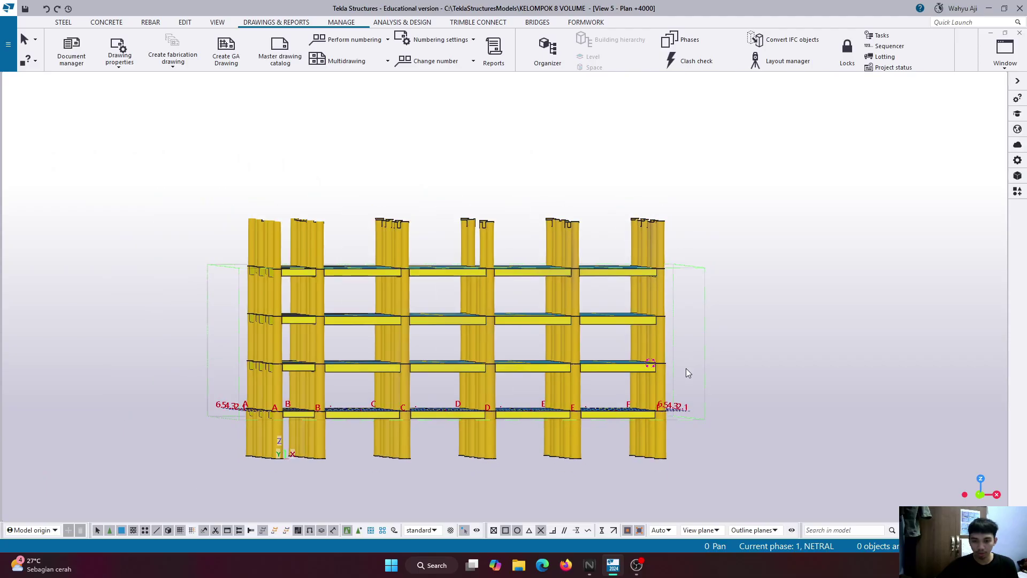
ctrl+middle_drag(686, 368, 676, 403)
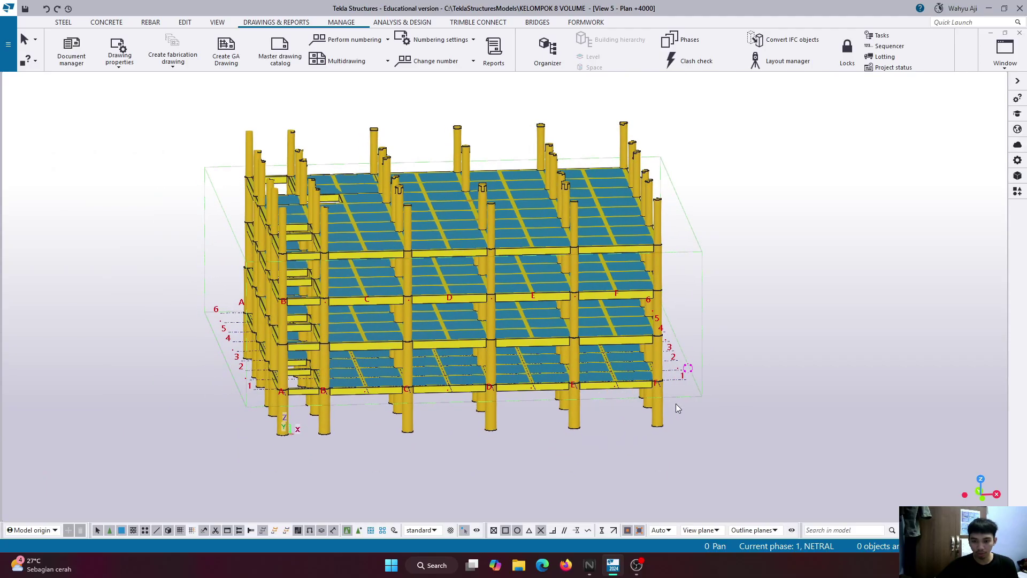
Set the Plan +4000 view depth to 500 up and 500 down, and accept the view properties.
double_click(685, 328)
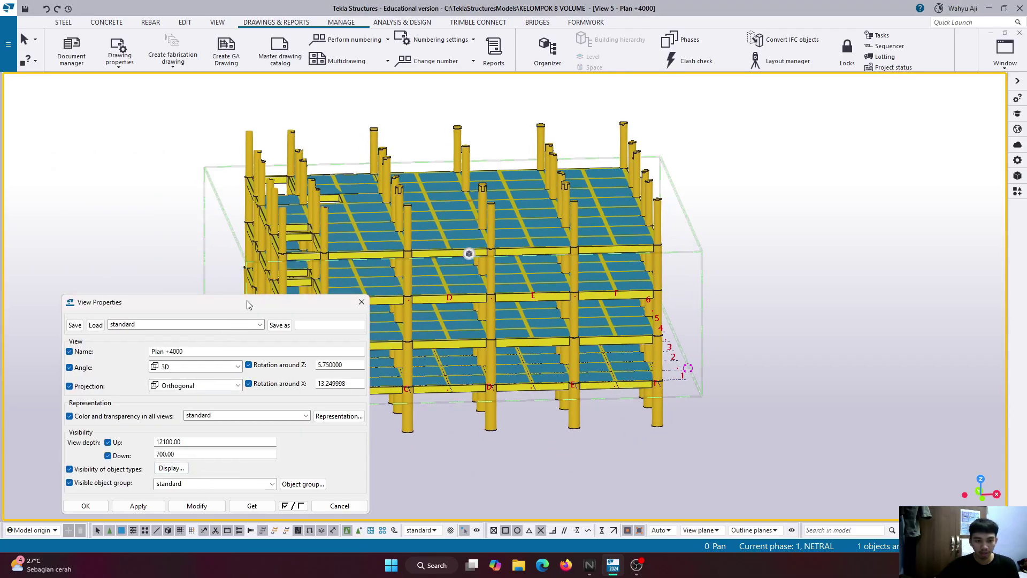
drag(248, 304, 362, 144)
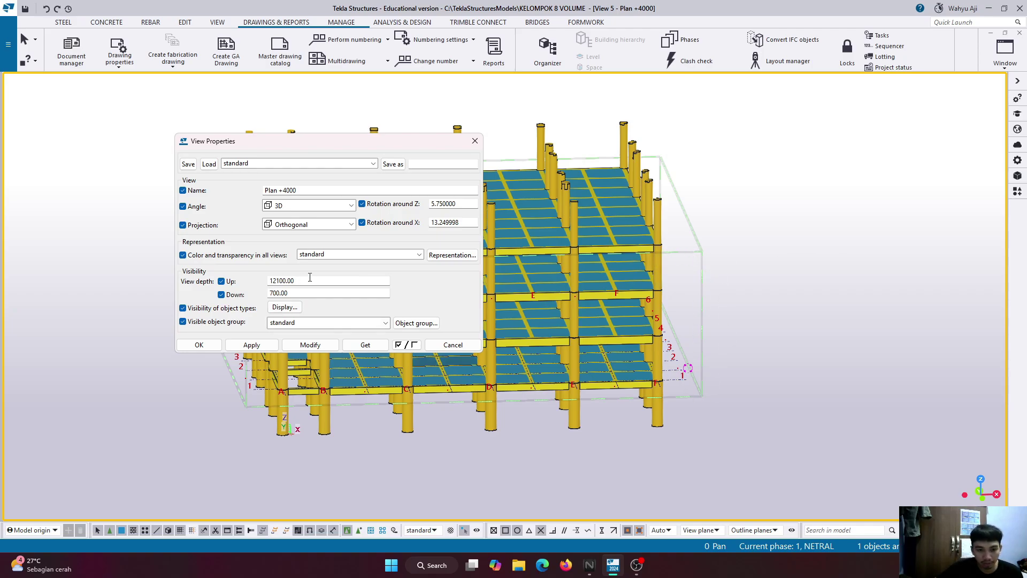
drag(309, 277, 239, 282)
text(5)
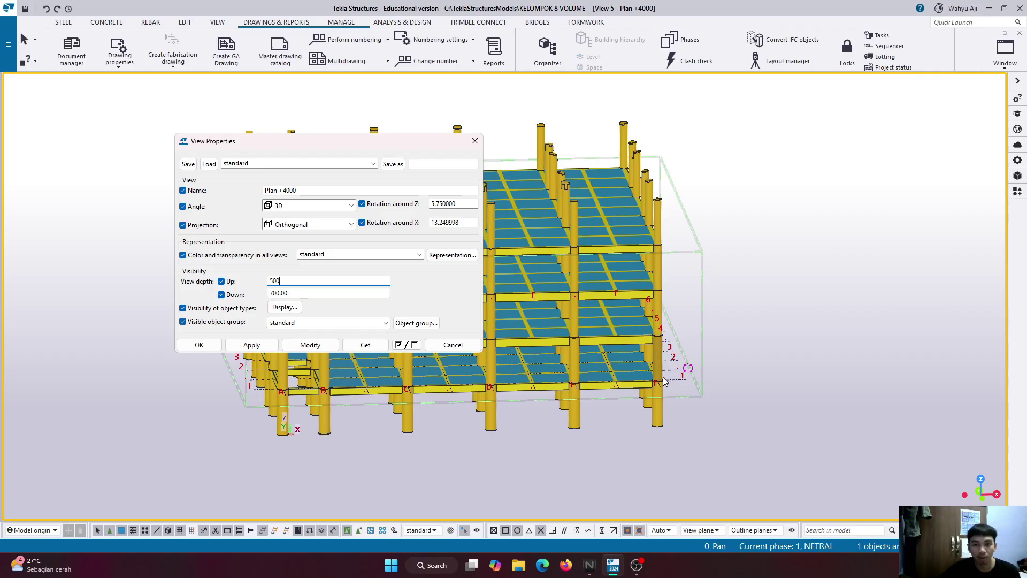
click(311, 345)
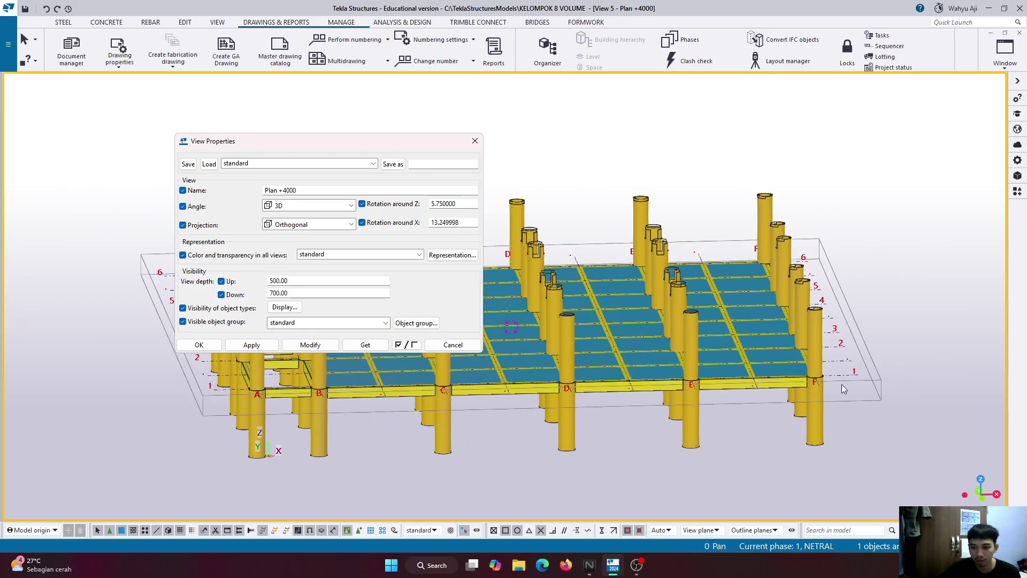
mouse_move(839, 381)
ctrl+middle_down()
mouse_move(833, 351)
mouse_move(846, 376)
mouse_move(833, 376)
ctrl+middle_up()
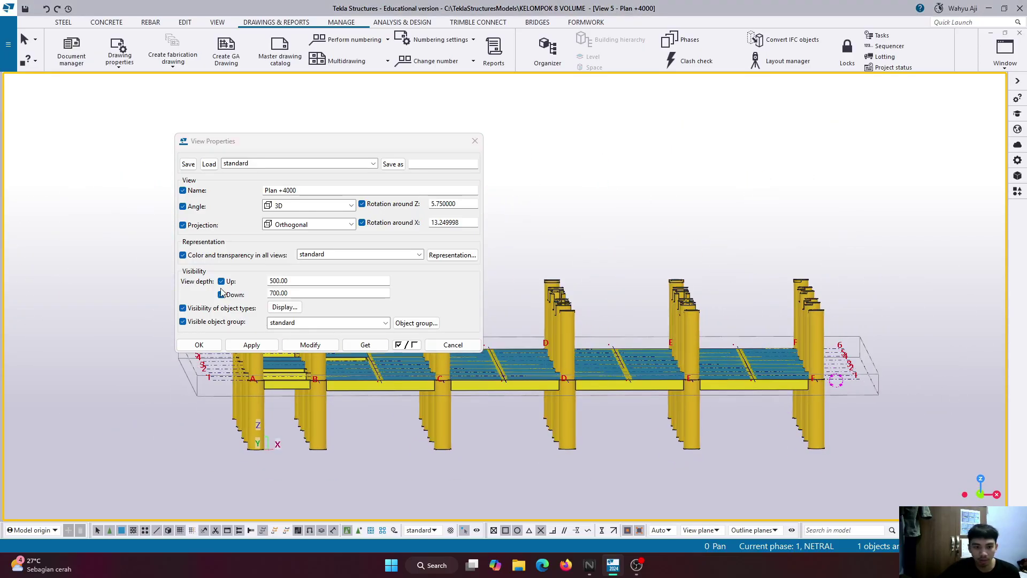
click(300, 297)
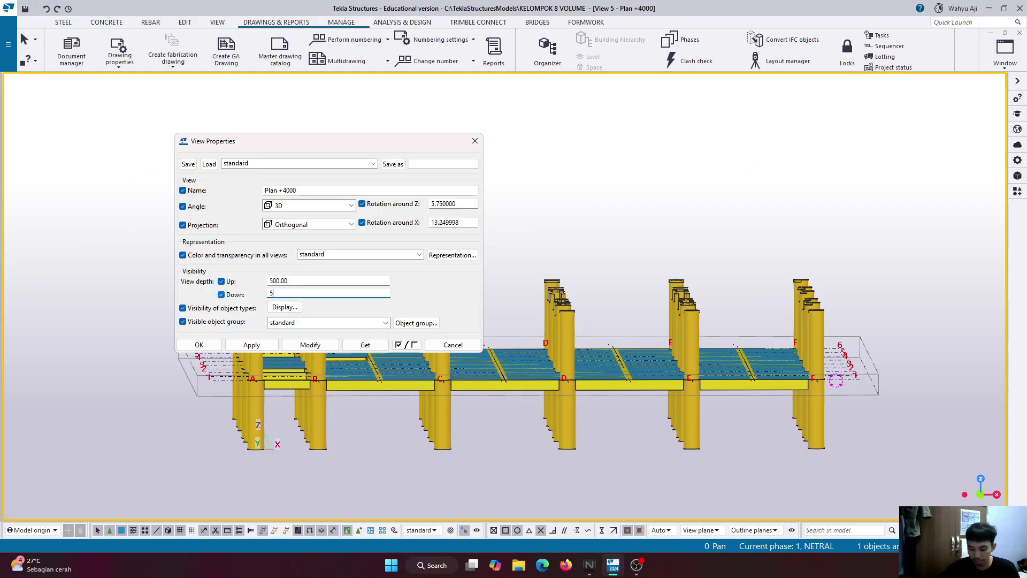
click(308, 345)
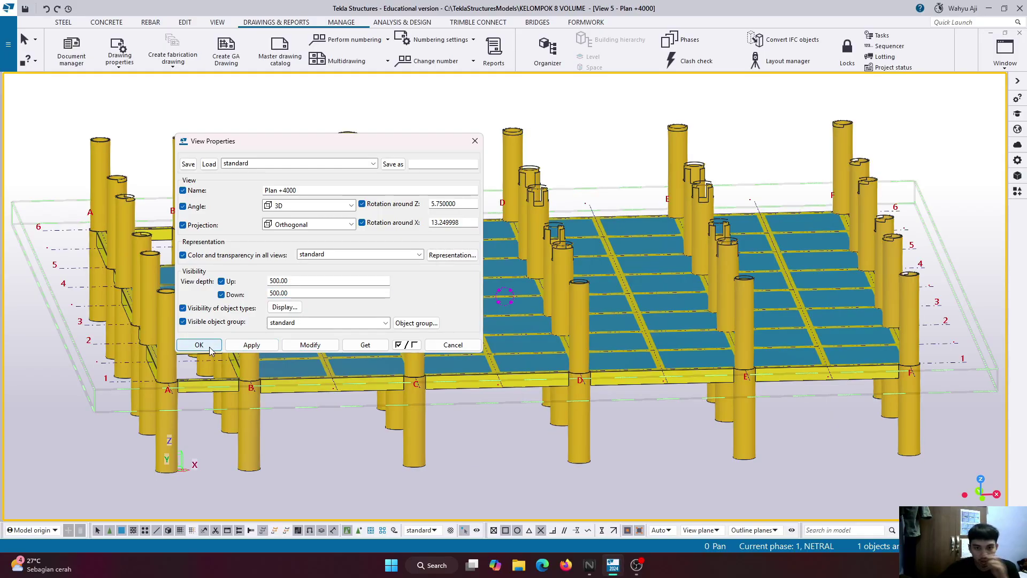
click(199, 345)
Switch the Plan +4000 view from 3D to plan and move the contextual toolbar clear of the floor plan.
scroll(316, 381, down, 5)
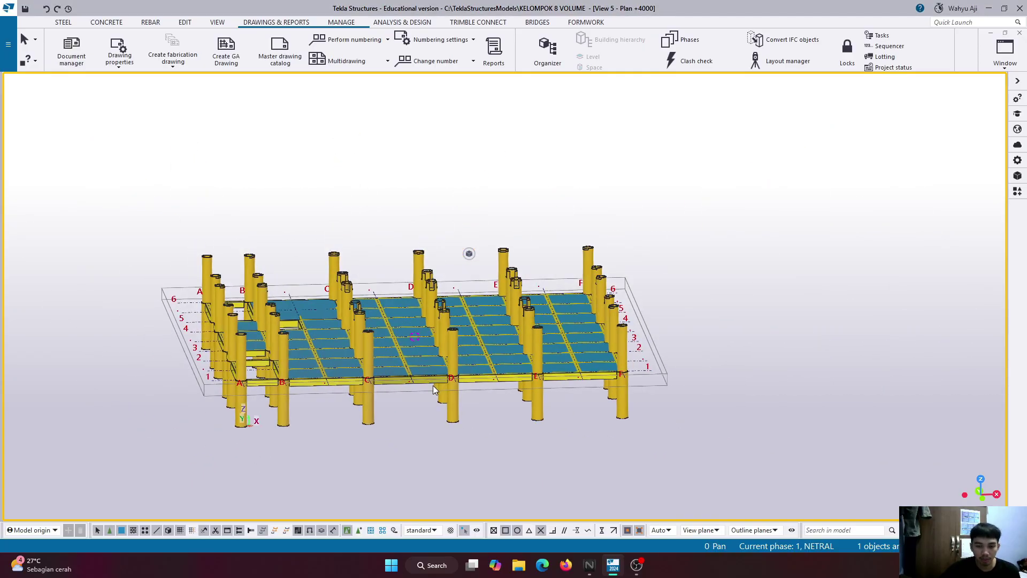
mouse_move(433, 387)
ctrl+middle_down()
mouse_move(406, 374)
mouse_move(505, 384)
mouse_move(438, 395)
ctrl+middle_up()
scroll(438, 395, down, 2)
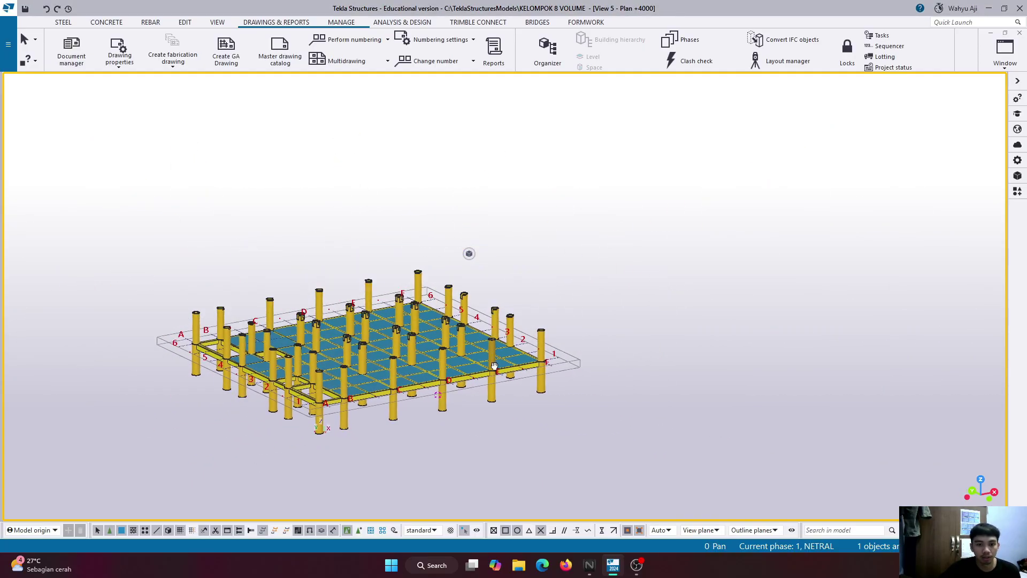
ctrl+middle_drag(495, 366, 464, 391)
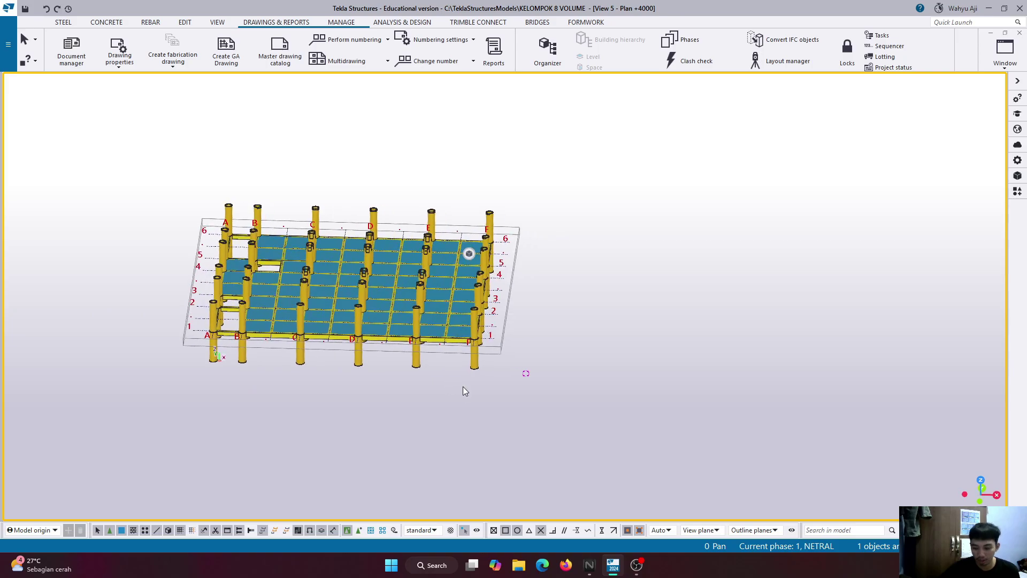
key(ctrl+p)
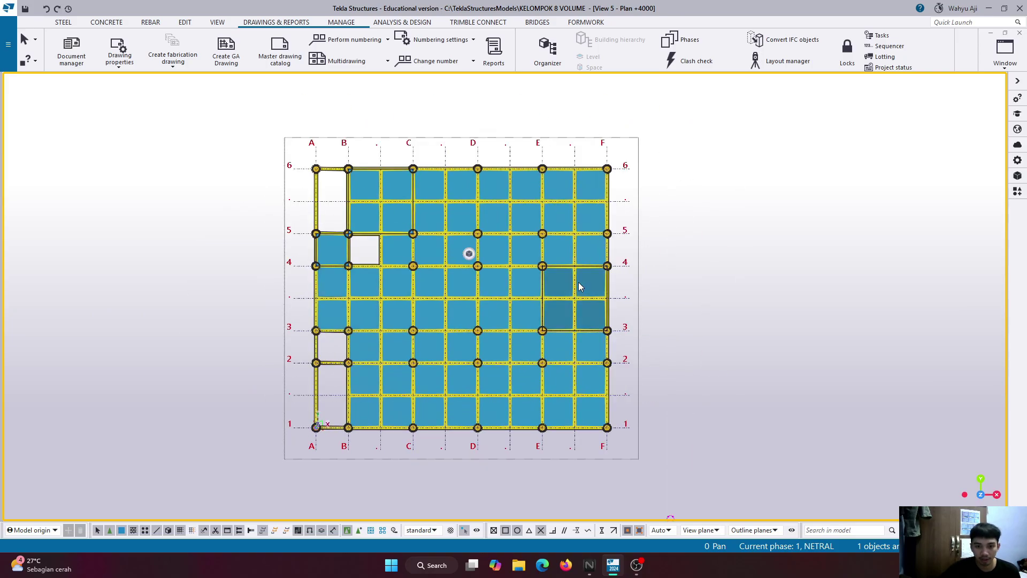
click(461, 243)
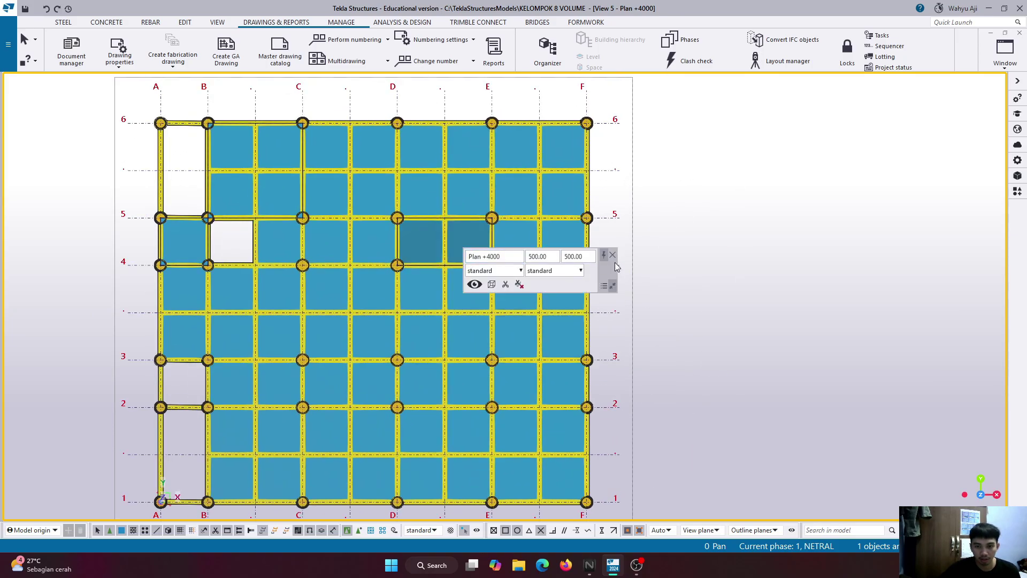
drag(586, 284, 835, 191)
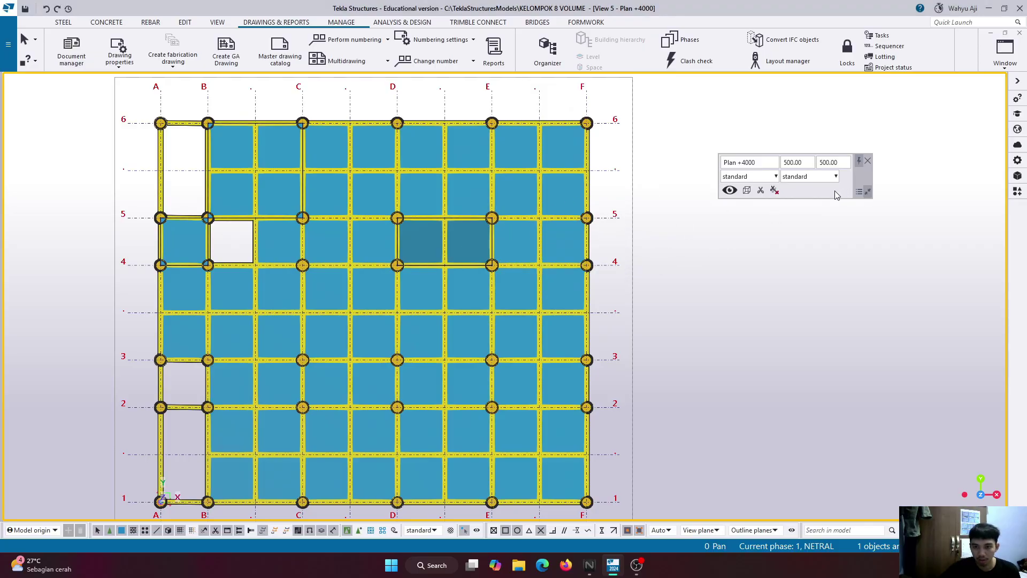
click(395, 247)
click(580, 276)
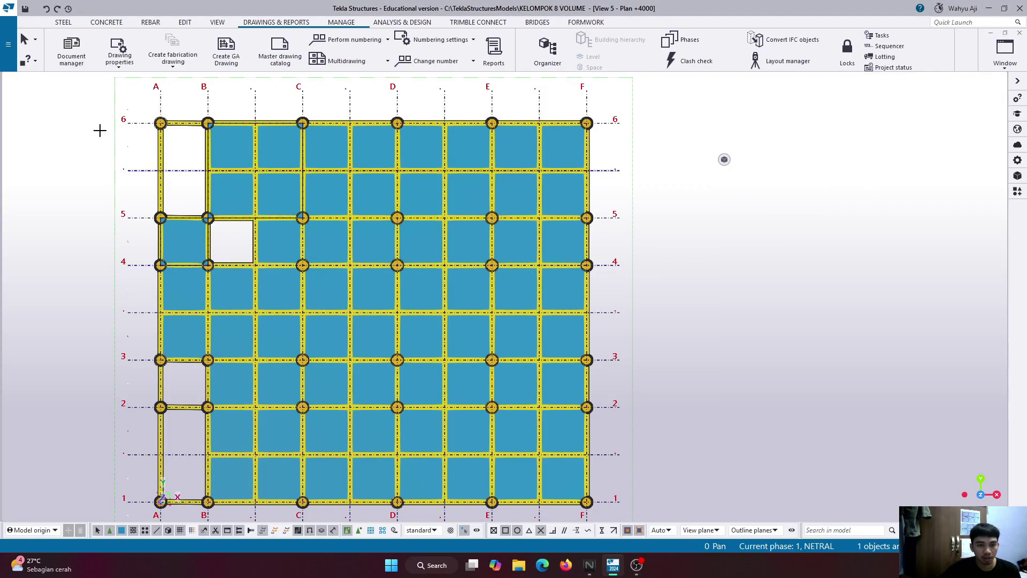
Create a general arrangement drawing from the Plan +4000 view with the option to open the drawing enabled.
click(234, 61)
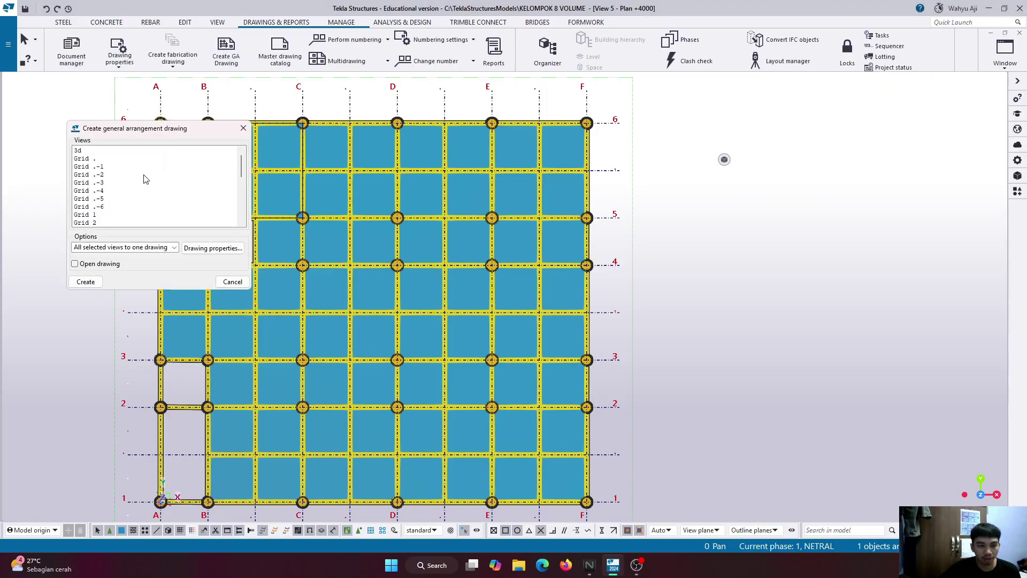
scroll(124, 187, down, 6)
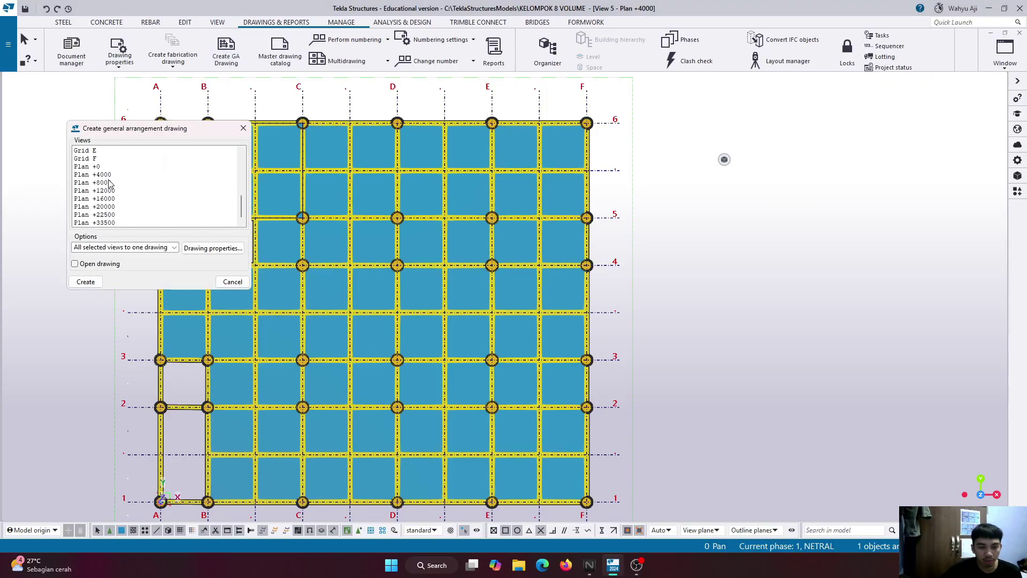
click(105, 175)
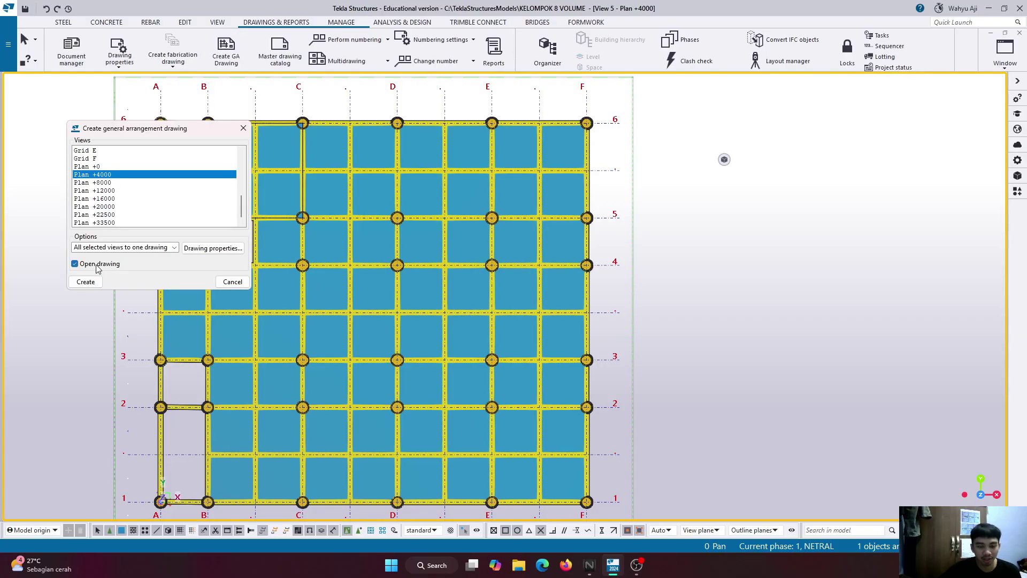
click(83, 284)
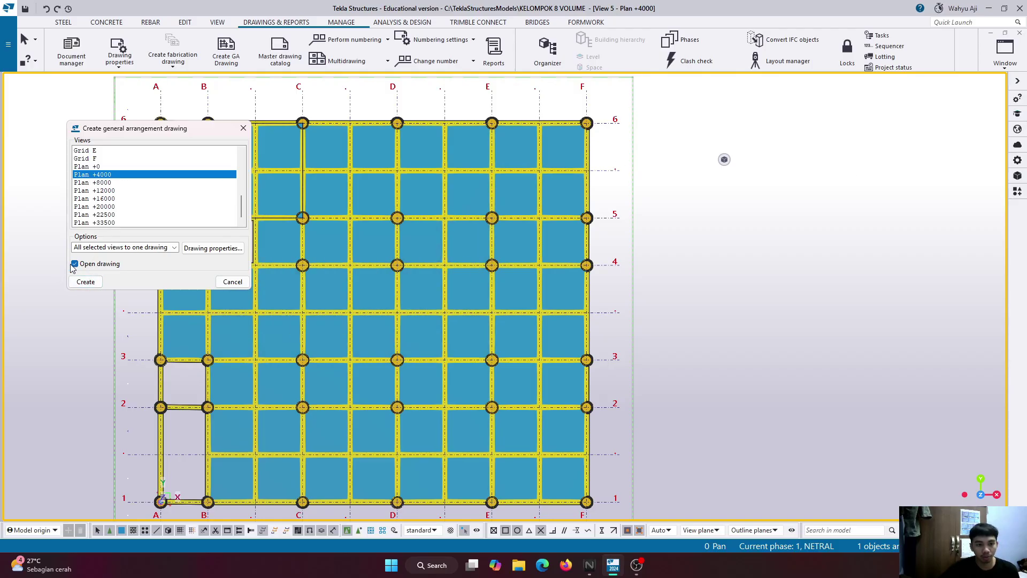
click(85, 282)
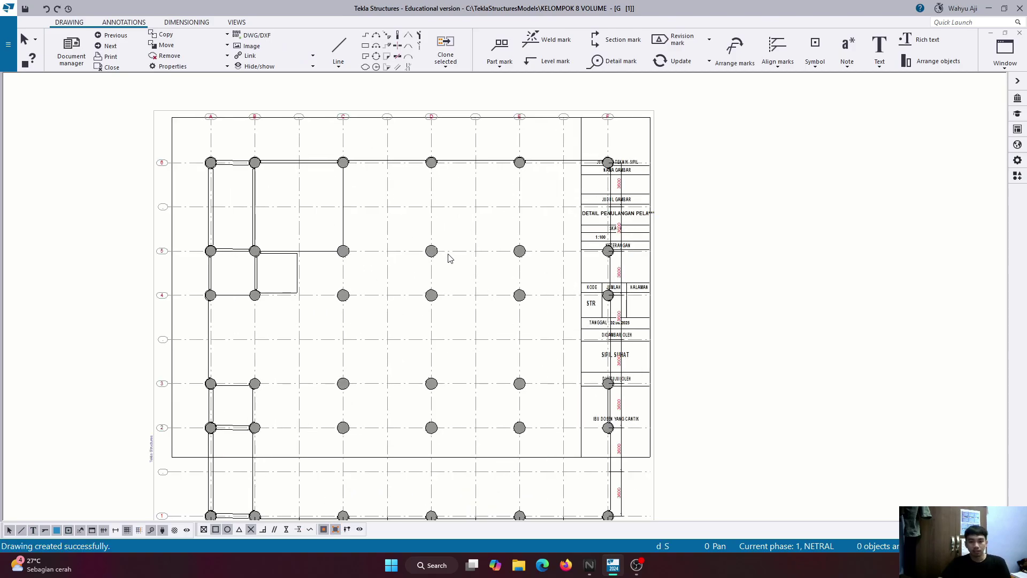
Inspect how the floor plan and title block fit on the new drawing sheet, and close the drawing.
scroll(439, 249, up, 4)
scroll(418, 267, down, 6)
scroll(460, 321, up, 2)
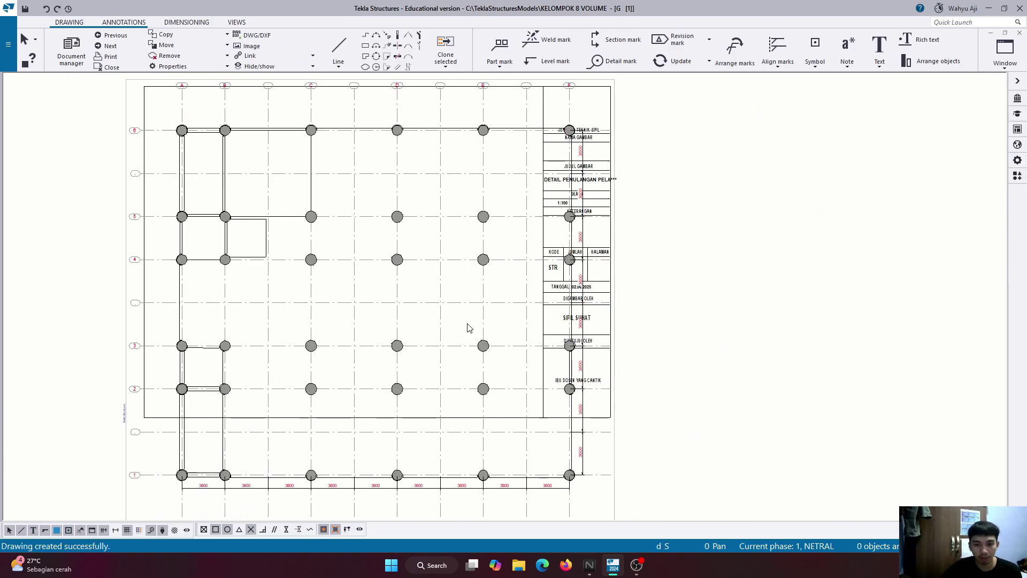
scroll(468, 327, up, 1)
scroll(386, 337, up, 1)
scroll(424, 316, down, 1)
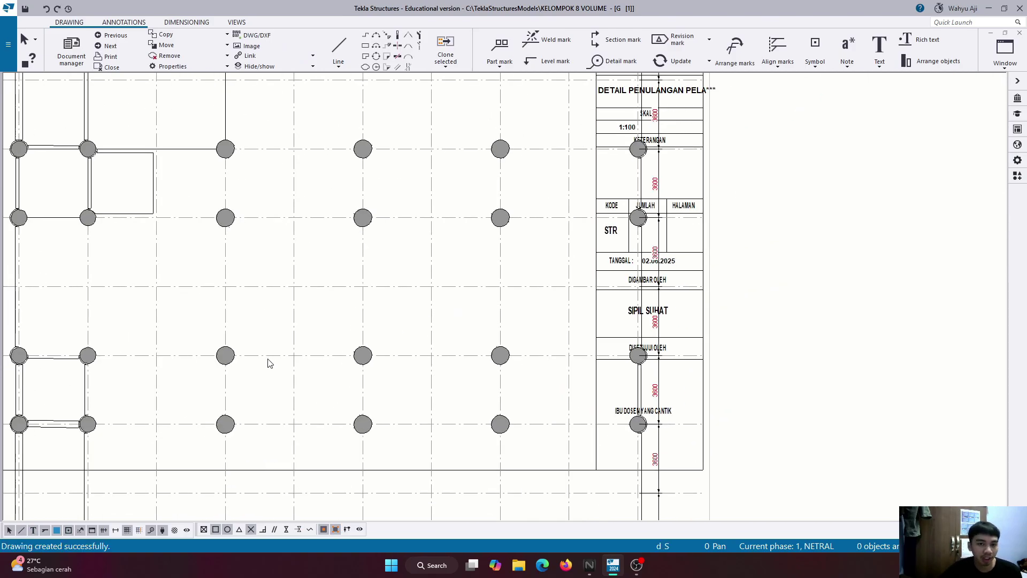
scroll(266, 360, down, 5)
scroll(209, 337, up, 3)
scroll(348, 298, down, 1)
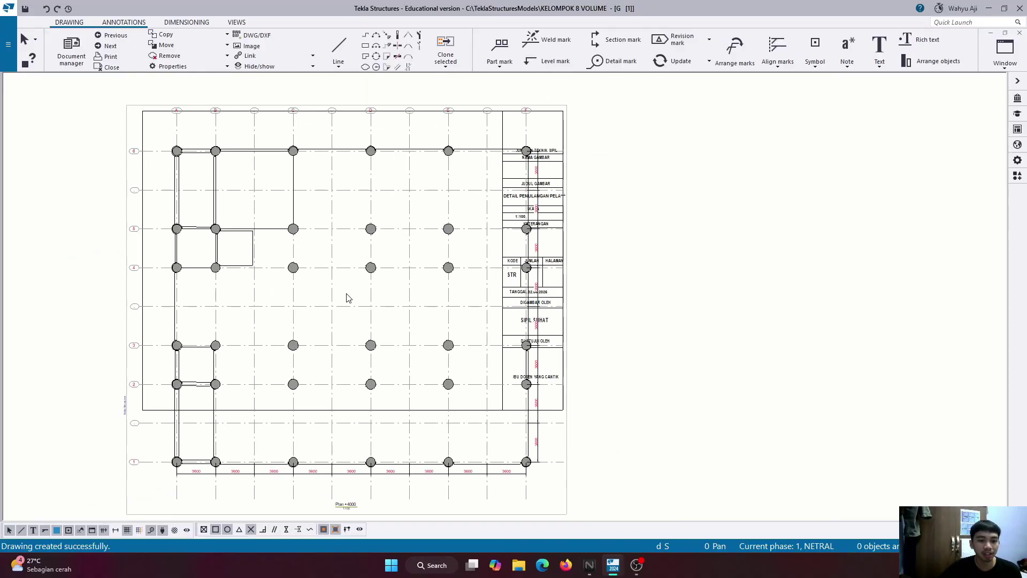
scroll(244, 229, up, 3)
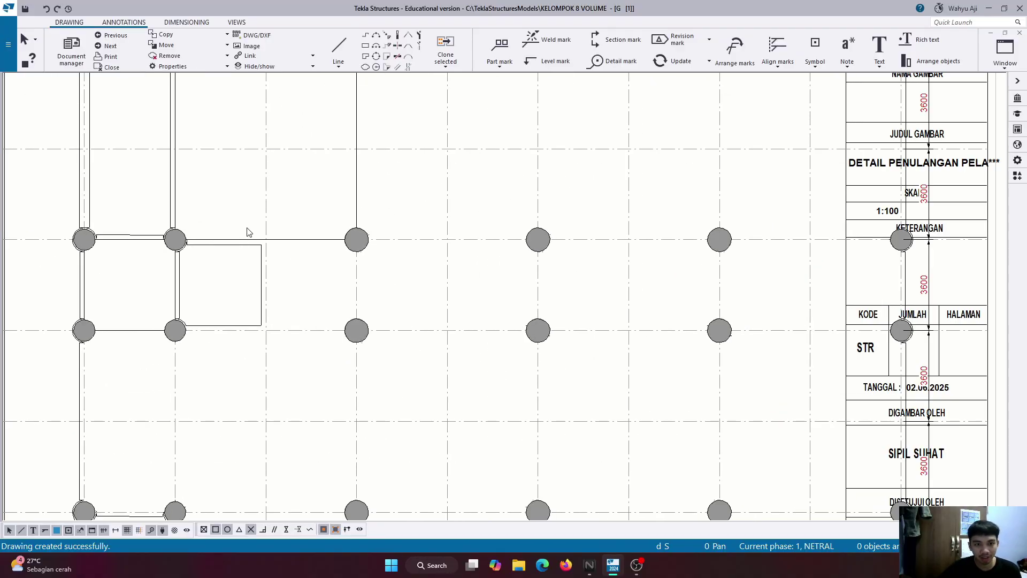
scroll(209, 198, down, 1)
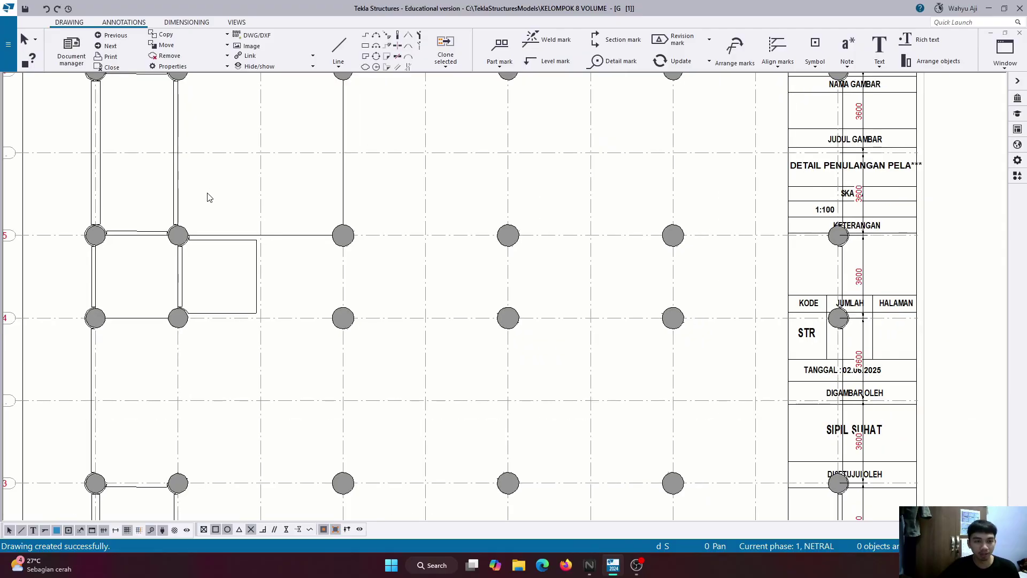
click(109, 68)
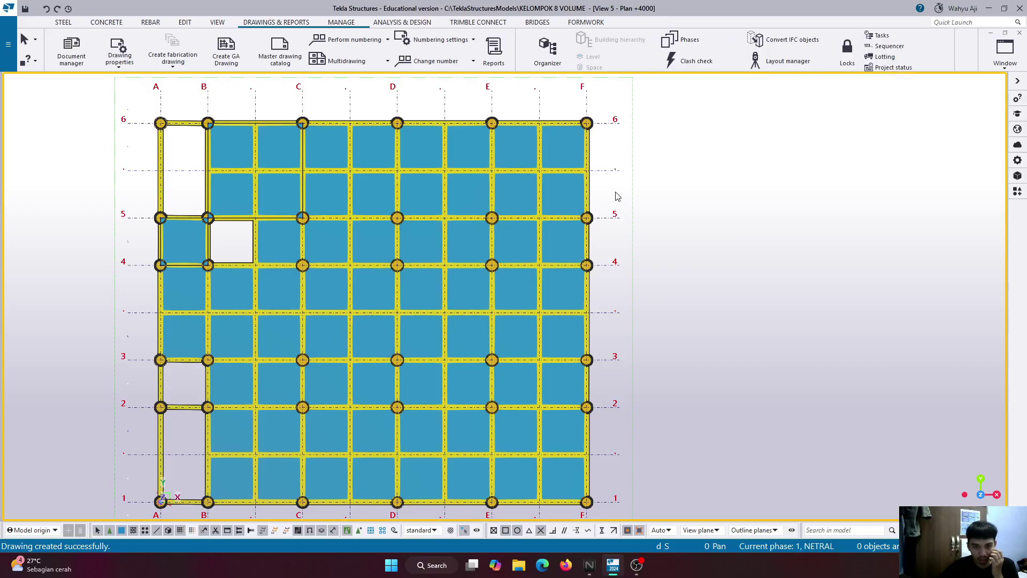
Set the Plan +4000 view depth to 1000 down and accept the view properties.
double_click(616, 197)
drag(301, 292, 271, 292)
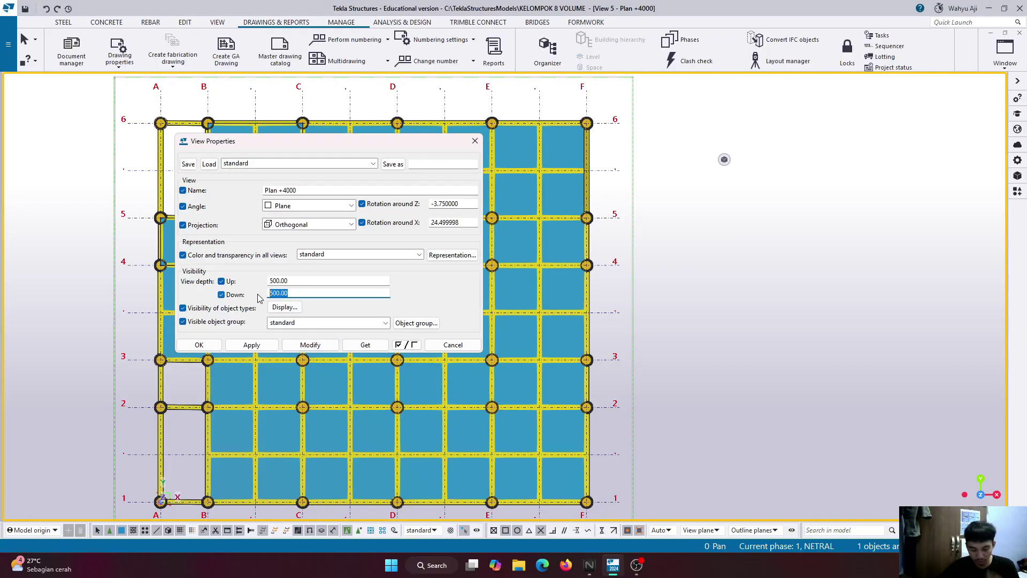
text(1000)
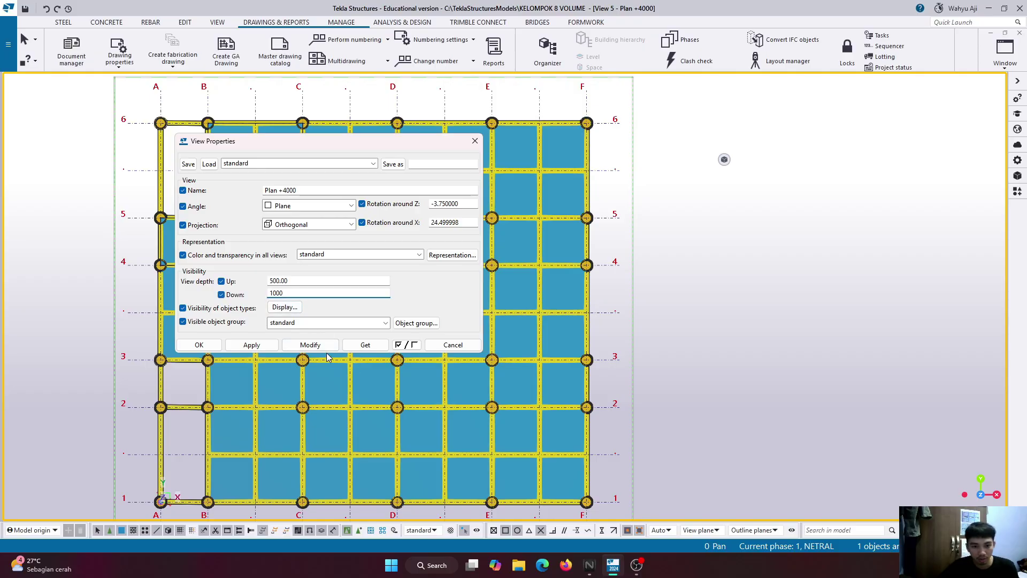
click(274, 348)
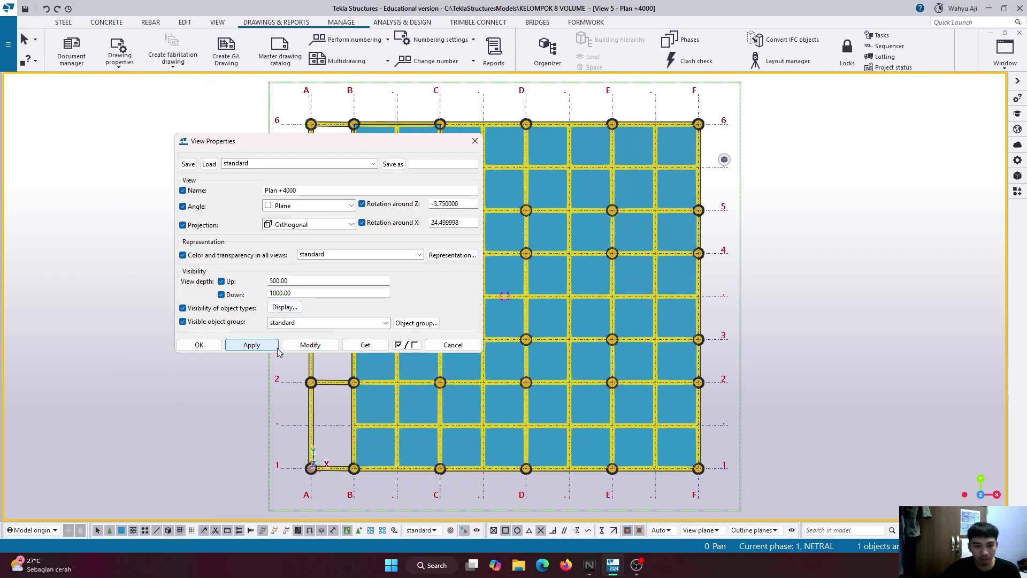
click(205, 346)
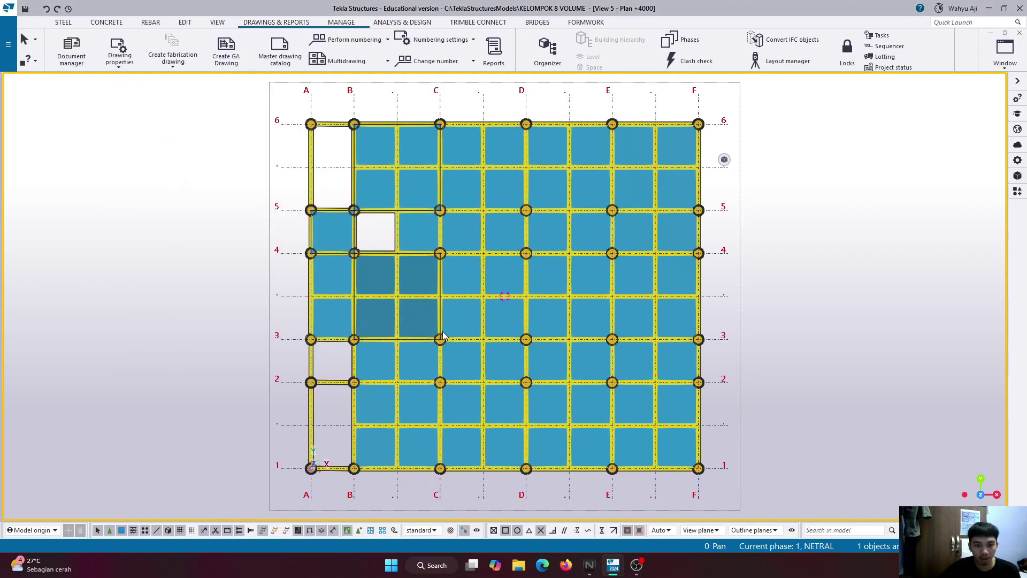
Create a general arrangement drawing from the Plan +4000 view with the deeper view depth, with the option to open the drawing enabled.
click(227, 60)
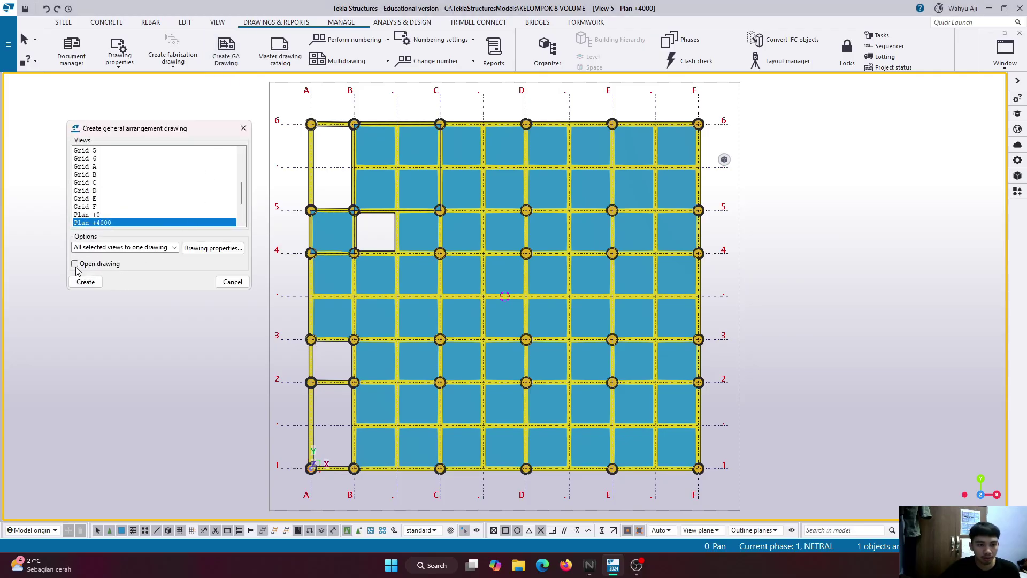
click(75, 265)
key(Return)
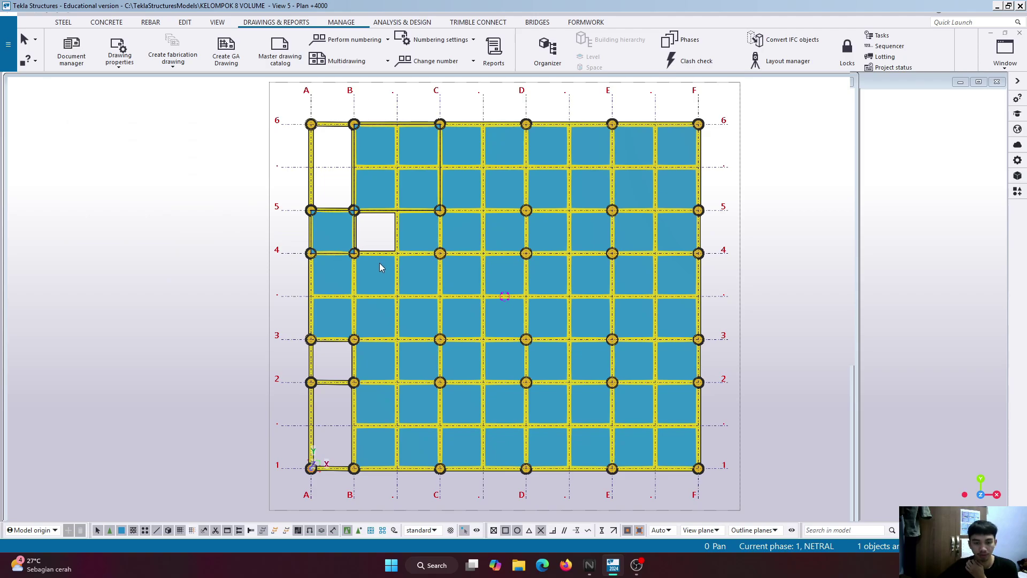
Examine which beams and columns are drawn on the new sheet and how the plan sits against the title block.
scroll(481, 294, up, 4)
scroll(481, 303, down, 3)
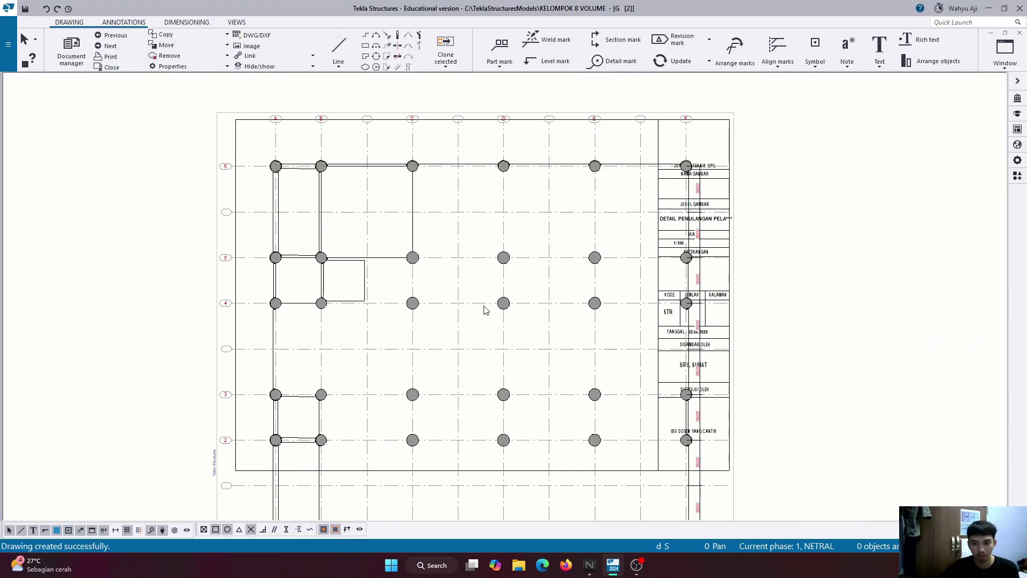
scroll(564, 307, up, 2)
scroll(535, 311, down, 3)
scroll(583, 327, up, 4)
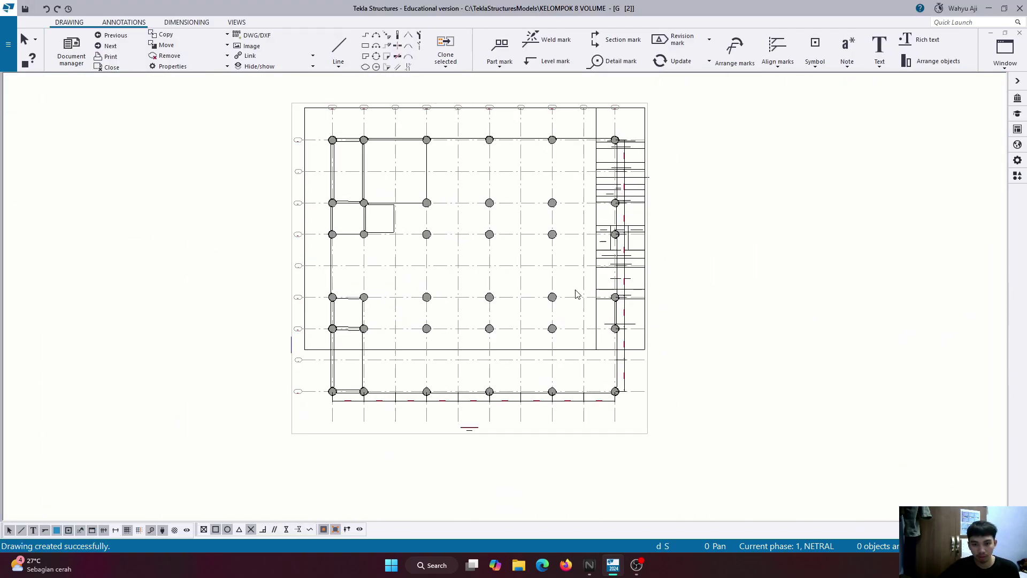
scroll(594, 343, down, 1)
scroll(606, 352, down, 3)
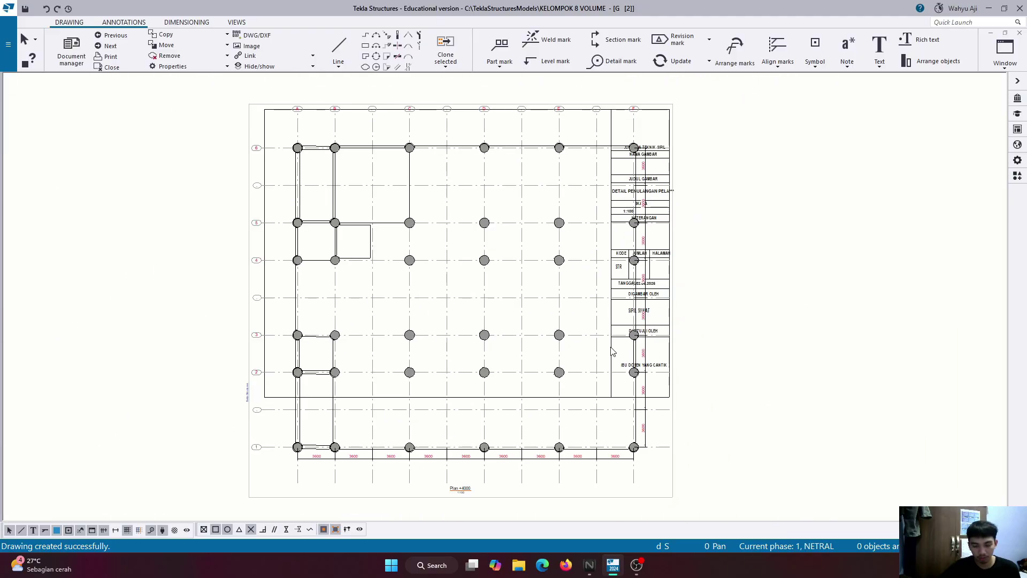
scroll(546, 335, up, 6)
scroll(329, 320, down, 5)
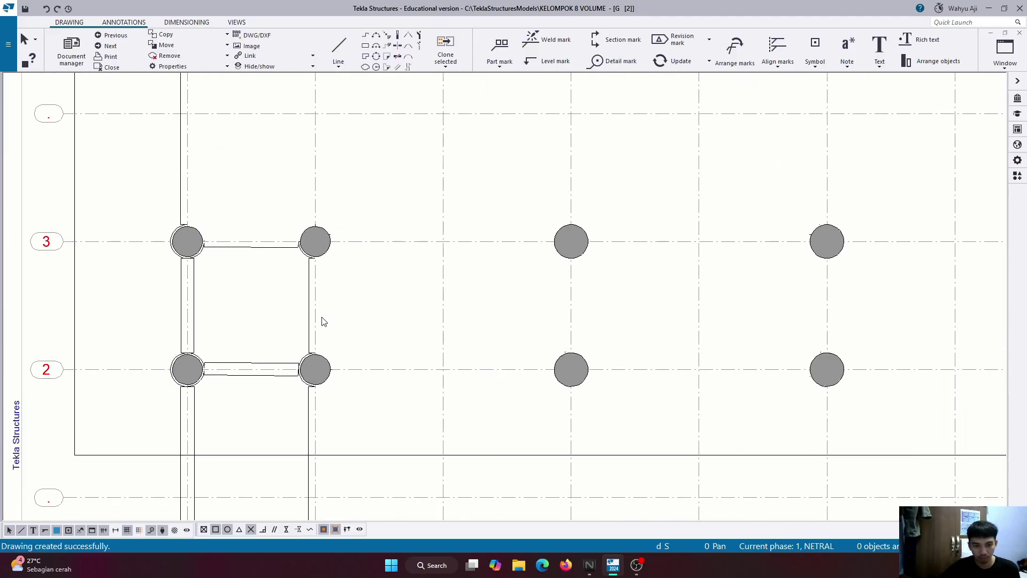
scroll(447, 441, down, 2)
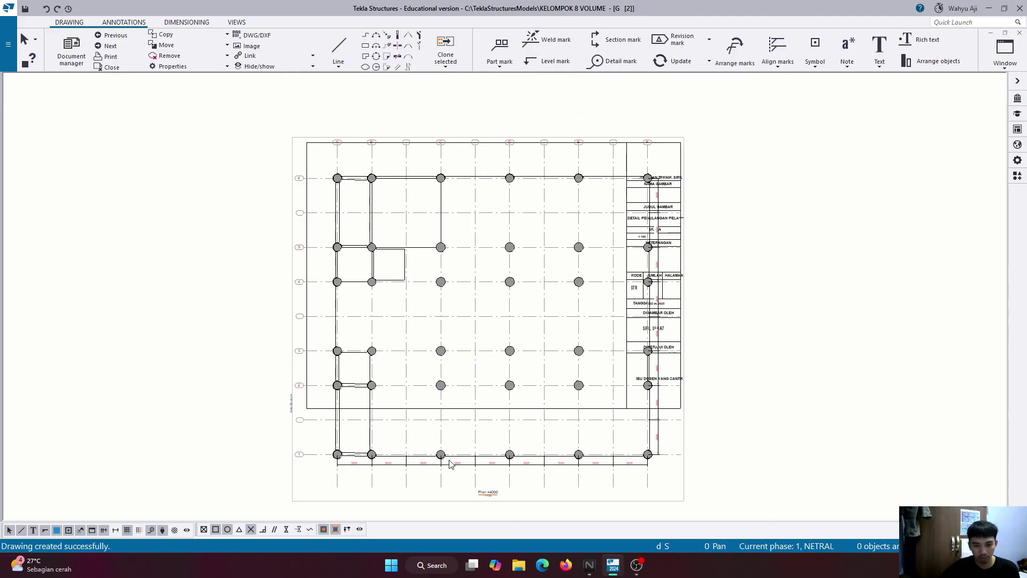
scroll(452, 461, up, 2)
Open the drawing view's properties, dismiss them without changes, and close the drawing.
click(455, 518)
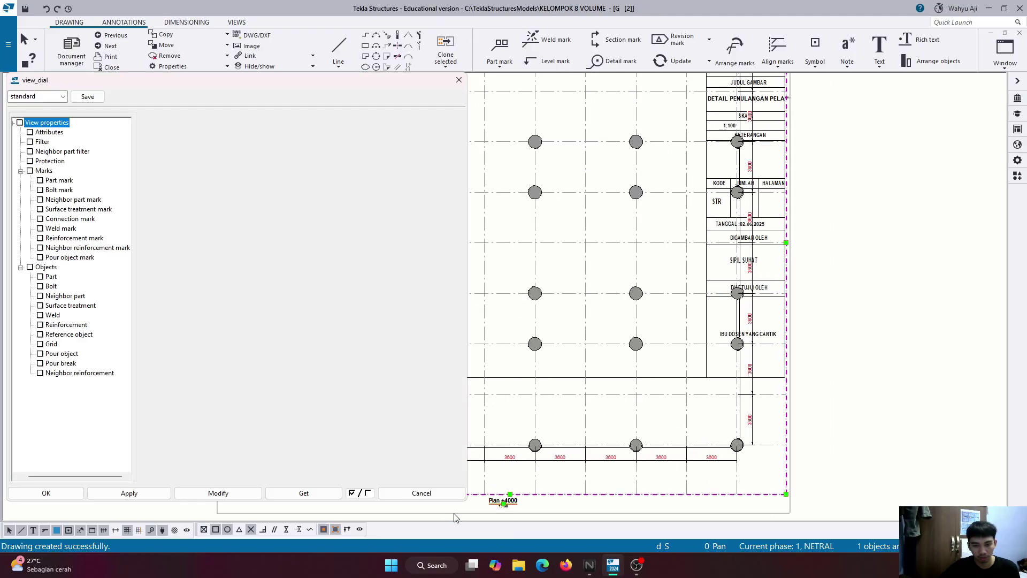
click(460, 78)
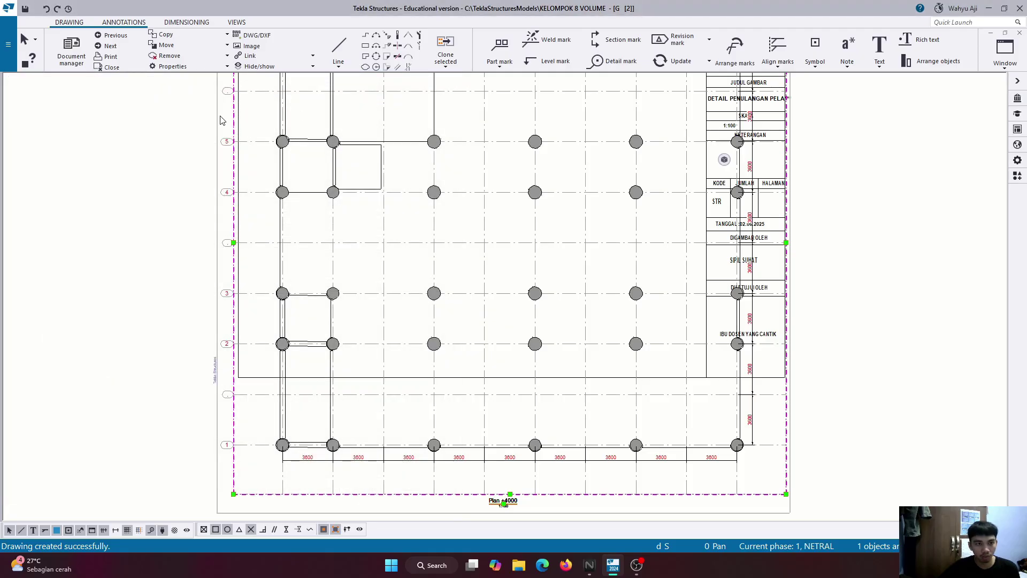
click(108, 67)
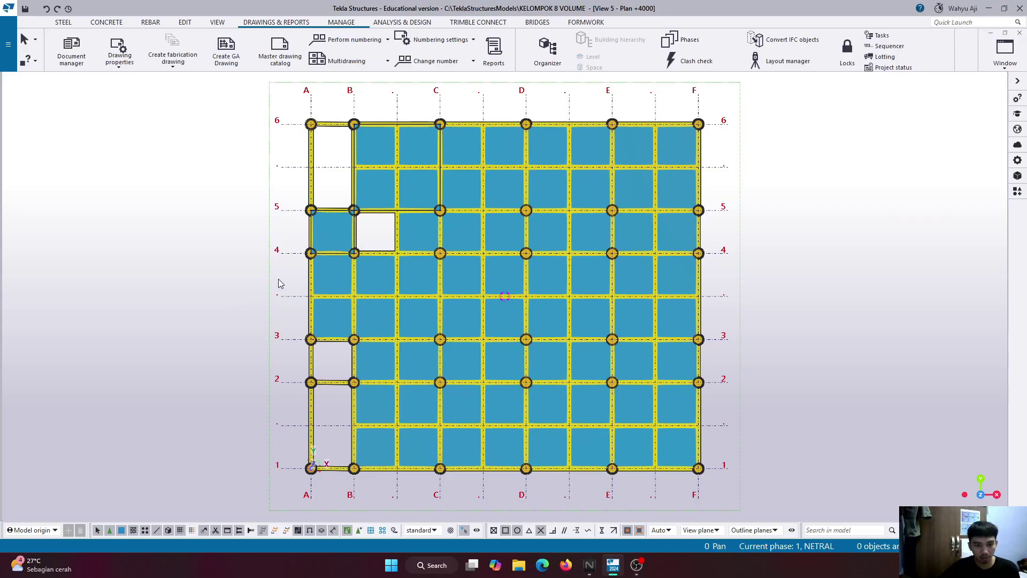
Set the Plan +4000 view depth to 2000 up and 2000 down, and apply the view properties.
right_click(280, 280)
click(281, 272)
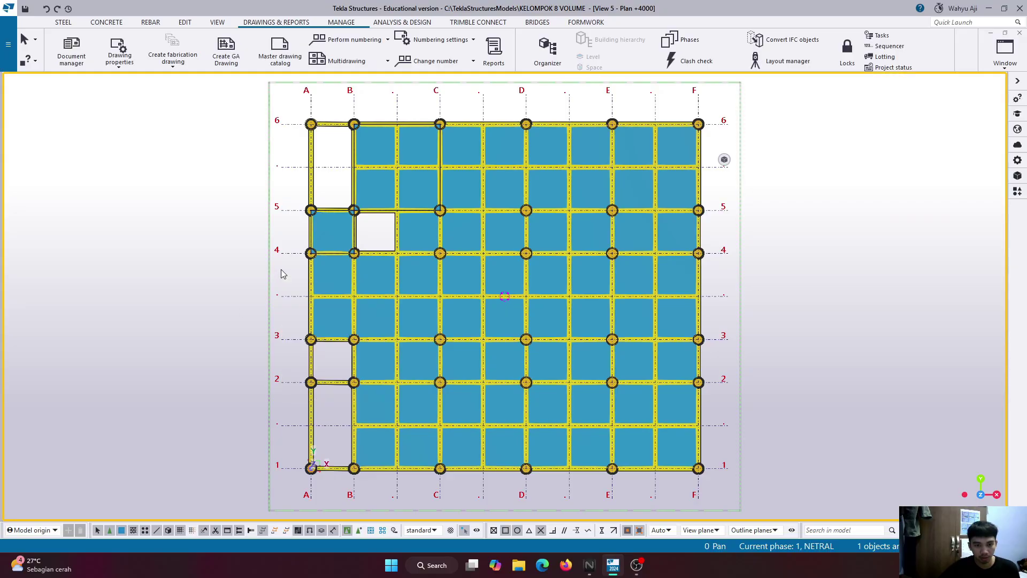
double_click(281, 269)
double_click(298, 292)
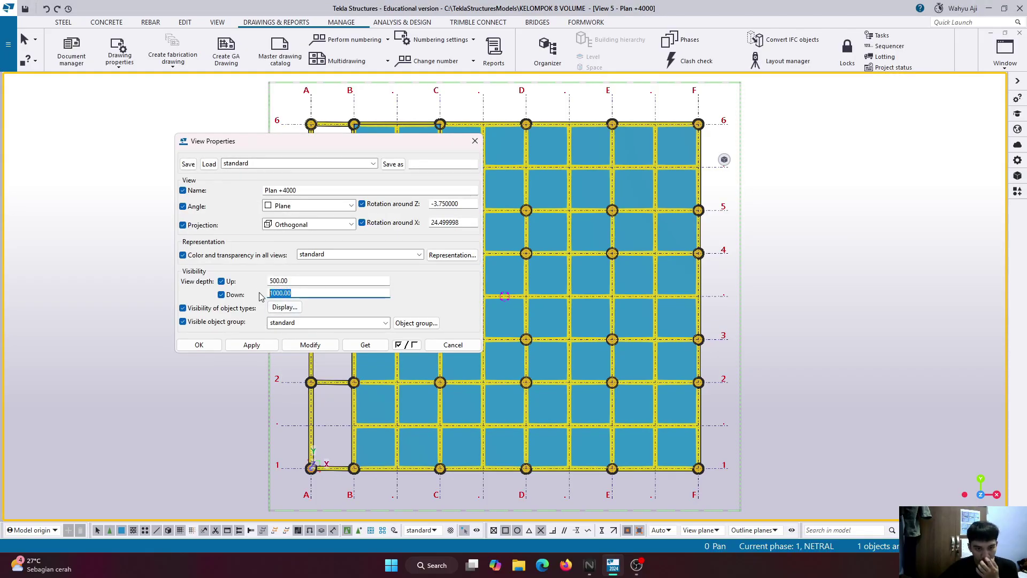
double_click(293, 281)
text(200)
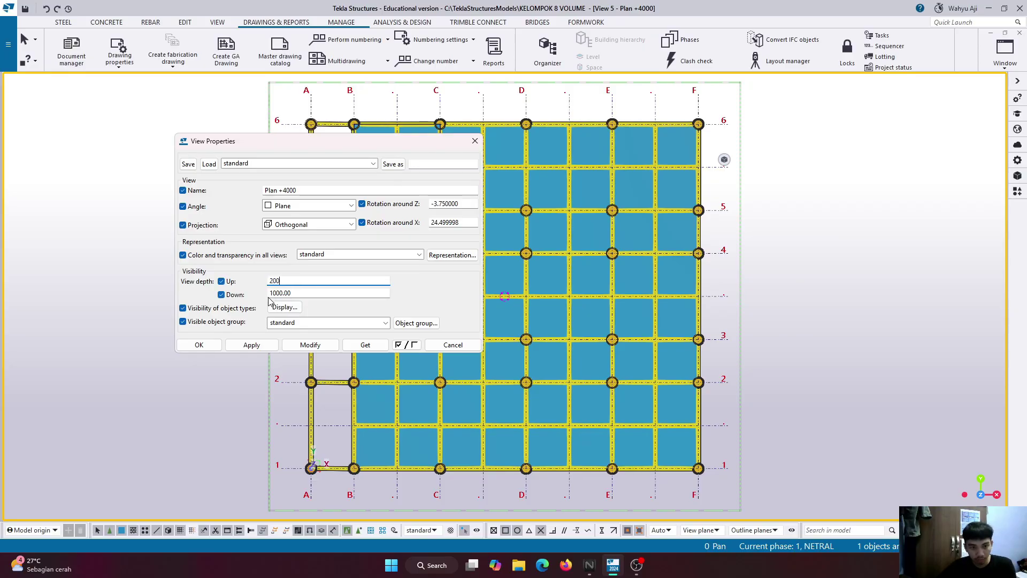
text(0)
double_click(302, 294)
text(20)
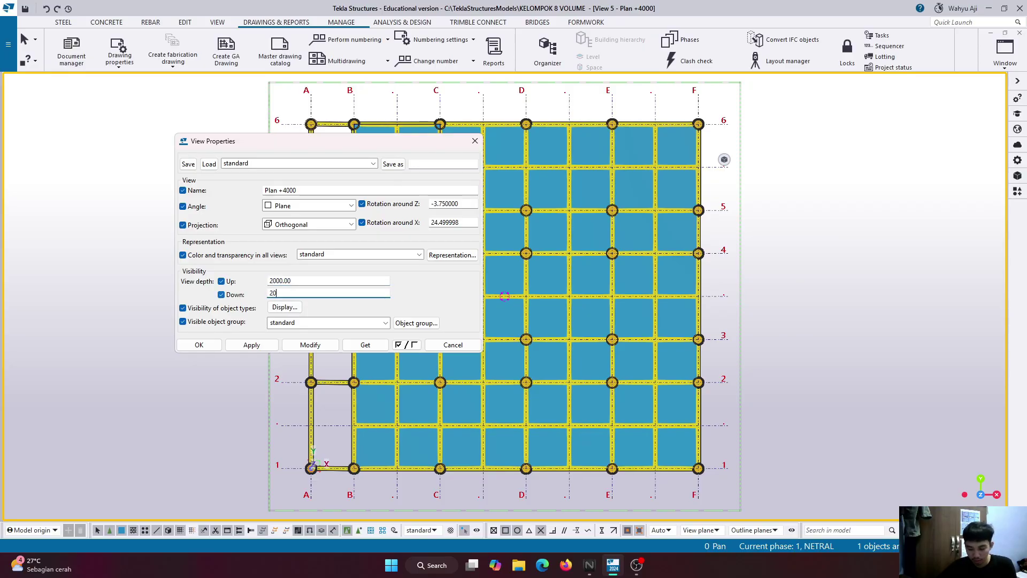
click(311, 345)
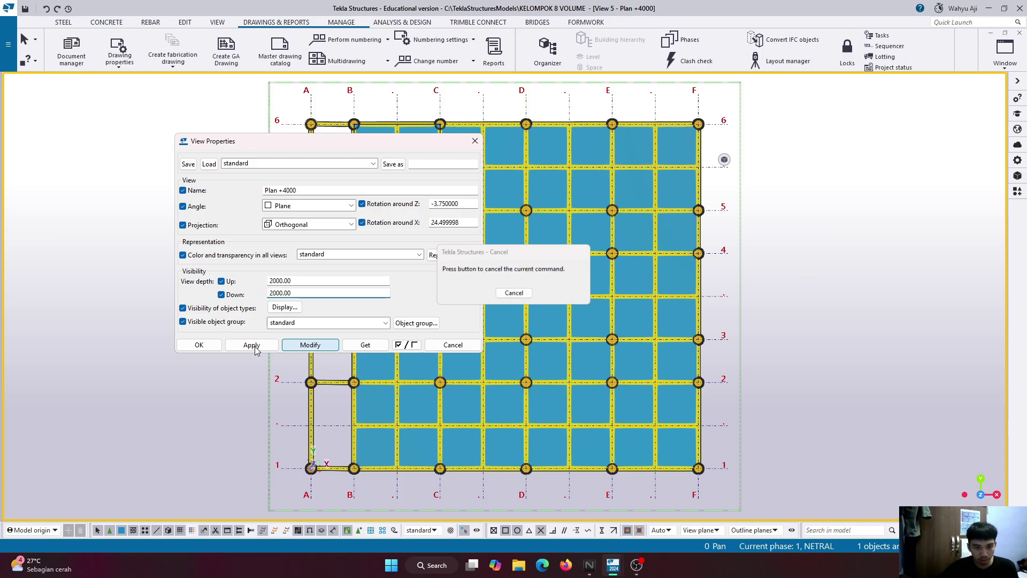
click(199, 346)
Create another general arrangement drawing from the Plan +4000 view and have it open on creation.
click(226, 51)
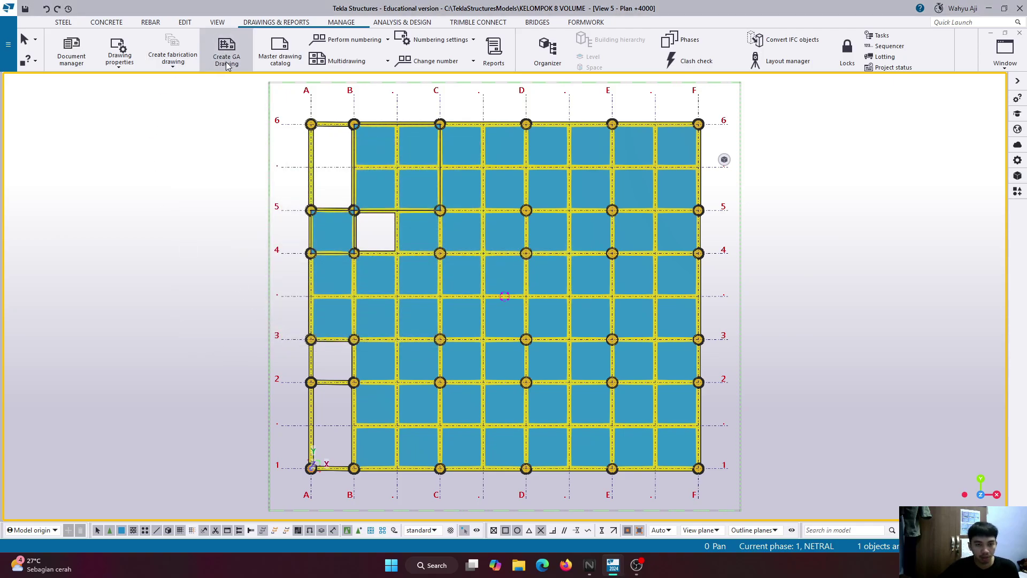
click(75, 264)
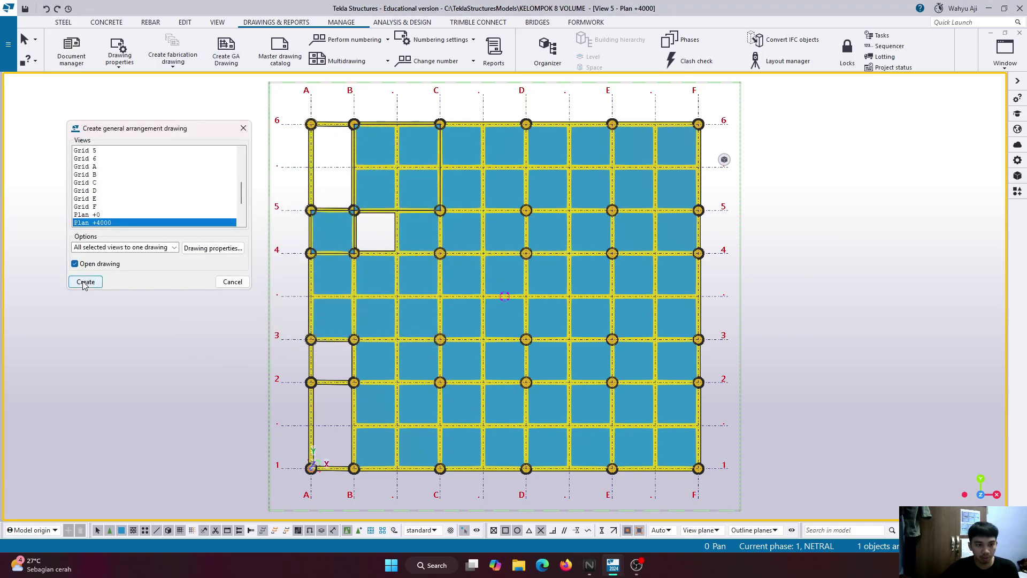
click(85, 282)
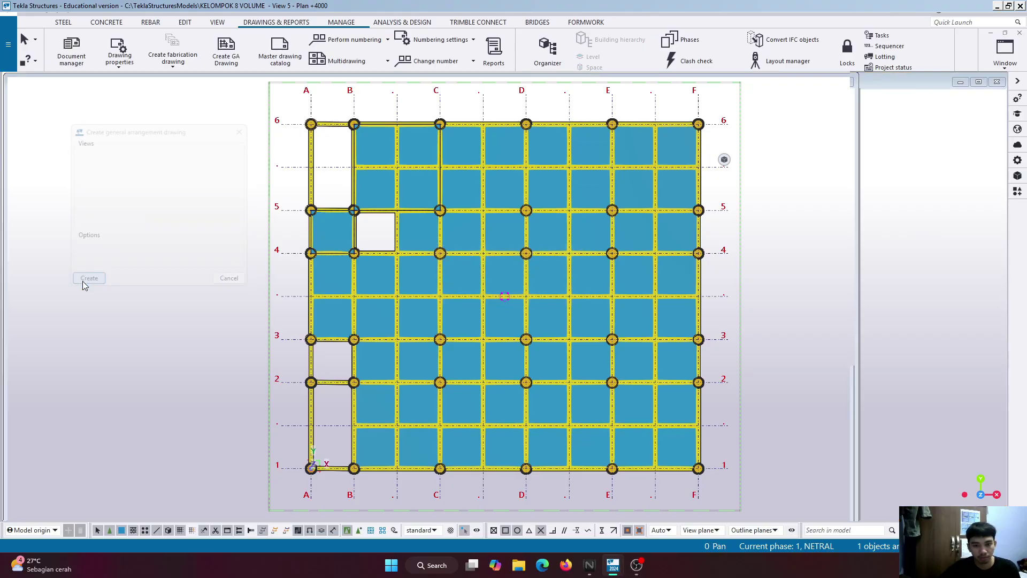
Load the Beam preset into the drawing's part properties, modify the drawing with it, and accept the general arrangement drawing properties.
scroll(224, 265, up, 4)
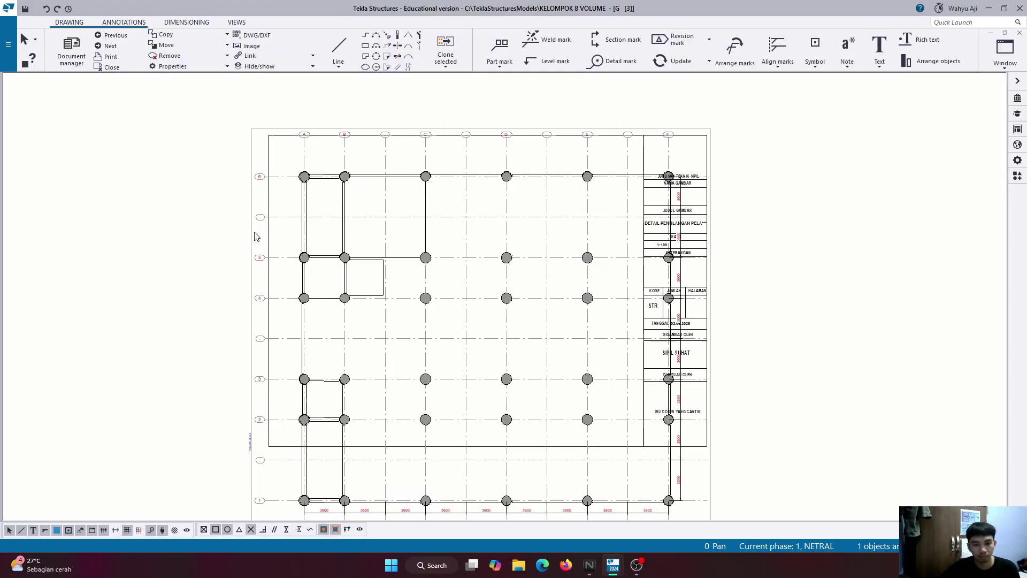
scroll(299, 257, down, 3)
scroll(294, 241, up, 4)
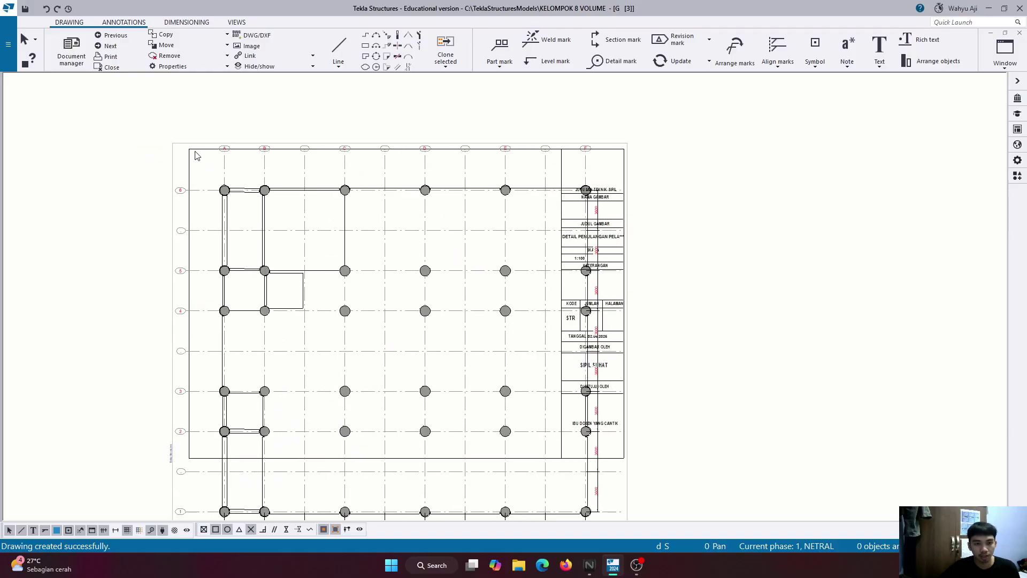
double_click(196, 156)
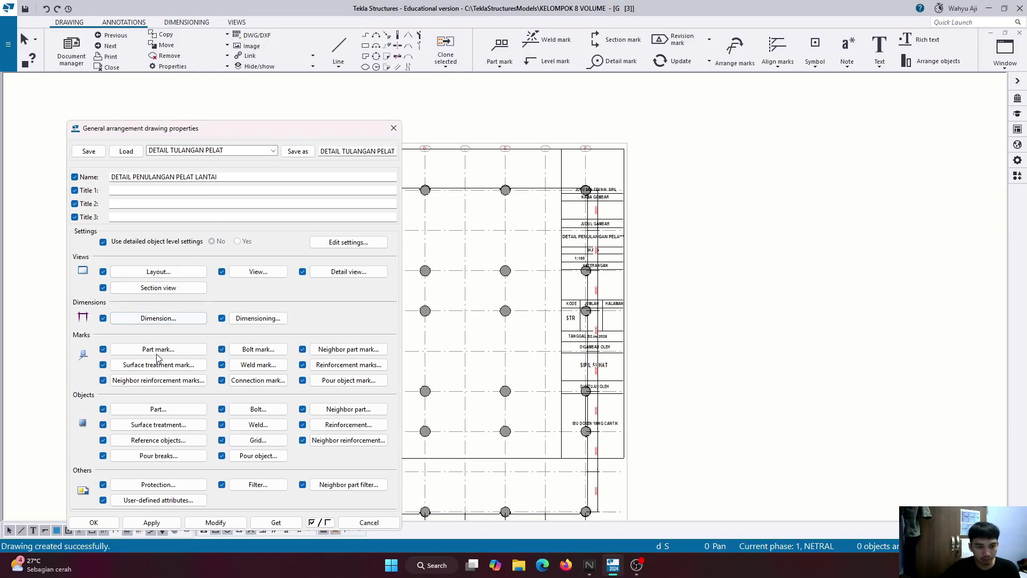
click(159, 410)
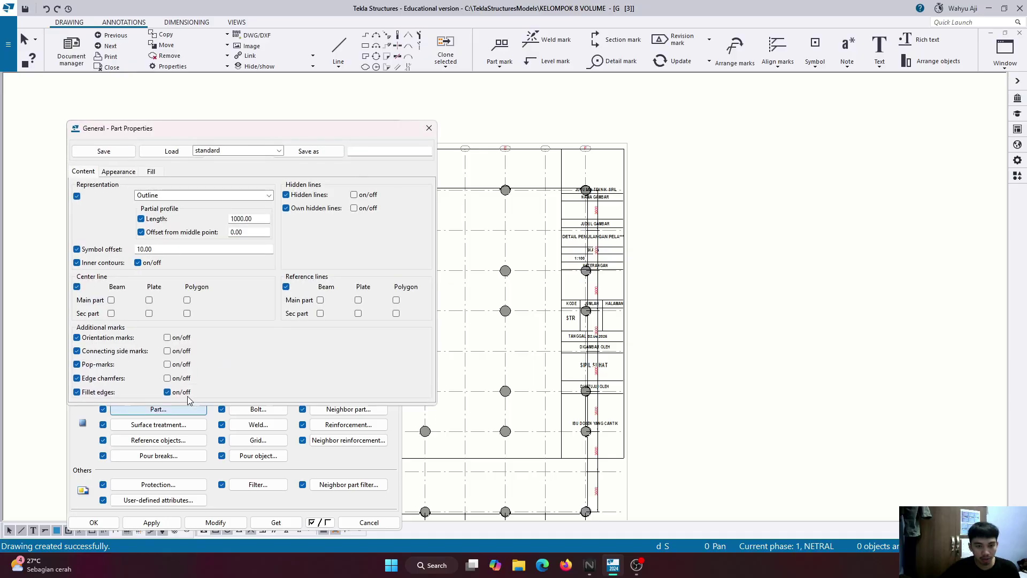
click(249, 152)
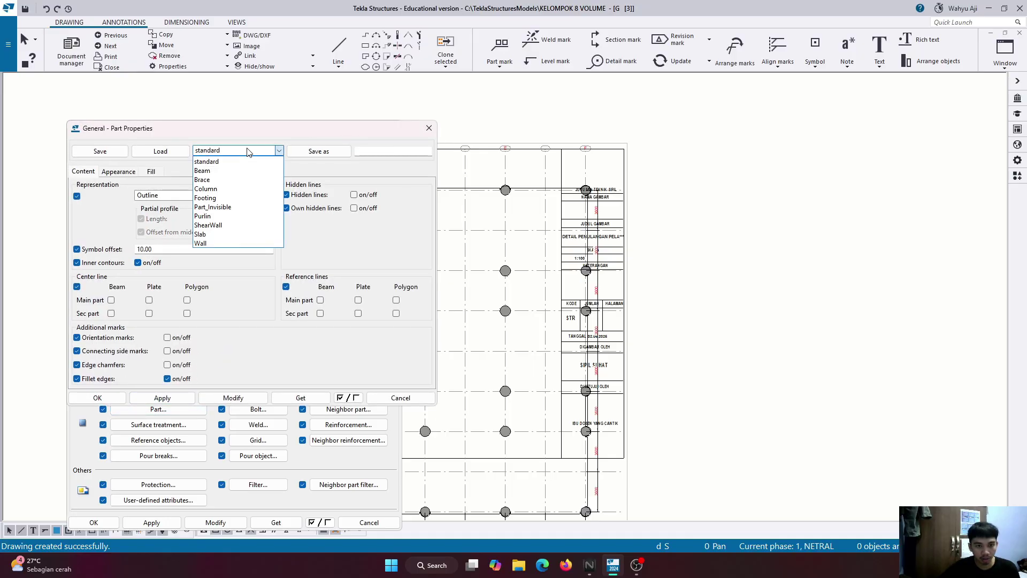
click(232, 171)
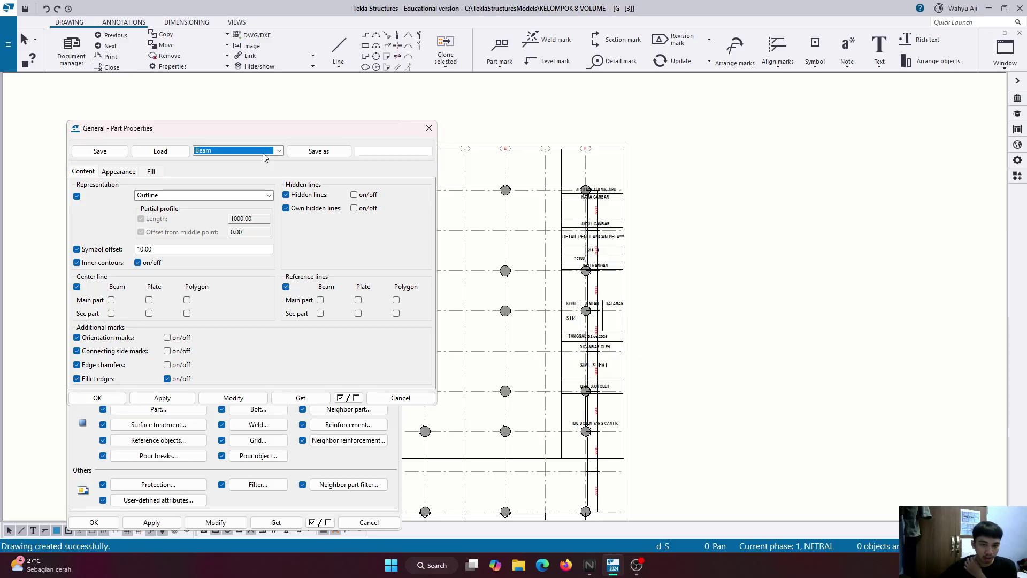
click(171, 154)
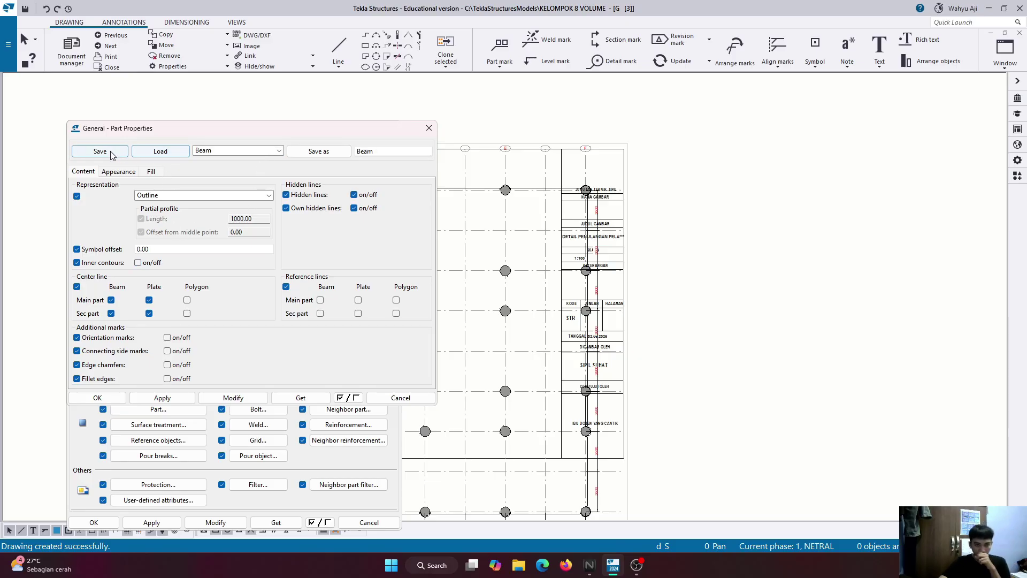
click(234, 398)
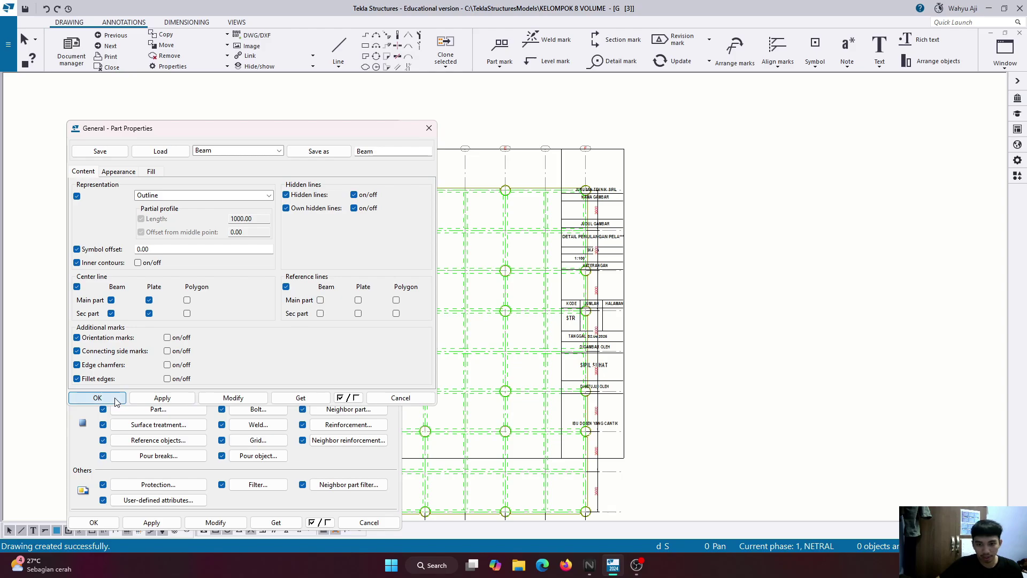
click(97, 398)
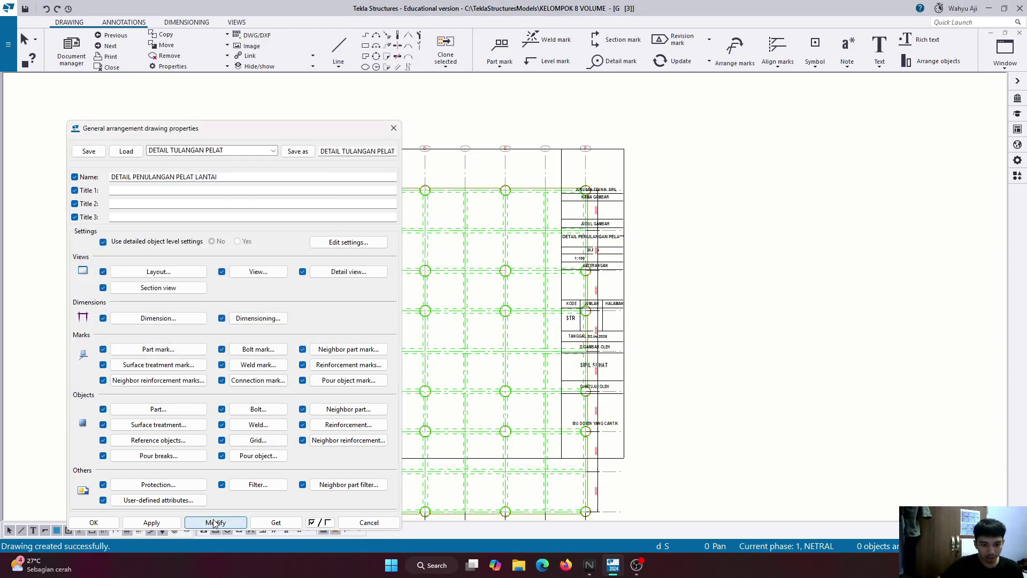
click(96, 523)
Examine the beam and column linework across the floor plan and where it overlaps the title block.
scroll(454, 264, up, 5)
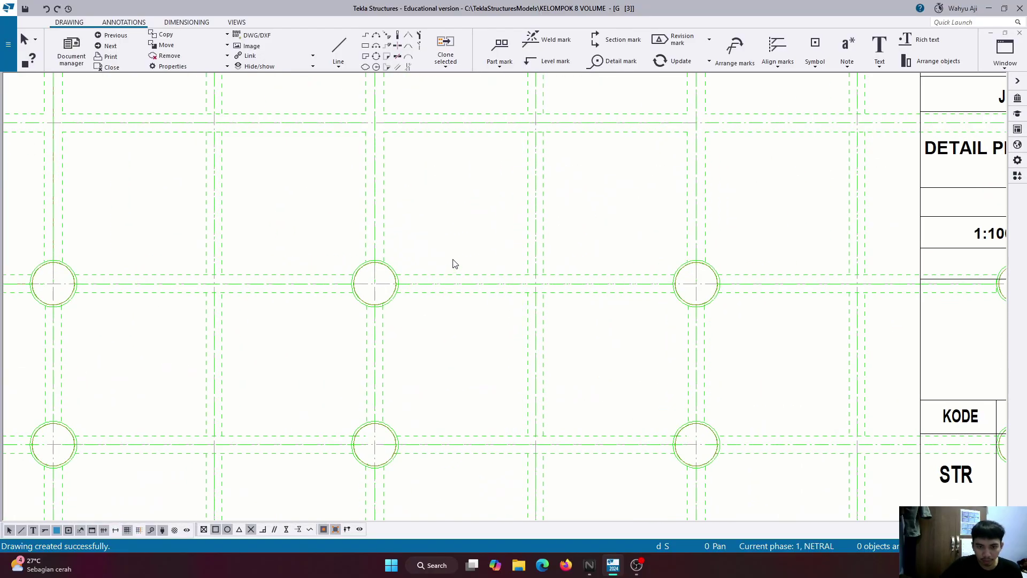
click(453, 293)
scroll(457, 289, up, 4)
scroll(426, 308, down, 10)
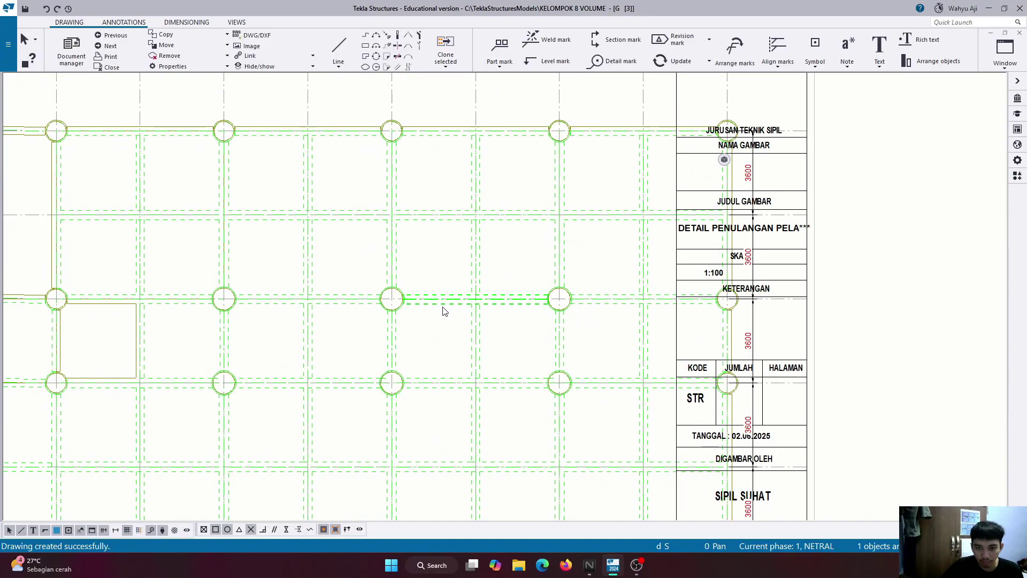
scroll(444, 311, down, 5)
click(849, 252)
scroll(560, 178, up, 6)
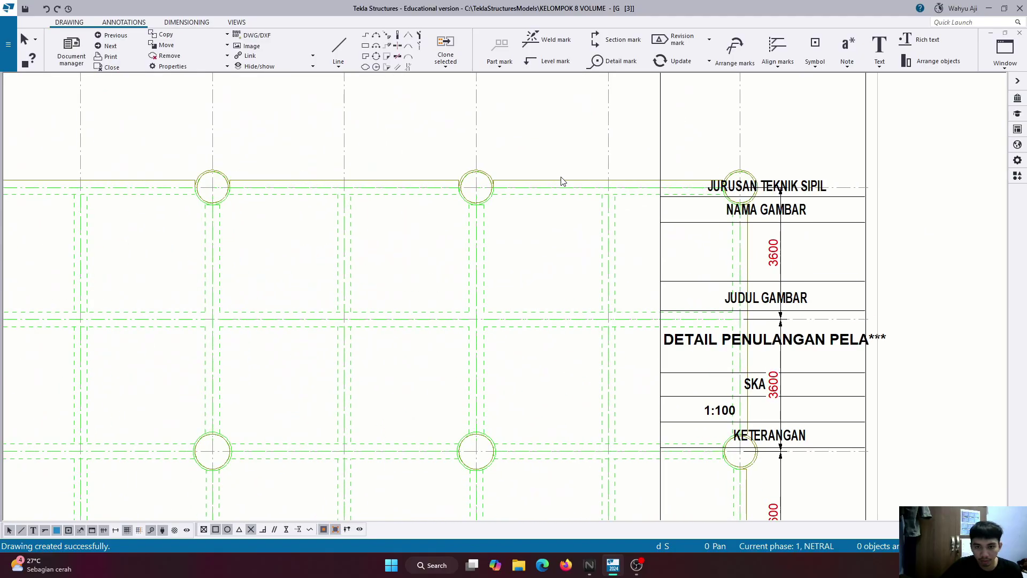
scroll(561, 181, up, 3)
scroll(617, 339, down, 7)
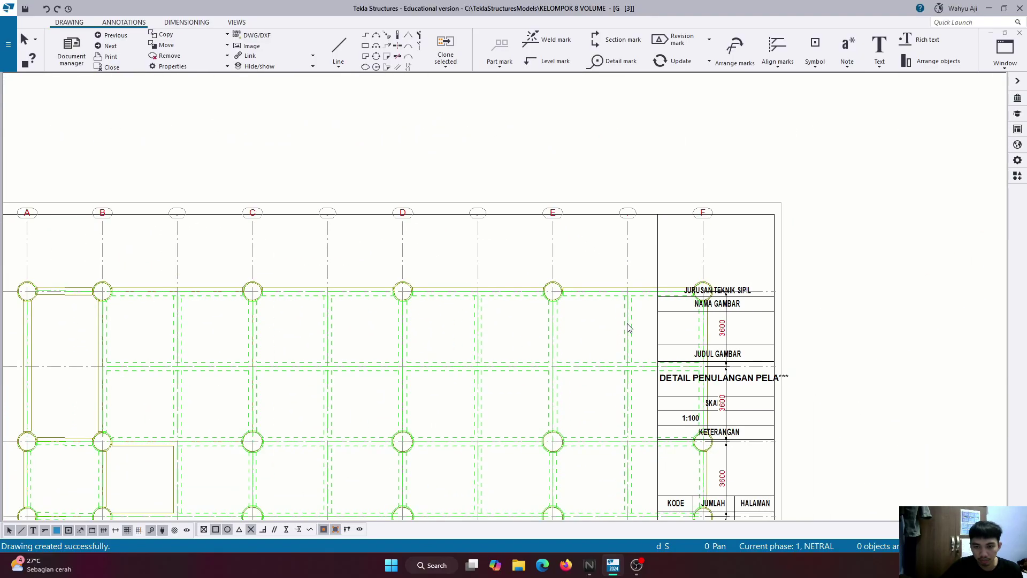
Examine the linework around the grid E column and the part properties of the adjoining perimeter beam.
scroll(556, 294, up, 3)
scroll(475, 298, up, 4)
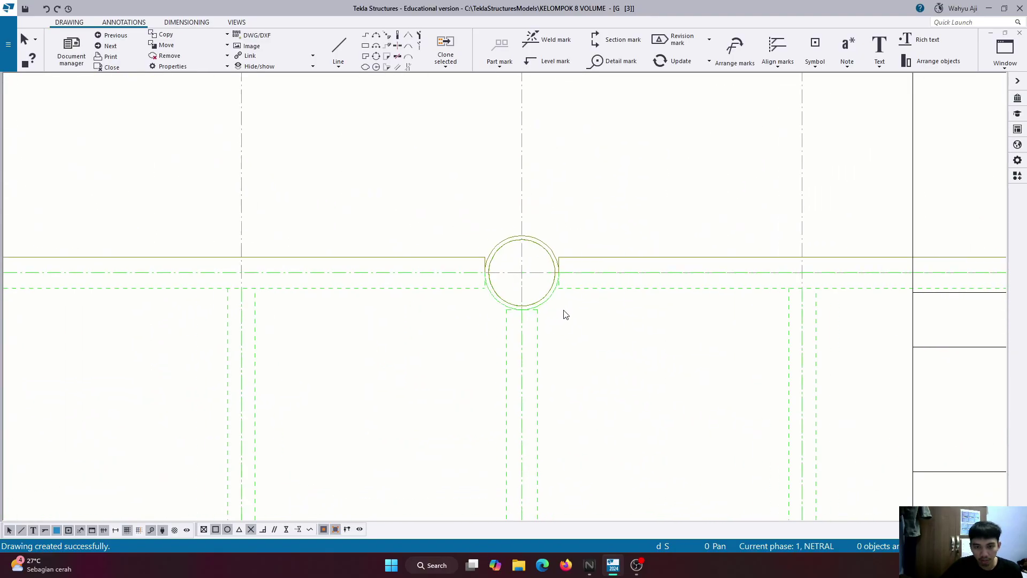
scroll(432, 287, down, 3)
scroll(536, 301, up, 2)
scroll(536, 300, up, 5)
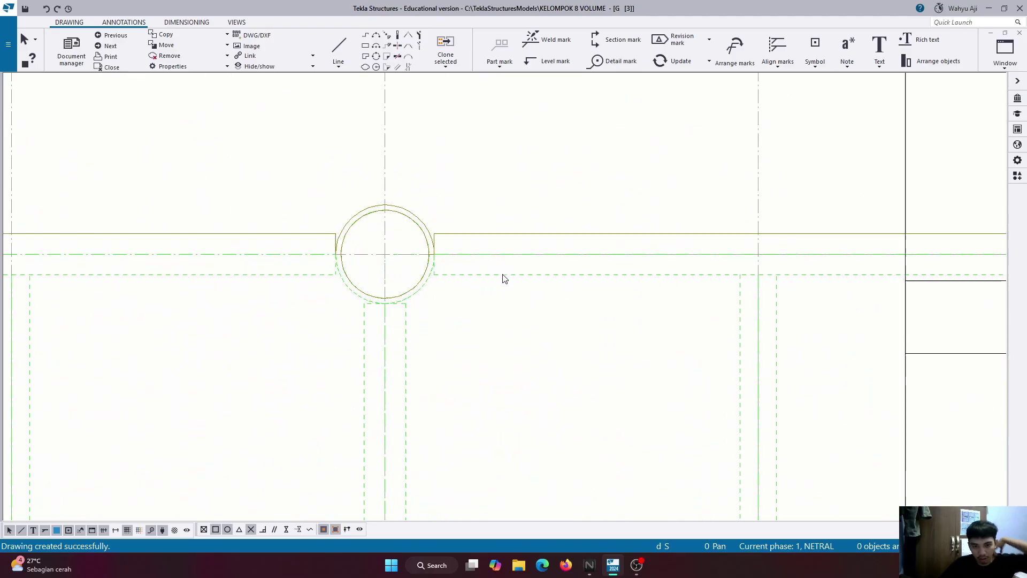
double_click(471, 277)
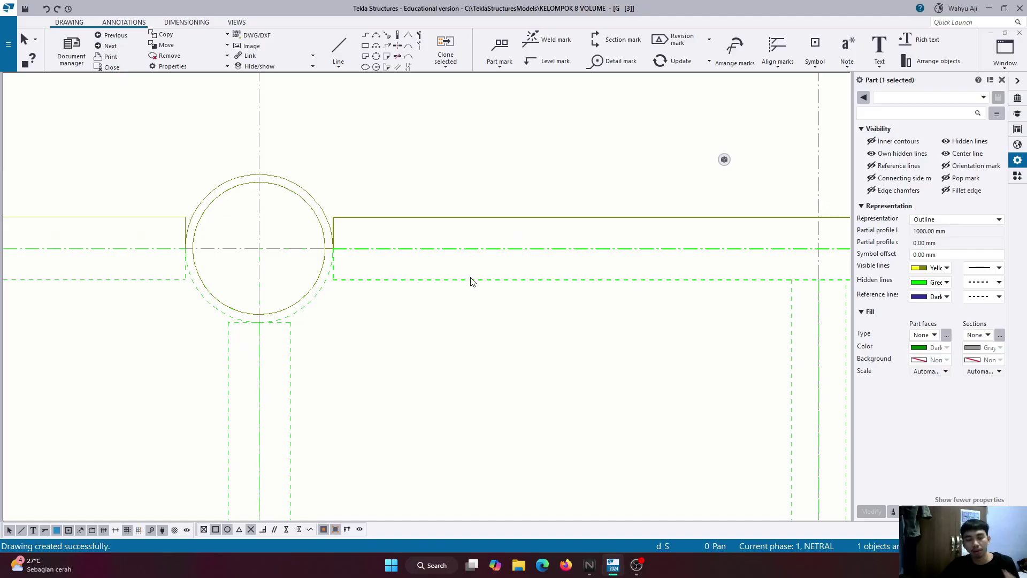
scroll(472, 282, down, 5)
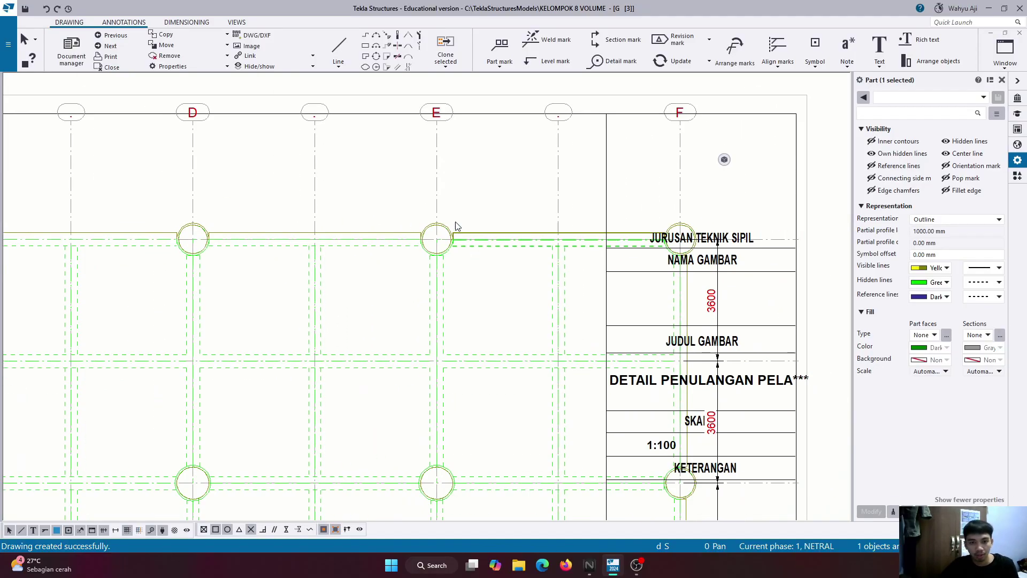
scroll(456, 226, down, 1)
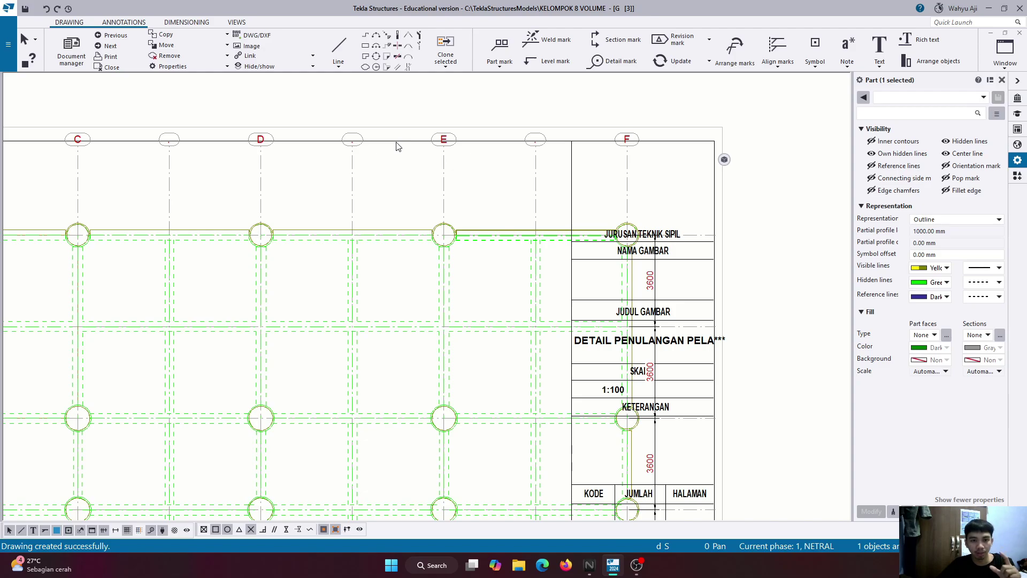
Open the general arrangement drawing properties and select the secondary beam between grids D and E in the plan.
double_click(396, 146)
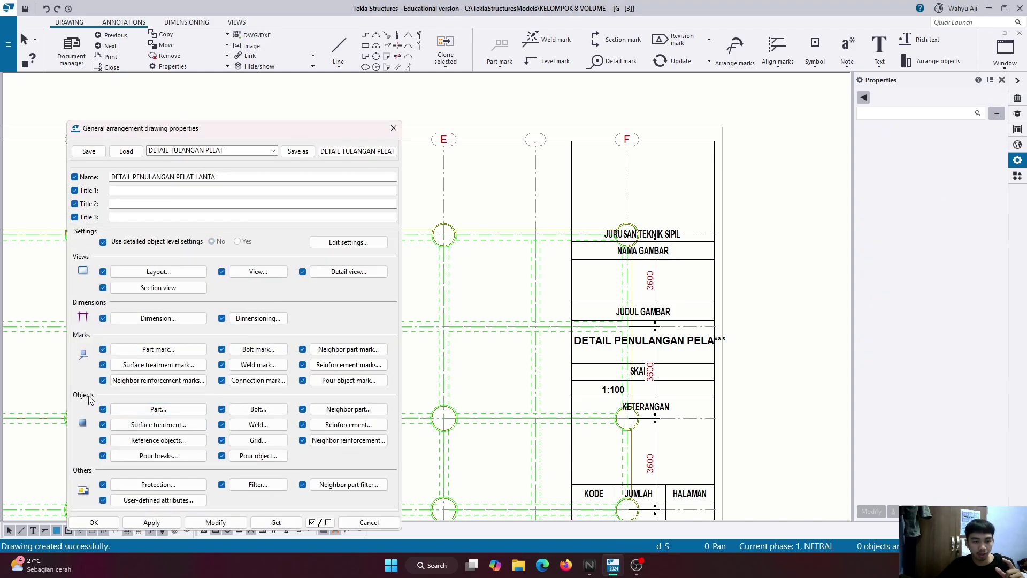
click(130, 411)
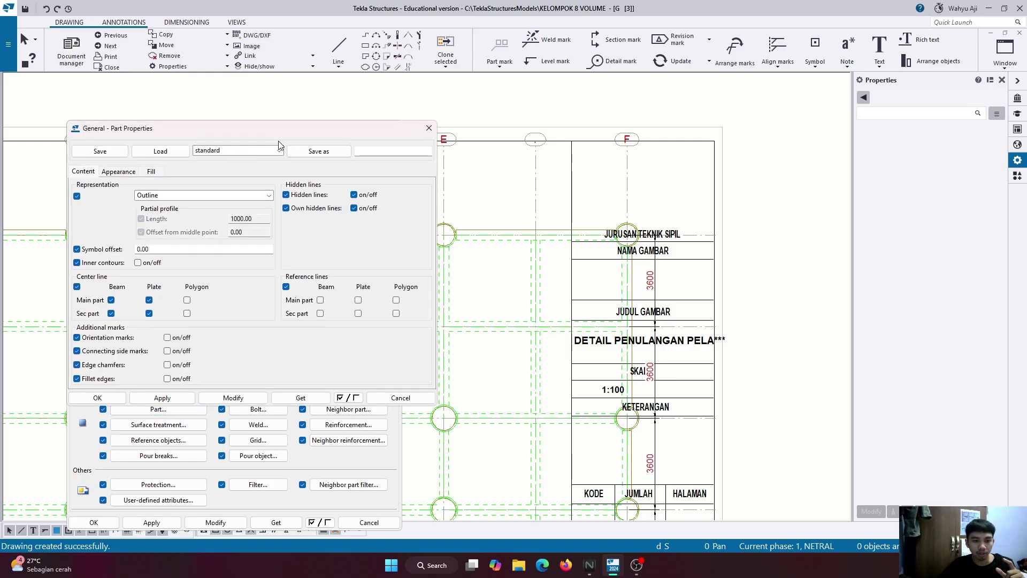
click(429, 128)
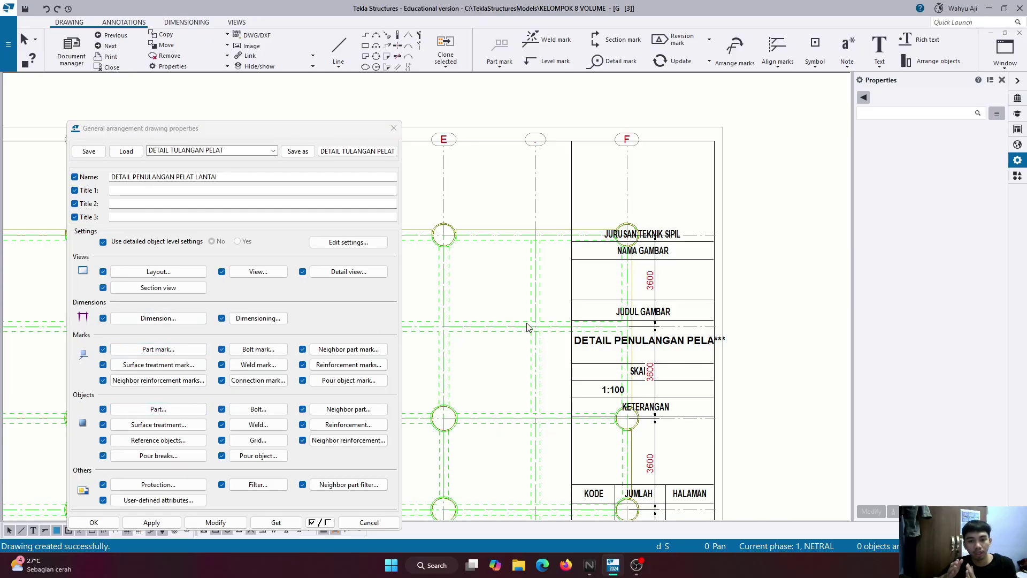
drag(375, 131, 284, 140)
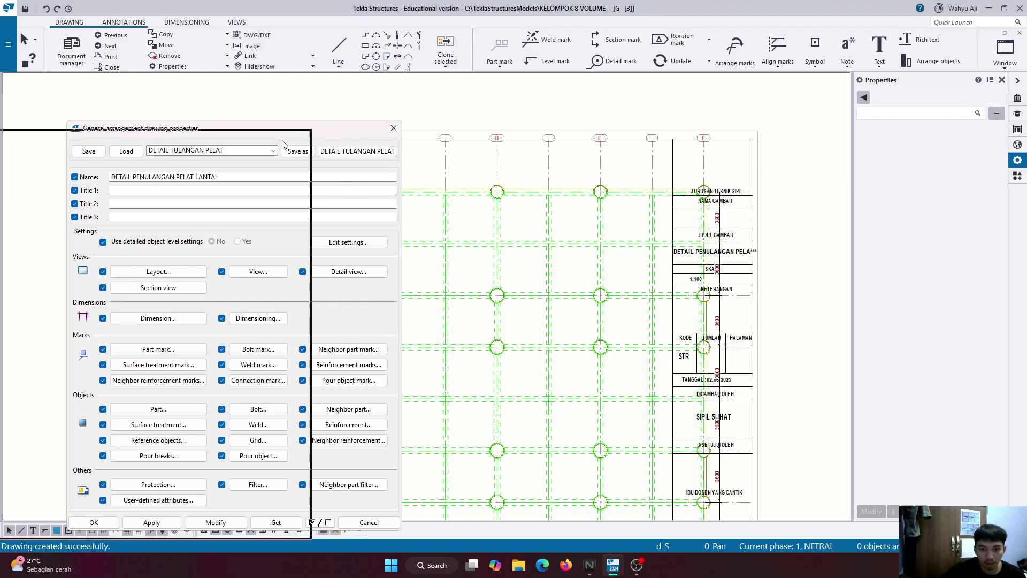
scroll(509, 228, up, 3)
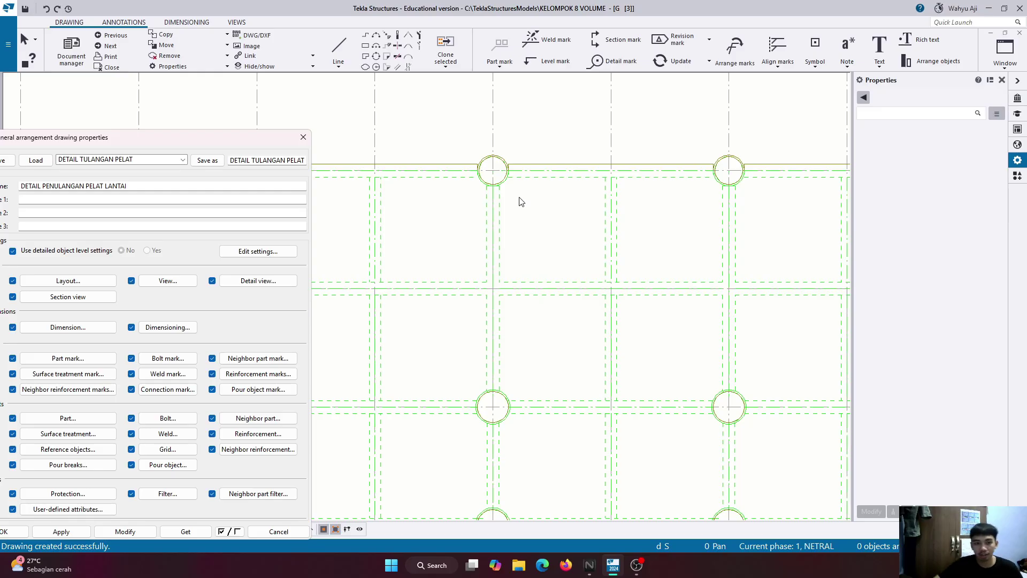
drag(239, 142, 422, 104)
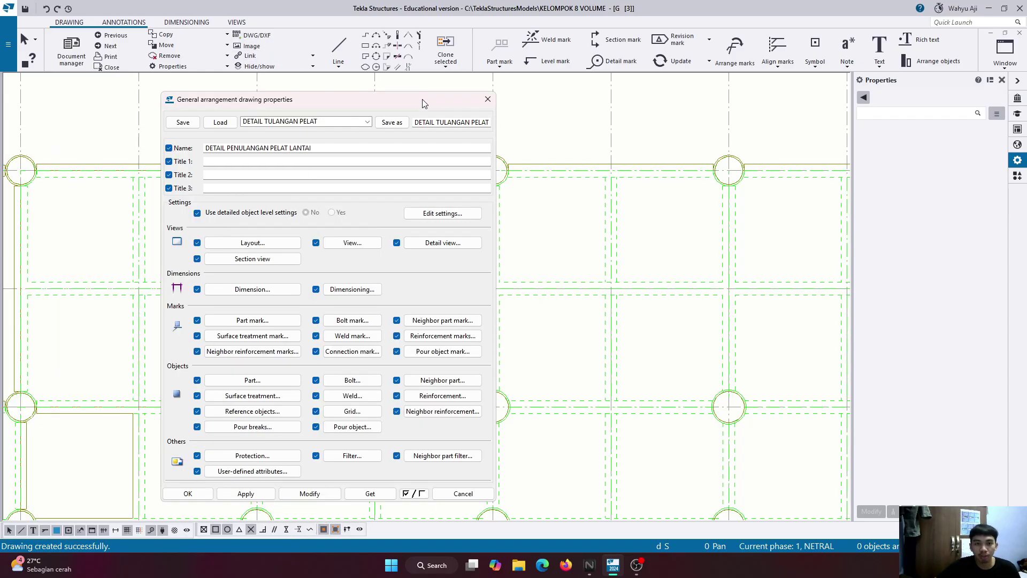
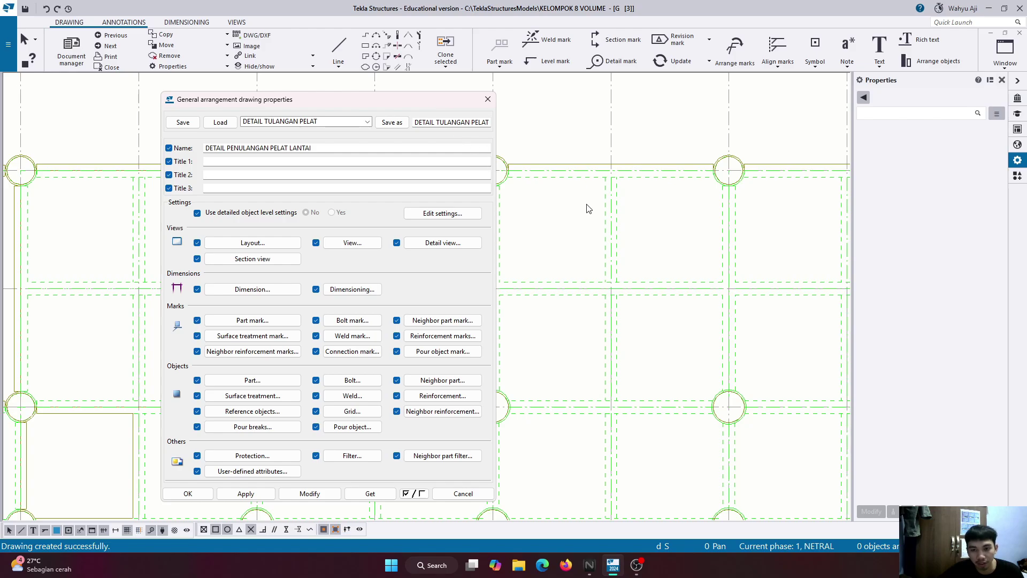
click(618, 195)
click(624, 202)
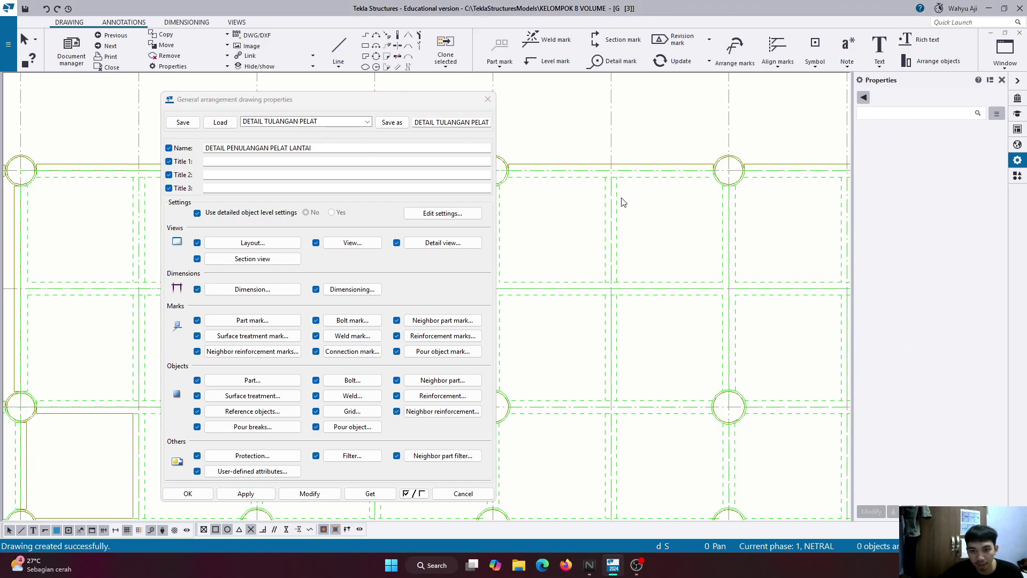
click(619, 202)
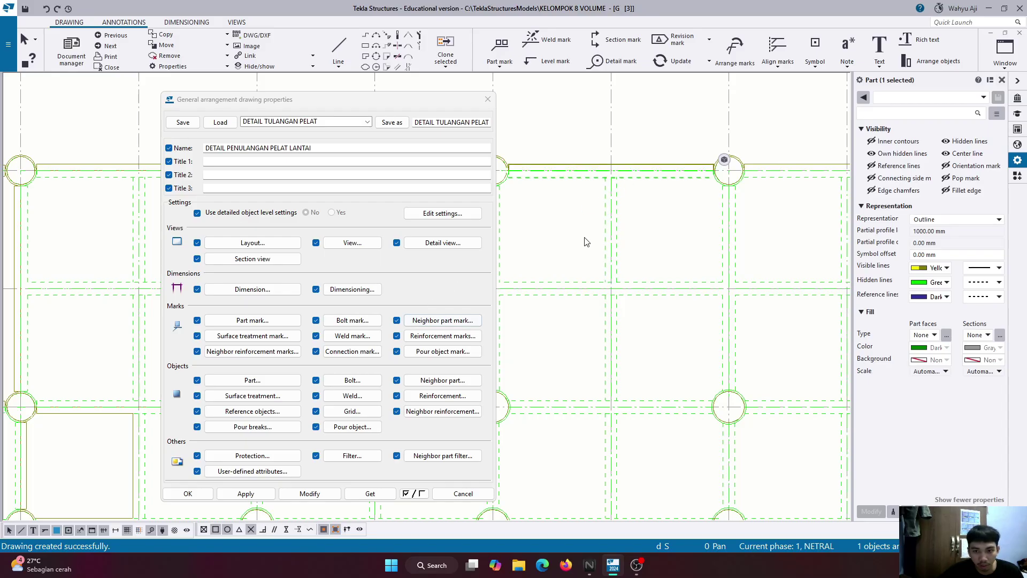
In the drawing's part properties, set the hidden and center lines to black with the CONTINUOUS line type.
click(257, 383)
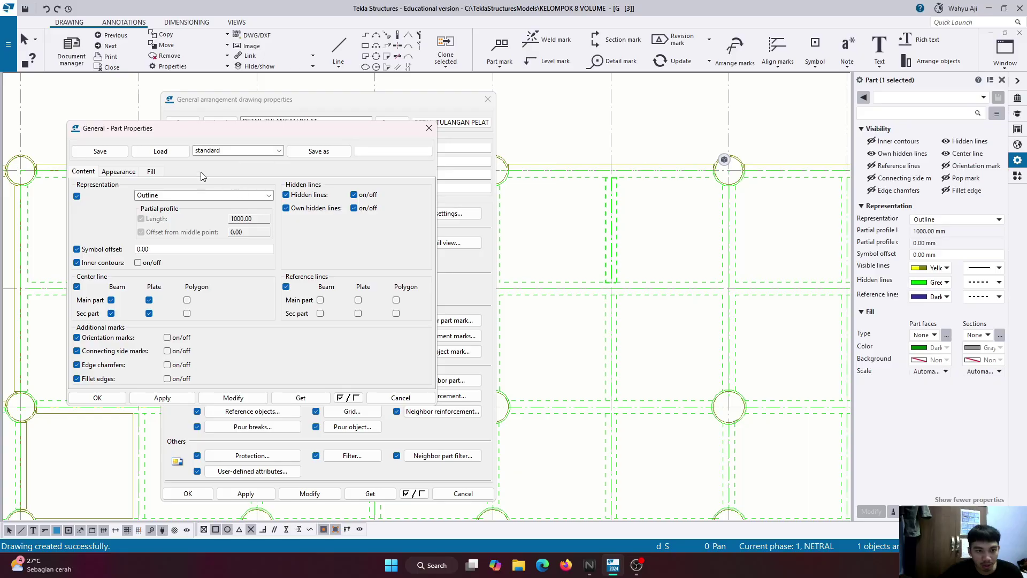
click(119, 172)
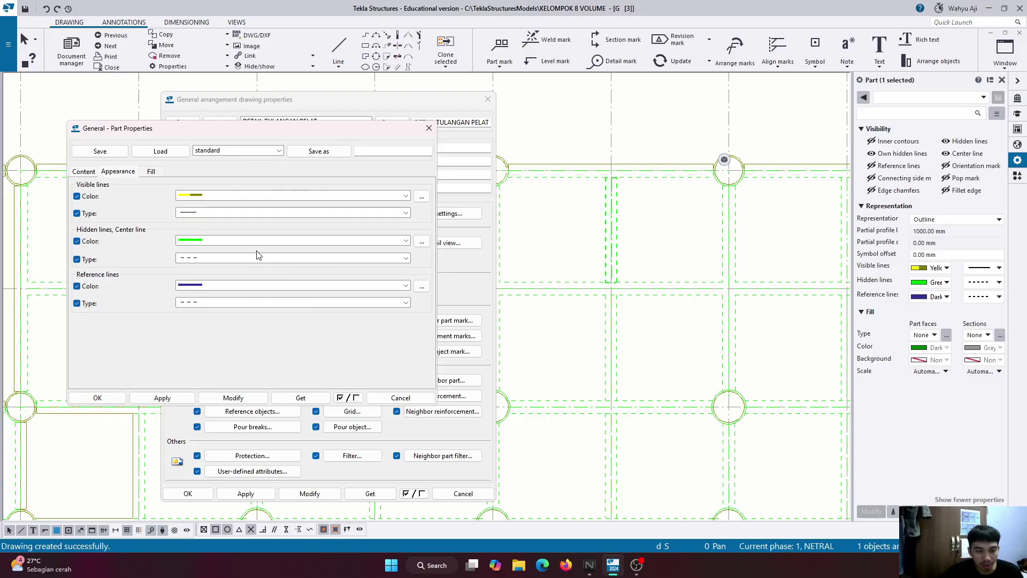
click(394, 241)
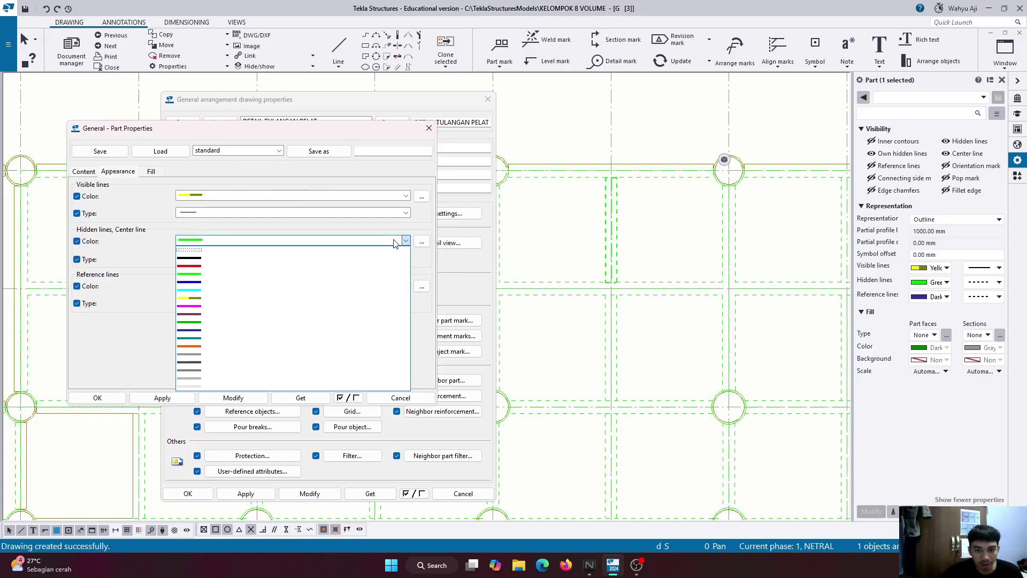
click(214, 265)
click(293, 259)
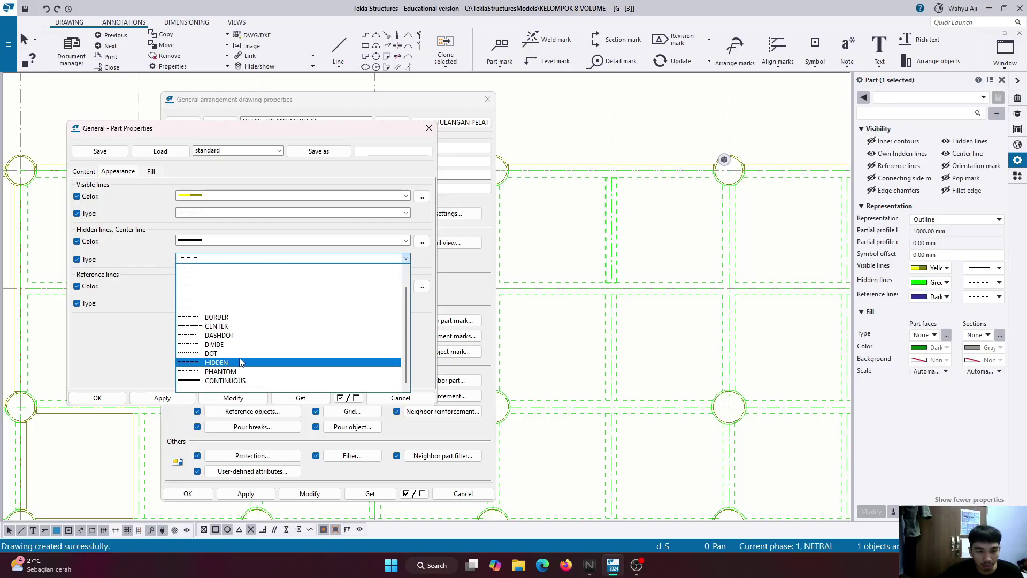
click(239, 381)
Set the part reference lines to black with the CONTINUOUS type, modify the drawing with these part properties and accept them.
click(344, 286)
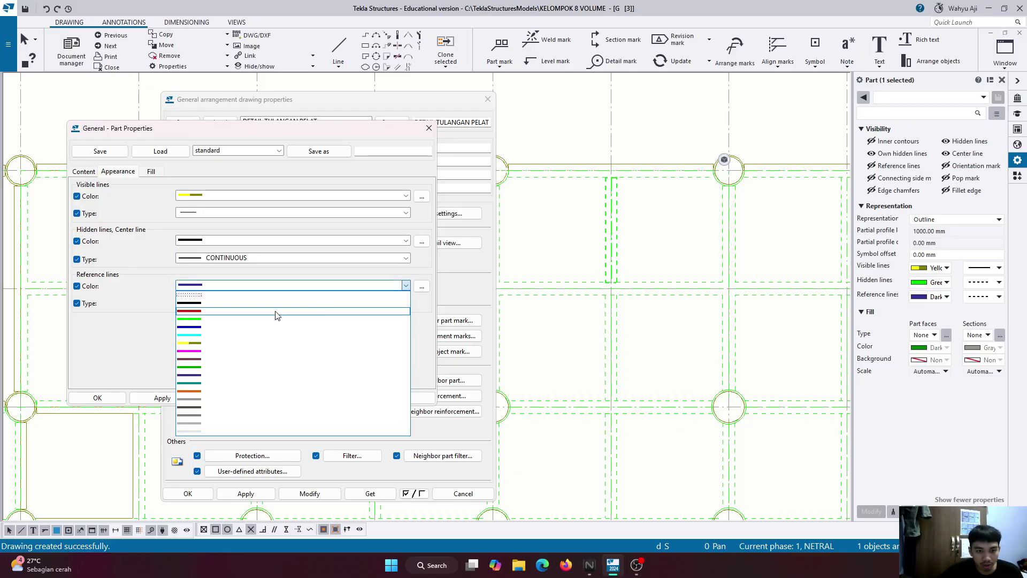
click(259, 307)
click(249, 304)
scroll(249, 342, down, 3)
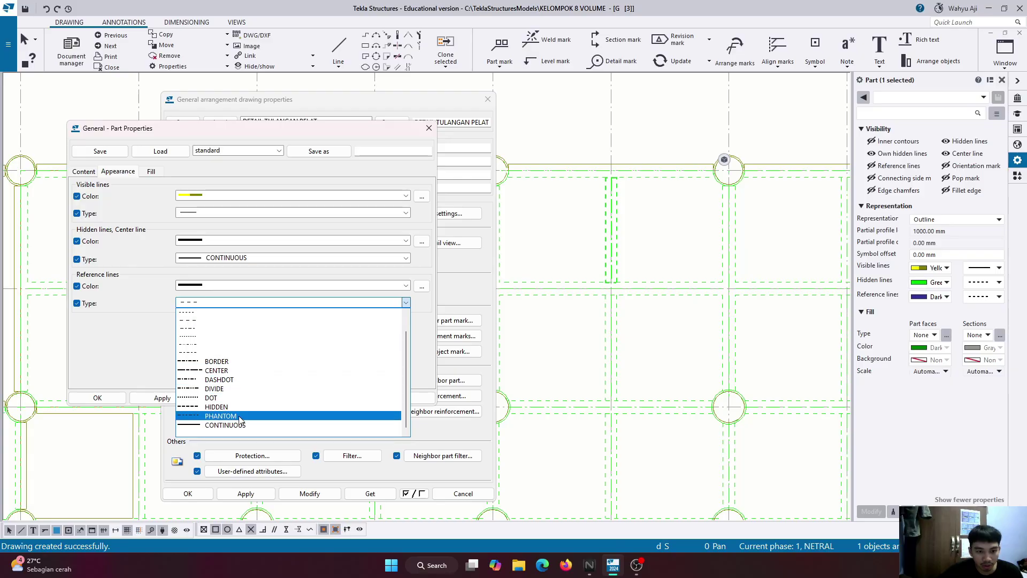
click(239, 420)
click(233, 398)
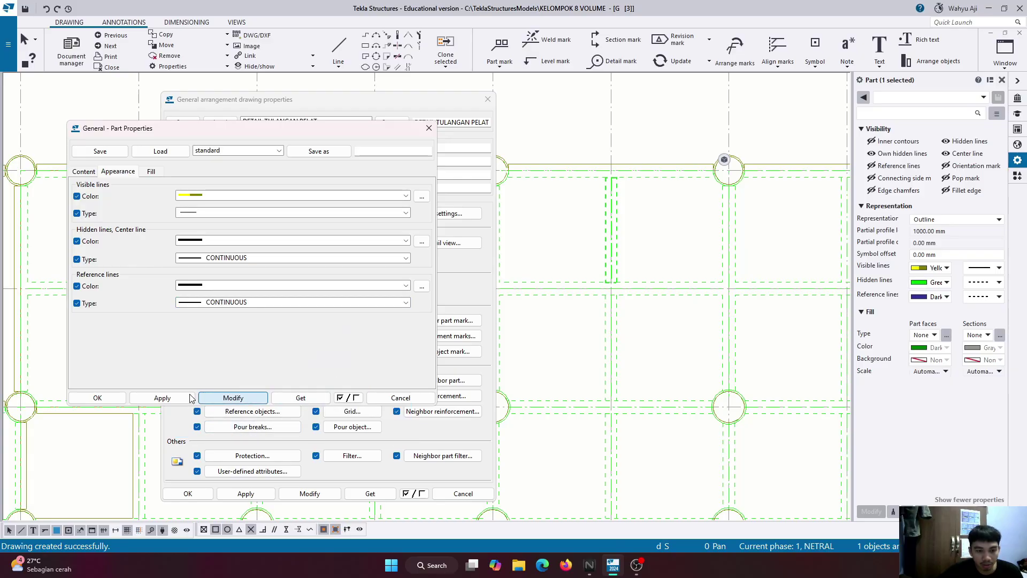
click(98, 398)
Clear the beam selection, then modify the drawing with the general arrangement drawing properties, apply and accept them.
scroll(583, 321, down, 4)
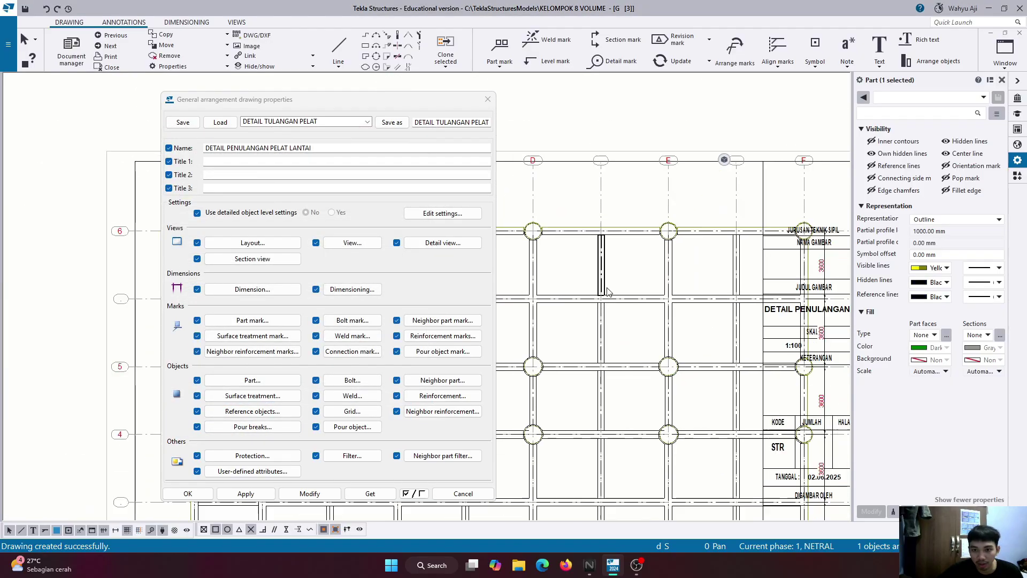
click(624, 230)
scroll(639, 334, up, 2)
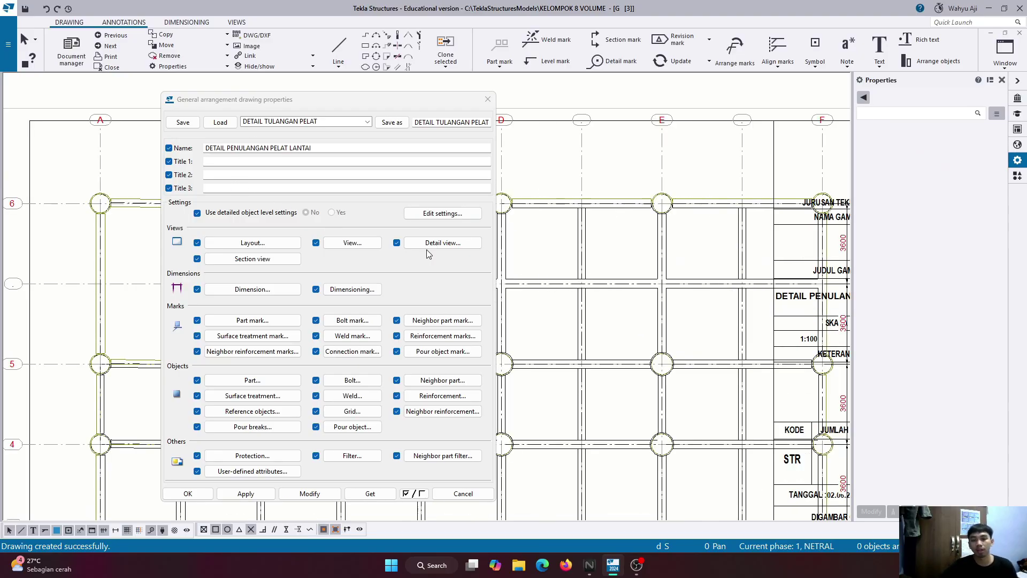
scroll(654, 397, down, 3)
scroll(602, 400, up, 1)
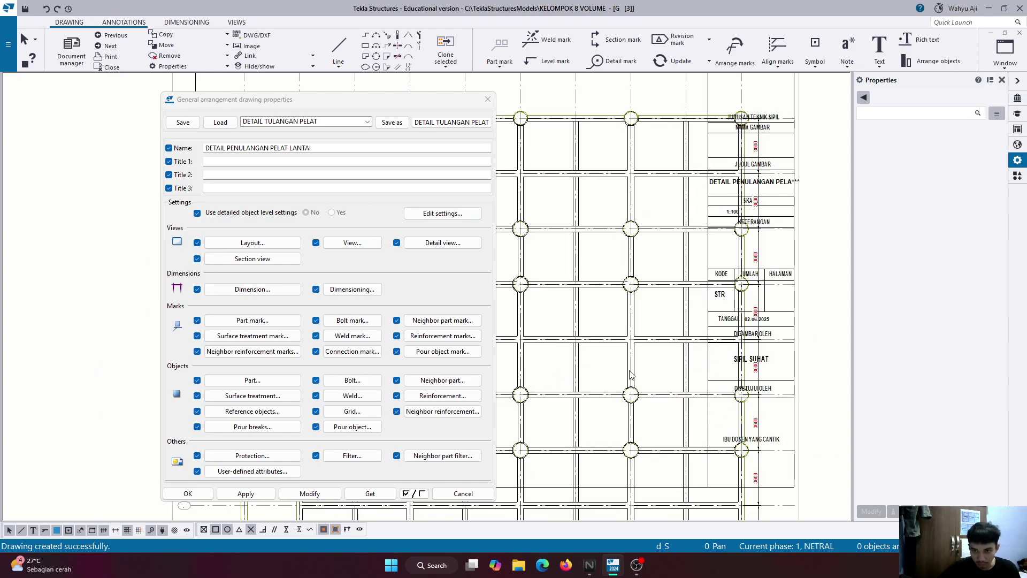
scroll(628, 369, down, 1)
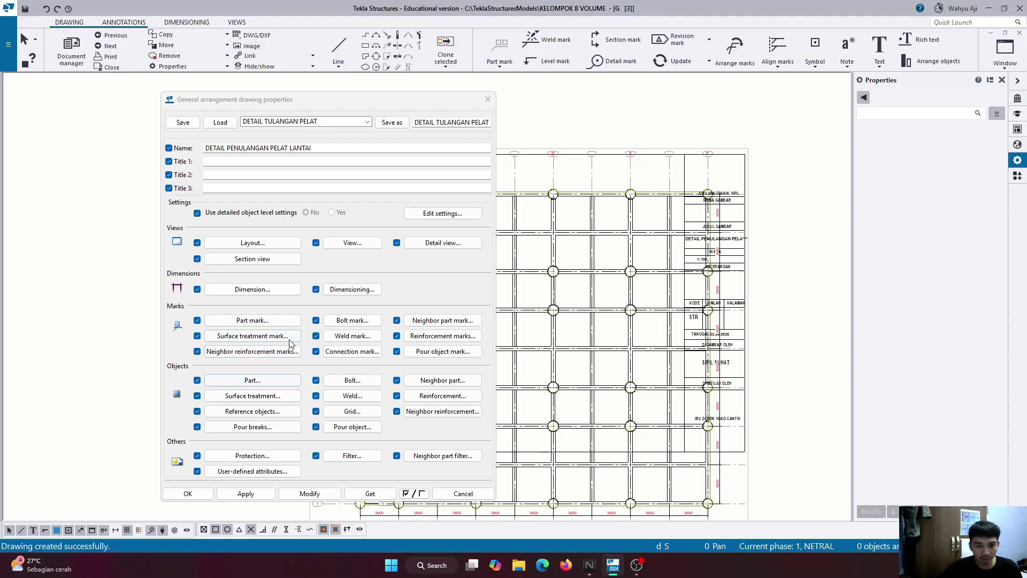
click(310, 493)
click(246, 497)
click(199, 493)
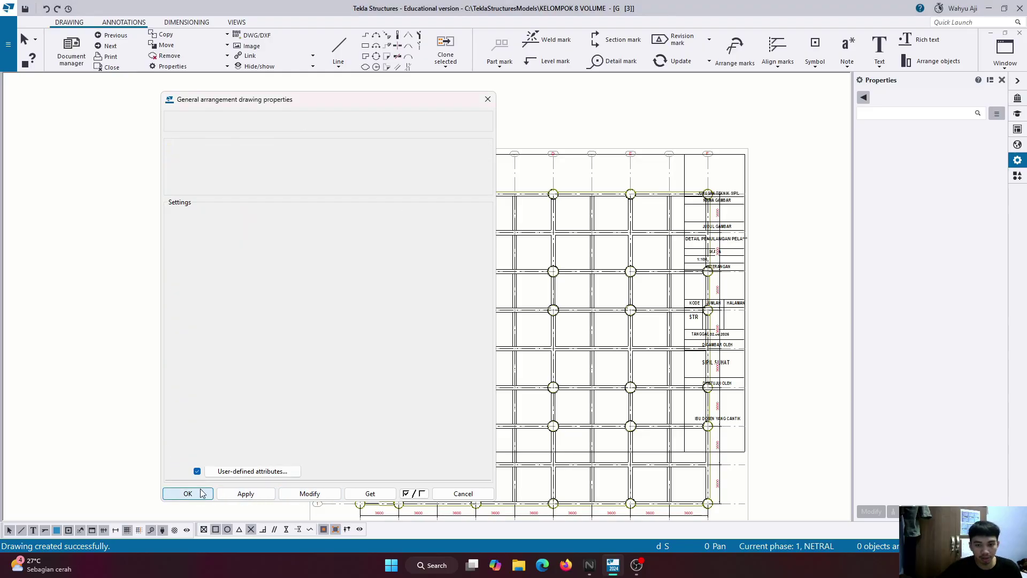
Set the Plan +4000 drawing view's scale to 1/150 and modify the view.
scroll(637, 178, up, 4)
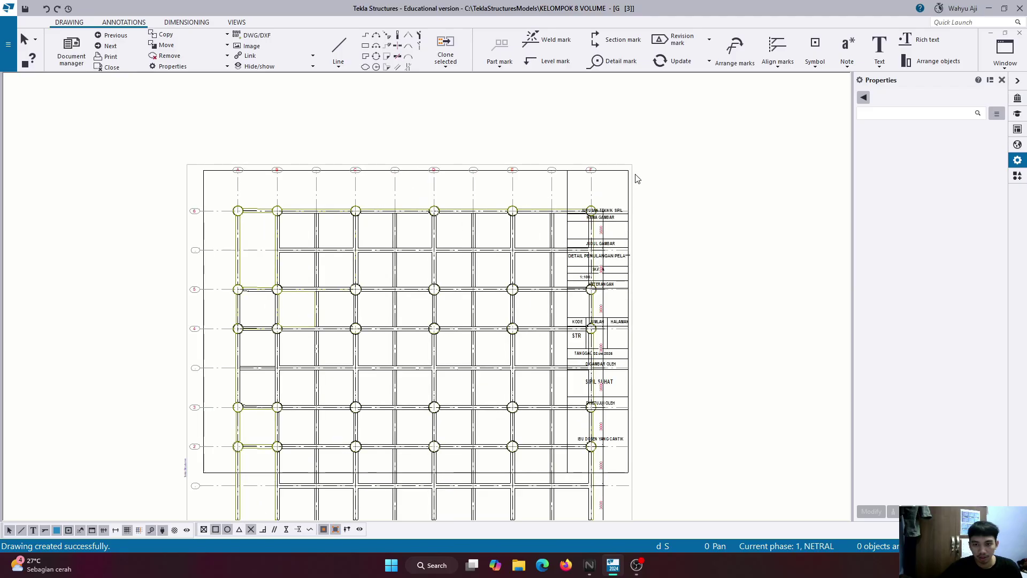
click(632, 172)
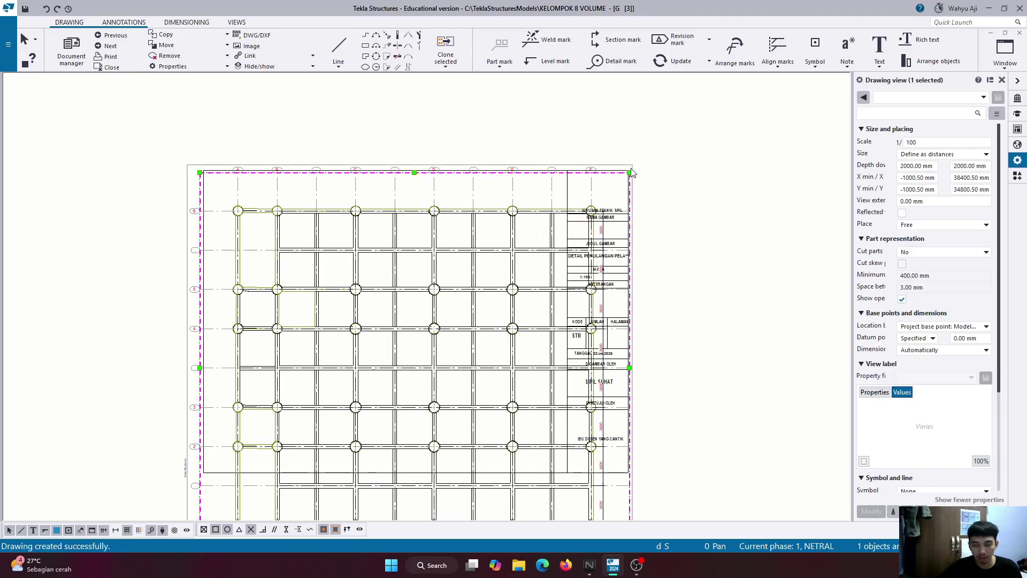
scroll(687, 160, down, 2)
click(922, 143)
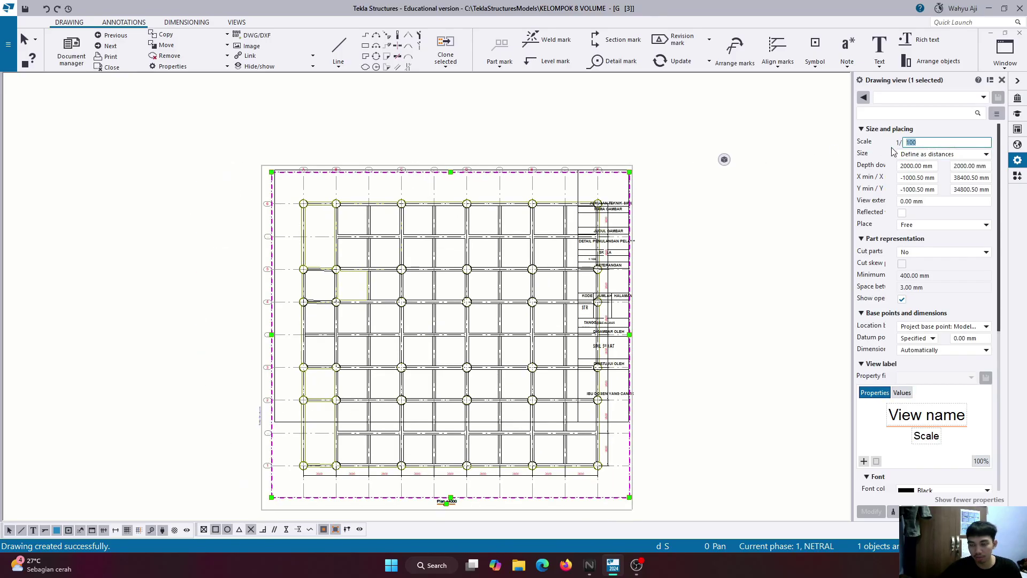
text(1)
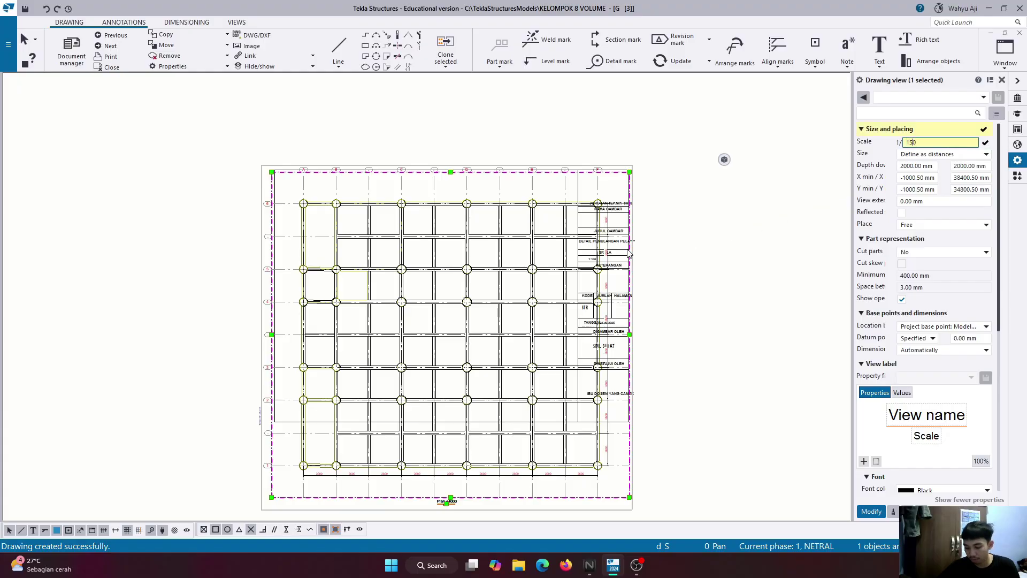
click(870, 512)
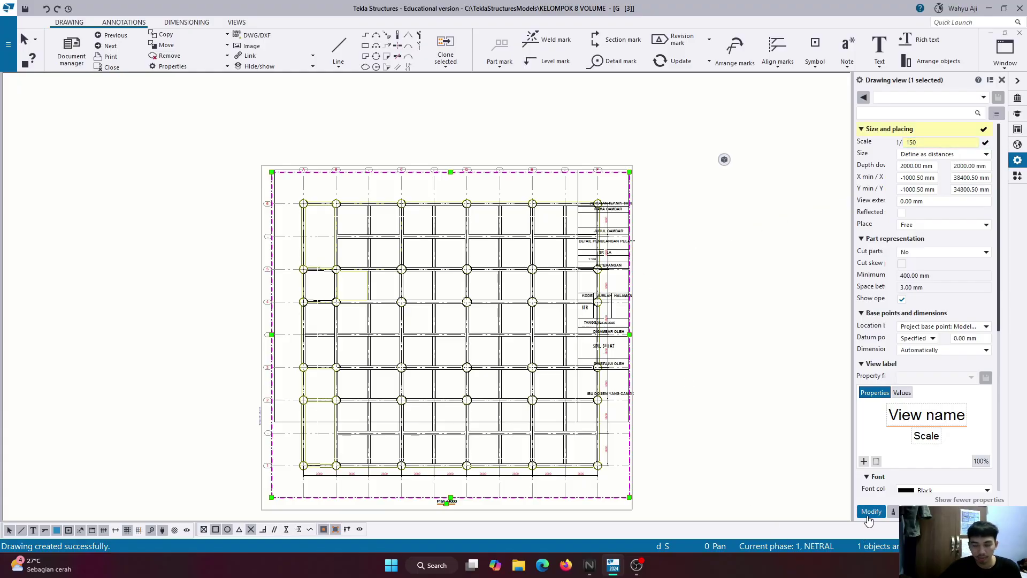
Move the Plan +4000 view up inside the sheet frame, beside the title block, and deselect it.
scroll(576, 412, up, 3)
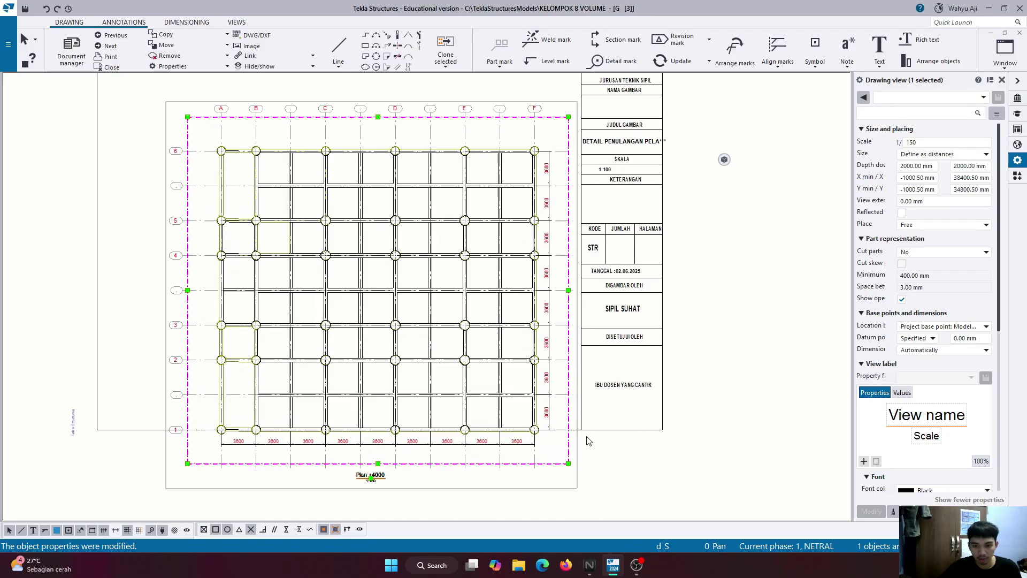
drag(577, 449, 543, 384)
scroll(562, 444, down, 2)
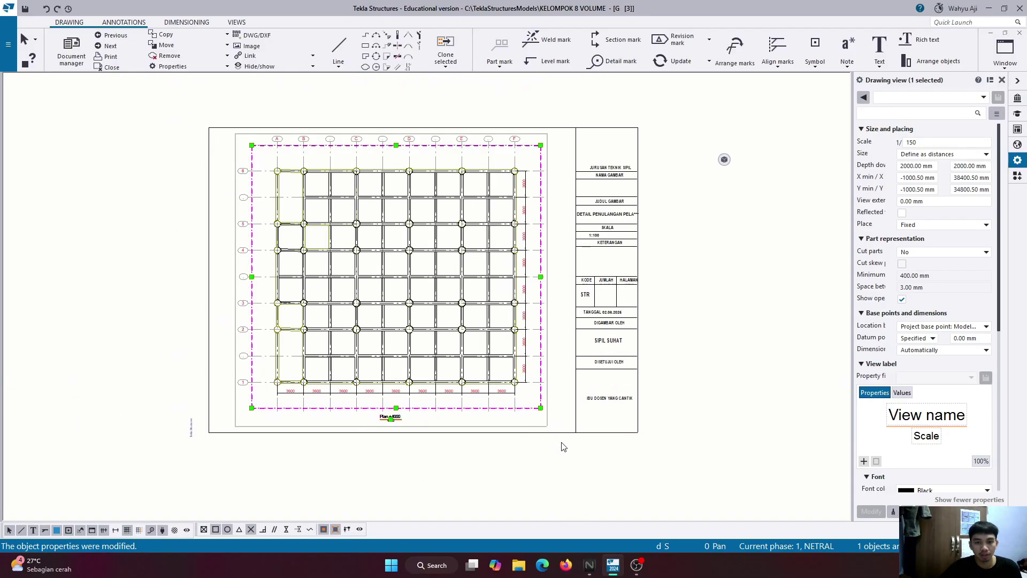
click(653, 342)
scroll(376, 455, up, 2)
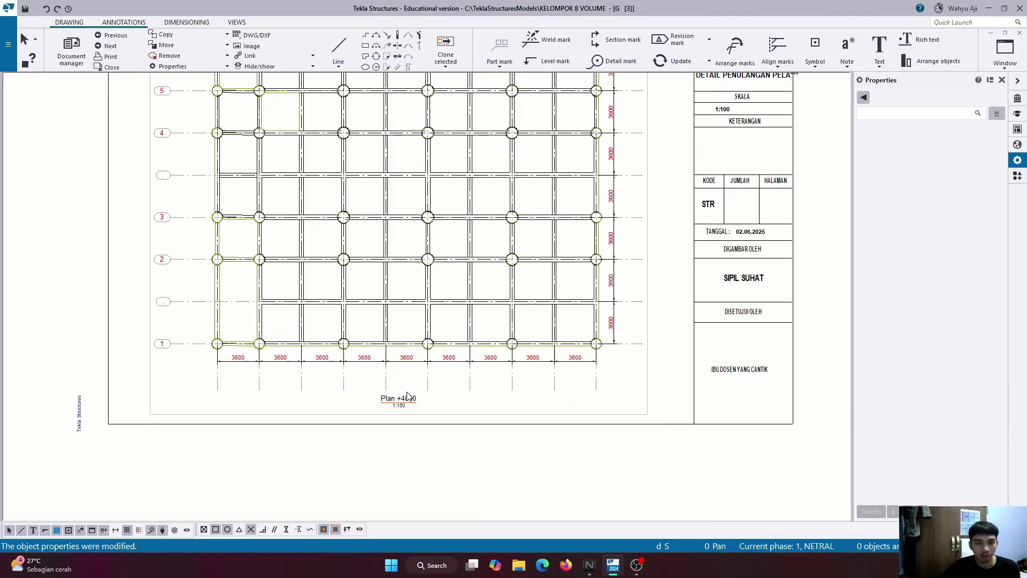
Review the Plan +4000 view properties and the general arrangement drawing properties, and inspect the view label and title block.
double_click(337, 417)
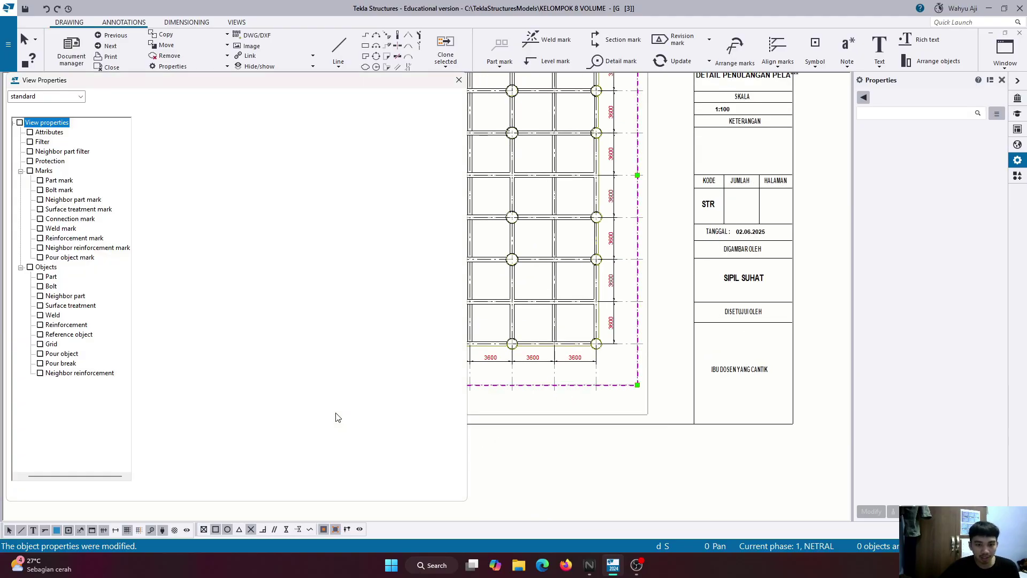
click(459, 80)
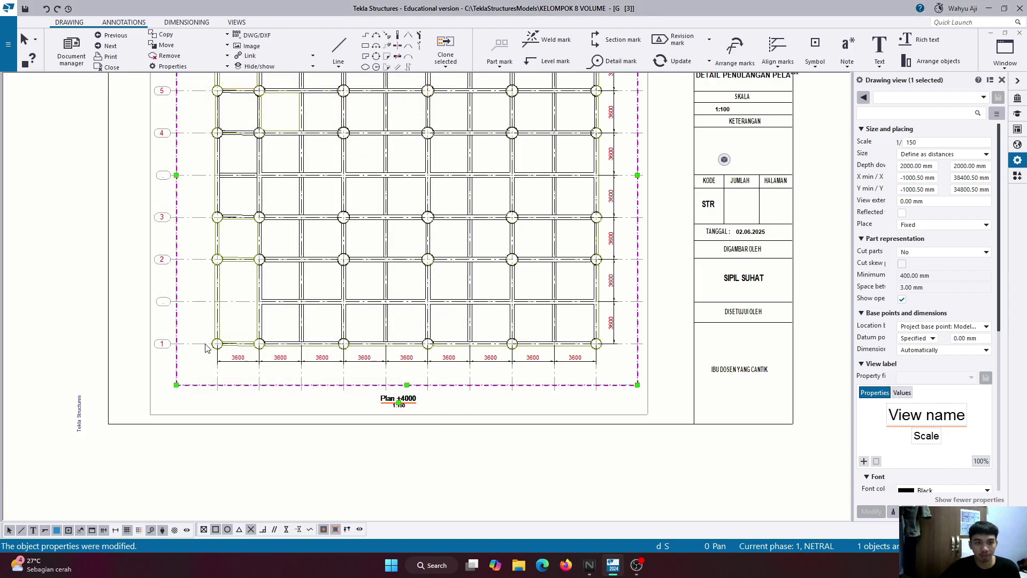
click(189, 67)
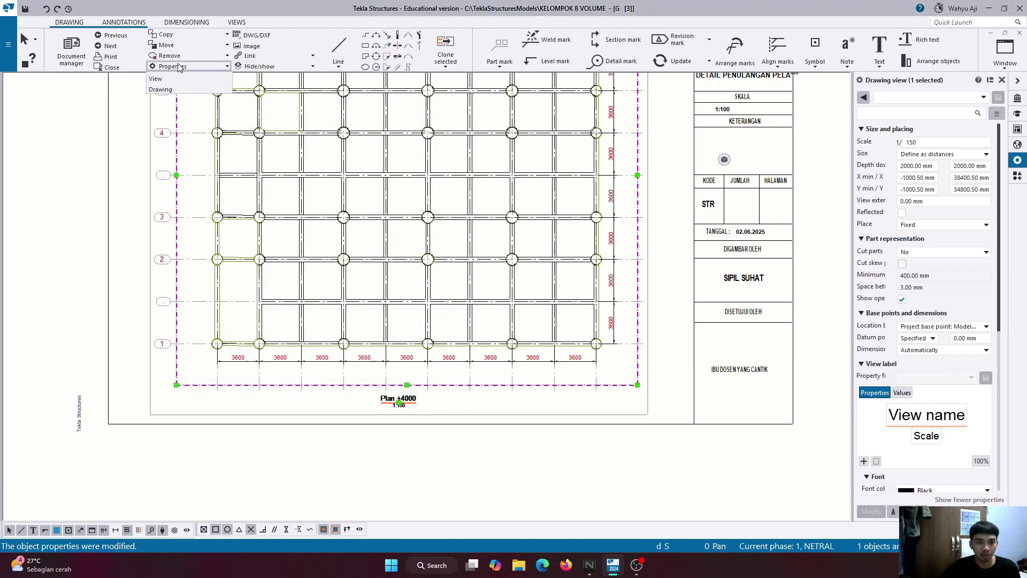
click(181, 89)
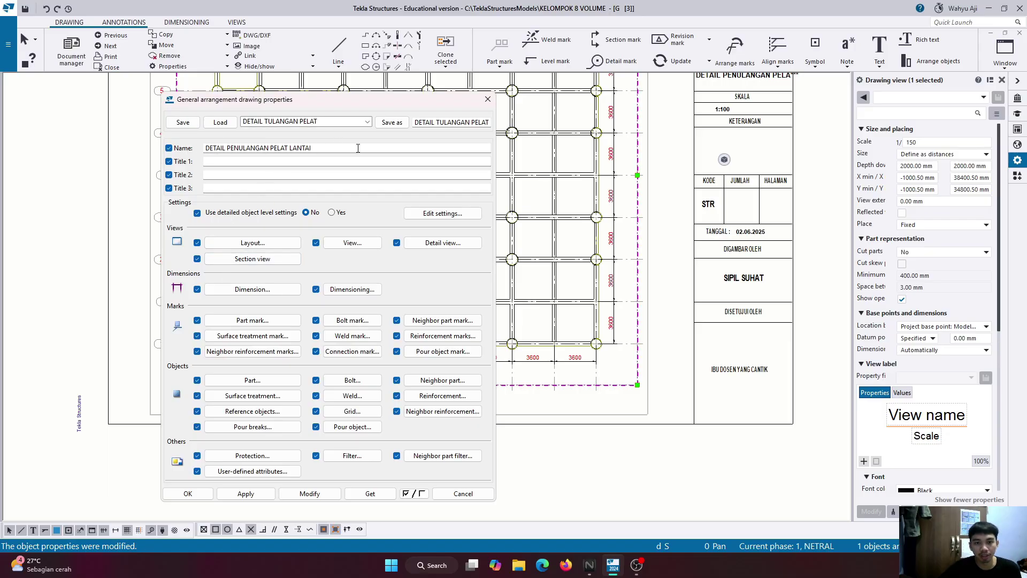
click(488, 99)
scroll(425, 405, up, 1)
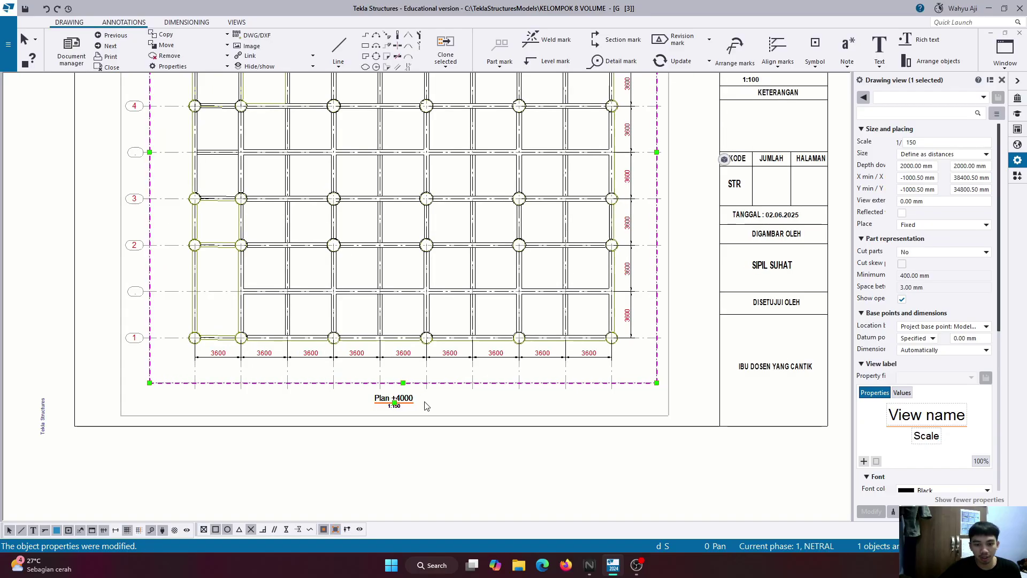
scroll(423, 404, up, 2)
scroll(343, 422, down, 5)
scroll(614, 328, down, 3)
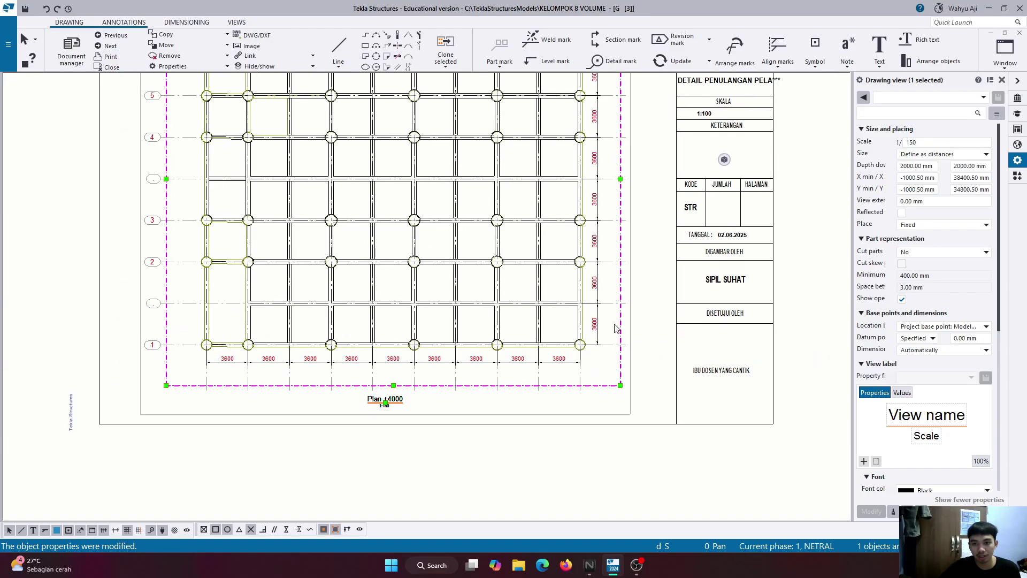
Select the Plan +4000 view on the sheet to show its view properties.
scroll(694, 132, up, 4)
scroll(696, 131, up, 1)
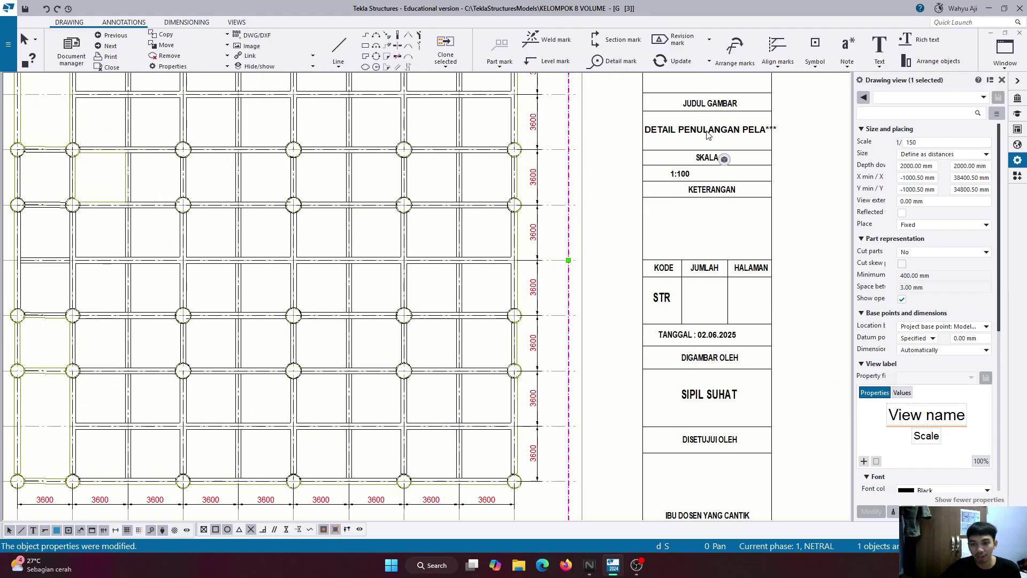
scroll(610, 138, down, 2)
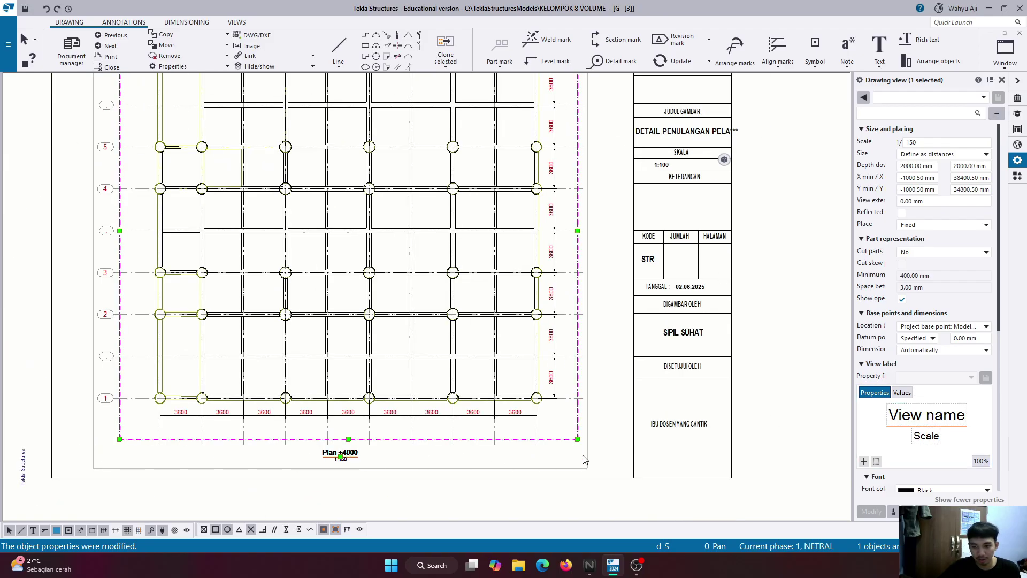
scroll(352, 438, down, 2)
click(425, 488)
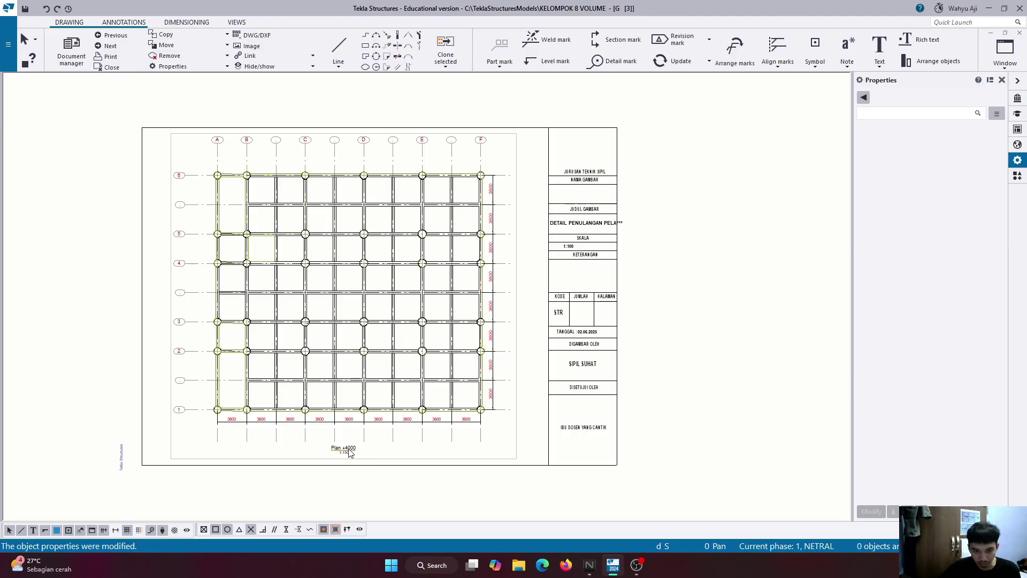
click(347, 451)
double_click(924, 423)
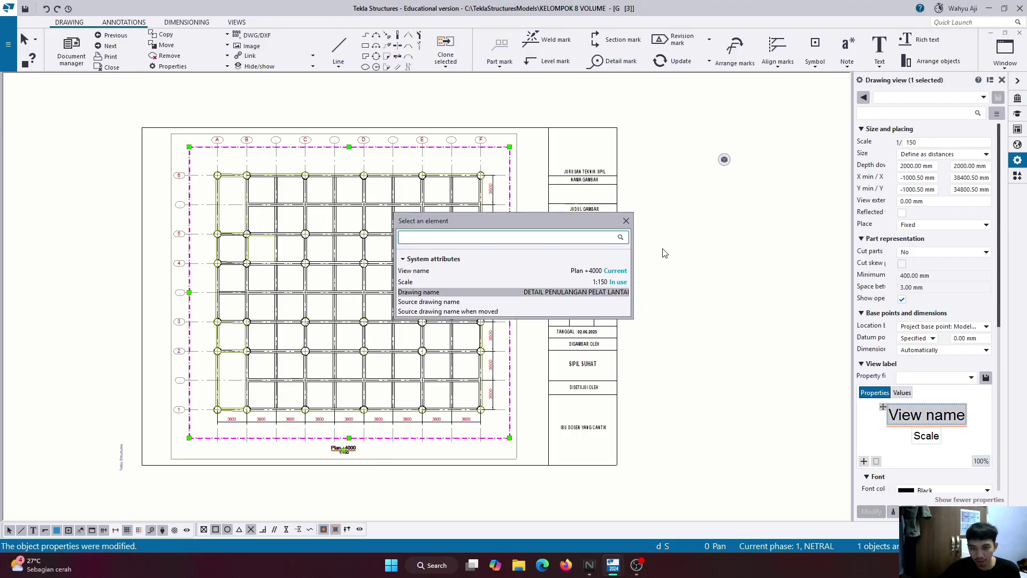
click(626, 221)
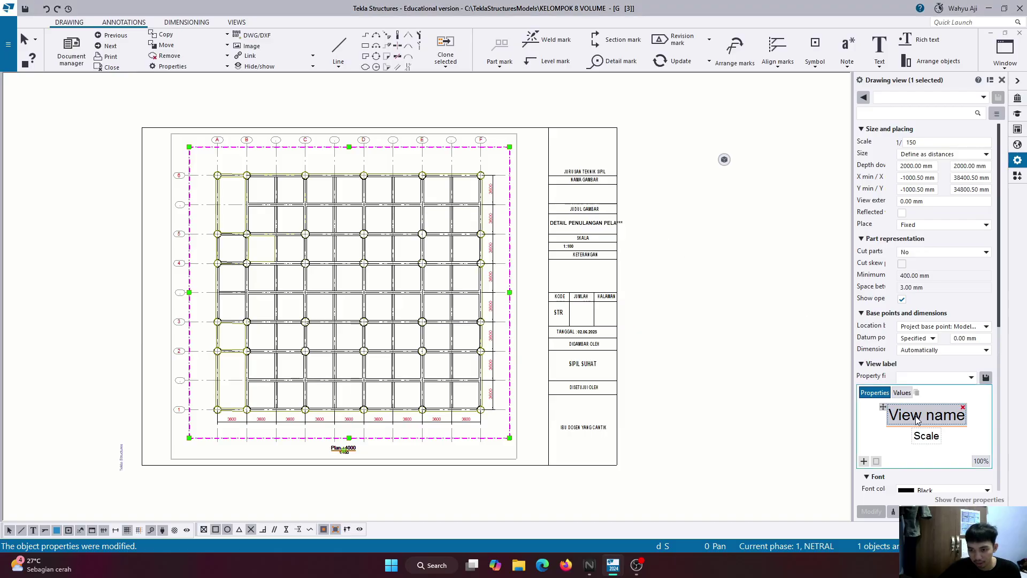
double_click(918, 421)
click(628, 221)
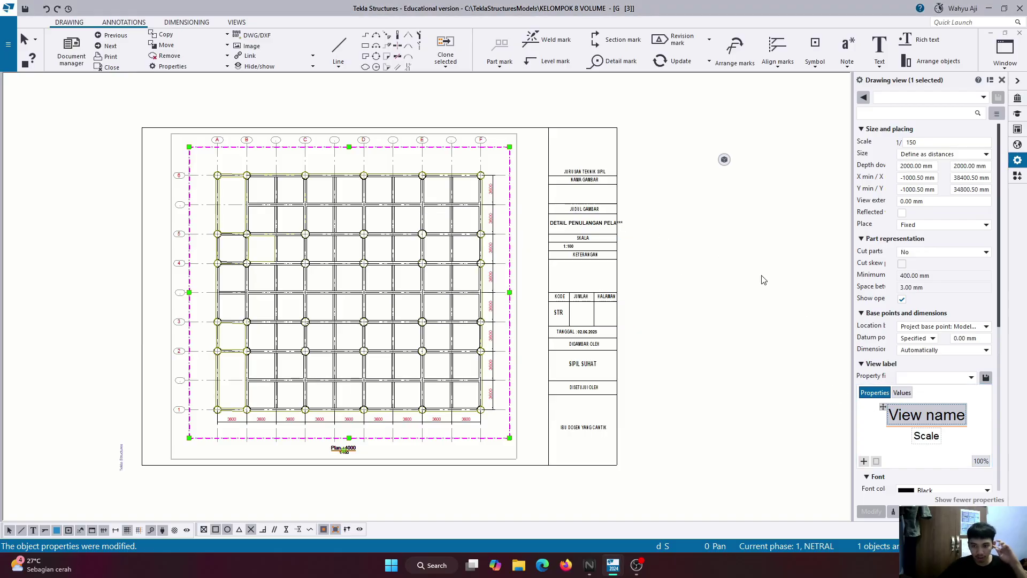
click(864, 461)
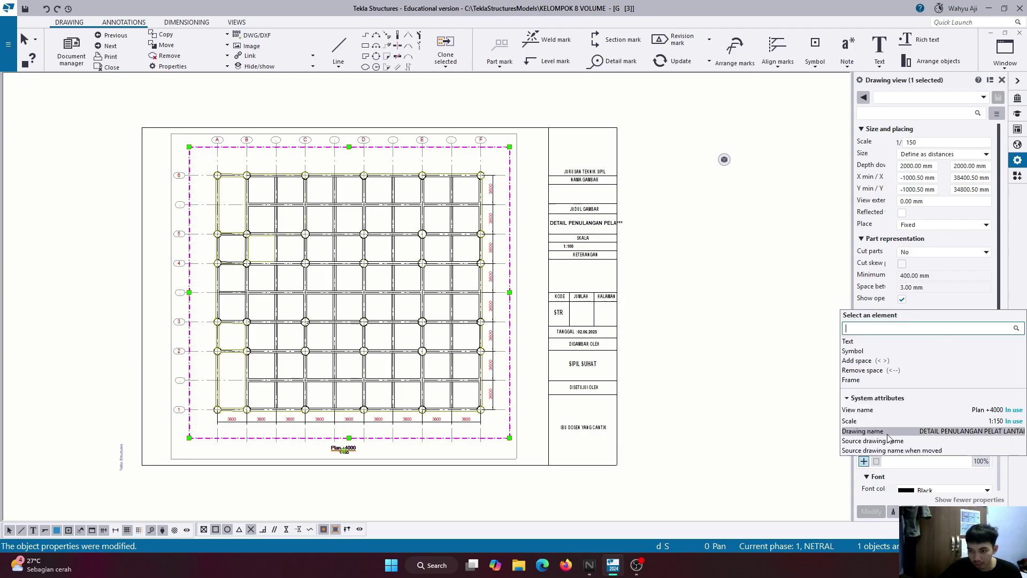
click(796, 431)
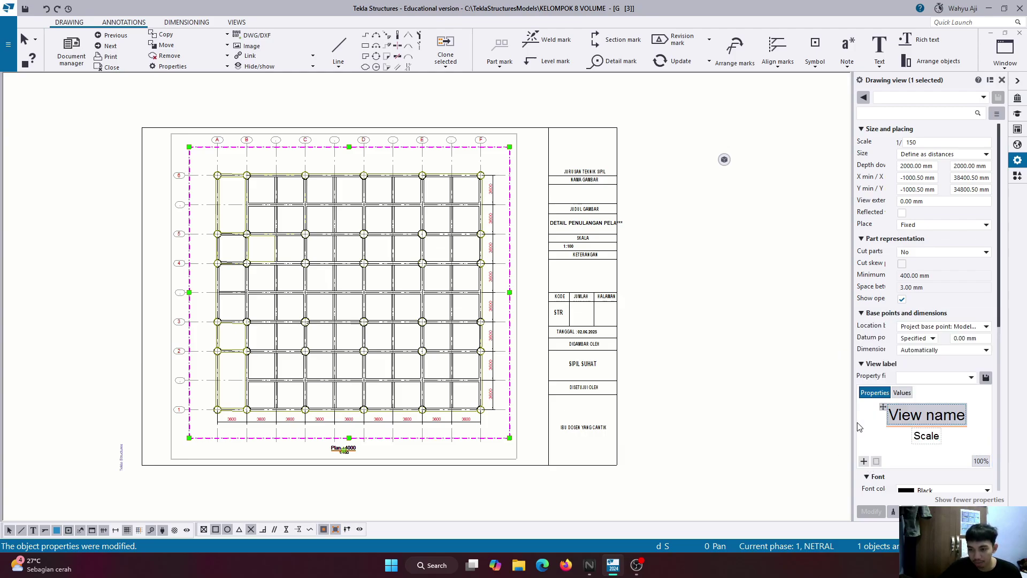
Replace the View name element in the plan's view label with Drawing name and apply the change.
double_click(918, 417)
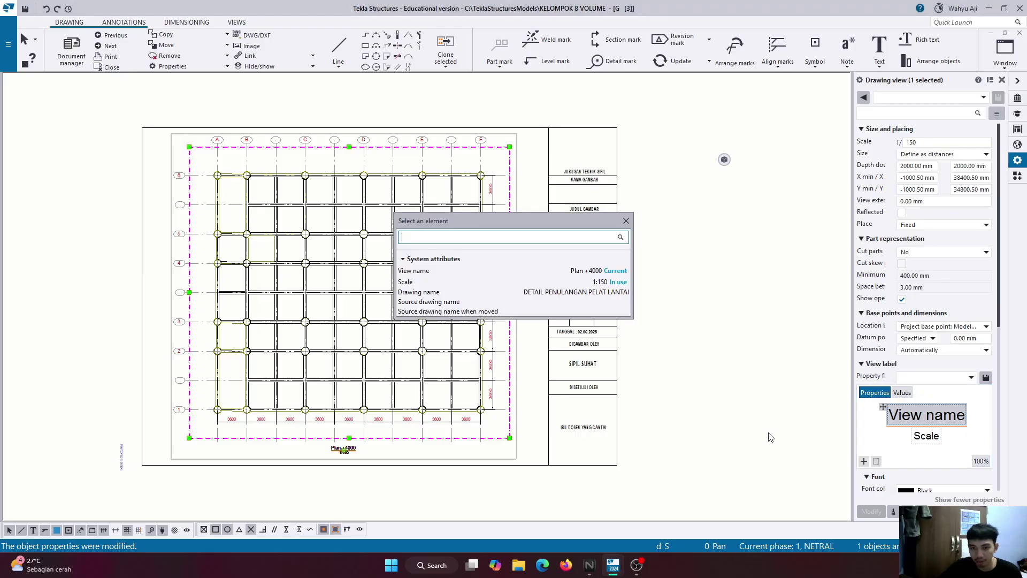
click(574, 292)
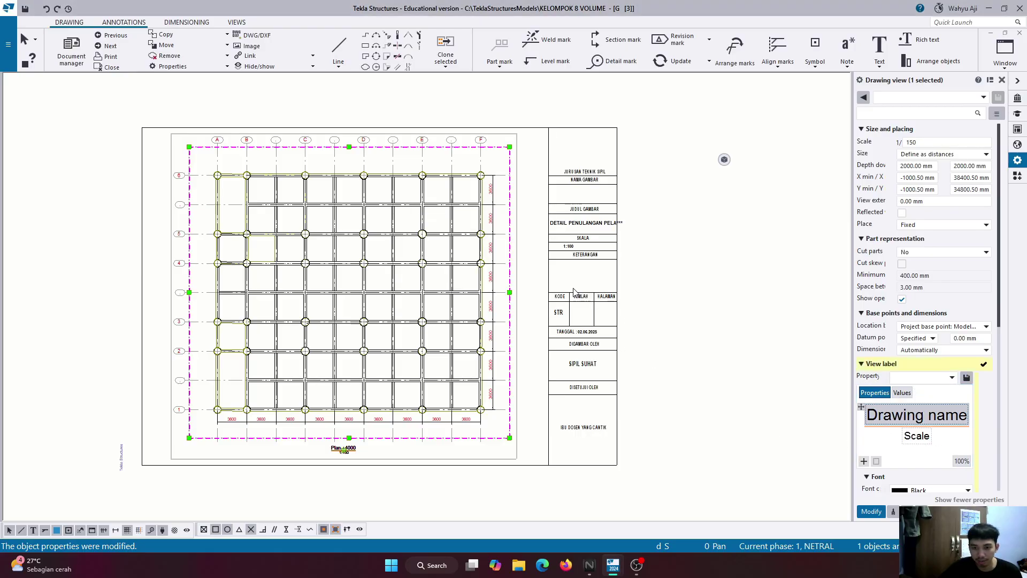
click(871, 512)
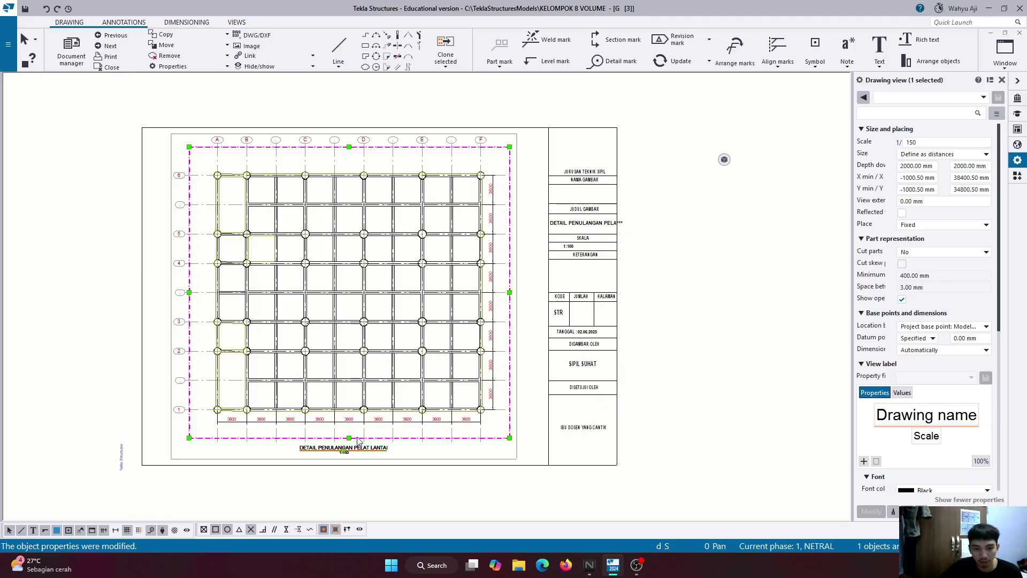
Check the drawing's name in the general arrangement drawing properties and close them without changes.
scroll(368, 461, up, 2)
scroll(368, 461, up, 2)
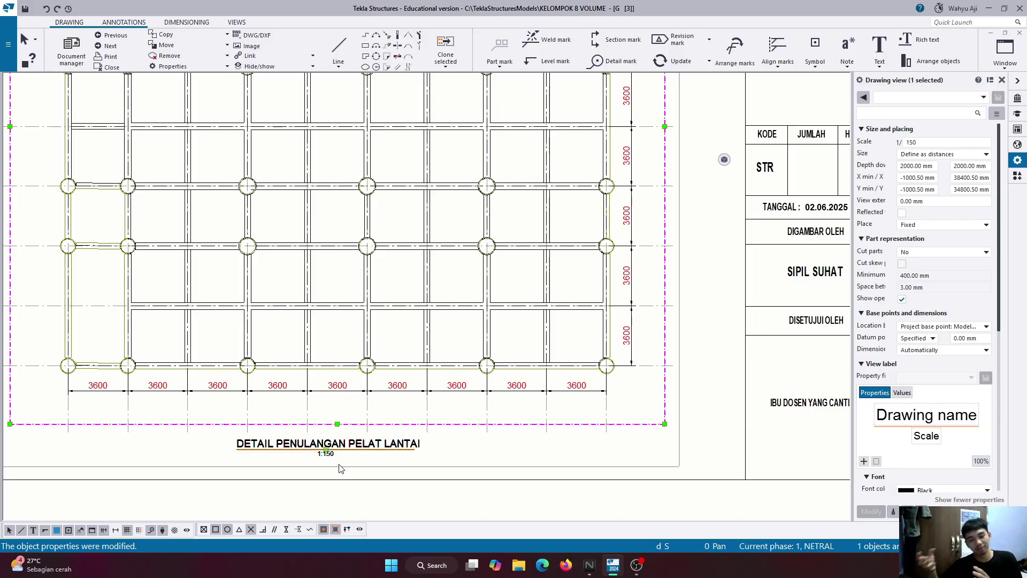
click(181, 67)
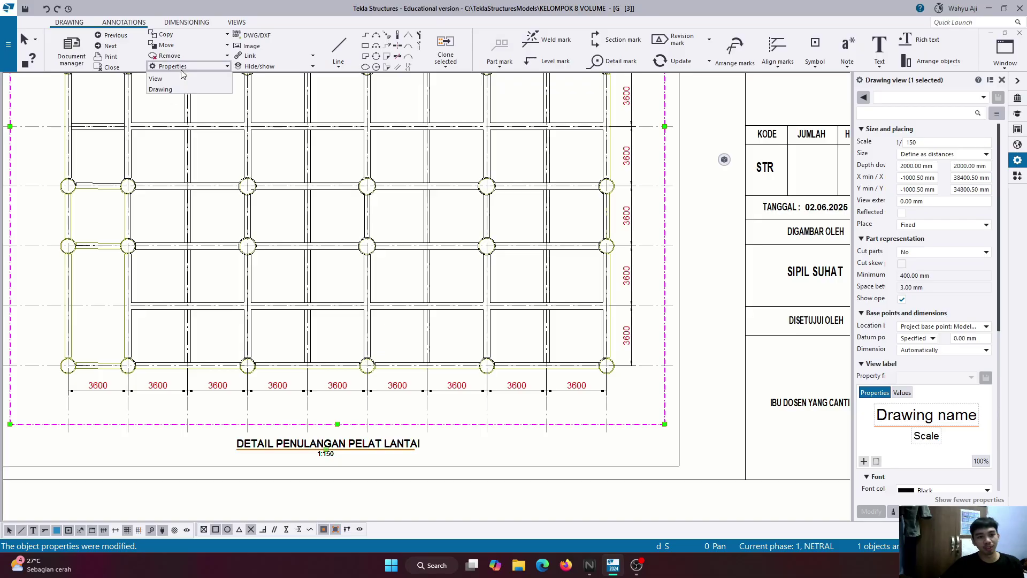
click(190, 89)
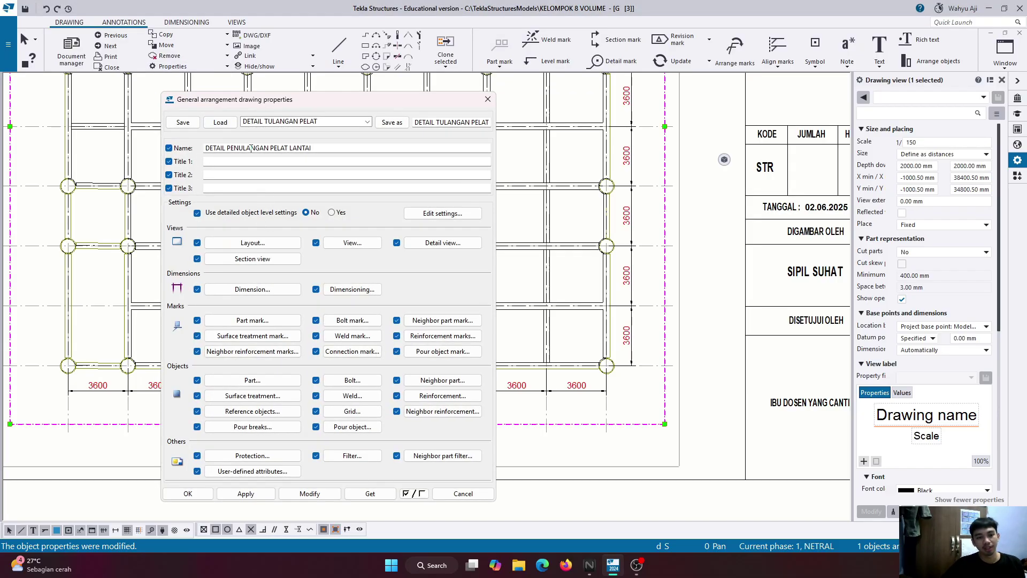
click(487, 99)
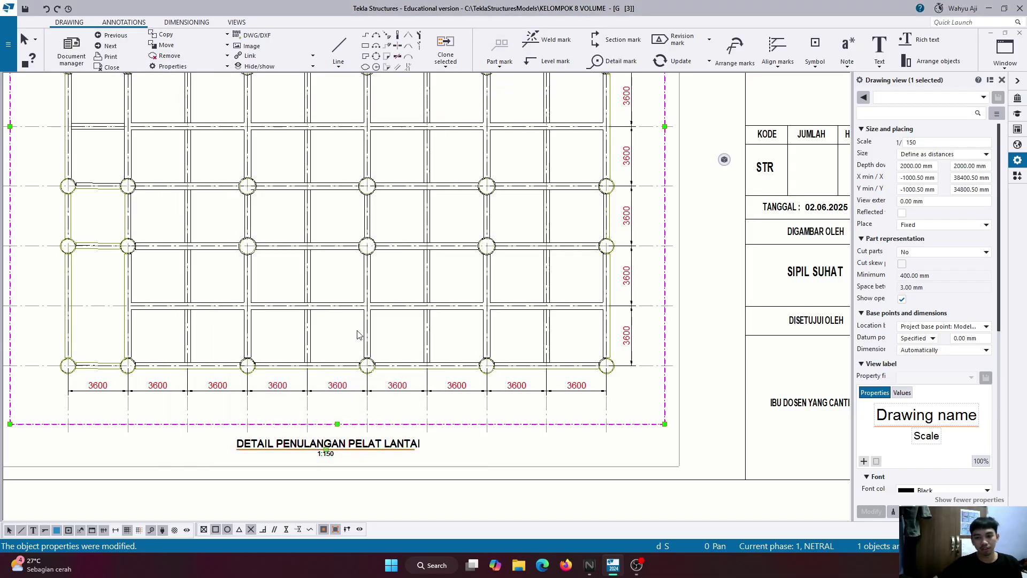
Open the title block in the Layout editor and close it again to refresh the SKALA value on the sheet.
scroll(321, 396, down, 3)
scroll(603, 163, up, 5)
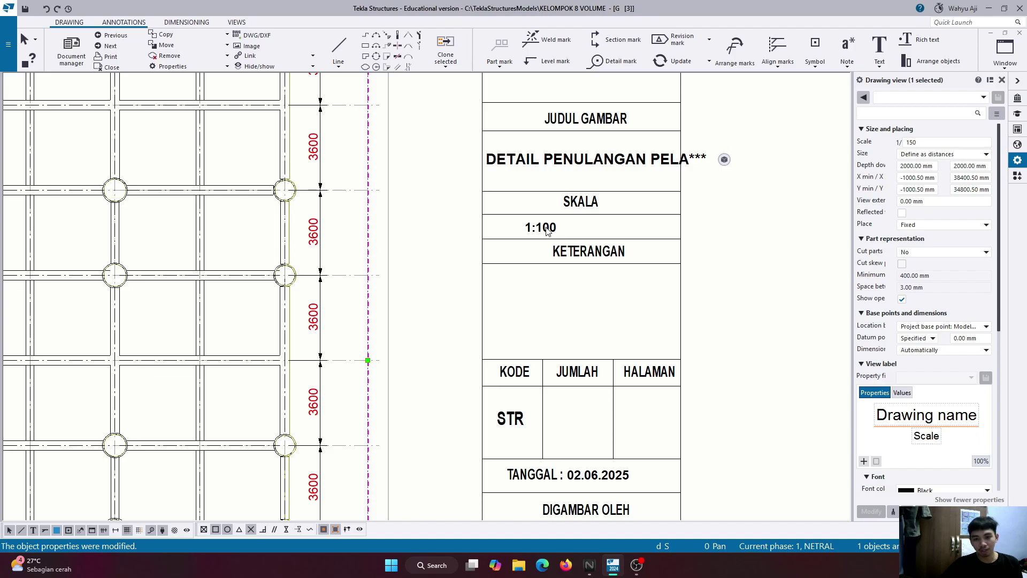
scroll(544, 230, down, 2)
scroll(553, 235, up, 3)
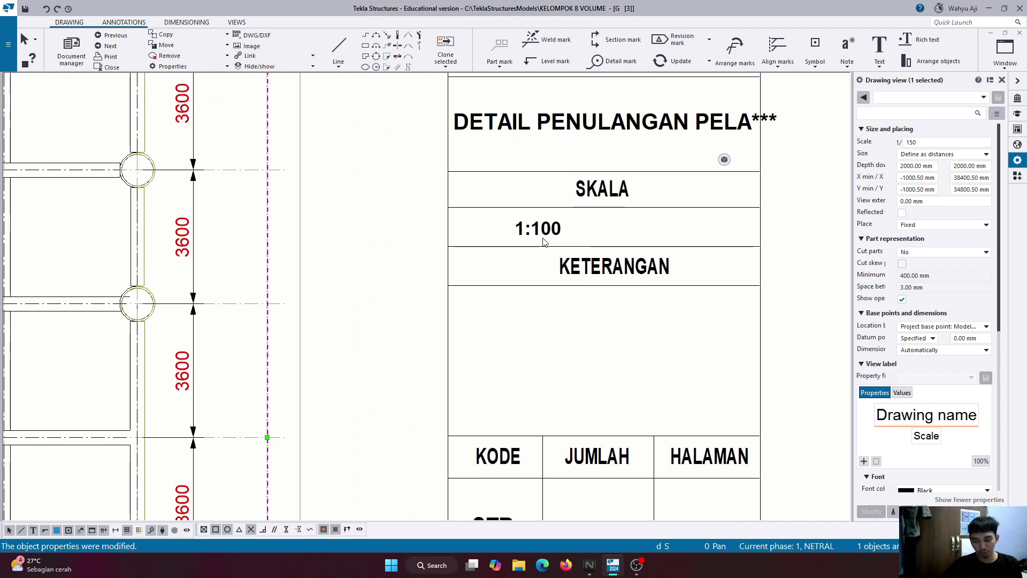
scroll(551, 238, down, 3)
scroll(550, 241, up, 2)
scroll(551, 244, up, 1)
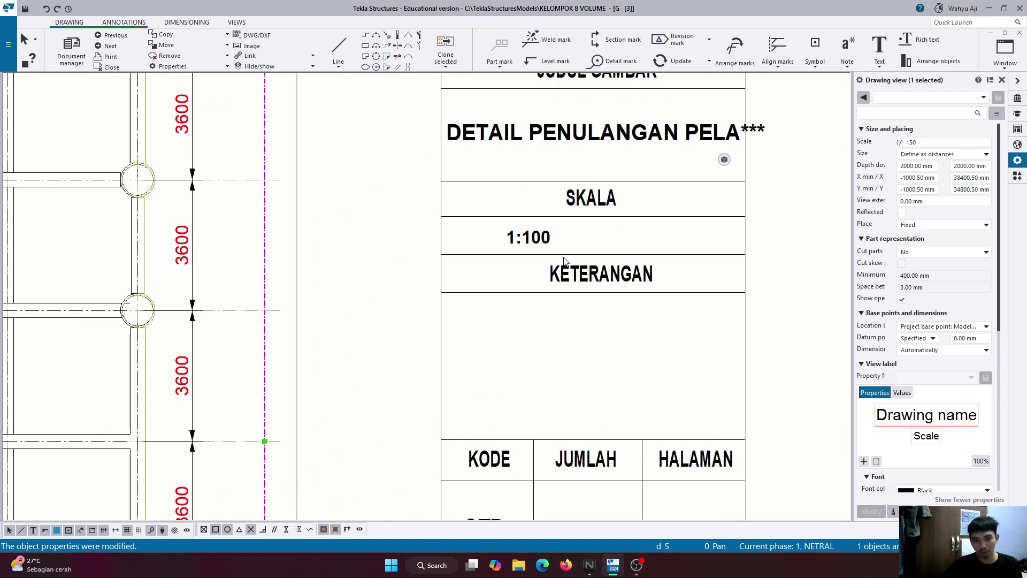
click(565, 261)
click(531, 292)
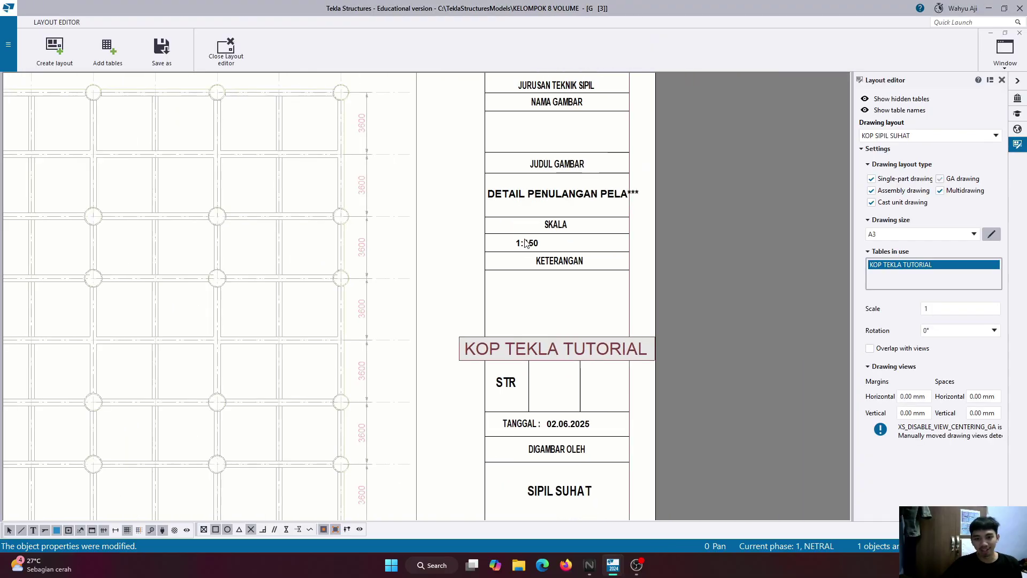
click(1019, 33)
scroll(557, 259, down, 5)
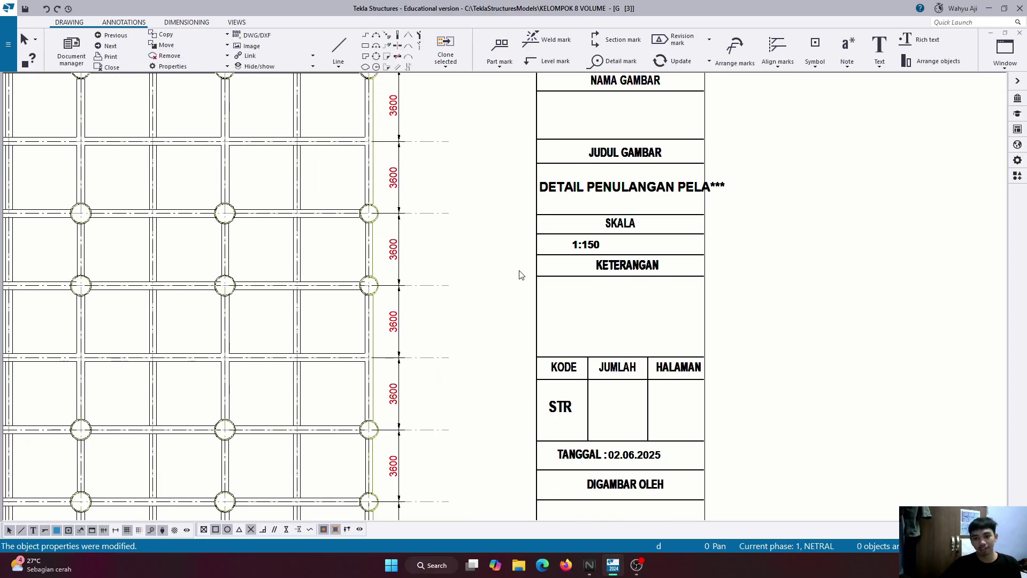
Open the KOP TEKLA TUTORIAL title block template for editing in the Template Editor.
scroll(583, 256, up, 4)
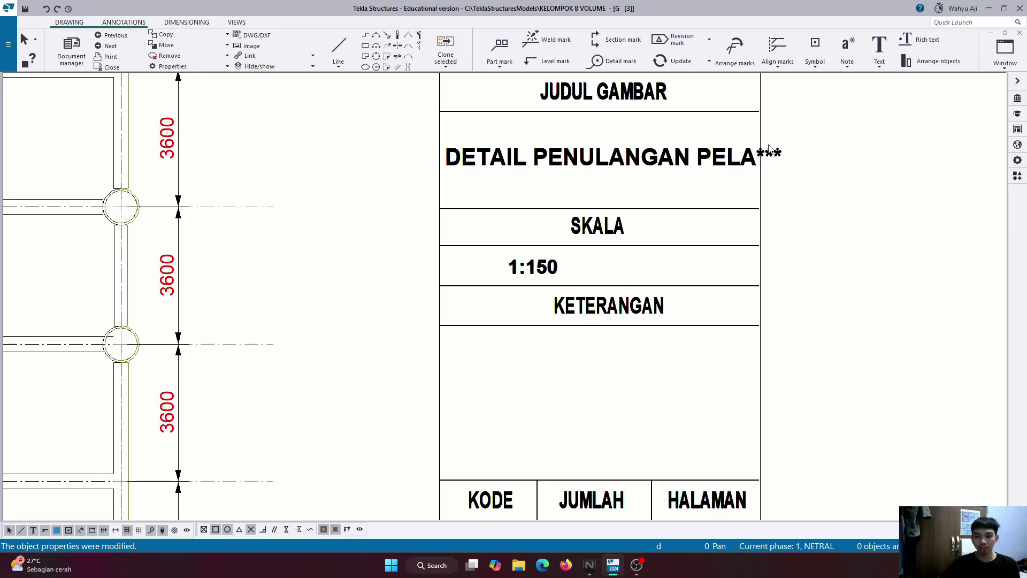
double_click(527, 273)
click(513, 293)
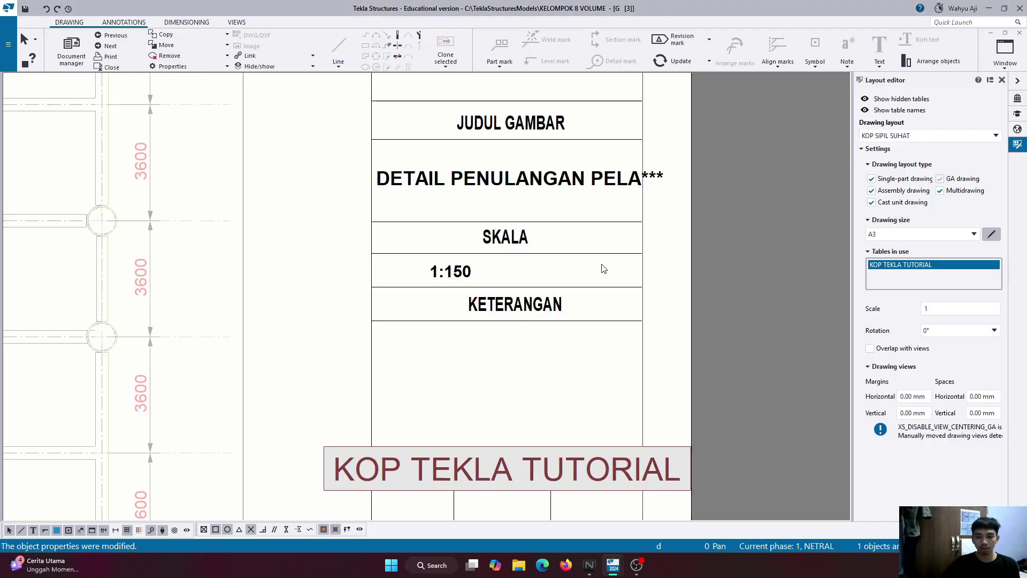
double_click(634, 229)
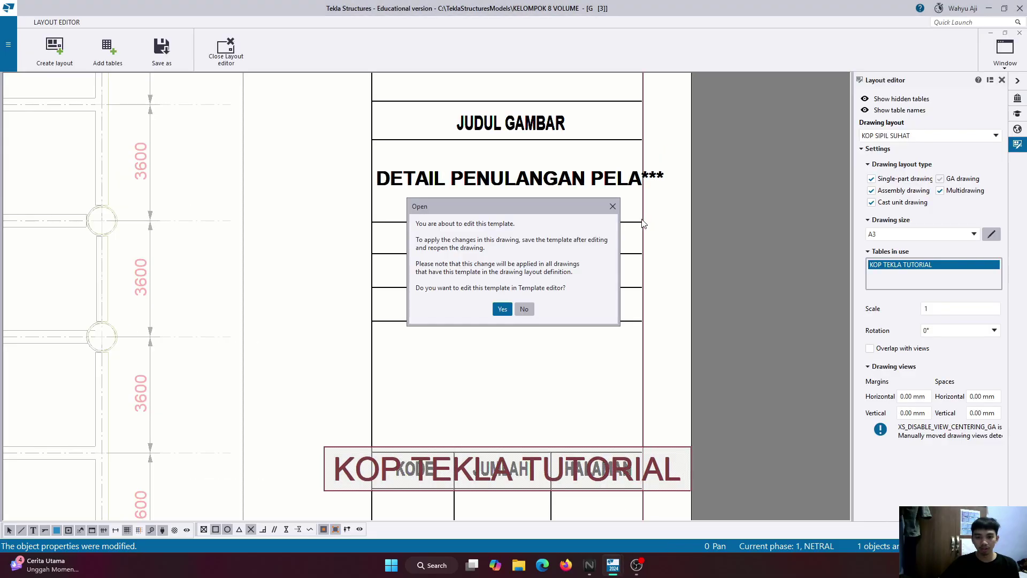
click(502, 310)
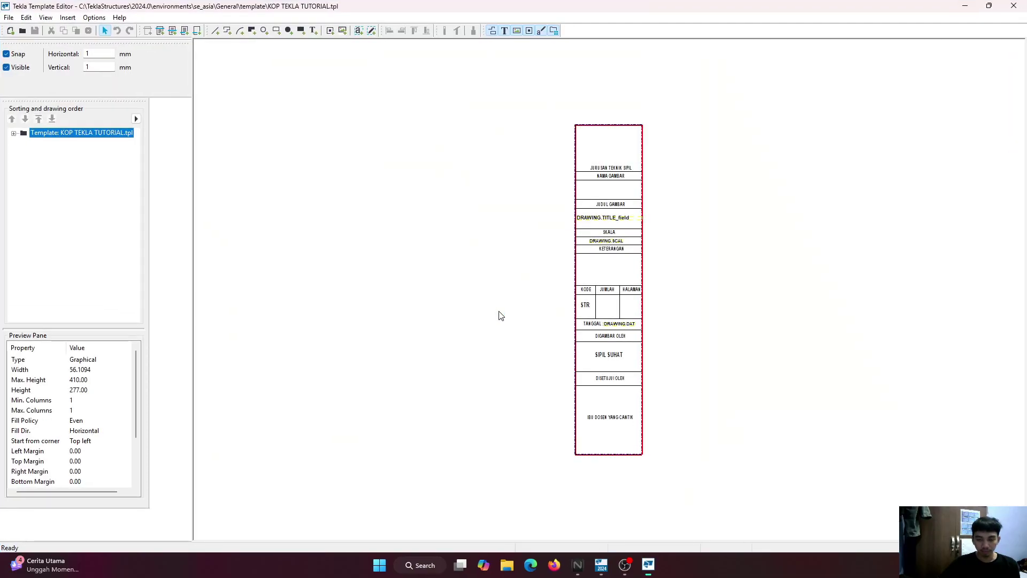
Move the drawing scale value field horizontally to X 17.00 so it sits centred under SKALA.
scroll(598, 244, up, 5)
scroll(598, 243, up, 2)
click(575, 257)
scroll(575, 256, down, 2)
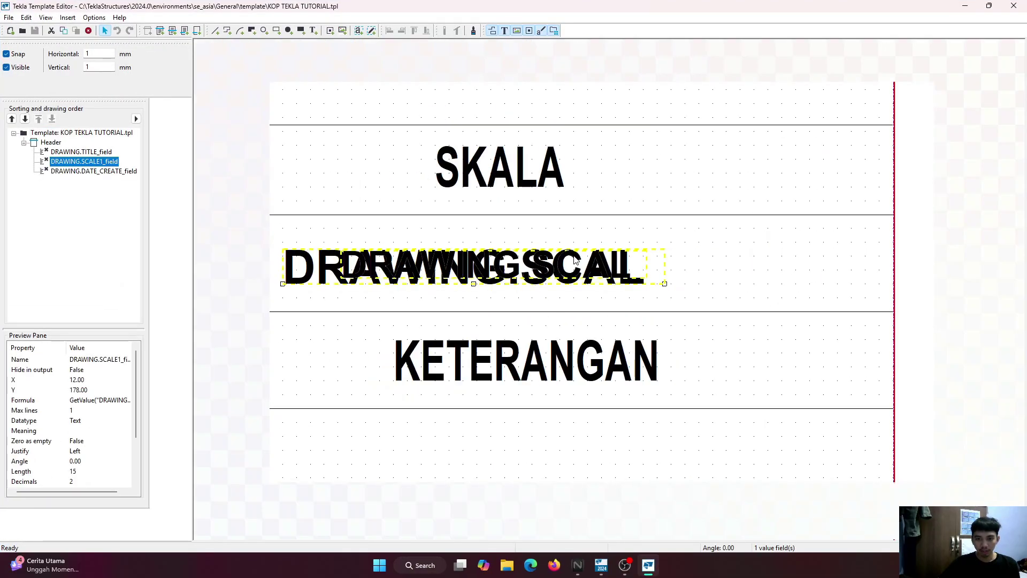
drag(574, 256, 644, 251)
scroll(644, 250, down, 2)
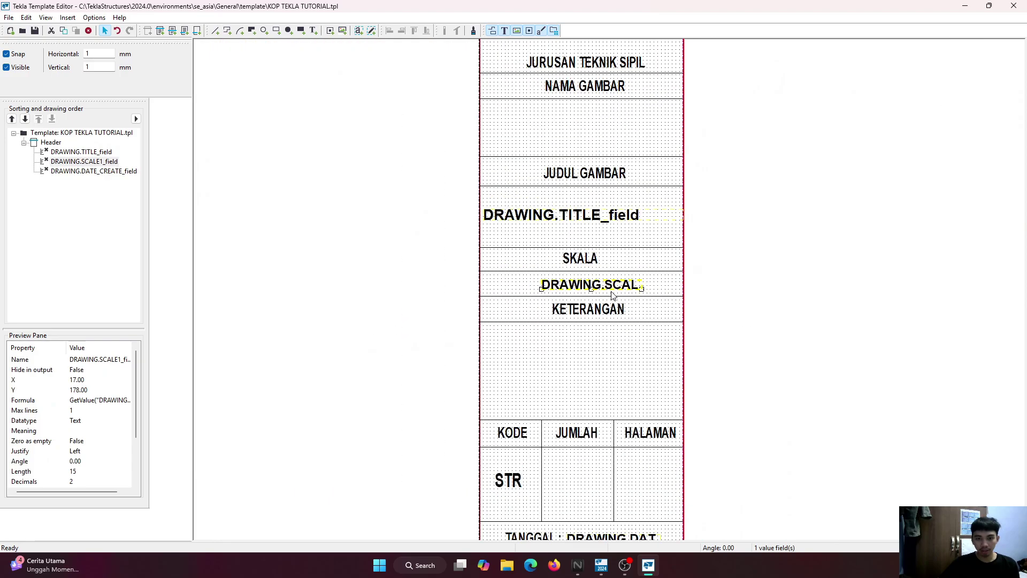
Set the font size of the DRAWING.TITLE field to 2.5 mm, and save the template while closing it.
scroll(602, 246, up, 2)
double_click(623, 253)
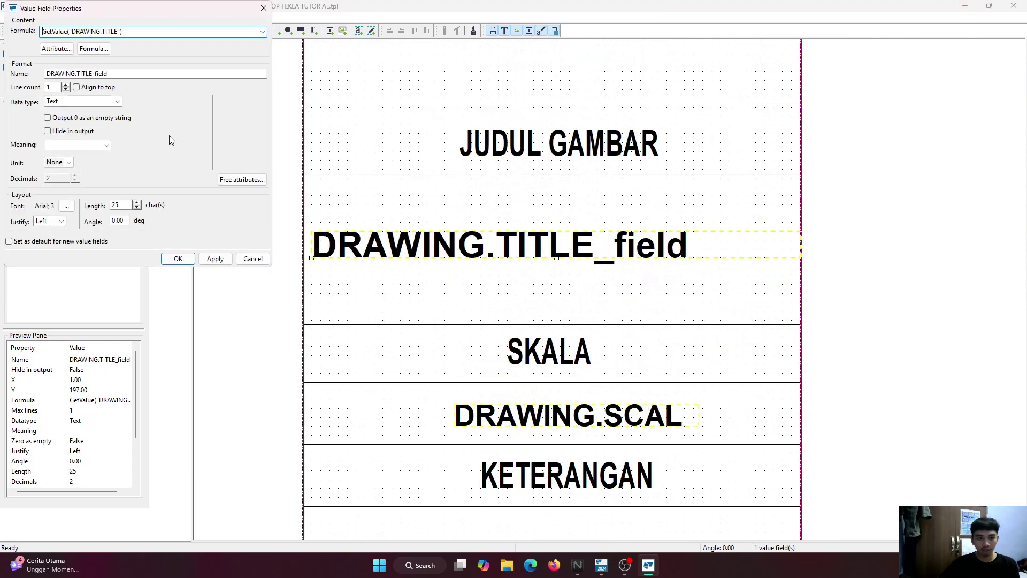
click(66, 206)
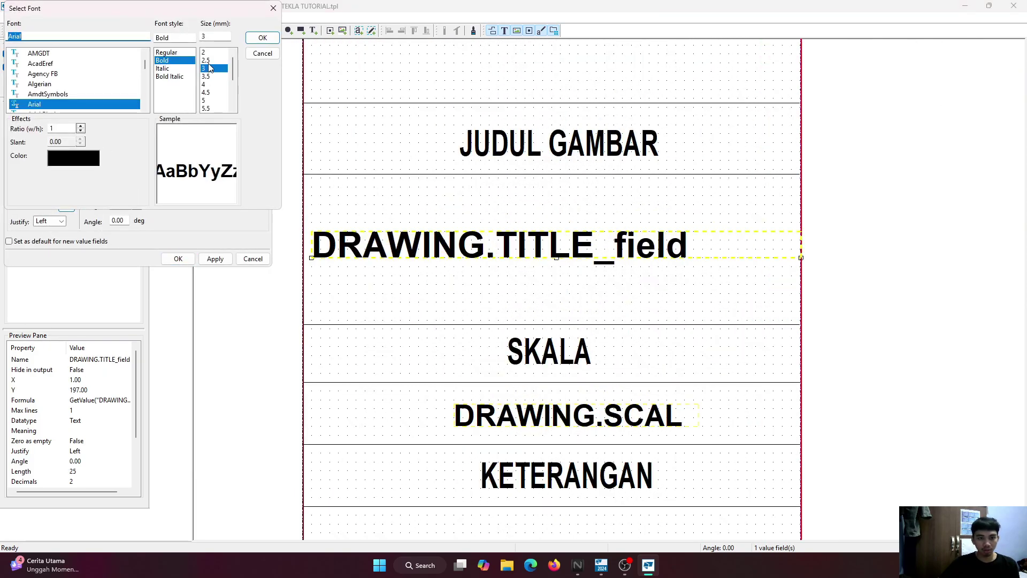
click(207, 60)
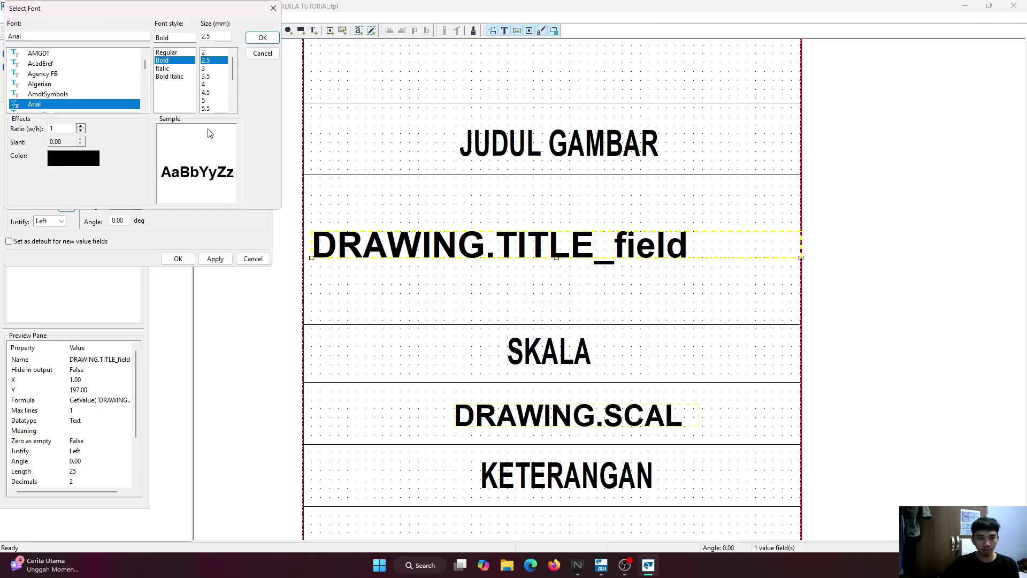
click(262, 38)
click(215, 258)
key(Return)
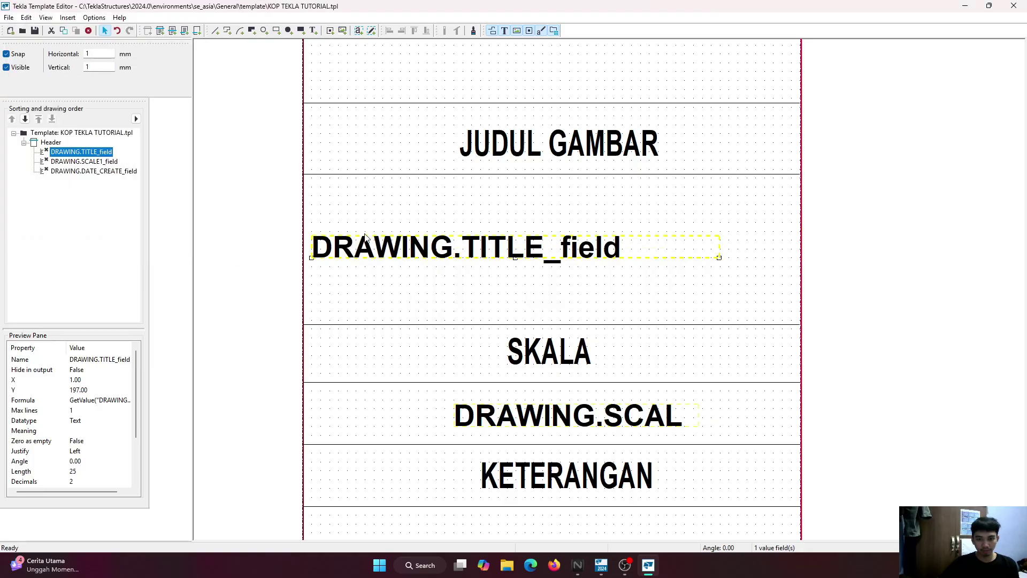
click(1014, 6)
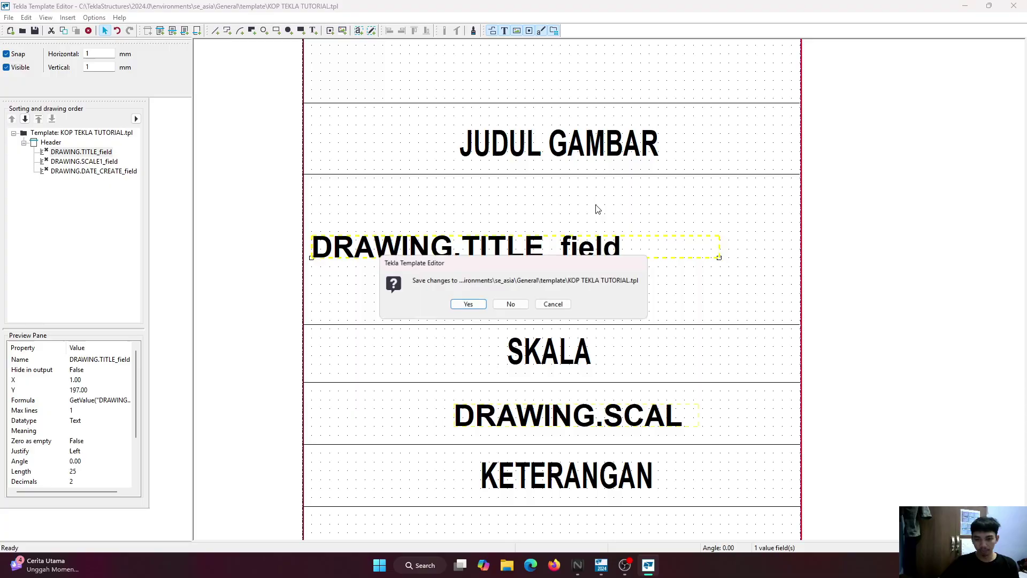
click(468, 305)
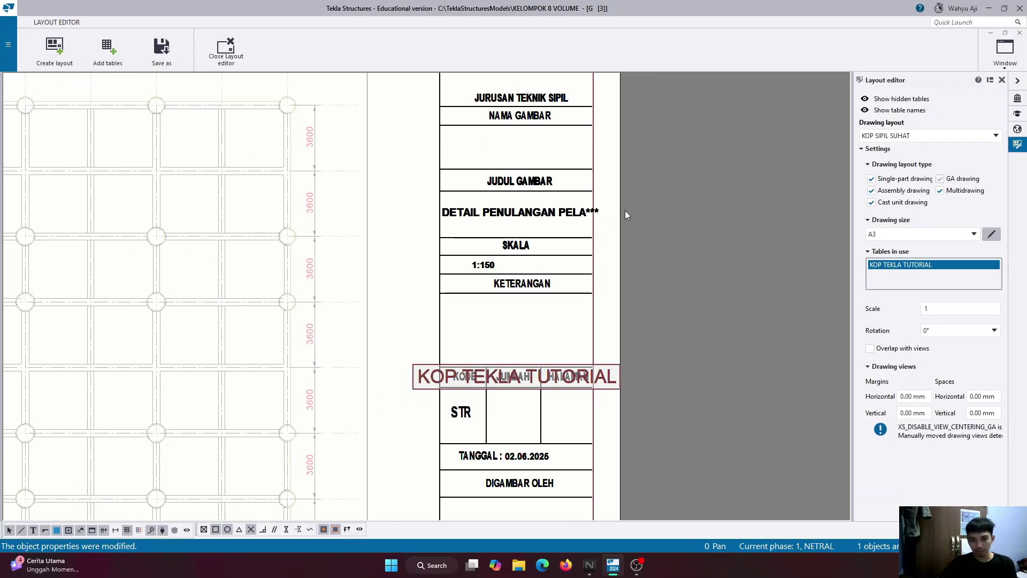
Refresh the KOP TEKLA TUTORIAL template in the drawing layout.
right_click(569, 175)
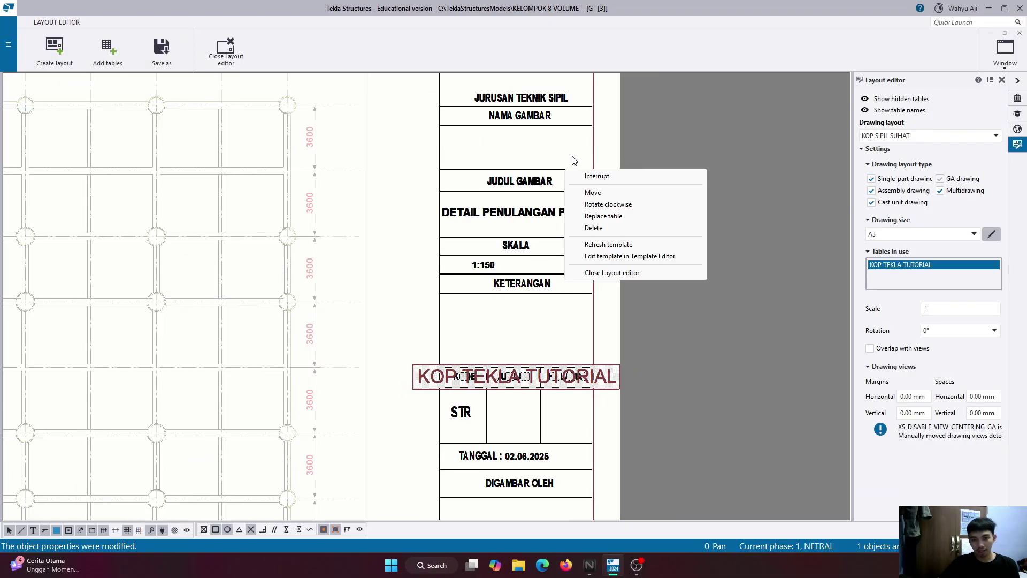
right_click(594, 146)
right_click(595, 146)
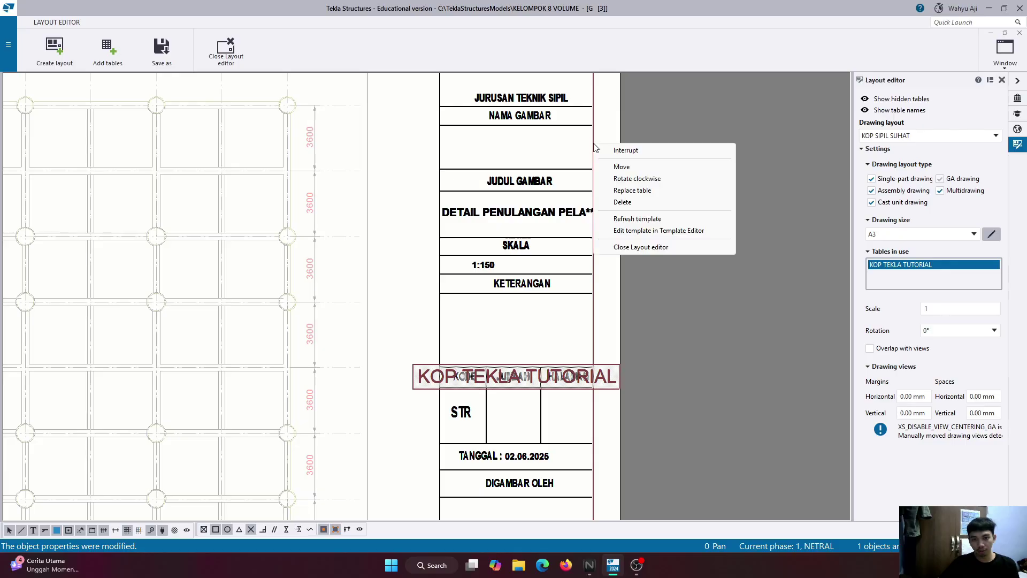
click(652, 218)
scroll(568, 221, up, 2)
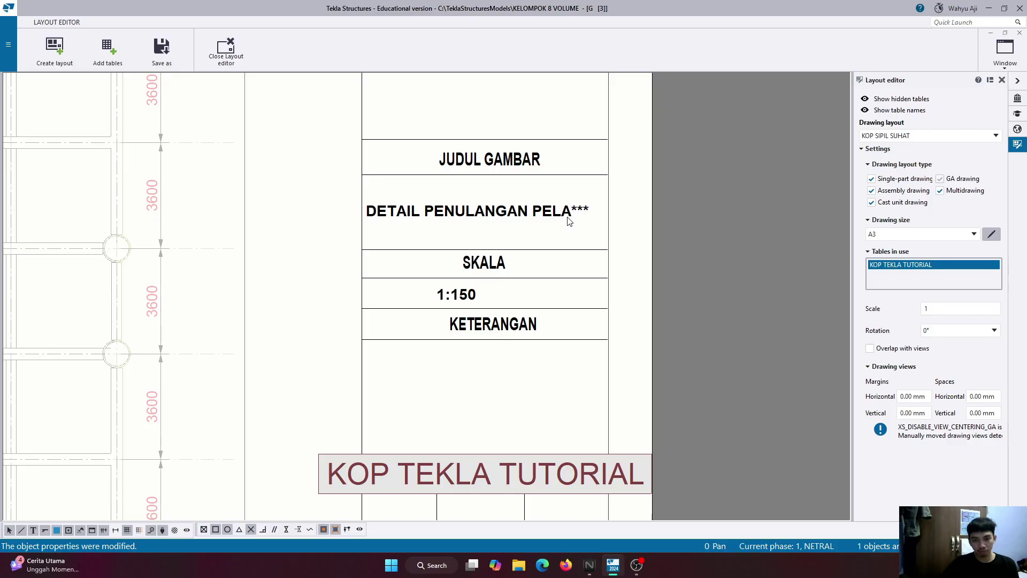
Reopen the KOP TEKLA TUTORIAL template in the Template Editor and move the drawing scale value field horizontally toward the right border.
double_click(569, 221)
click(504, 309)
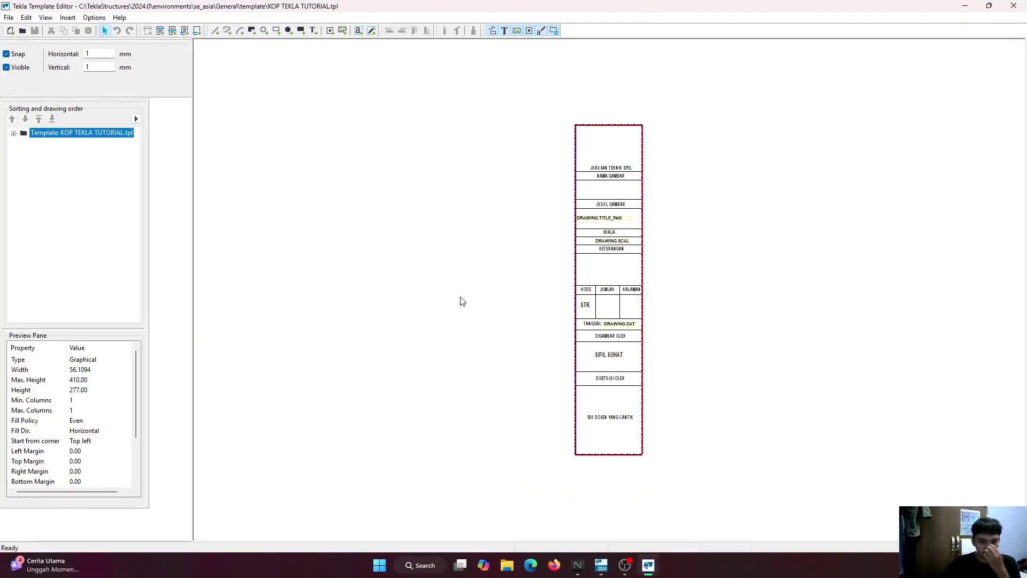
scroll(610, 222, up, 5)
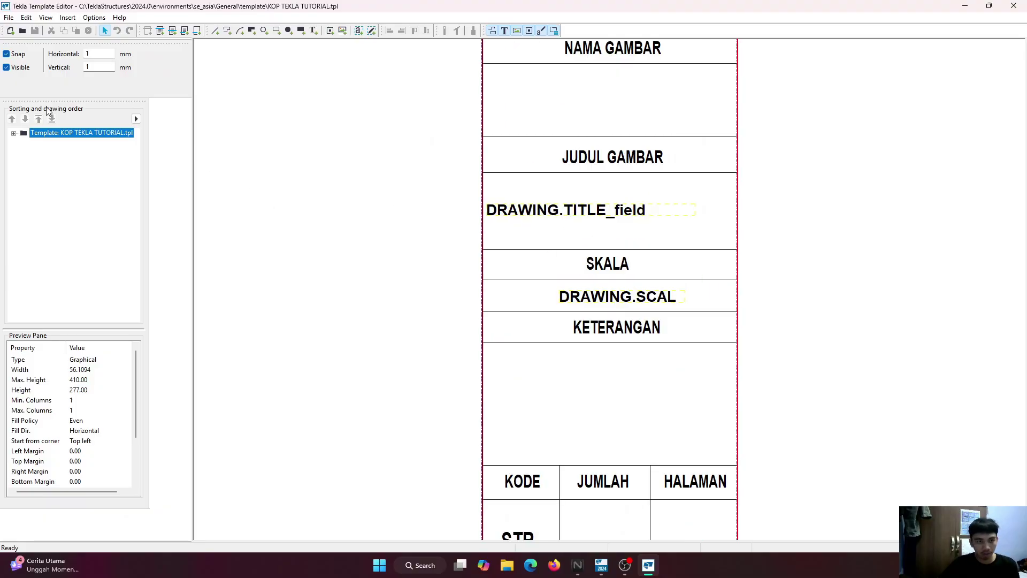
scroll(606, 304, up, 3)
click(602, 300)
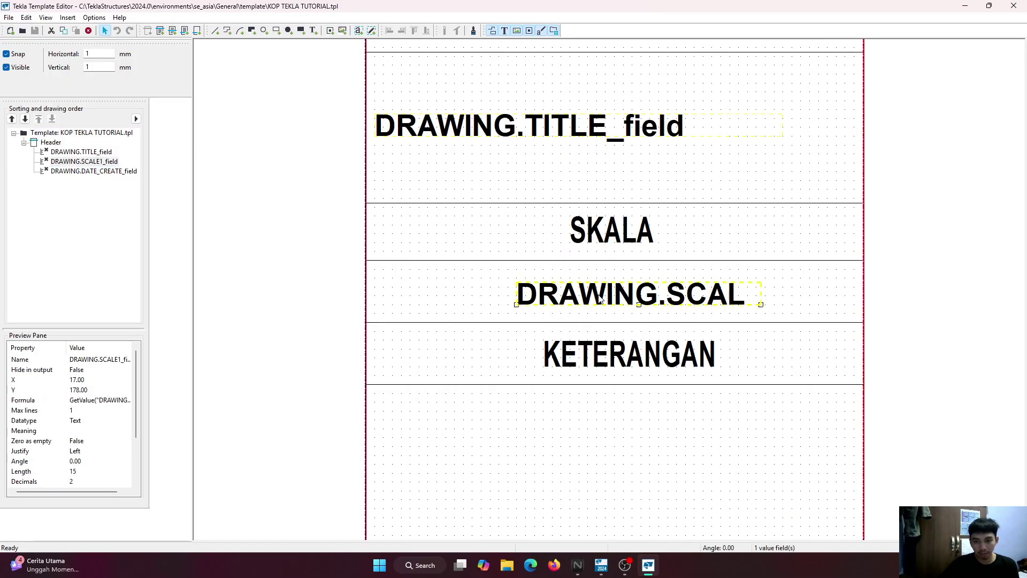
drag(602, 299, 646, 294)
Set the font size of the DRAWING.TITLE field to 2 mm, and save the template while closing it.
double_click(557, 134)
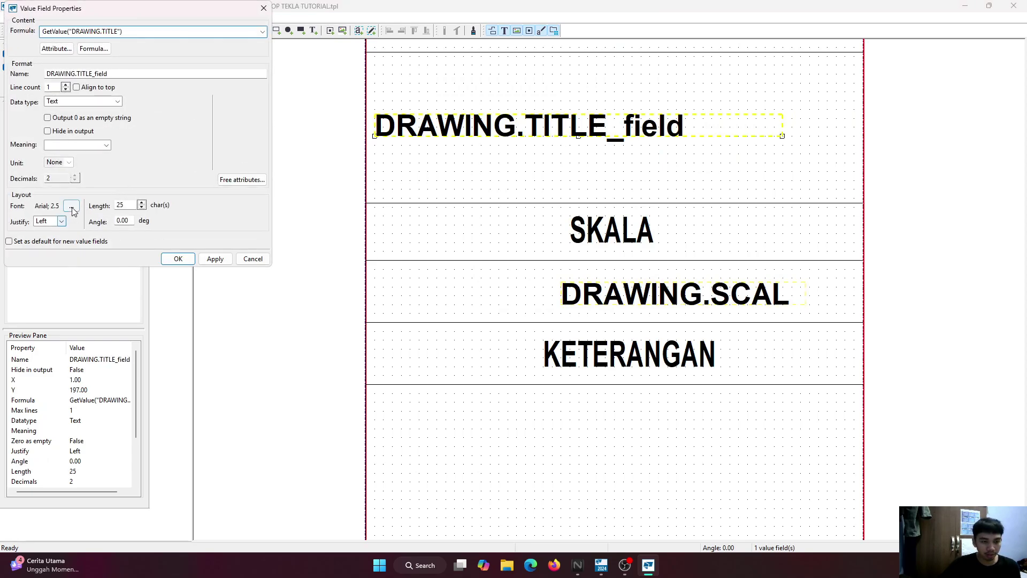
click(72, 207)
click(208, 52)
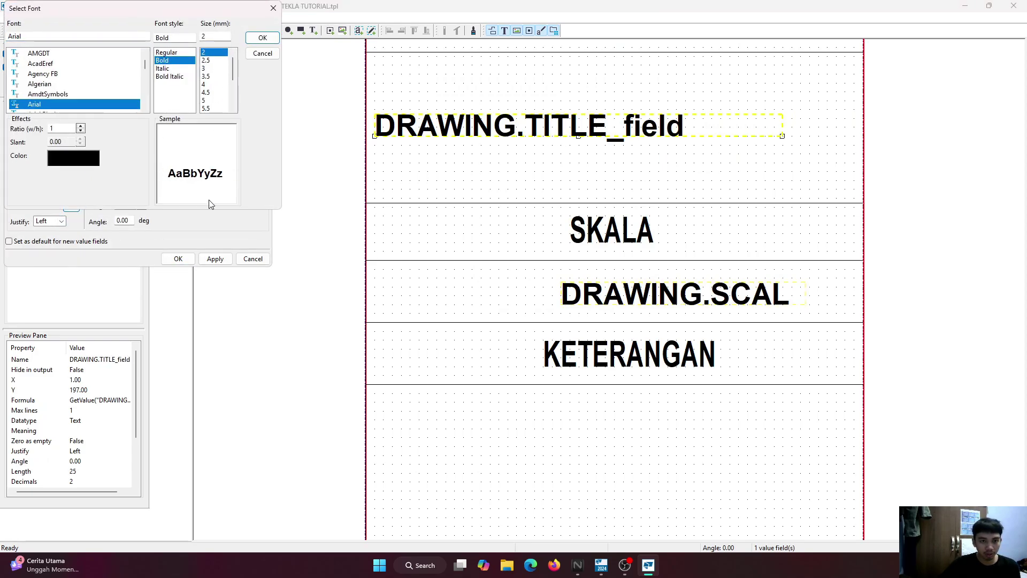
click(261, 38)
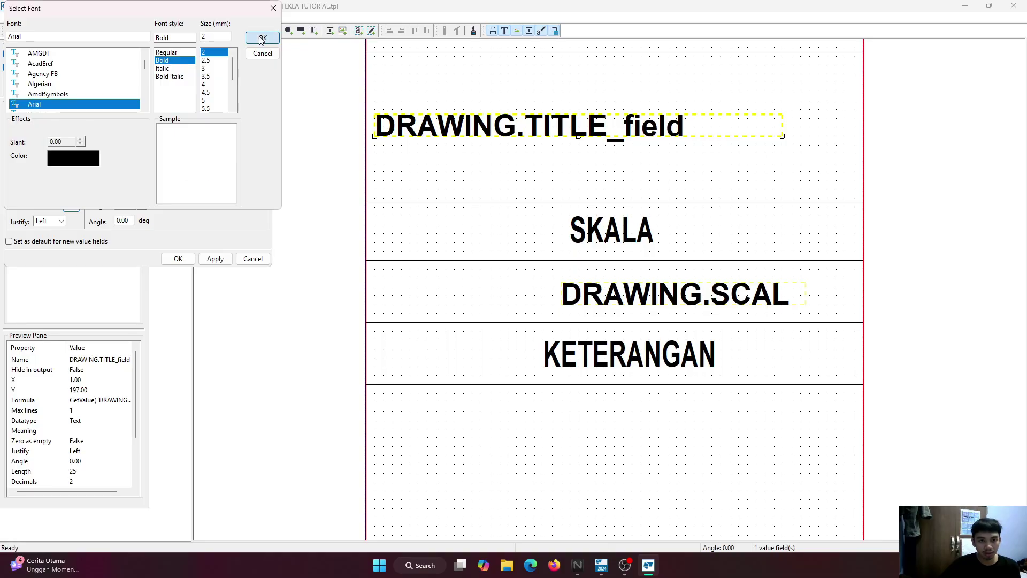
click(215, 259)
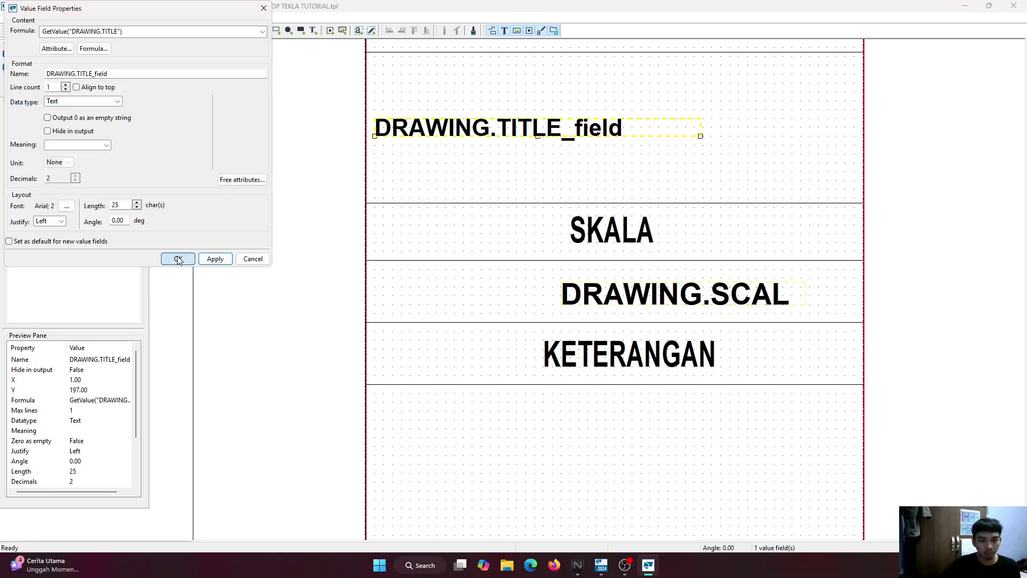
click(176, 259)
scroll(334, 234, down, 2)
click(1014, 6)
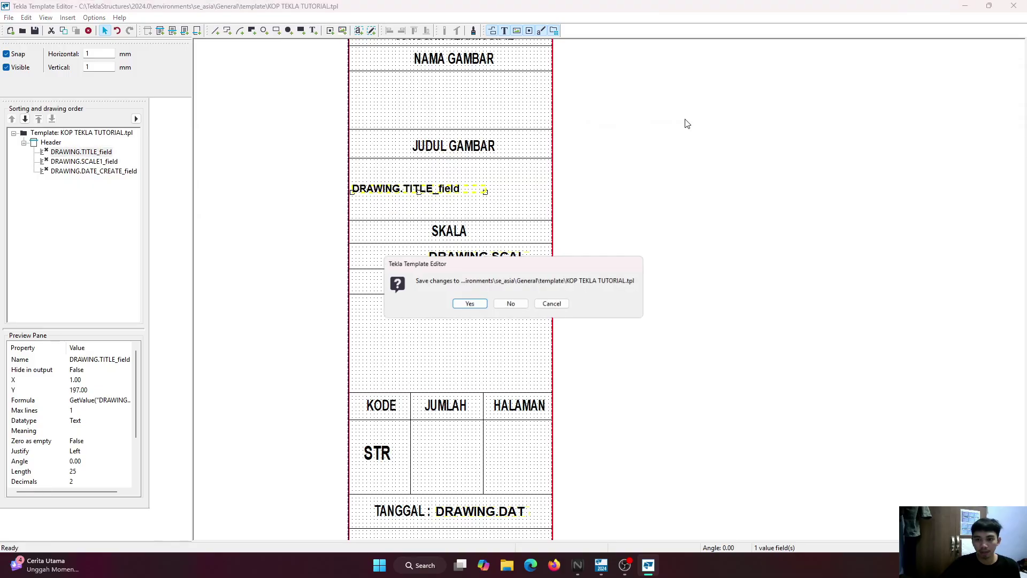
click(471, 300)
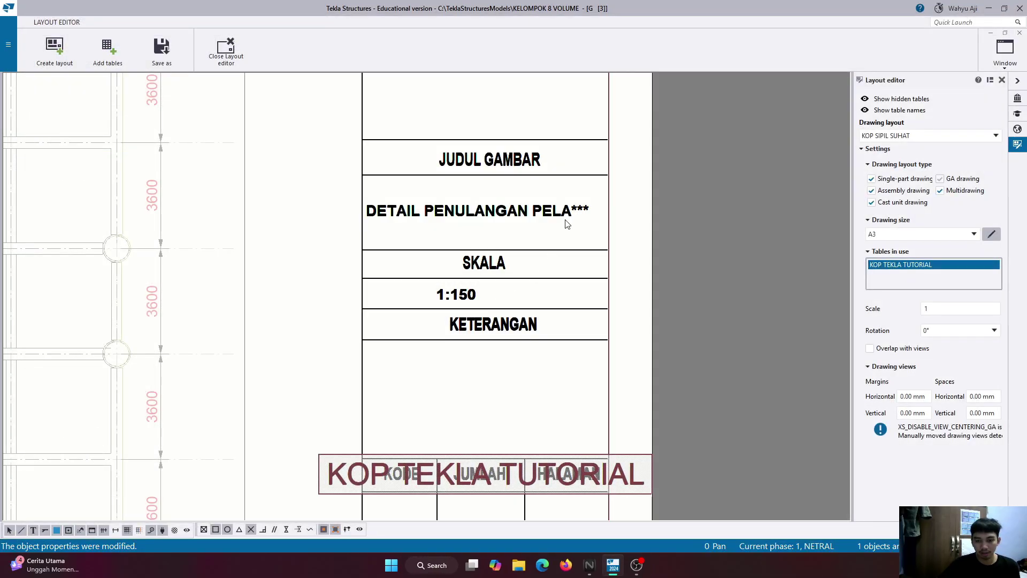
Refresh the title block template in the drawing layout to apply the smaller title font and the shifted scale field.
scroll(568, 224, down, 6)
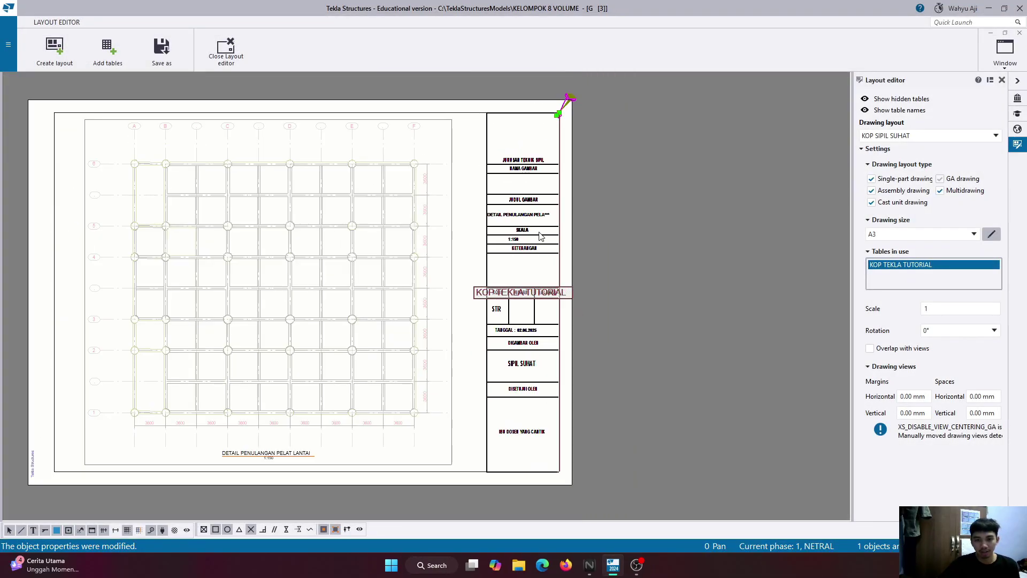
scroll(536, 262, up, 6)
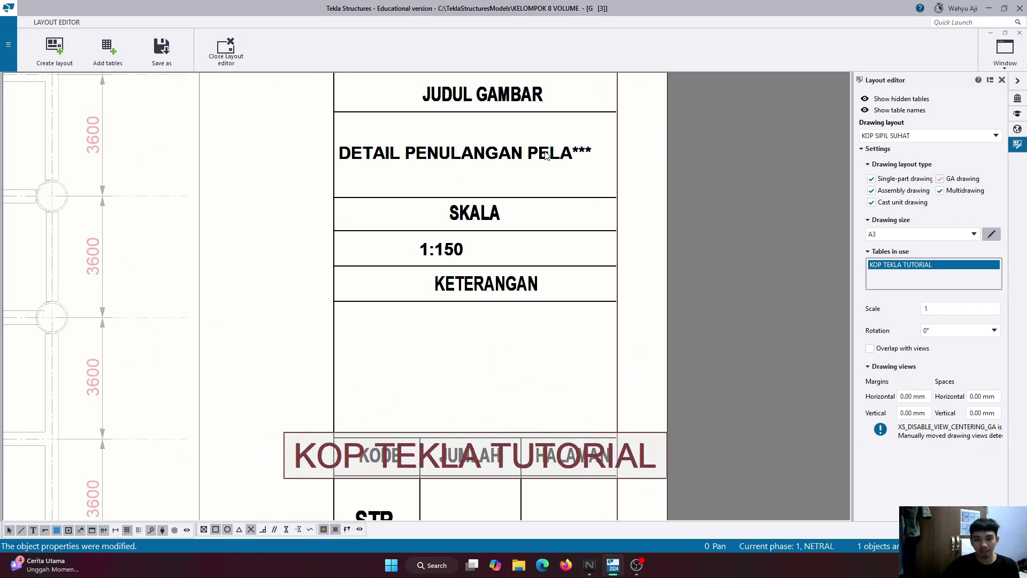
scroll(545, 156, up, 4)
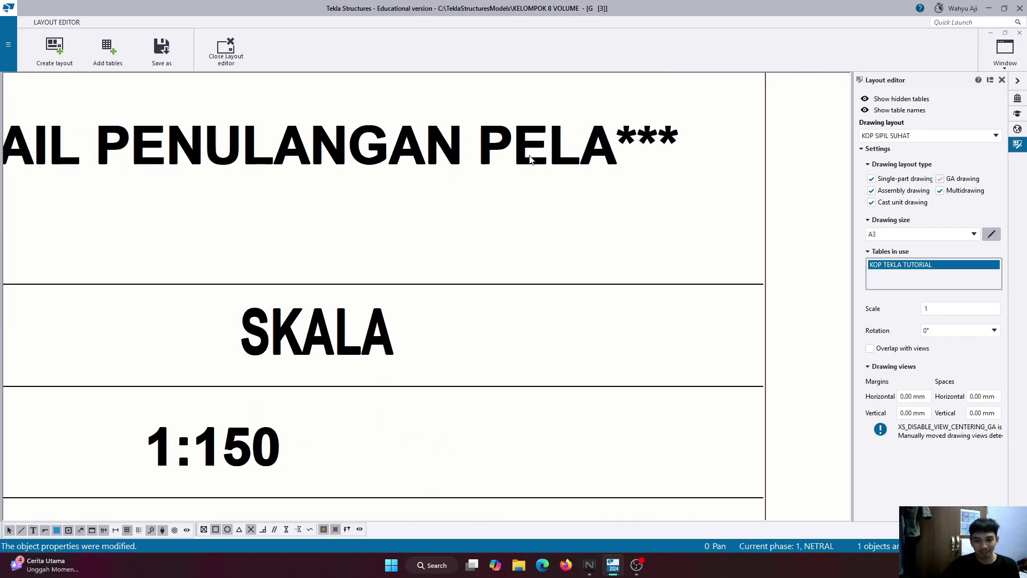
scroll(531, 159, up, 2)
scroll(538, 168, down, 4)
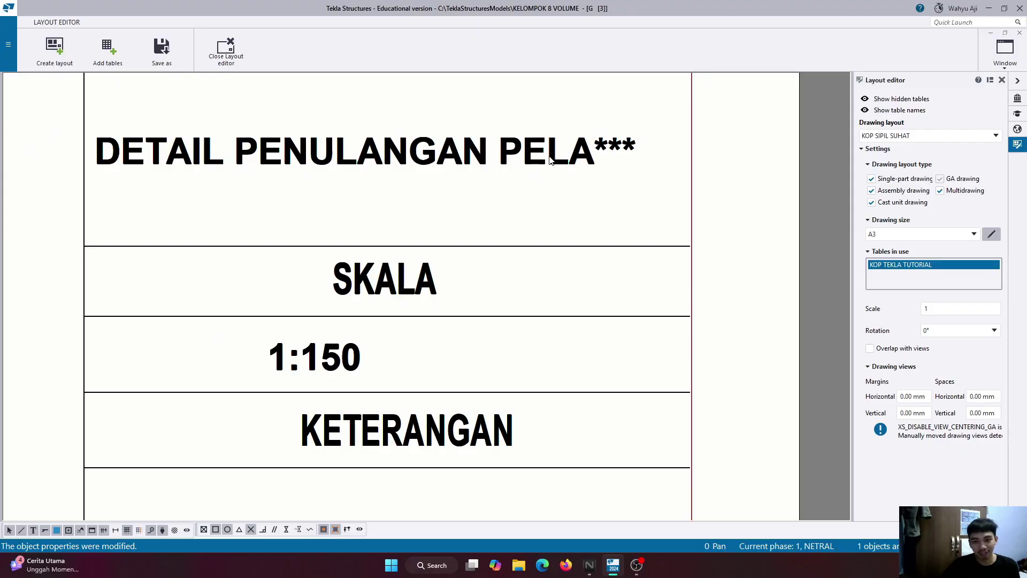
double_click(550, 160)
click(612, 206)
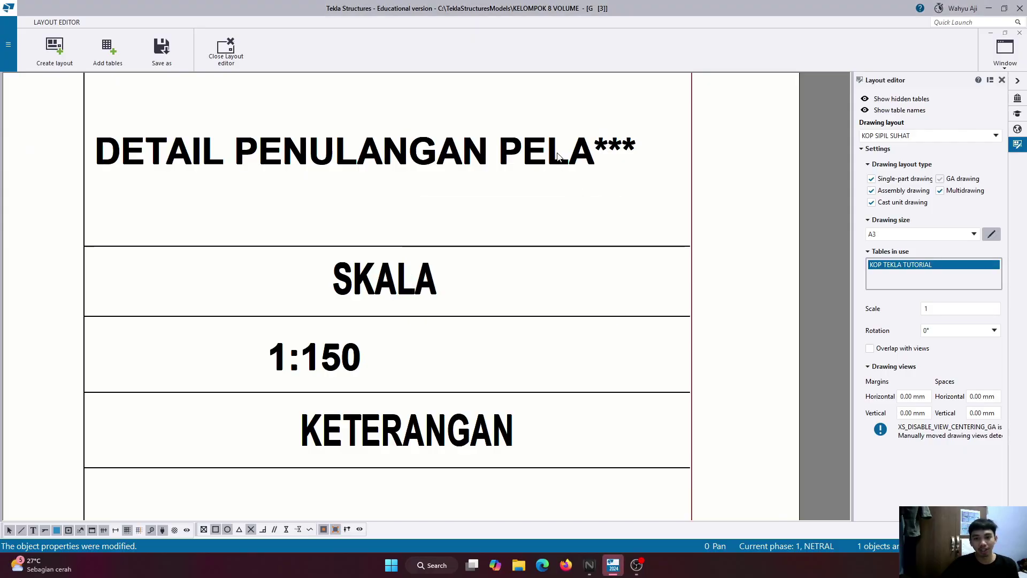
scroll(450, 221, down, 2)
scroll(409, 300, up, 2)
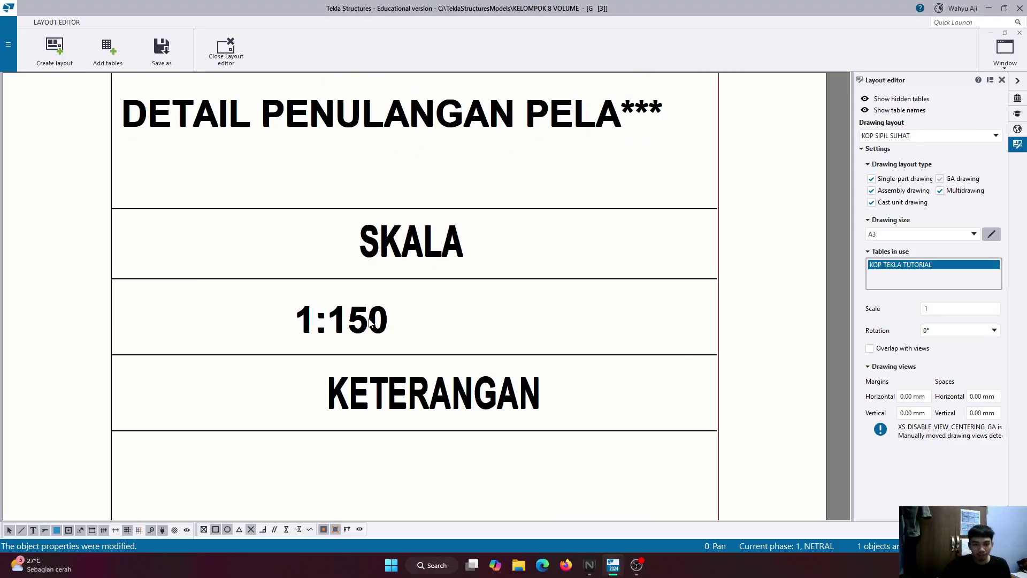
scroll(369, 322, down, 2)
right_click(517, 224)
click(574, 297)
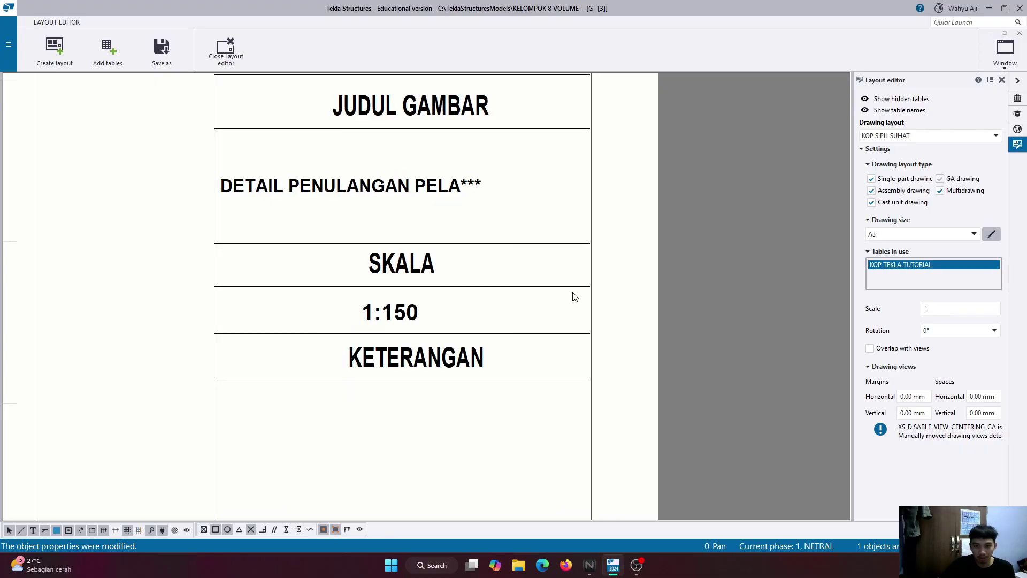
Reopen the title block template for editing and set the DRAWING.TITLE field's length to 35 characters.
double_click(459, 195)
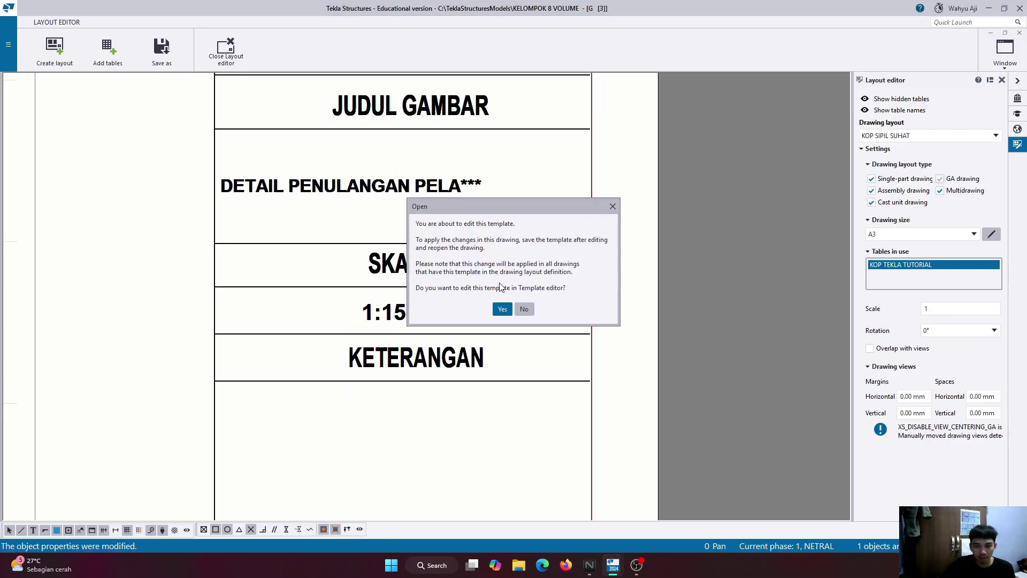
click(503, 309)
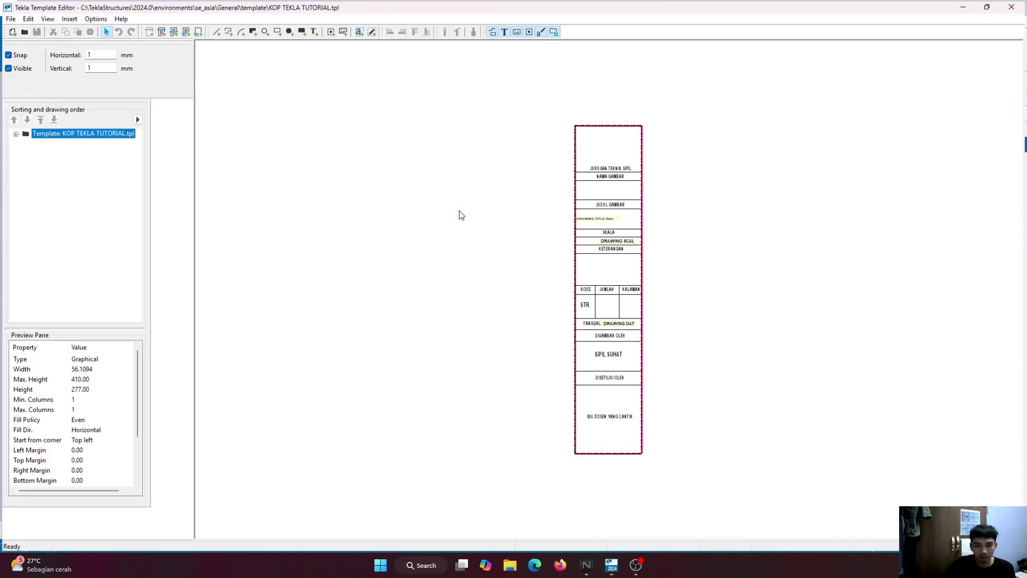
scroll(674, 220, up, 5)
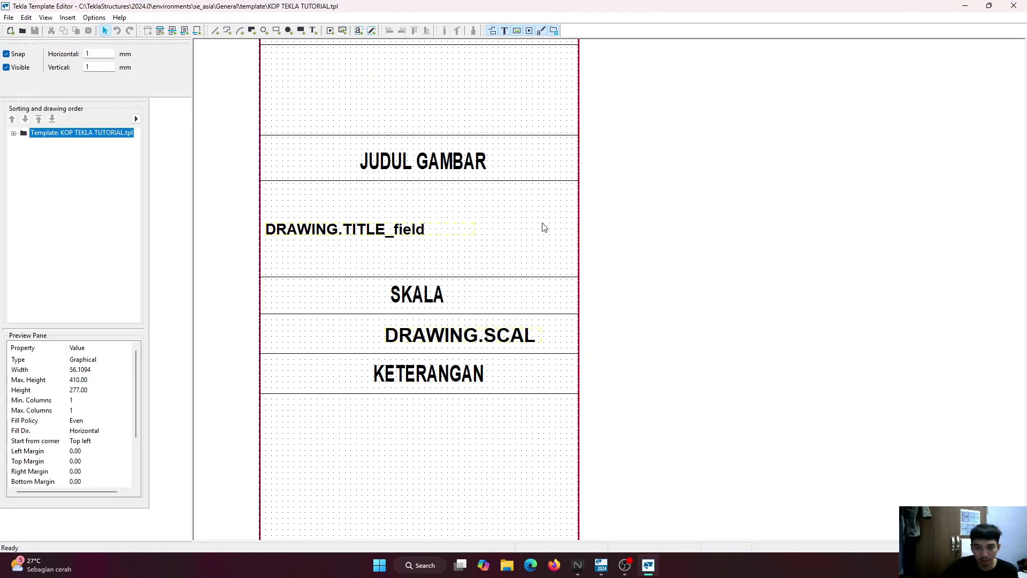
double_click(454, 234)
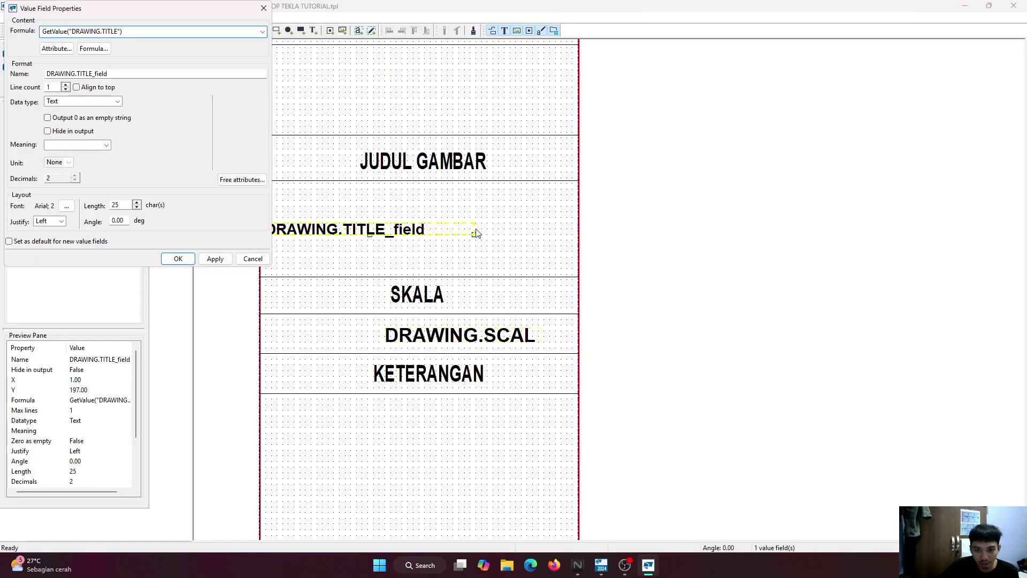
click(137, 203)
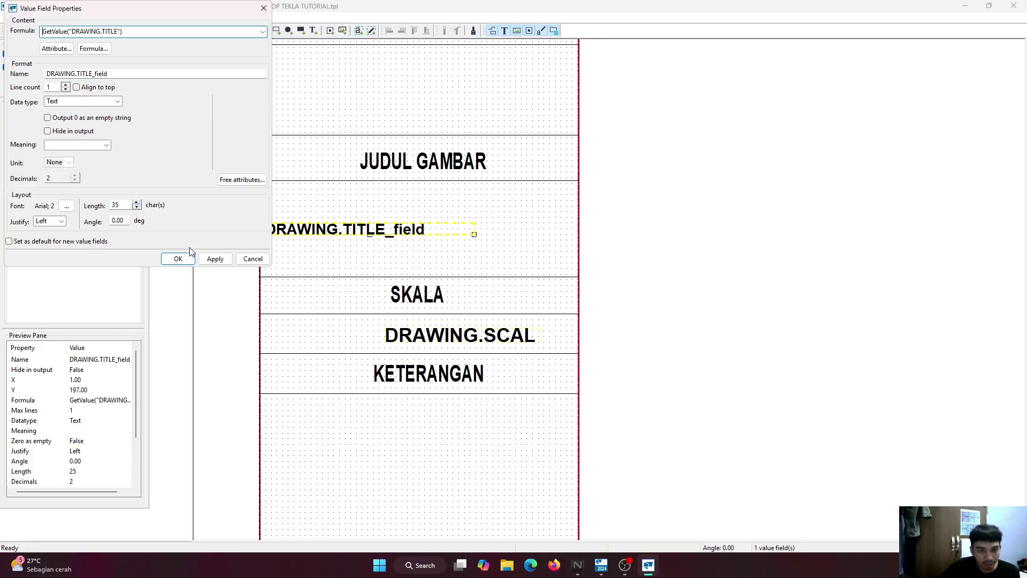
click(215, 258)
click(173, 260)
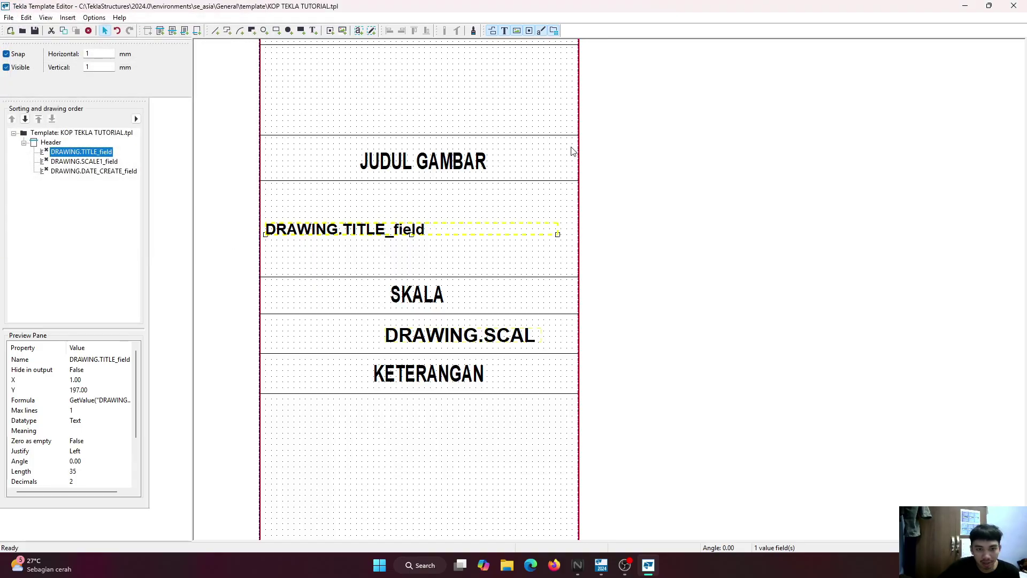
Save the template while closing it, and refresh it in the drawing layout.
click(1014, 6)
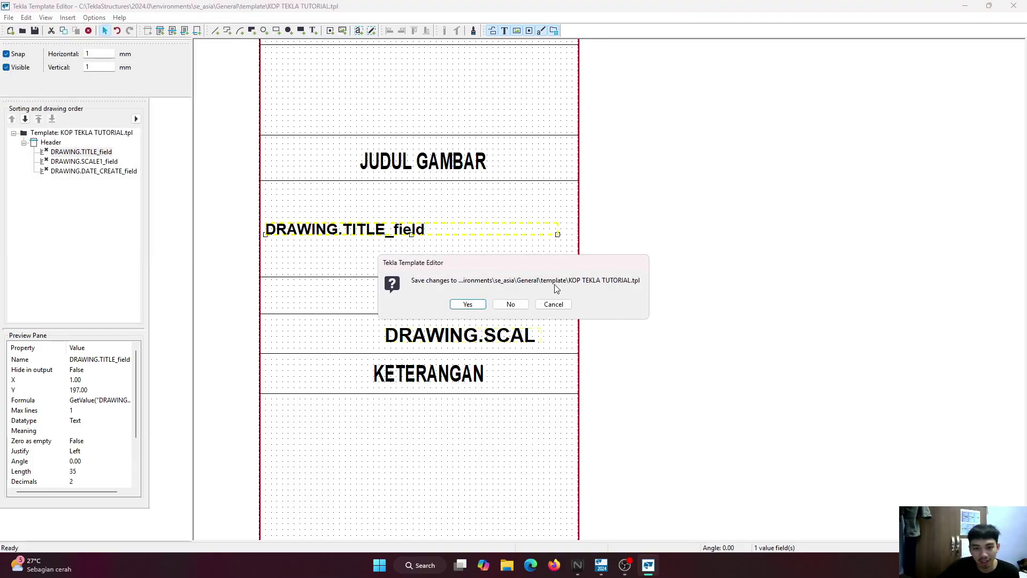
click(469, 305)
right_click(592, 221)
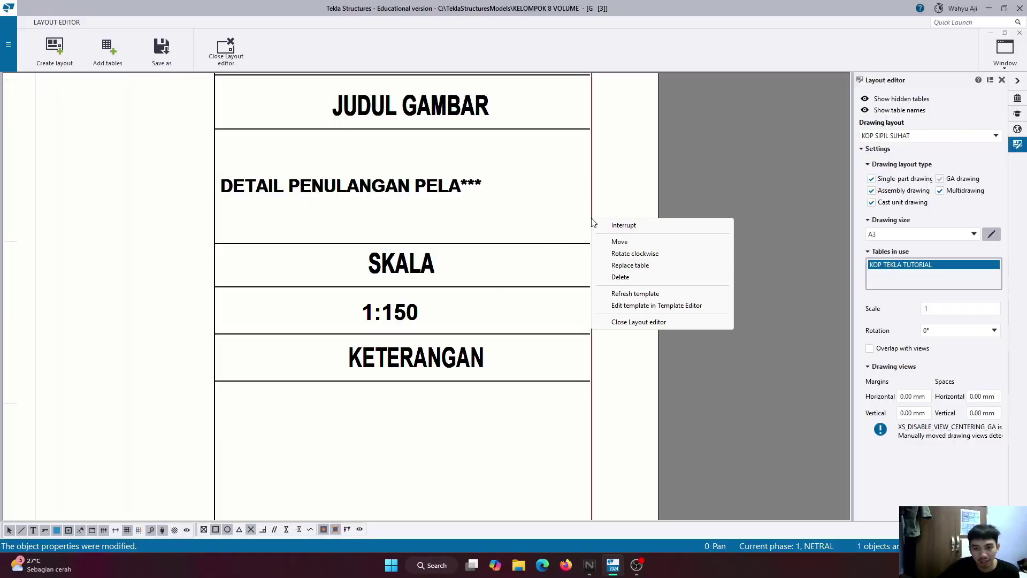
click(652, 293)
Open the title block template for editing again and set the DRAWING.TITLE field's justification to Center.
double_click(488, 194)
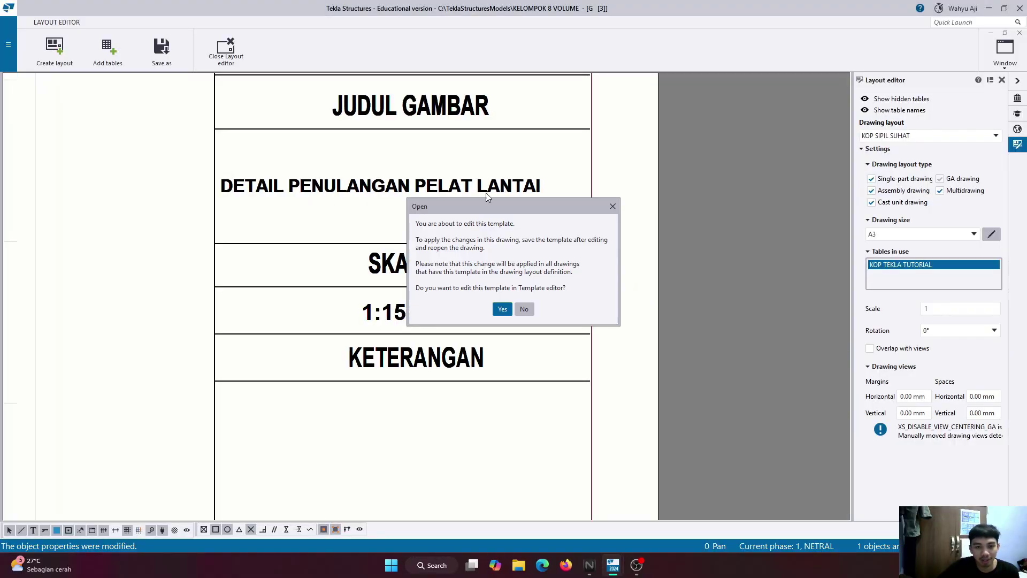
click(502, 309)
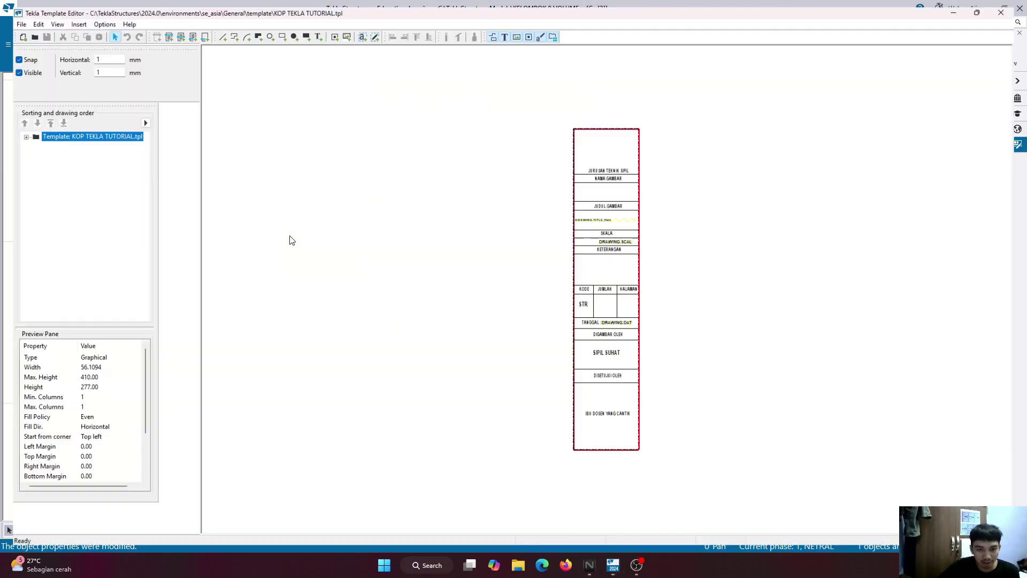
scroll(640, 218, up, 5)
click(496, 240)
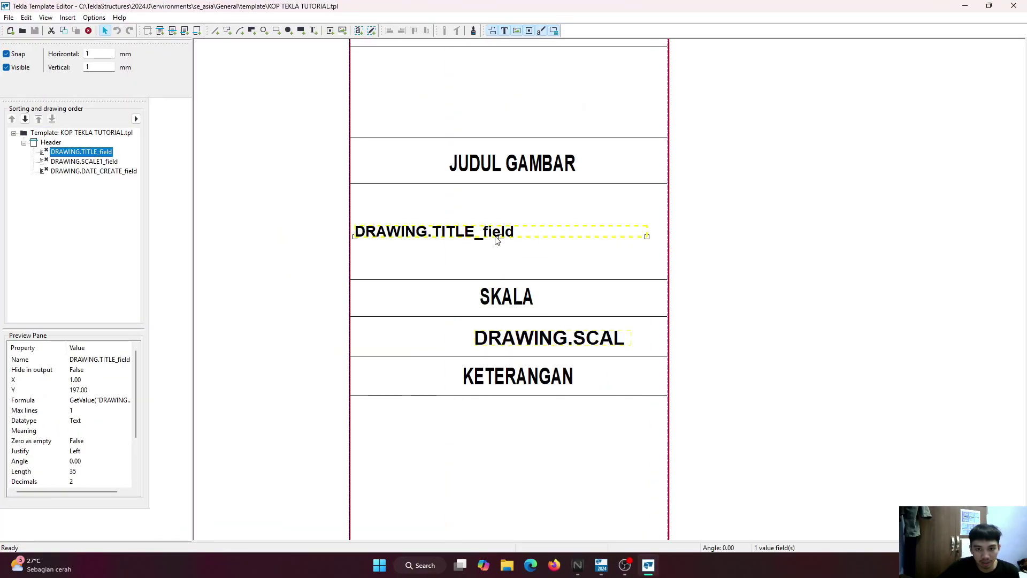
double_click(437, 235)
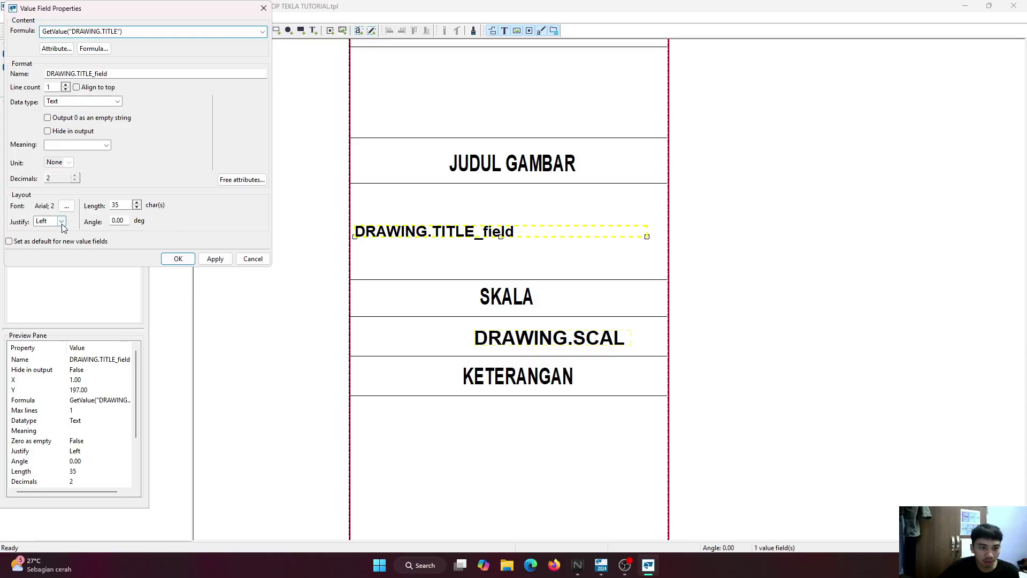
click(62, 222)
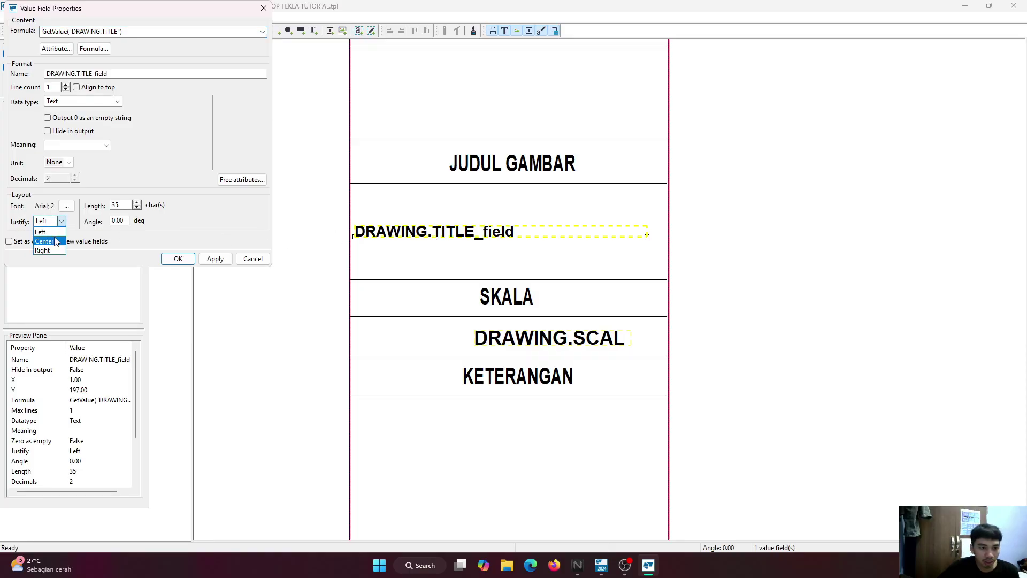
click(219, 261)
click(190, 261)
Move the DRAWING.TITLE field horizontally to X 3.00 under JUDUL GAMBAR, and save the template while closing it.
scroll(477, 230, down, 3)
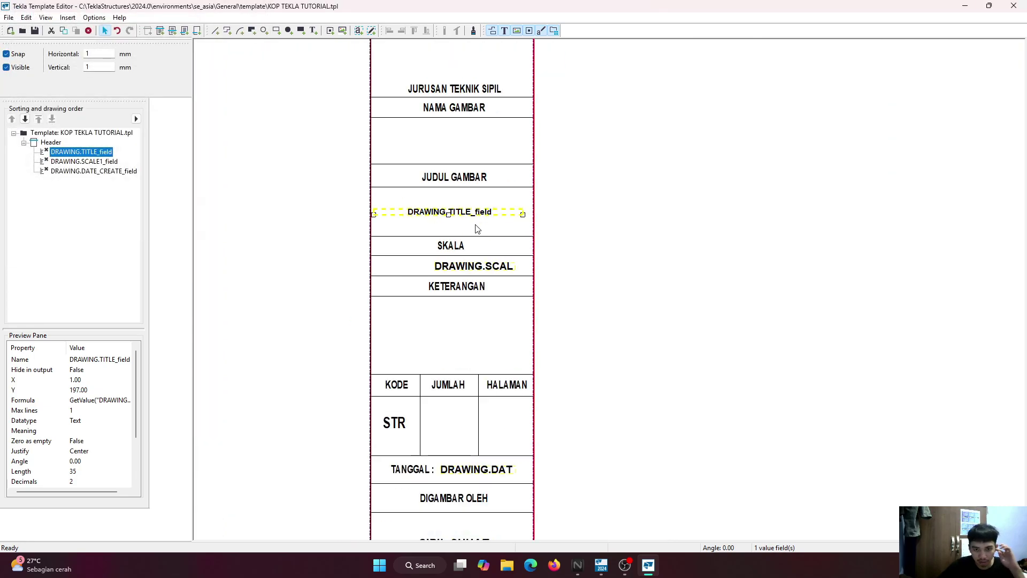
scroll(500, 209, up, 3)
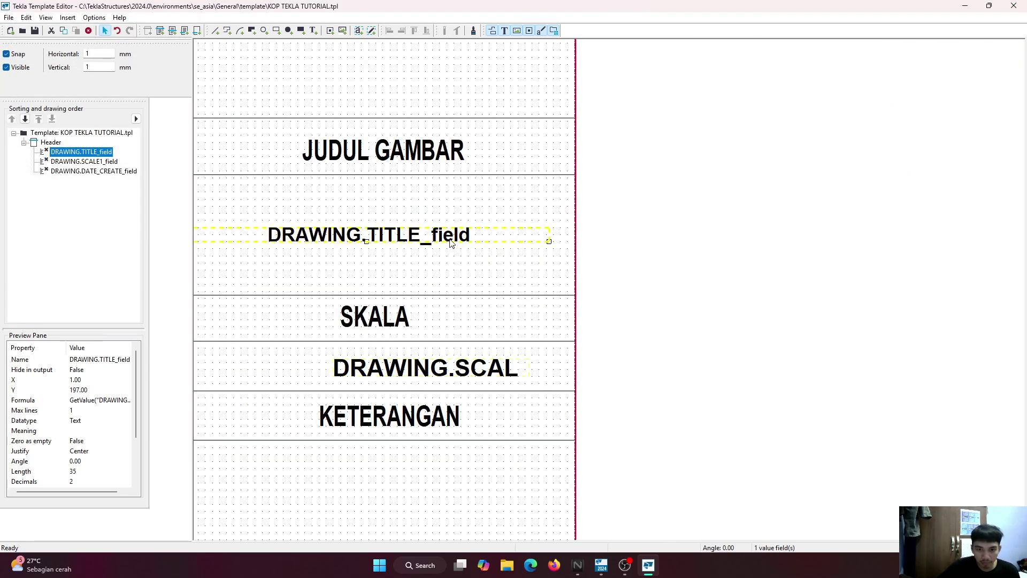
drag(449, 238, 529, 228)
scroll(523, 236, down, 2)
scroll(477, 230, up, 2)
click(1014, 6)
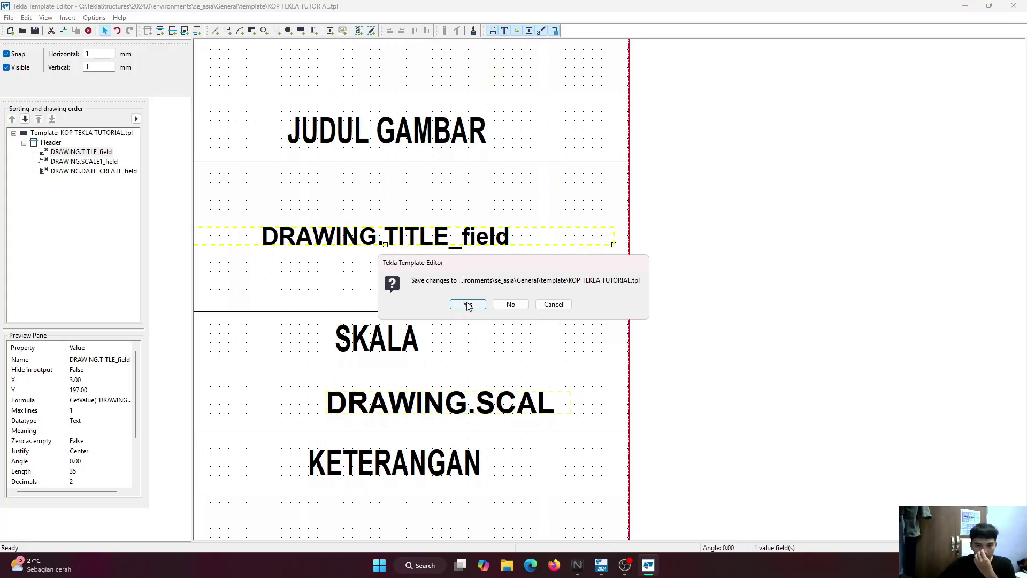
click(466, 303)
Refresh the KOP TEKLA TUTORIAL template in the drawing layout and check the title and scale text placement.
scroll(440, 269, down, 1)
right_click(555, 243)
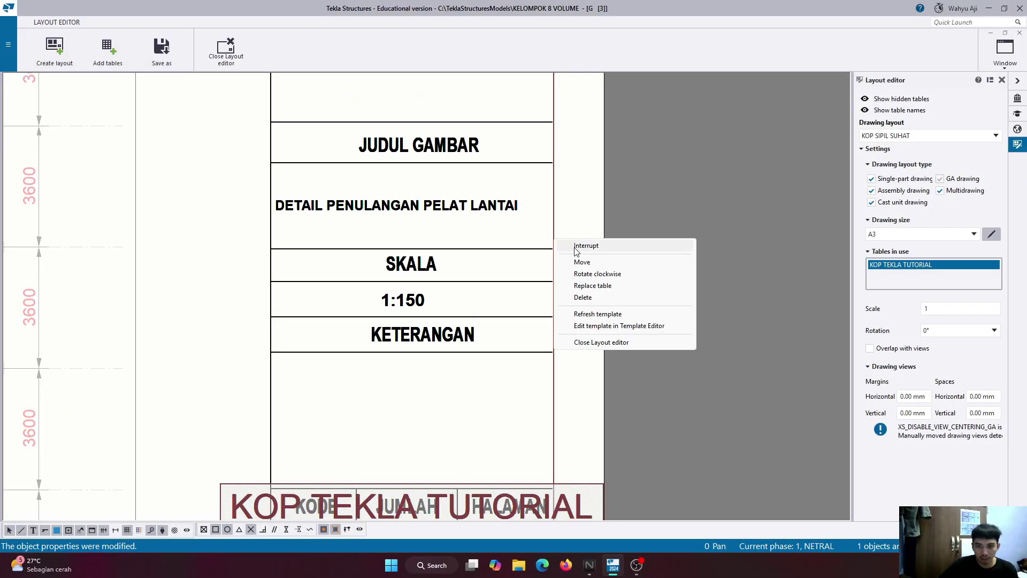
click(620, 316)
scroll(419, 217, down, 1)
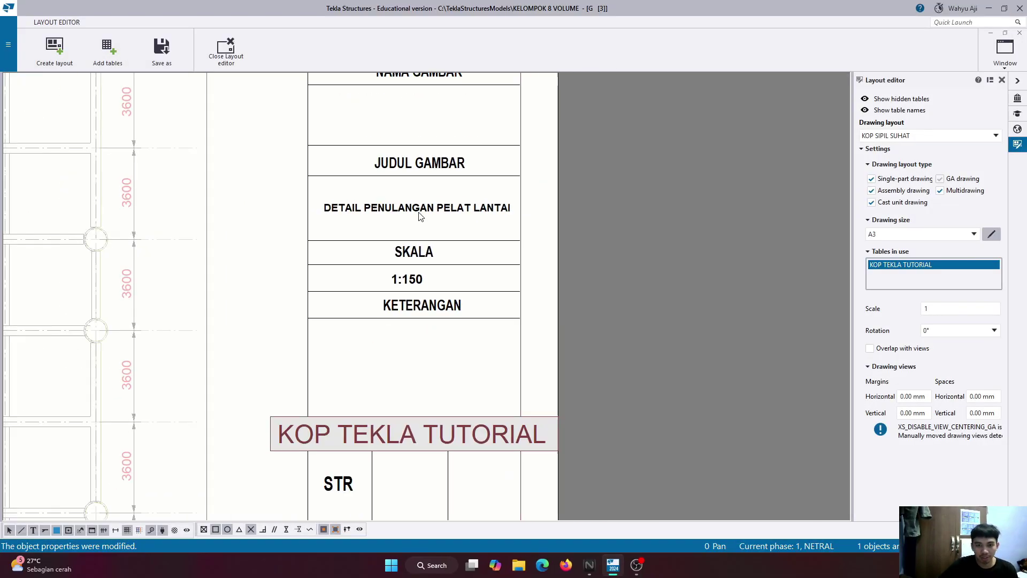
scroll(419, 217, down, 1)
scroll(421, 271, up, 2)
scroll(420, 271, down, 3)
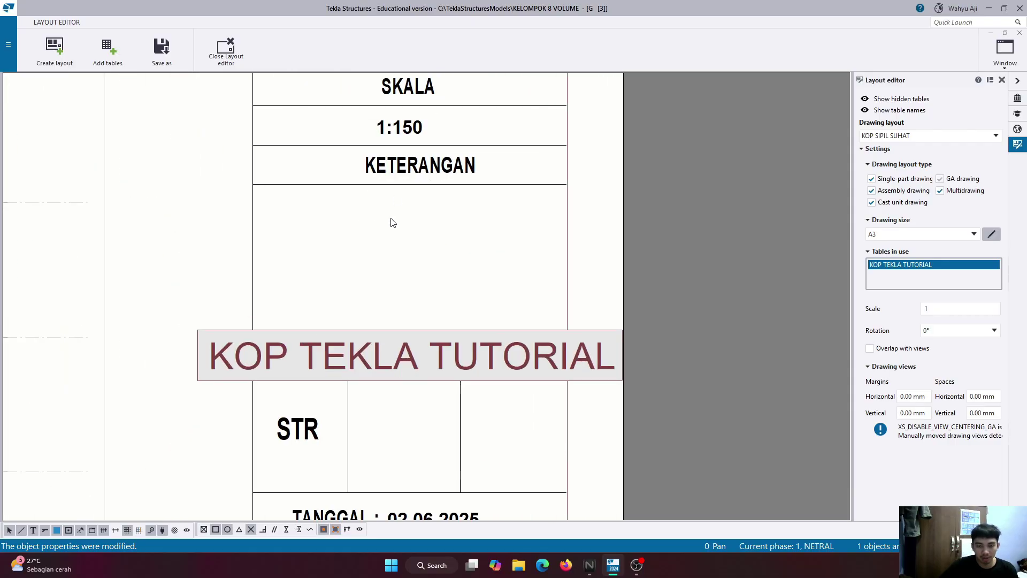
Close the layout editor and return to the full slab reinforcement drawing sheet.
scroll(478, 258, up, 1)
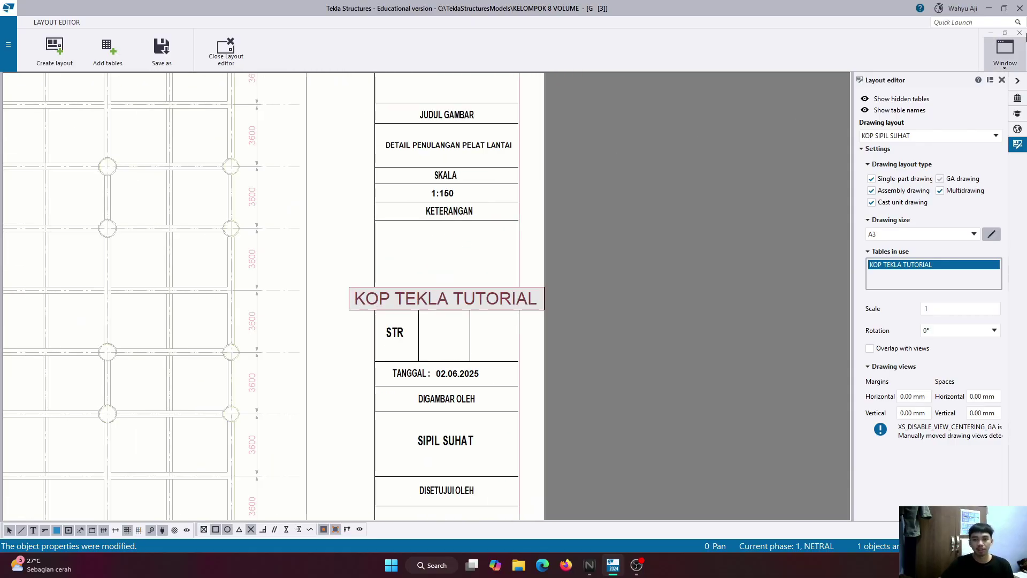
double_click(640, 297)
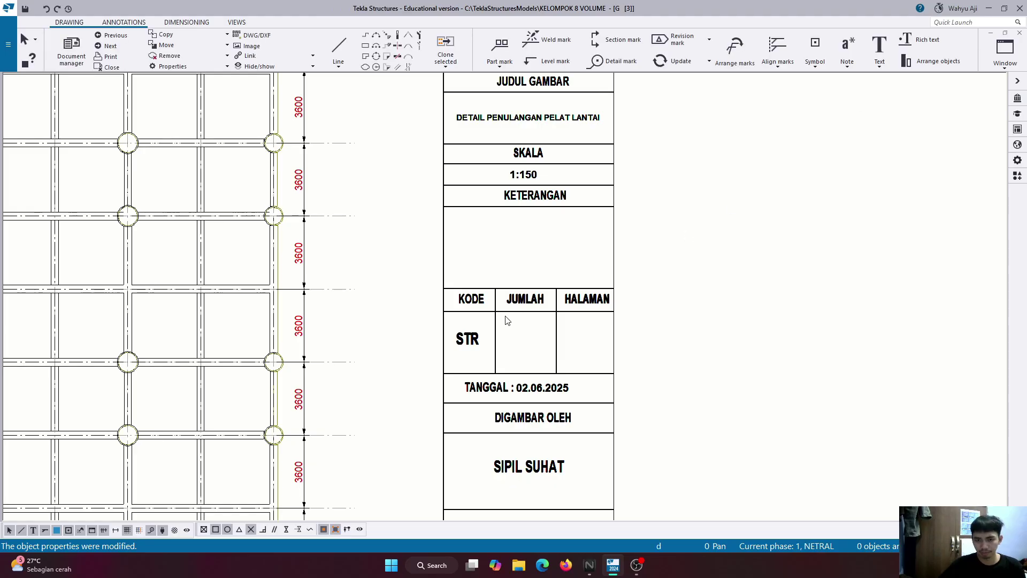
scroll(535, 276, down, 5)
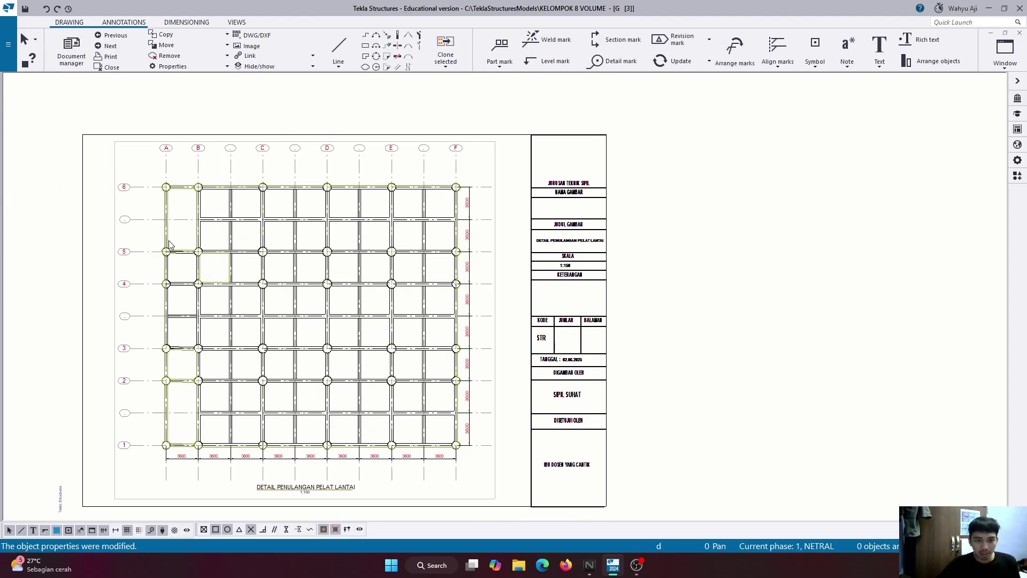
scroll(236, 245, up, 4)
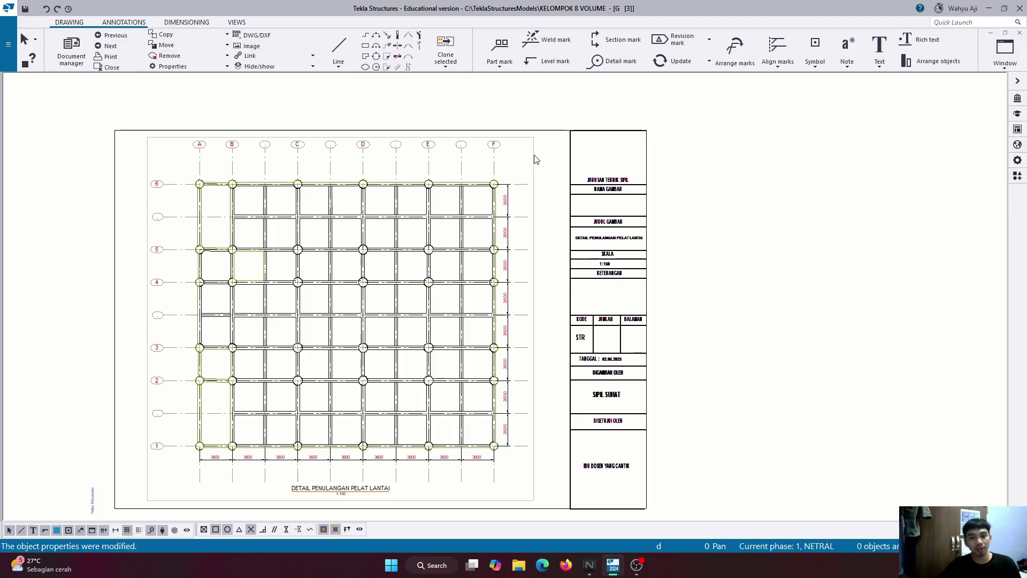
double_click(534, 158)
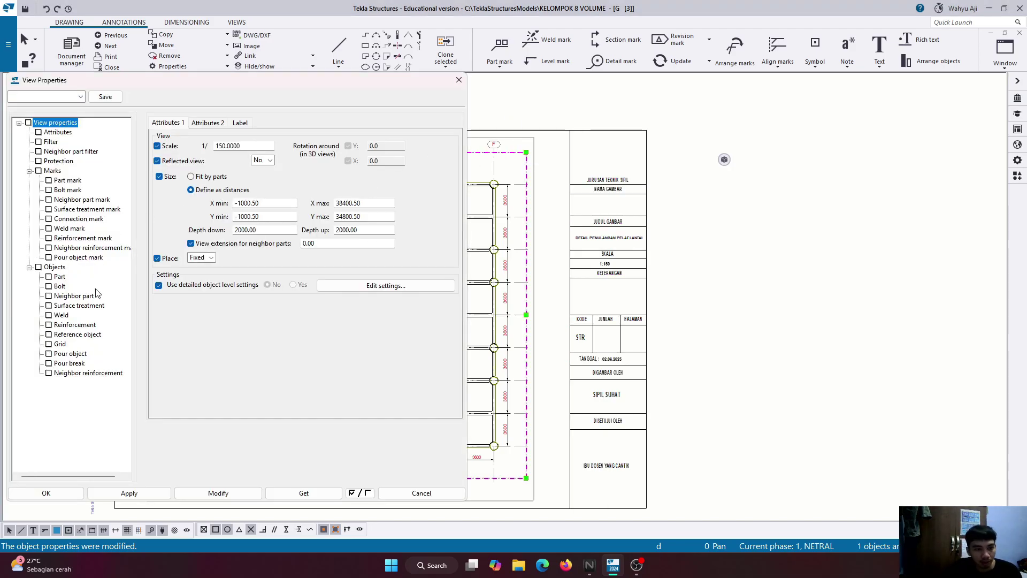
click(459, 80)
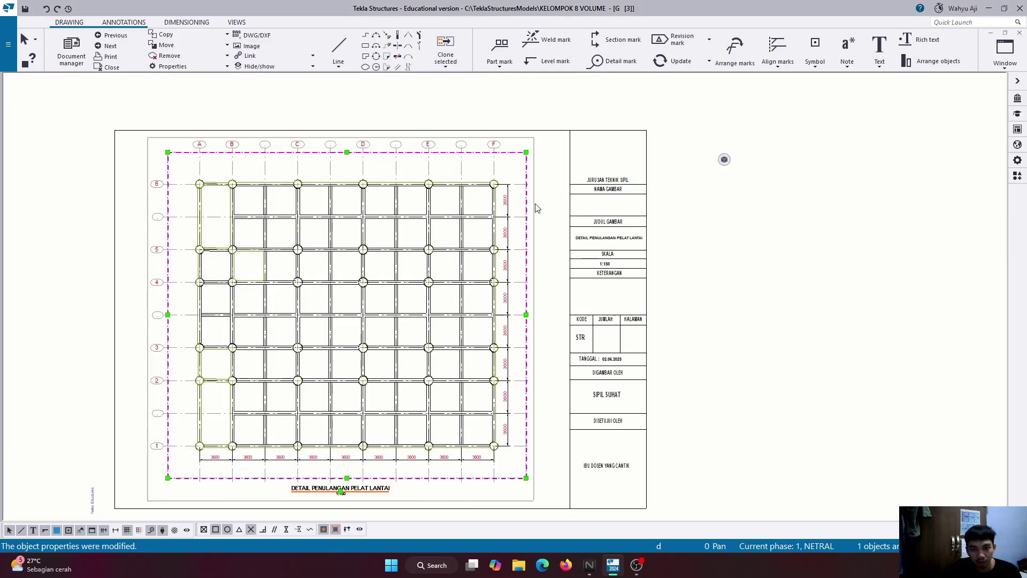
double_click(537, 208)
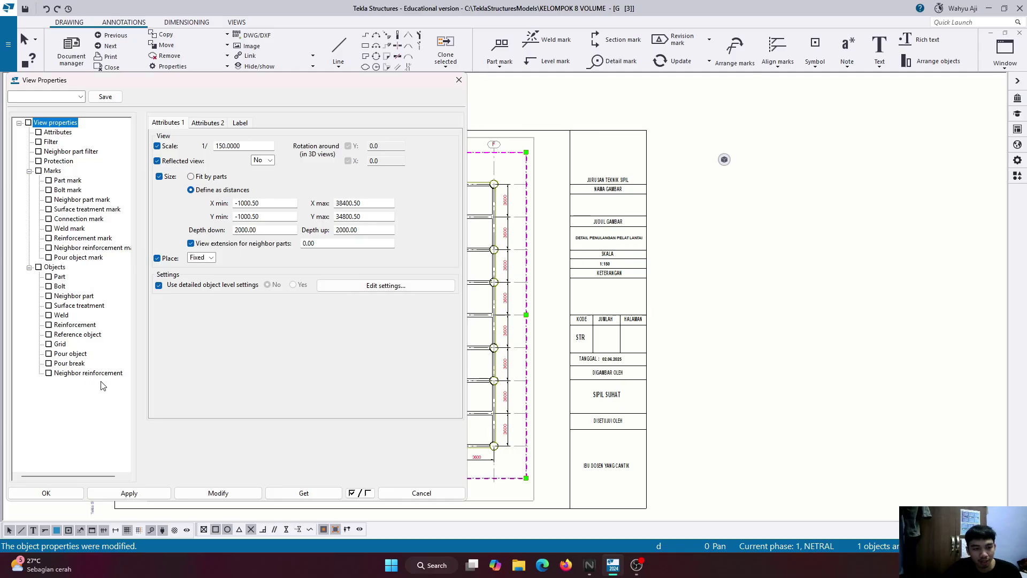
click(459, 80)
click(198, 66)
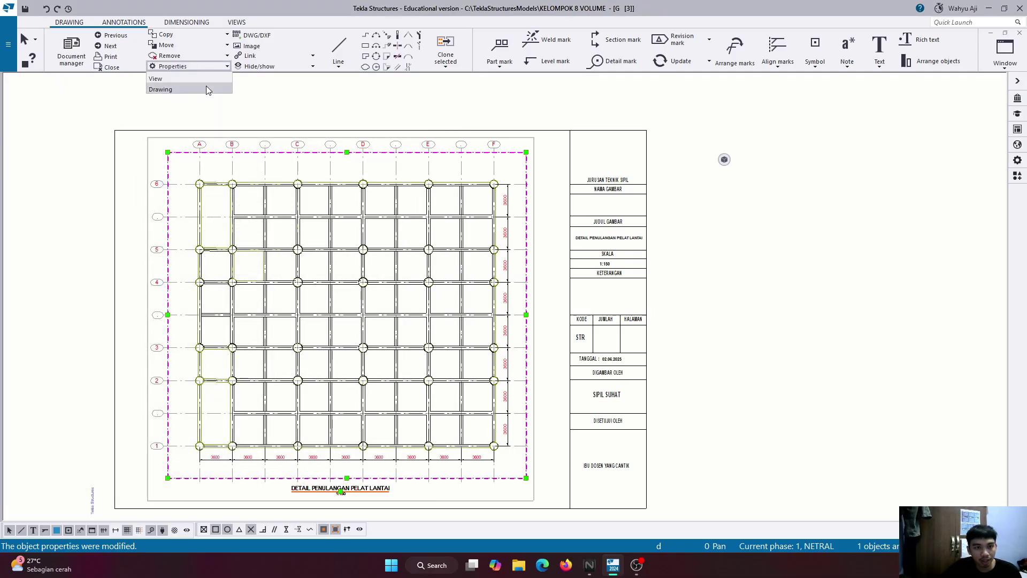
click(206, 88)
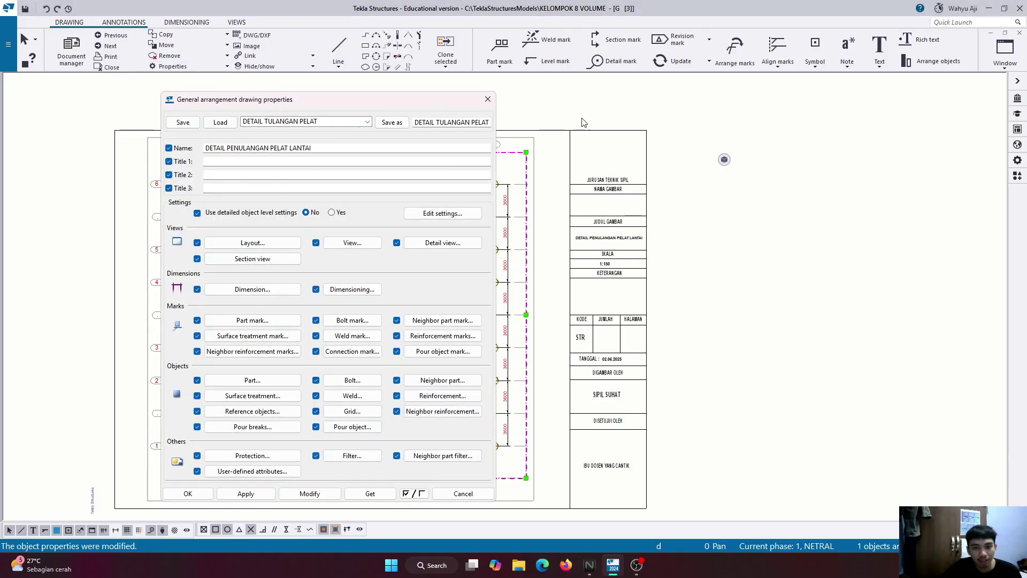
click(487, 99)
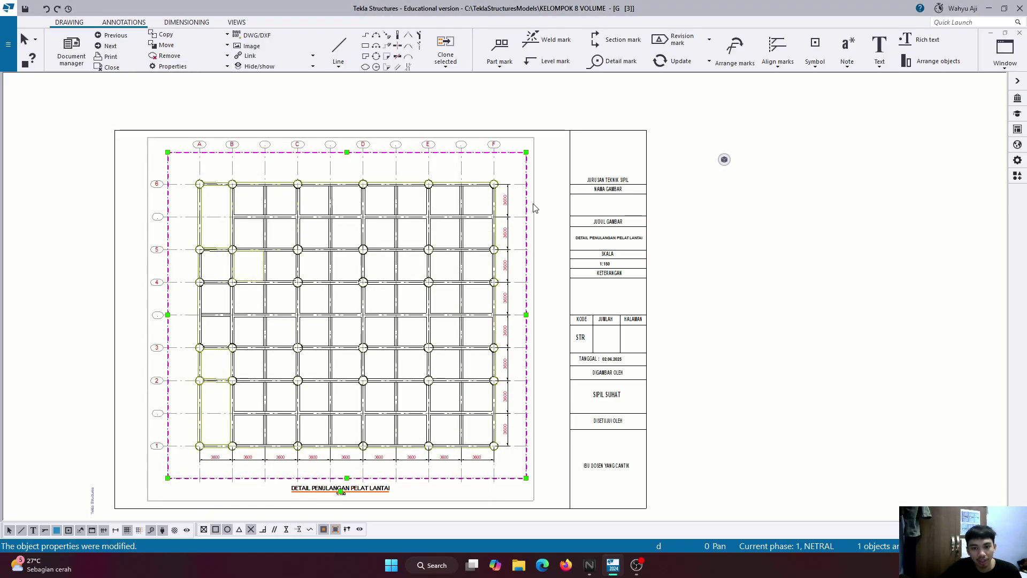
In the plan view's reinforcement properties, set all reinforcing bars to Visible, keeping the single line representation.
double_click(534, 151)
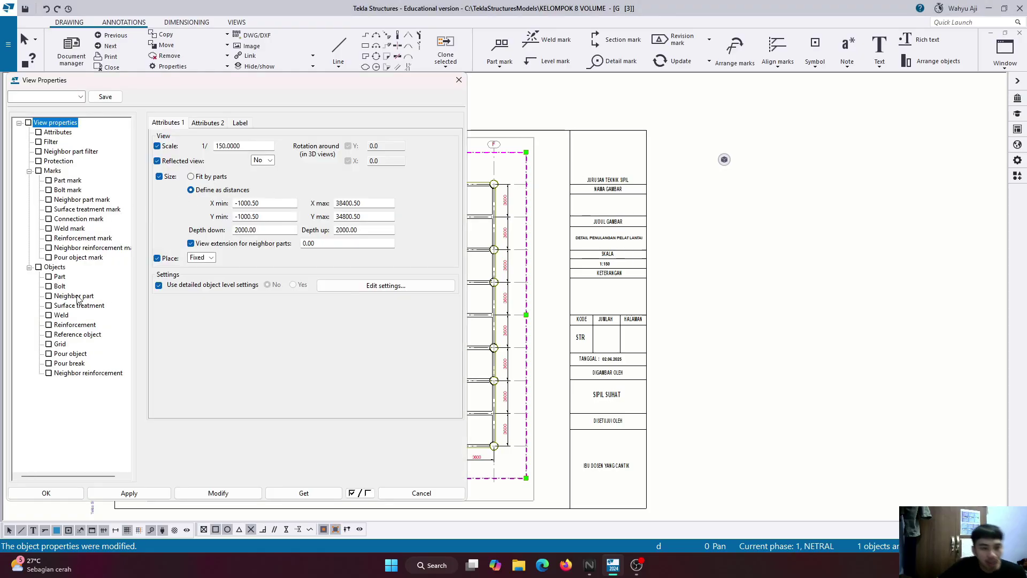
click(54, 267)
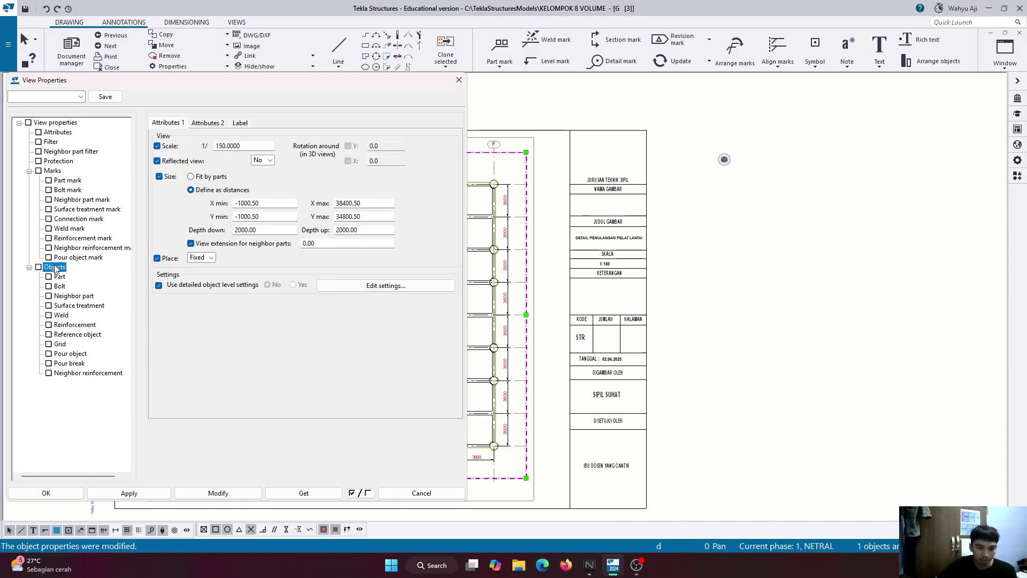
click(58, 325)
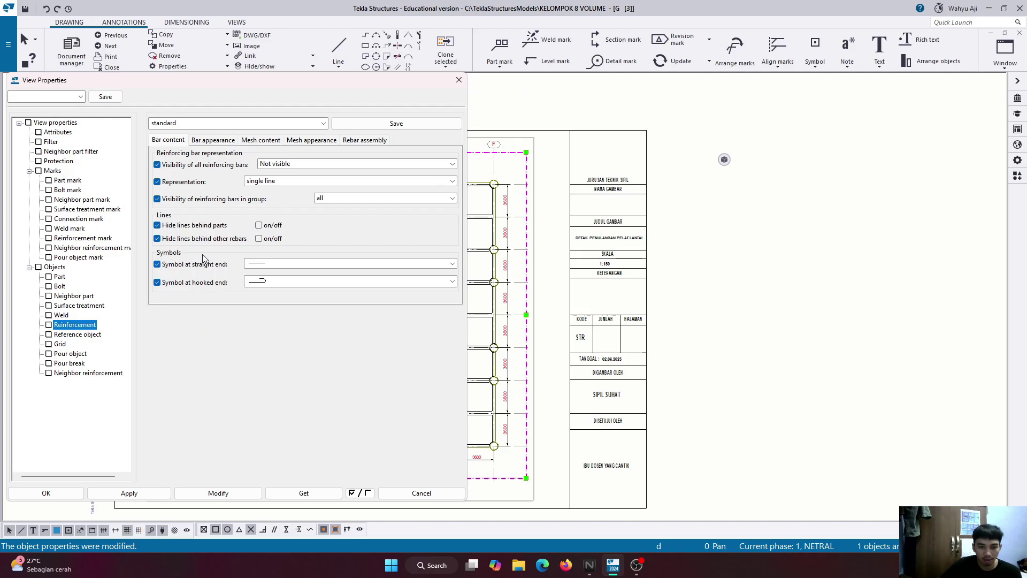
scroll(697, 212, up, 5)
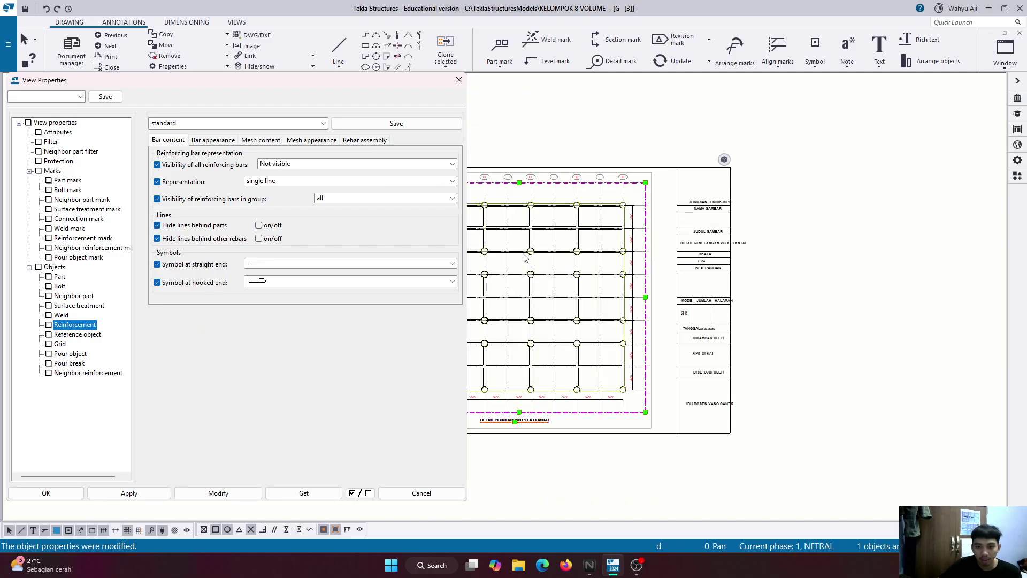
scroll(697, 212, up, 3)
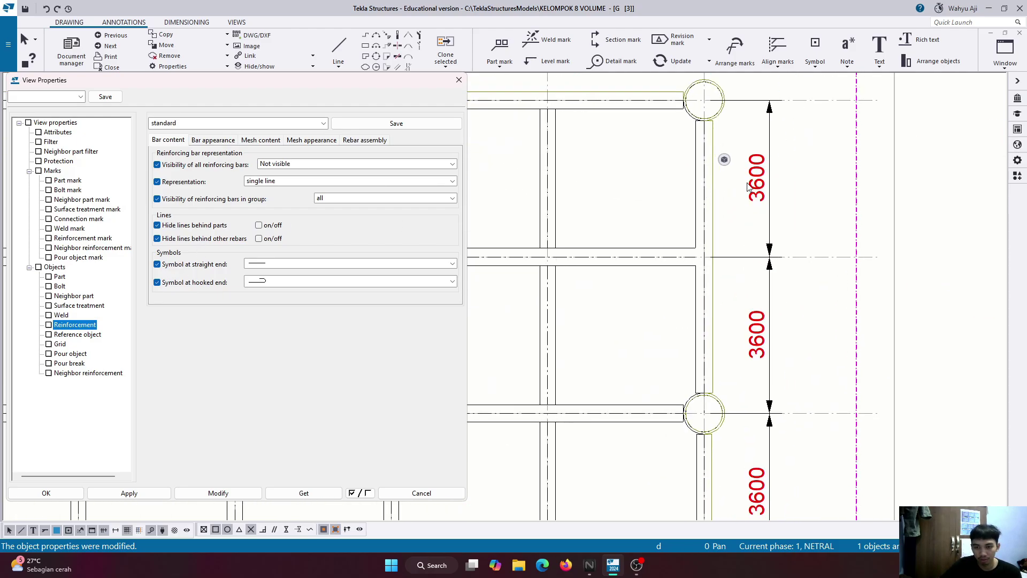
click(319, 166)
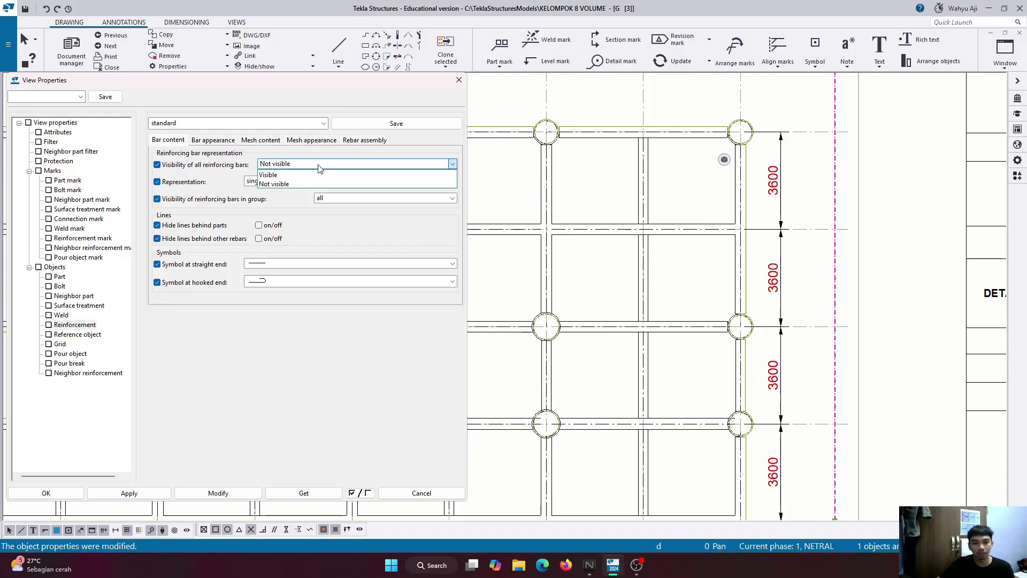
click(306, 180)
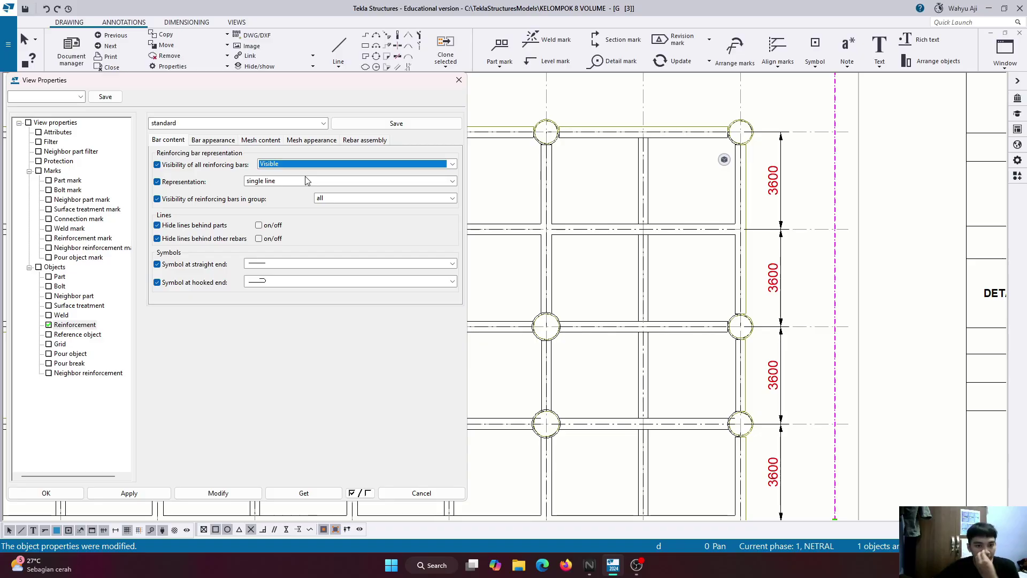
click(297, 182)
click(297, 183)
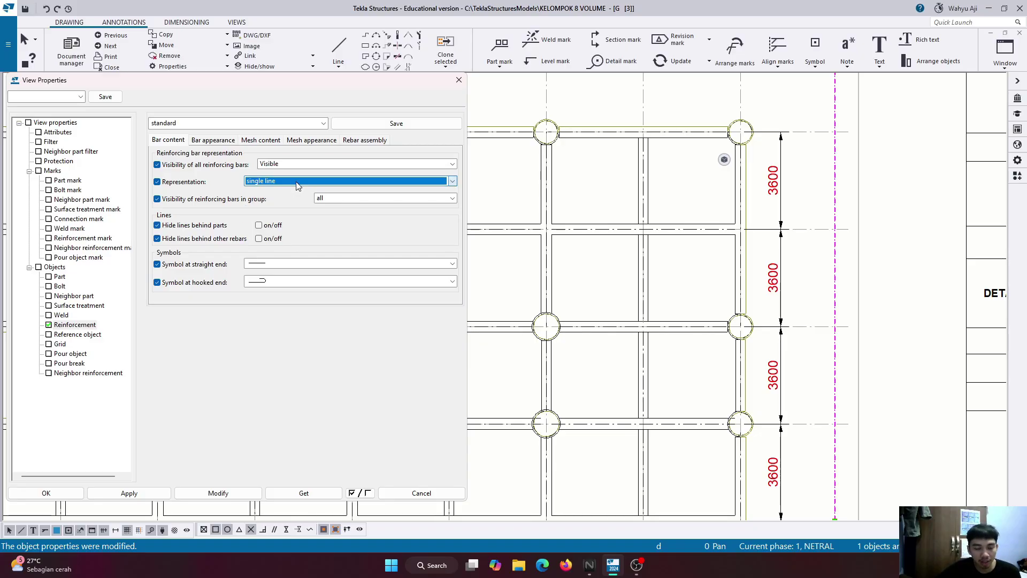
Set the reinforcing bars' visible line color to black, apply the modification to the plan view, and close its properties.
click(213, 140)
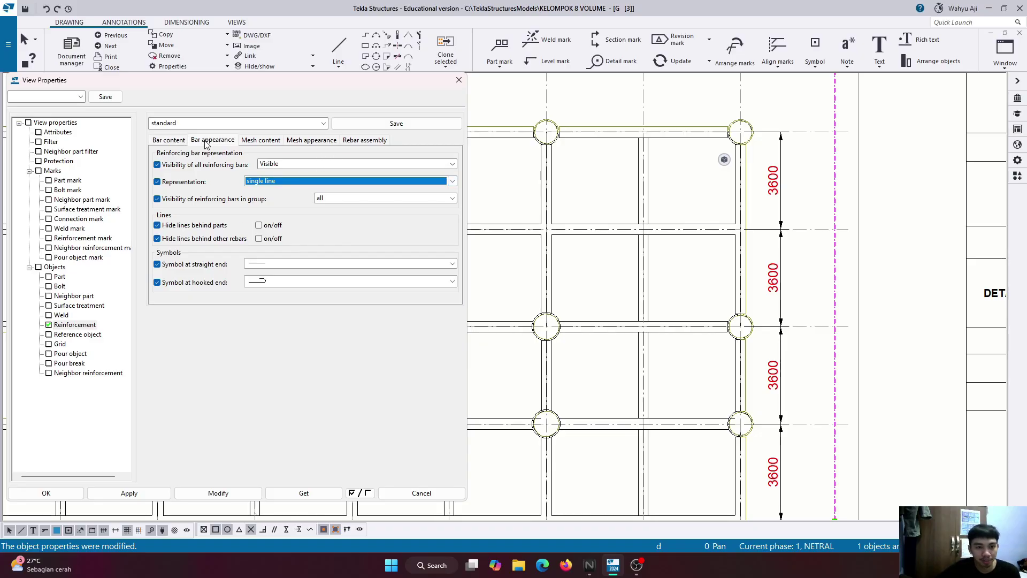
click(261, 140)
click(201, 140)
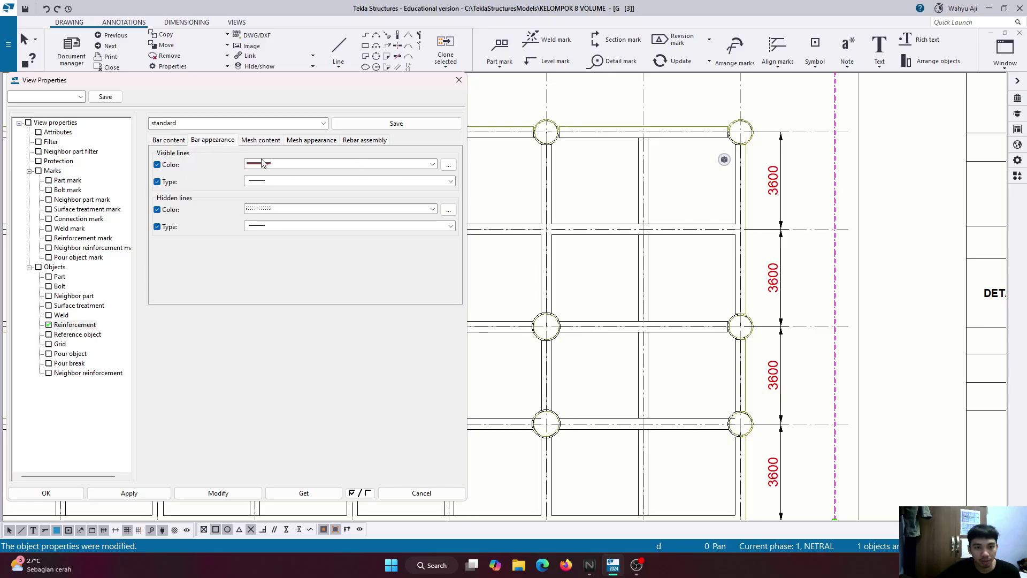
click(266, 164)
click(282, 187)
click(289, 209)
click(290, 210)
click(291, 211)
click(291, 209)
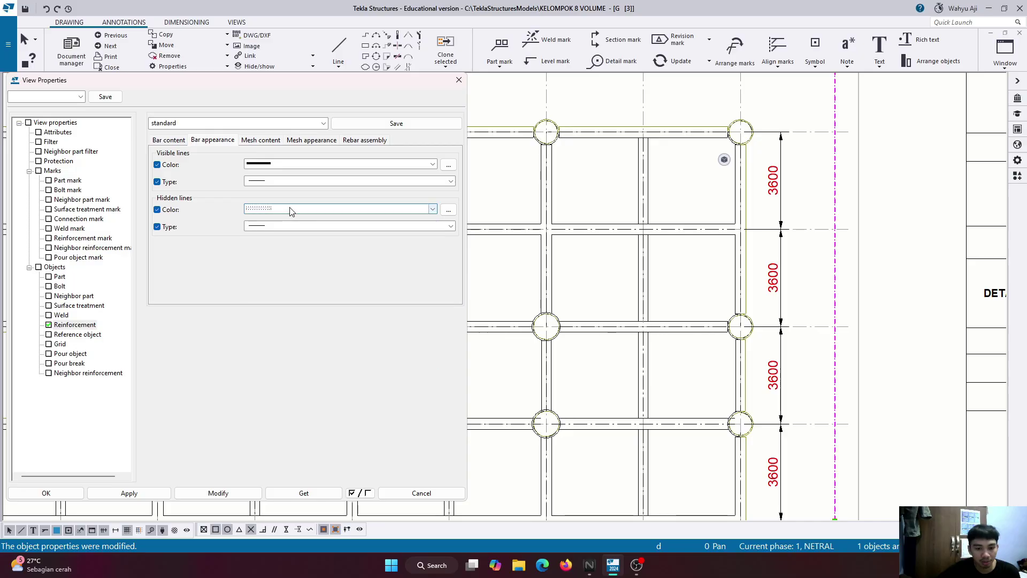
click(232, 493)
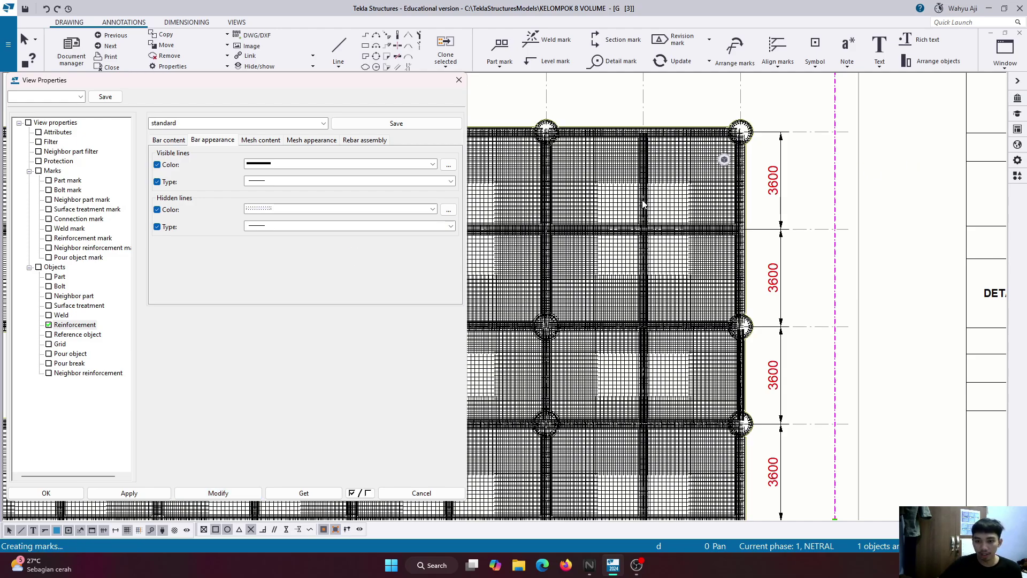
scroll(658, 209, up, 1)
scroll(695, 203, up, 5)
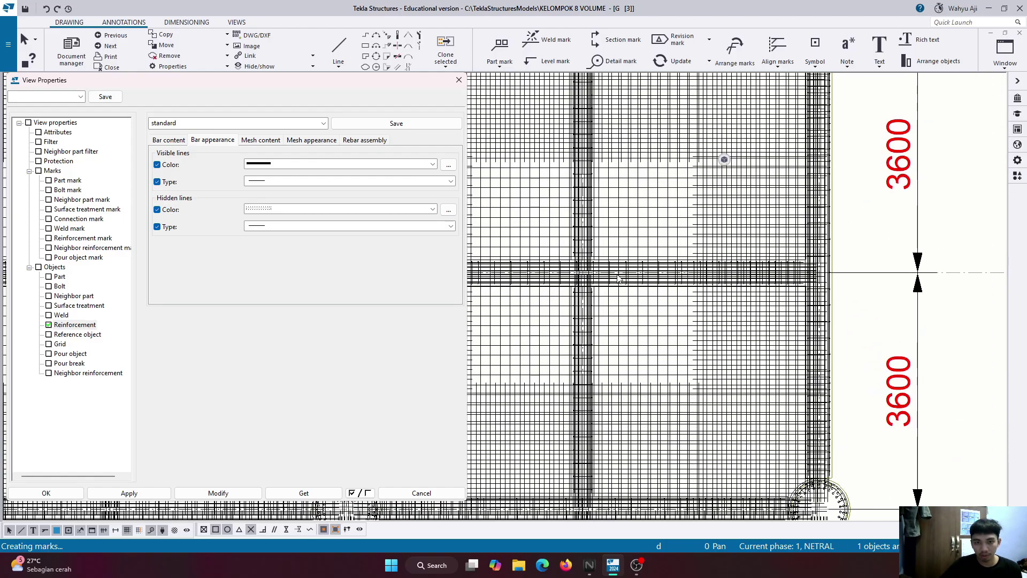
scroll(618, 279, down, 2)
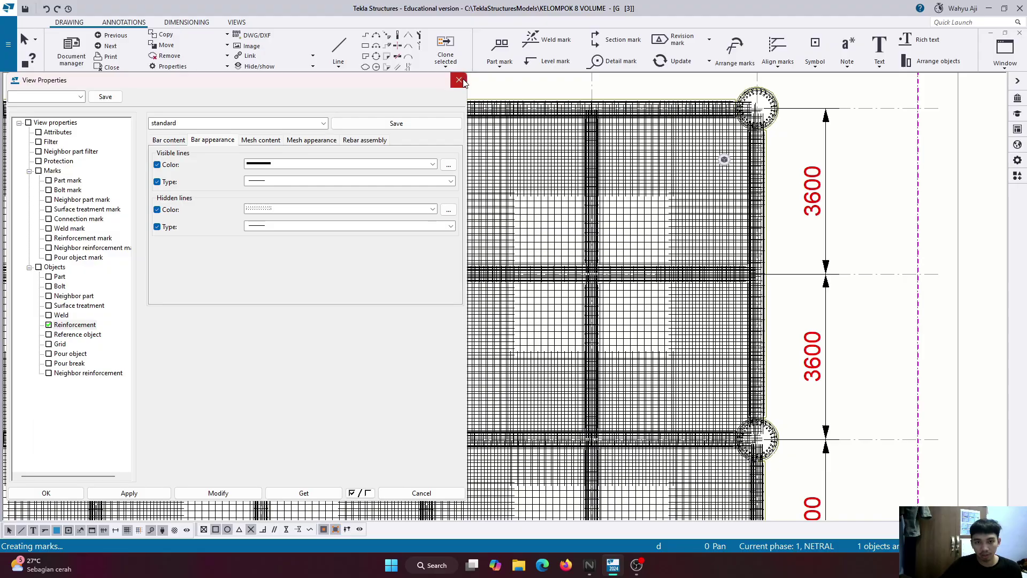
click(459, 80)
Shrink the plan view's boundary to the slab's upper-right portion, covering axes E to F and 4 to 6.
scroll(543, 191, down, 1)
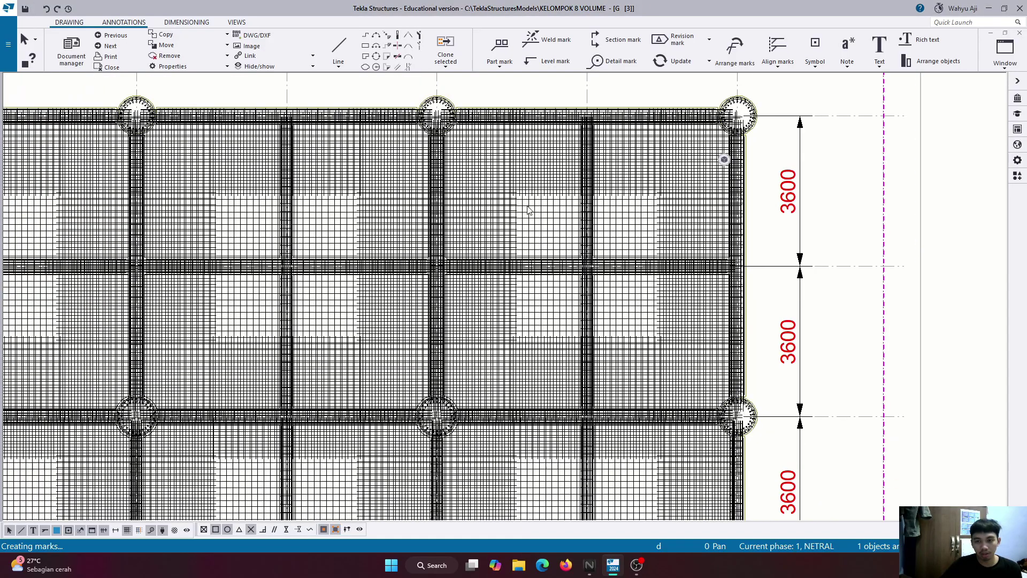
scroll(528, 210, down, 2)
scroll(534, 217, down, 4)
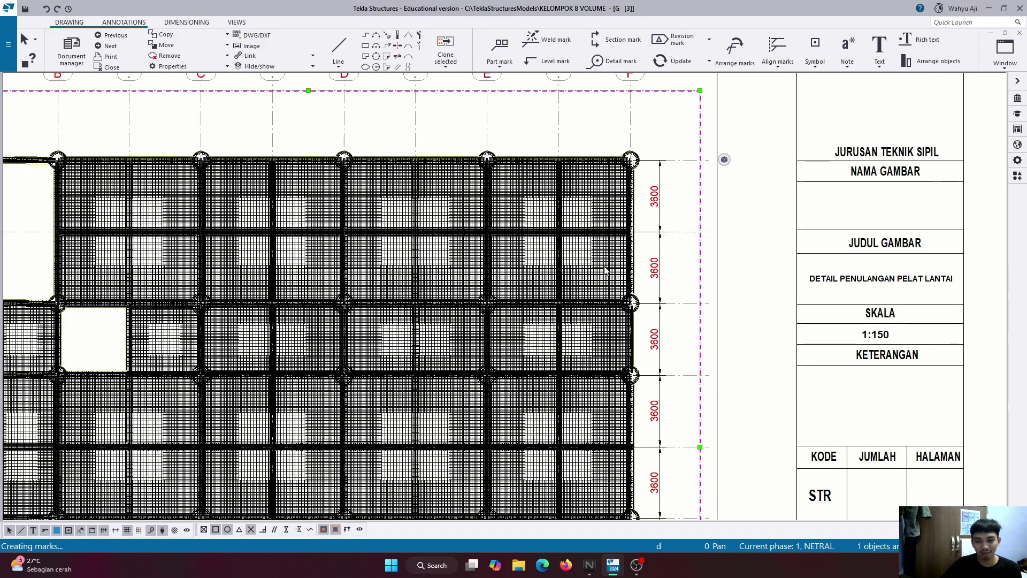
scroll(612, 267, down, 2)
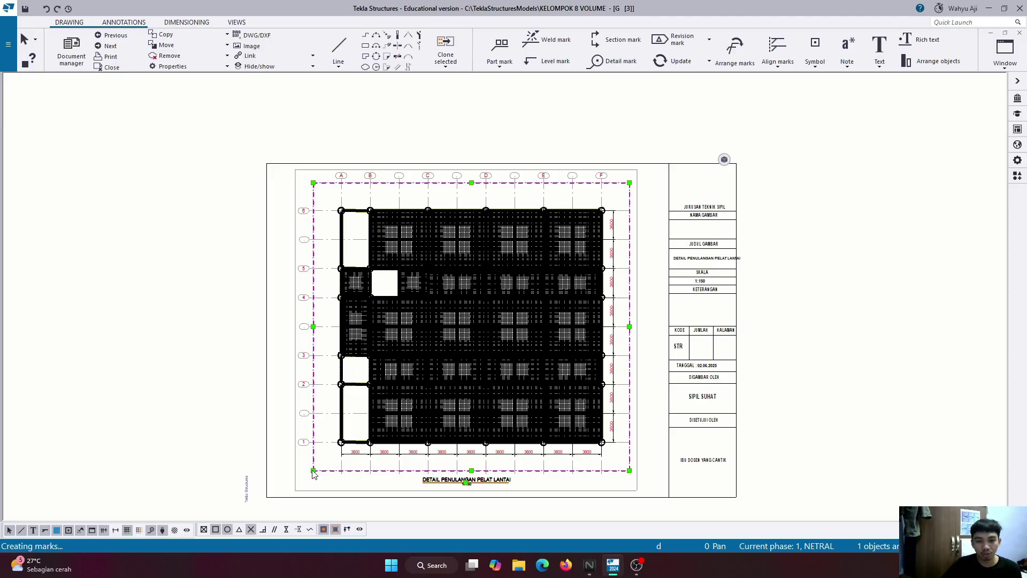
click(486, 310)
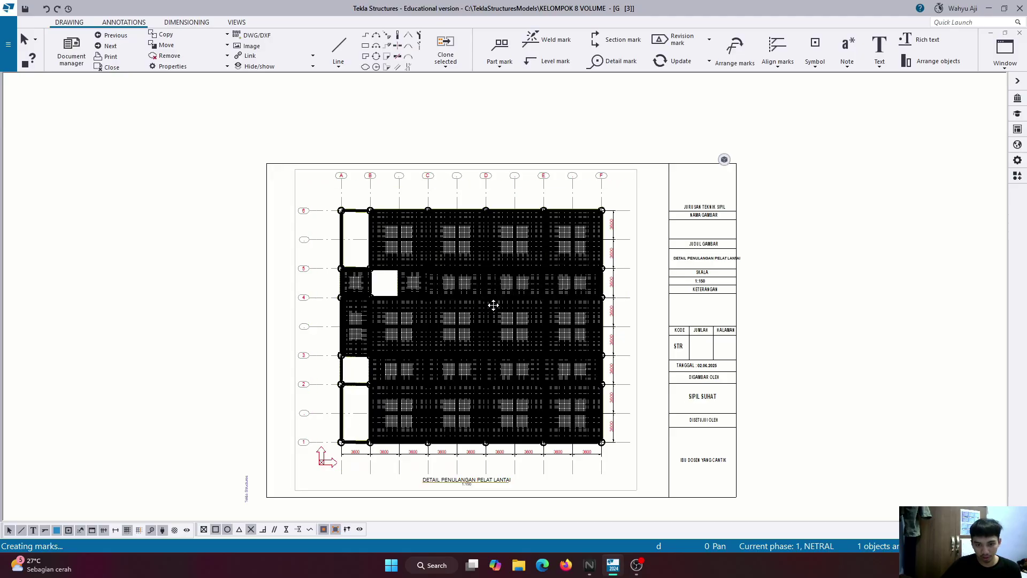
drag(493, 305, 499, 302)
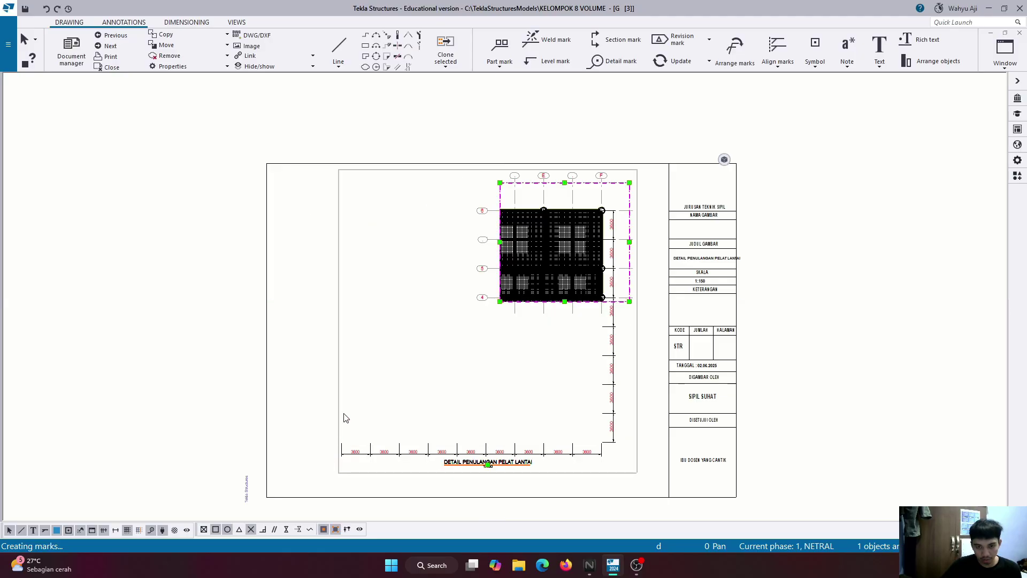
Delete the horizontal and vertical 3600 grid dimension lines from the cropped plan view.
click(398, 454)
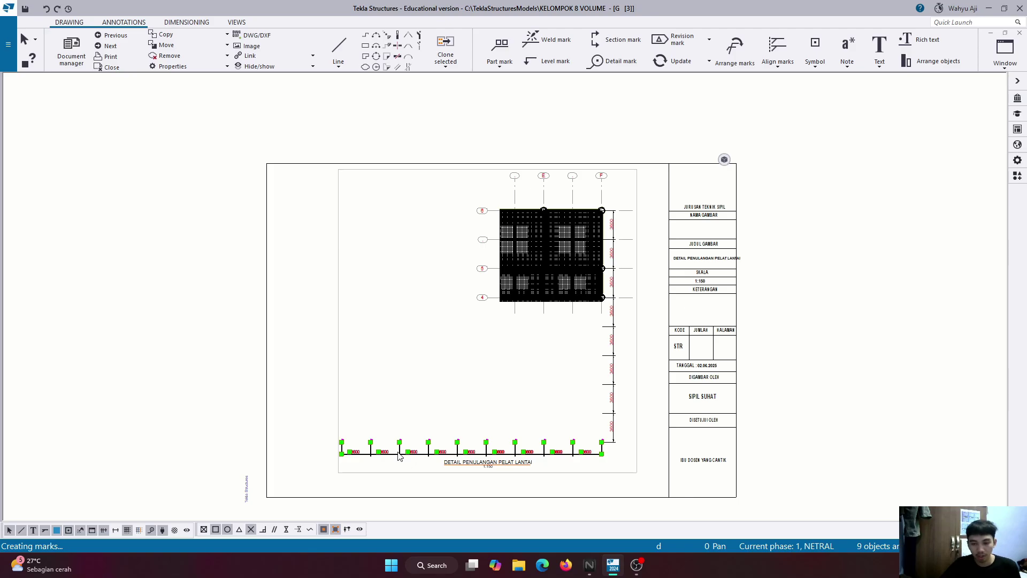
key(Delete)
click(614, 358)
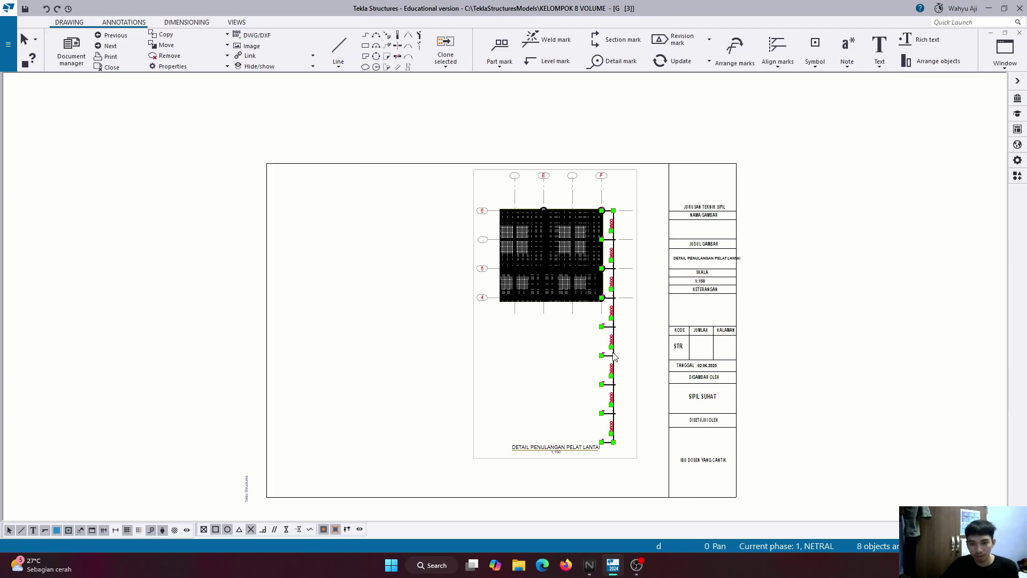
key(Delete)
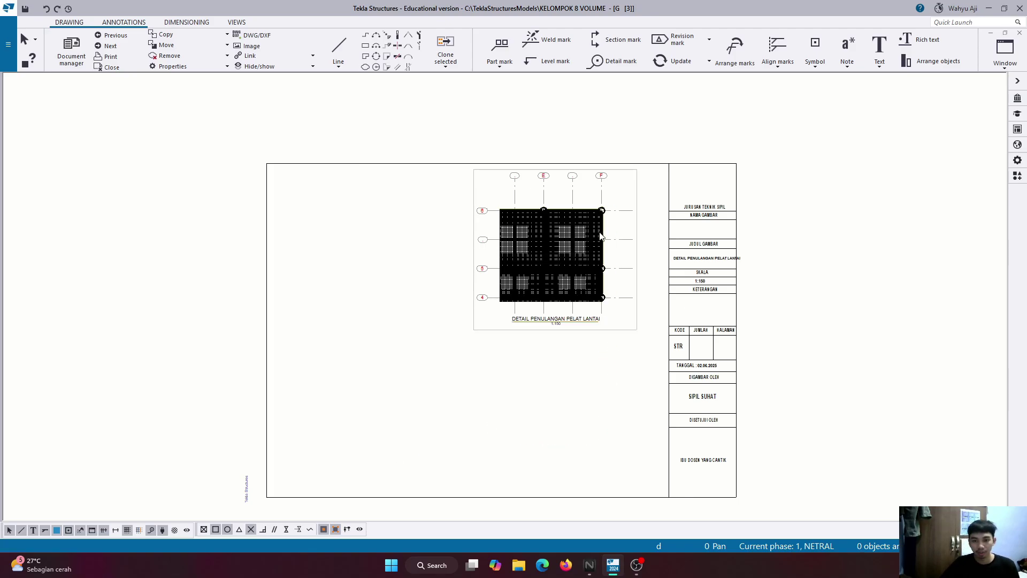
scroll(600, 235, up, 5)
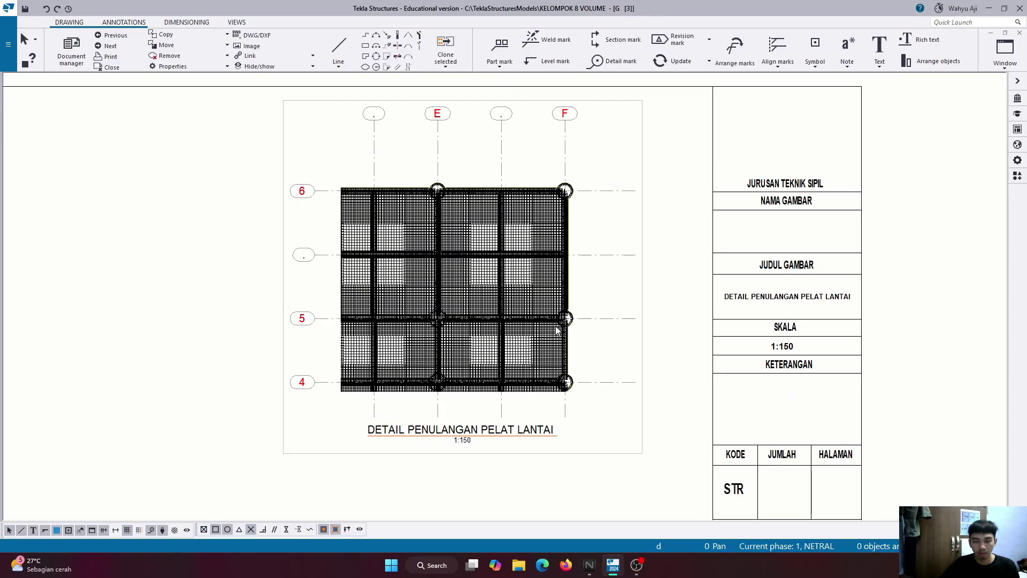
scroll(556, 332, down, 4)
scroll(600, 303, up, 4)
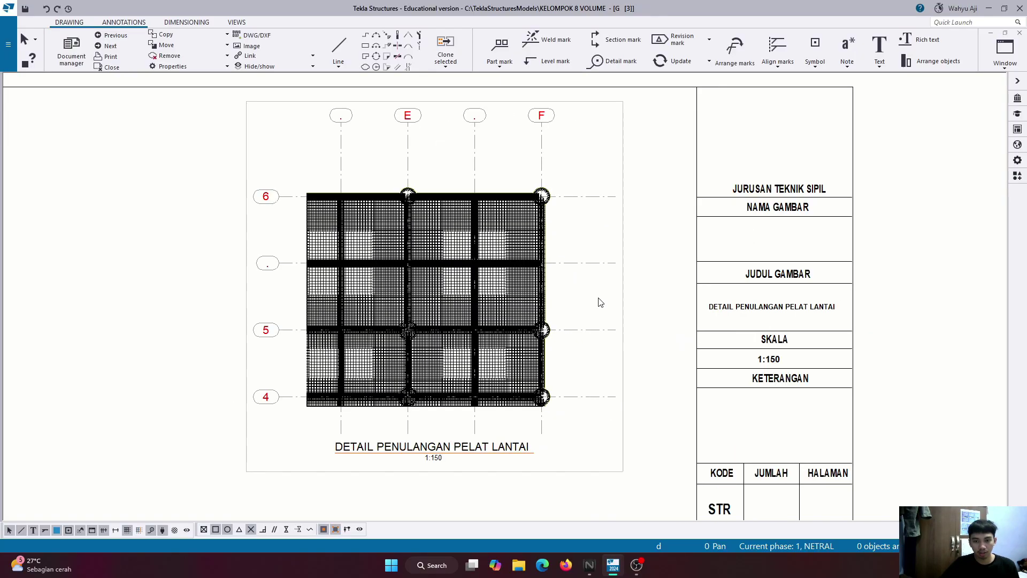
scroll(571, 305, up, 3)
scroll(626, 307, down, 3)
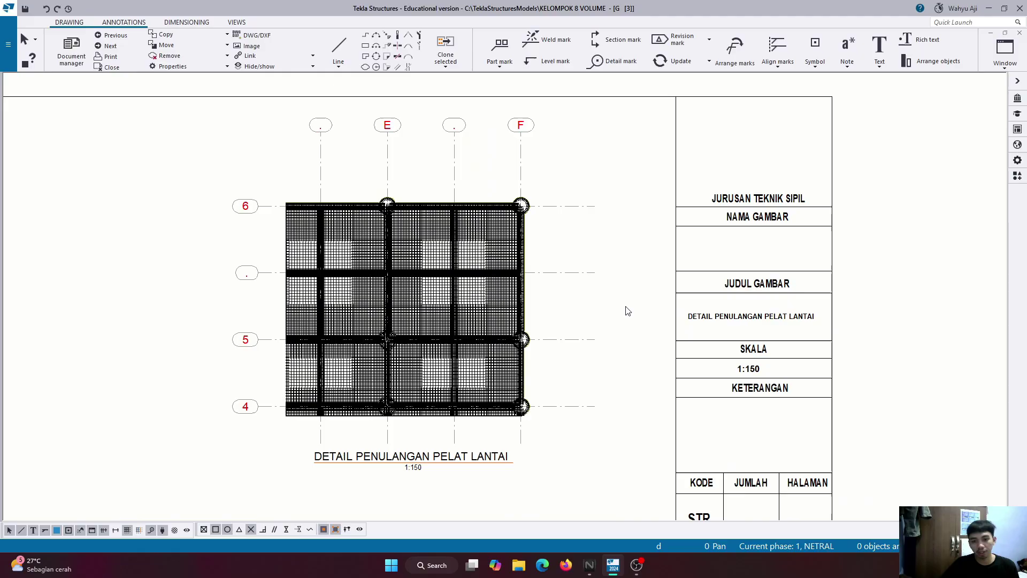
Shrink the plan view's boundary to the single slab bay between axes E to F and 5 to 6.
click(600, 271)
scroll(602, 270, down, 1)
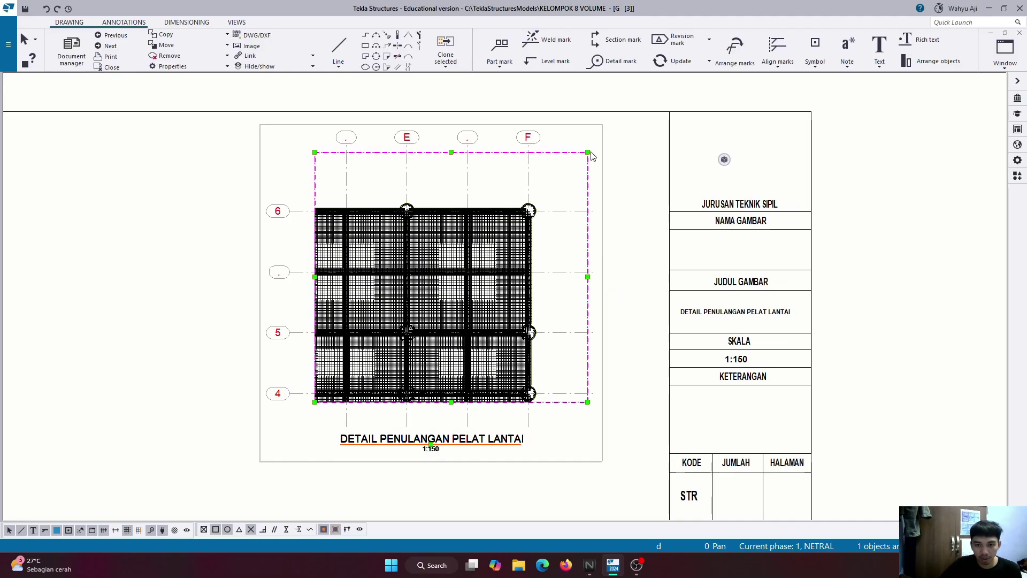
mouse_move(588, 154)
mouse_down()
mouse_move(556, 170)
mouse_move(545, 193)
mouse_up()
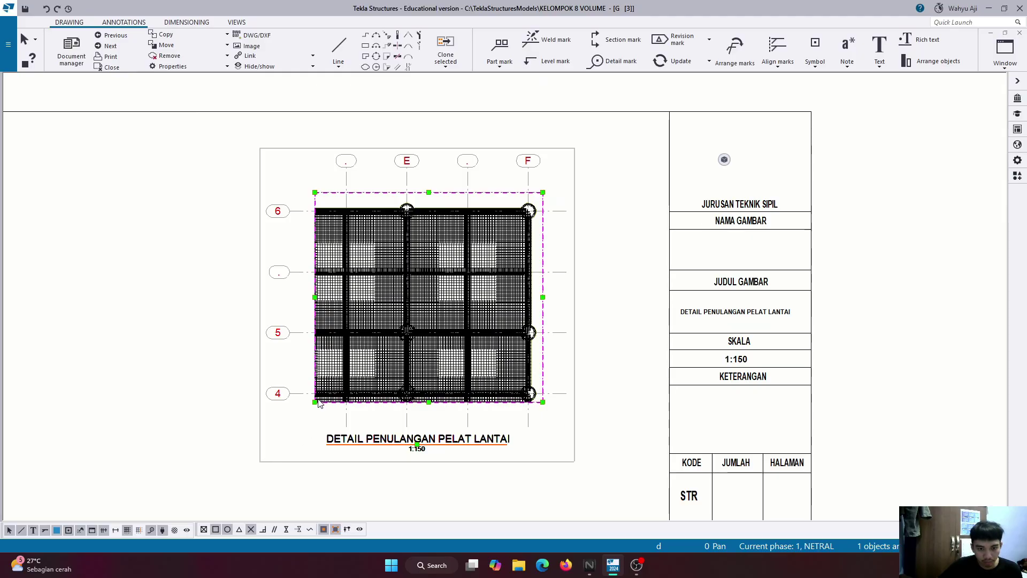
drag(316, 405, 392, 348)
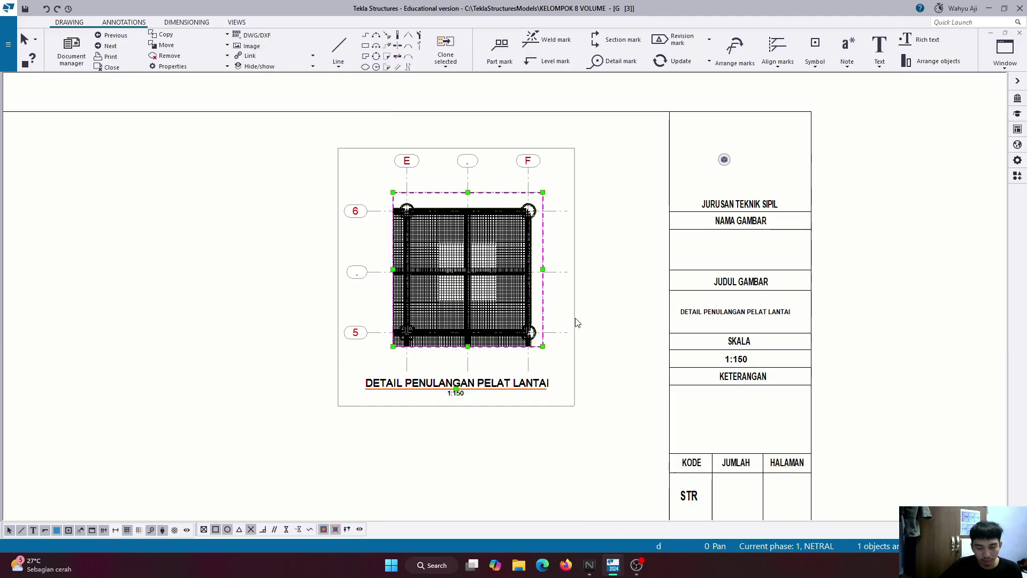
click(607, 314)
Trim the lower-left corner of the plan view's boundary closer to the column at axes E and 5.
scroll(551, 337, up, 5)
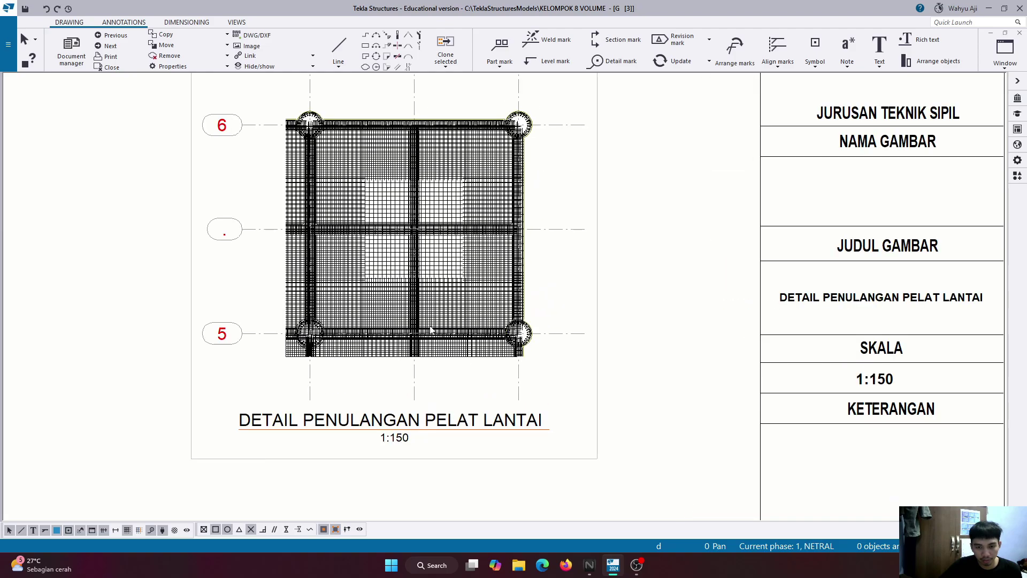
scroll(512, 390, down, 2)
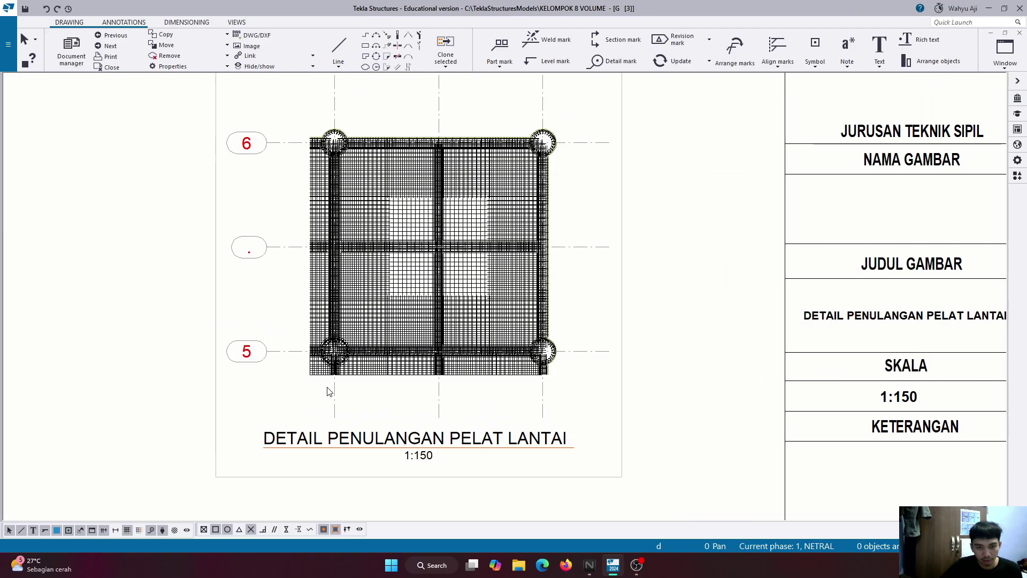
scroll(328, 390, down, 1)
scroll(351, 387, down, 1)
scroll(308, 426, up, 2)
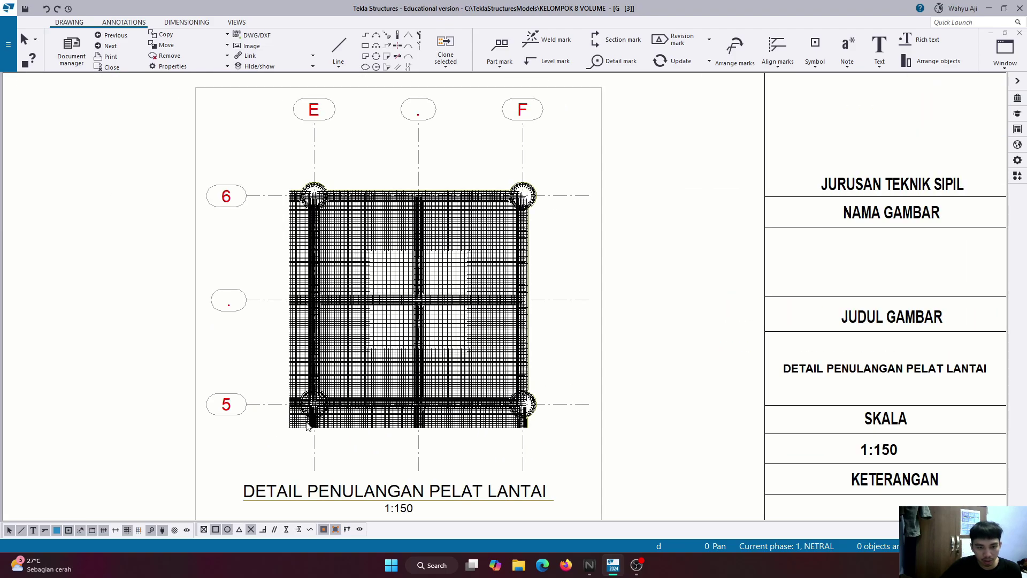
scroll(293, 432, up, 2)
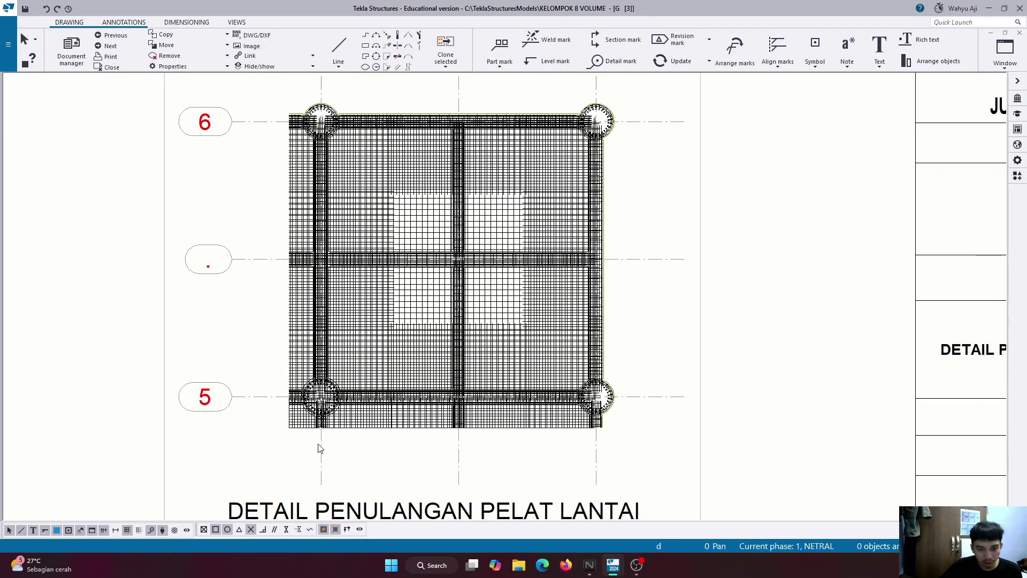
click(164, 378)
scroll(289, 433, up, 2)
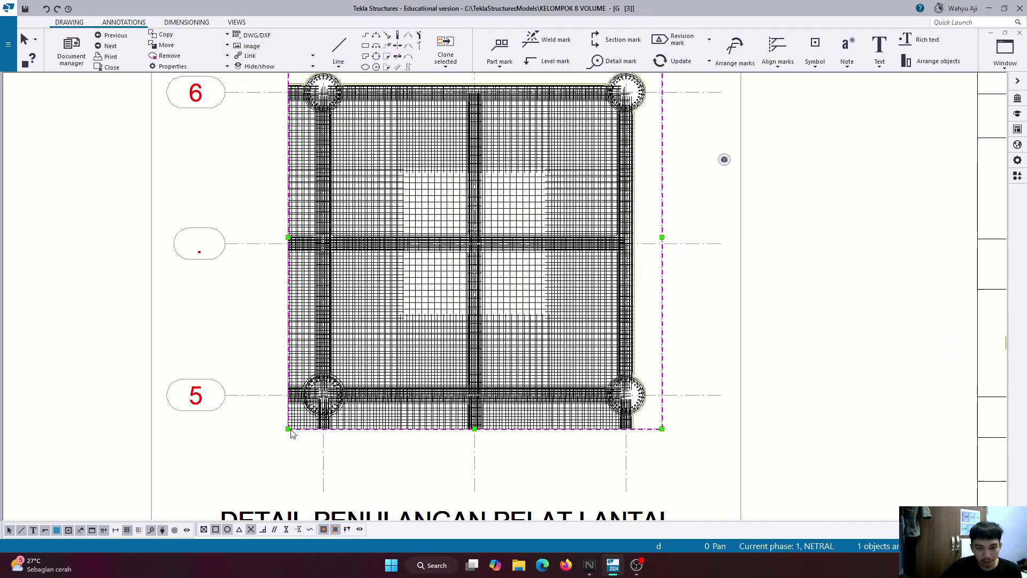
drag(293, 429, 301, 420)
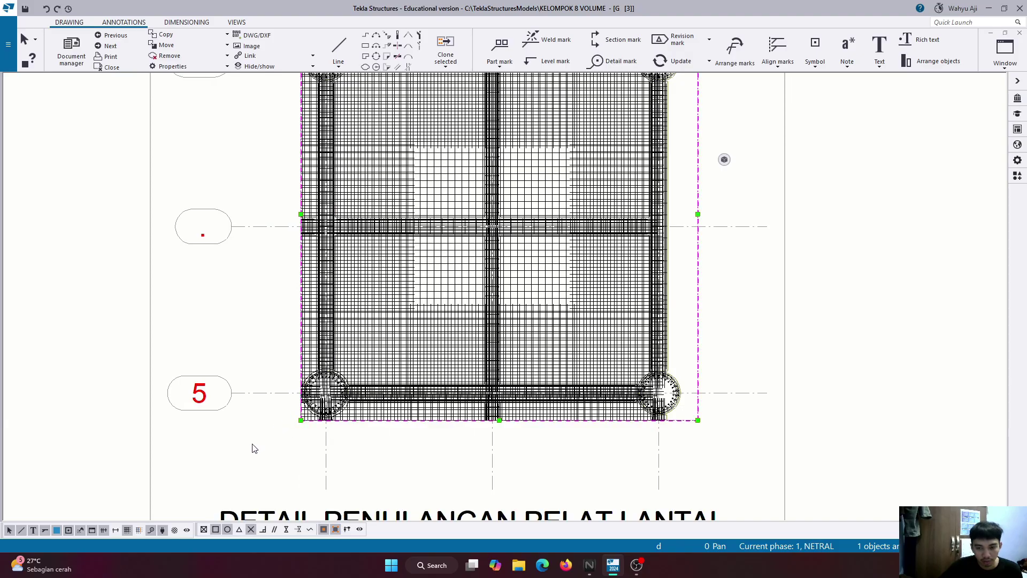
scroll(263, 448, down, 2)
scroll(328, 426, down, 1)
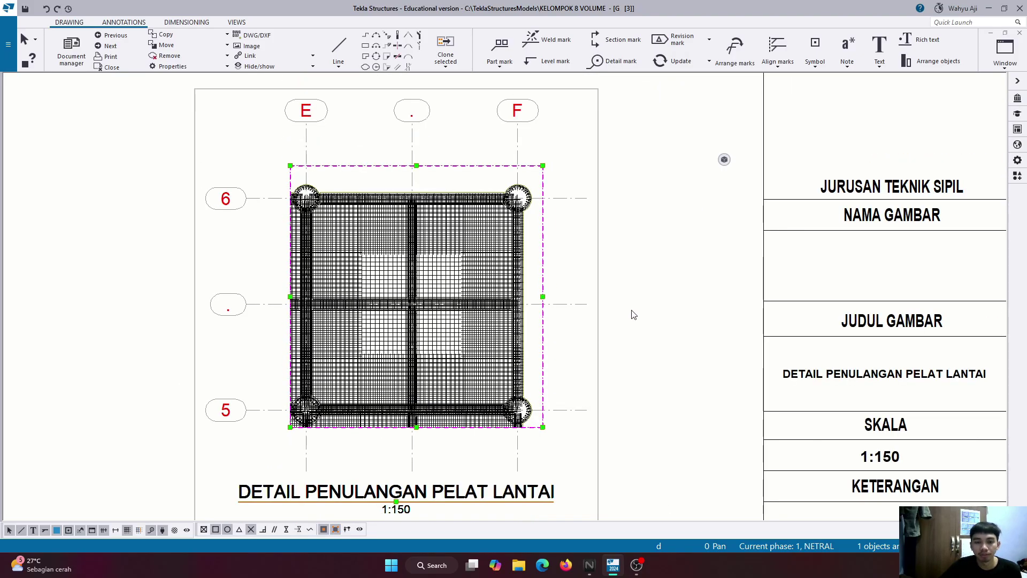
click(633, 315)
scroll(417, 300, down, 3)
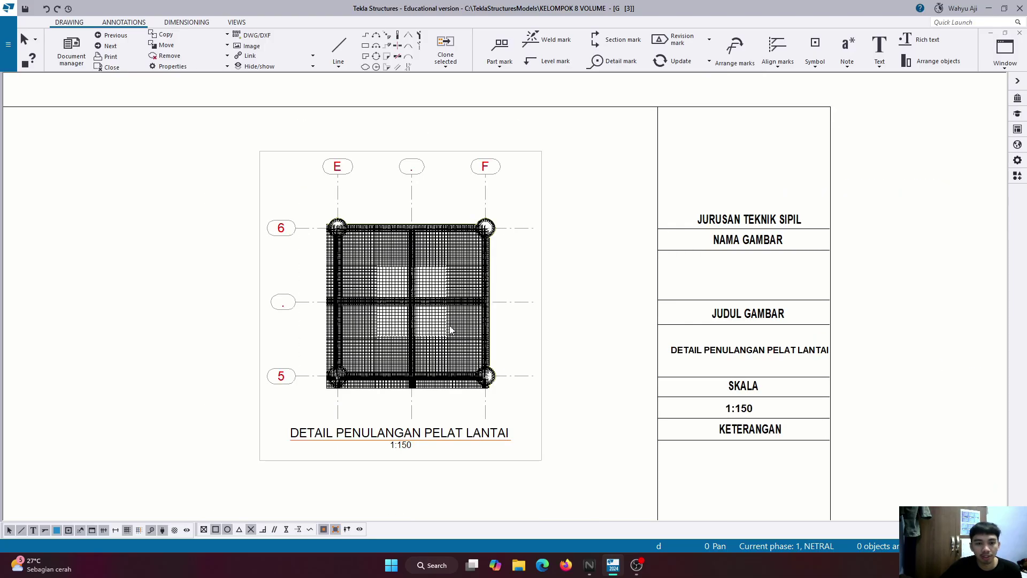
Give the plan view's grid a 5 mm line extension and 2 mm labels with rectangular frames, and apply the modification.
click(412, 188)
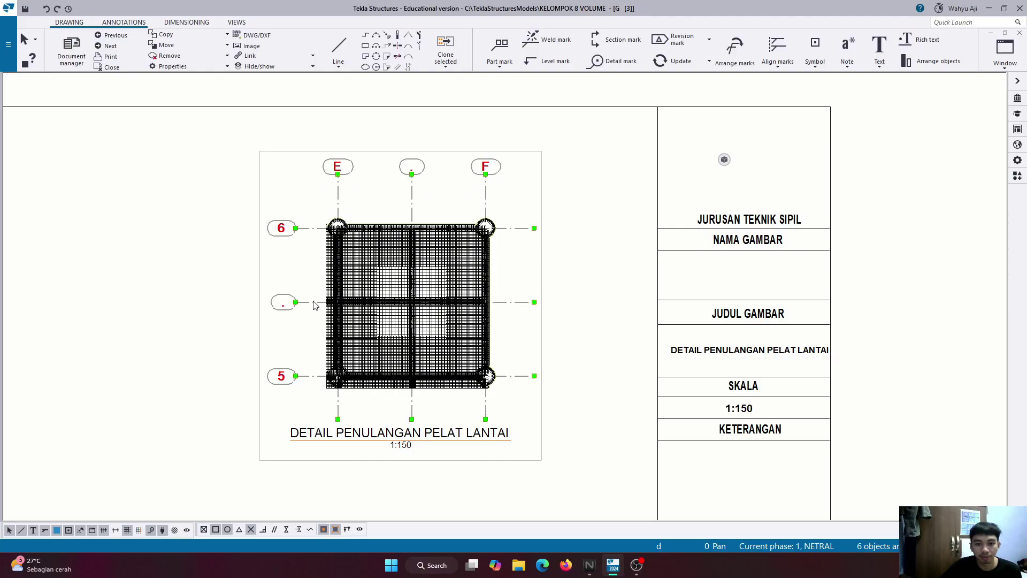
double_click(488, 189)
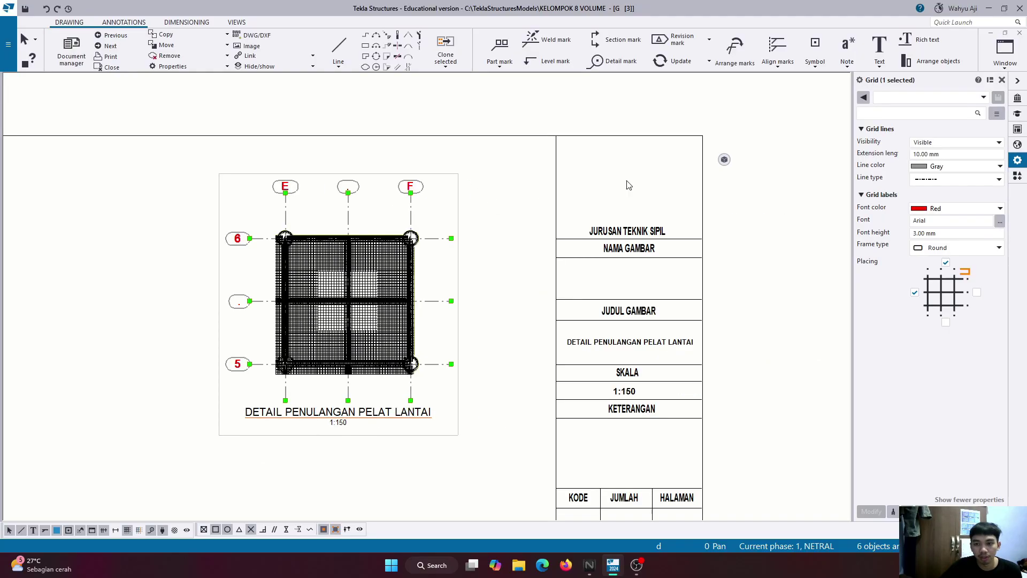
drag(945, 154, 886, 156)
text(5)
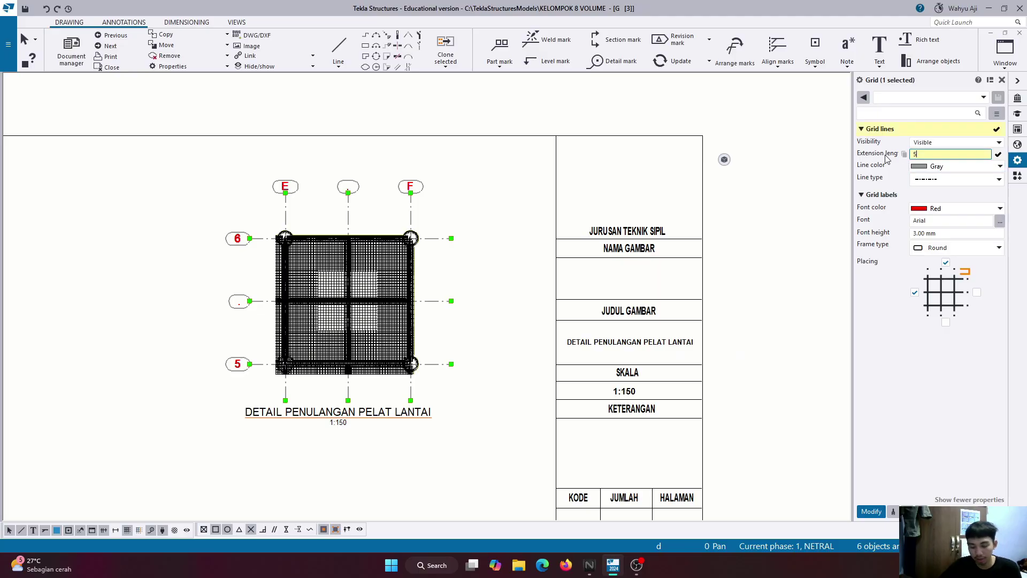
drag(940, 234, 892, 239)
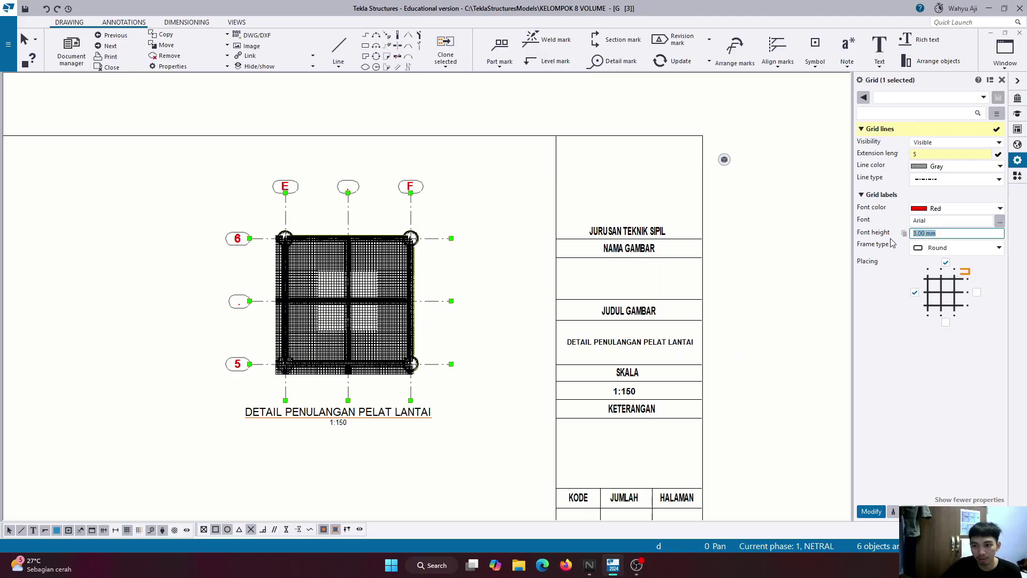
text(2)
click(947, 251)
click(942, 279)
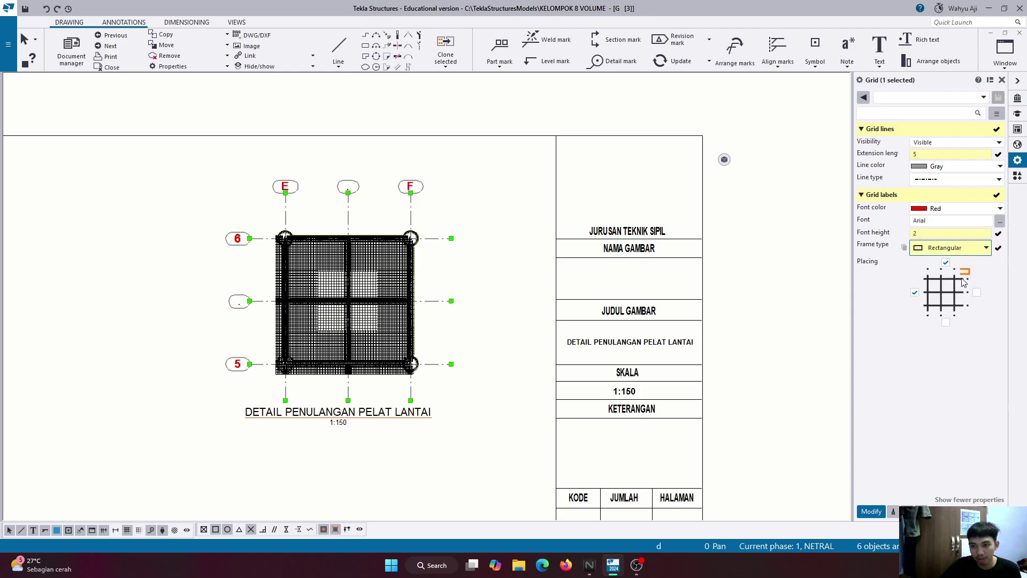
click(871, 512)
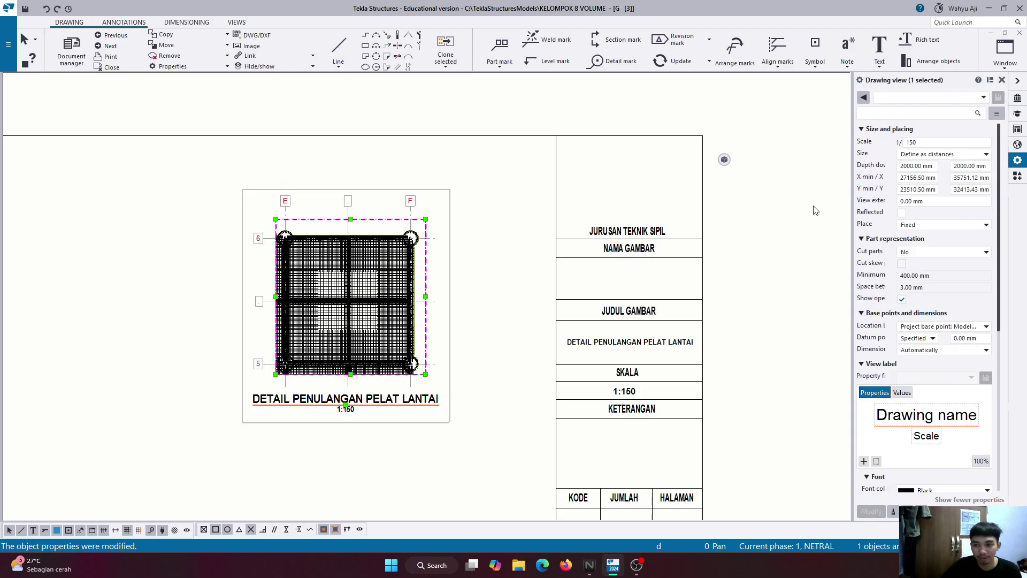
Shorten the plan view's grid line extension to 3 mm and apply the modification.
click(410, 209)
click(946, 154)
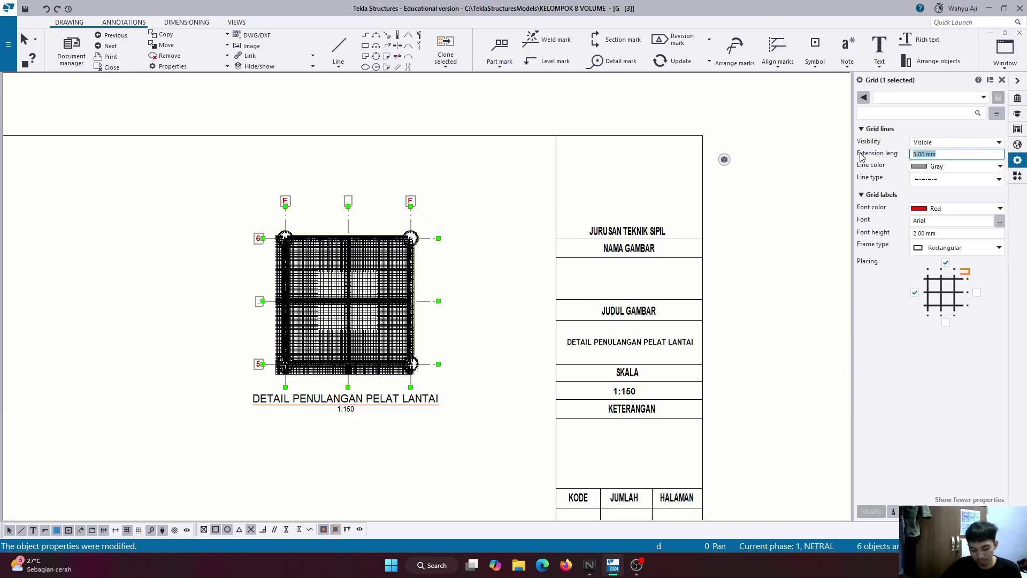
text(3)
click(872, 512)
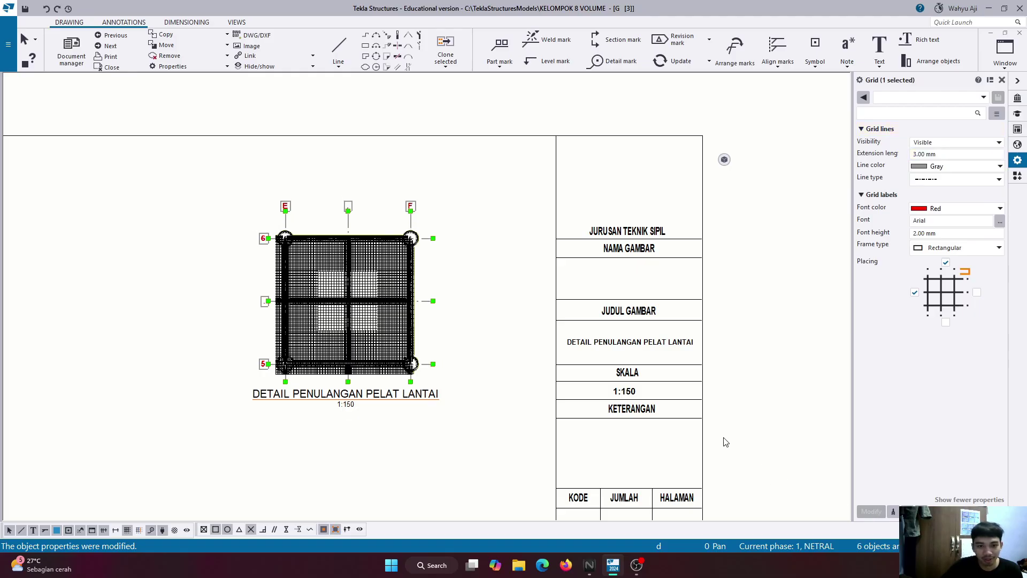
click(801, 302)
Set the cropped plan view's scale to 1/50 and apply the modification.
scroll(314, 274, up, 3)
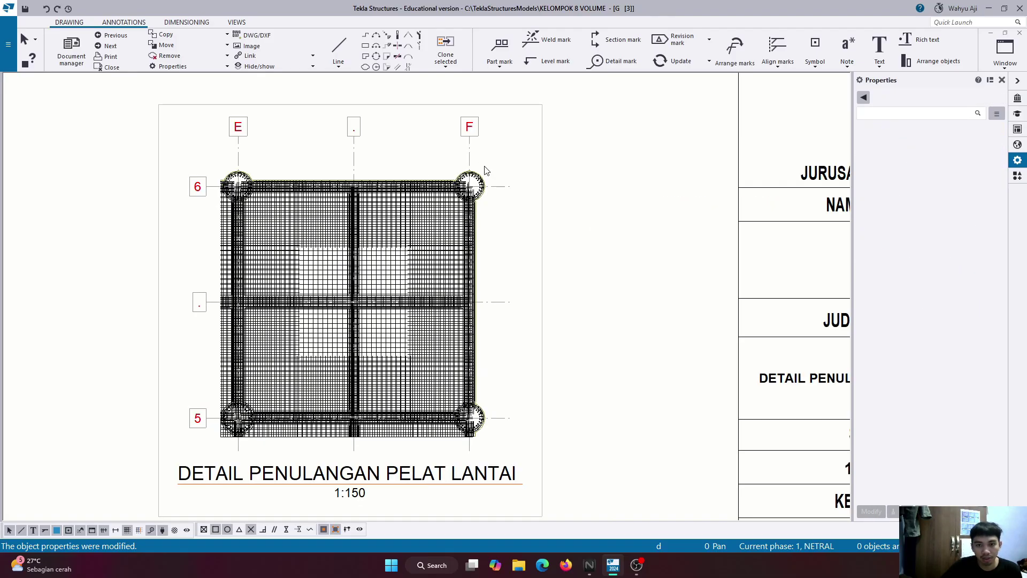
click(541, 188)
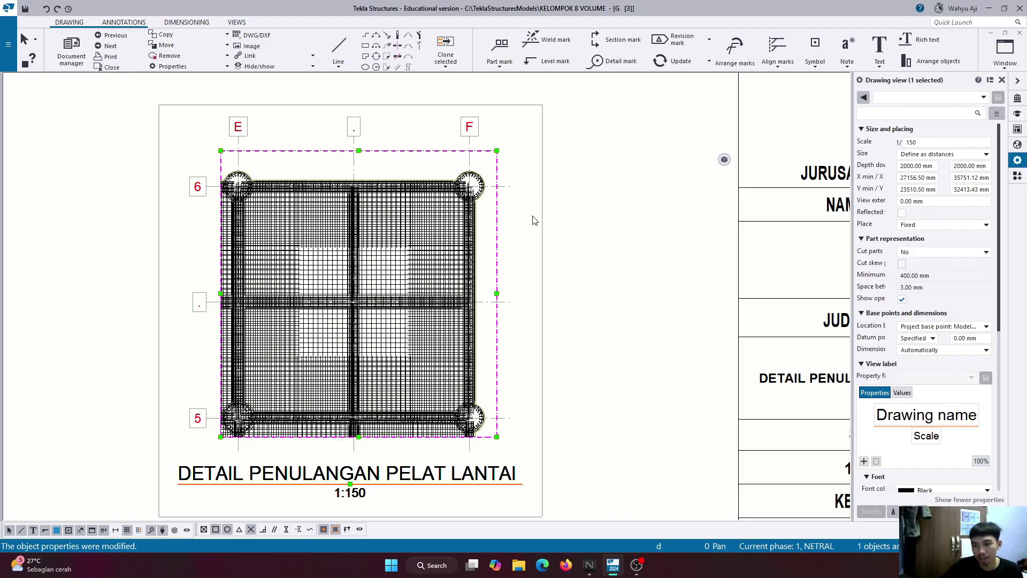
scroll(534, 221, down, 2)
double_click(911, 142)
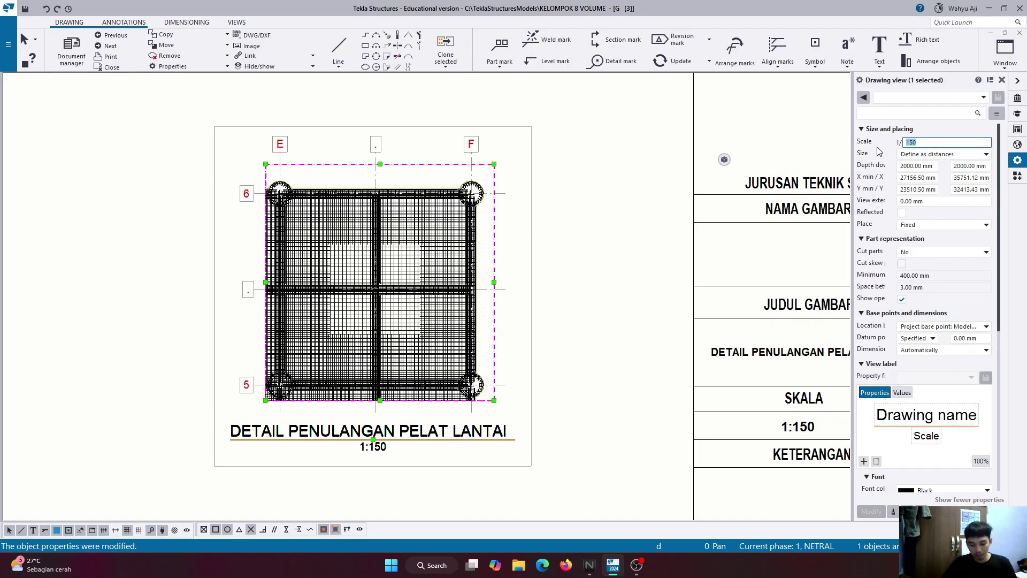
text(50)
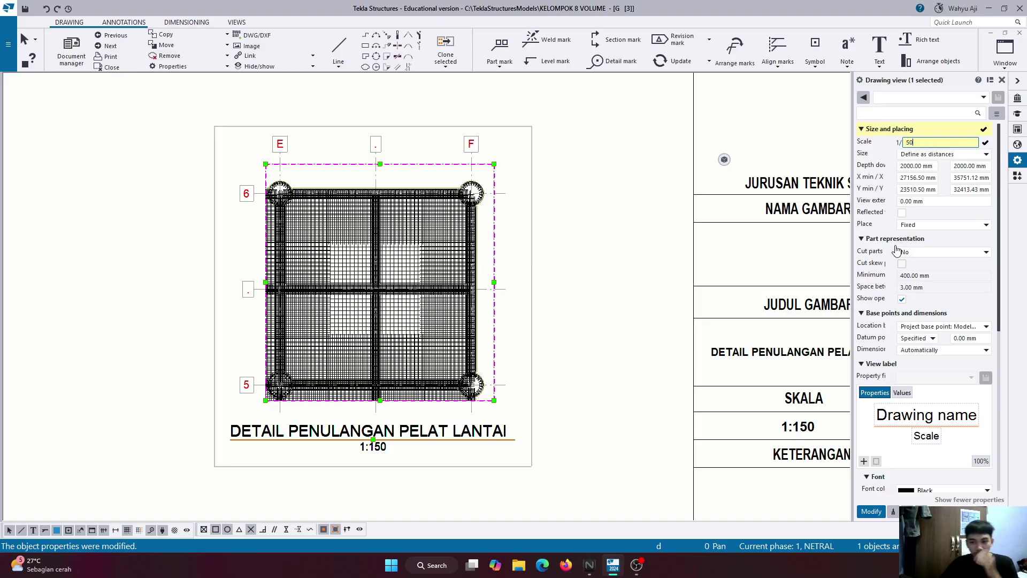
click(872, 512)
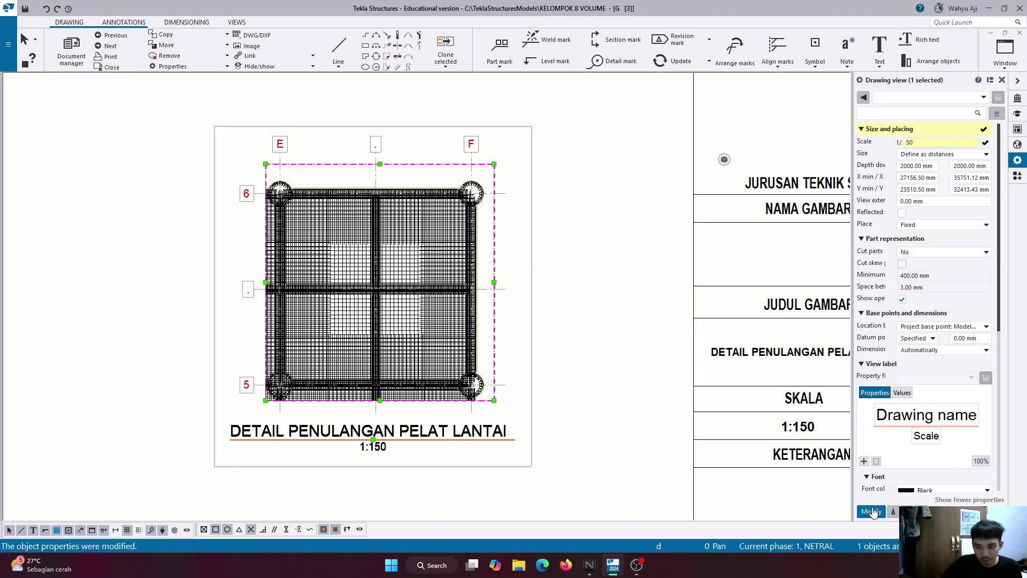
scroll(347, 270, down, 1)
scroll(559, 260, down, 3)
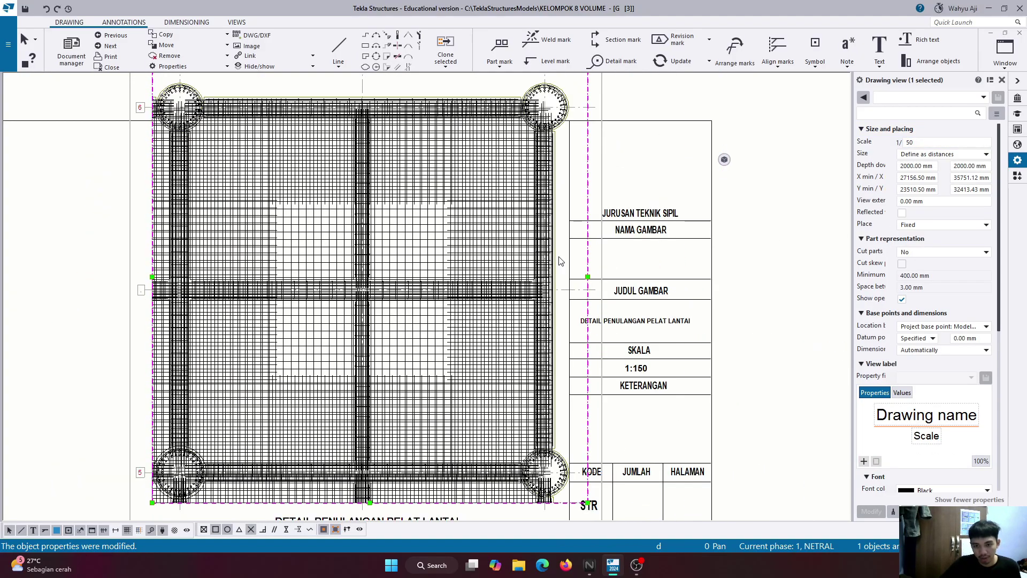
scroll(623, 342, up, 2)
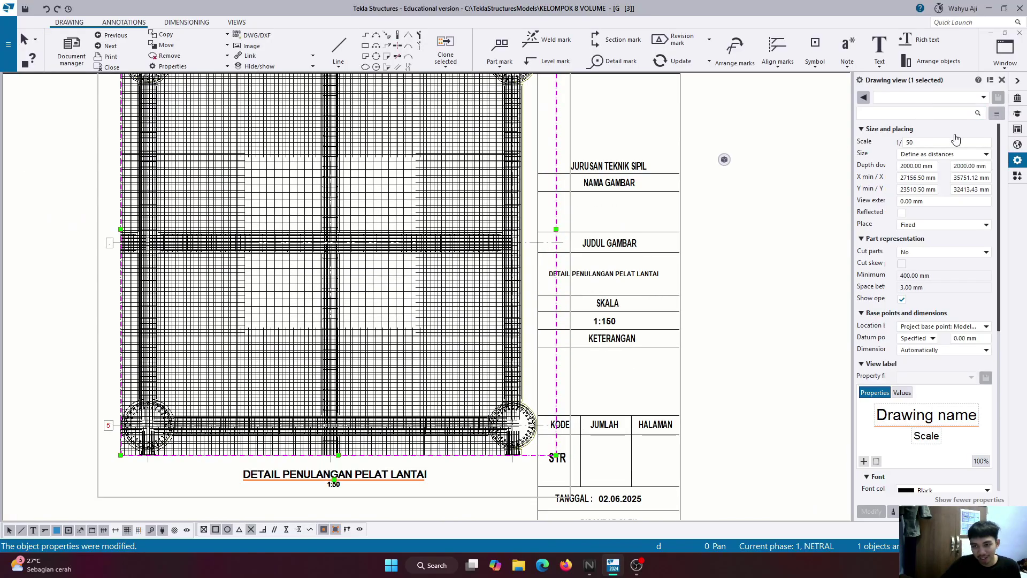
click(921, 143)
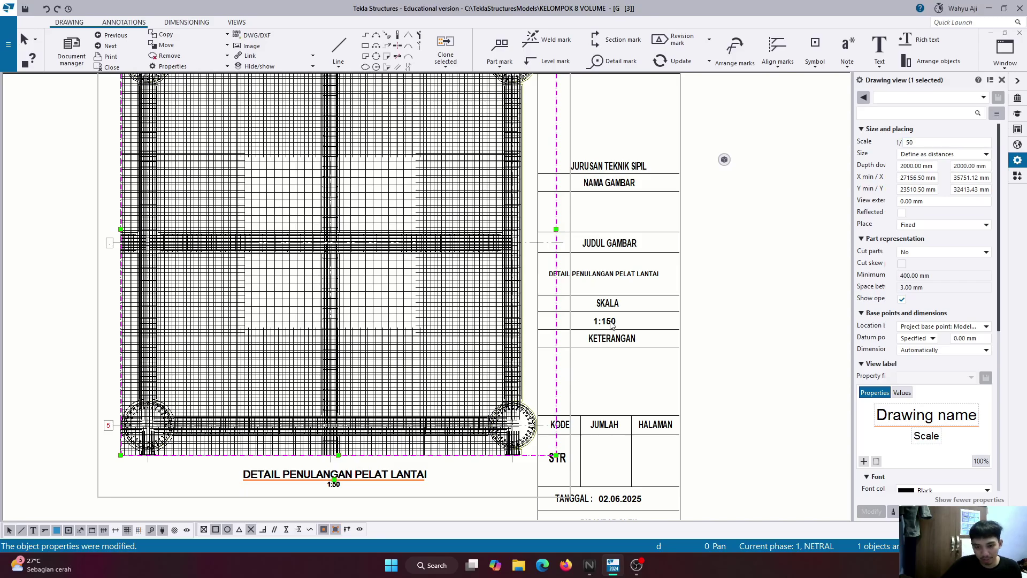
Move the enlarged plan view clear of the title block, near the middle of the sheet's drawing area.
scroll(611, 324, down, 4)
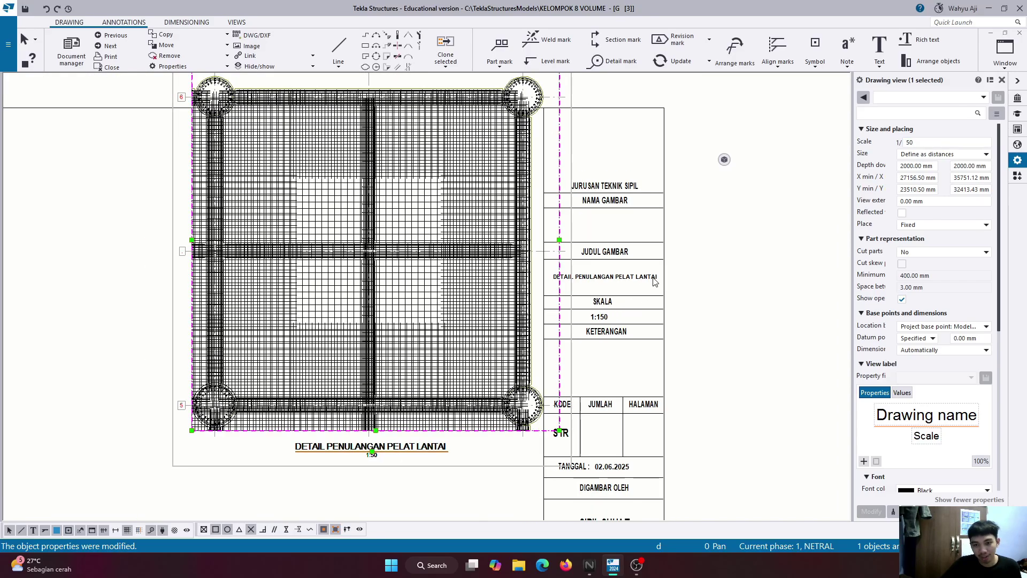
scroll(654, 282, down, 2)
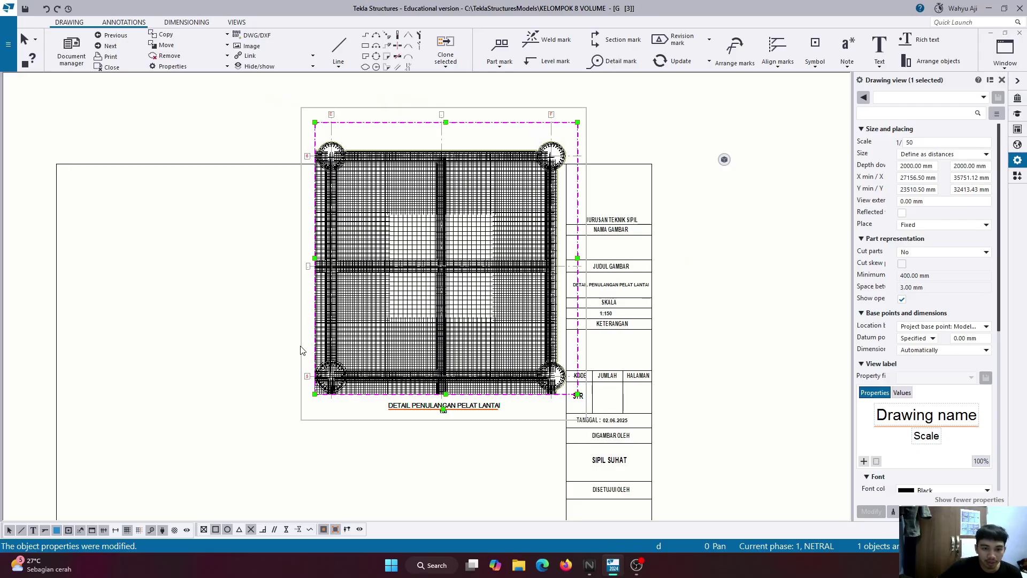
drag(278, 388, 244, 428)
scroll(389, 273, down, 4)
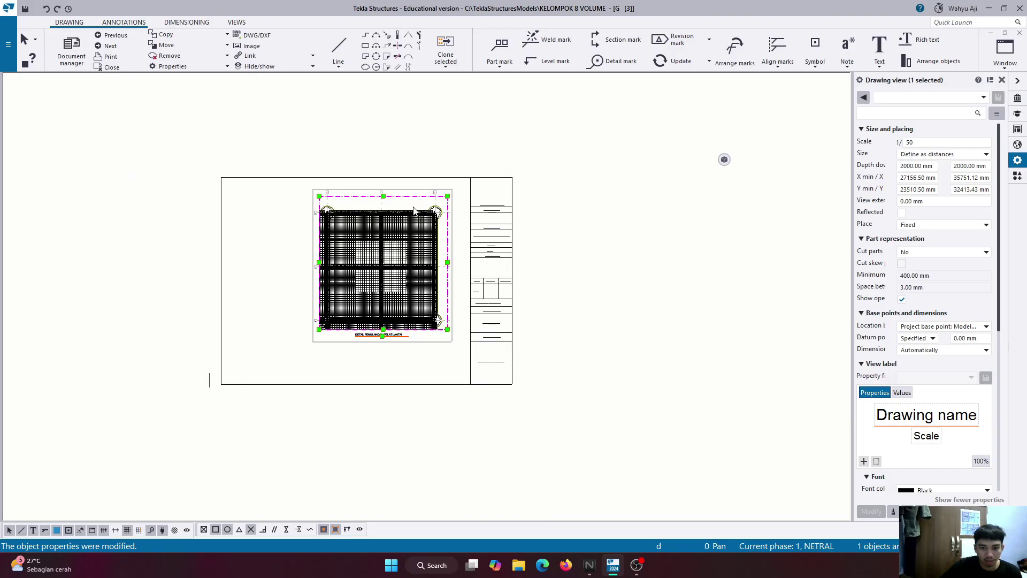
scroll(389, 273, up, 2)
scroll(273, 284, up, 1)
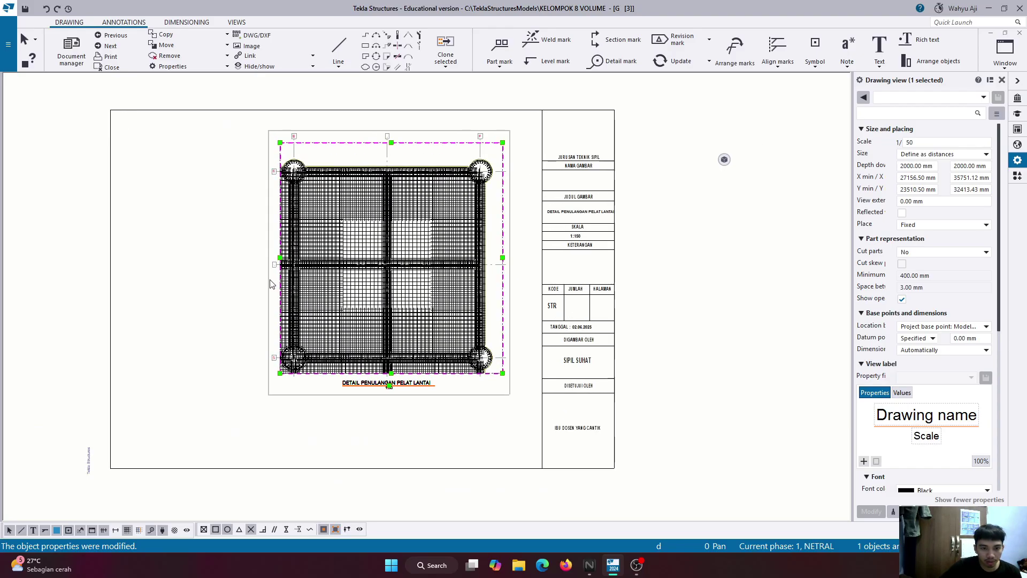
drag(266, 287, 246, 294)
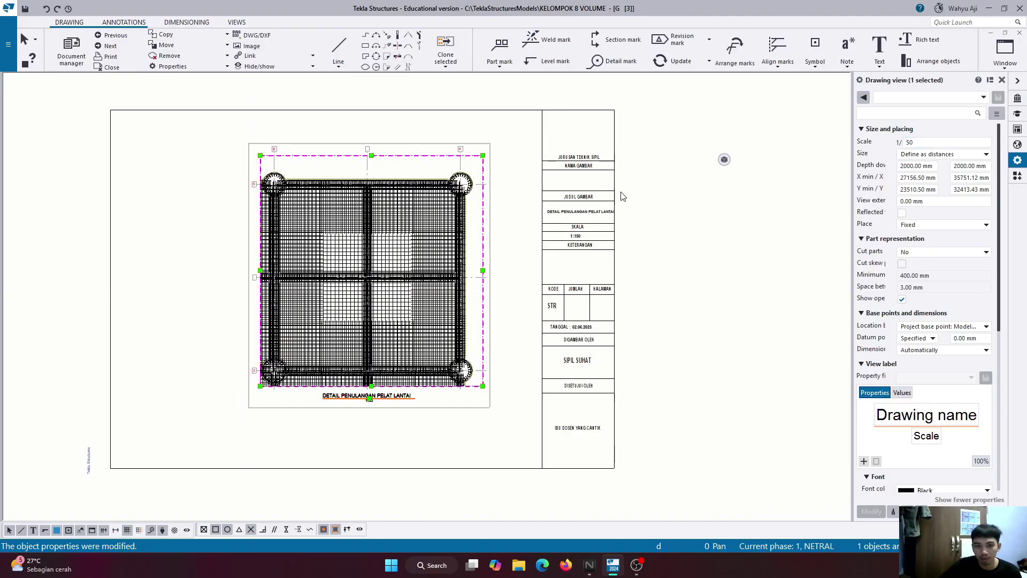
Set the plan view's scale to 1/40, apply the modification, and shift the view slightly farther from the title block.
double_click(989, 142)
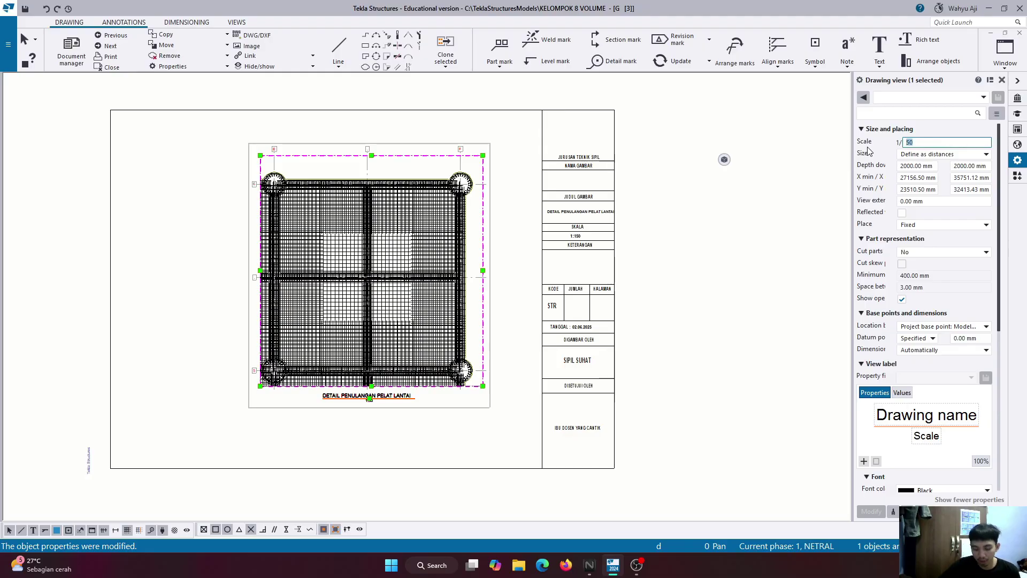
text(35)
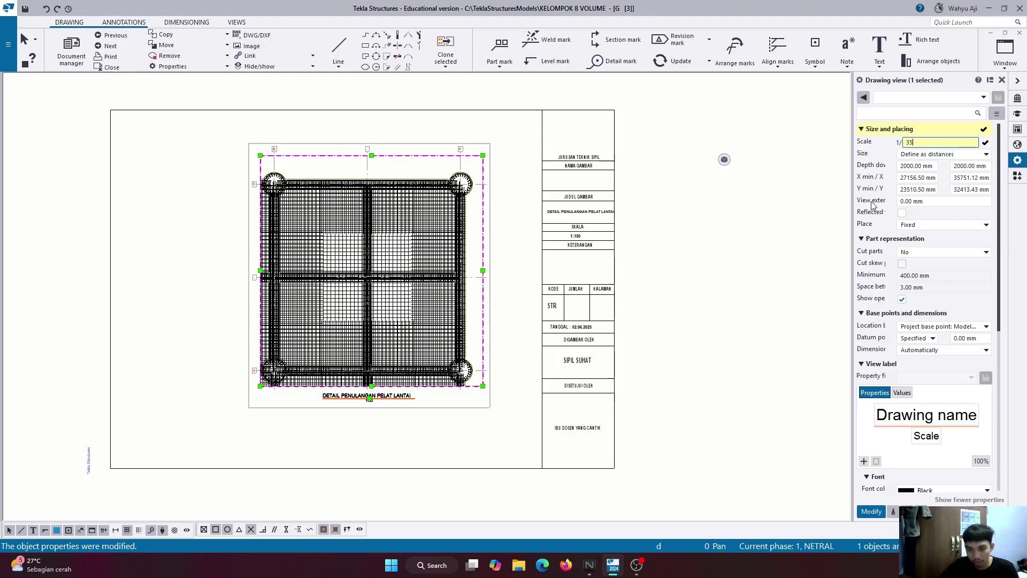
double_click(909, 143)
text(4)
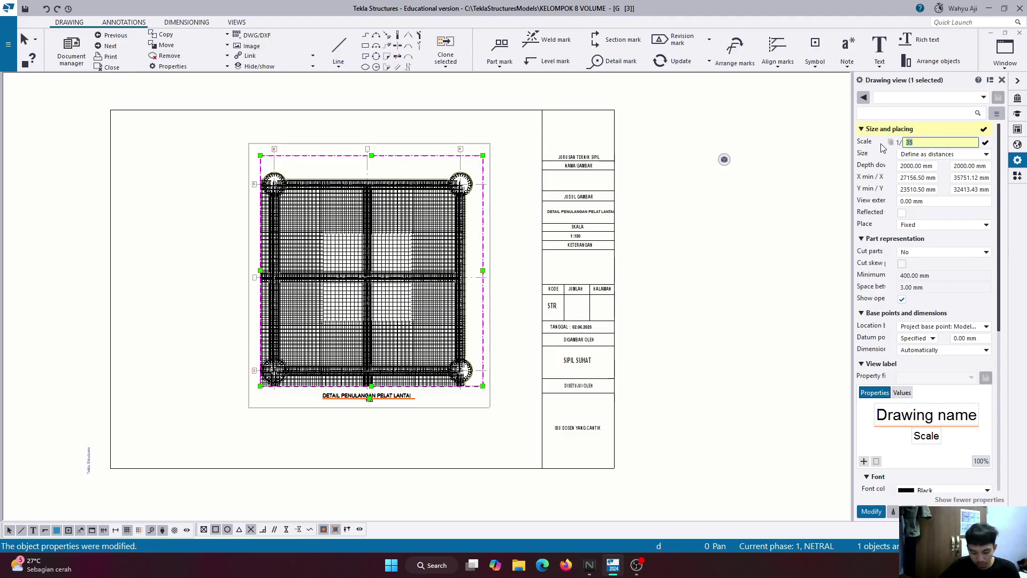
text(0)
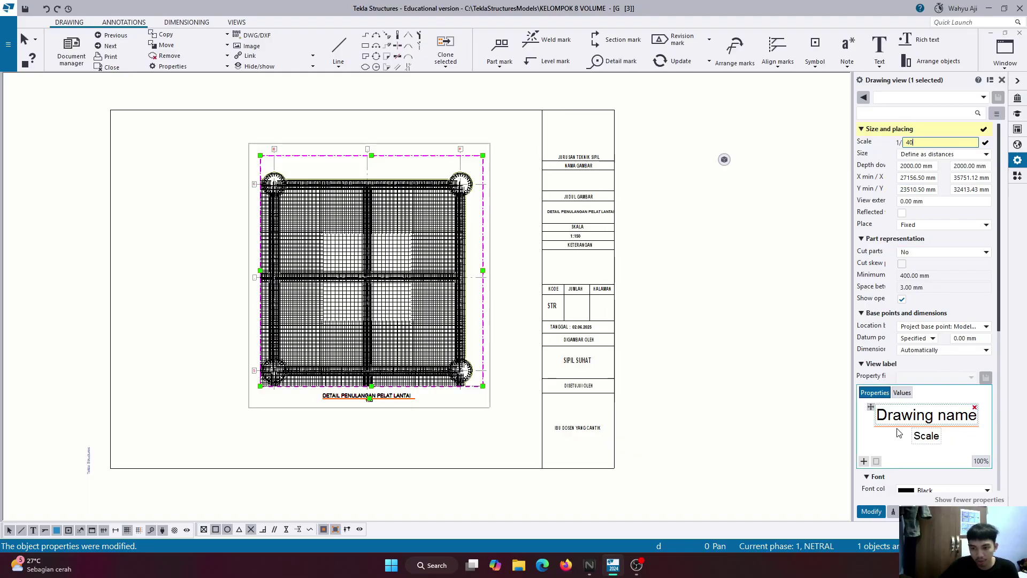
click(870, 512)
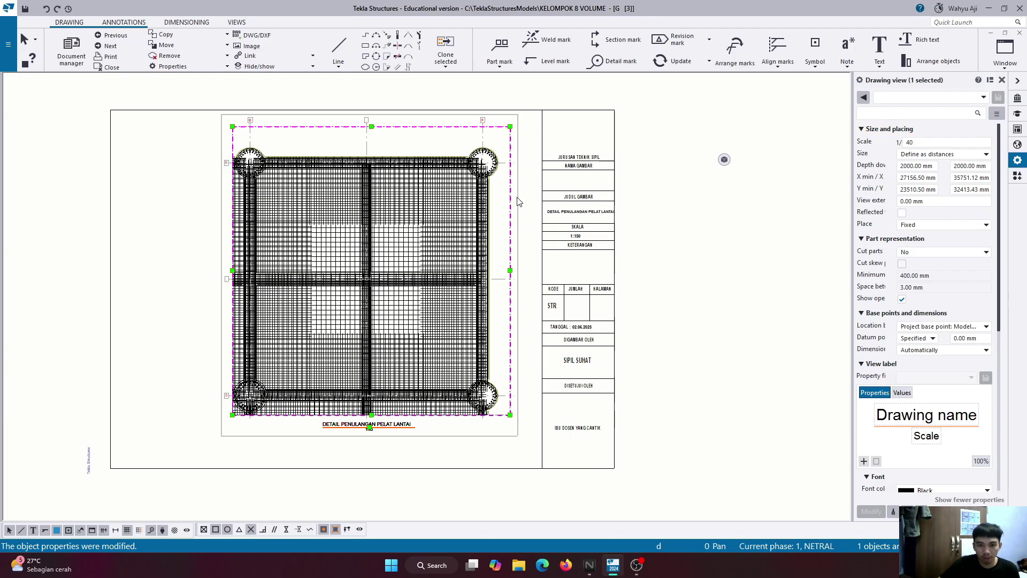
drag(518, 201, 509, 198)
click(665, 234)
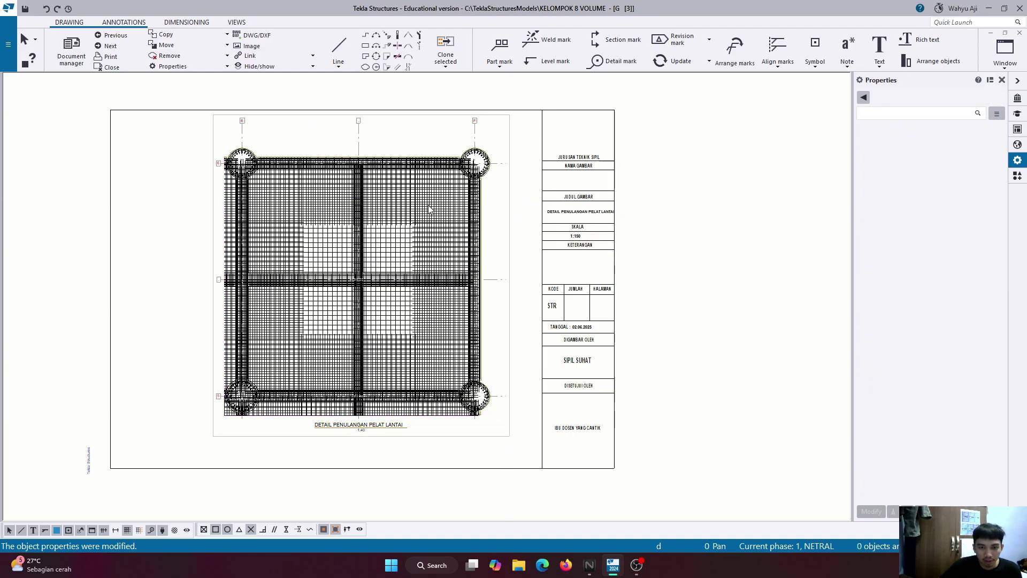
Inspect the plan view's reinforcement around the corner column and open the bar content settings in the view's reinforcement properties.
scroll(430, 209, up, 5)
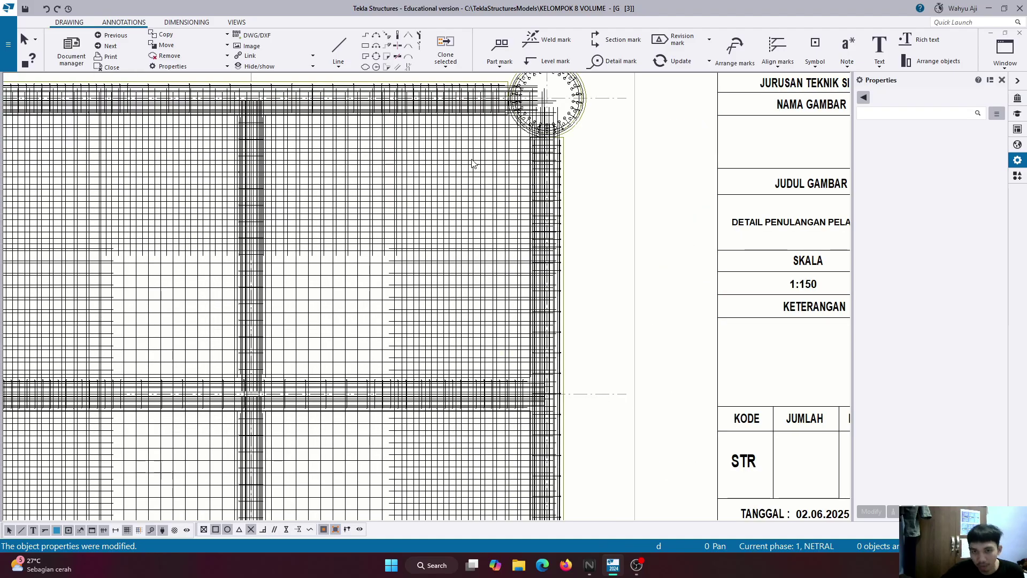
scroll(473, 163, down, 5)
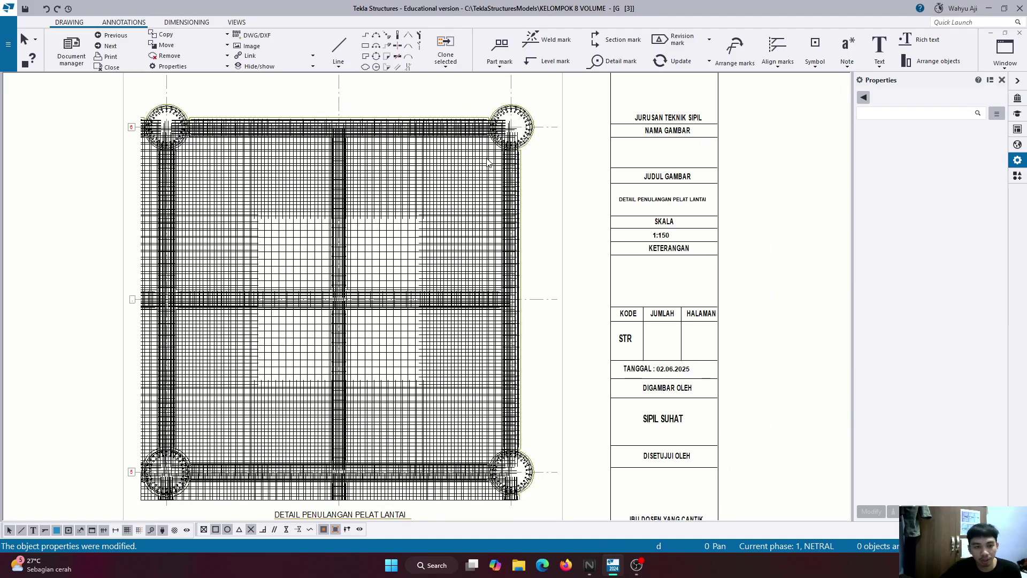
scroll(519, 113, up, 5)
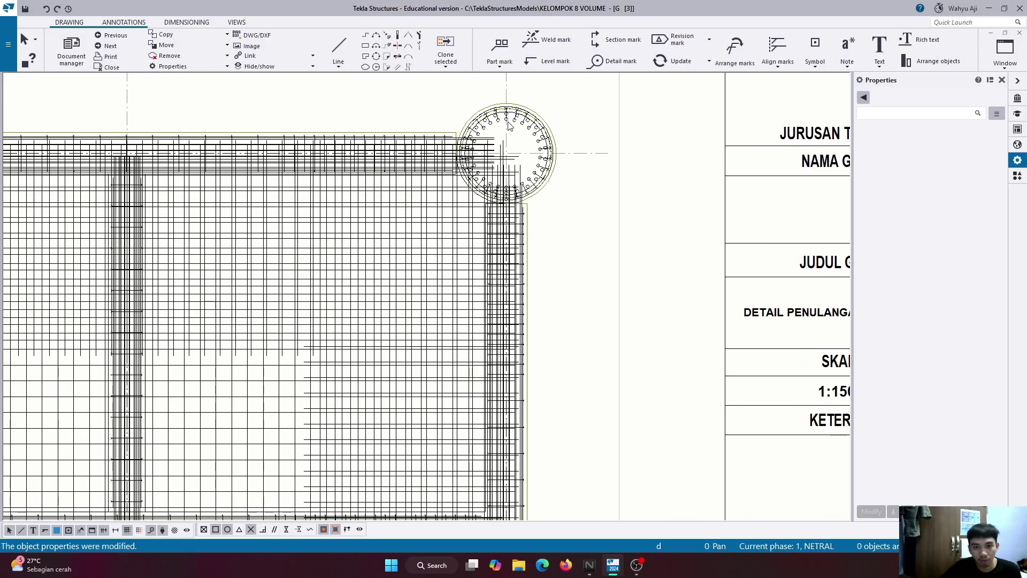
scroll(495, 122, down, 6)
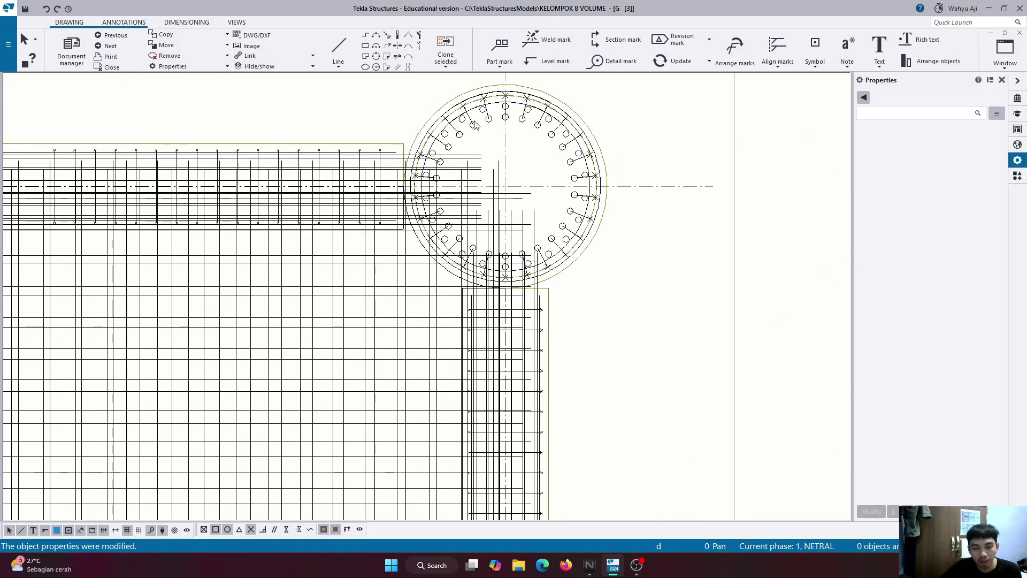
scroll(541, 177, down, 3)
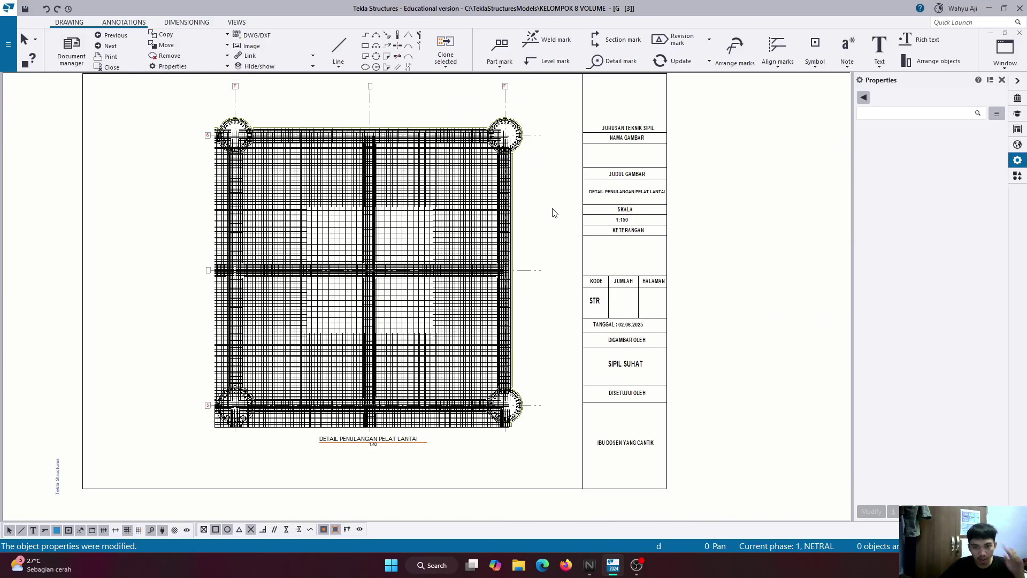
double_click(546, 202)
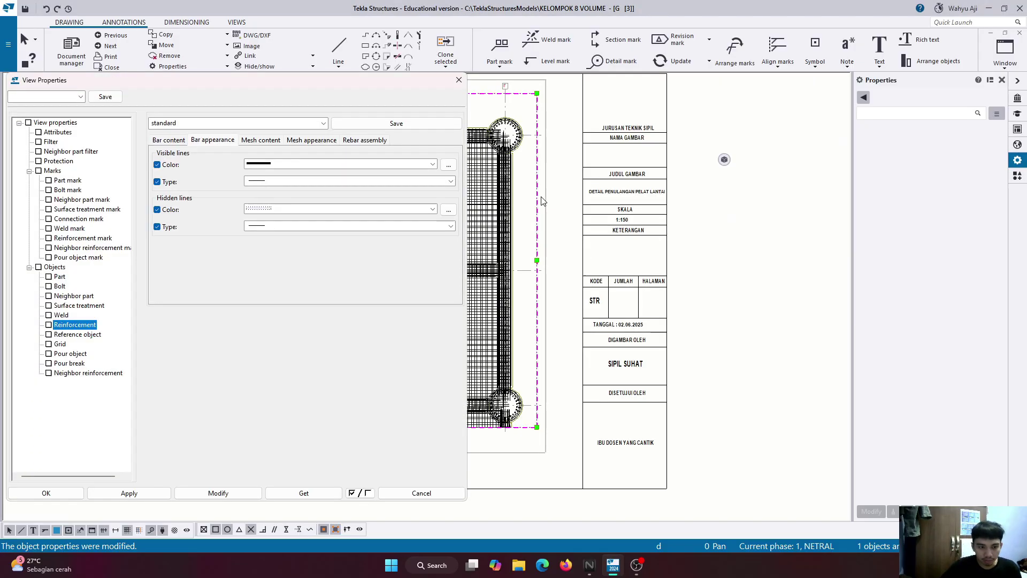
click(173, 141)
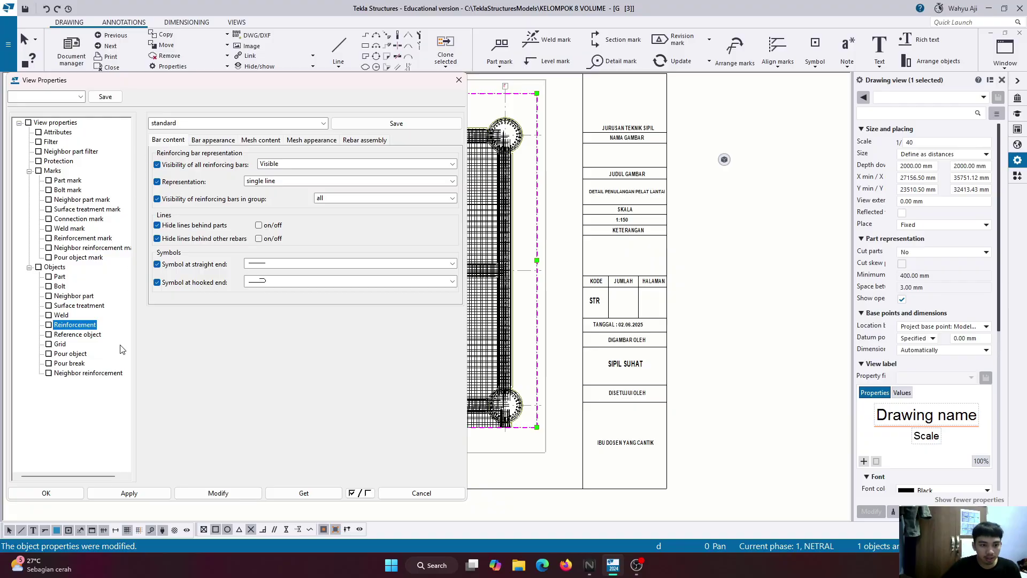
click(63, 267)
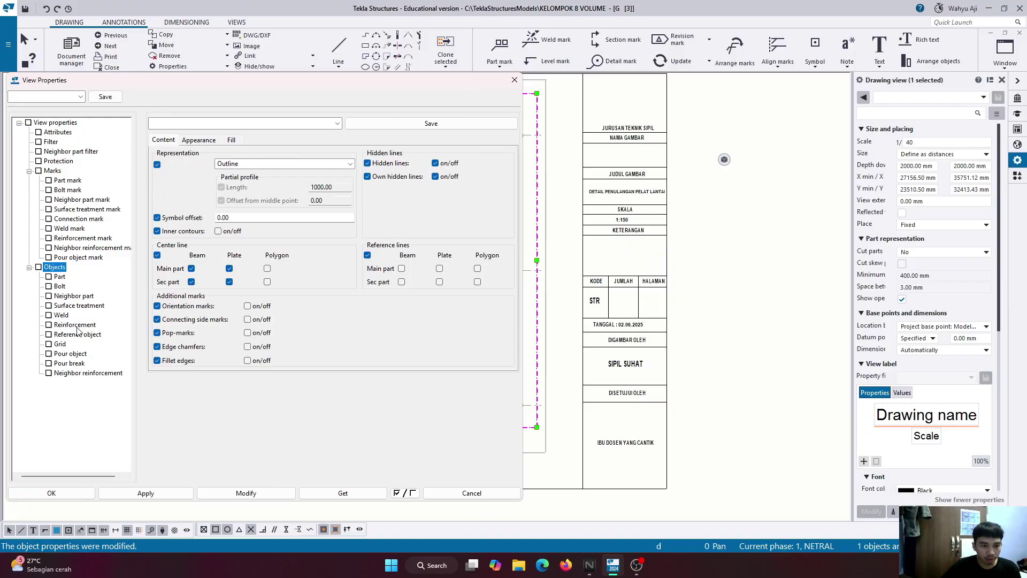
click(84, 325)
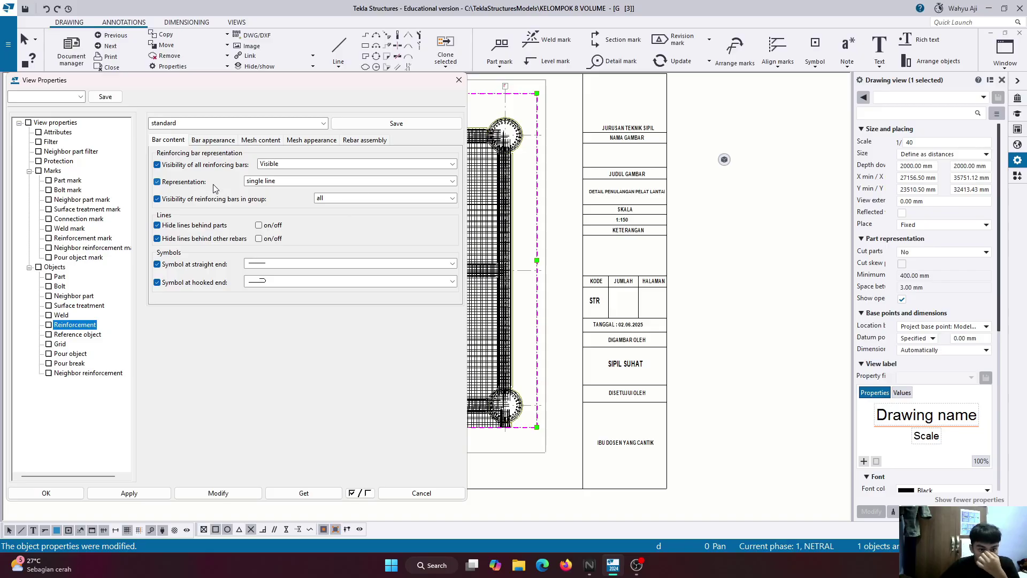
Keep the single line bar representation and set the visibility of reinforcing bars in group to bar in the middle of group.
click(289, 183)
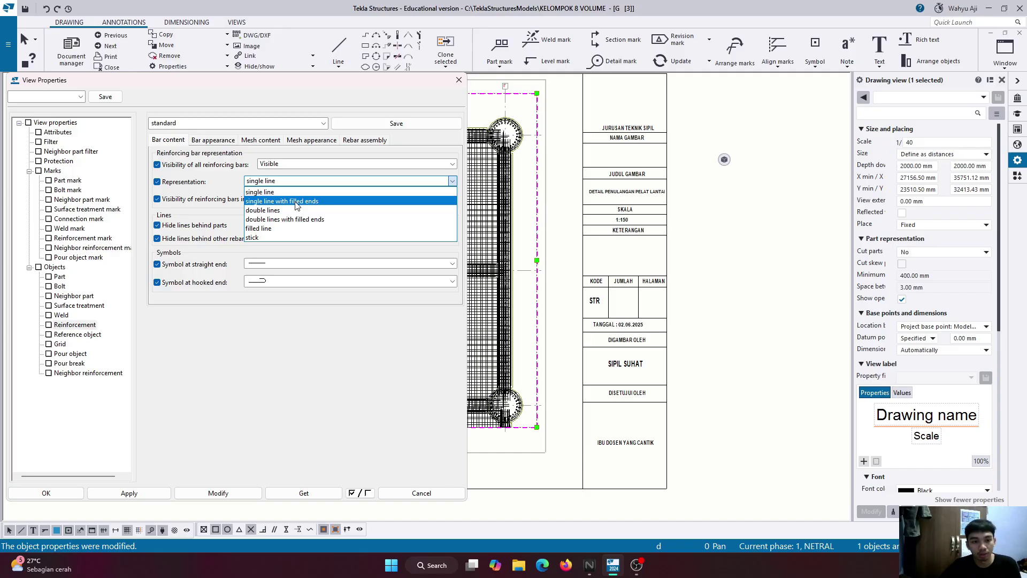
click(333, 179)
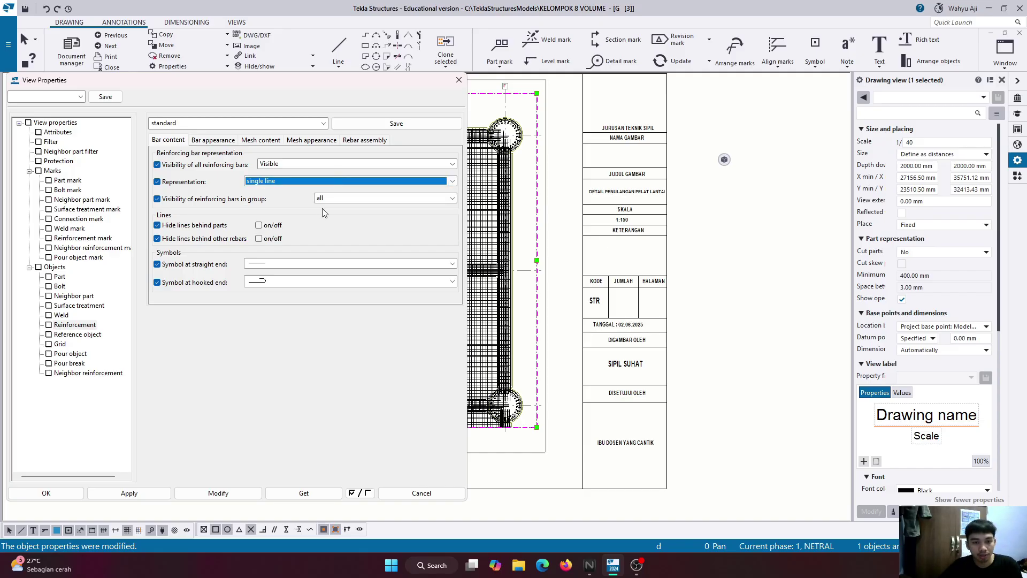
click(337, 199)
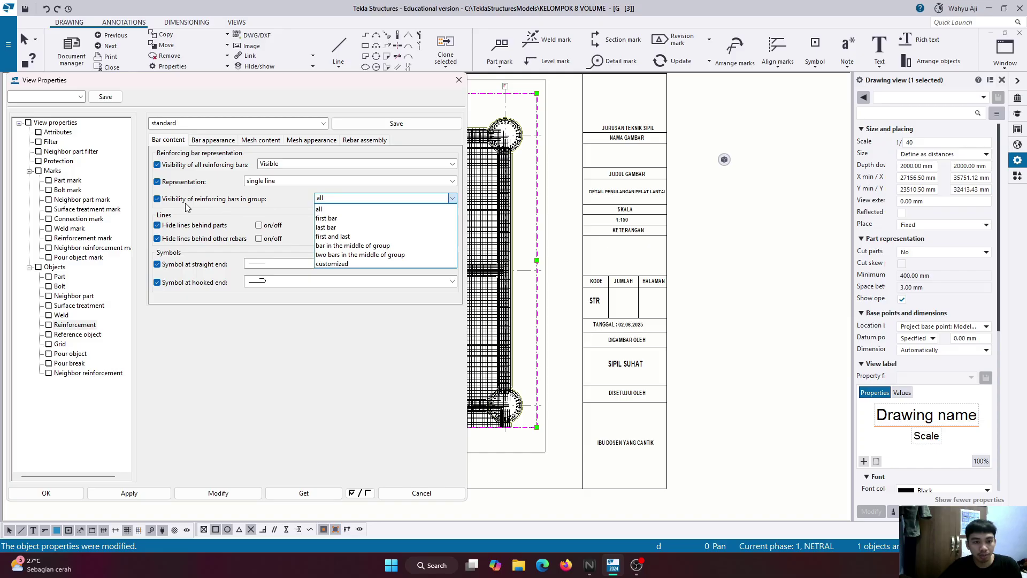
click(240, 205)
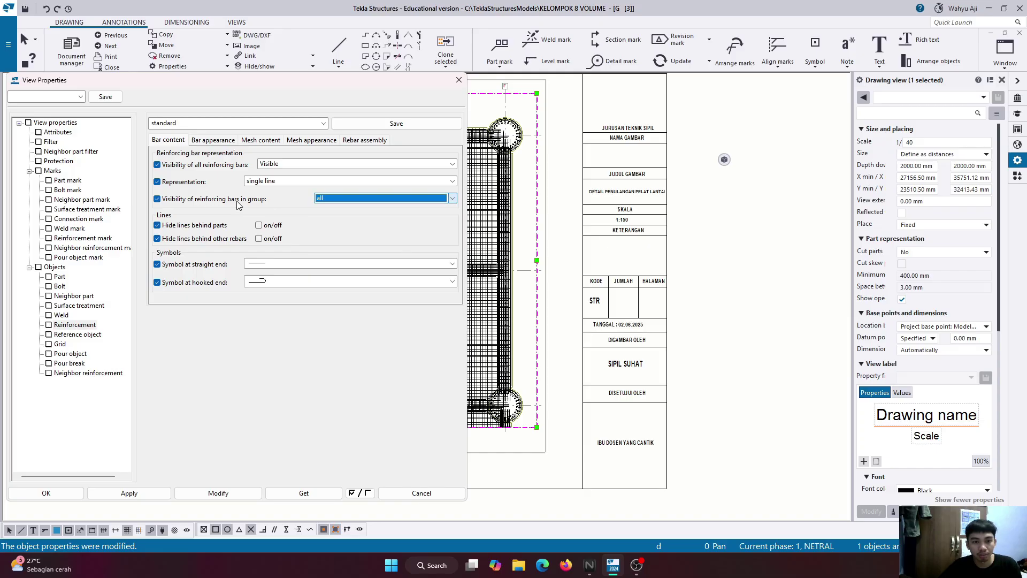
scroll(770, 222, down, 3)
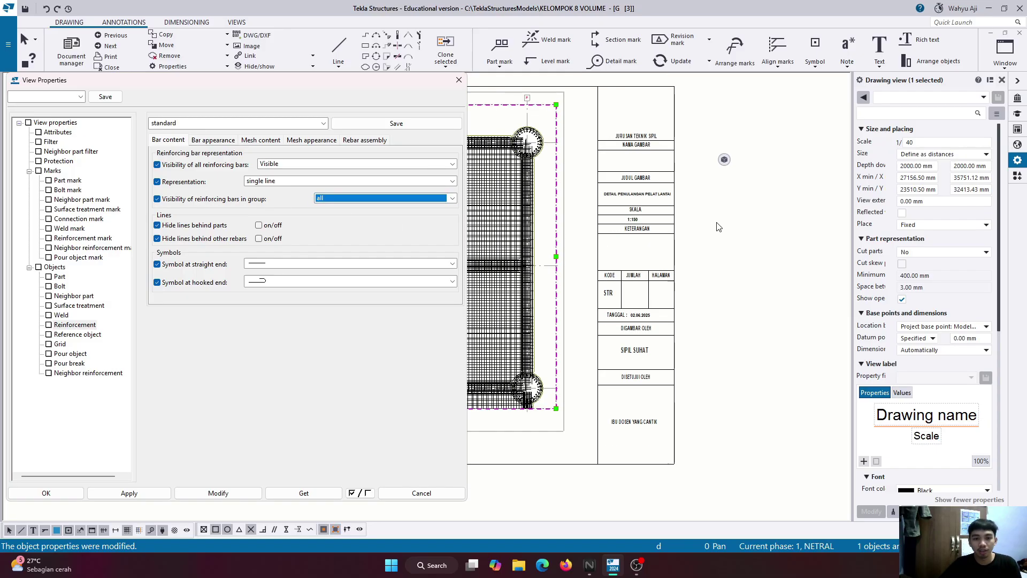
scroll(532, 215, up, 2)
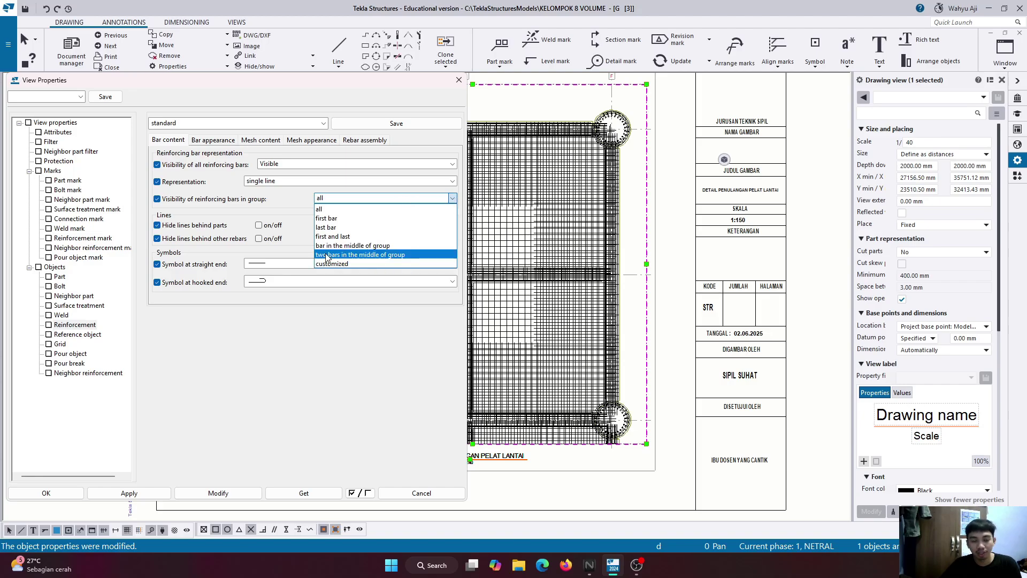
click(352, 246)
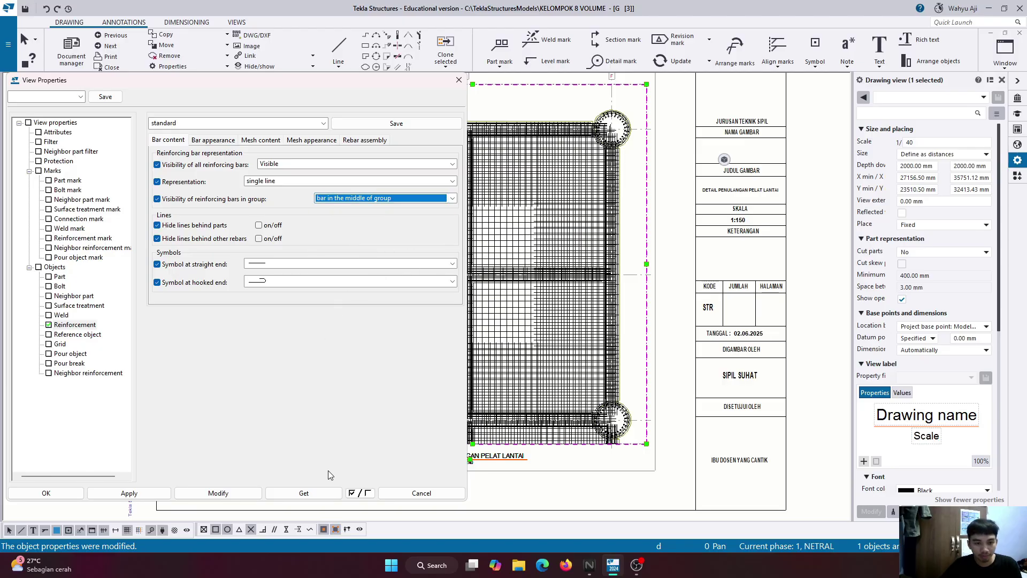
Choose the symbol with half arrowheads at both ends for straight bar ends and apply the modification to the plan view.
click(303, 267)
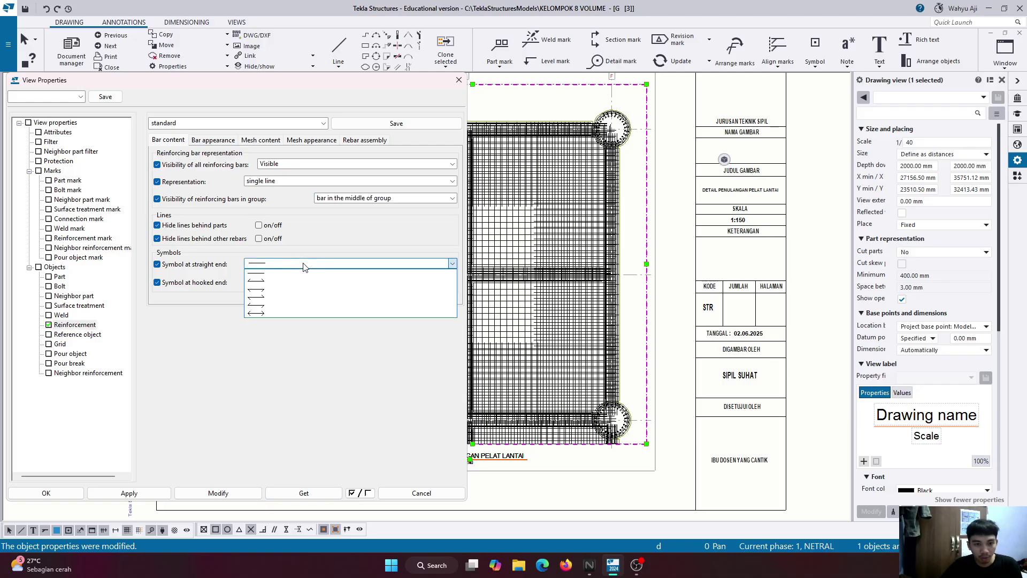
click(303, 267)
click(304, 267)
scroll(534, 213, up, 6)
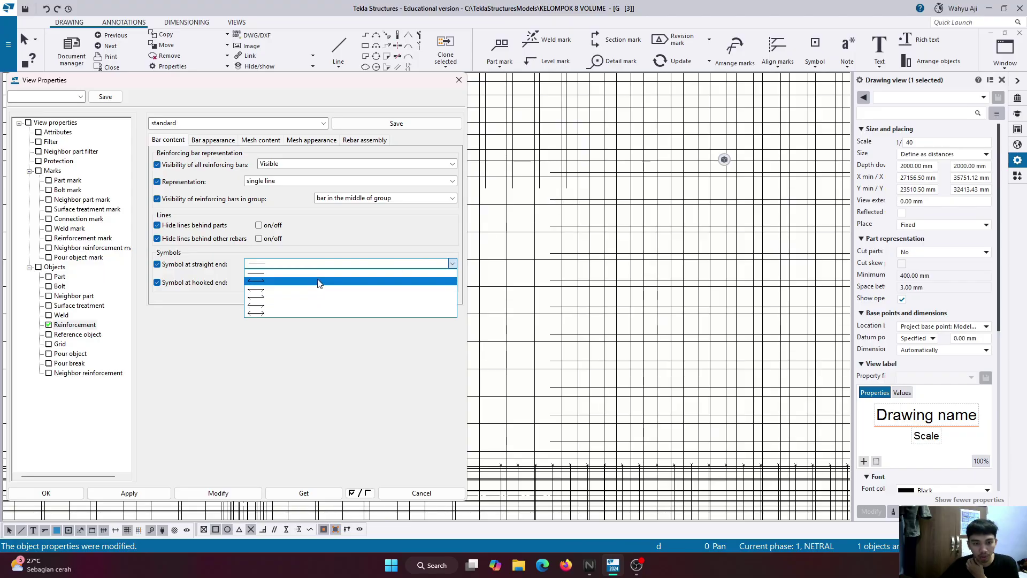
click(321, 291)
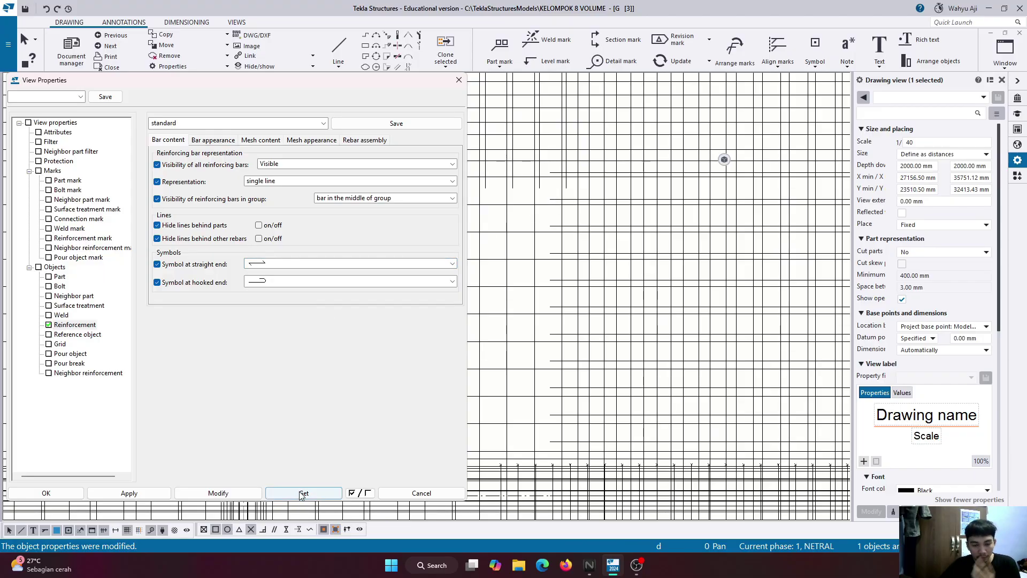
click(223, 495)
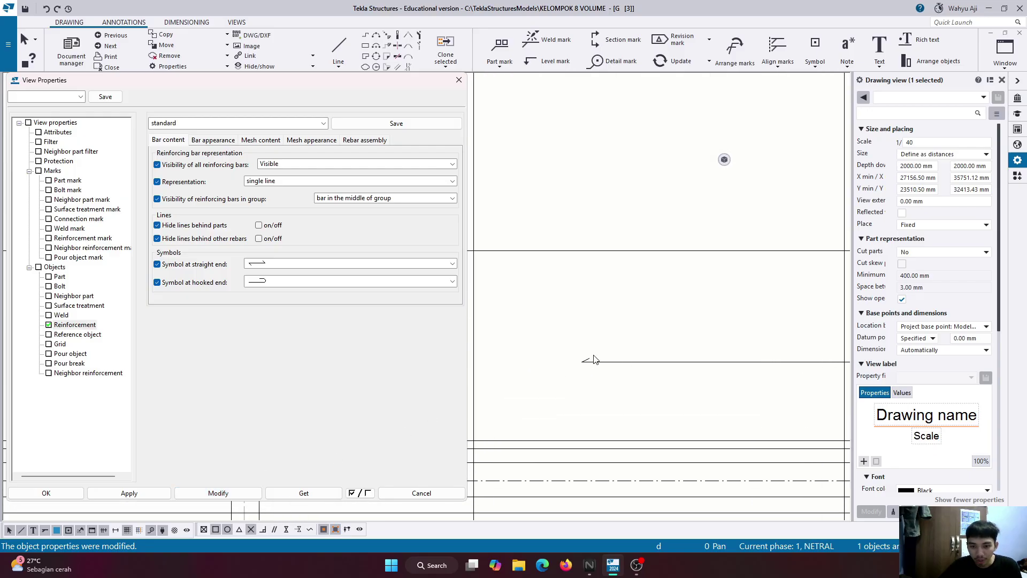
Set the visibility of reinforcing bars in group to two bars in the middle of group and apply it to the plan view.
scroll(582, 368, down, 5)
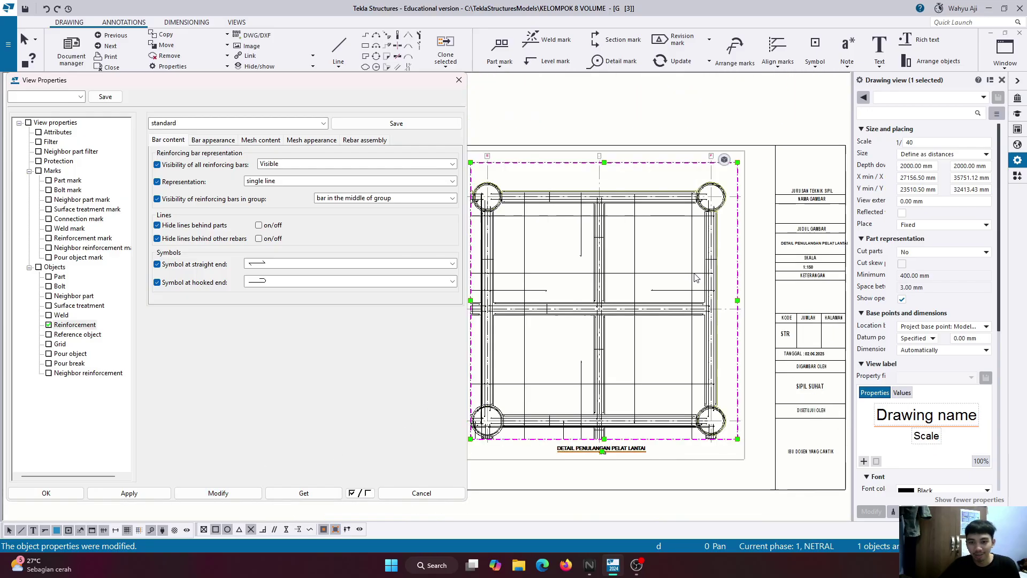
scroll(616, 335, up, 3)
scroll(615, 334, down, 2)
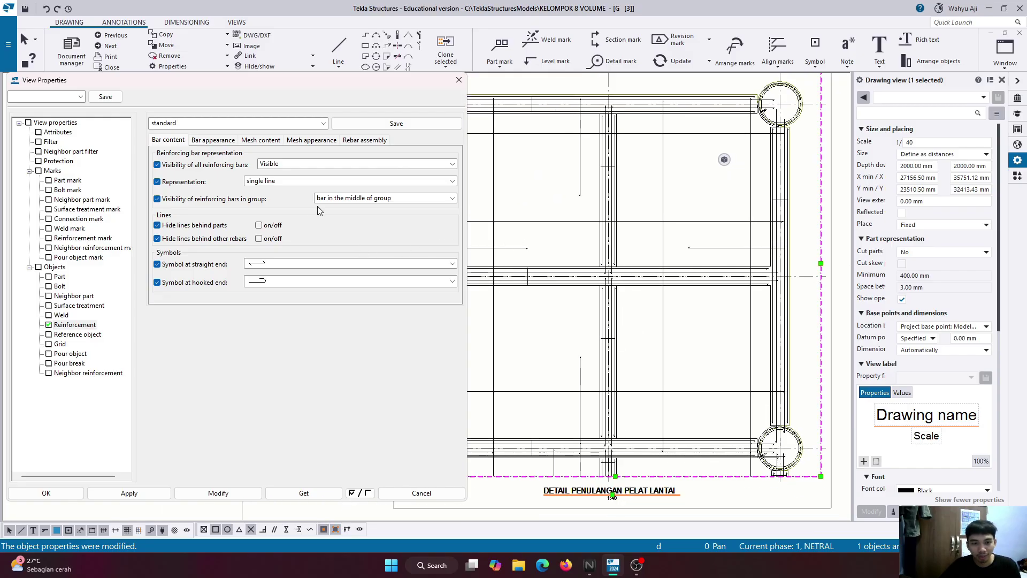
scroll(626, 197, down, 1)
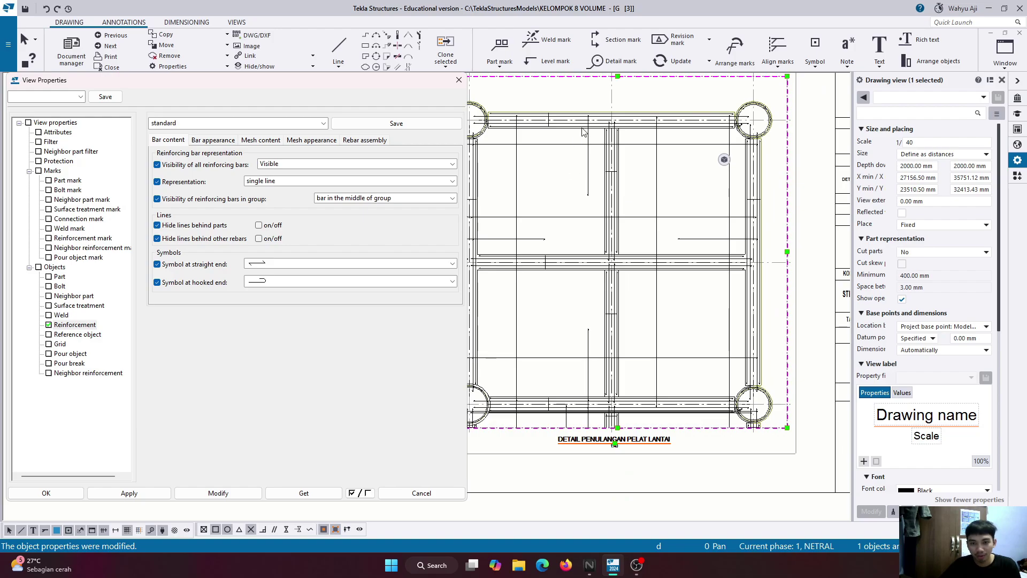
click(443, 199)
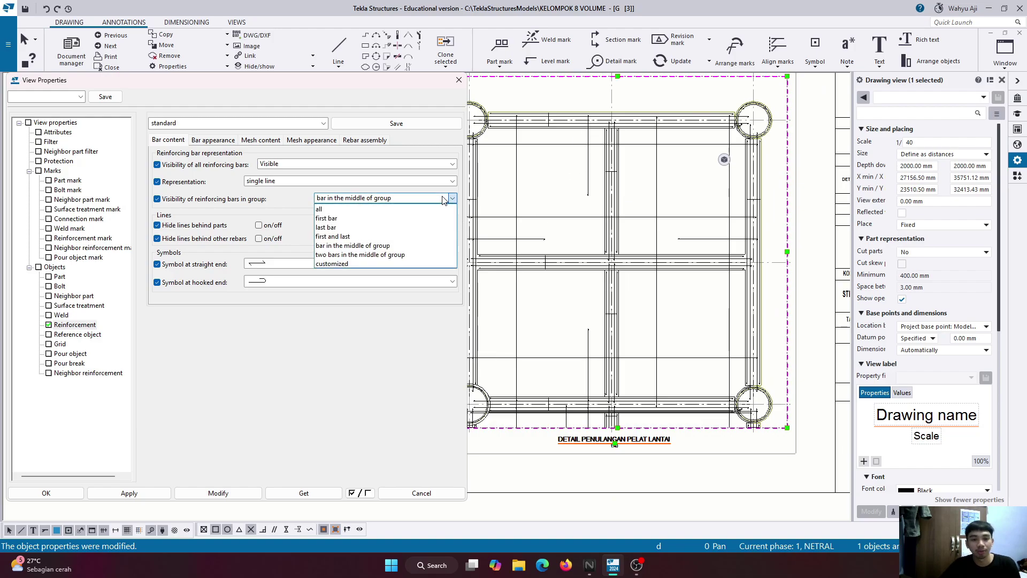
click(384, 254)
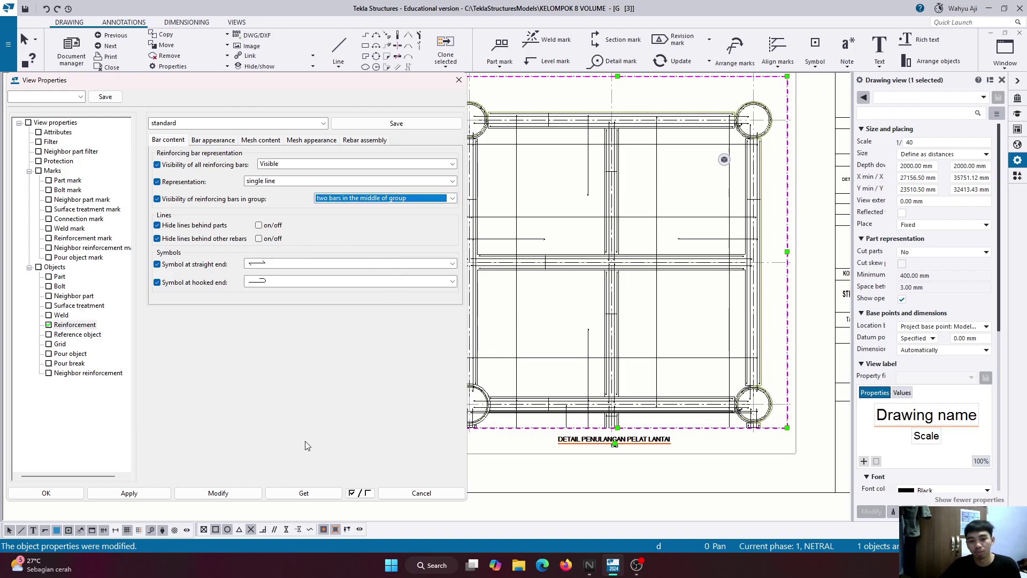
click(218, 493)
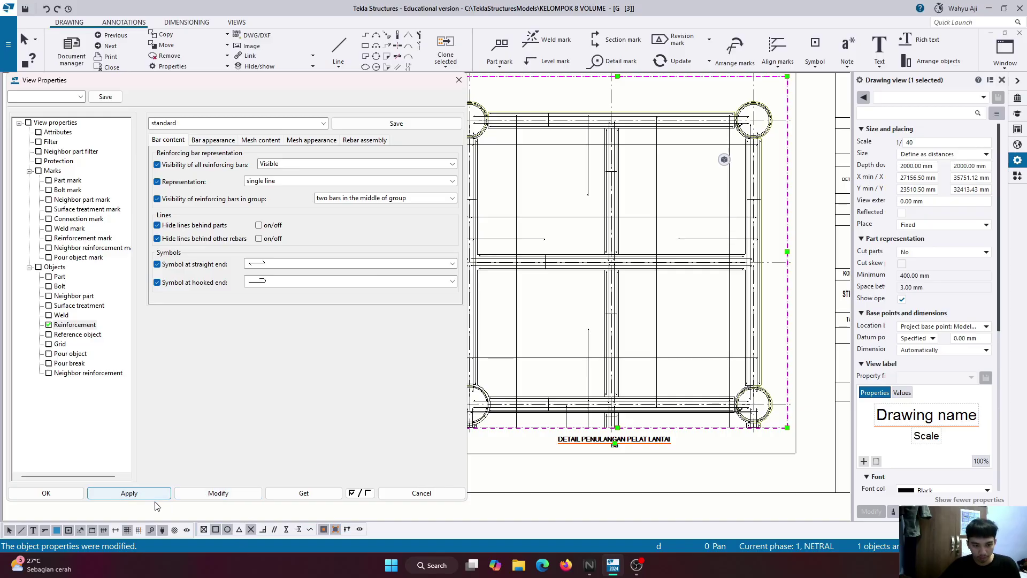
click(214, 493)
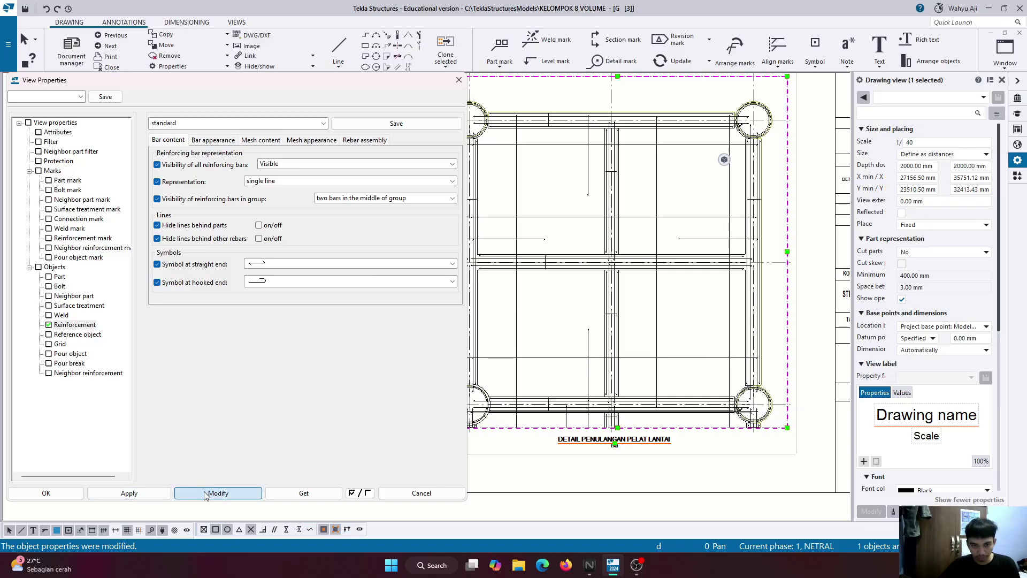
scroll(642, 315, down, 3)
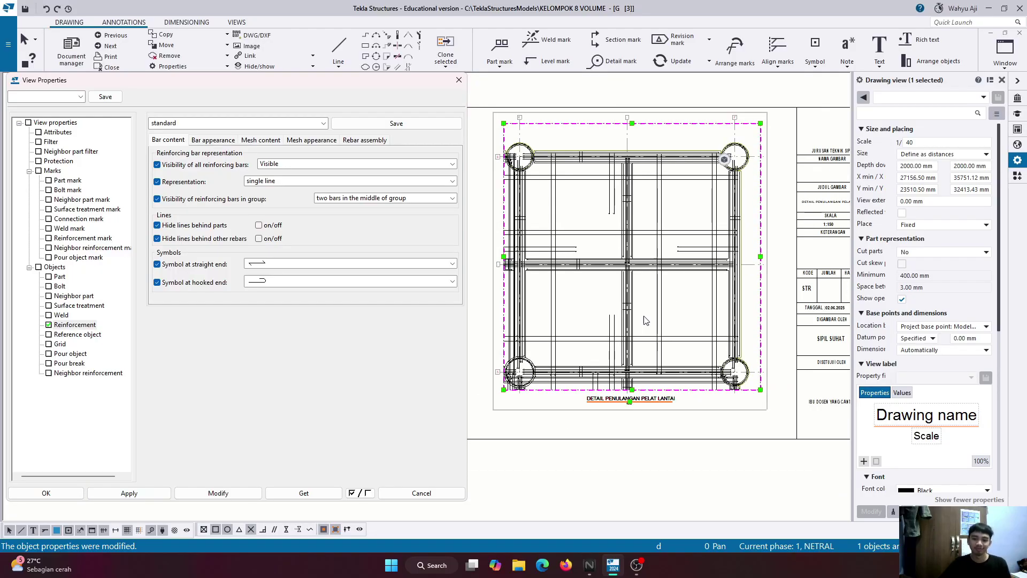
scroll(633, 291, up, 1)
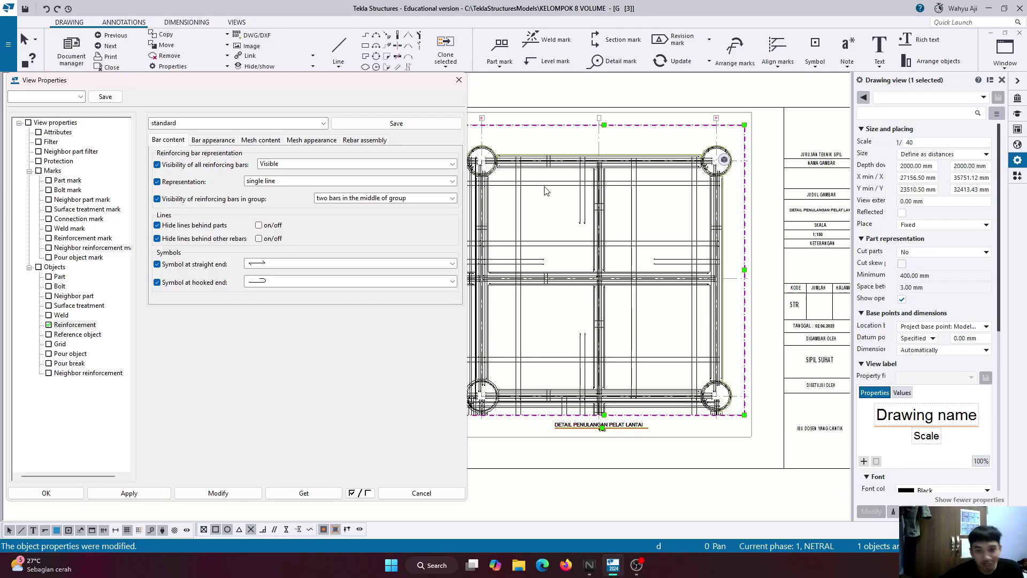
Inspect the simplified bars around the corner columns and close the view properties.
scroll(580, 213, down, 1)
scroll(502, 149, up, 3)
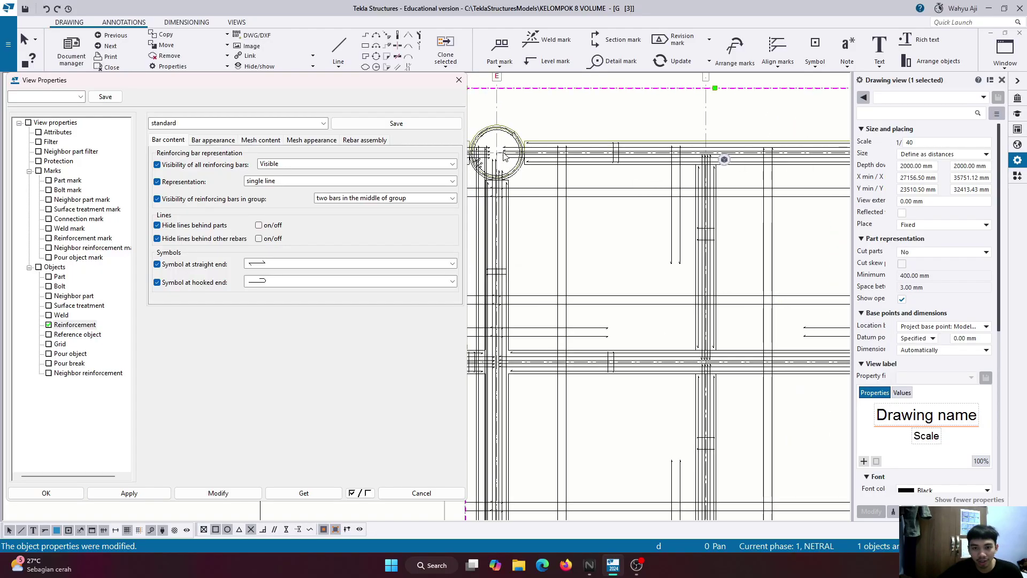
scroll(503, 151, up, 1)
scroll(527, 157, down, 2)
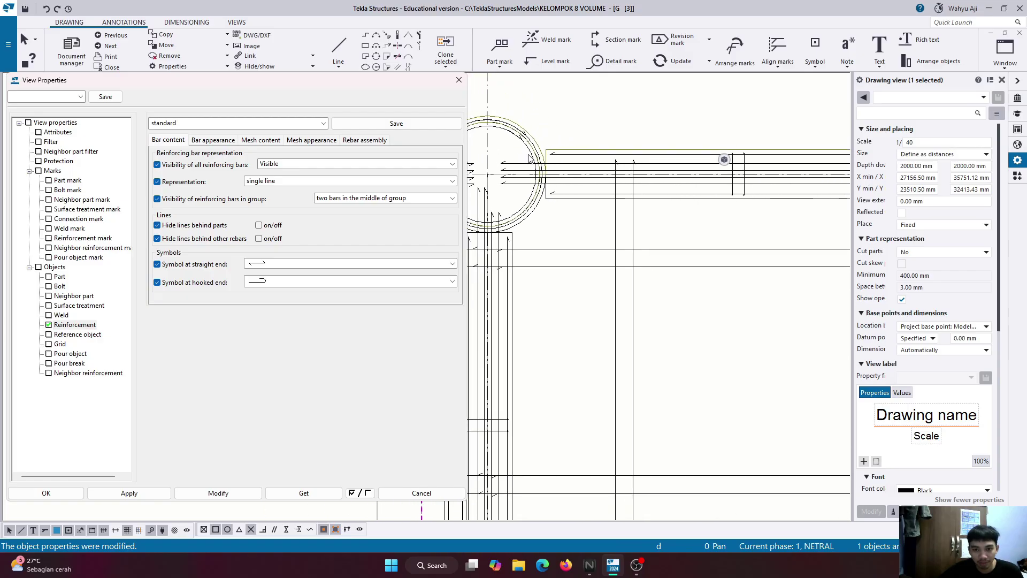
scroll(529, 157, down, 1)
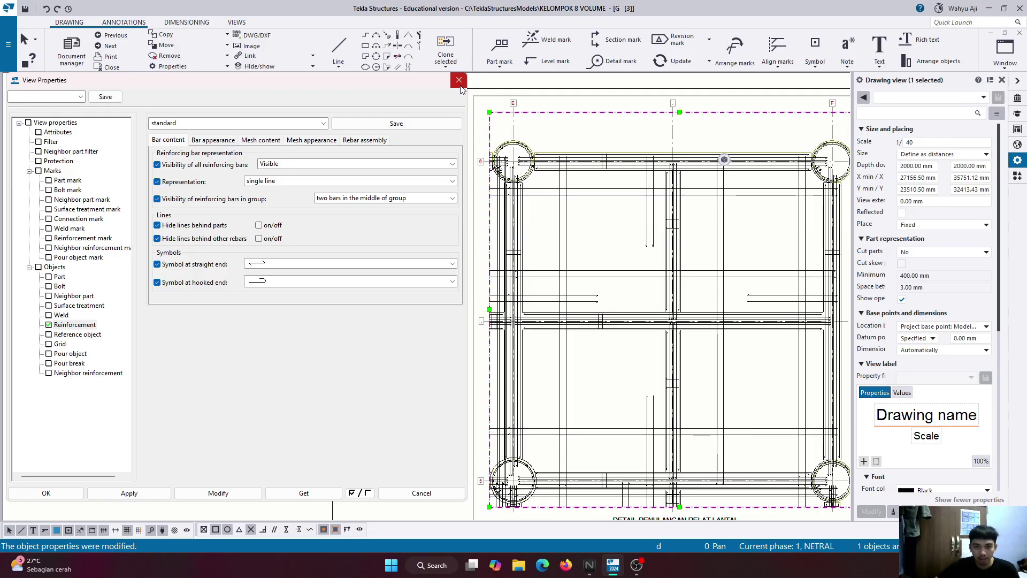
click(459, 81)
scroll(332, 257, down, 3)
click(308, 298)
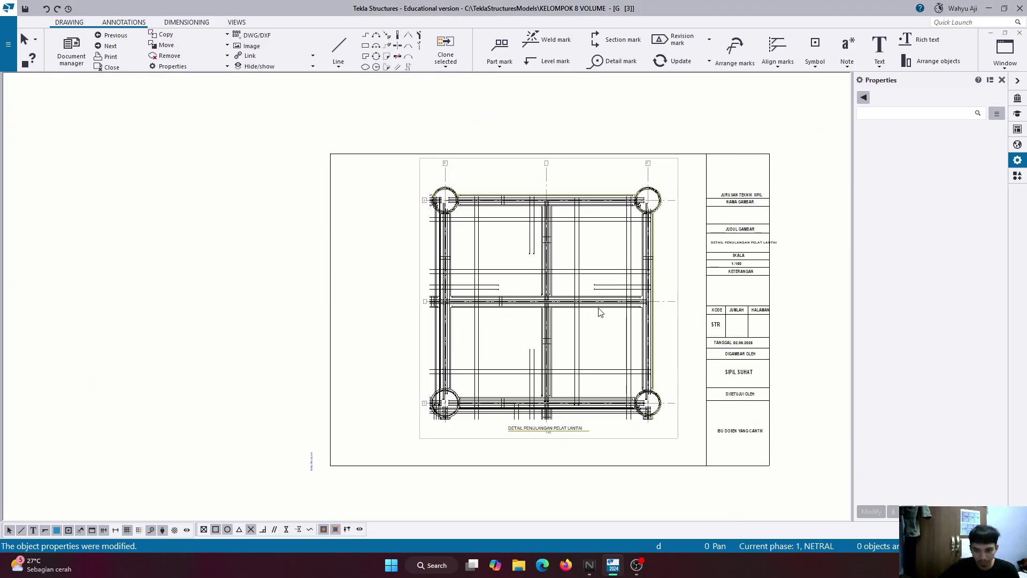
scroll(647, 372, up, 1)
scroll(648, 371, up, 1)
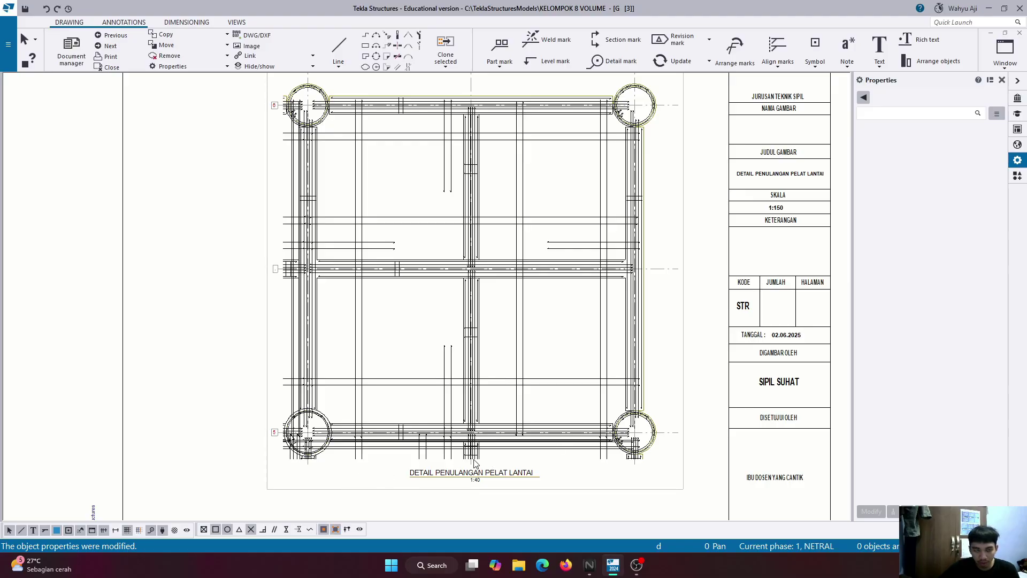
Start the Create Cut Lines tool and set the DASHDOT cut line's colour to black.
click(408, 67)
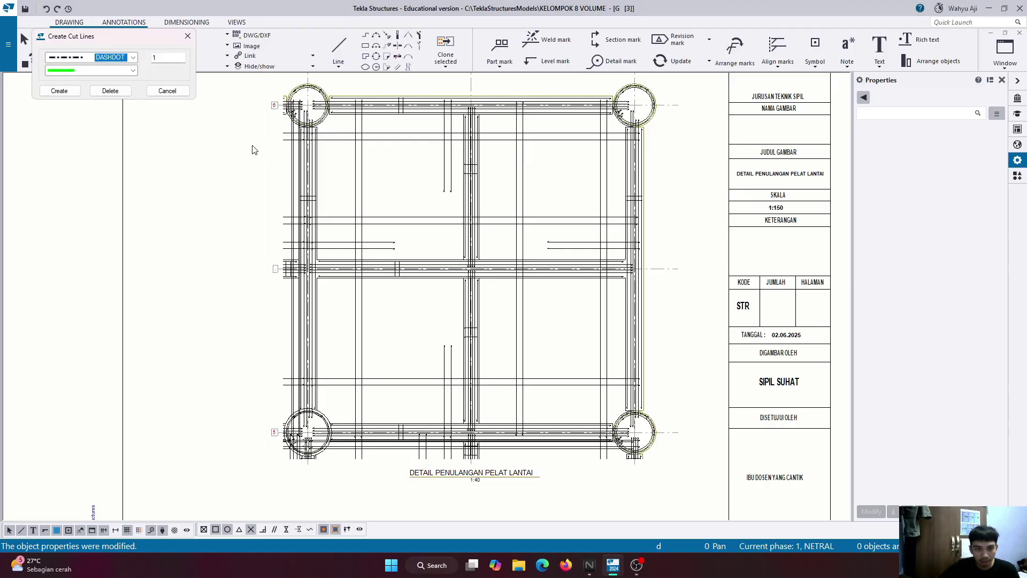
click(133, 71)
click(106, 89)
Create a cut line at the trimmed beam end beside the column at grid intersection E/6.
scroll(273, 279, down, 4)
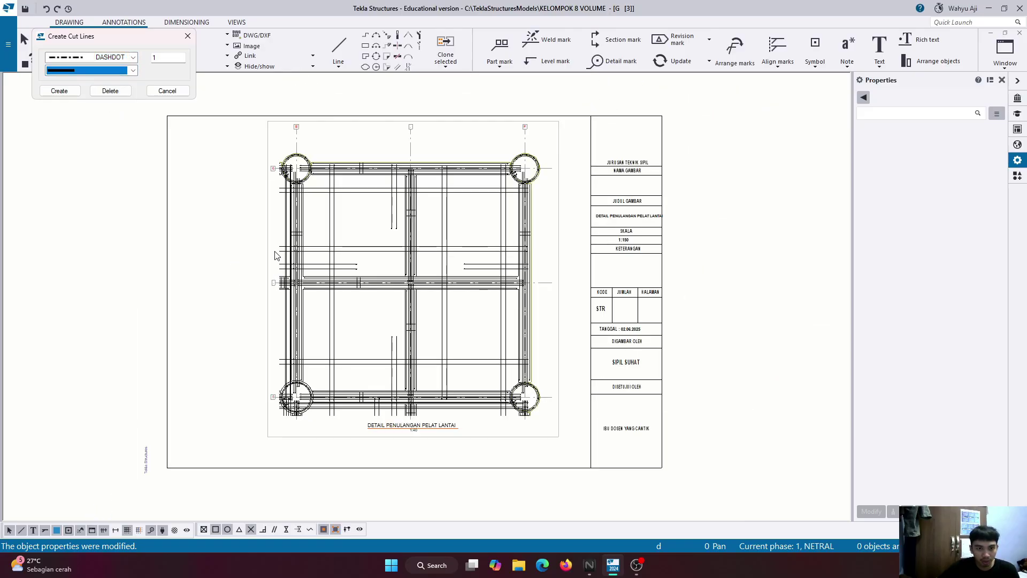
scroll(276, 184, up, 1)
scroll(287, 152, up, 4)
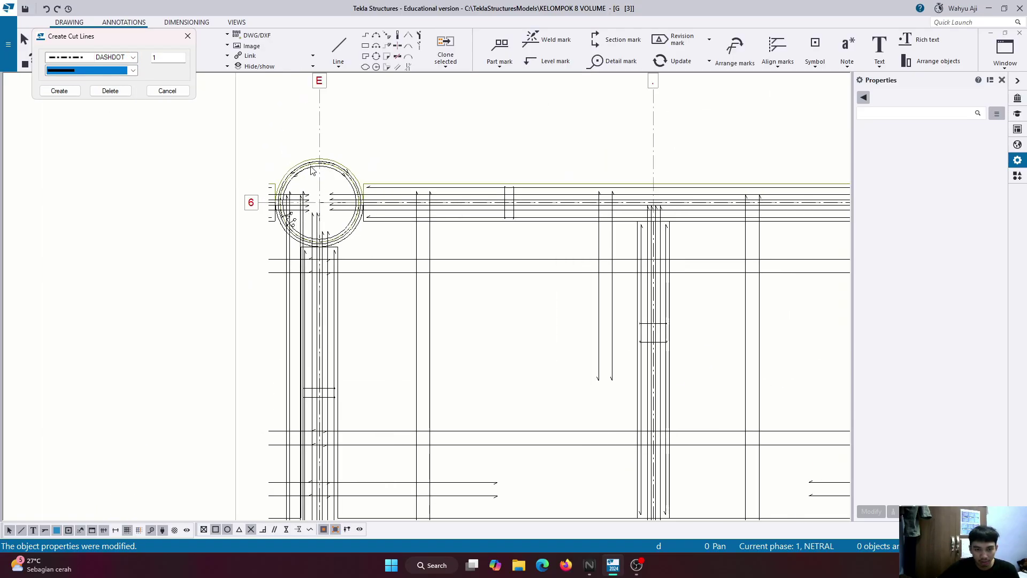
scroll(286, 183, down, 2)
scroll(270, 182, up, 3)
scroll(275, 180, down, 2)
scroll(279, 173, up, 1)
scroll(279, 171, down, 2)
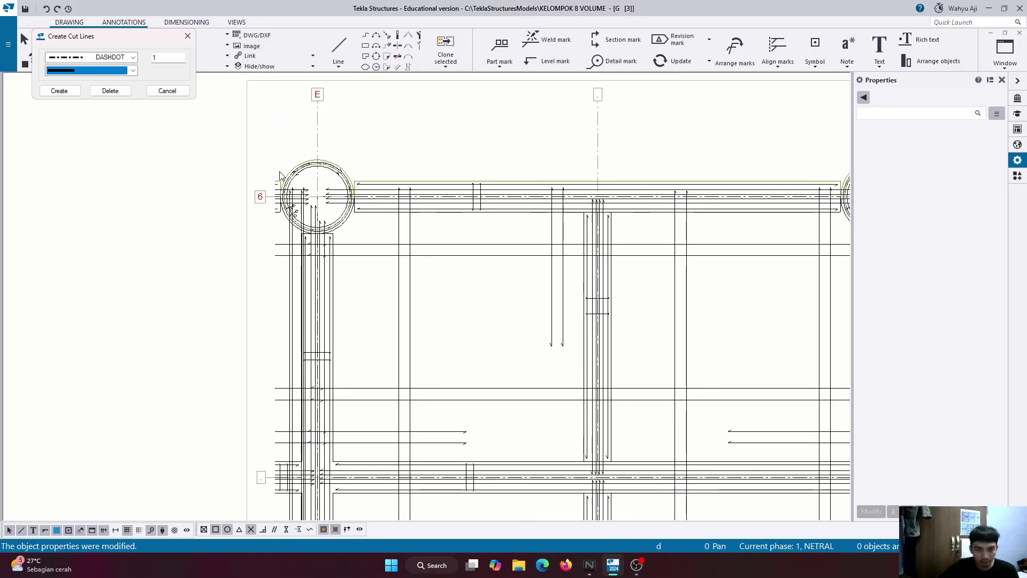
scroll(280, 175, down, 4)
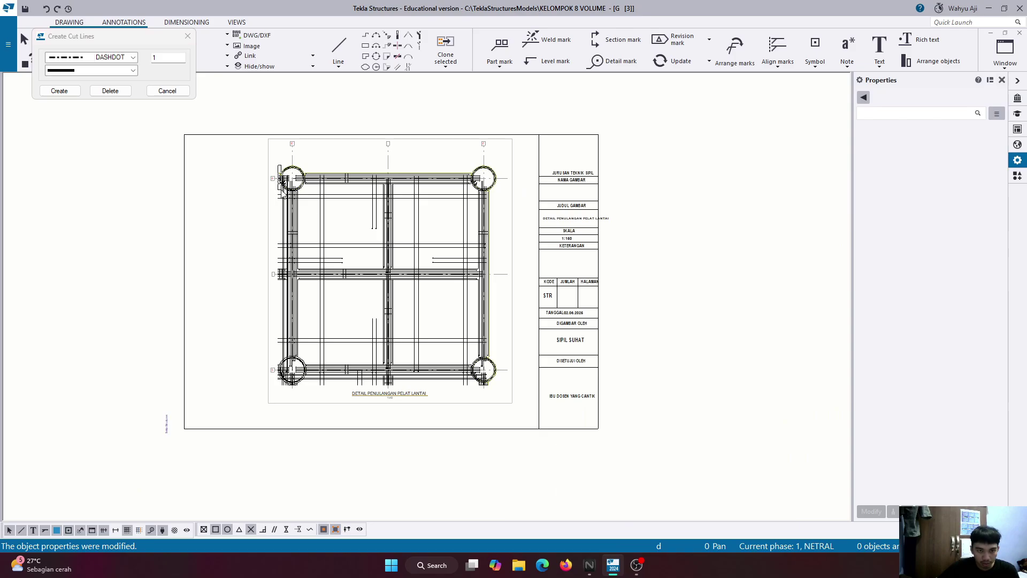
click(282, 187)
scroll(279, 177, up, 7)
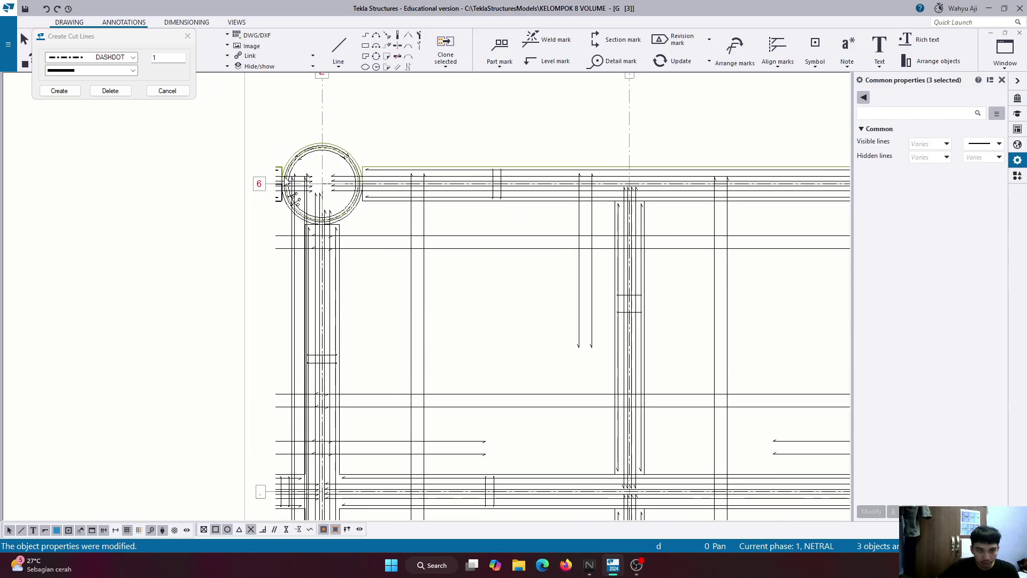
click(62, 92)
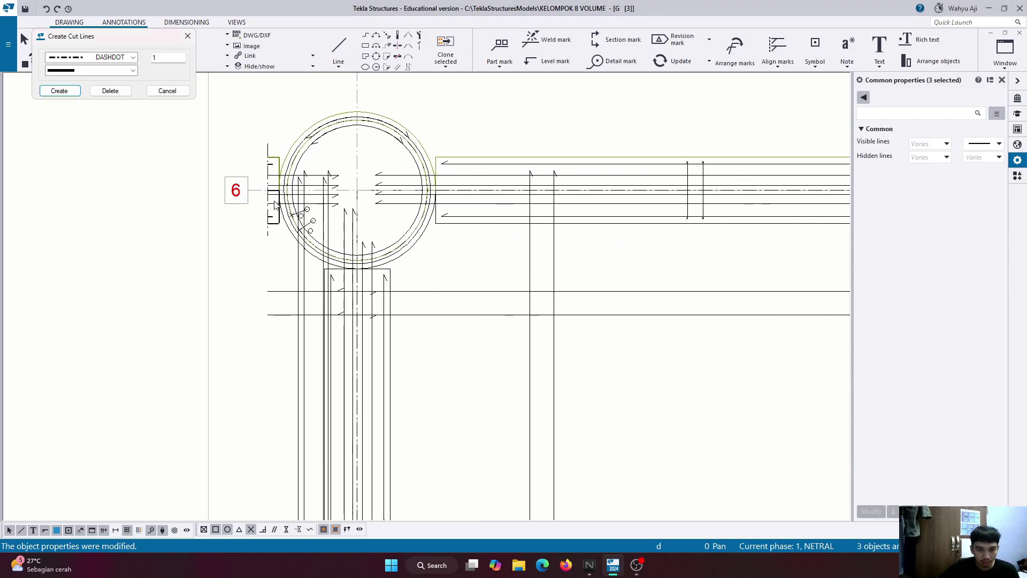
Stretch the cut line's lower end along the plan's left edge to the column on grid 5, then deselect it.
click(270, 232)
scroll(286, 206, down, 5)
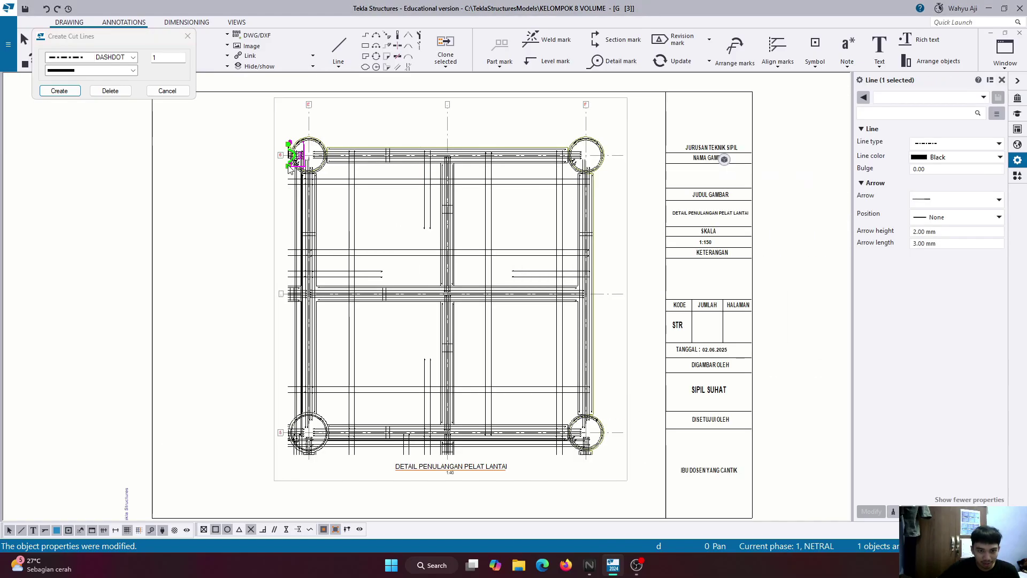
drag(289, 167, 285, 450)
click(223, 404)
scroll(277, 334, down, 1)
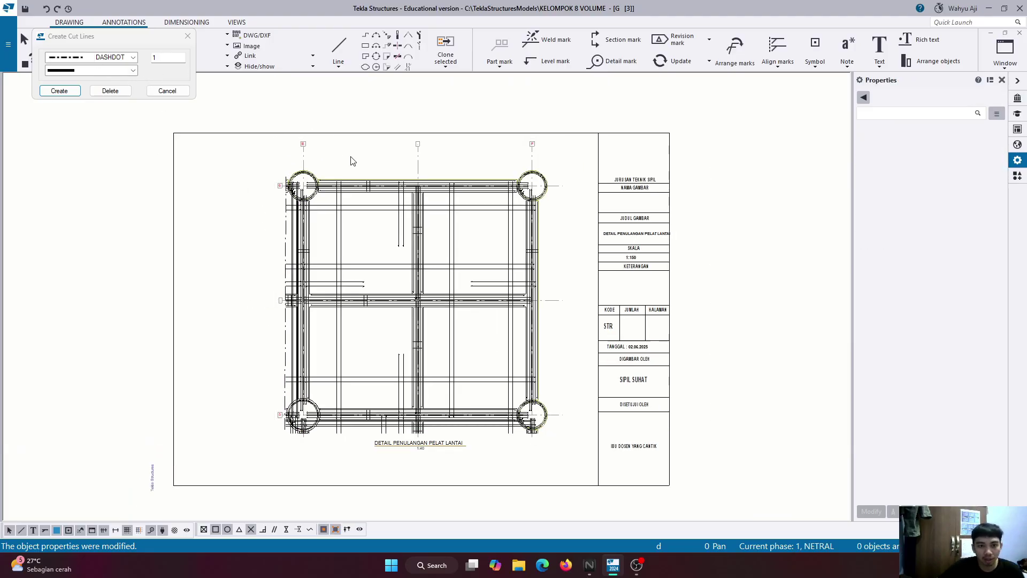
Try to create a cut line from the two rebars selected below the column at grid intersection E/5.
scroll(308, 470, up, 1)
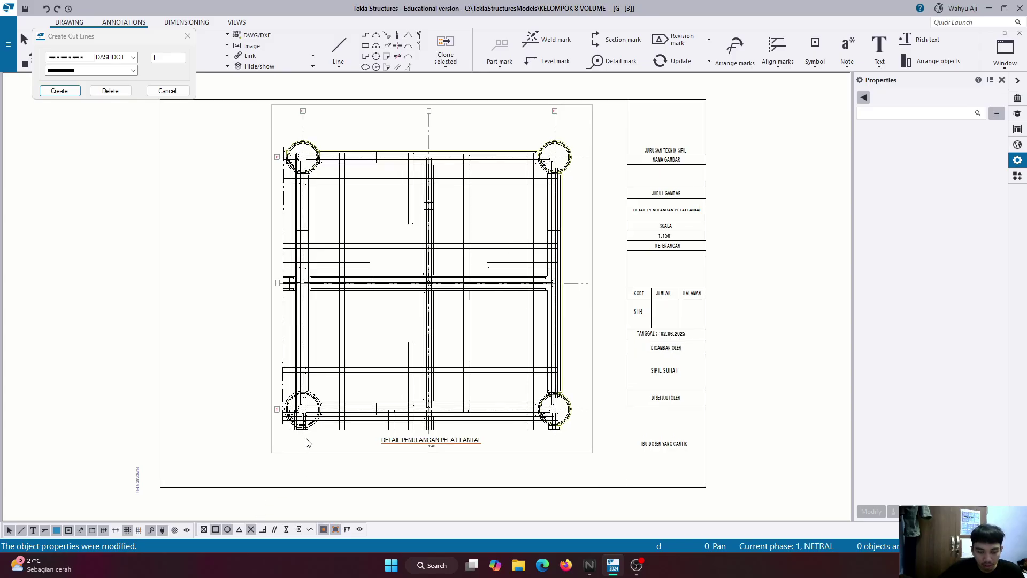
scroll(307, 443, up, 4)
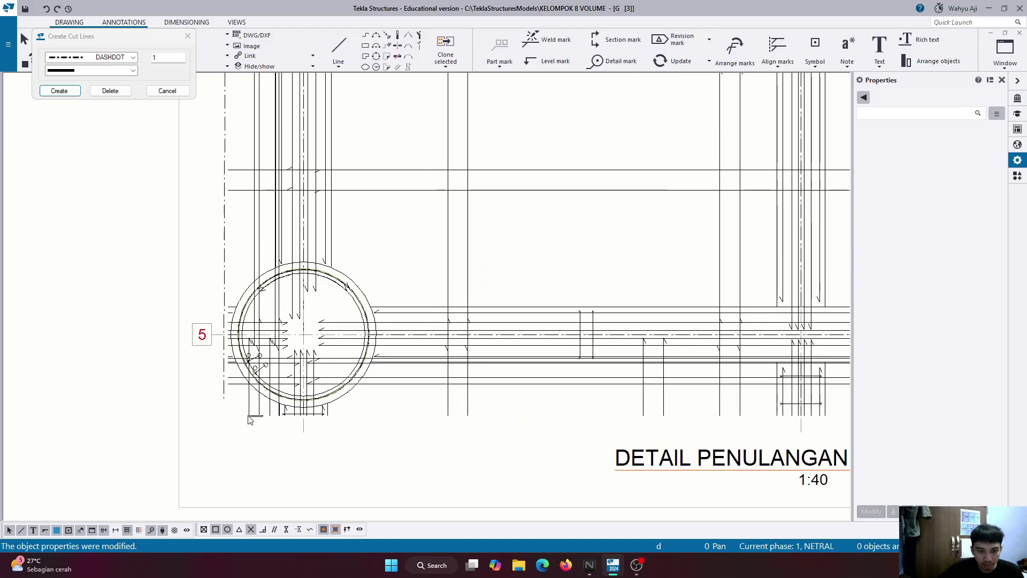
click(249, 419)
click(59, 91)
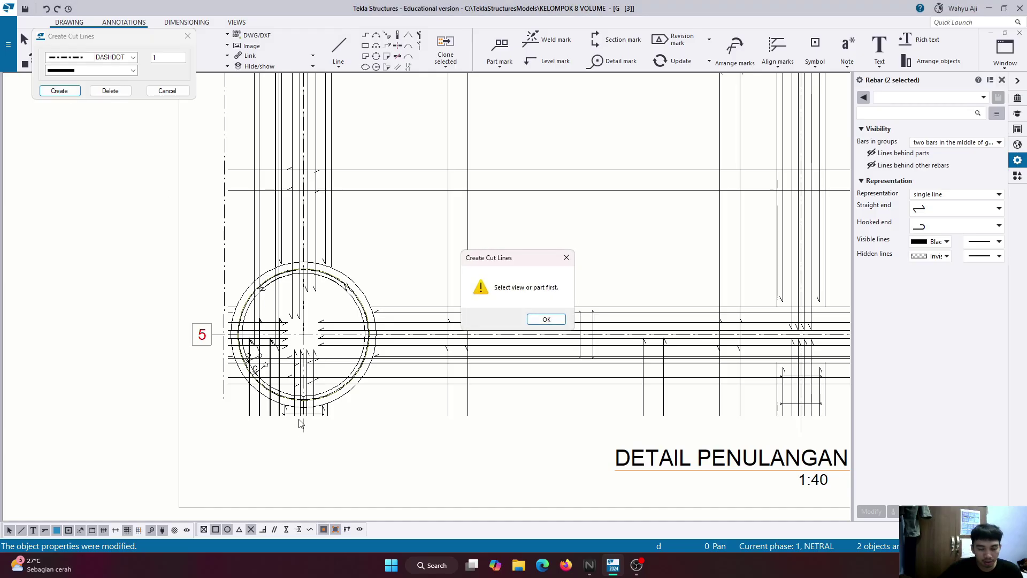
click(566, 258)
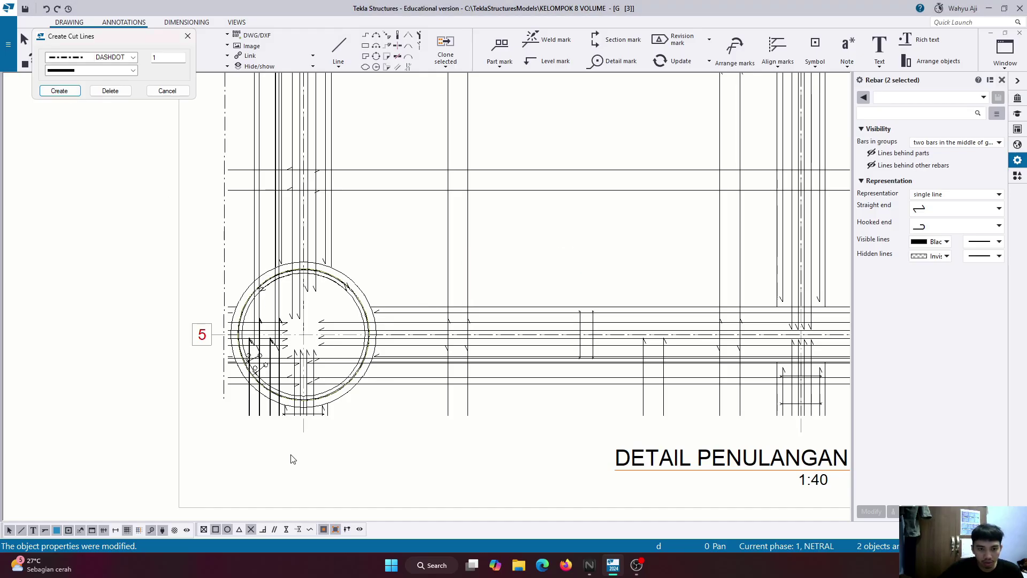
Create a cut line at the trimmed beam end below the column at grid intersection E/5.
click(466, 414)
drag(480, 409, 221, 423)
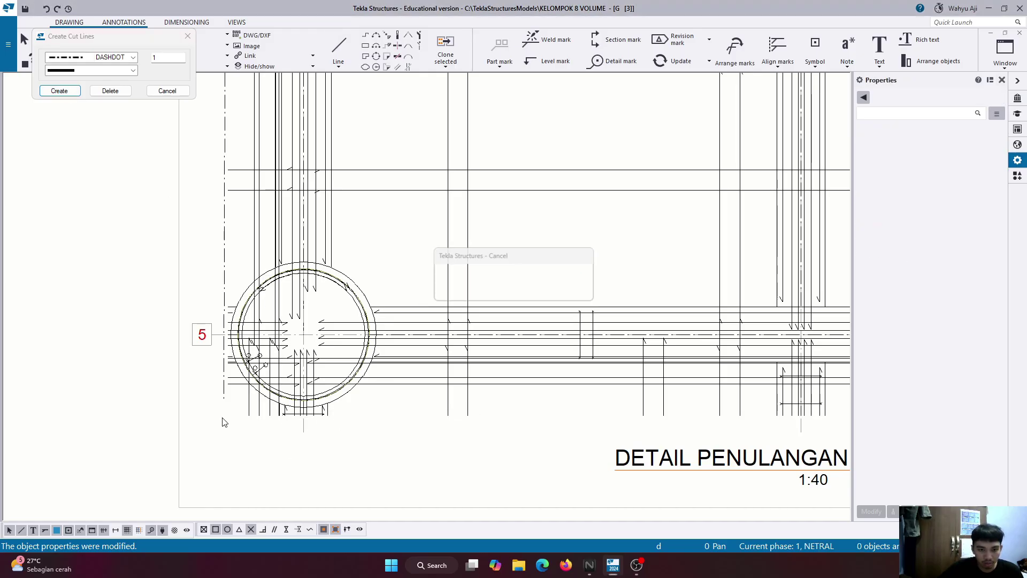
key(Return)
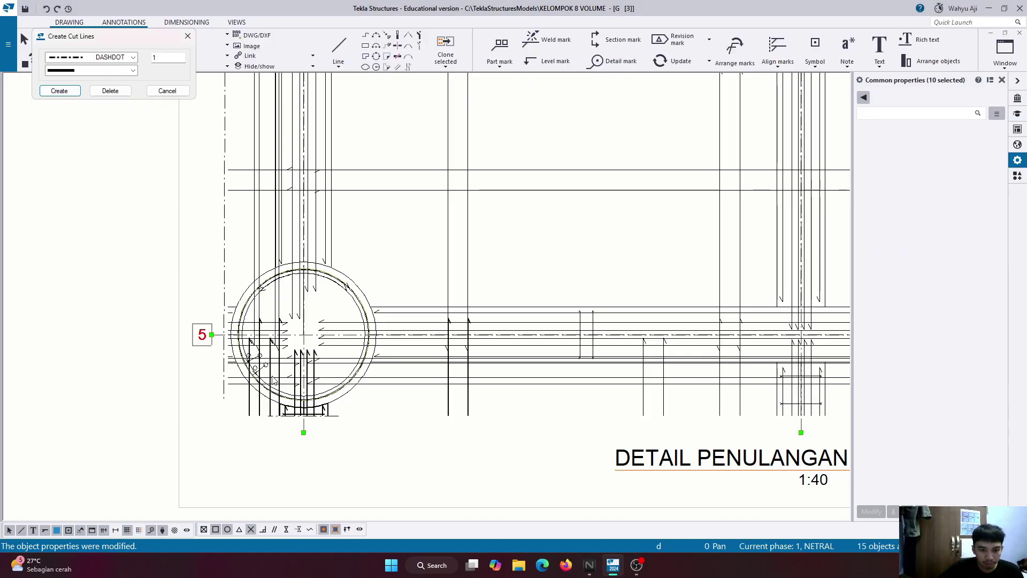
Stretch both ends of the lower cut line so it spans from the vertical cut line to the far column's right side.
click(339, 421)
drag(270, 416, 223, 416)
scroll(223, 415, down, 4)
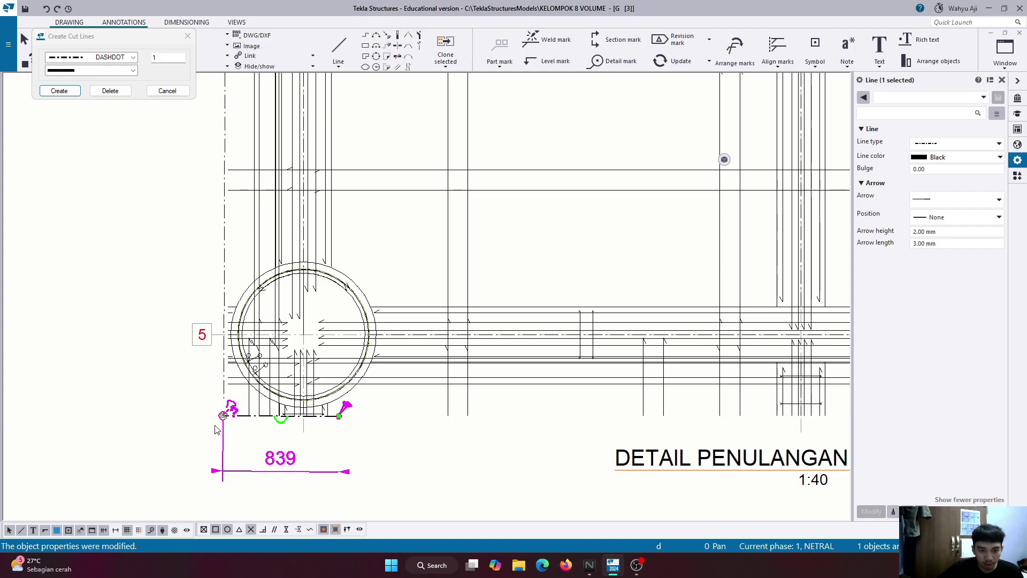
scroll(172, 438, down, 1)
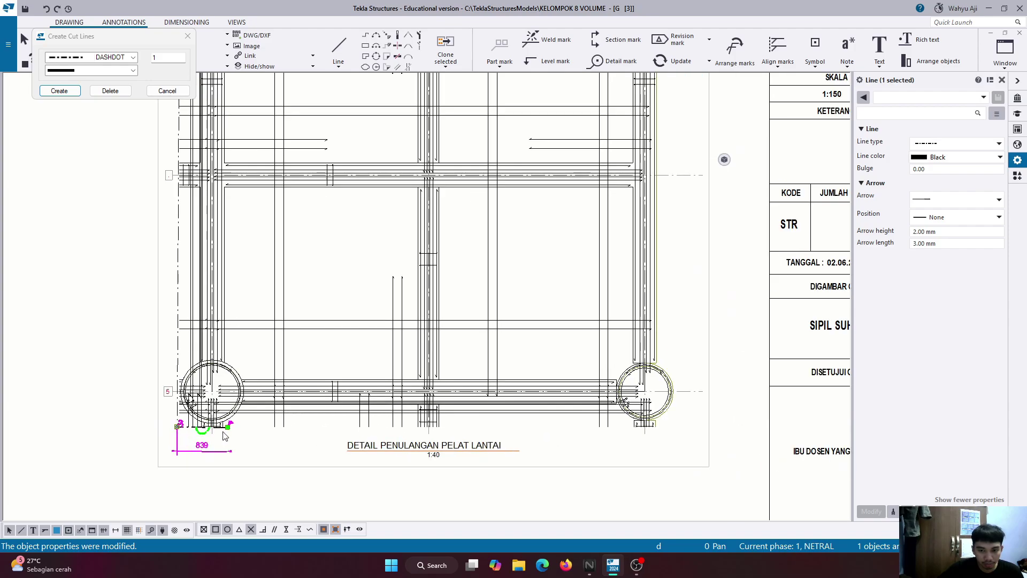
drag(229, 428, 658, 427)
click(689, 431)
scroll(307, 397, down, 5)
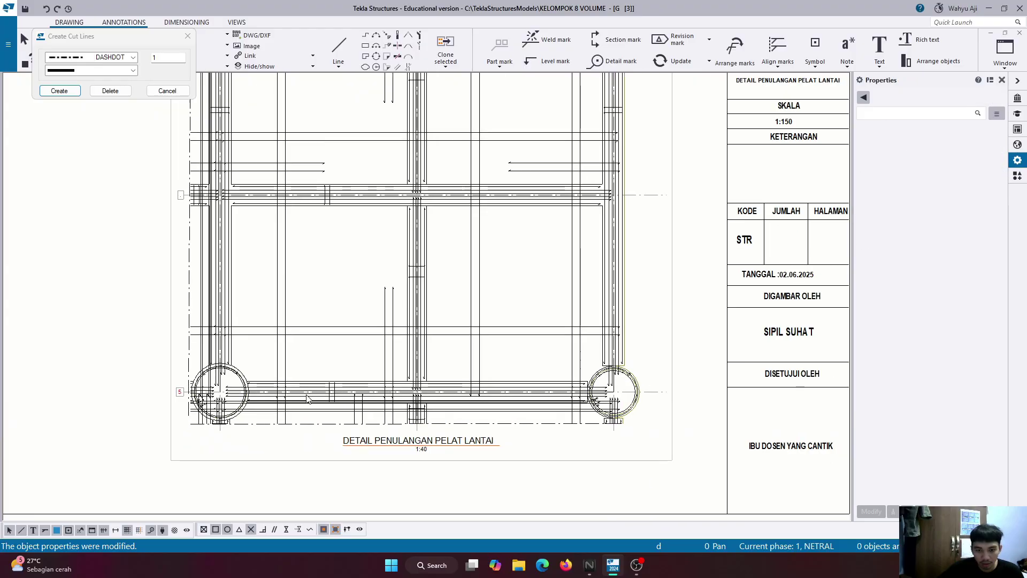
Review the cut lines along the plan's two trimmed edges and close the Create Cut Lines tool.
scroll(232, 286, up, 4)
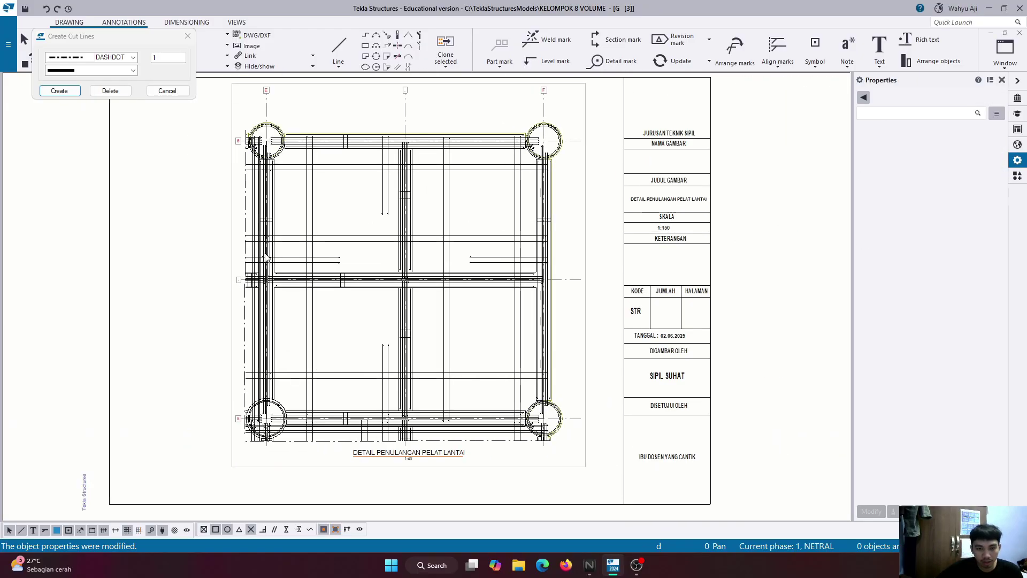
scroll(231, 258, down, 1)
scroll(264, 195, down, 2)
scroll(225, 182, up, 3)
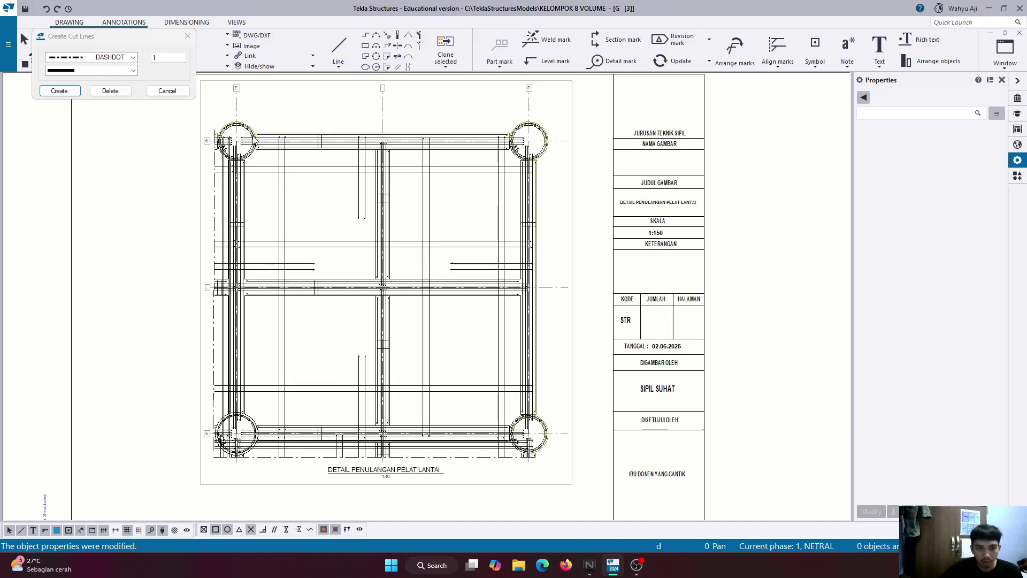
scroll(197, 164, down, 1)
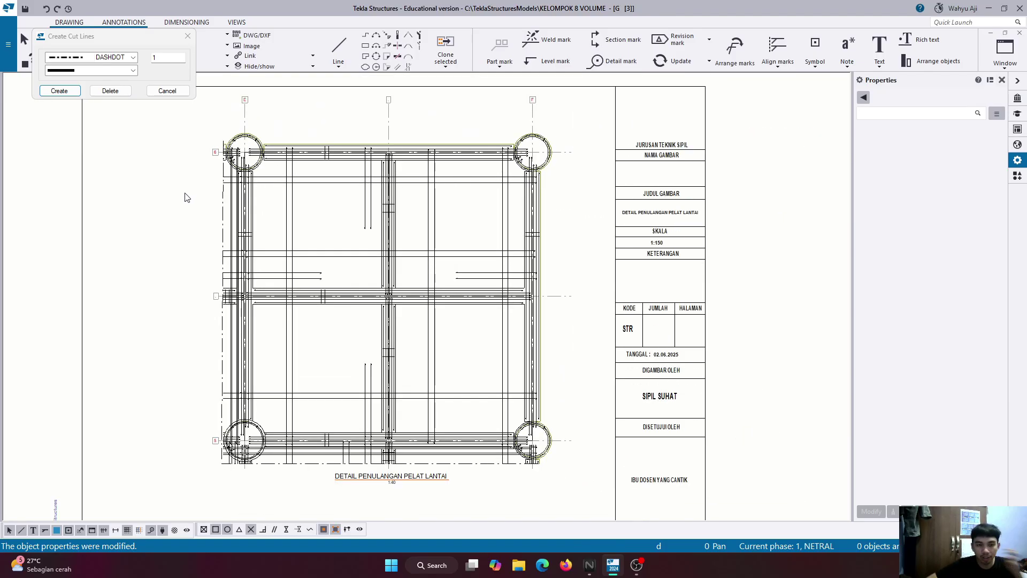
click(188, 35)
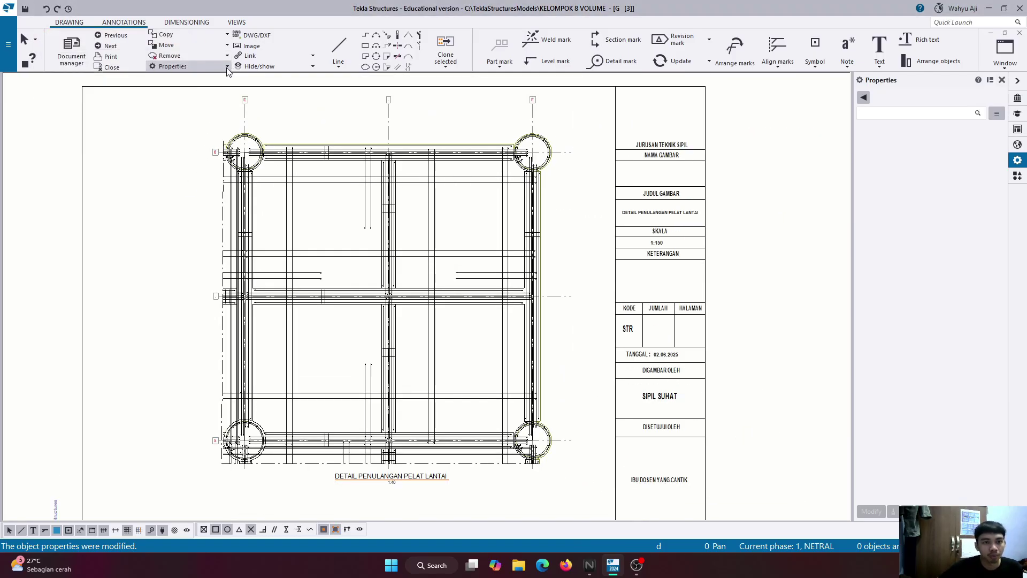
Start a section view with its cut plane along the middle beam's lower edge, from the vertical cut line to the grid F beam.
click(236, 22)
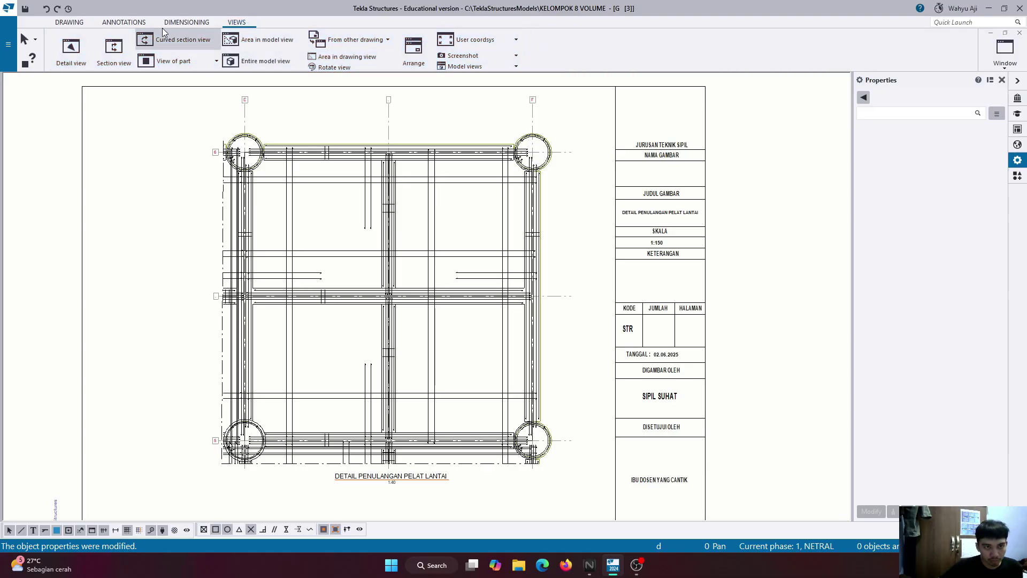
click(73, 24)
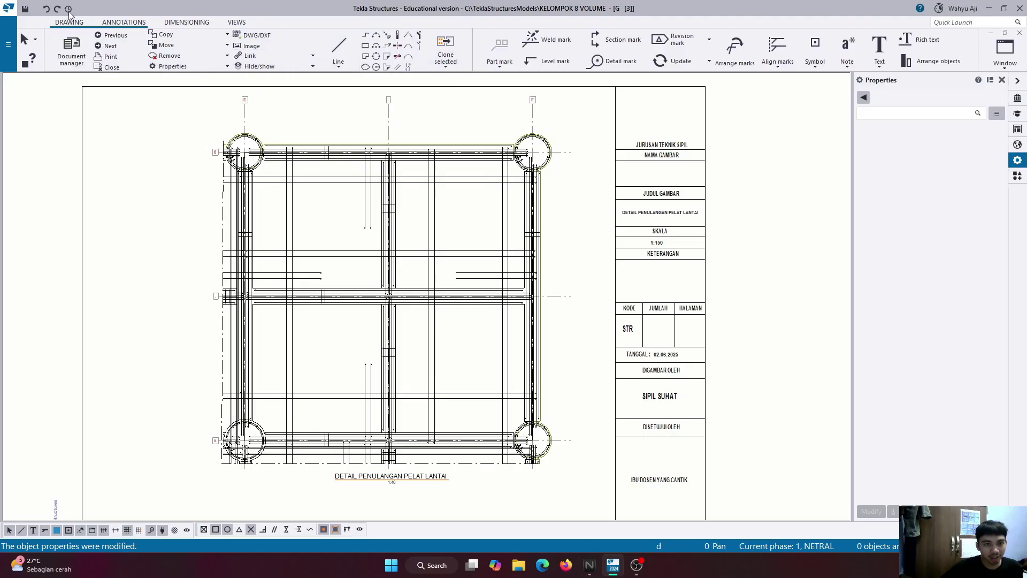
click(237, 24)
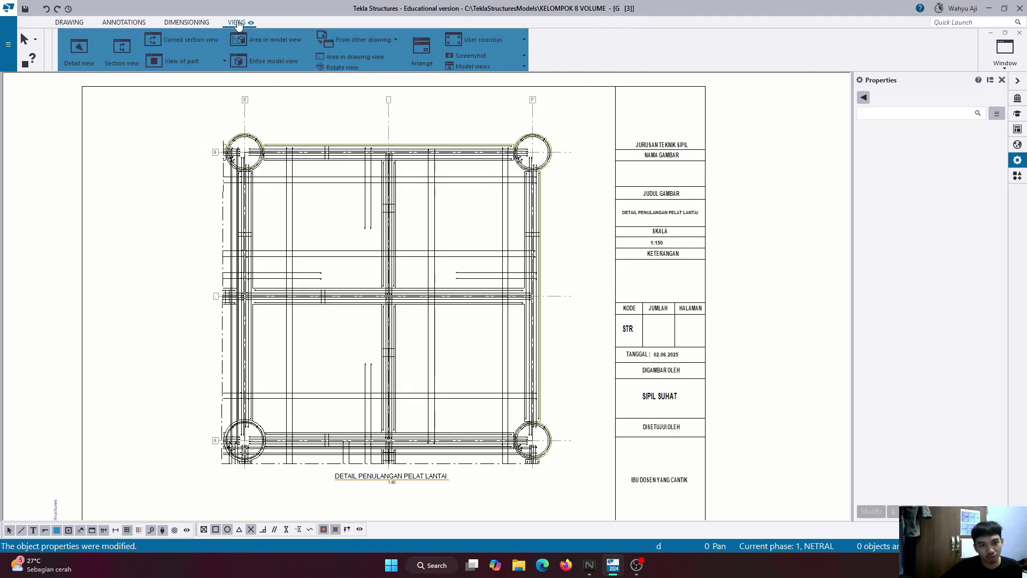
click(104, 63)
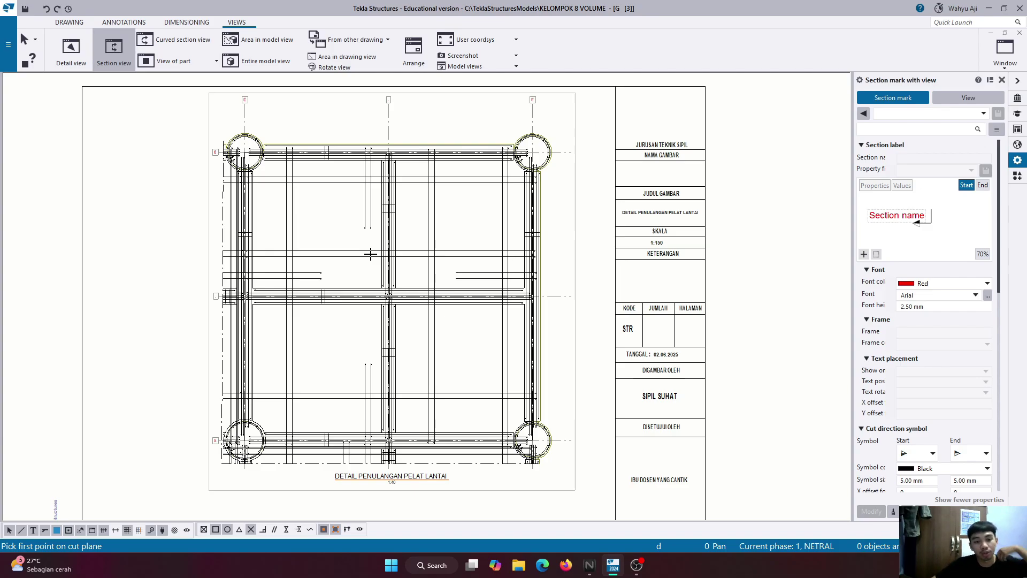
scroll(231, 309, up, 1)
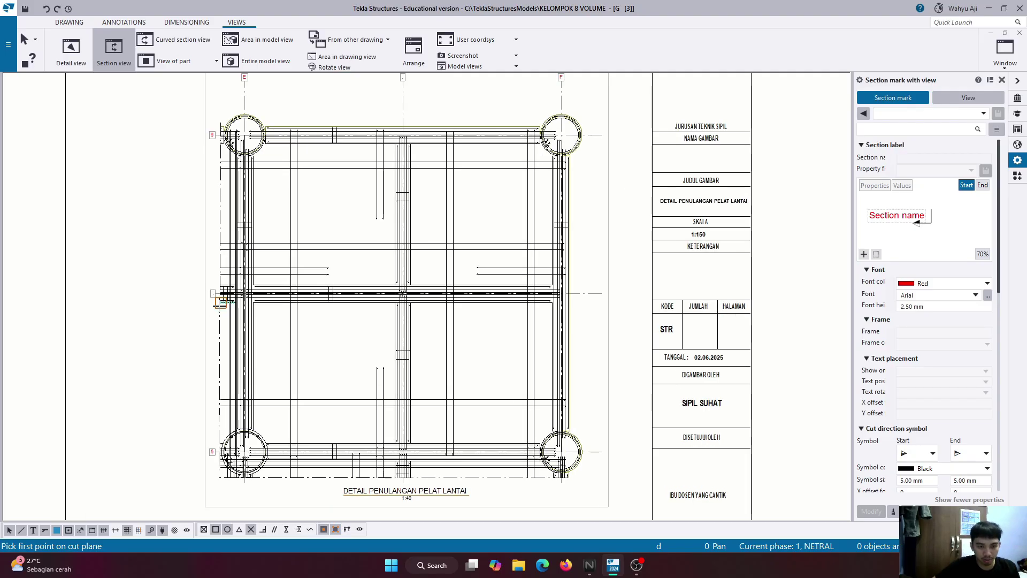
scroll(220, 302, up, 5)
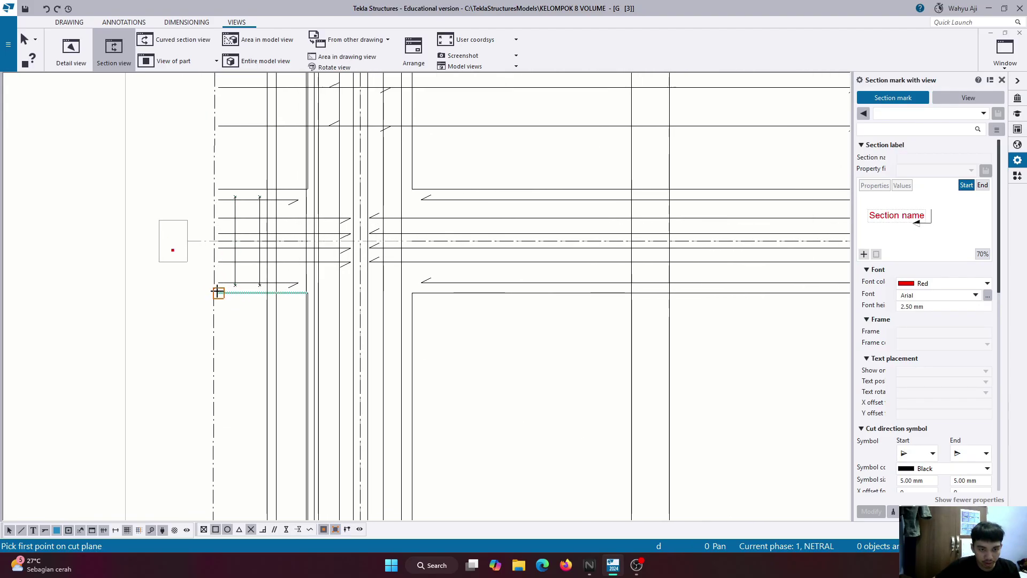
click(215, 292)
scroll(128, 309, down, 1)
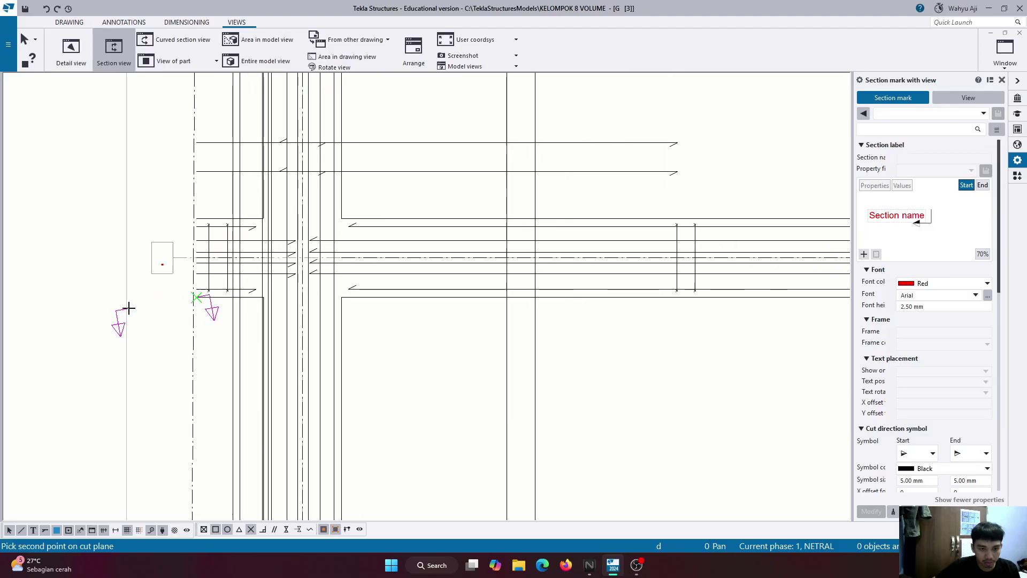
scroll(128, 308, down, 3)
scroll(369, 297, up, 2)
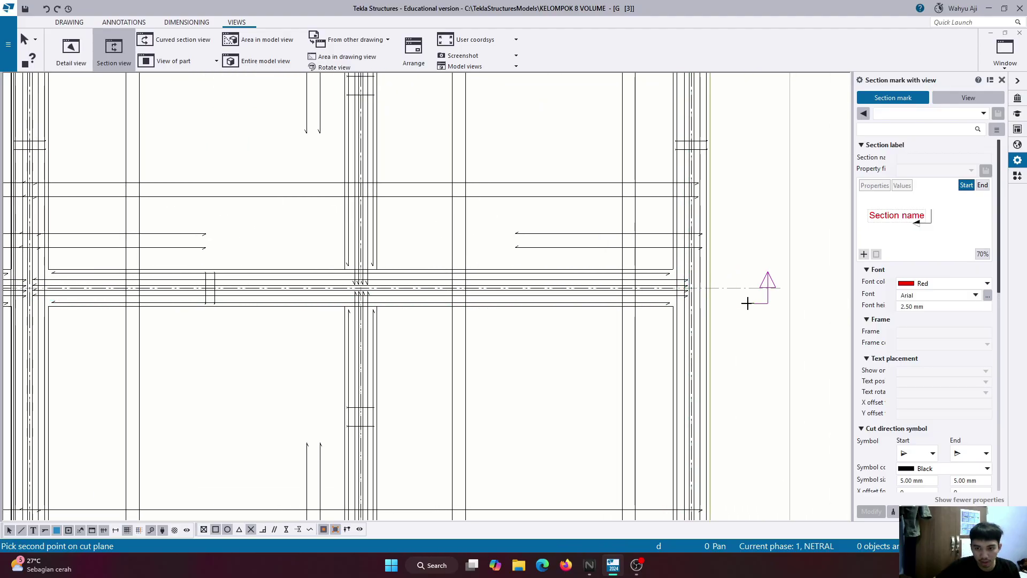
scroll(748, 303, up, 2)
click(640, 309)
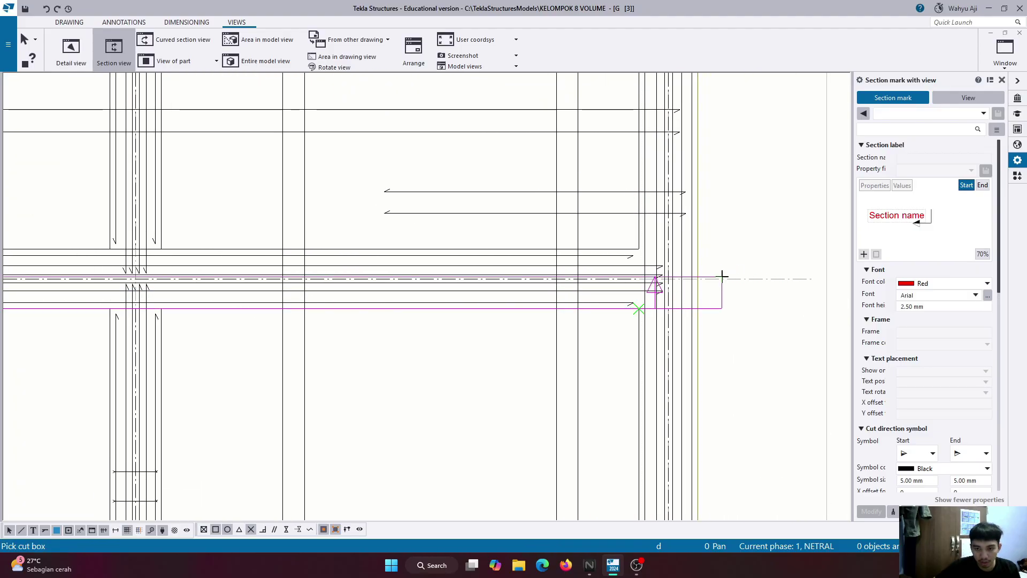
Extend the section's cut box over the middle beam toward grid 6 and place the section view below the plan.
scroll(726, 283, down, 3)
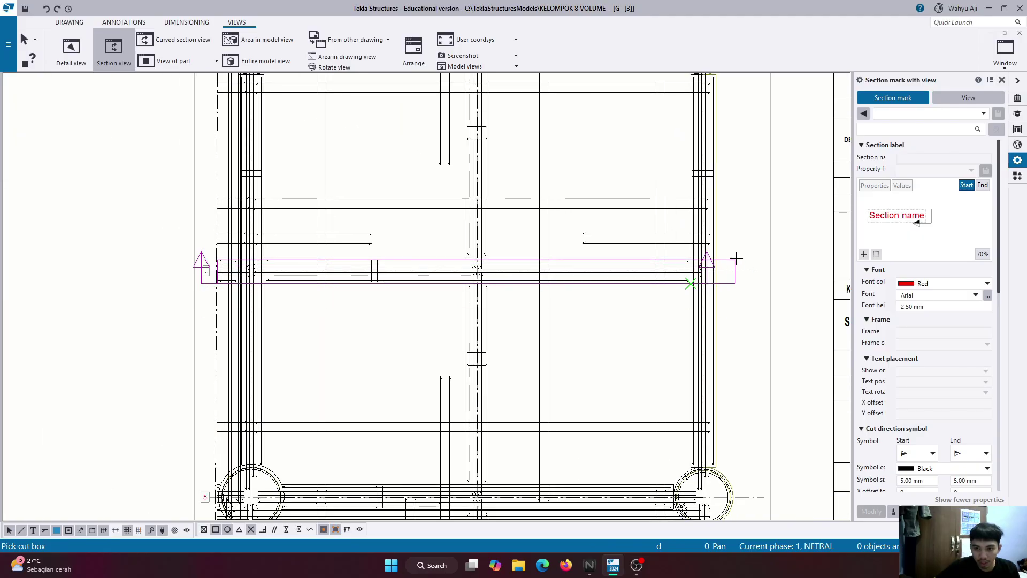
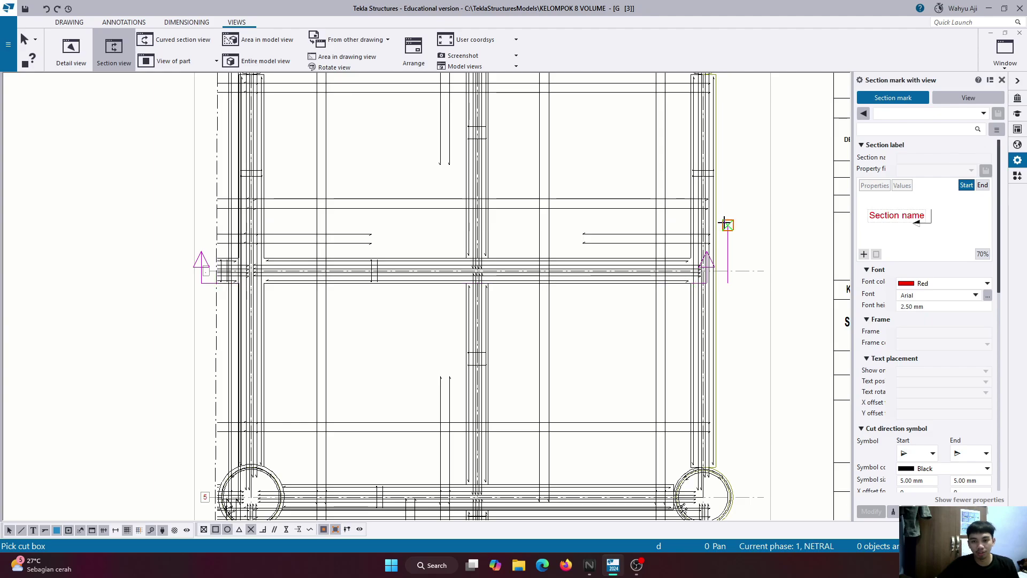
scroll(669, 203, down, 3)
click(345, 245)
scroll(337, 289, down, 2)
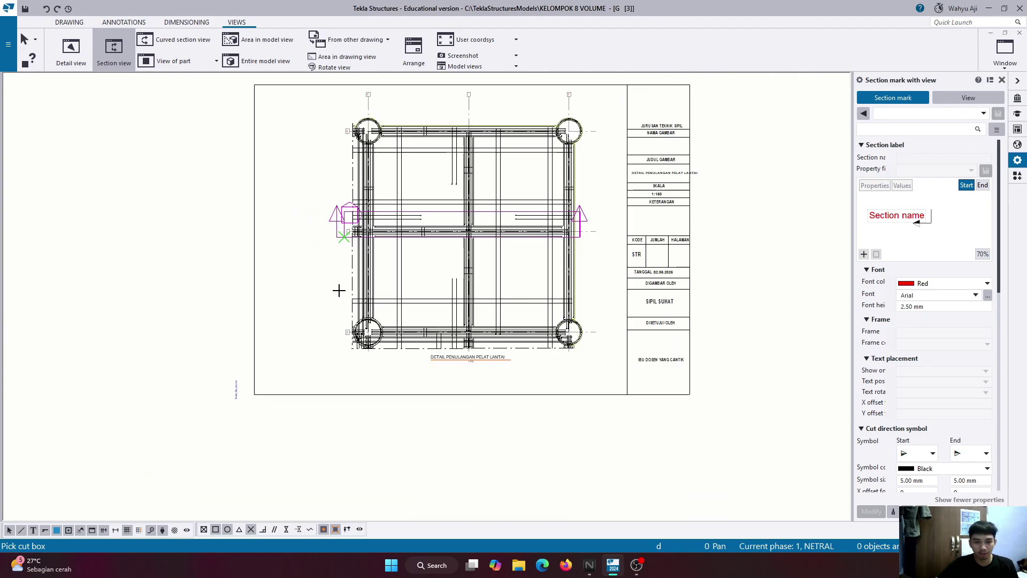
scroll(351, 360, up, 2)
click(345, 362)
Inspect the beam and slab bars in the new section view and delete the view.
scroll(359, 356, up, 5)
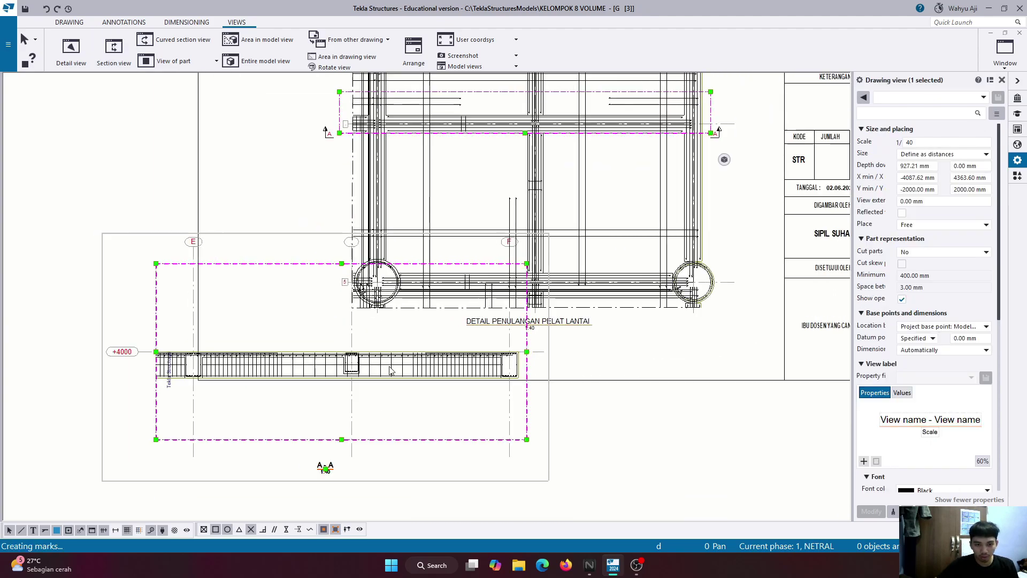
scroll(338, 369, down, 5)
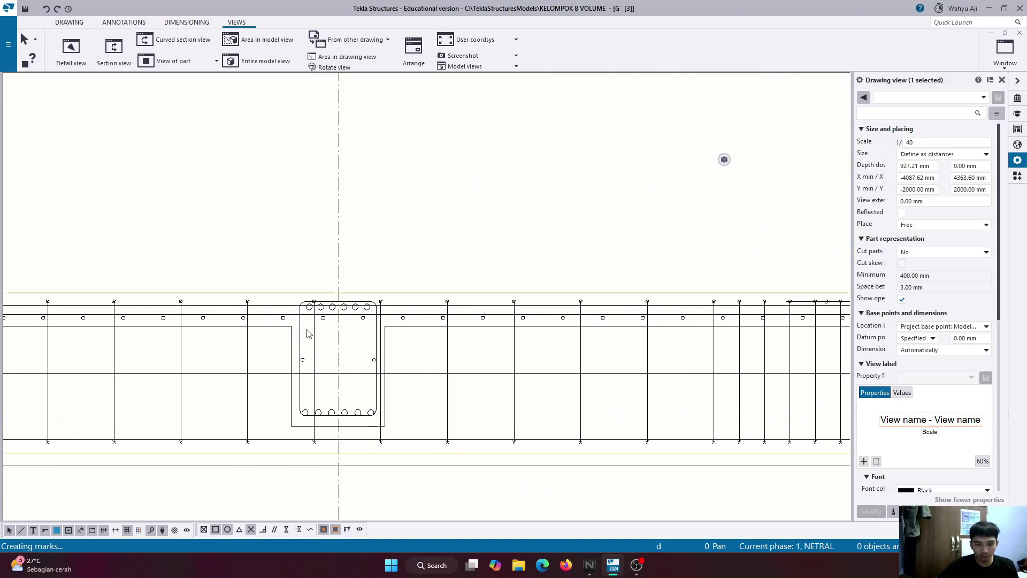
scroll(308, 368, down, 2)
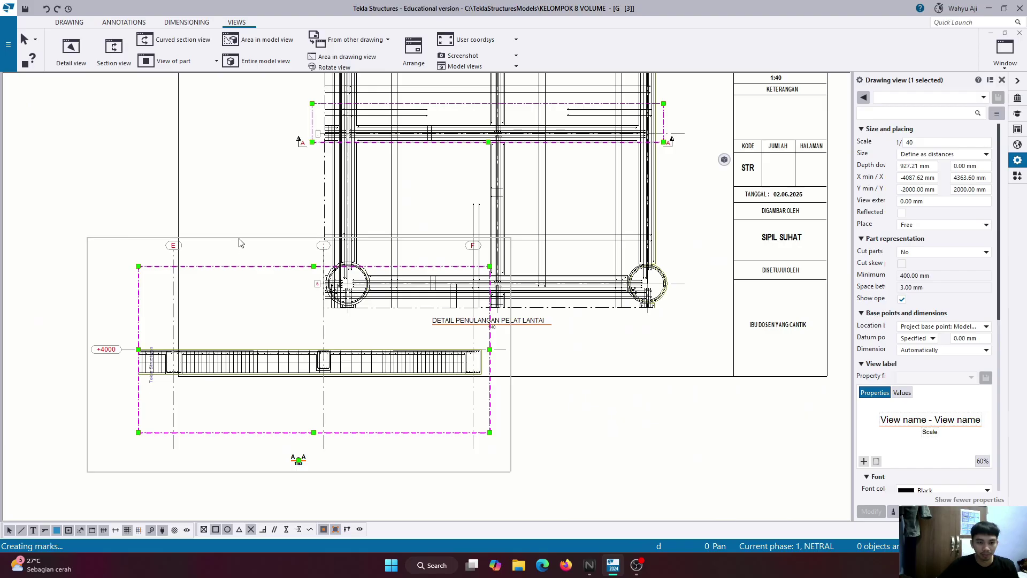
key(Delete)
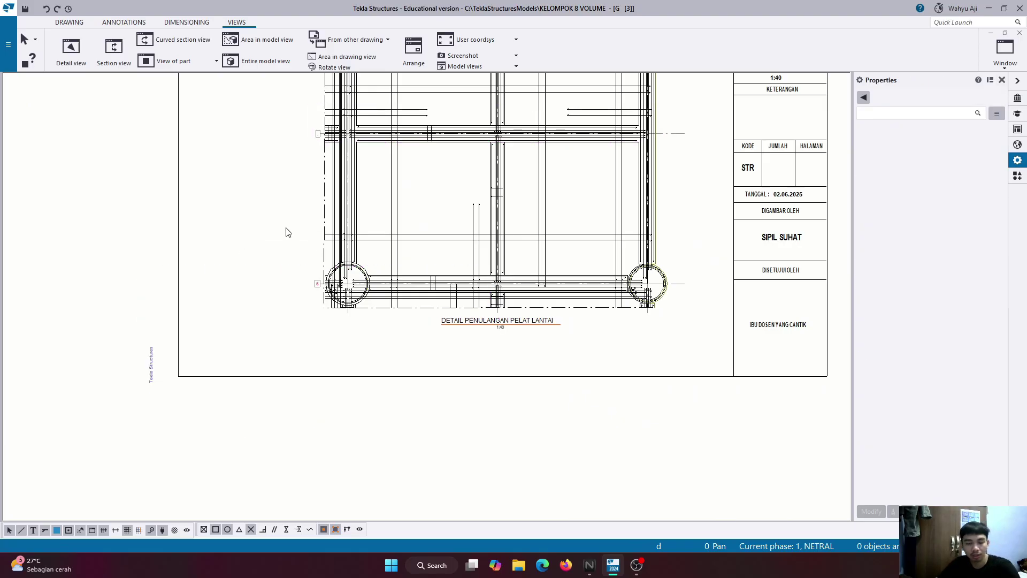
Try another section view along the middle beam's lower edge, looking toward grid 6 and placed below the plan.
scroll(286, 229, up, 3)
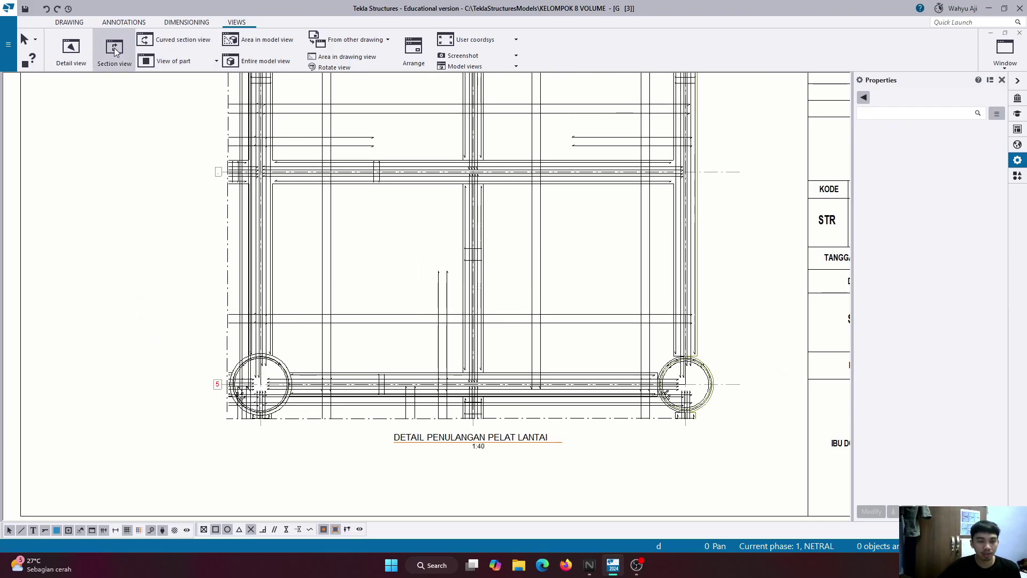
click(114, 47)
scroll(234, 215, up, 3)
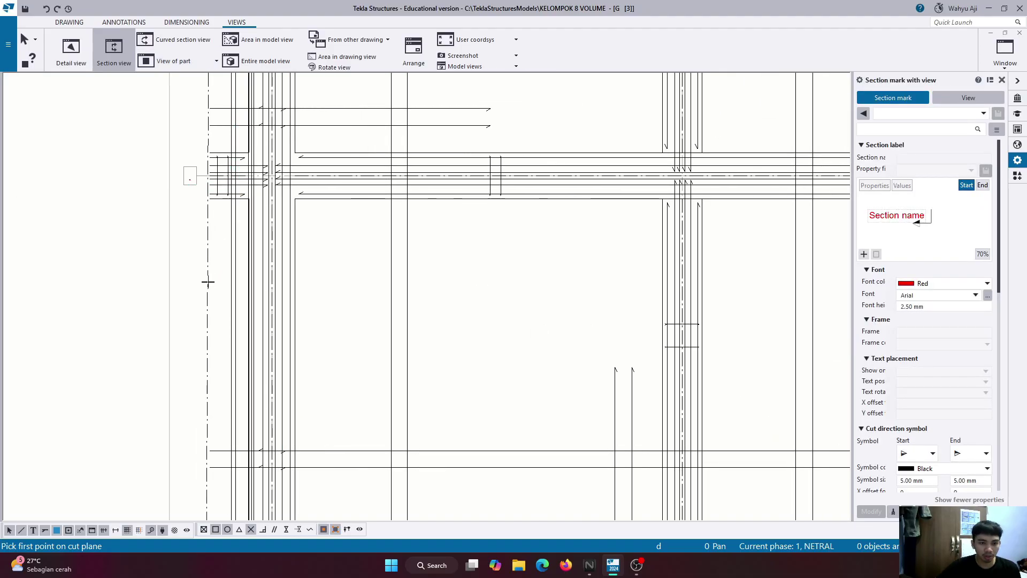
scroll(208, 282, down, 3)
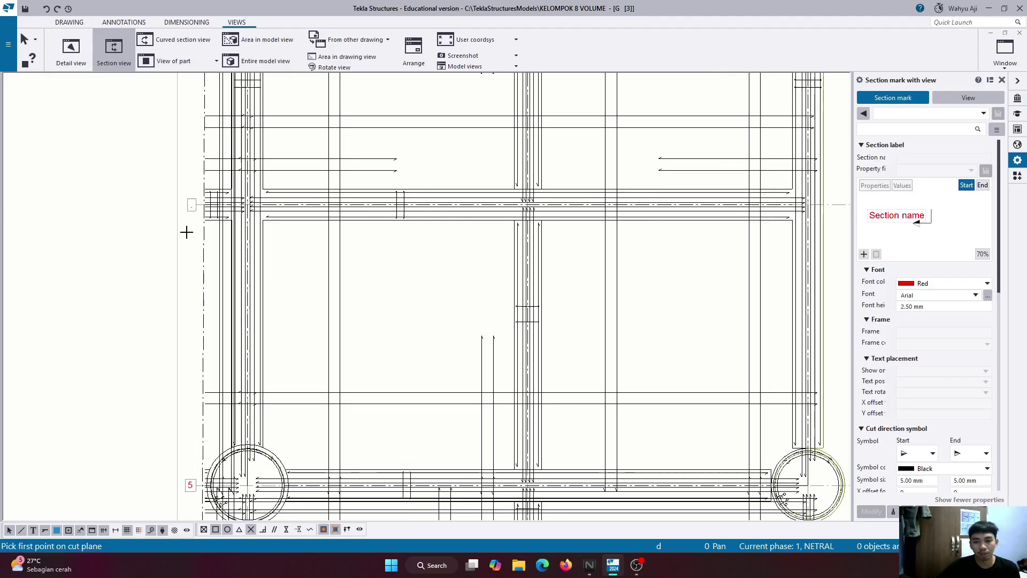
scroll(186, 232, down, 1)
scroll(183, 225, up, 3)
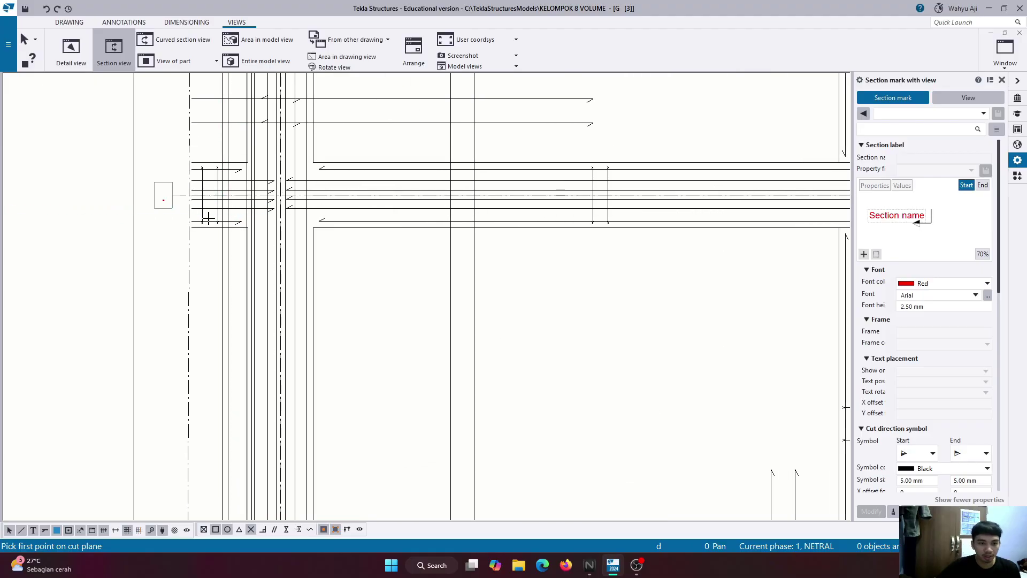
click(192, 228)
scroll(92, 248, down, 2)
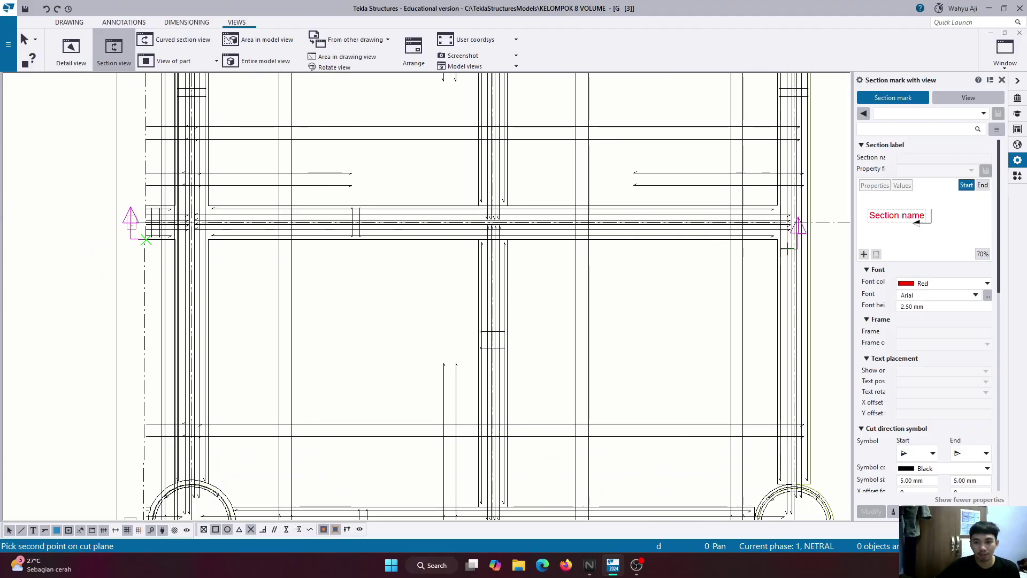
scroll(797, 226, up, 2)
click(776, 236)
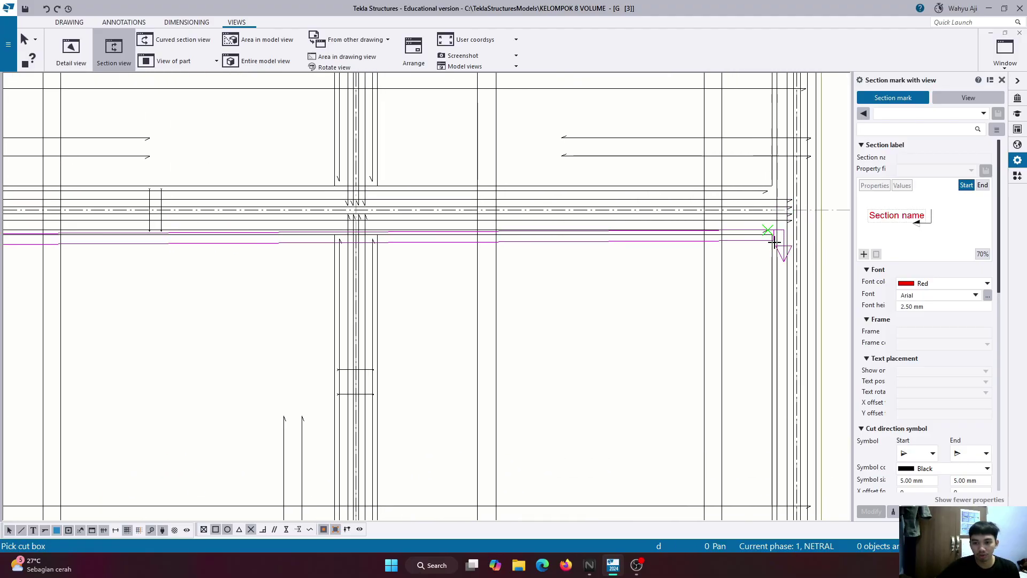
click(704, 209)
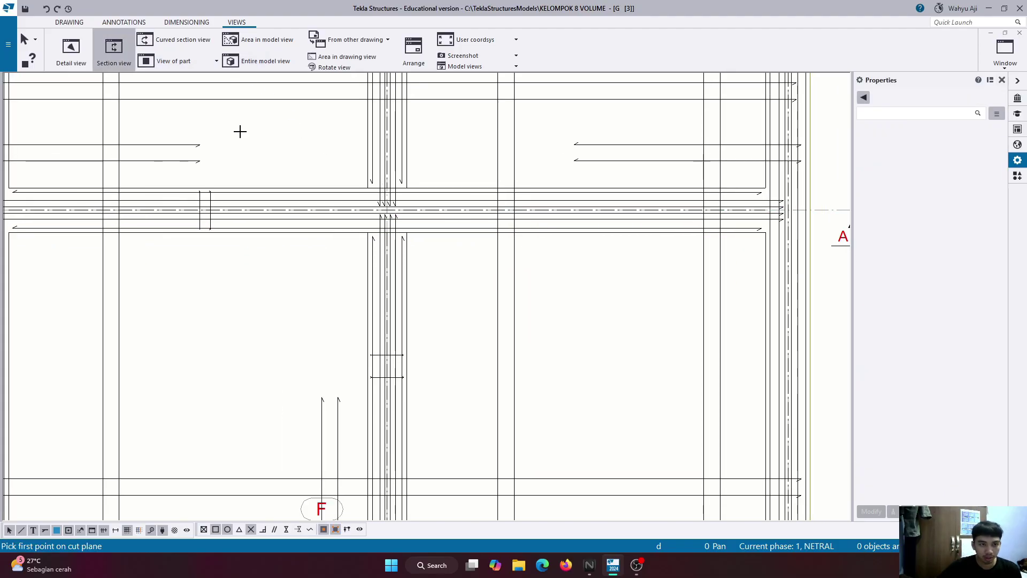
Define a further section cut plane along the middle beam's lower edge, from the vertical cut line to the inner face of the grid F beam.
scroll(236, 246, down, 3)
scroll(103, 232, up, 2)
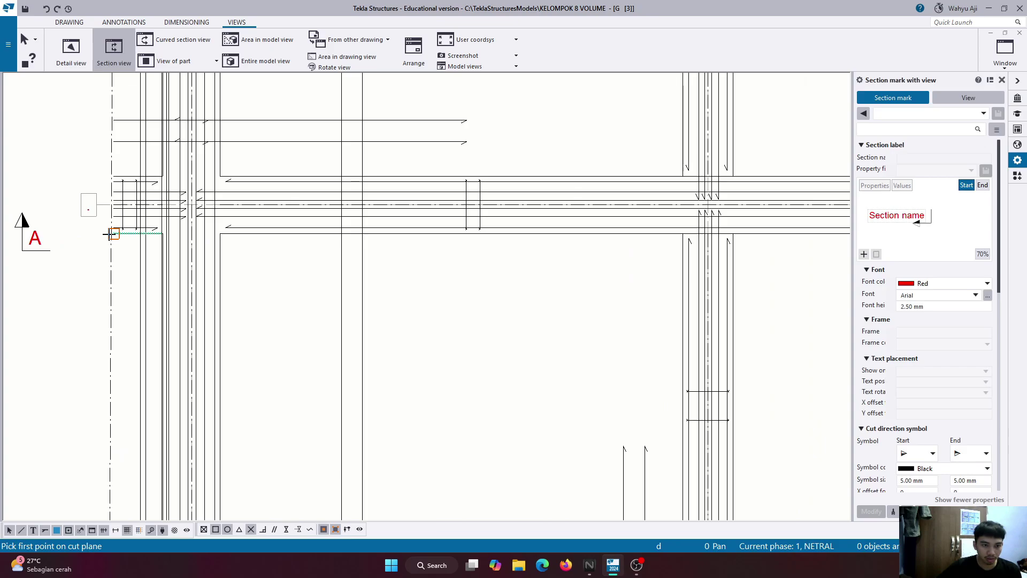
click(110, 234)
scroll(115, 234, down, 3)
scroll(589, 232, up, 3)
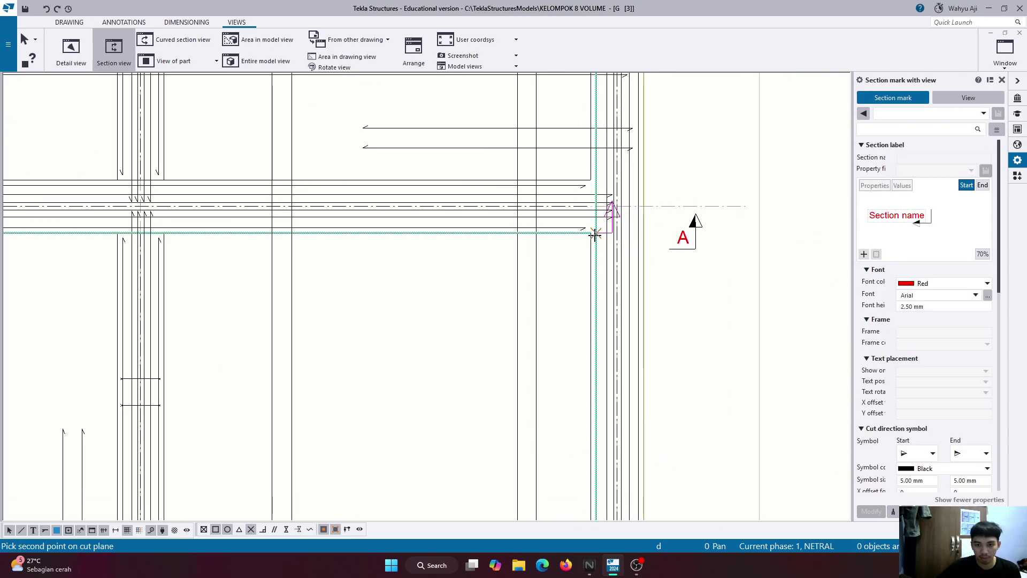
click(590, 234)
Set the cut box on the grid 5 side of the middle beam and place the section view below the plan.
scroll(677, 202, down, 3)
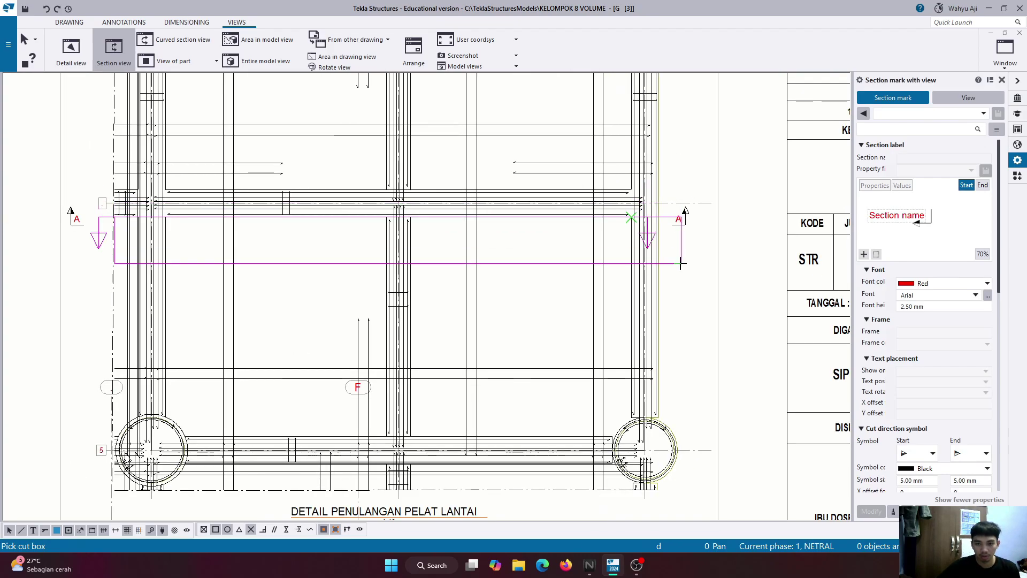
click(682, 274)
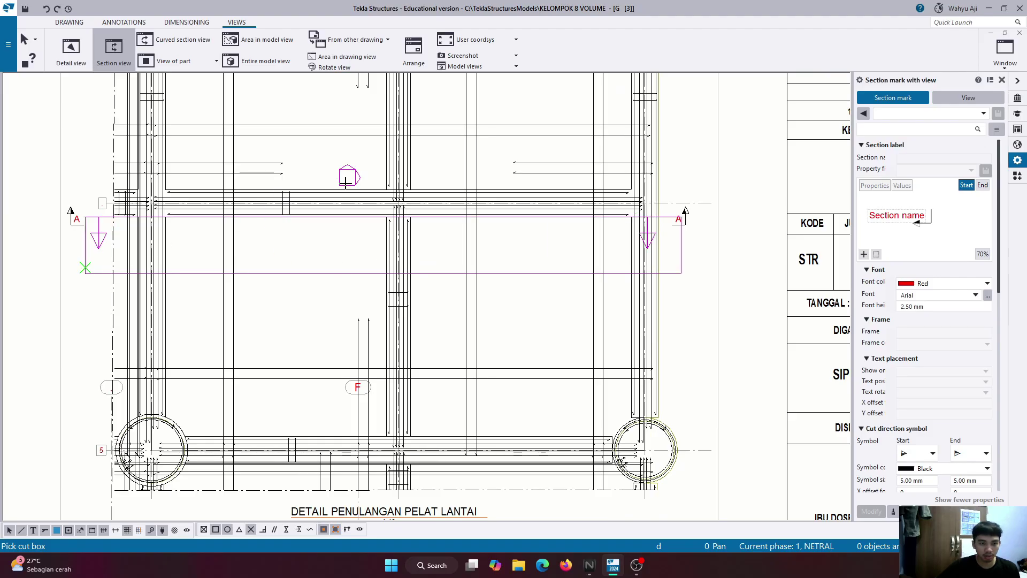
scroll(346, 182, down, 3)
click(227, 225)
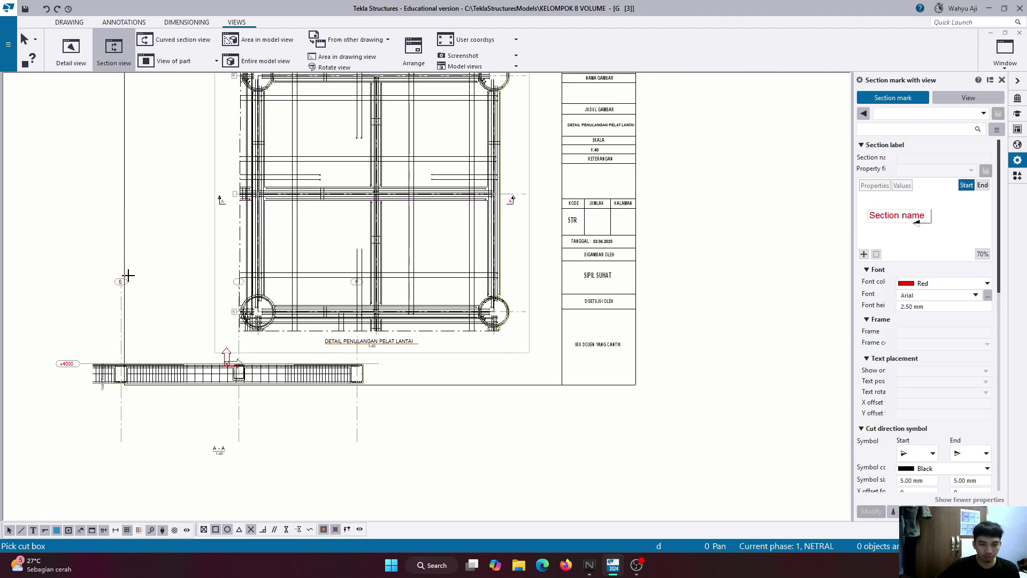
click(412, 423)
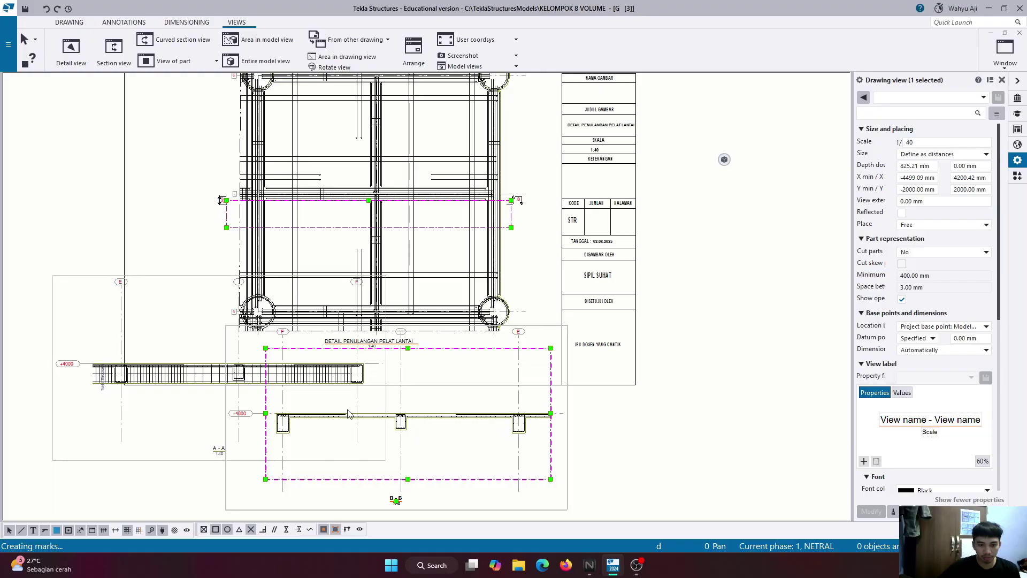
Delete section view A-A, which looks toward grid 6.
click(167, 364)
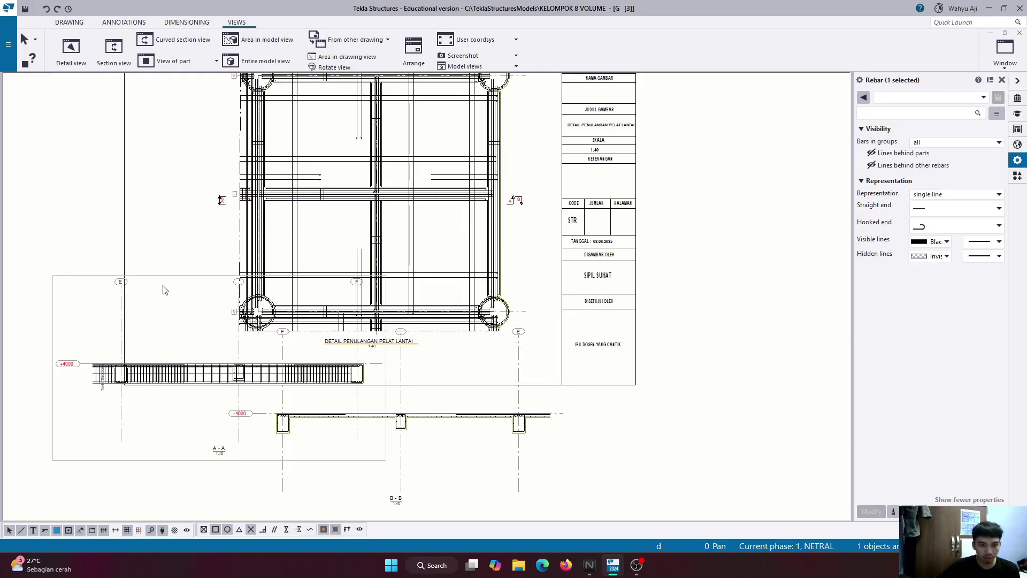
click(163, 276)
key(Delete)
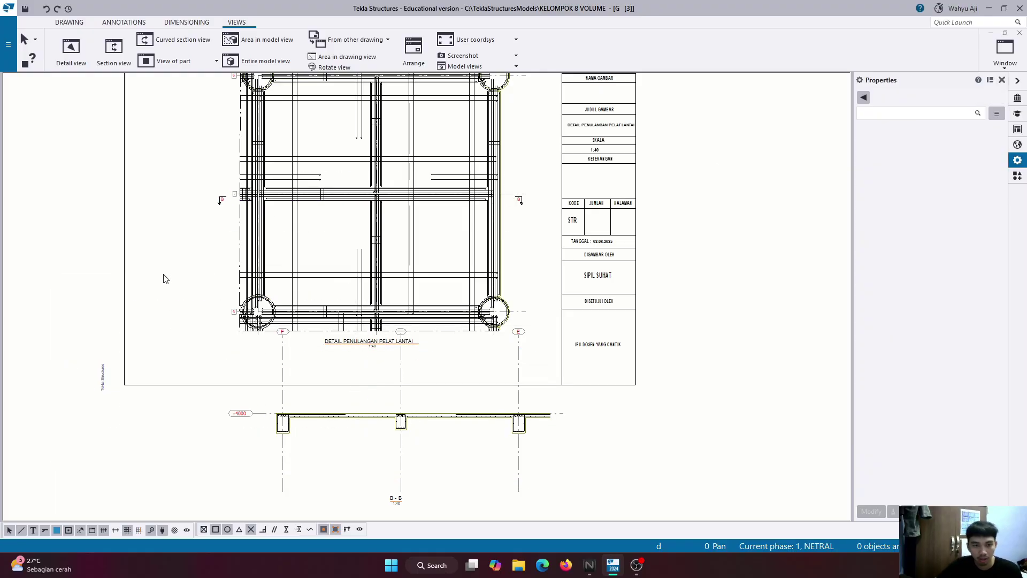
Move the floor slab plan view slightly up and to the right within the sheet frame.
scroll(350, 351, down, 2)
scroll(450, 239, up, 1)
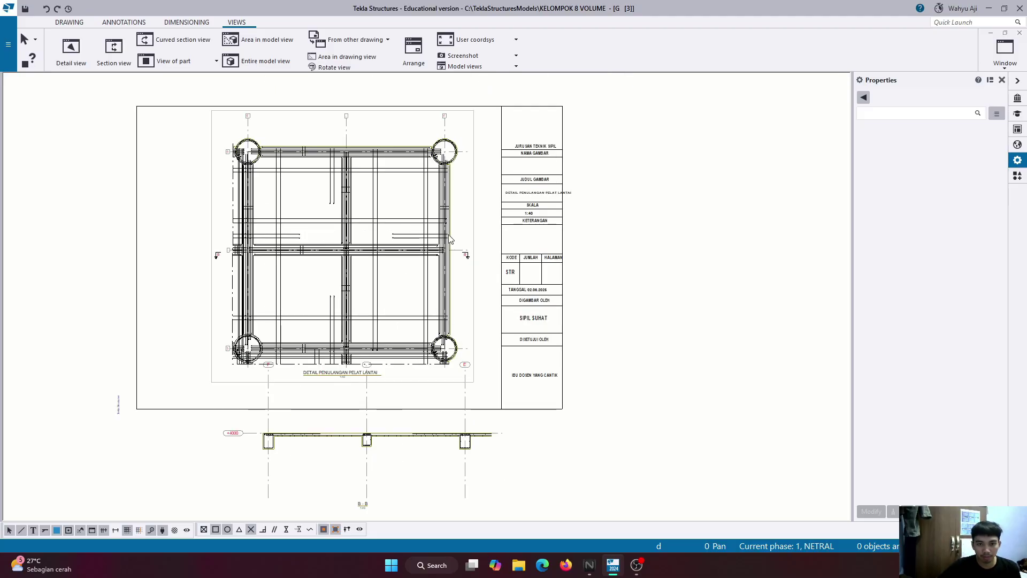
drag(474, 276, 479, 265)
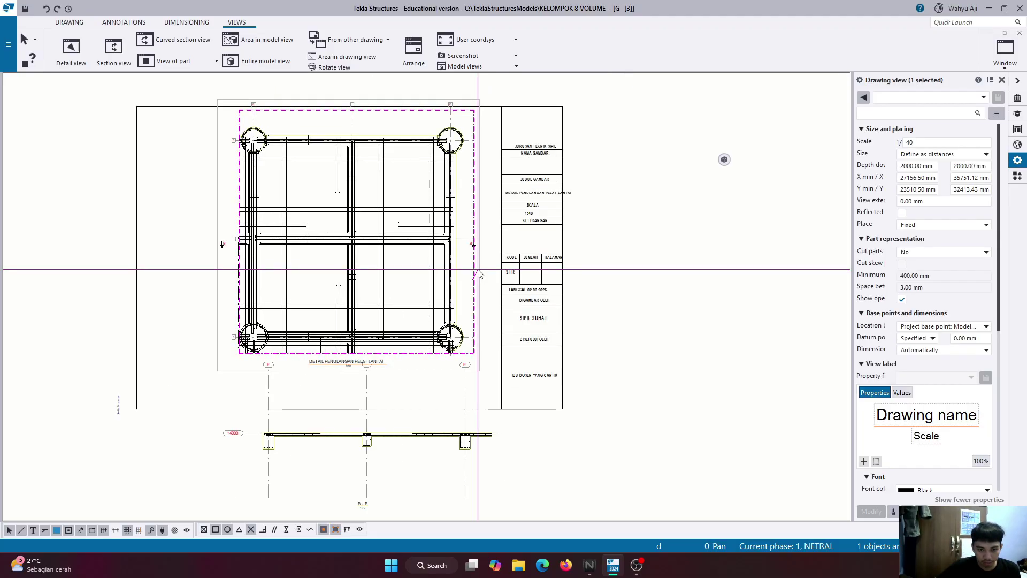
Examine the slab and beam reinforcement along the new section view below the plan.
click(466, 396)
click(466, 397)
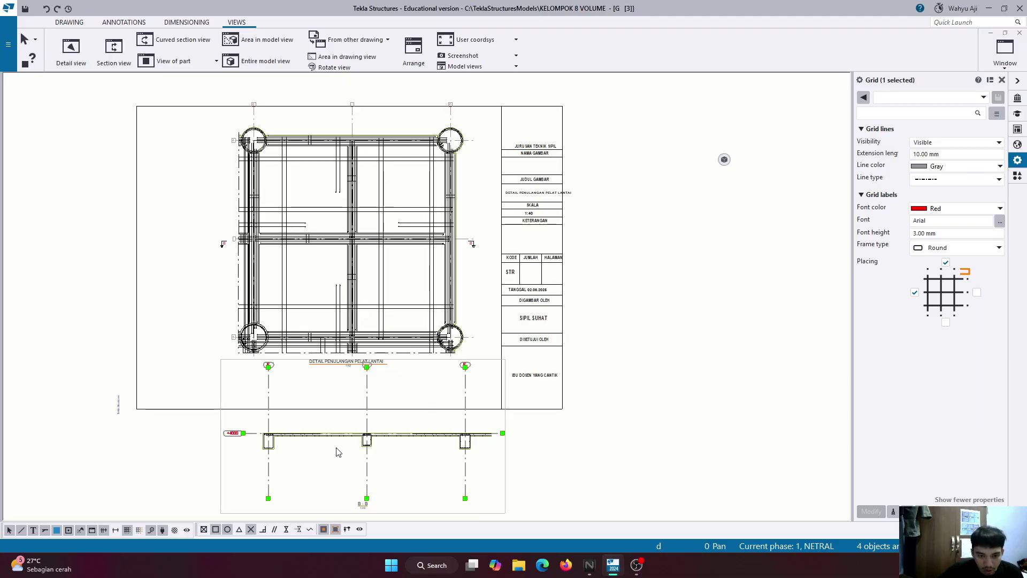
scroll(278, 444, up, 5)
scroll(211, 428, up, 3)
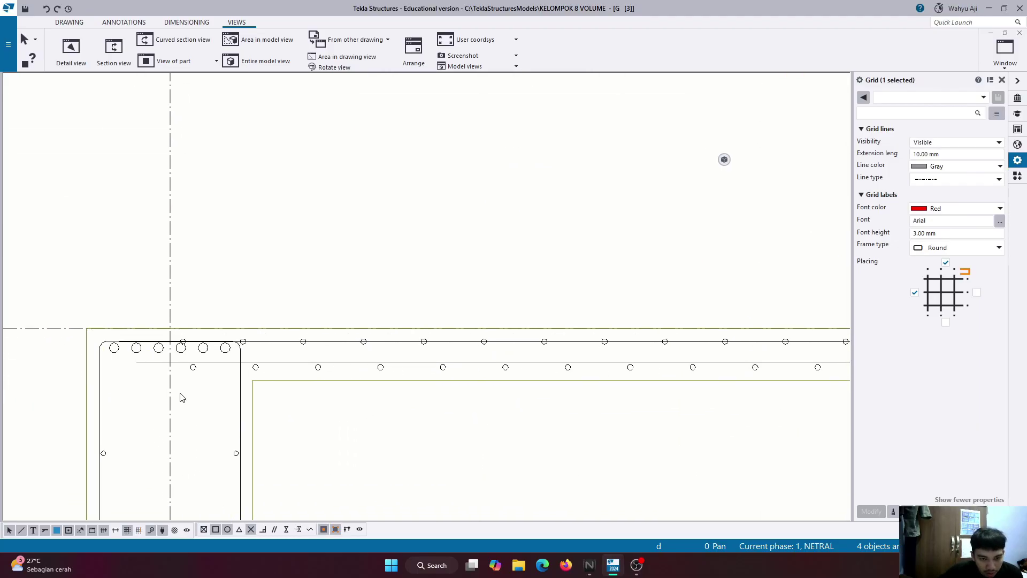
scroll(176, 369, down, 2)
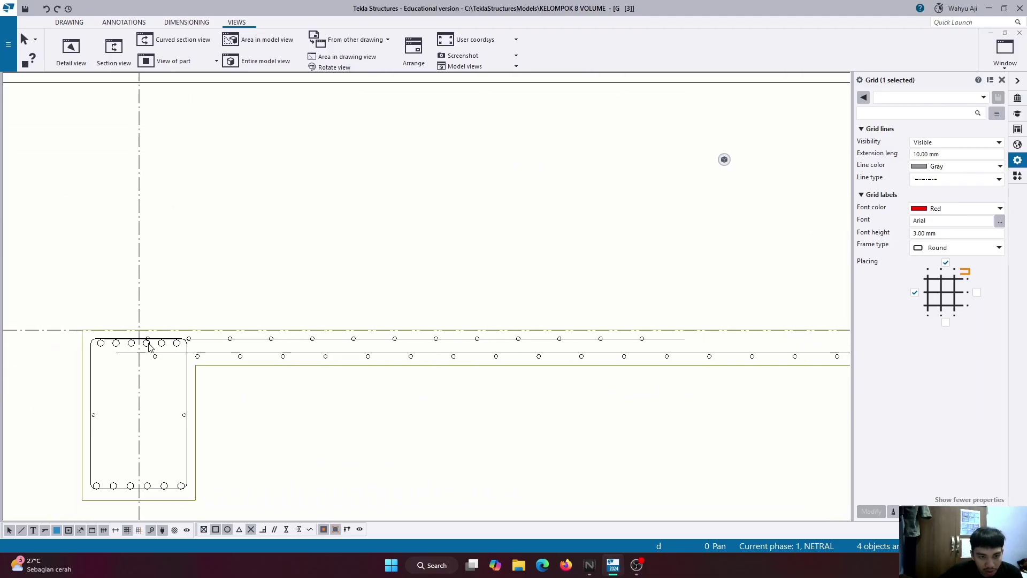
scroll(135, 350, down, 2)
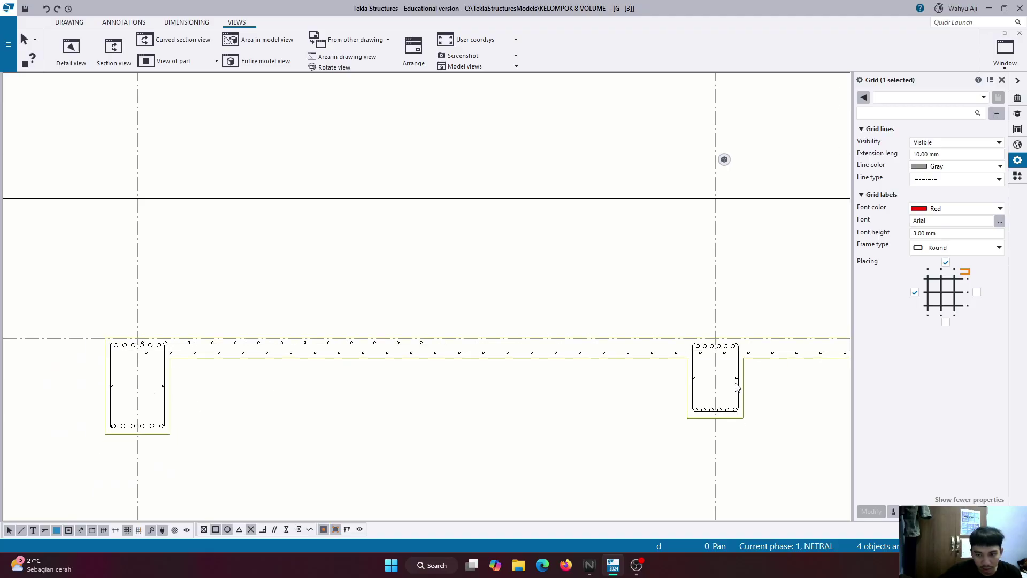
scroll(737, 387, down, 5)
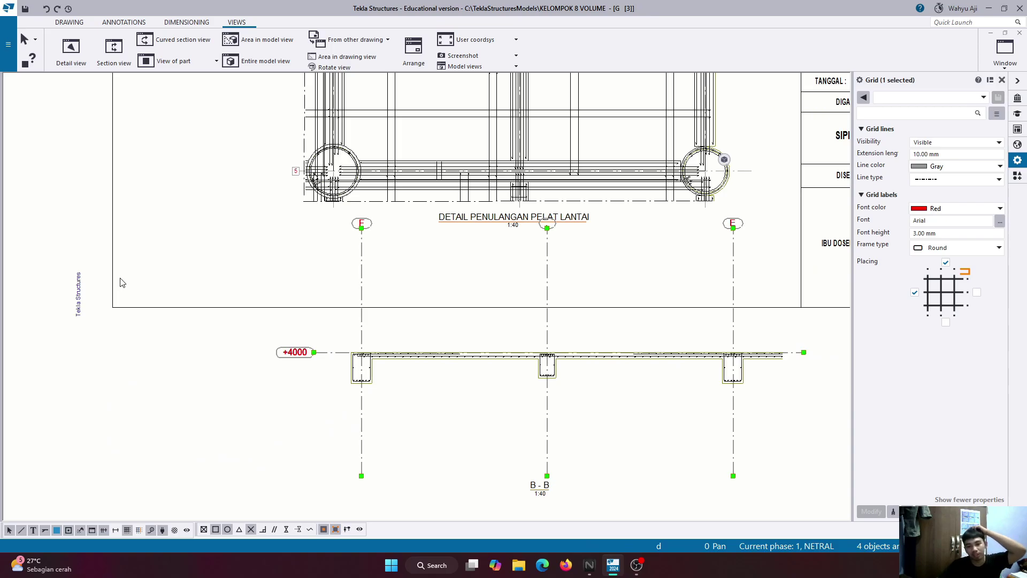
scroll(398, 356, up, 5)
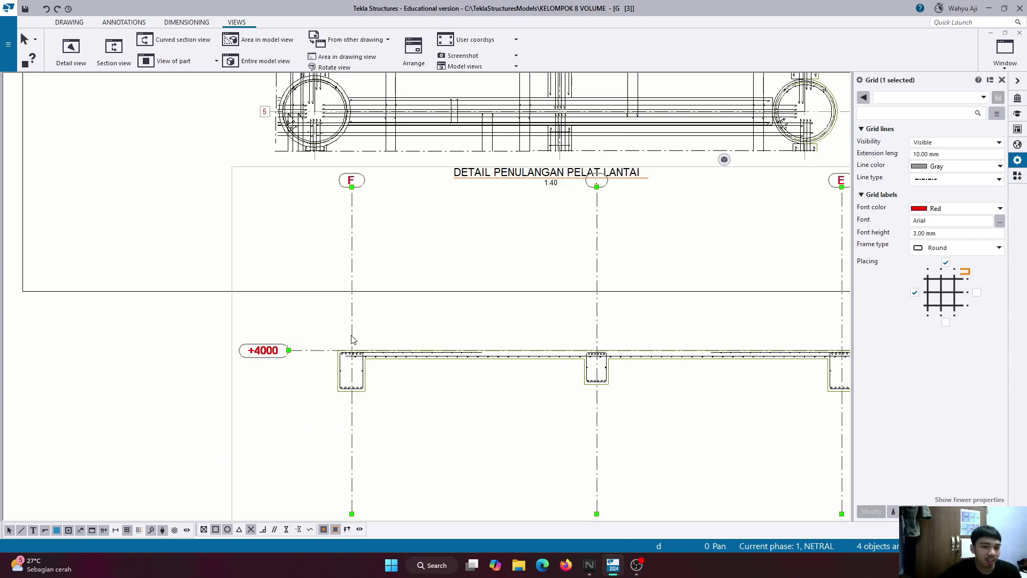
scroll(300, 375, down, 5)
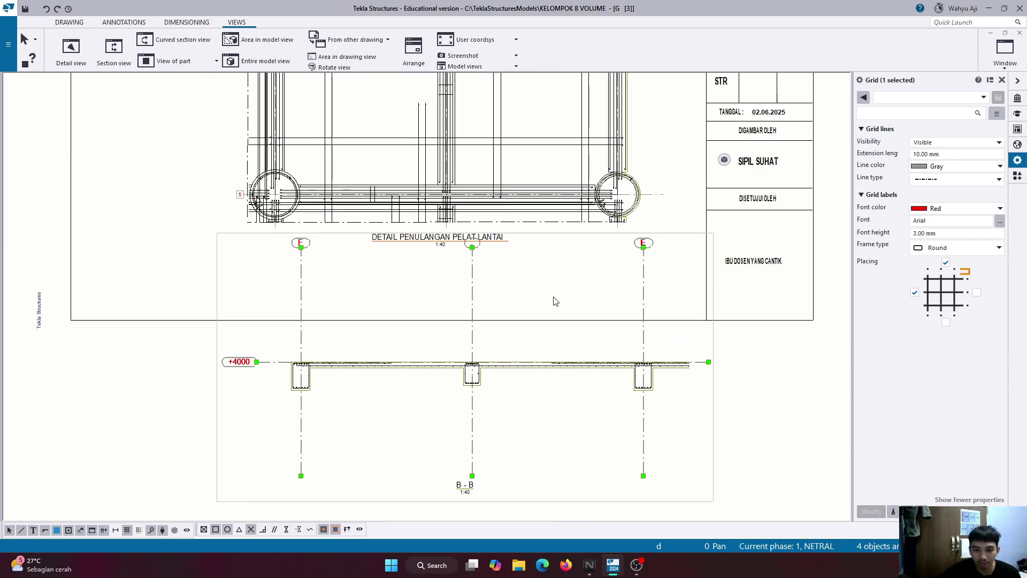
Set the section view's grid to a 3 mm extension length, 2 mm label font height and rectangular label frames.
drag(955, 155, 890, 158)
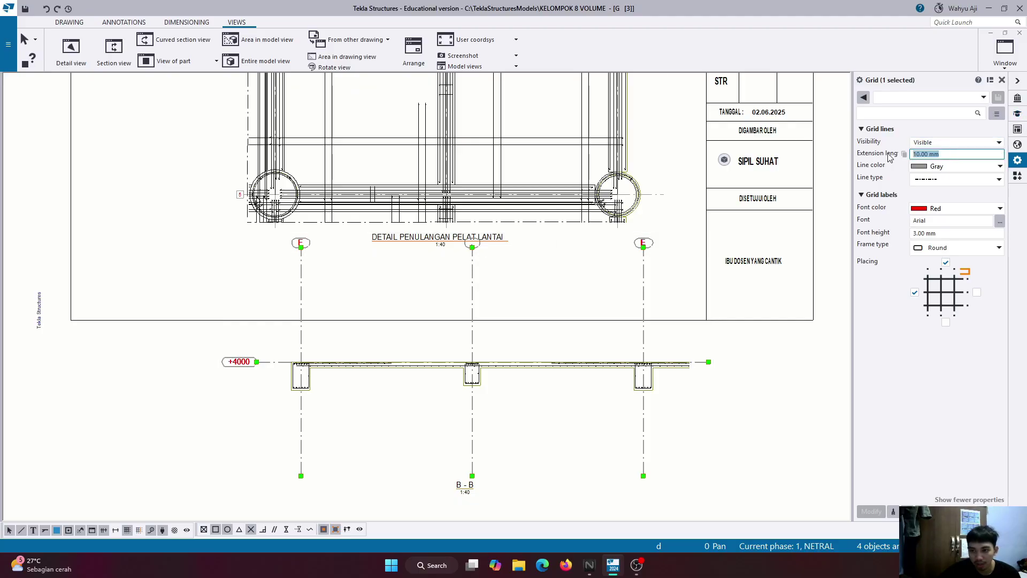
text(3)
click(940, 234)
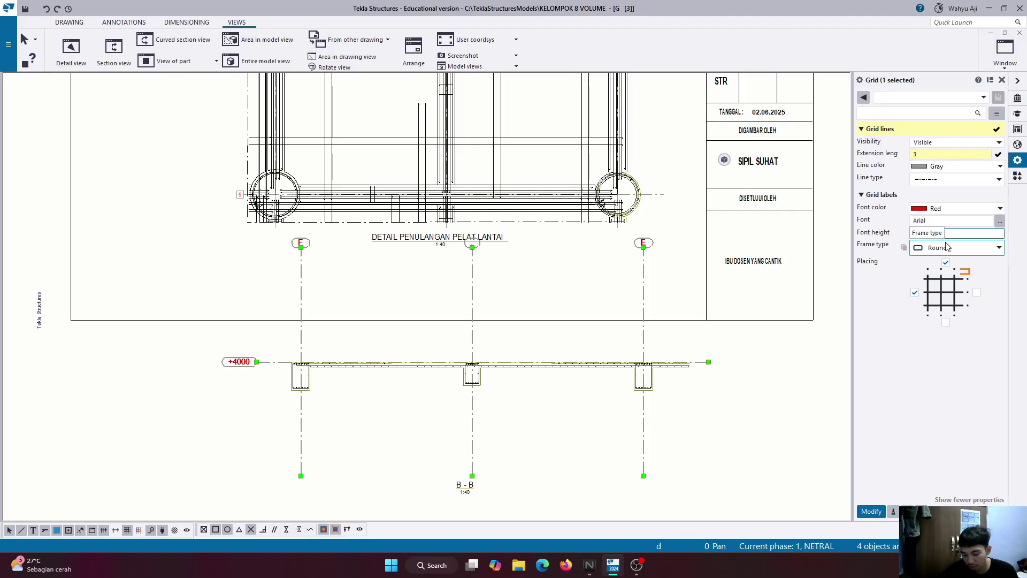
text(2)
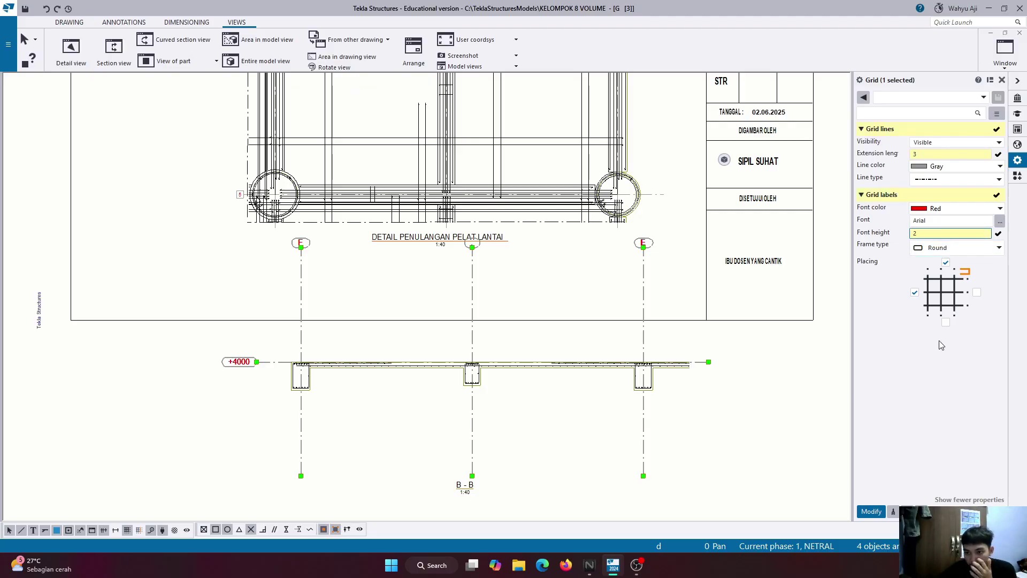
click(943, 248)
click(947, 276)
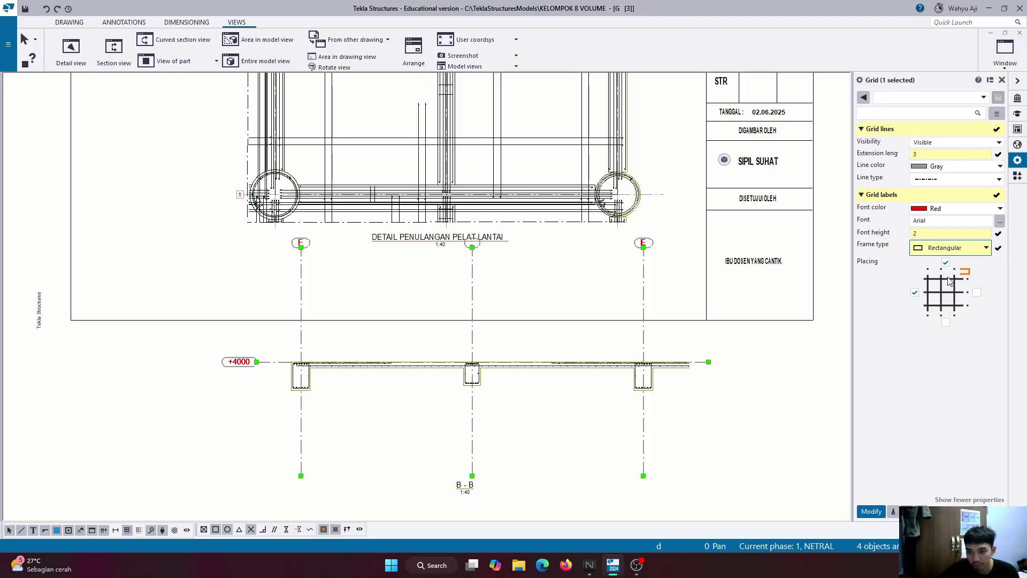
click(871, 511)
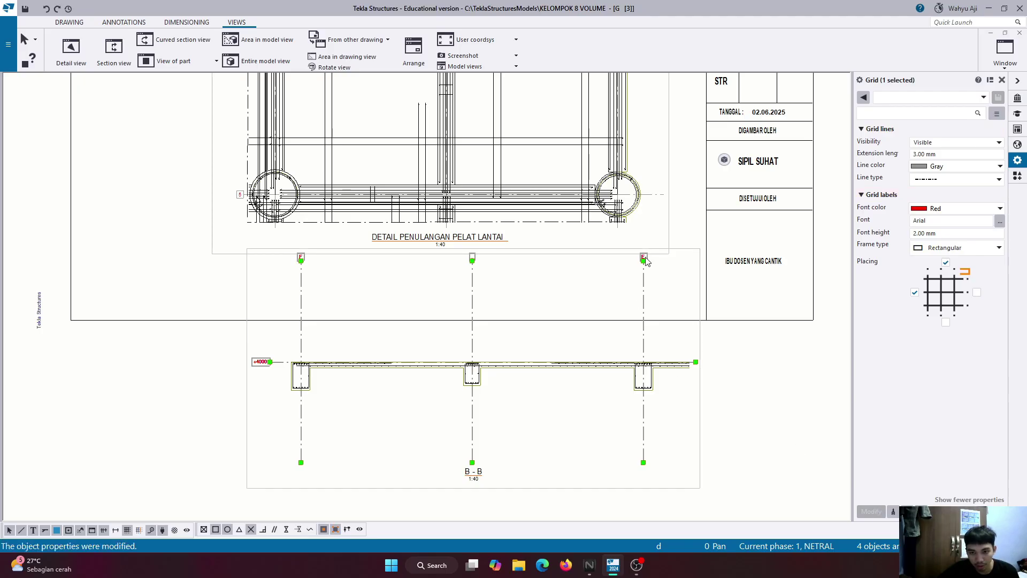
Shorten the upper ends of the section view's three vertical grid lines so their labels sit level just above the slab.
drag(644, 262, 644, 320)
drag(474, 264, 472, 353)
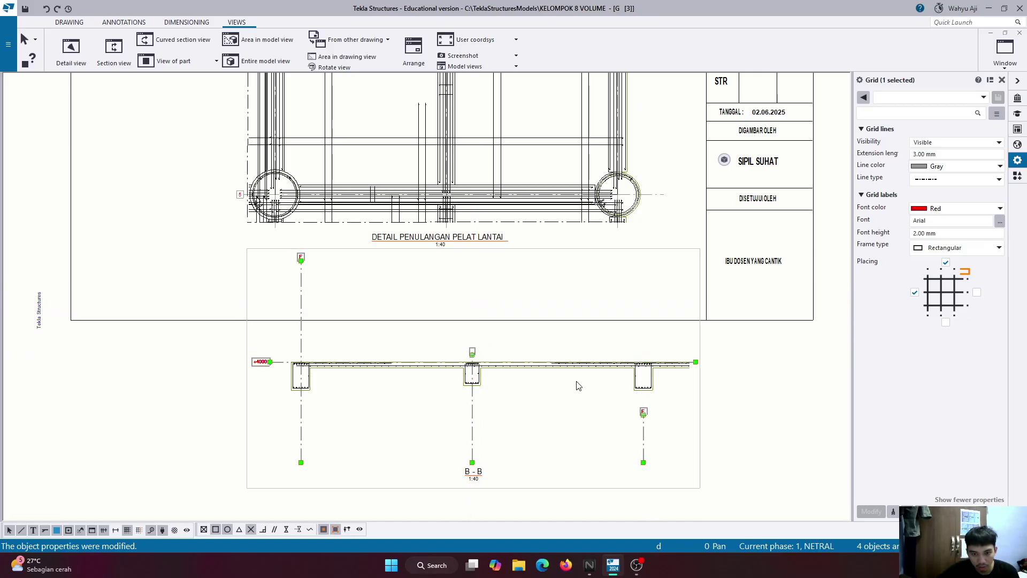
key(ctrl+z)
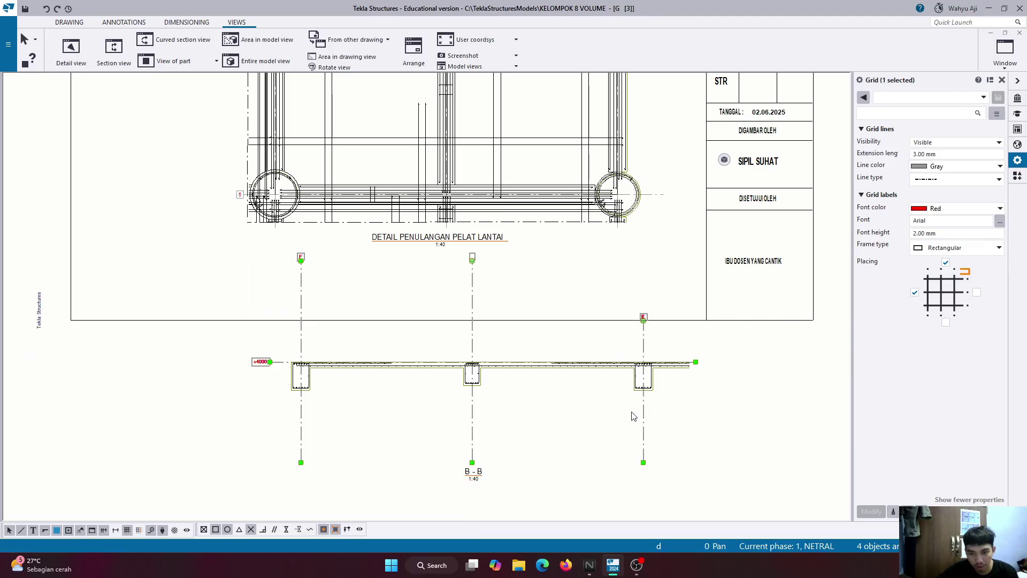
drag(473, 261, 444, 318)
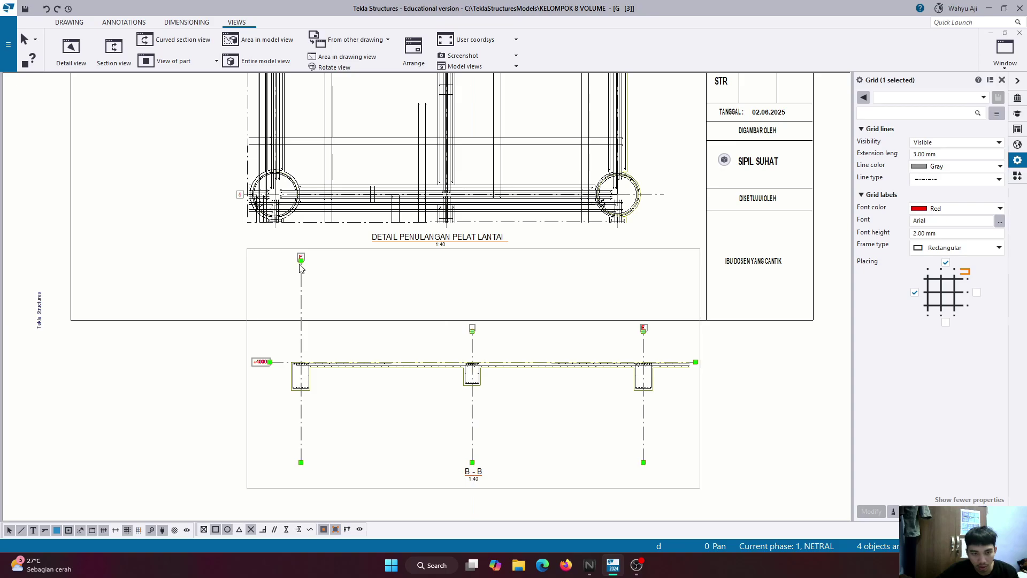
drag(303, 266, 301, 338)
key(ctrl+z)
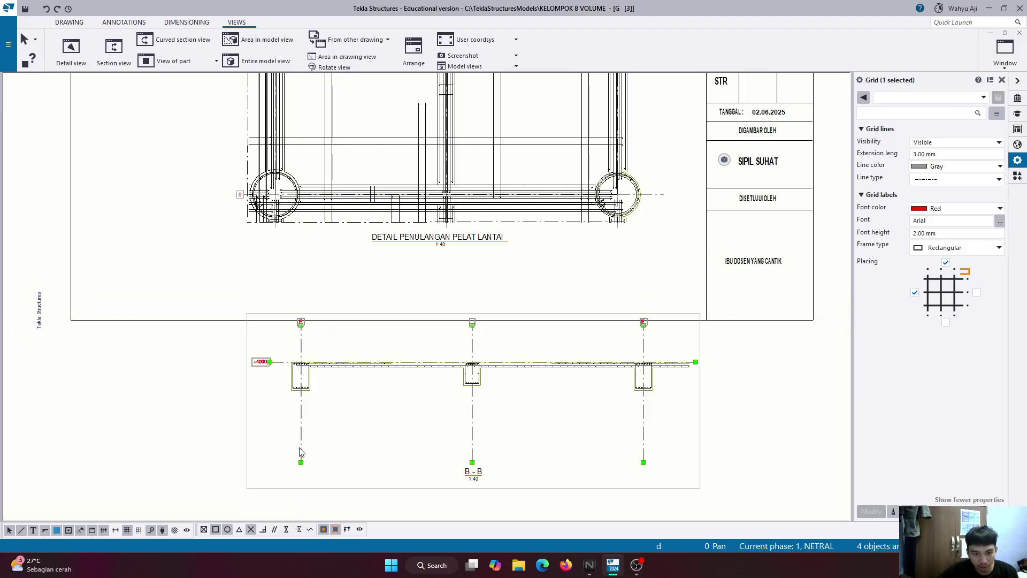
Try to shorten the lower ends of the section view's grid lines F and E by moving their end handles.
drag(302, 463, 305, 413)
key(ctrl+z)
drag(644, 463, 644, 425)
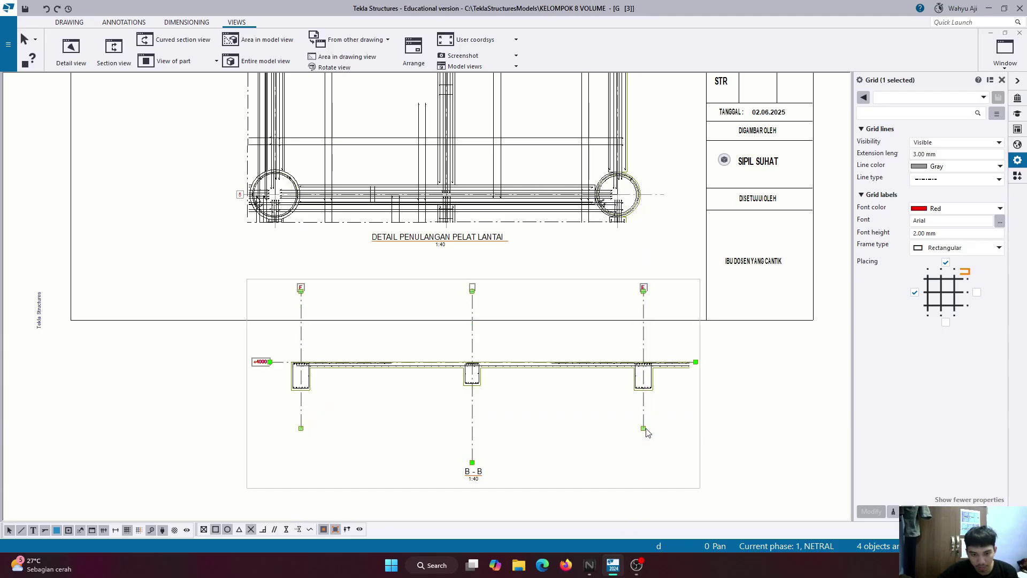
key(ctrl+z)
click(691, 383)
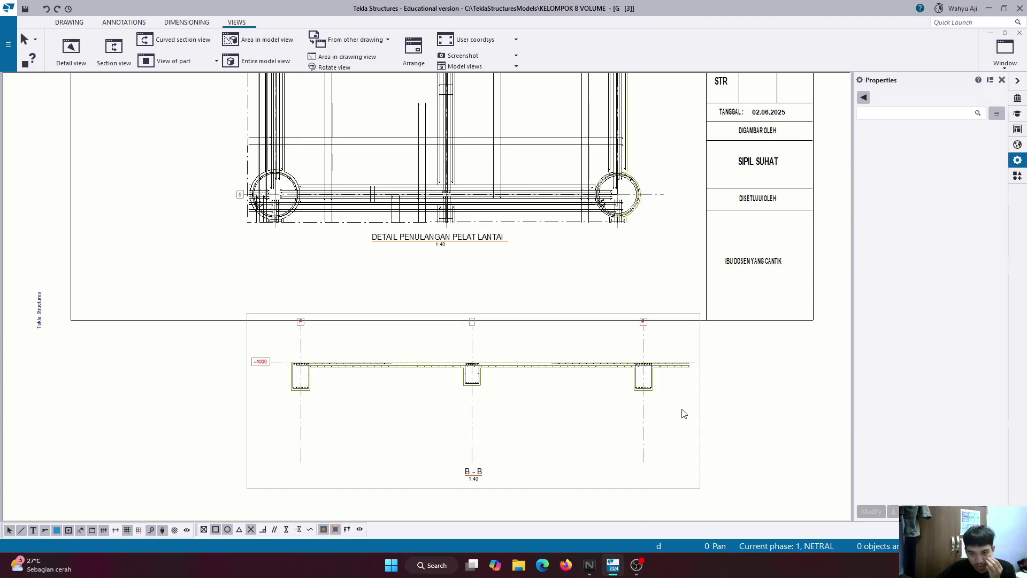
double_click(700, 415)
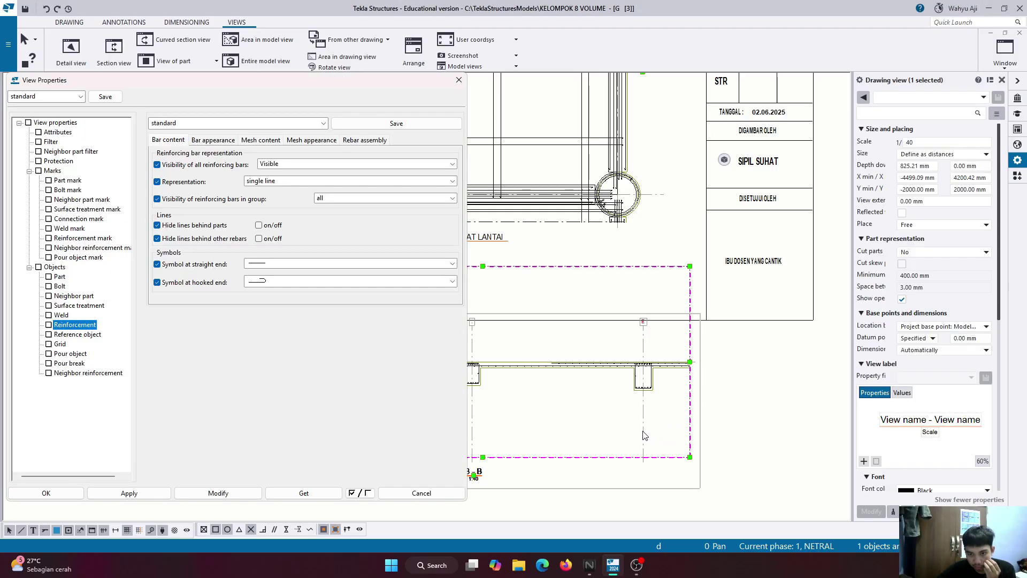
click(644, 435)
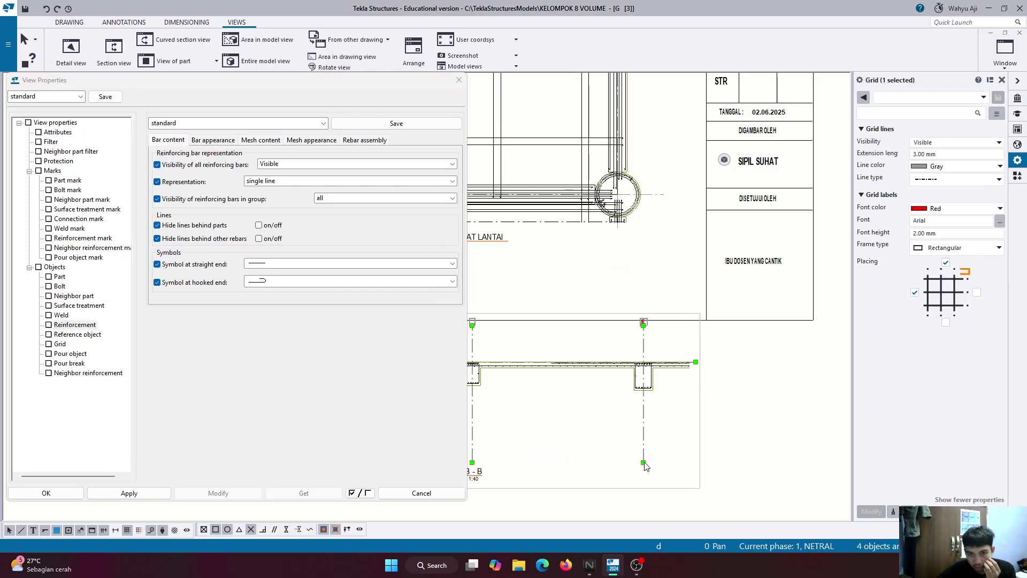
click(459, 81)
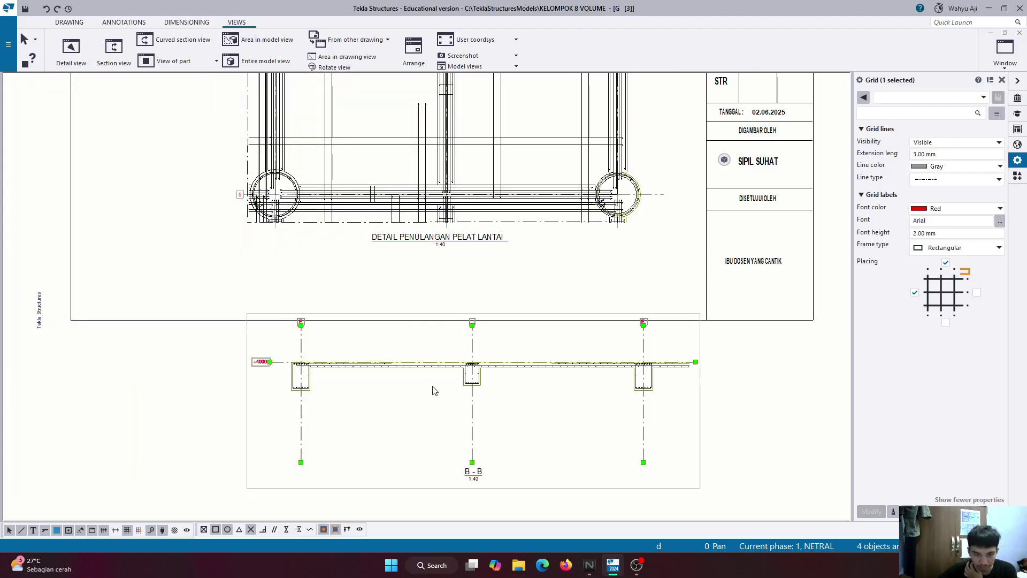
Raise the lower boundary of section view B-B to a Y minimum of about -971 mm.
double_click(471, 471)
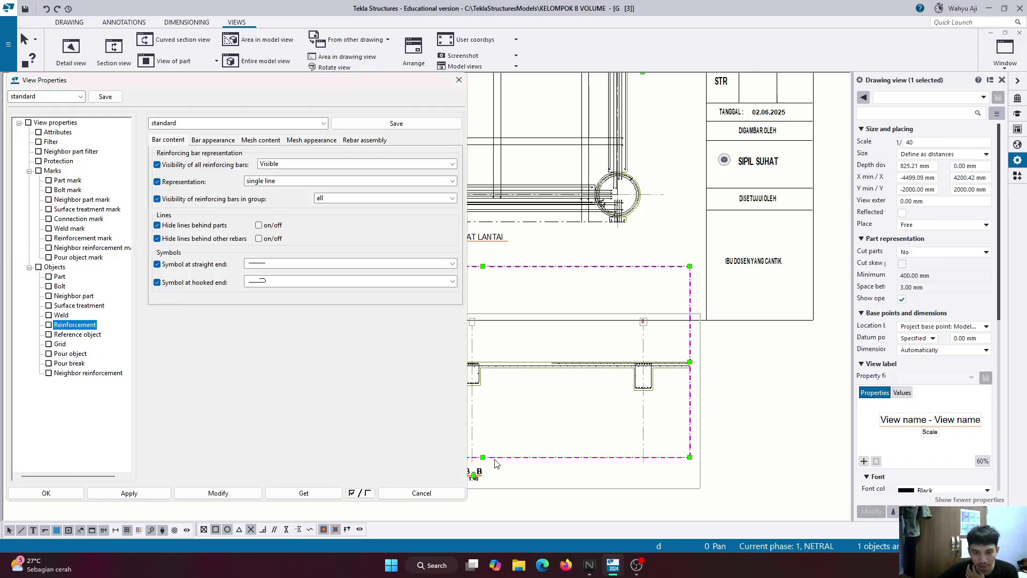
drag(484, 458, 481, 410)
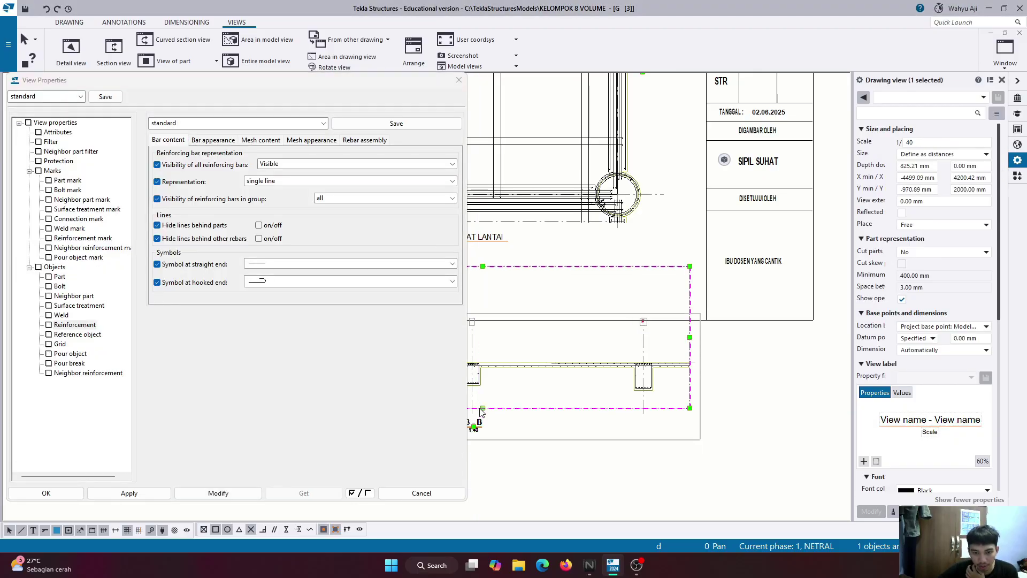
click(781, 417)
Lower the upper boundary of the floor slab plan view to a Y maximum of about 31984 mm.
scroll(634, 342, down, 4)
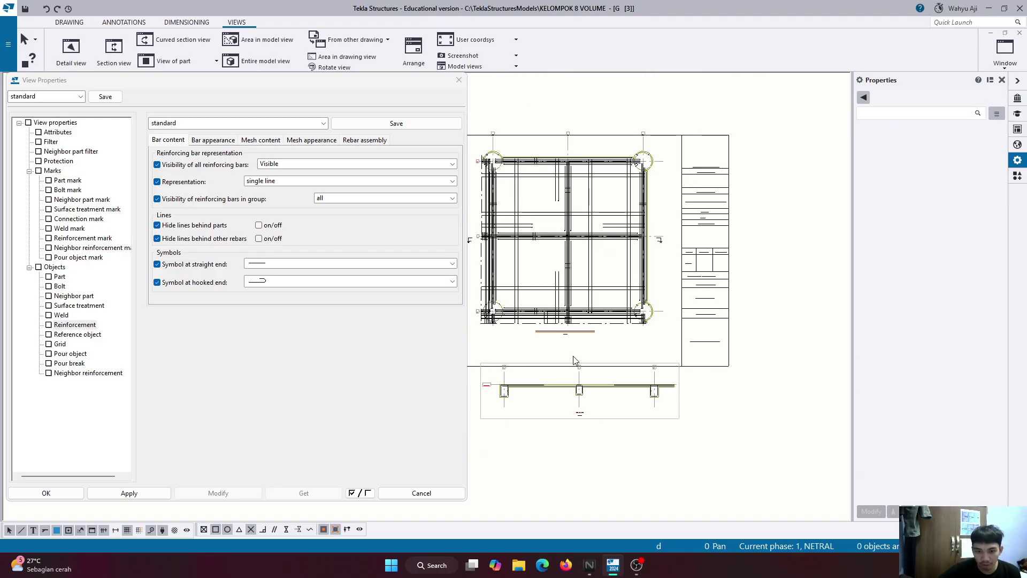
scroll(559, 248, up, 1)
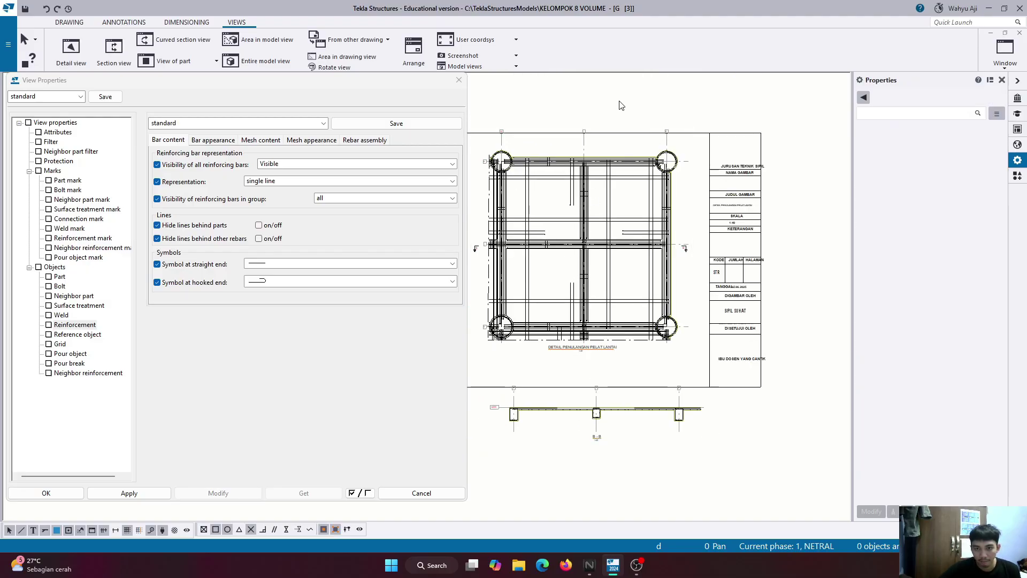
double_click(610, 129)
scroll(582, 133, up, 3)
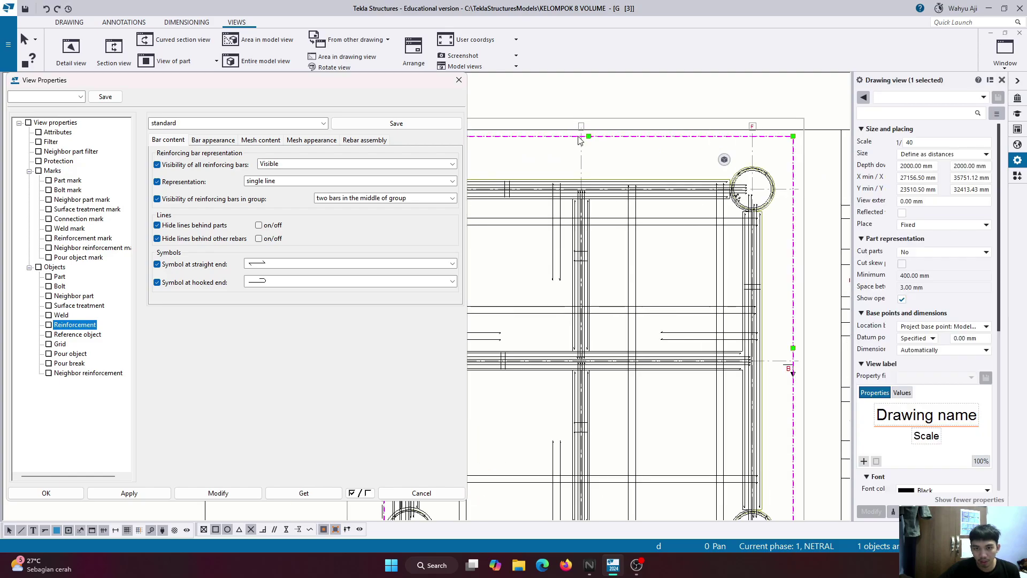
drag(588, 139, 591, 161)
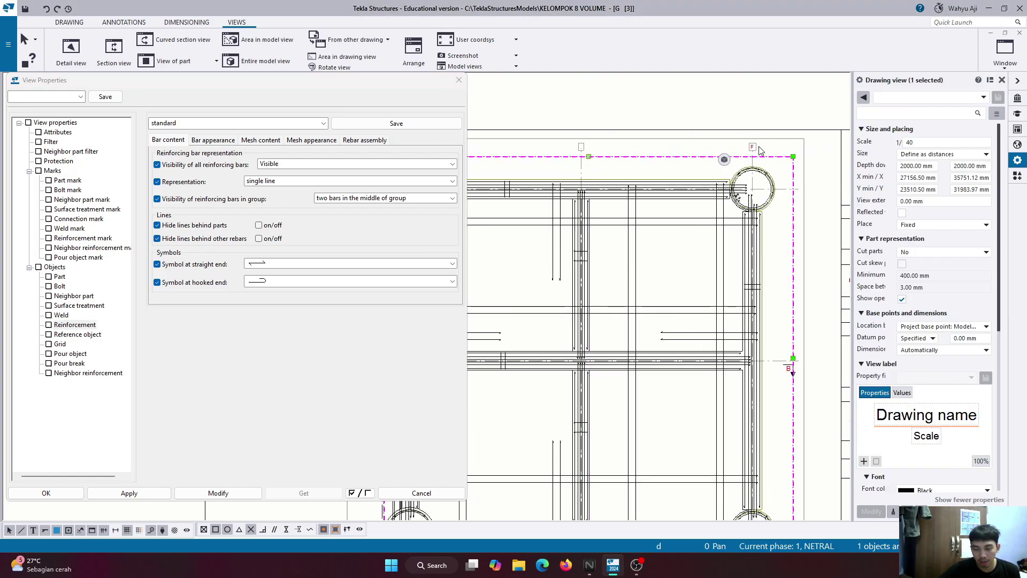
Set the plan view's grid label font height to 3 mm and close the view properties.
click(754, 148)
click(945, 233)
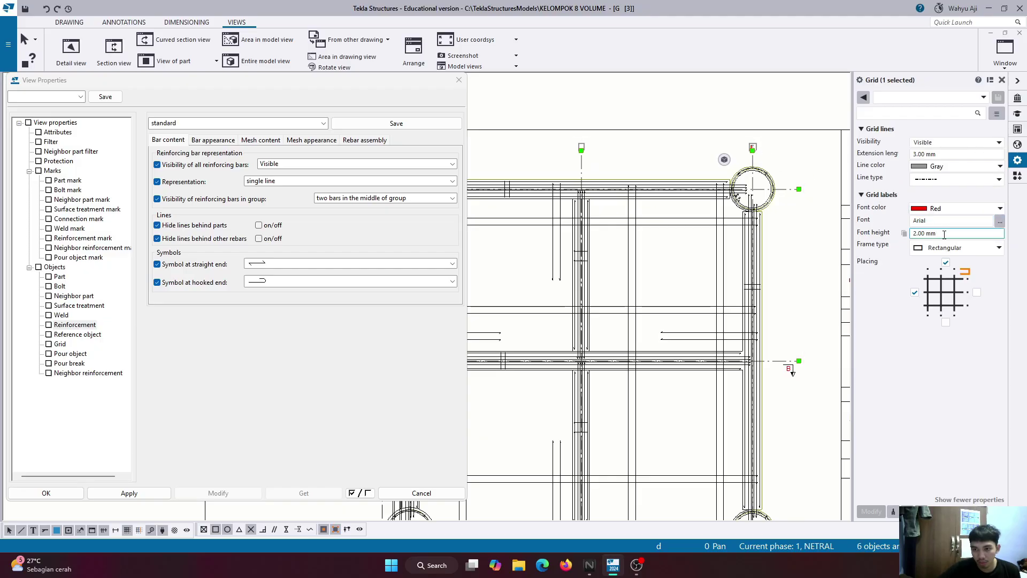
drag(944, 234, 907, 242)
text(3)
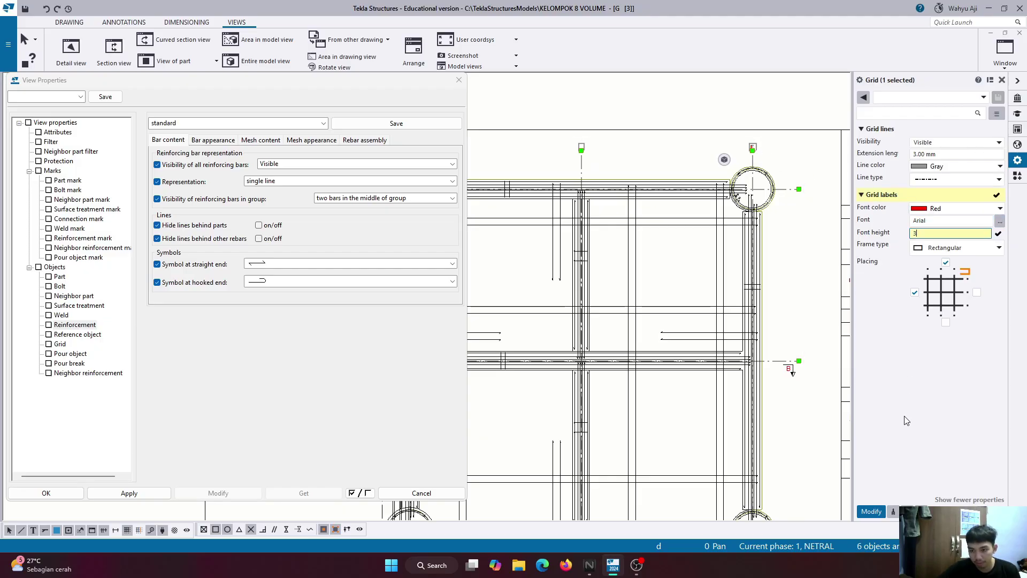
click(871, 511)
click(458, 79)
scroll(679, 128, down, 3)
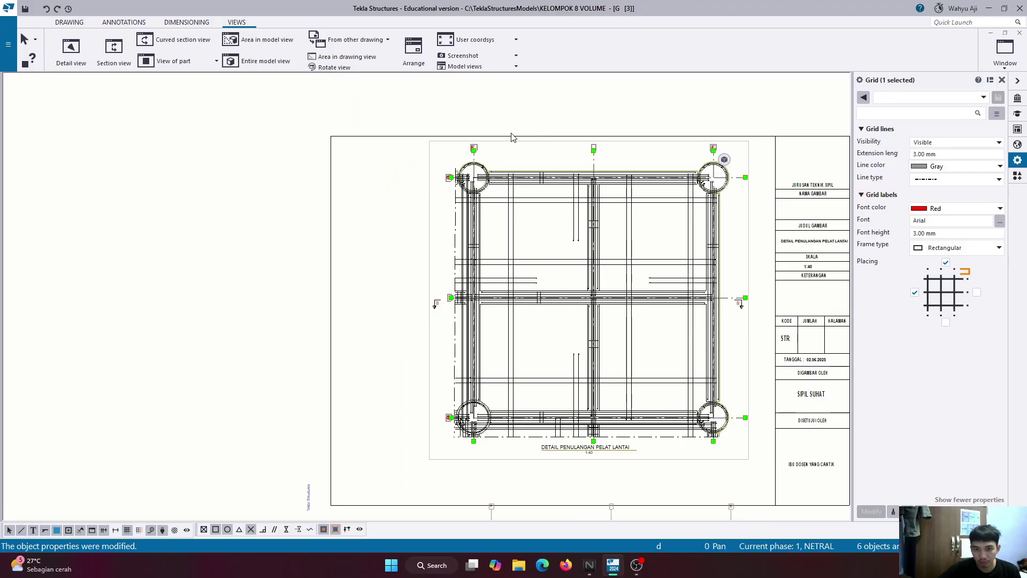
click(678, 128)
Move section view B-B up to just beneath the plan and trim its grid E side to an X maximum of about 3891 mm.
scroll(603, 481, up, 2)
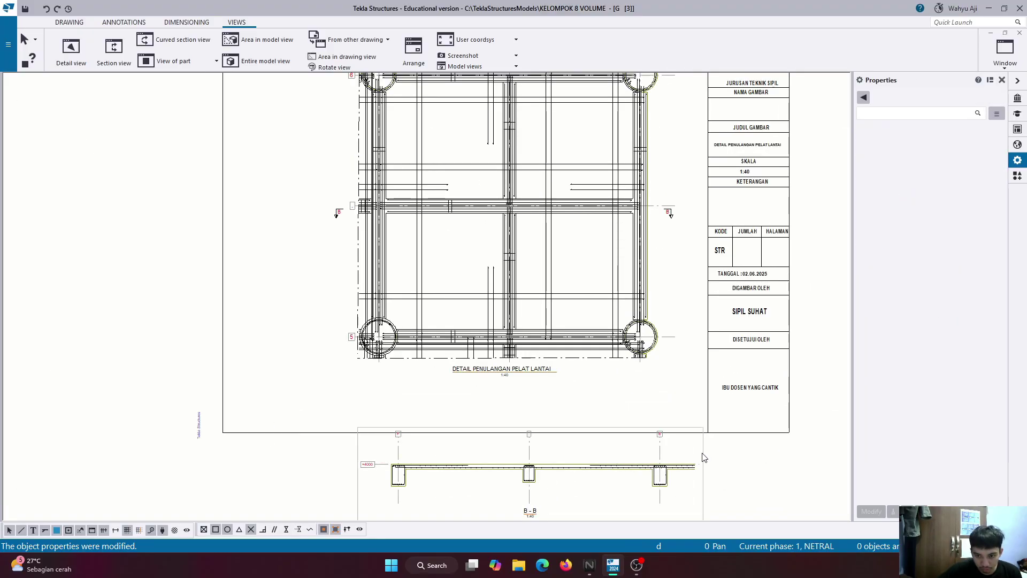
mouse_move(704, 458)
mouse_down()
mouse_move(676, 423)
mouse_move(681, 383)
mouse_move(663, 377)
mouse_up()
scroll(660, 418, up, 4)
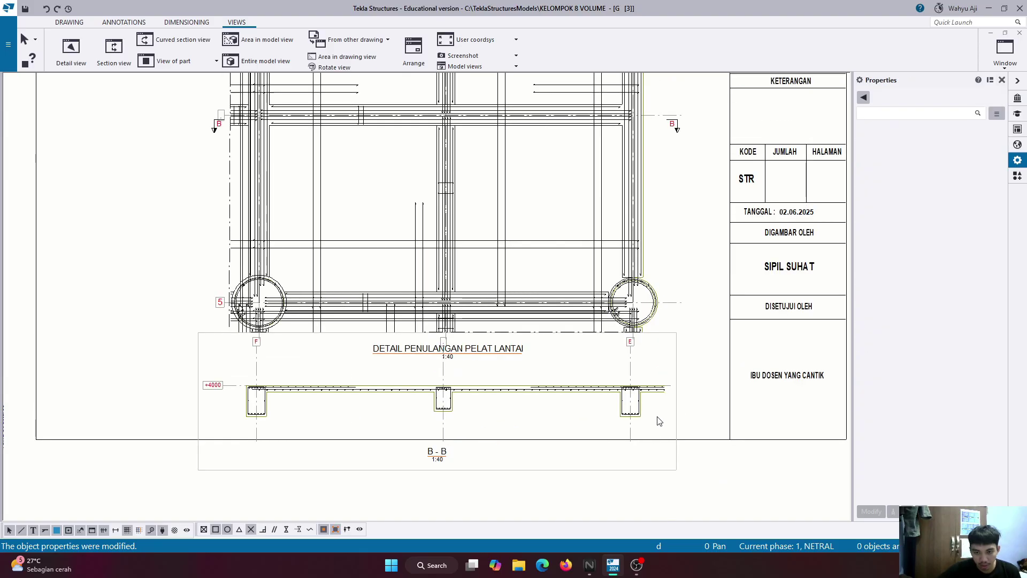
Examine the slab bars around the grid E beam in section view B-B.
scroll(666, 389, up, 3)
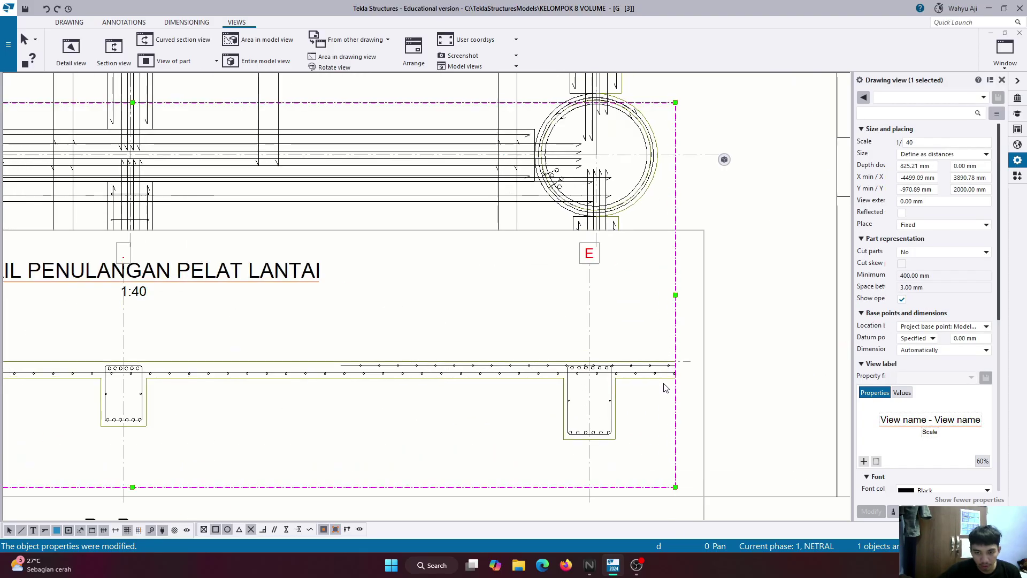
scroll(570, 357, up, 4)
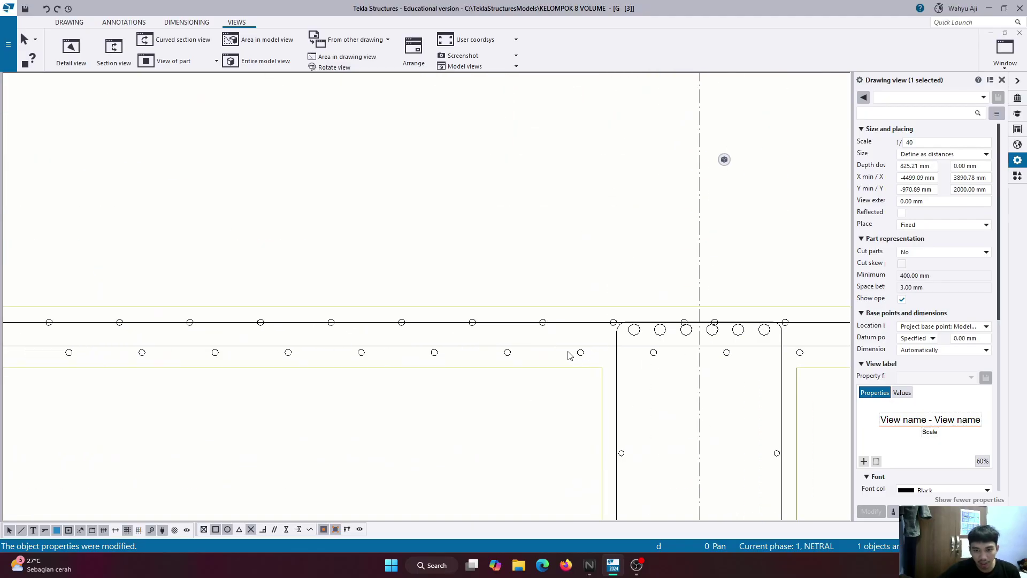
click(564, 347)
scroll(696, 381, down, 2)
click(606, 331)
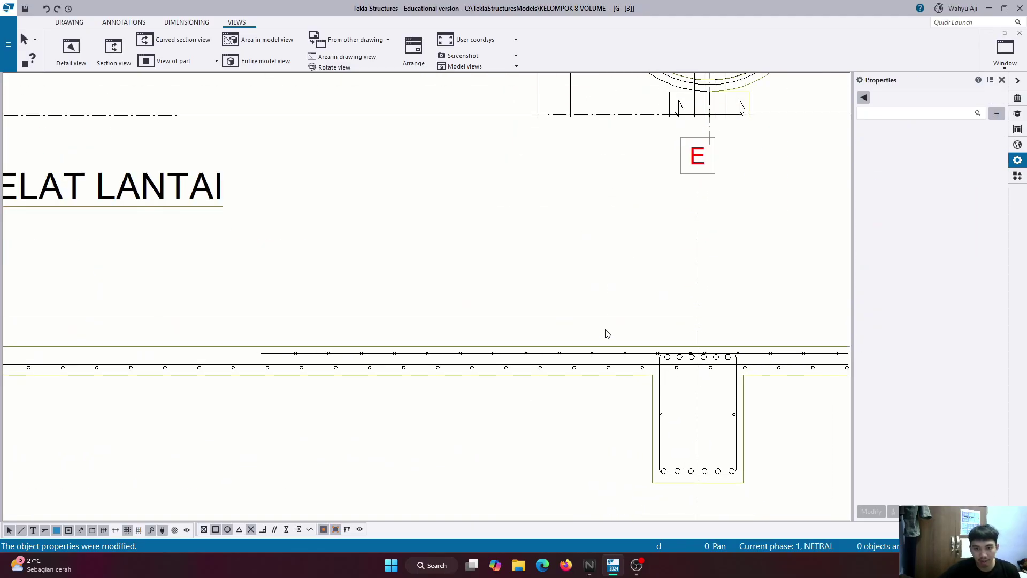
Set the reinforcing bar representation in section view B-B to filled line and close the view properties.
scroll(659, 379, down, 1)
scroll(662, 384, down, 1)
scroll(669, 389, down, 1)
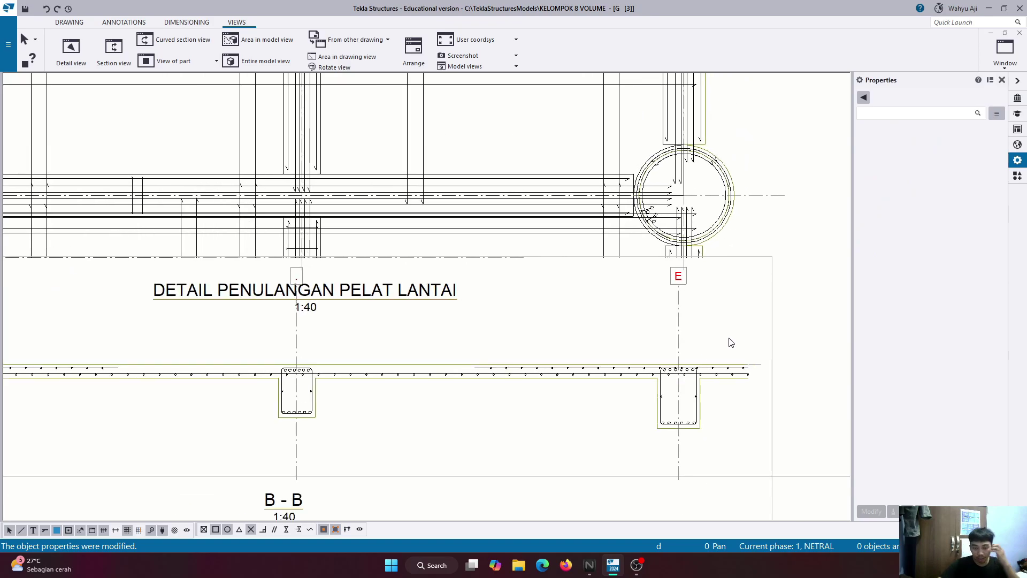
double_click(774, 350)
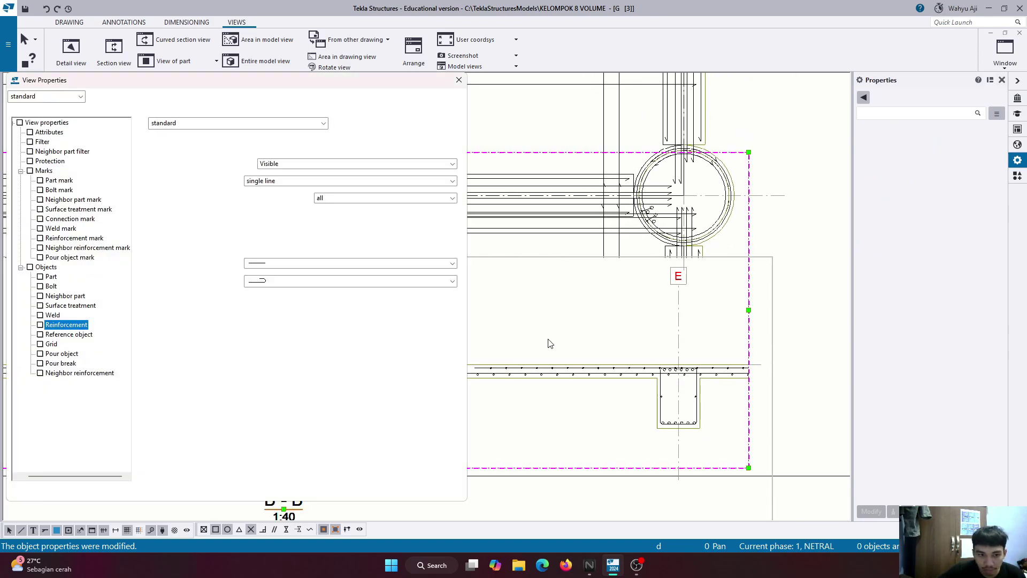
click(264, 182)
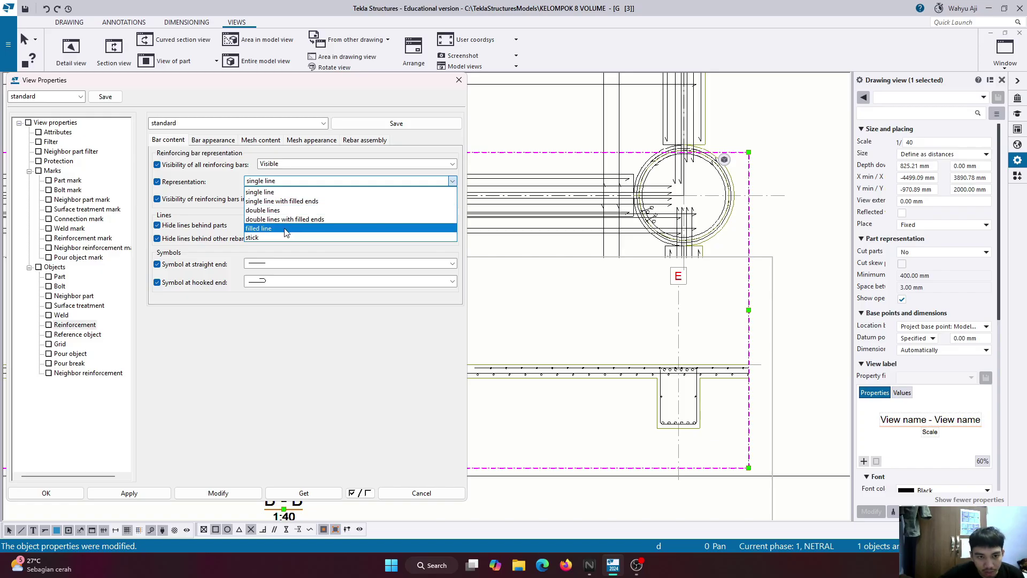
click(267, 228)
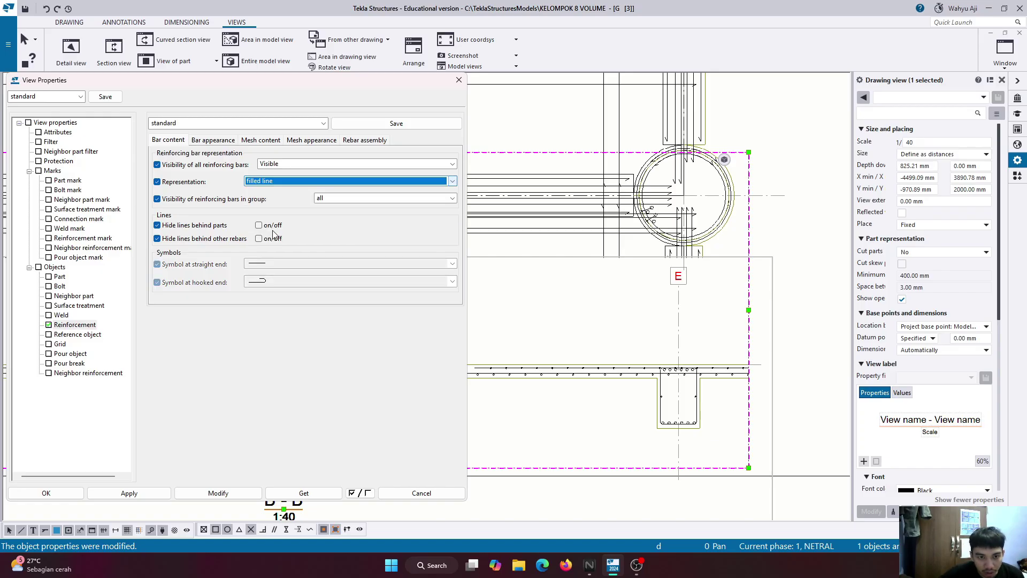
click(239, 491)
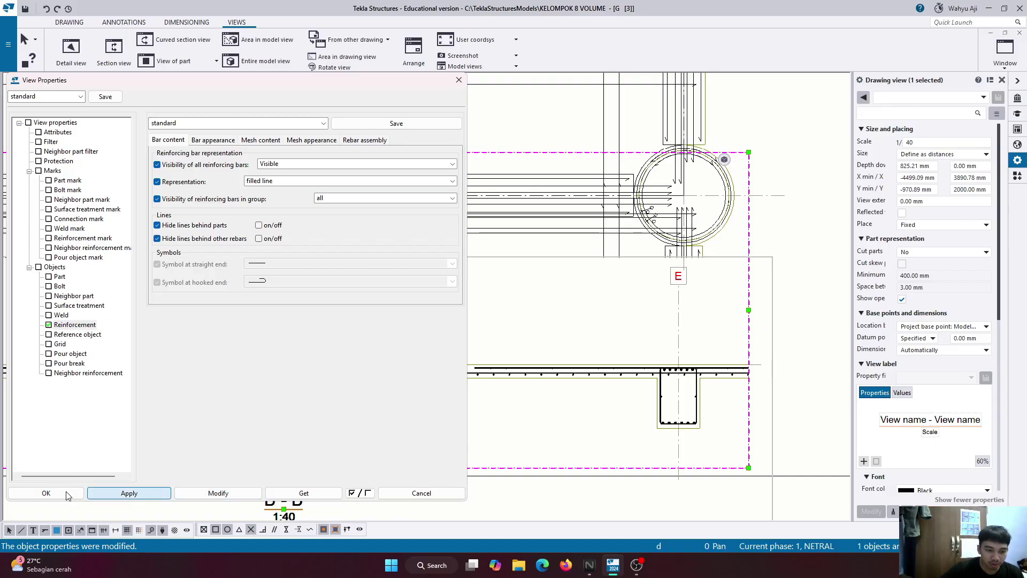
click(46, 493)
Examine the filled bars along the slab and around the grid F beam in section view B-B.
scroll(462, 379, up, 5)
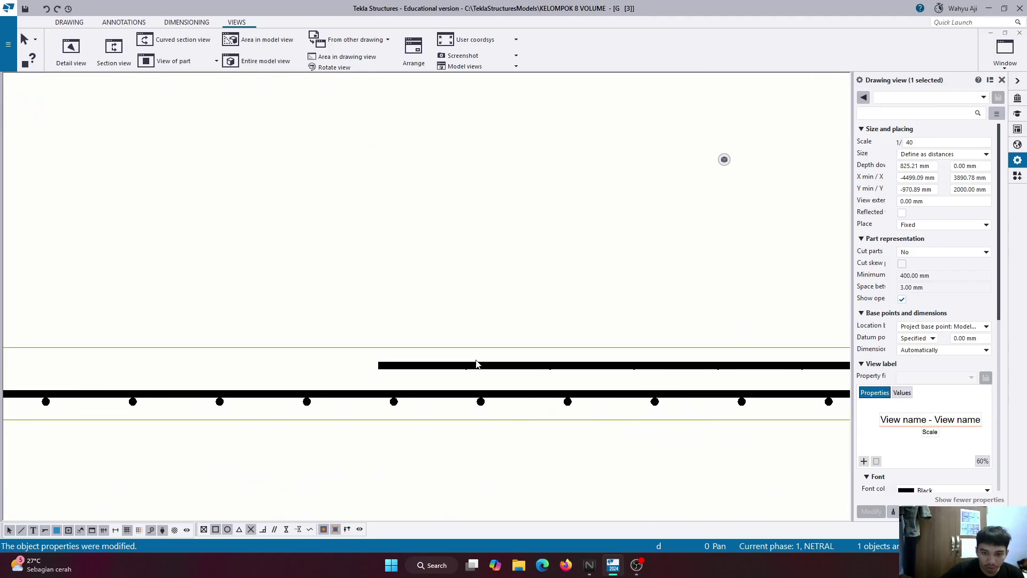
scroll(640, 371, down, 5)
scroll(433, 383, down, 2)
scroll(236, 374, up, 8)
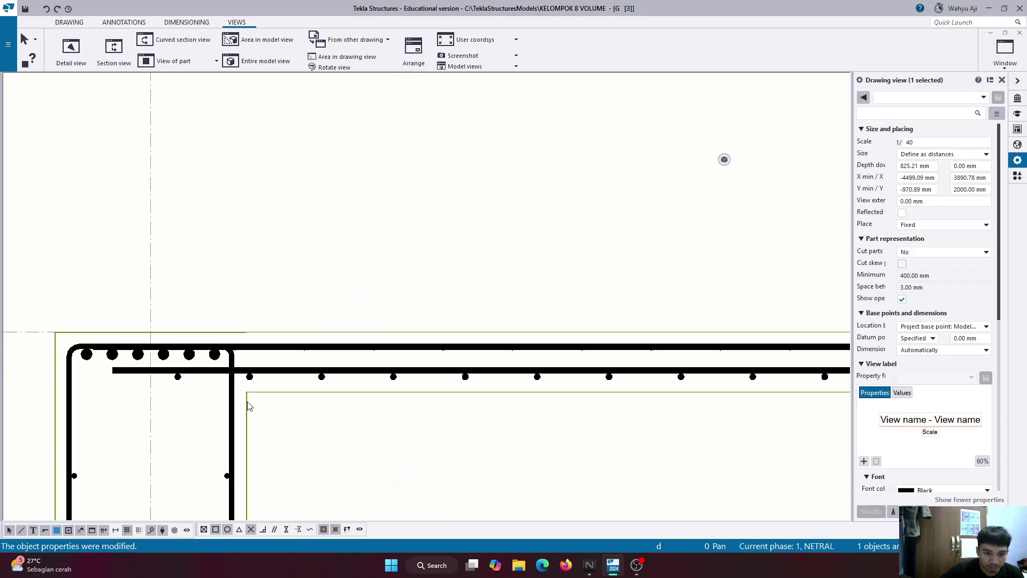
click(248, 405)
scroll(264, 360, down, 4)
scroll(265, 360, down, 2)
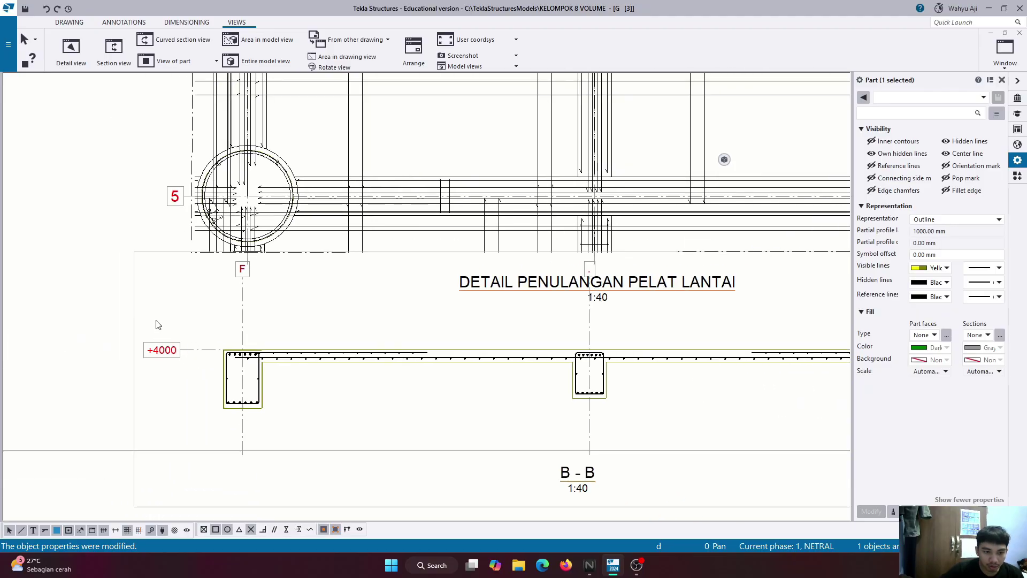
Review section view B-B's reinforcement settings for bars, meshes and rebar assemblies, and close the view properties without changes.
double_click(135, 291)
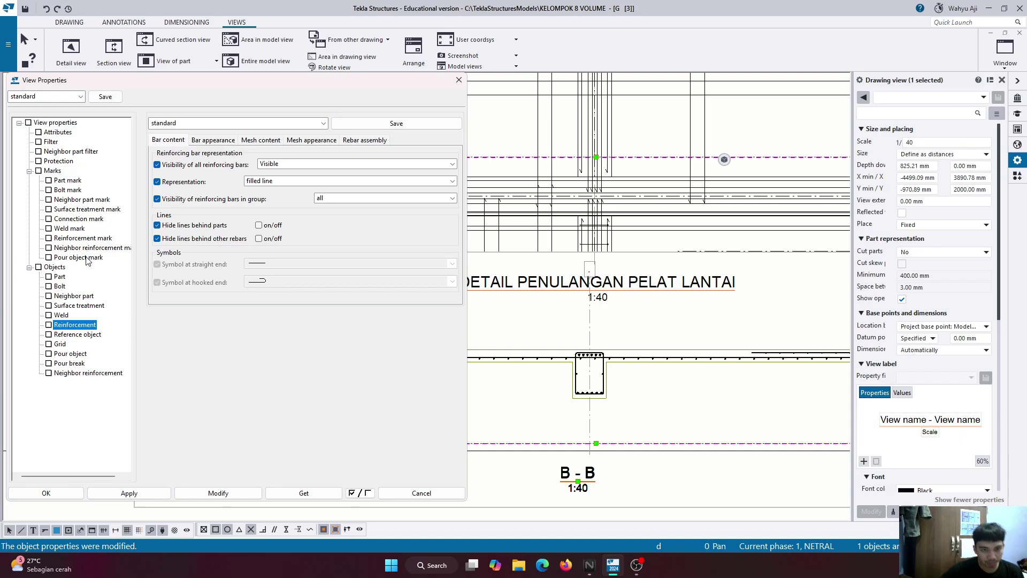
click(349, 142)
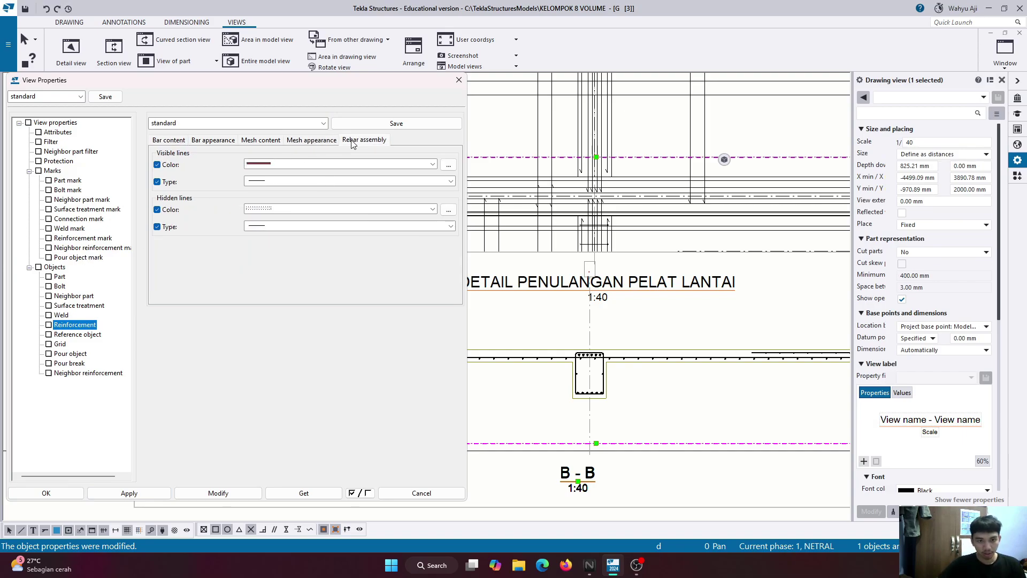
click(306, 143)
click(269, 139)
click(229, 141)
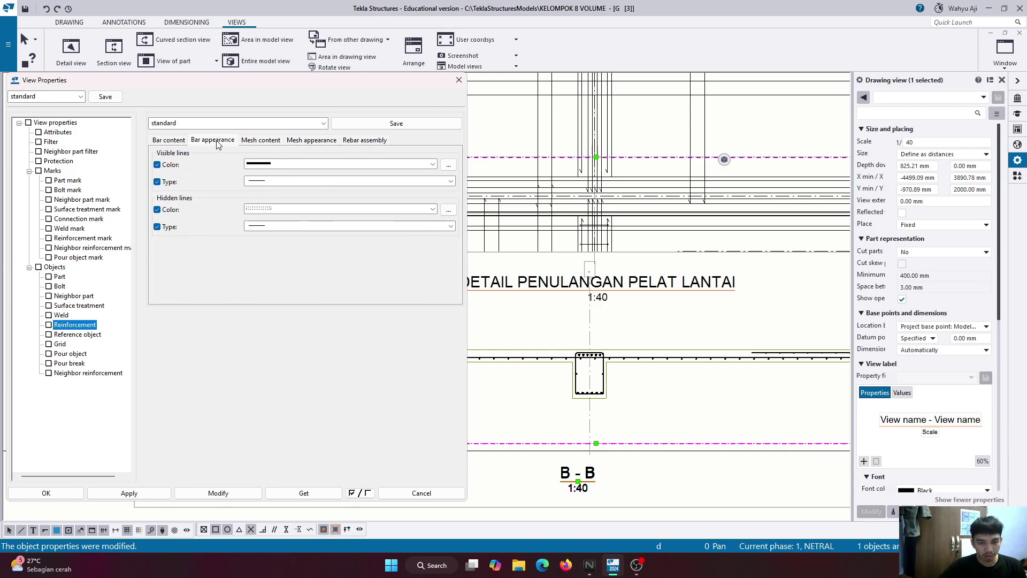
click(173, 141)
click(252, 141)
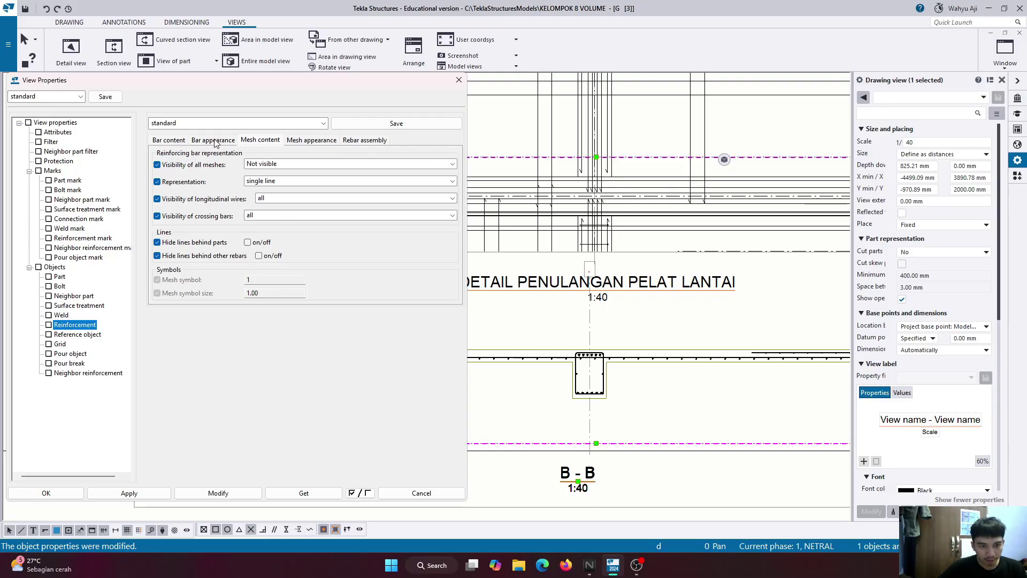
click(214, 141)
click(176, 141)
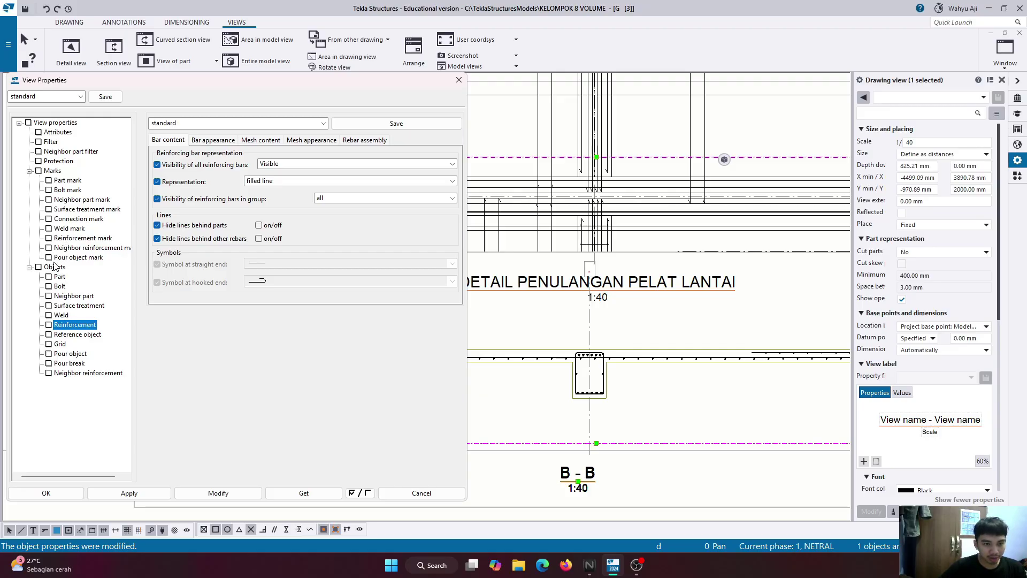
click(459, 80)
Deselect section view B-B and check how the plan and the section sit within the sheet frame.
scroll(298, 321, down, 5)
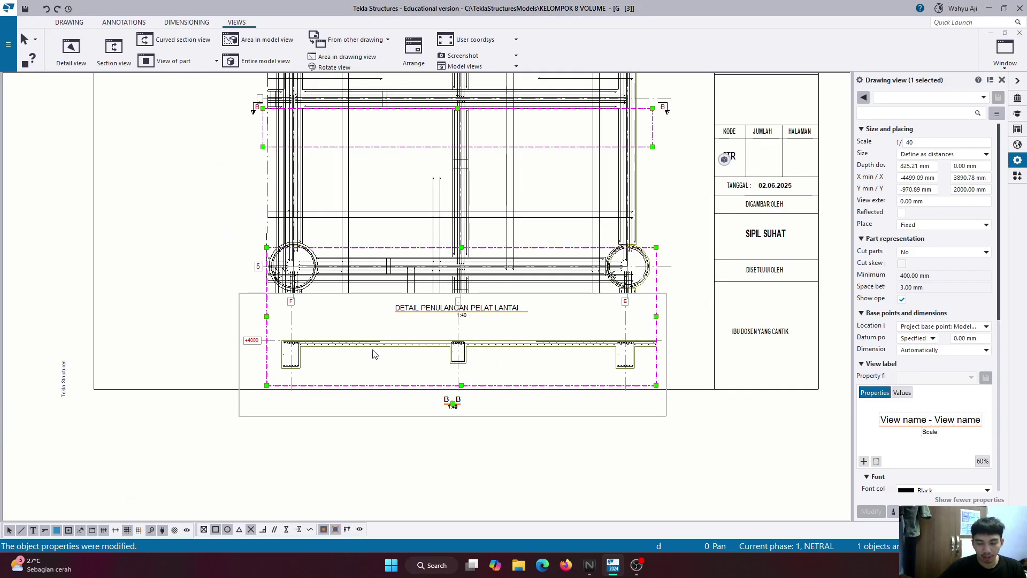
click(201, 337)
scroll(315, 373, down, 5)
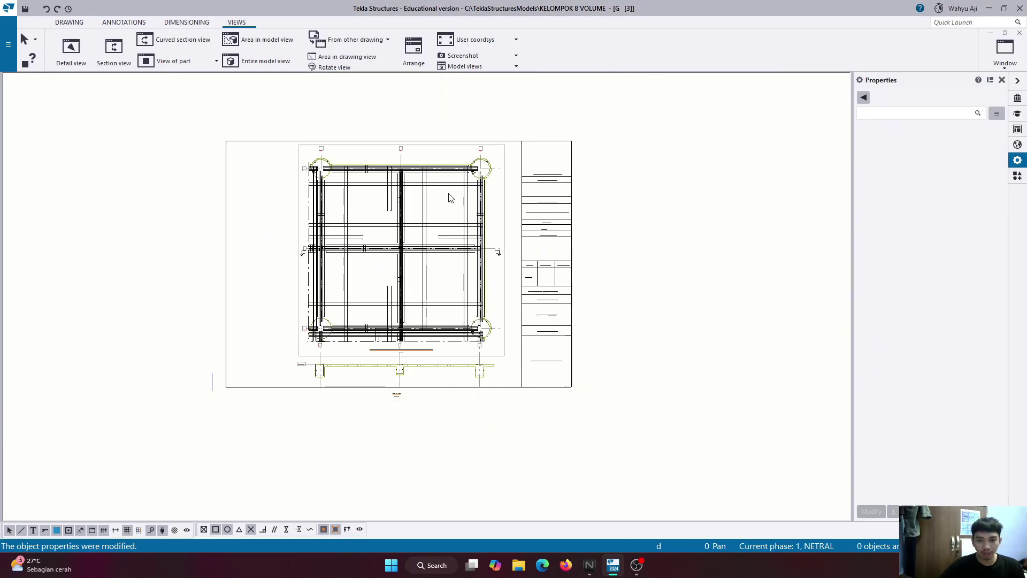
scroll(448, 369, up, 3)
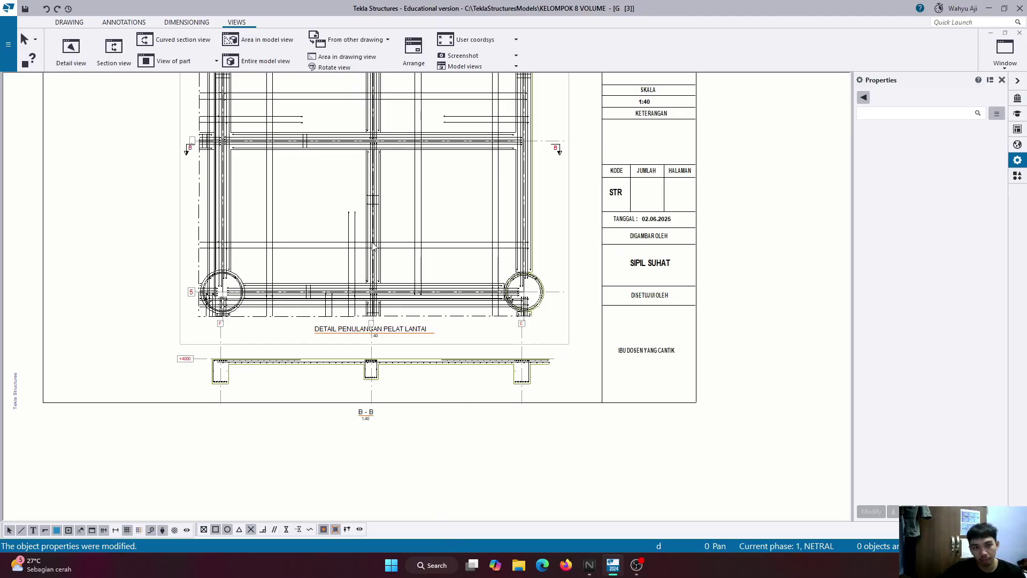
Add a horizontal dimension in section B-B for the clear slab span between the beam at grid F and the middle beam.
click(187, 22)
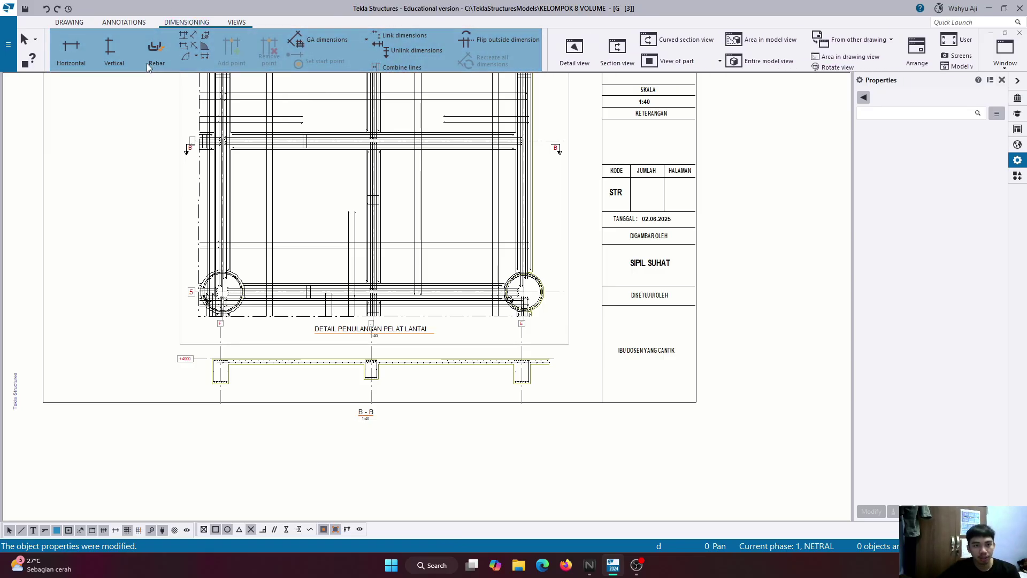
click(72, 54)
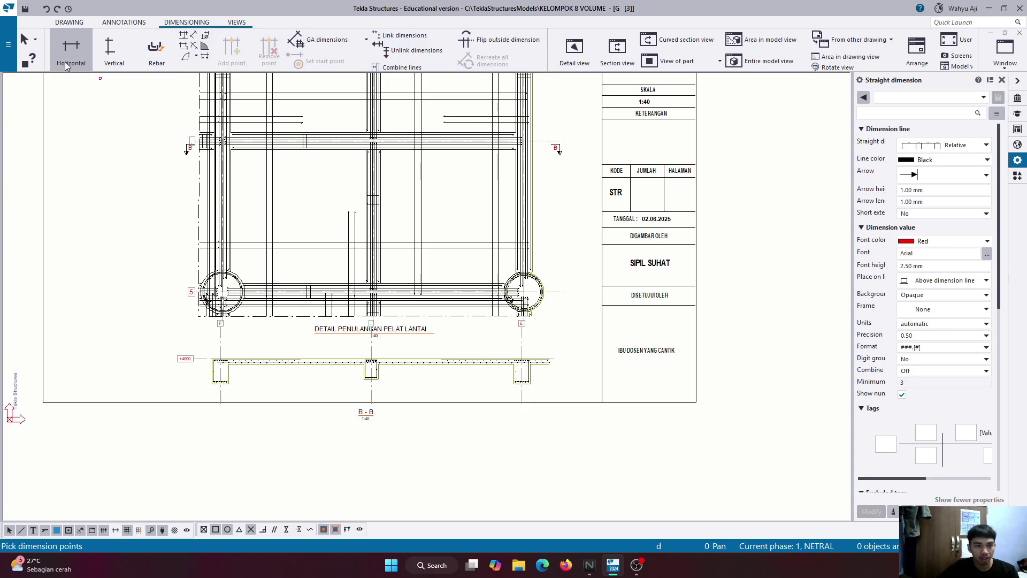
scroll(228, 364, up, 2)
scroll(236, 369, up, 3)
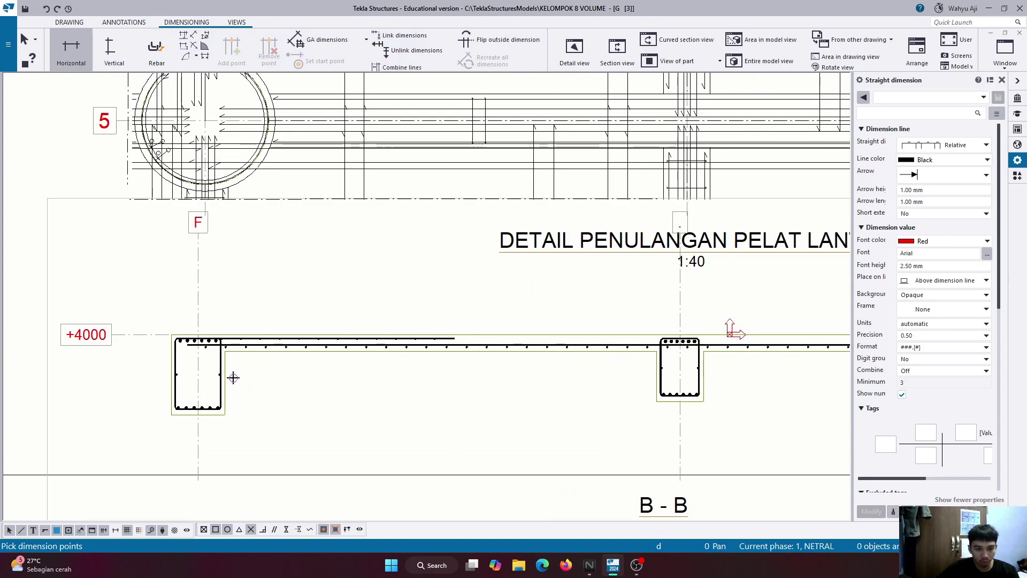
click(226, 351)
scroll(675, 349, up, 2)
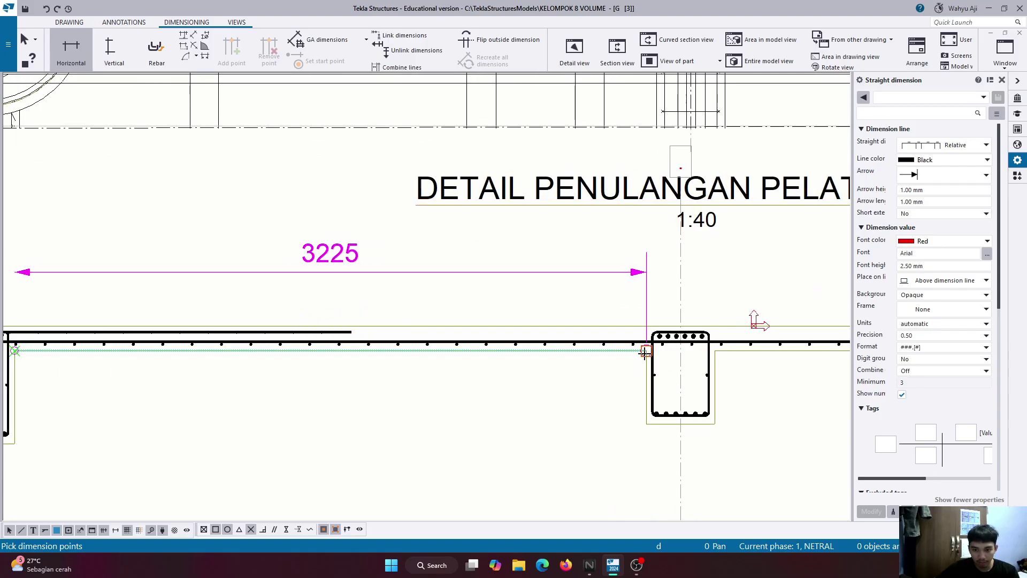
click(646, 352)
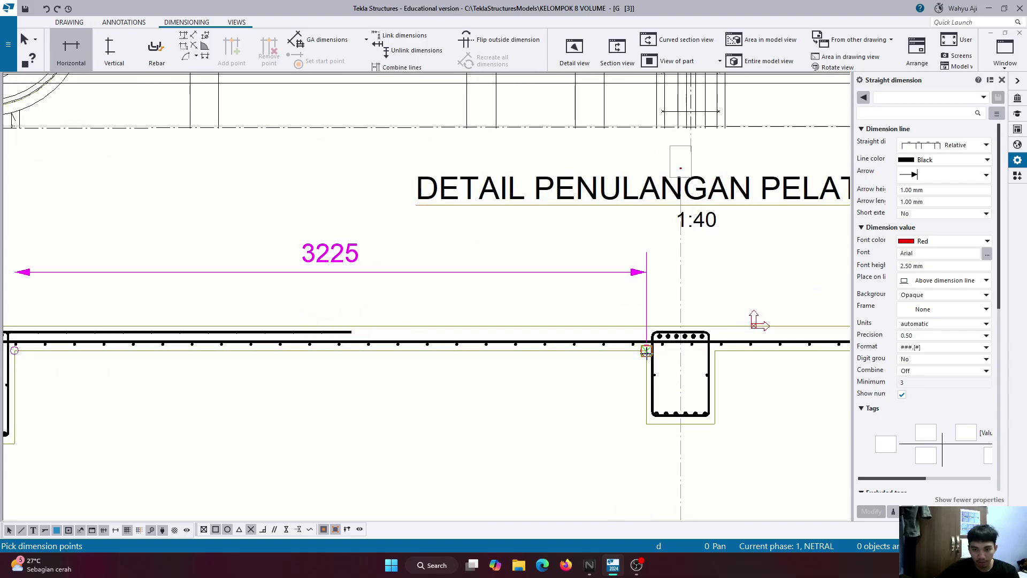
middle_click(642, 380)
scroll(579, 360, down, 2)
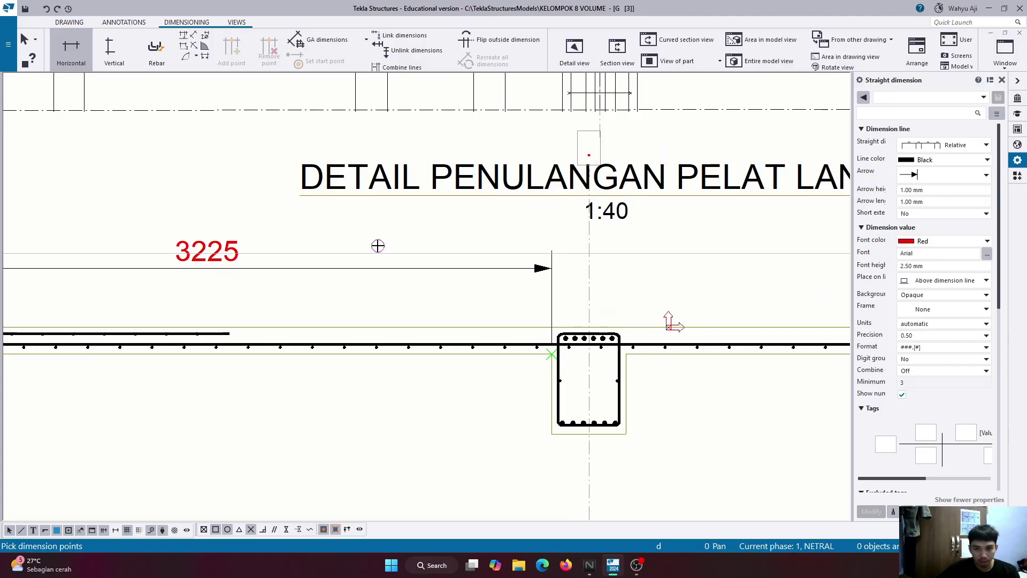
Add a horizontal dimension for the clear slab span between the middle beam and the beam at grid E.
click(626, 354)
scroll(246, 427, down, 3)
scroll(678, 397, up, 3)
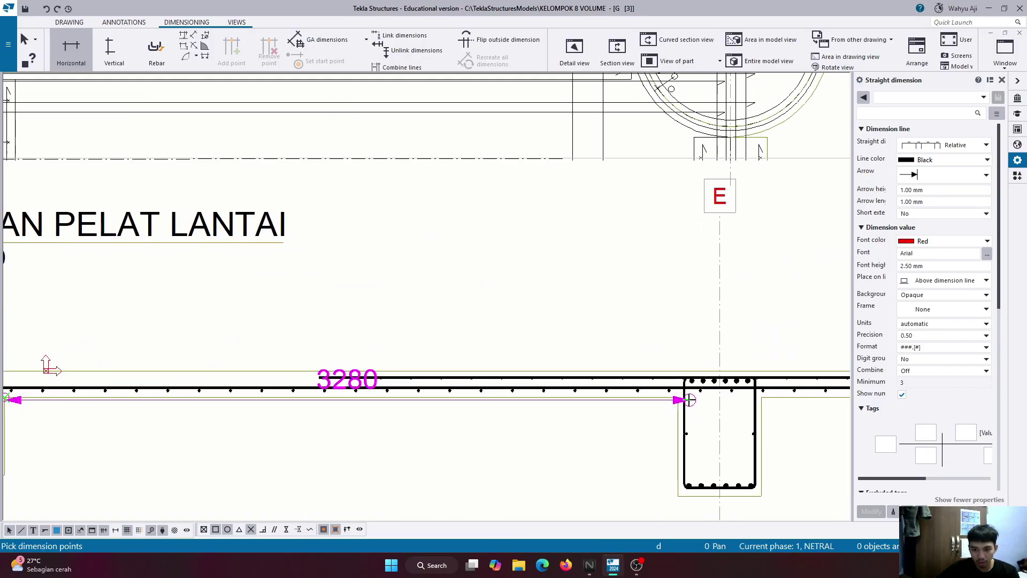
click(678, 397)
scroll(685, 412, down, 3)
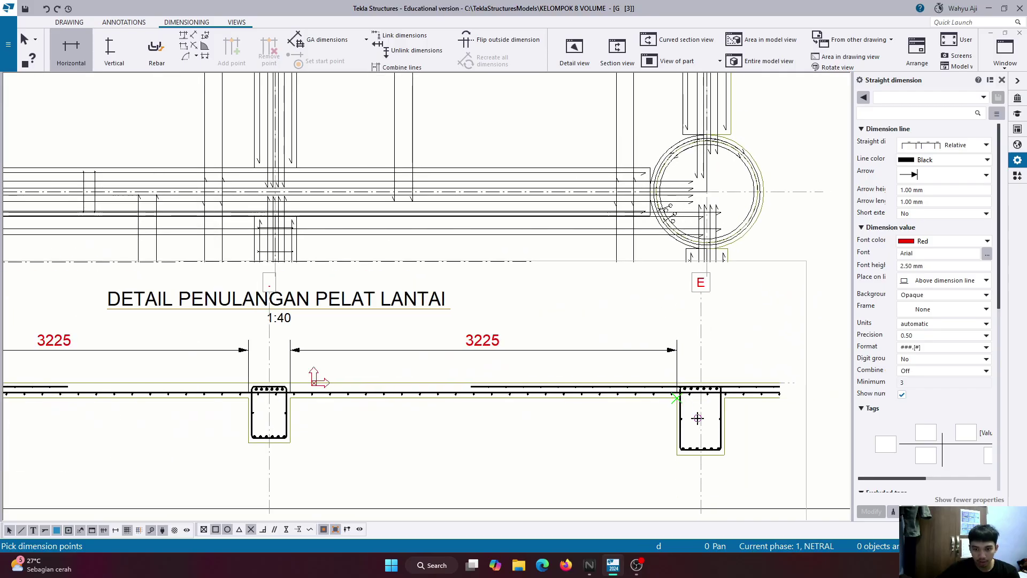
Dimension the width of the beam at grid E across its bottom corners.
scroll(687, 456, up, 3)
click(667, 466)
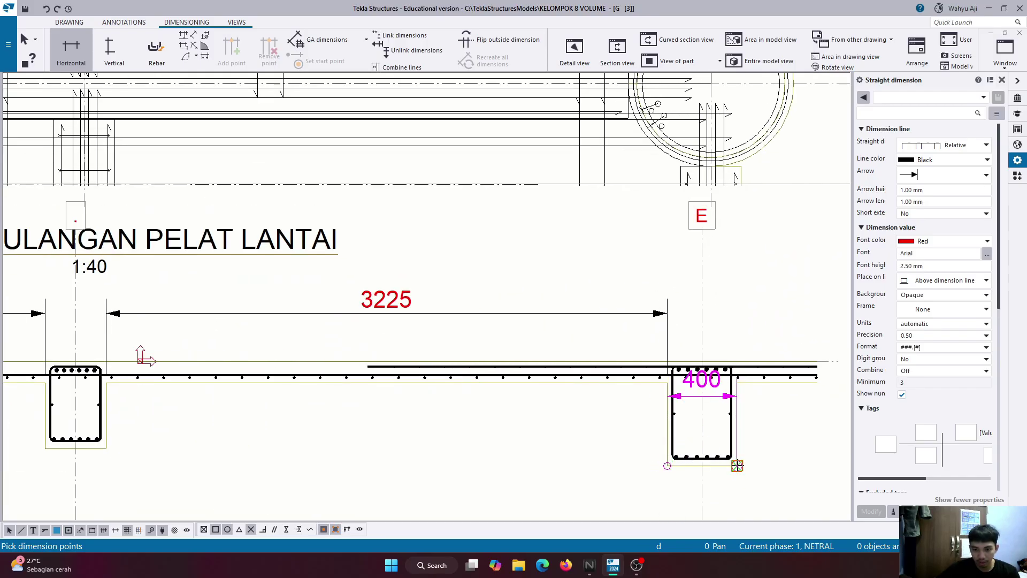
click(737, 465)
scroll(355, 440, down, 3)
scroll(469, 458, up, 3)
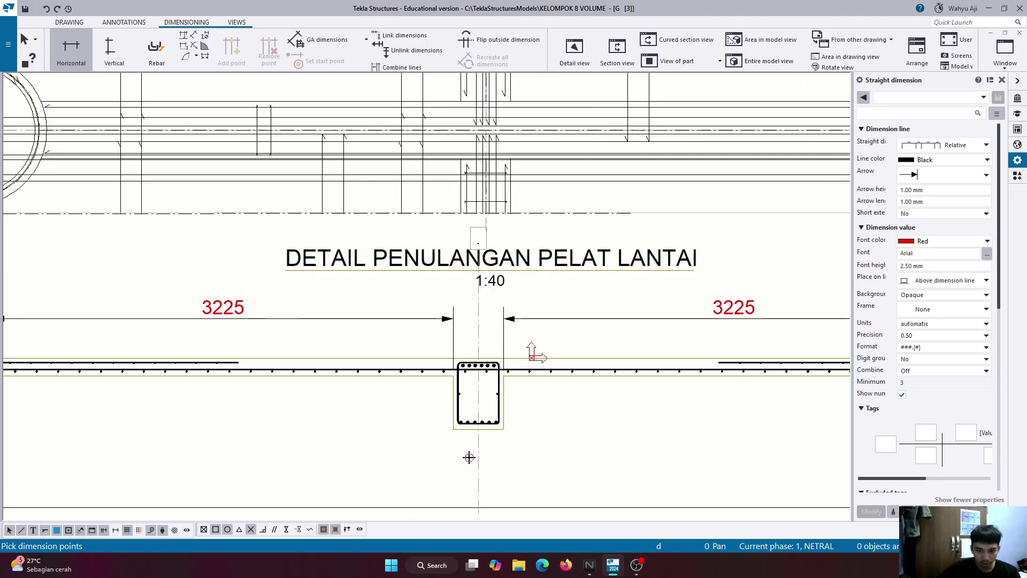
Dimension the bottom widths of the middle beam and the beam at grid F in section B-B.
scroll(469, 457, up, 1)
click(451, 424)
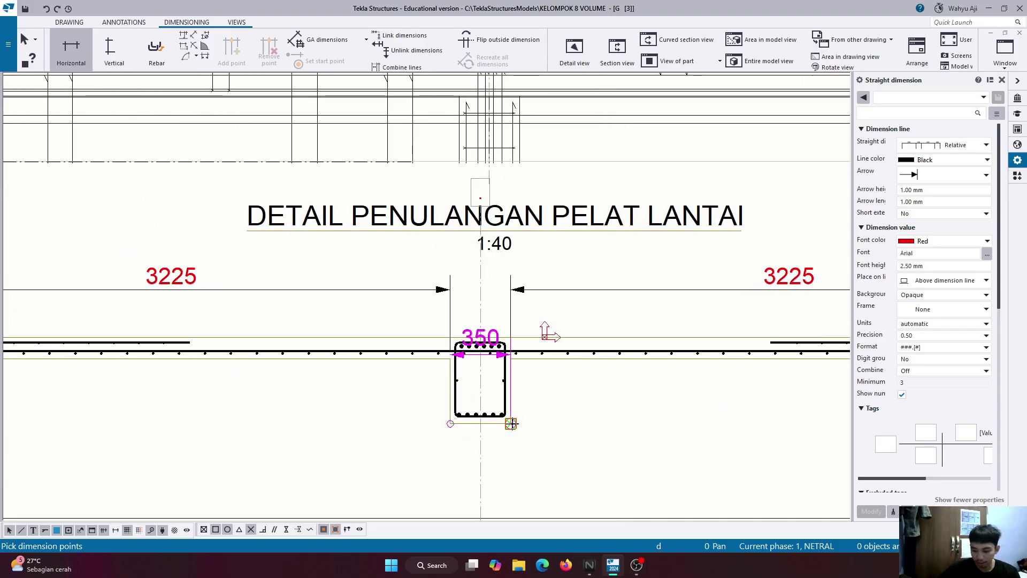
click(511, 423)
scroll(513, 420, down, 3)
scroll(234, 431, up, 2)
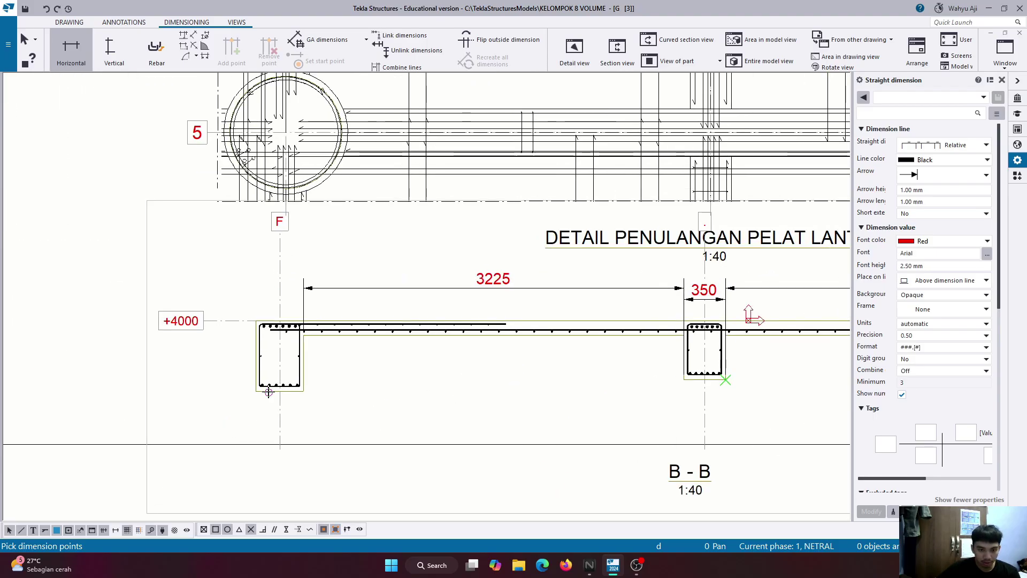
click(256, 391)
click(304, 391)
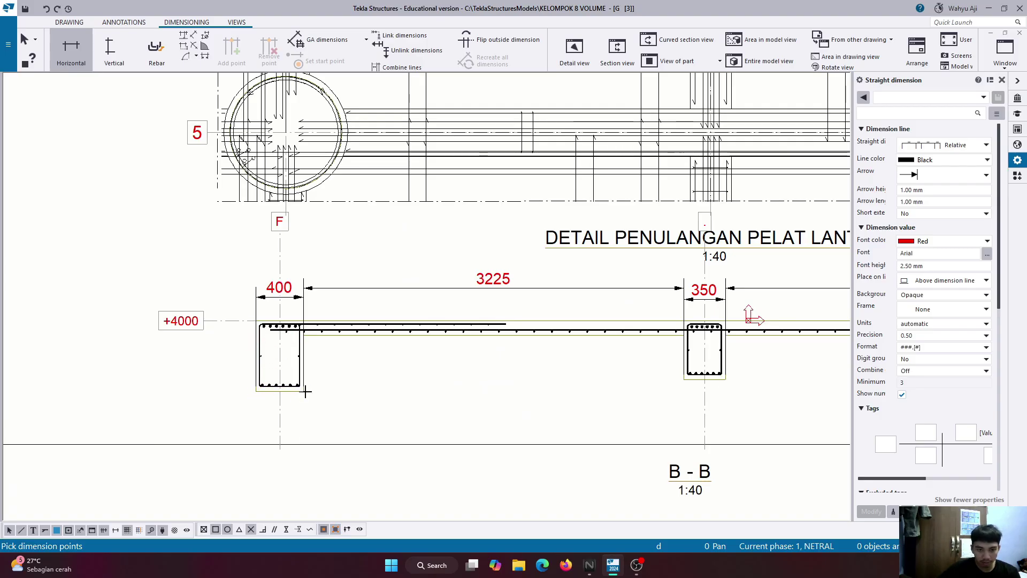
scroll(312, 358, up, 1)
key(Escape)
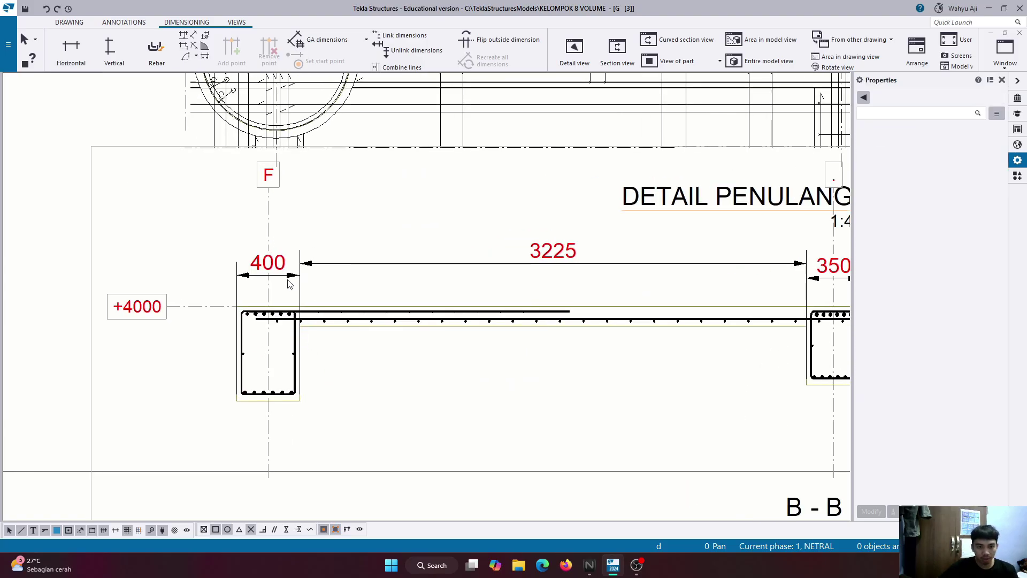
Move the grid F beam width and the adjacent slab span dimensions below the section, aligned on one line.
drag(289, 275, 288, 430)
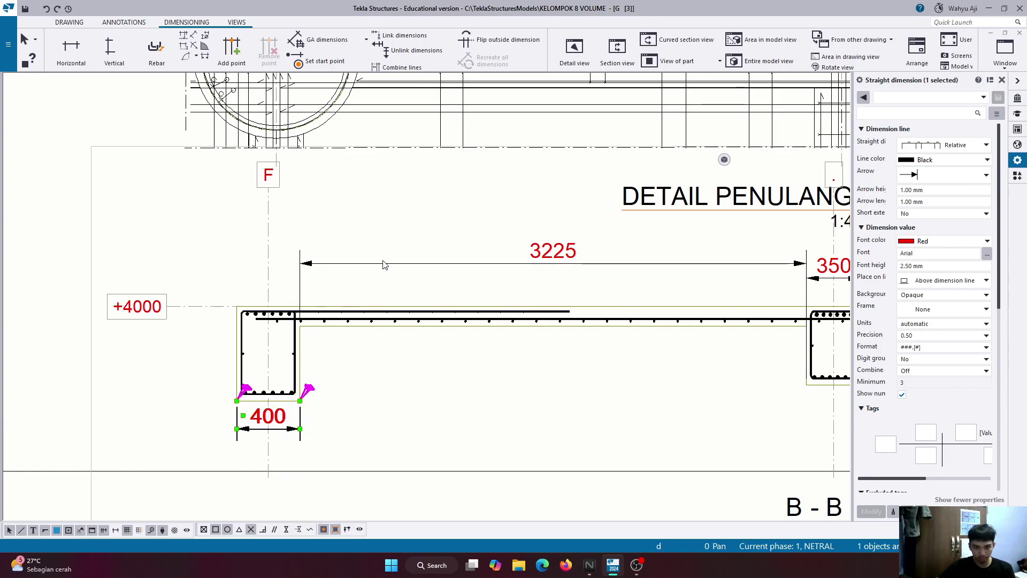
drag(382, 264, 378, 427)
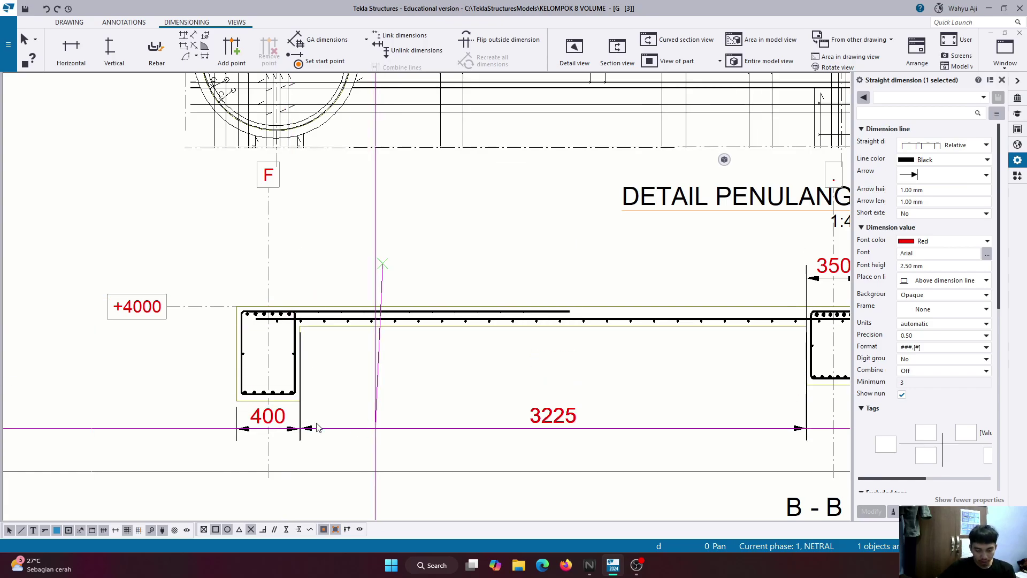
scroll(174, 412, down, 3)
scroll(418, 357, up, 4)
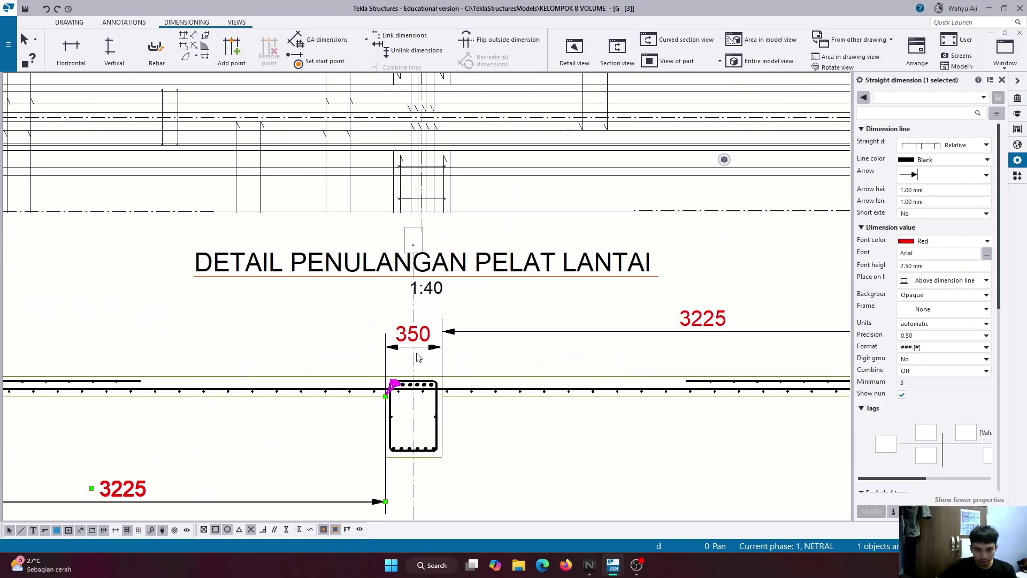
Move the middle beam width dimension and the slab span dimension toward grid E below the section, in line with the others.
drag(417, 347, 416, 501)
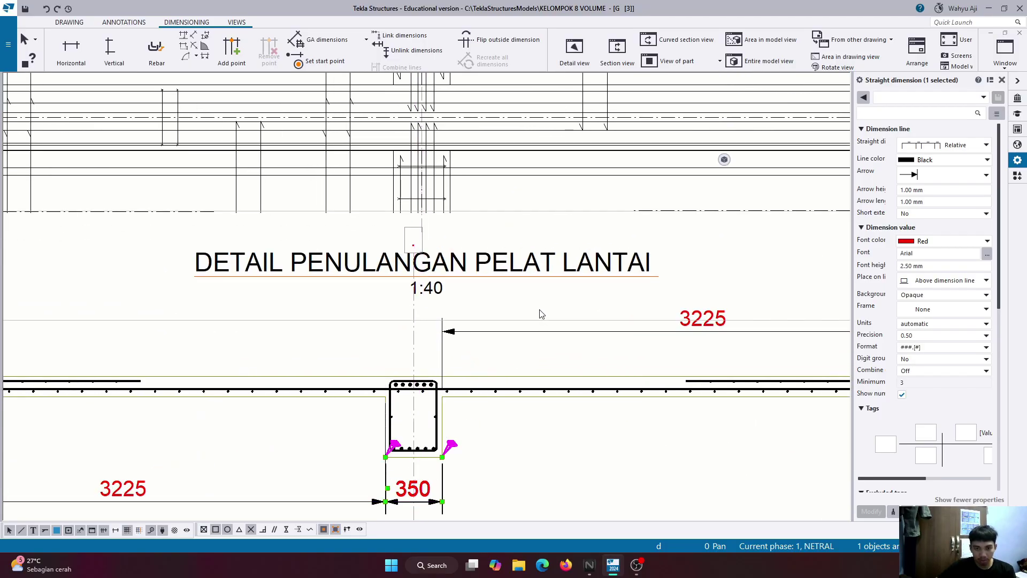
drag(511, 336, 510, 503)
scroll(227, 381, down, 4)
scroll(600, 371, up, 4)
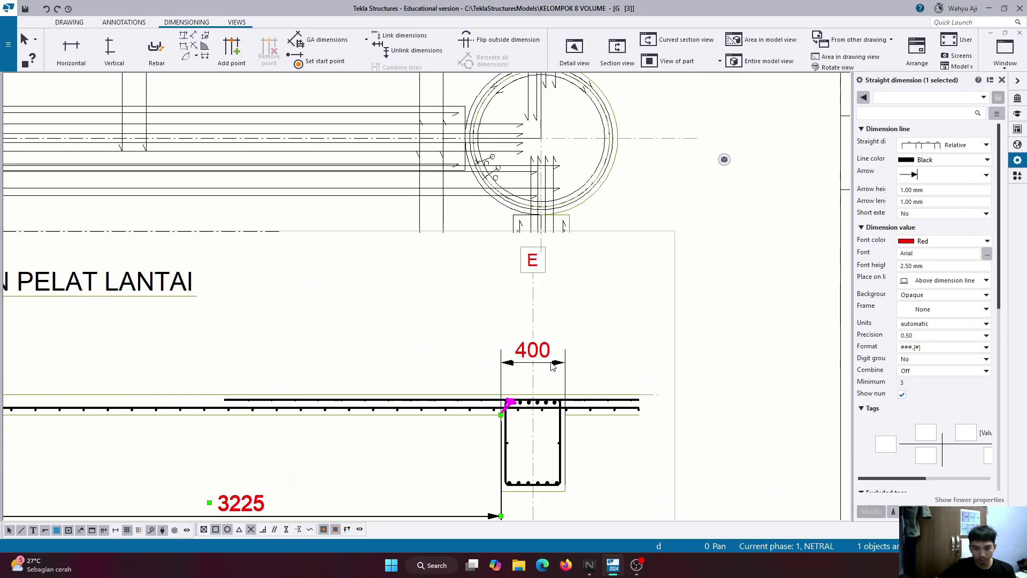
Move the width dimension of the beam at grid E below the section, level with the neighbouring span dimension.
drag(550, 364, 545, 515)
click(707, 361)
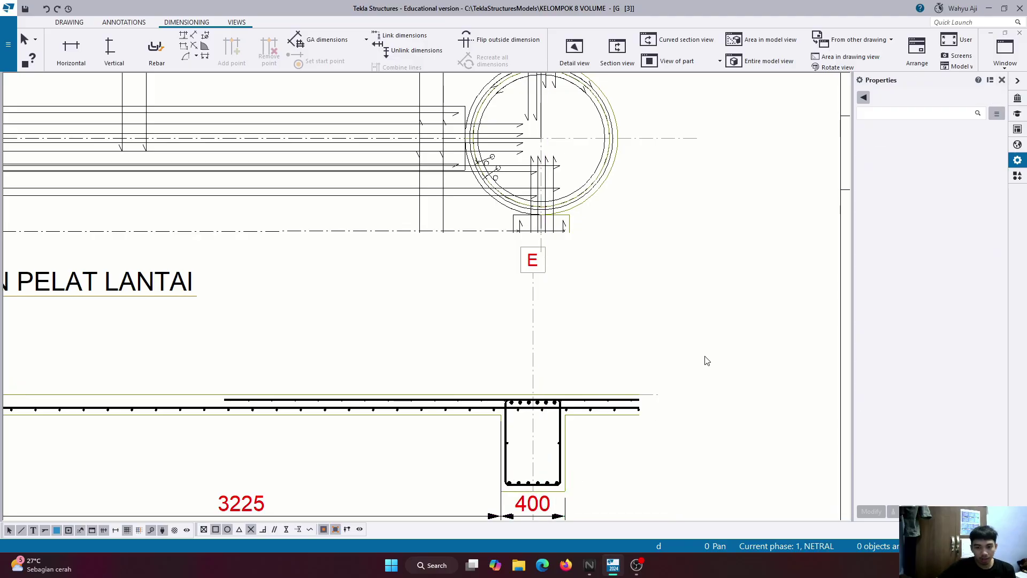
scroll(670, 360, down, 4)
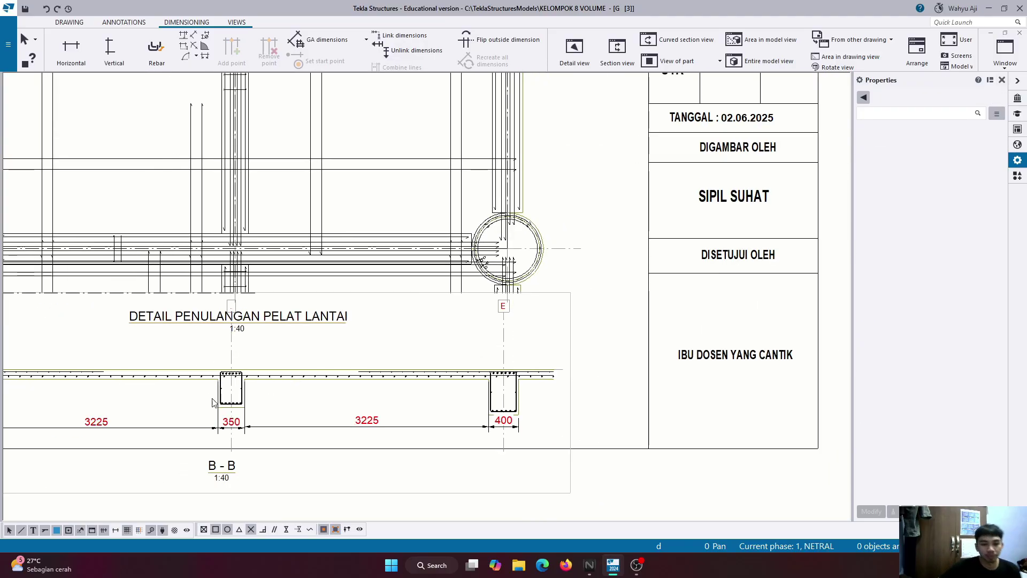
scroll(154, 381, up, 3)
scroll(154, 378, up, 3)
scroll(368, 342, down, 2)
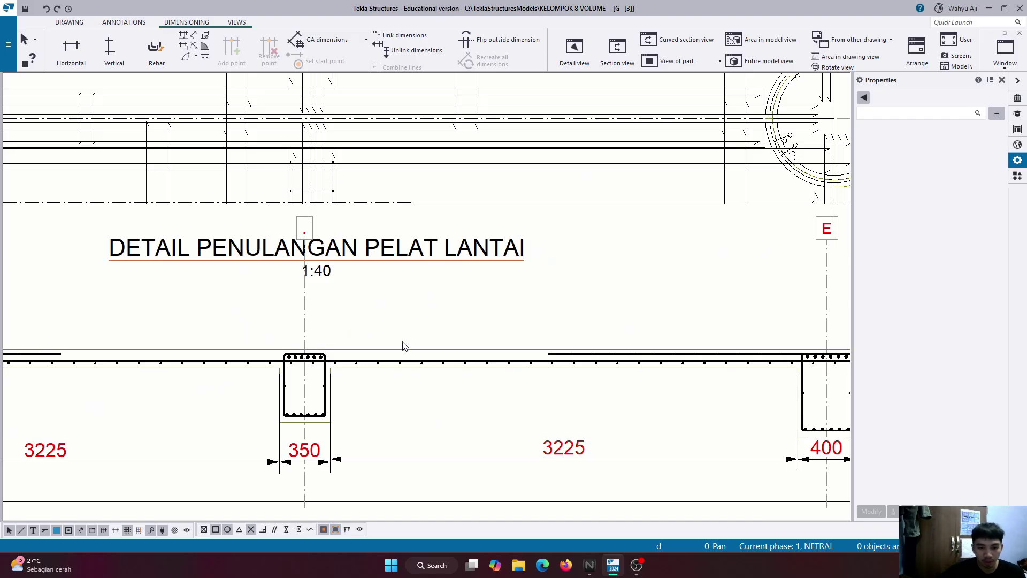
scroll(404, 346, down, 2)
scroll(245, 341, up, 7)
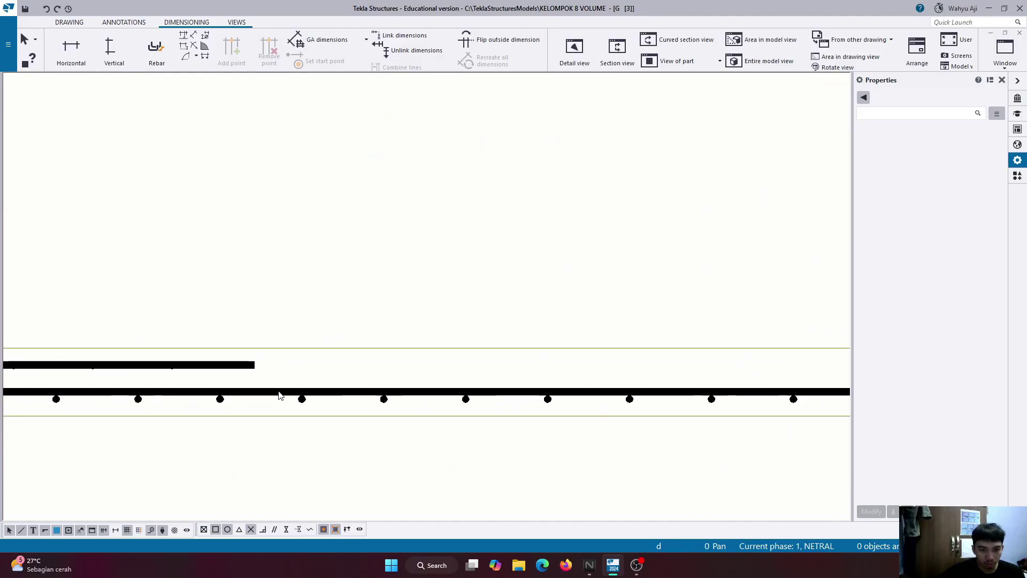
scroll(276, 394, down, 1)
click(274, 394)
scroll(319, 372, down, 3)
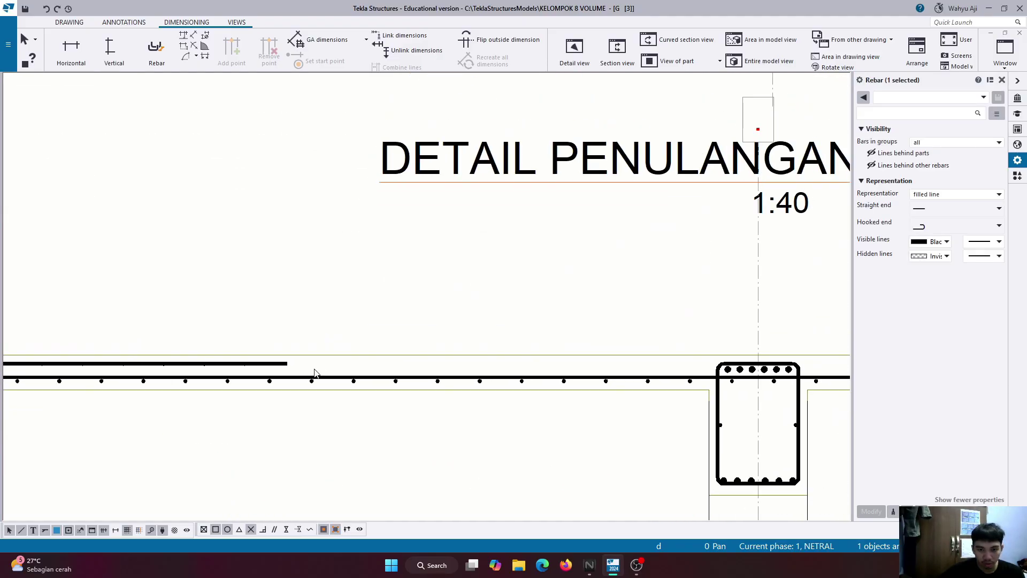
scroll(308, 381, up, 2)
right_click(277, 380)
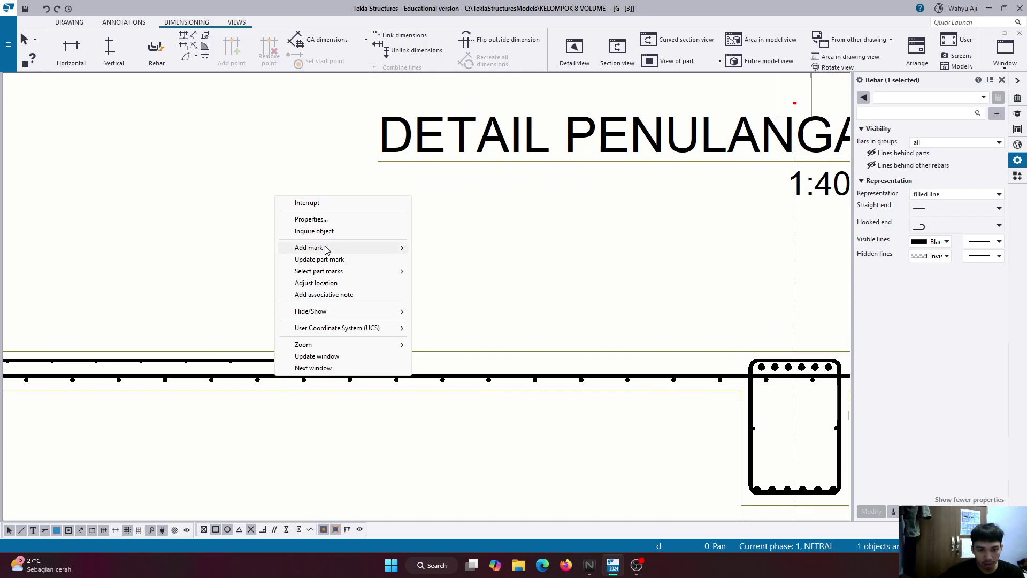
click(262, 332)
scroll(345, 369, down, 1)
scroll(344, 369, up, 5)
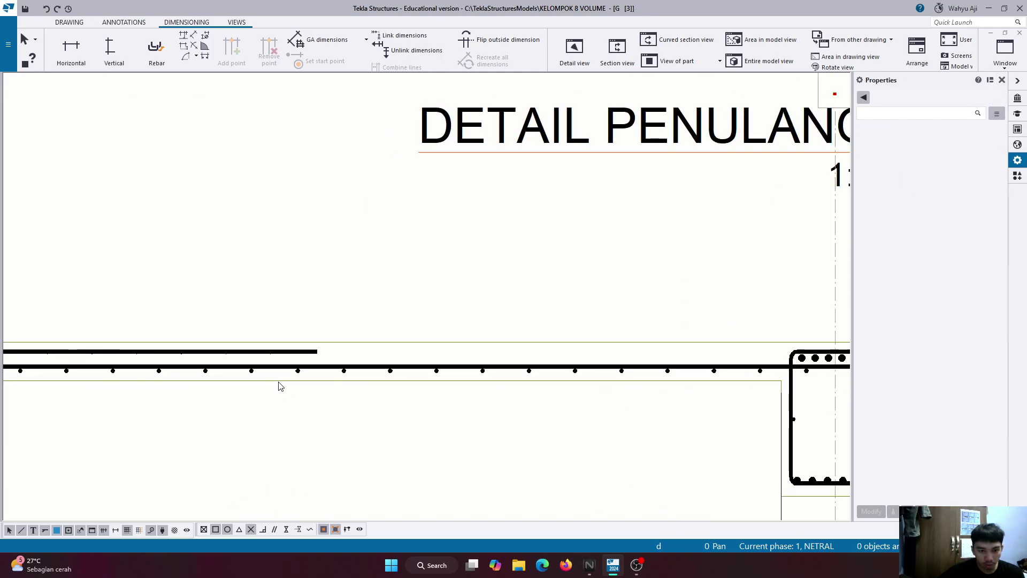
click(295, 371)
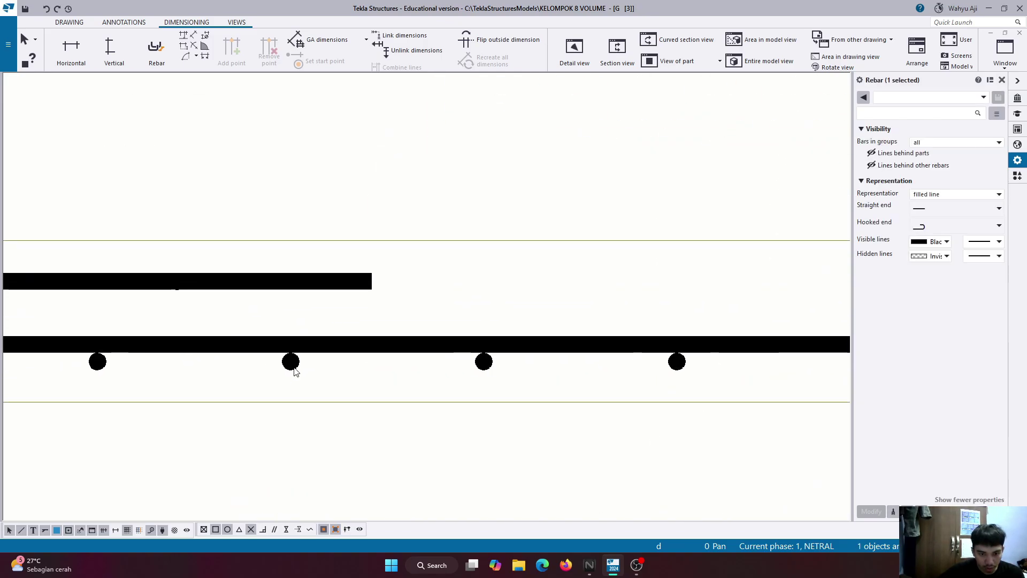
click(289, 376)
scroll(287, 376, up, 5)
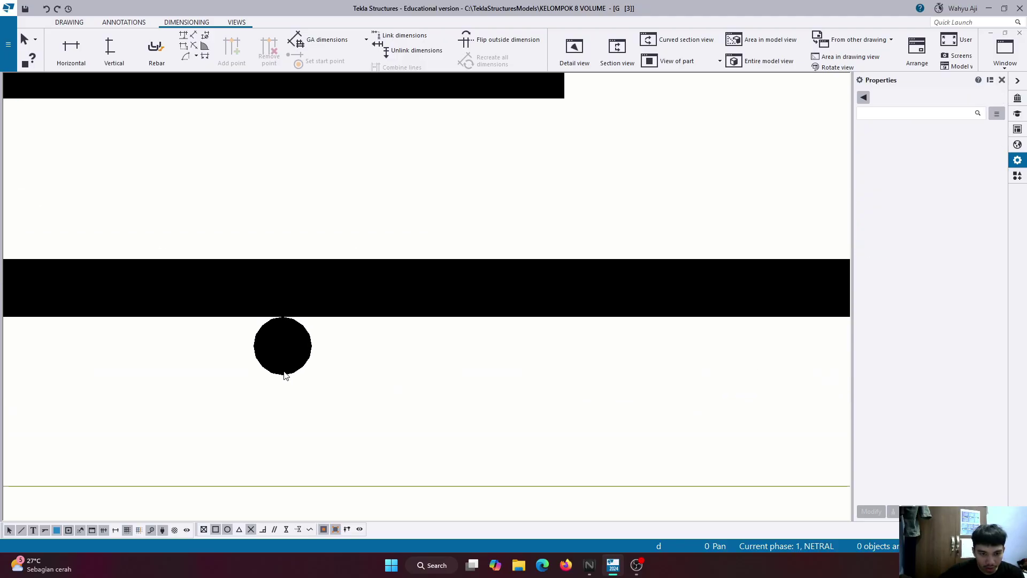
click(300, 369)
click(360, 391)
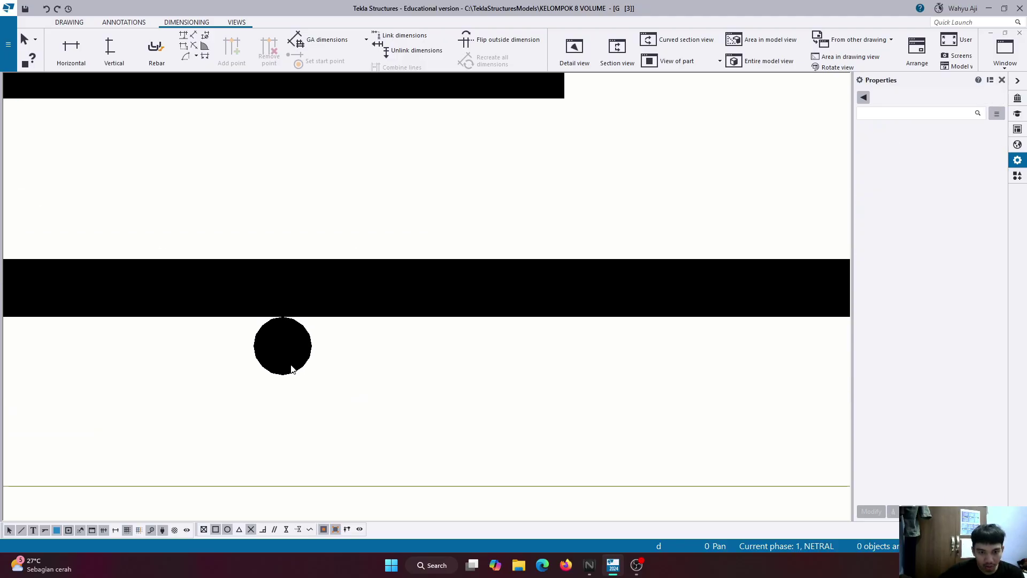
Add a mark using applied mark properties to the round-section bars below the slab's lower longitudinal rebar in section B-B.
click(294, 346)
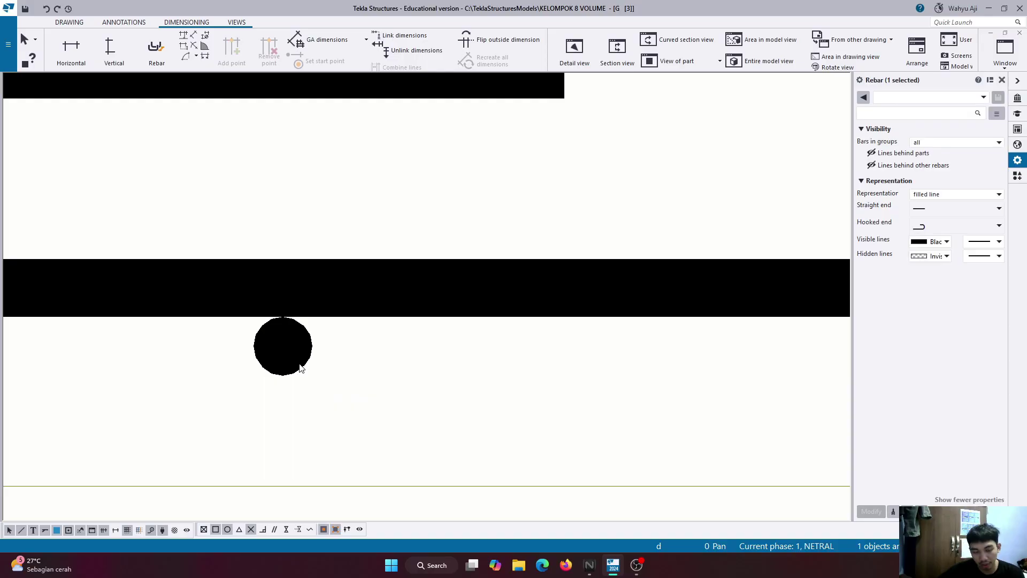
right_click(295, 347)
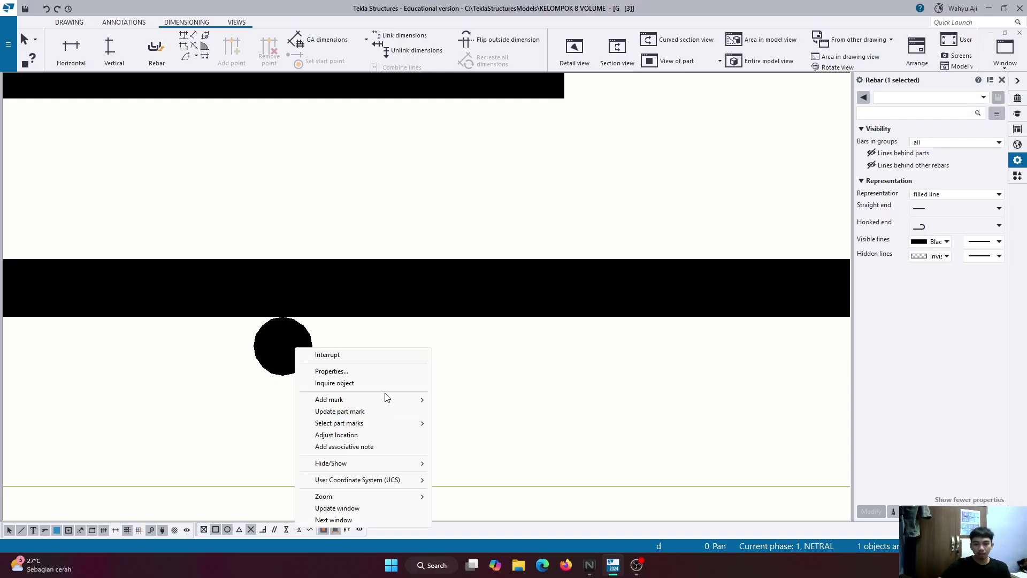
mouse_move(384, 400)
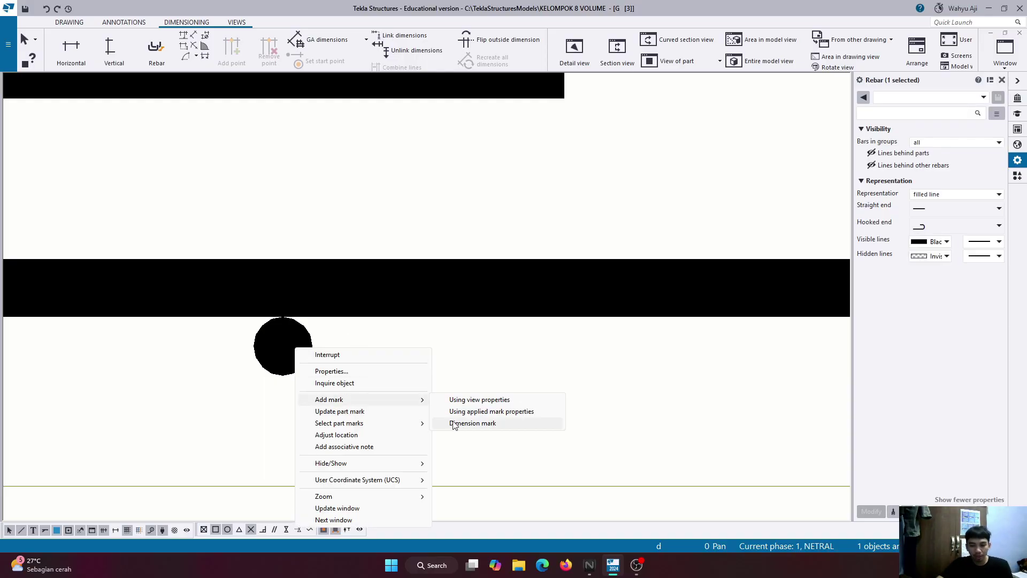
click(487, 412)
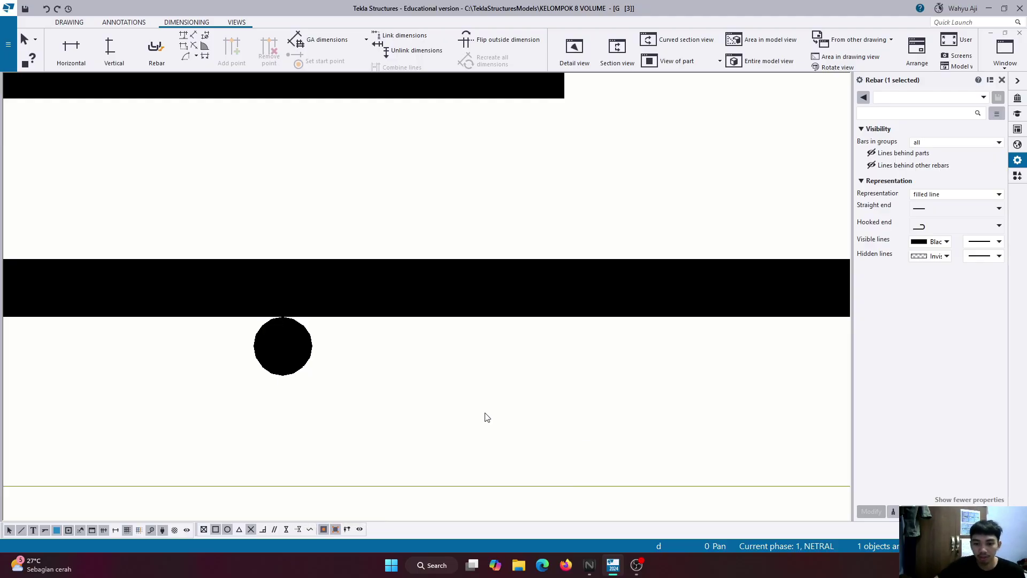
scroll(257, 350, down, 8)
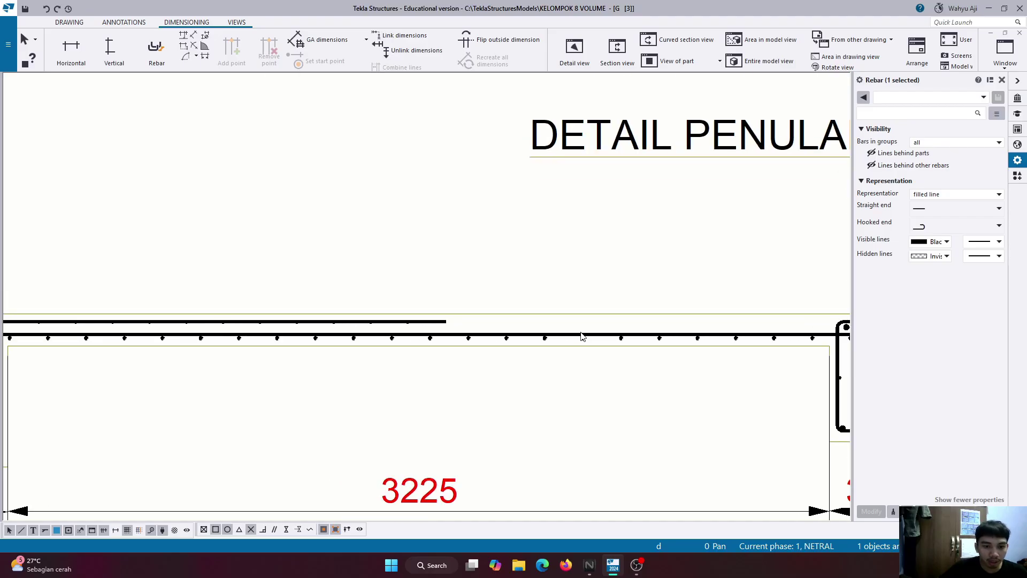
scroll(122, 359, down, 4)
scroll(535, 359, up, 6)
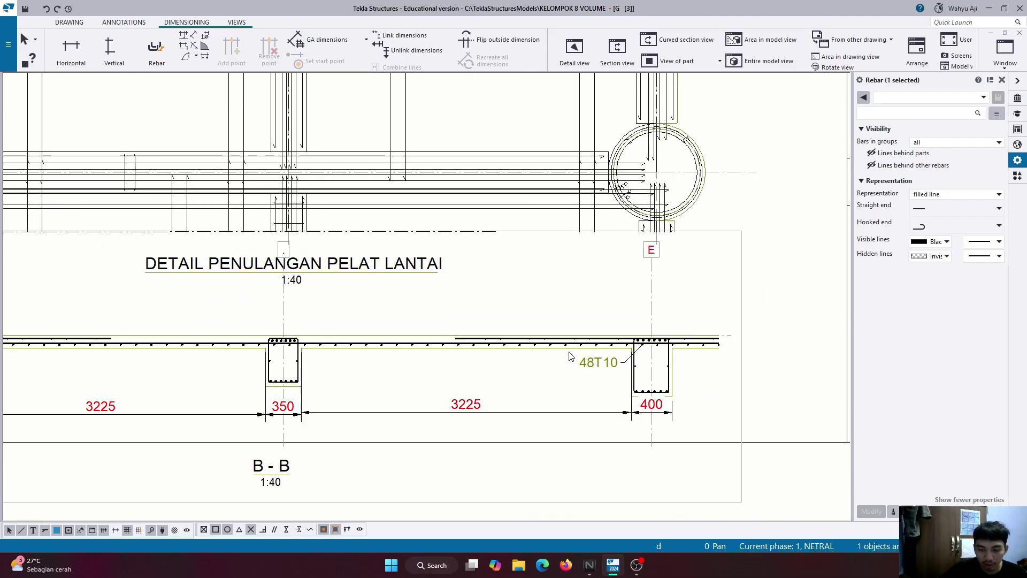
scroll(619, 374, up, 3)
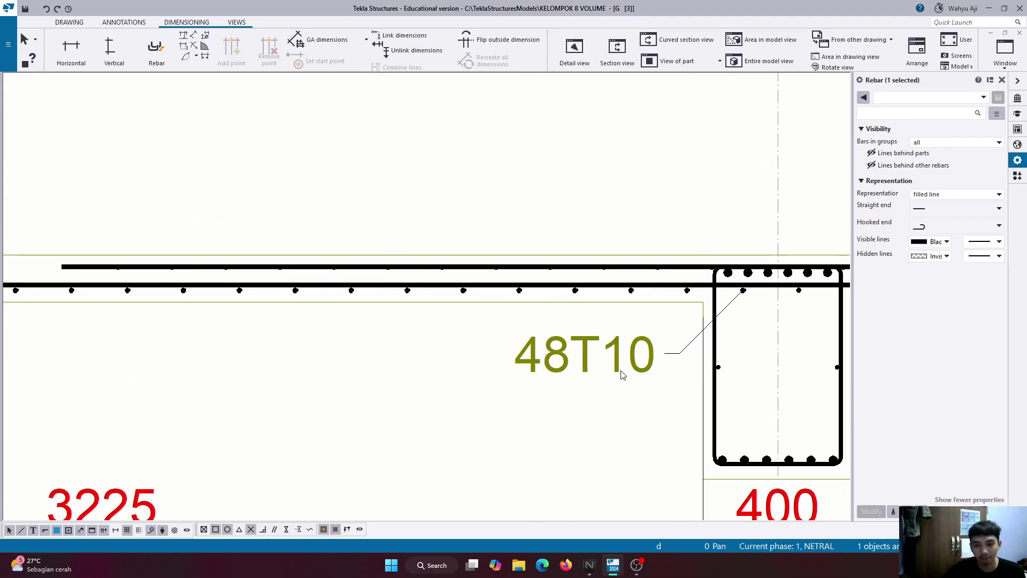
scroll(615, 358, down, 2)
scroll(594, 361, up, 2)
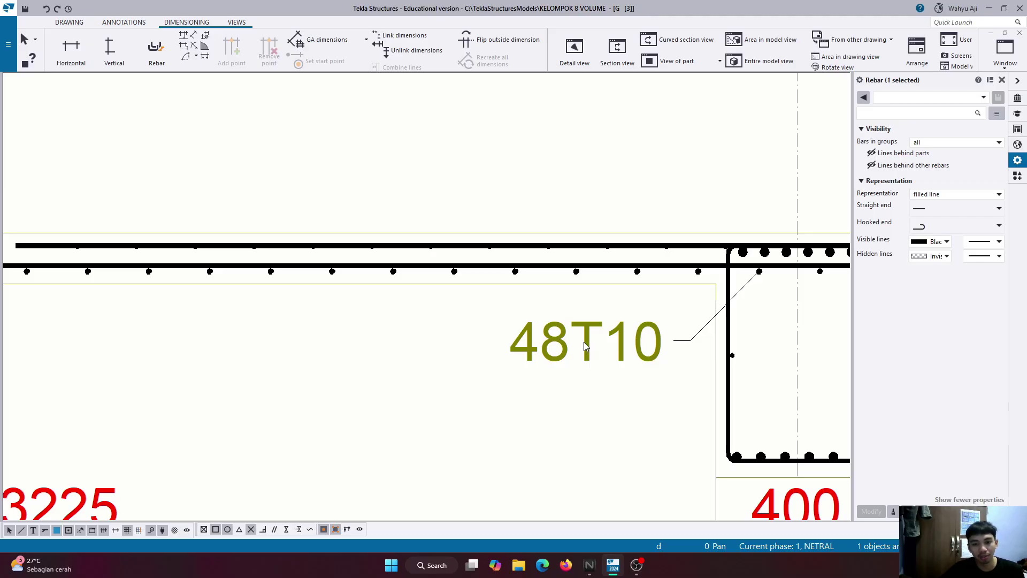
scroll(584, 342, down, 4)
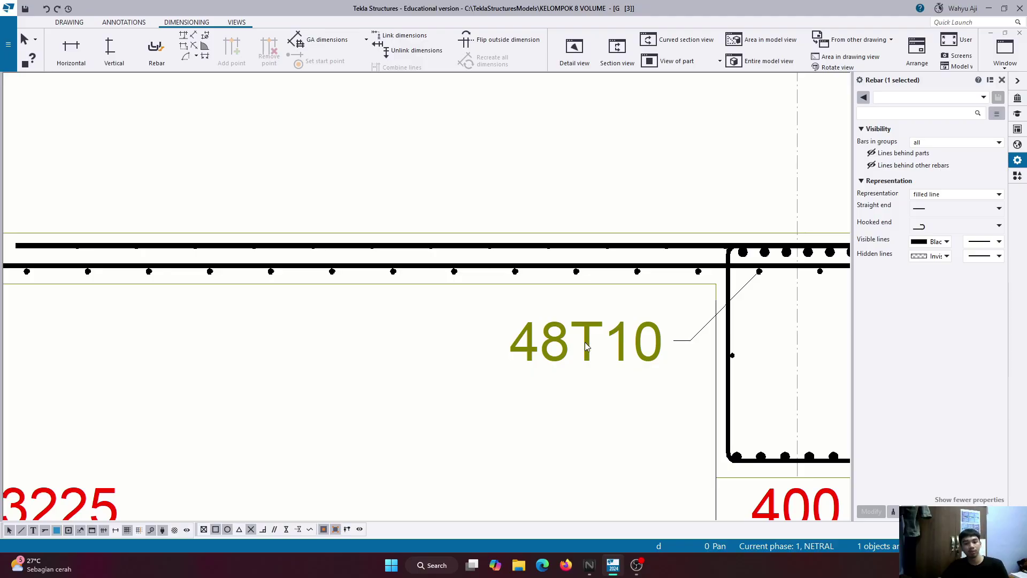
scroll(586, 369, up, 4)
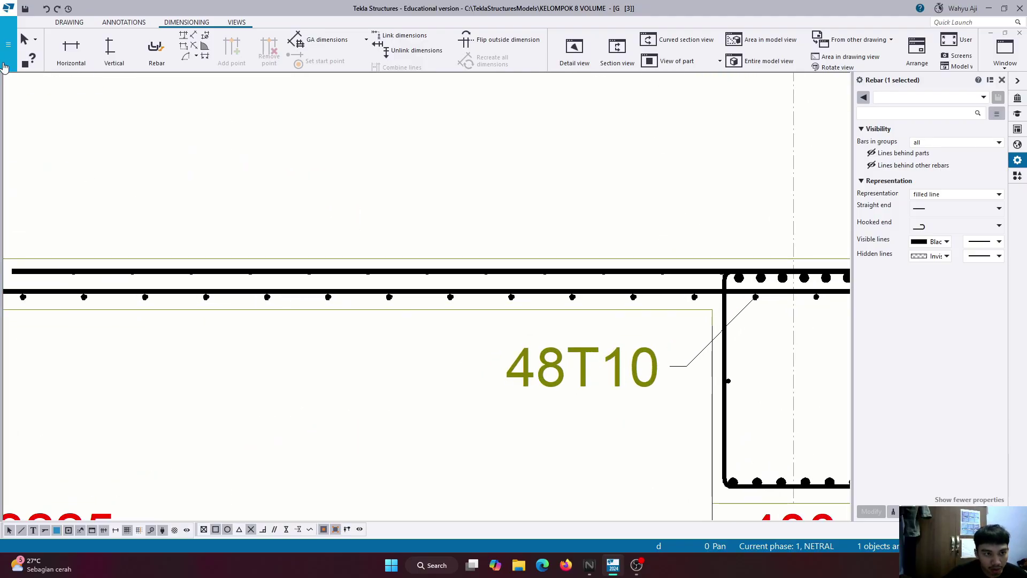
click(8, 44)
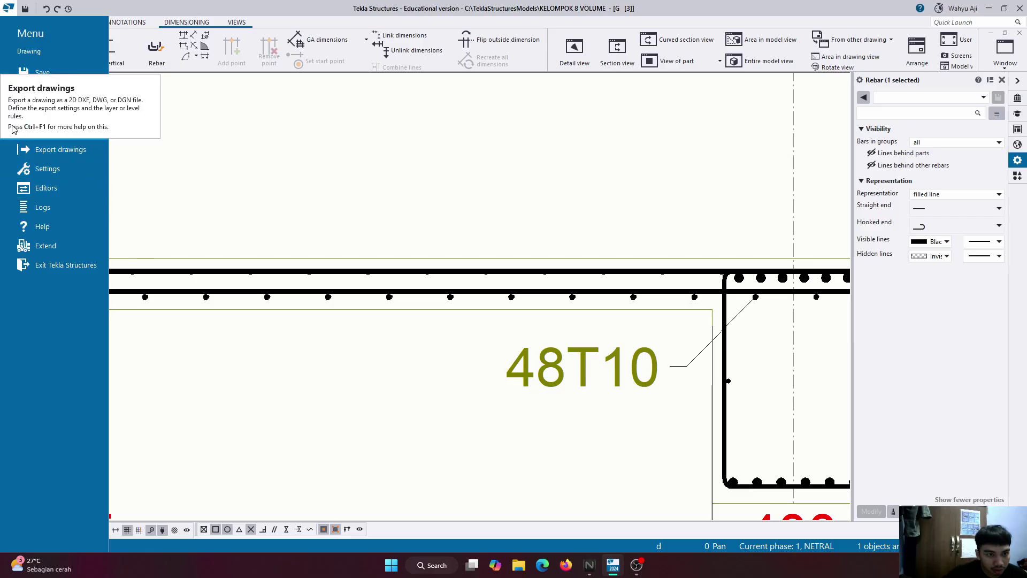
click(219, 172)
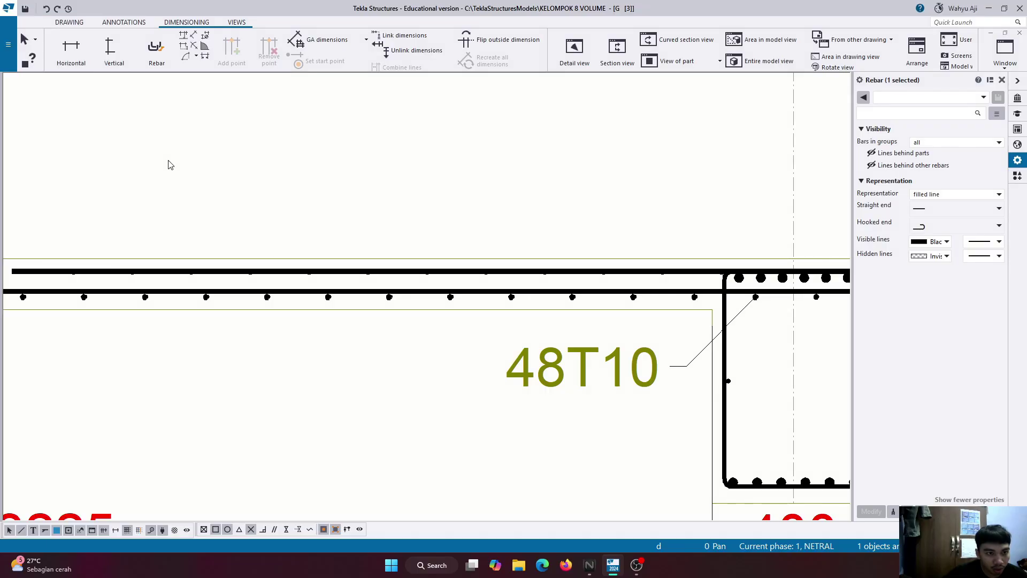
click(591, 367)
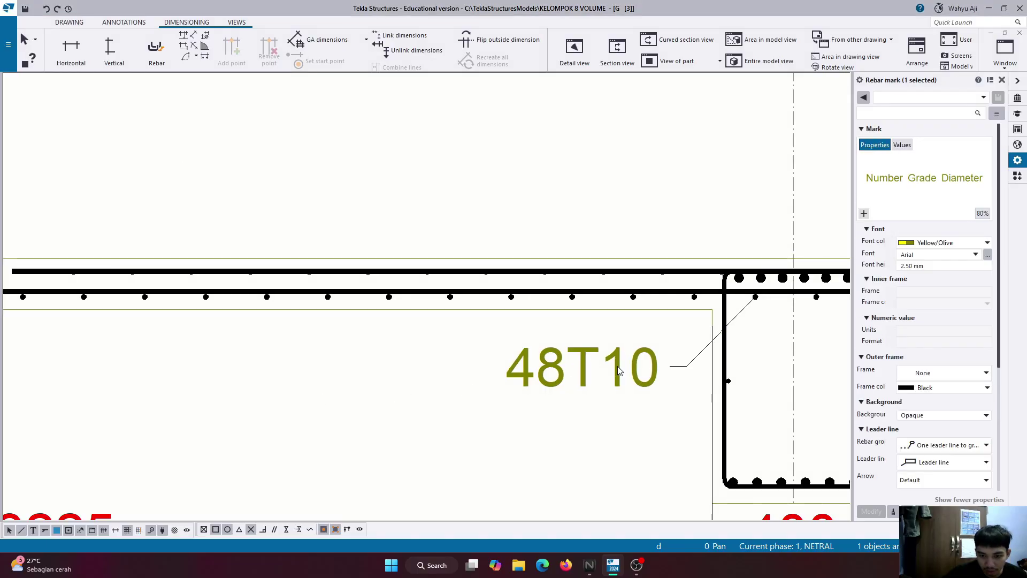
Add a mark using applied mark properties to the upper slab rebar near grid E in section B-B.
scroll(513, 381, down, 5)
scroll(644, 361, up, 1)
scroll(643, 361, up, 3)
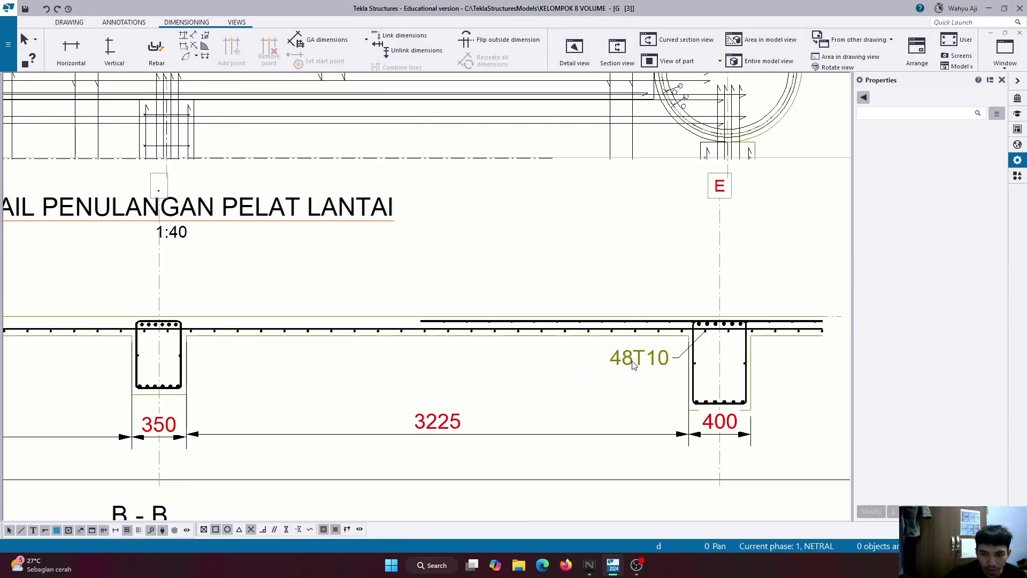
scroll(337, 332, up, 5)
scroll(333, 319, up, 1)
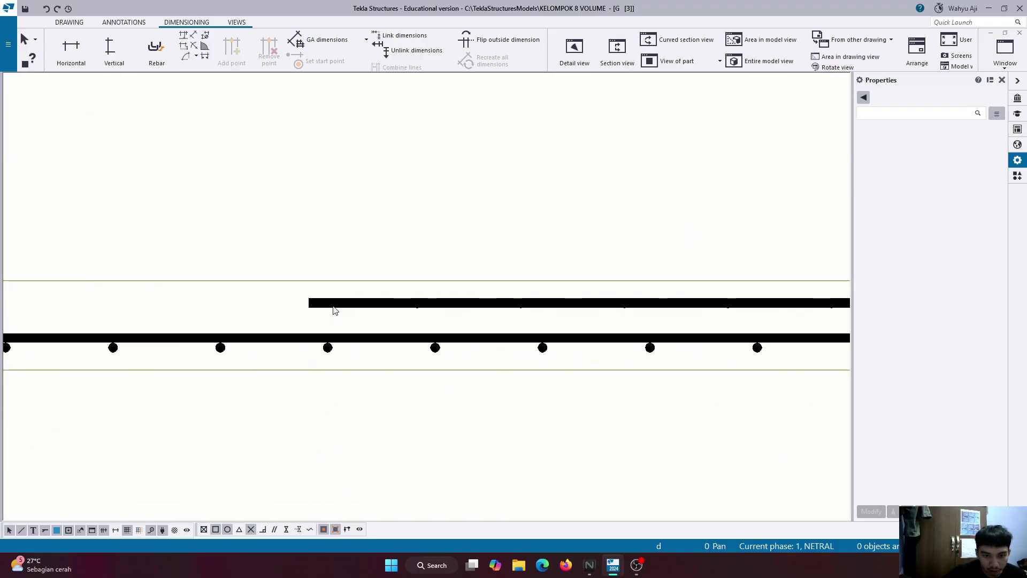
right_click(334, 307)
mouse_move(384, 362)
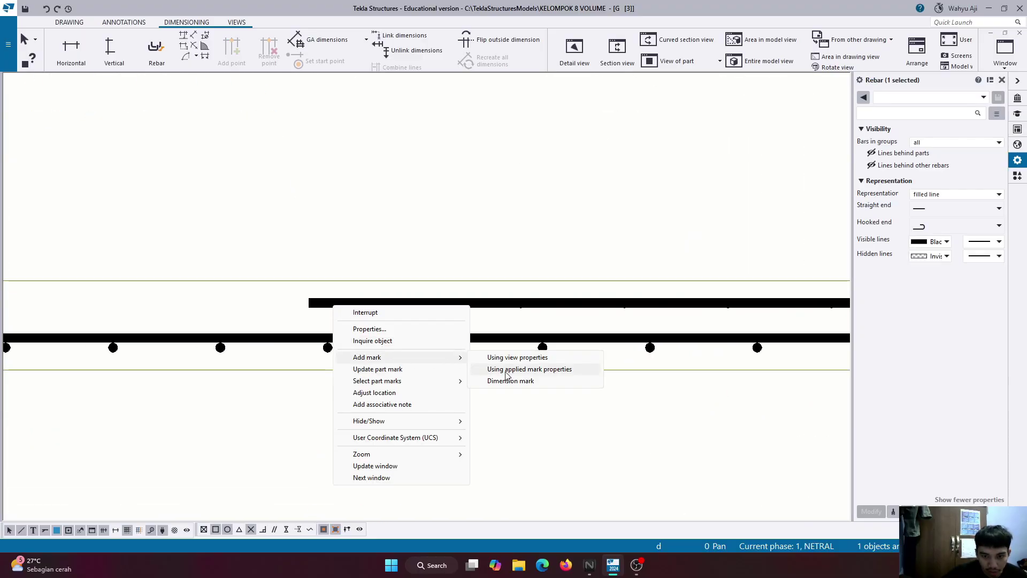
click(490, 371)
scroll(362, 310, down, 4)
scroll(601, 323, down, 3)
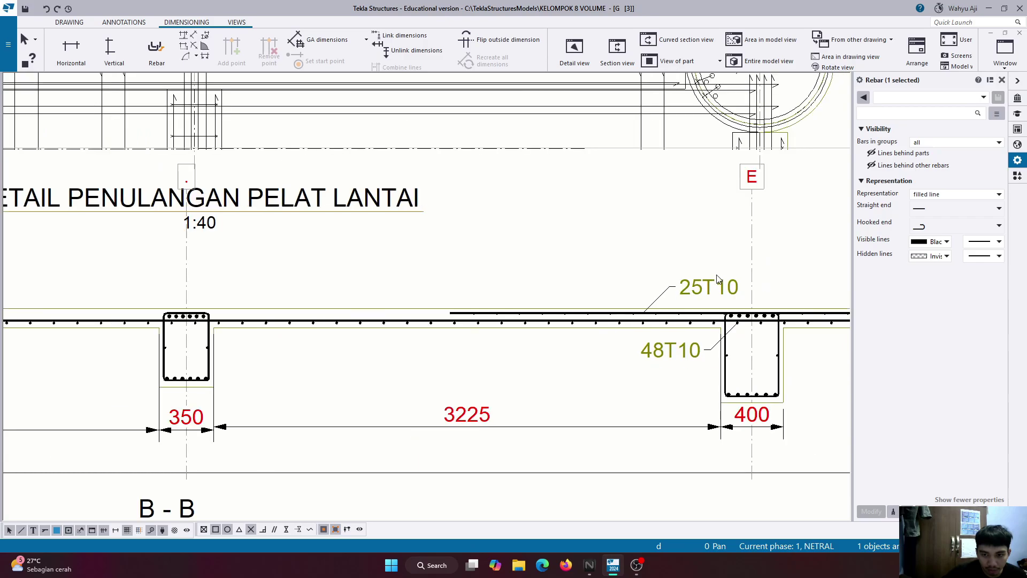
scroll(704, 274, up, 1)
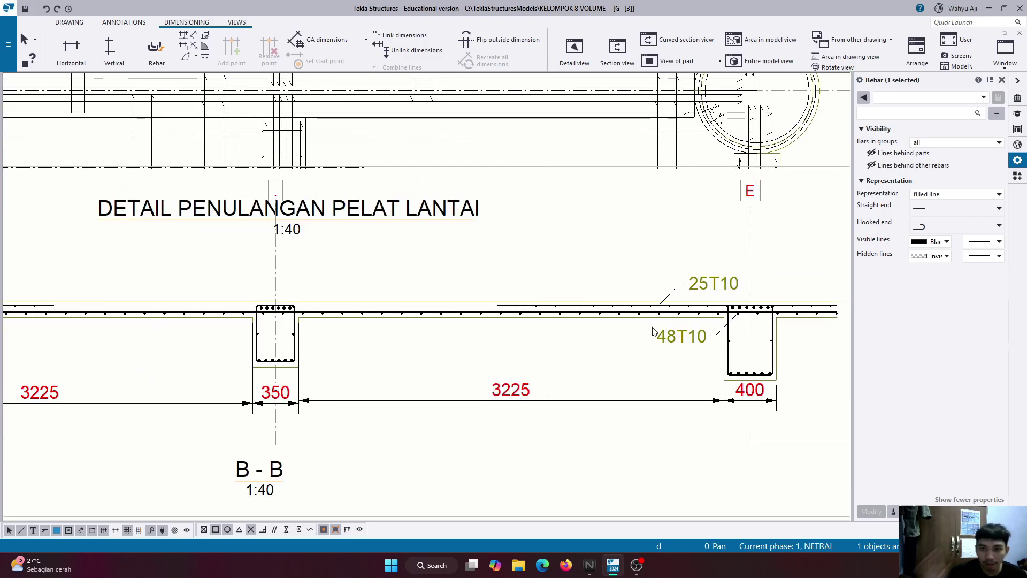
Add a mark using applied mark properties to the lower longitudinal slab rebar in the span next to grid F.
scroll(653, 331, down, 1)
scroll(396, 338, up, 4)
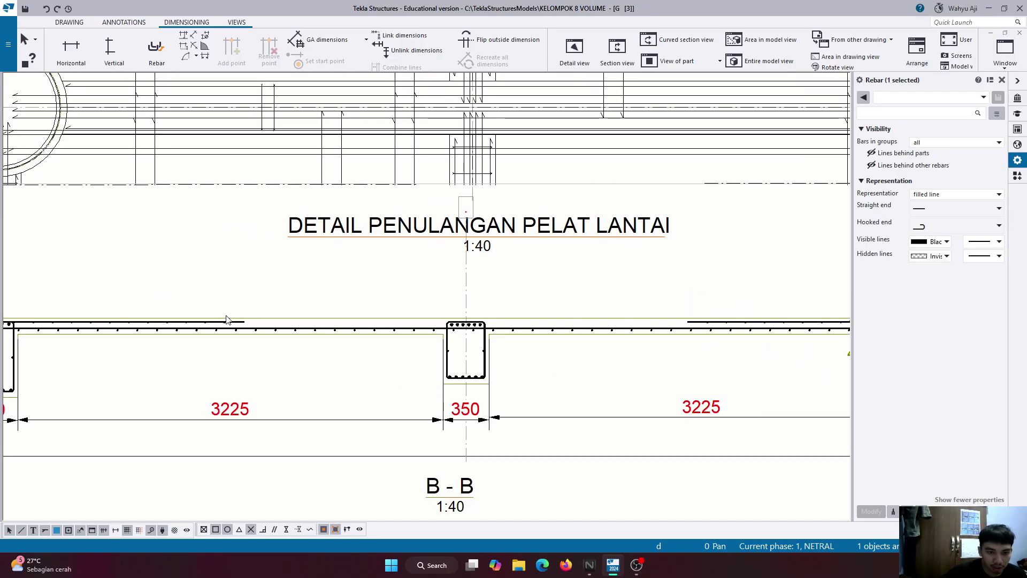
scroll(251, 341, up, 1)
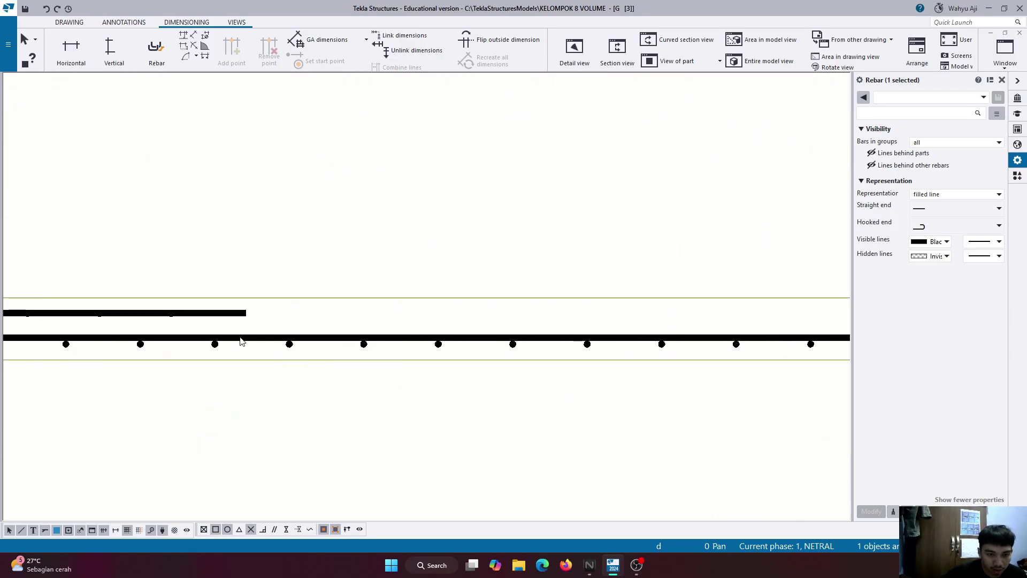
right_click(245, 341)
mouse_move(323, 386)
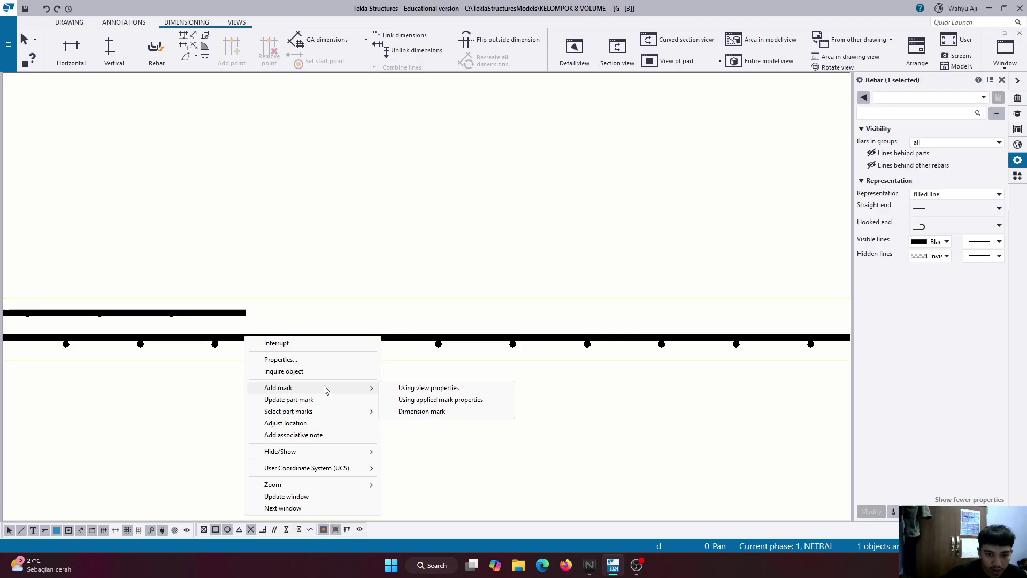
click(428, 400)
scroll(413, 328, down, 1)
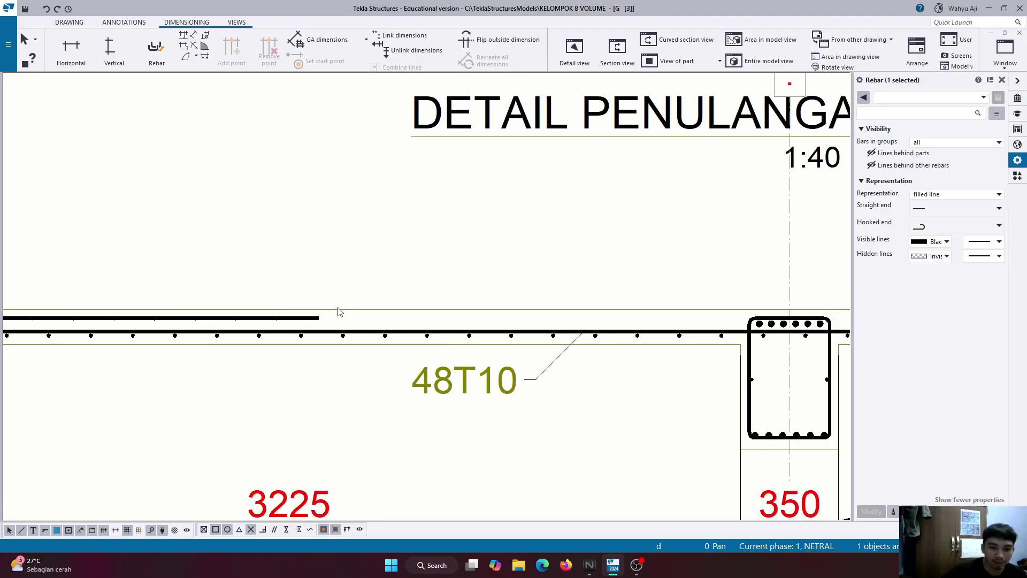
Add a mark using applied mark properties to the upper slab rebar near grid F in section B-B.
right_click(314, 321)
click(362, 381)
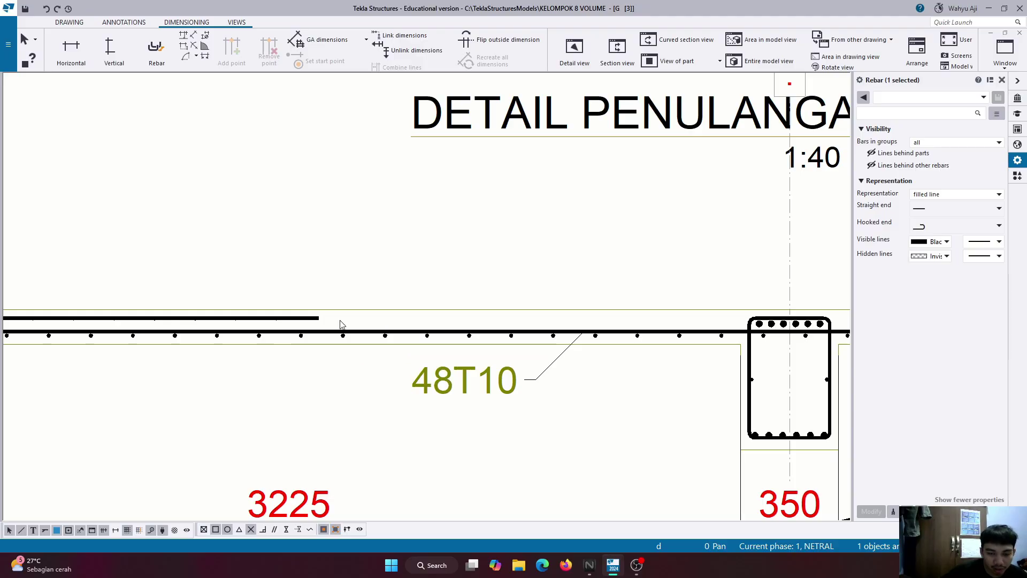
right_click(312, 320)
mouse_move(369, 370)
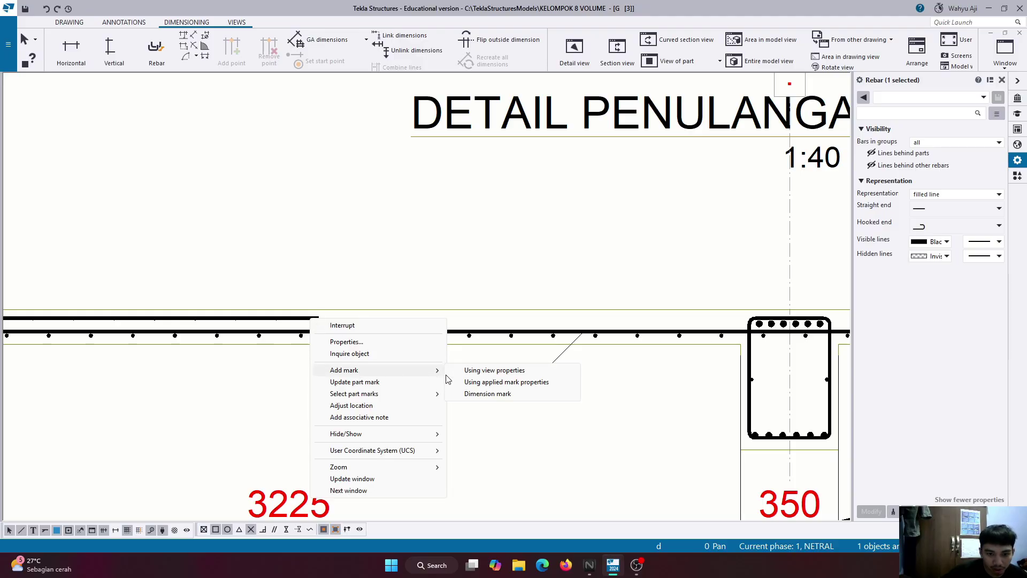
click(489, 382)
scroll(407, 348, down, 2)
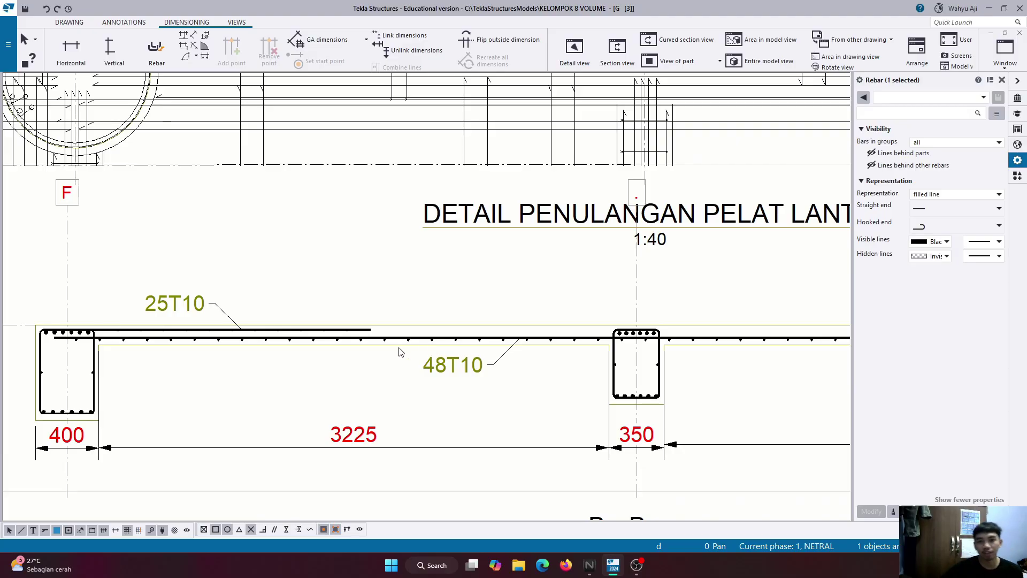
Examine the rebar marks and the bar layout along both spans of section B-B.
scroll(391, 328, down, 4)
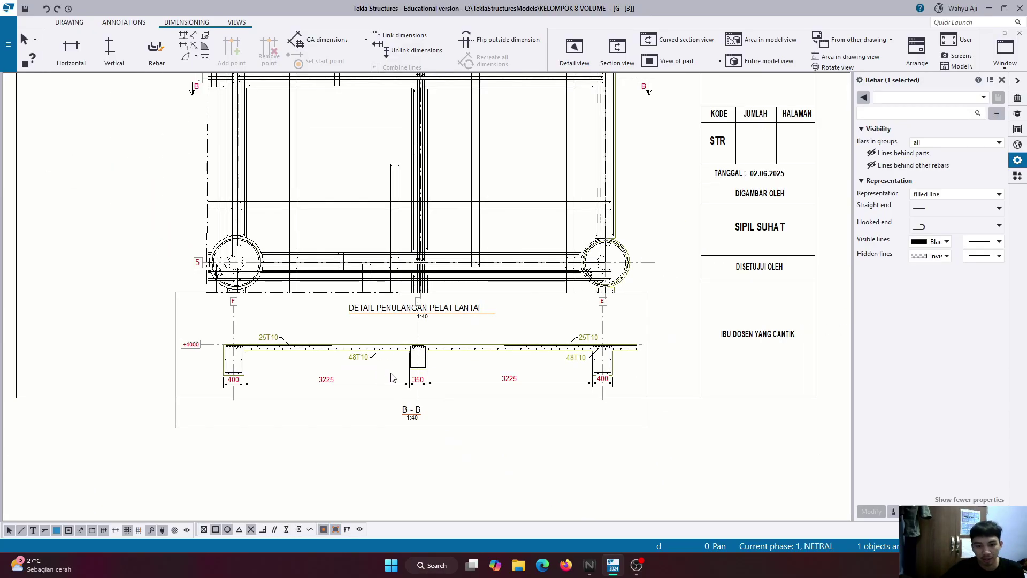
click(460, 413)
scroll(392, 343, up, 6)
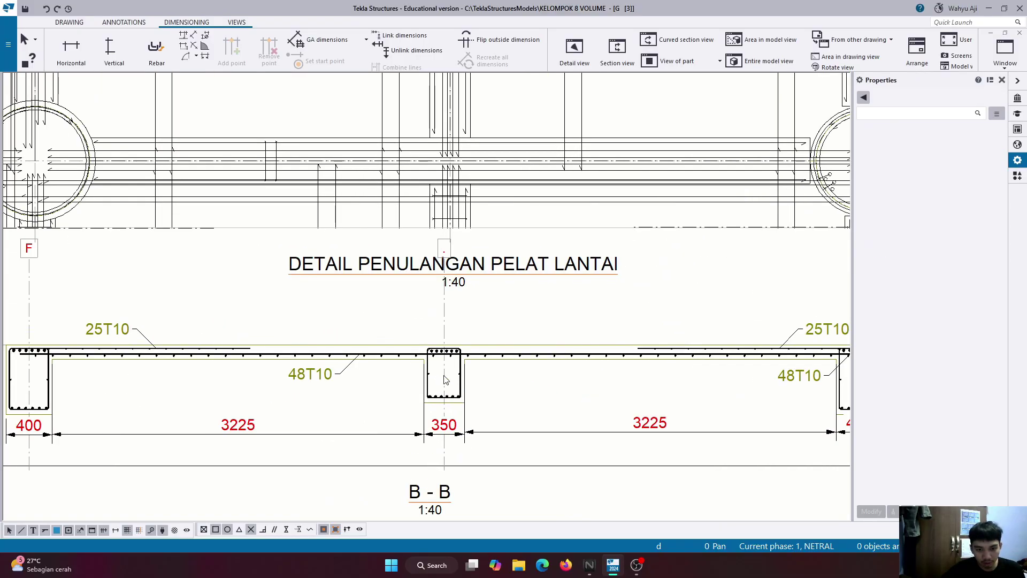
scroll(300, 397, down, 1)
scroll(696, 375, down, 2)
scroll(710, 362, up, 3)
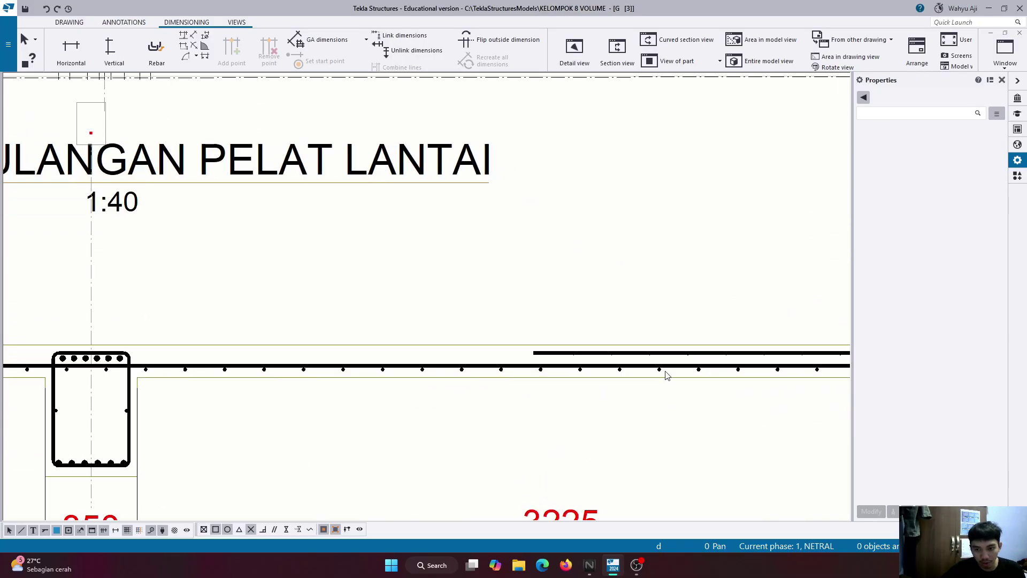
scroll(665, 371, down, 4)
scroll(568, 393, up, 1)
scroll(568, 393, up, 5)
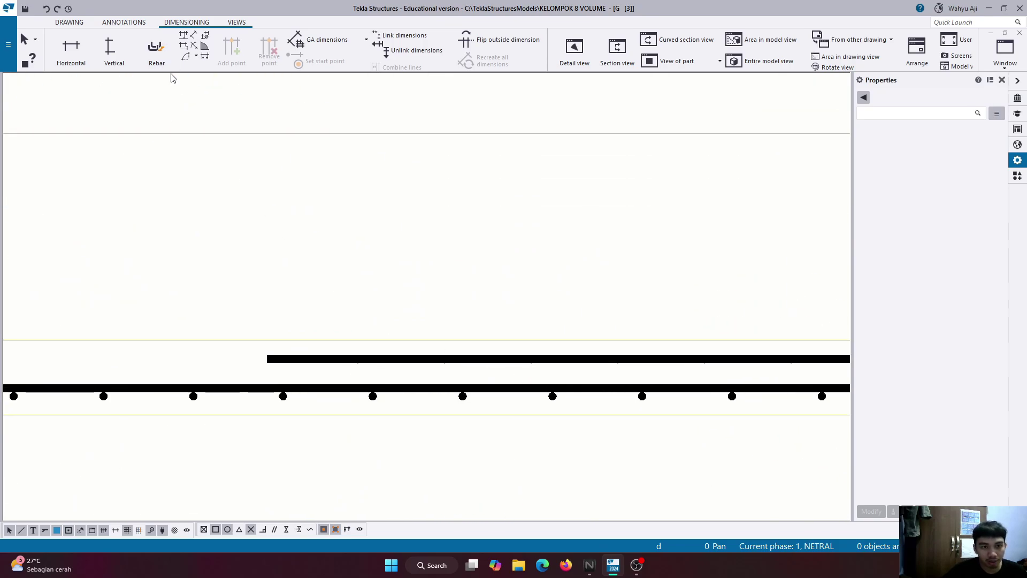
scroll(699, 367, down, 4)
scroll(155, 396, down, 2)
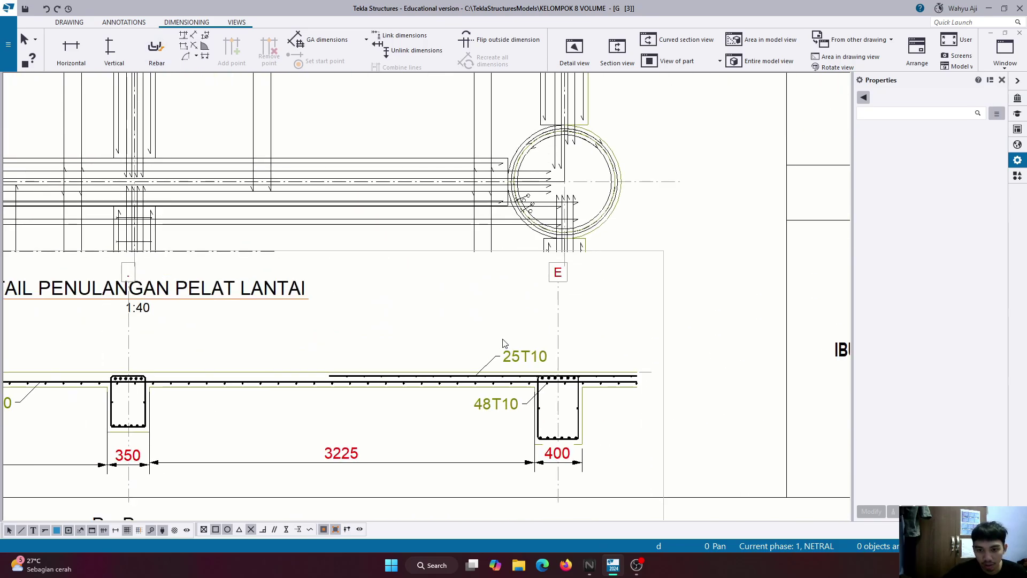
Check the part mark content settings in the section B-B view properties, then close them without changes.
double_click(665, 352)
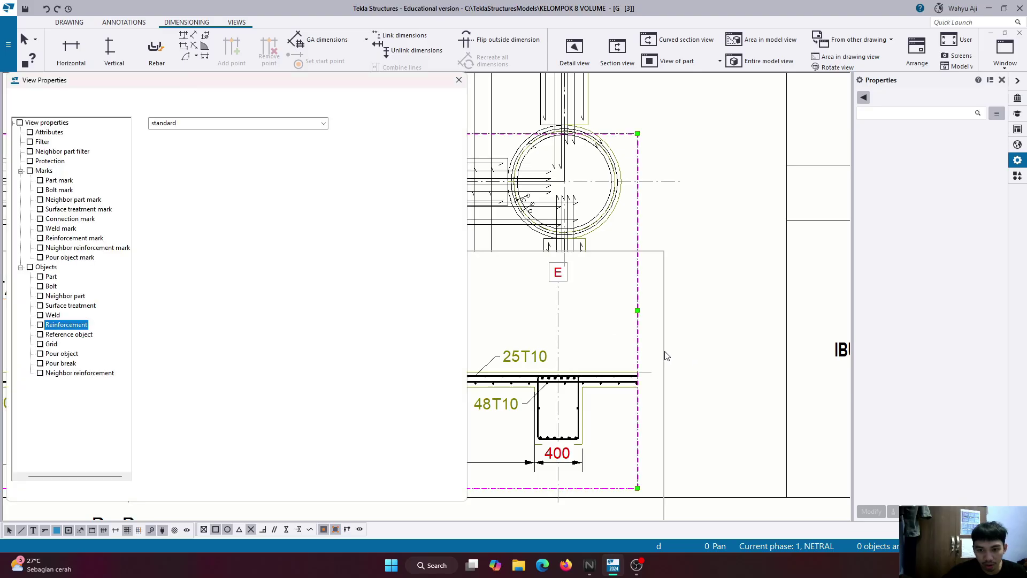
click(63, 180)
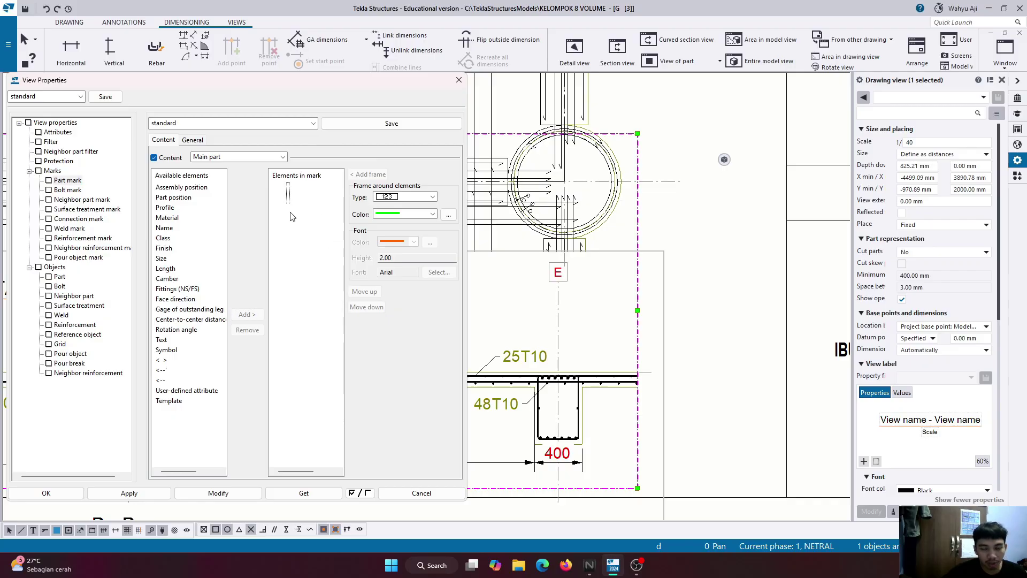
click(480, 108)
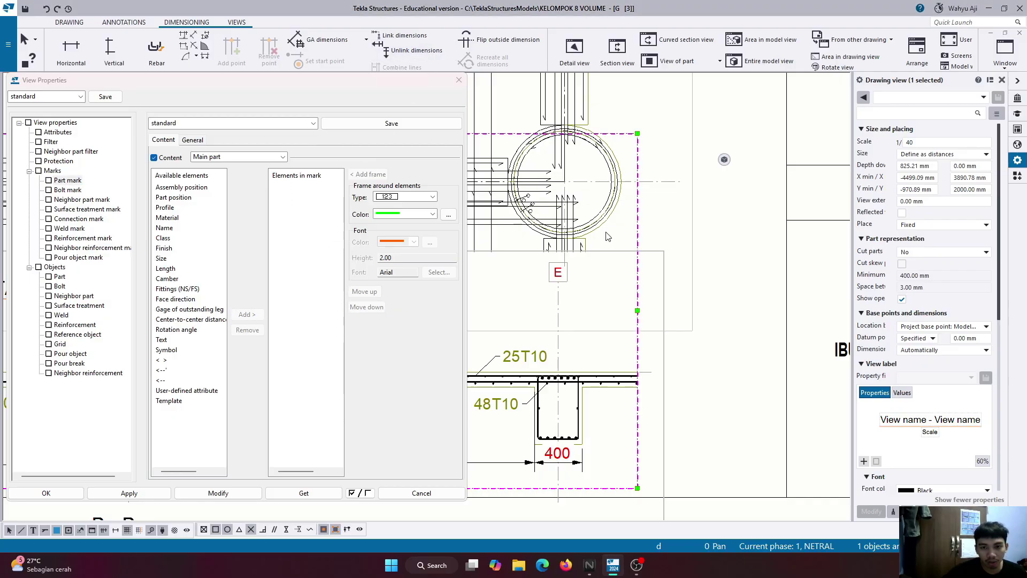
click(459, 81)
Measure the horizontal spacing between two adjacent bars at the upper slab rebar near grid F, without placing a dimension.
scroll(713, 376, down, 3)
scroll(284, 280, up, 5)
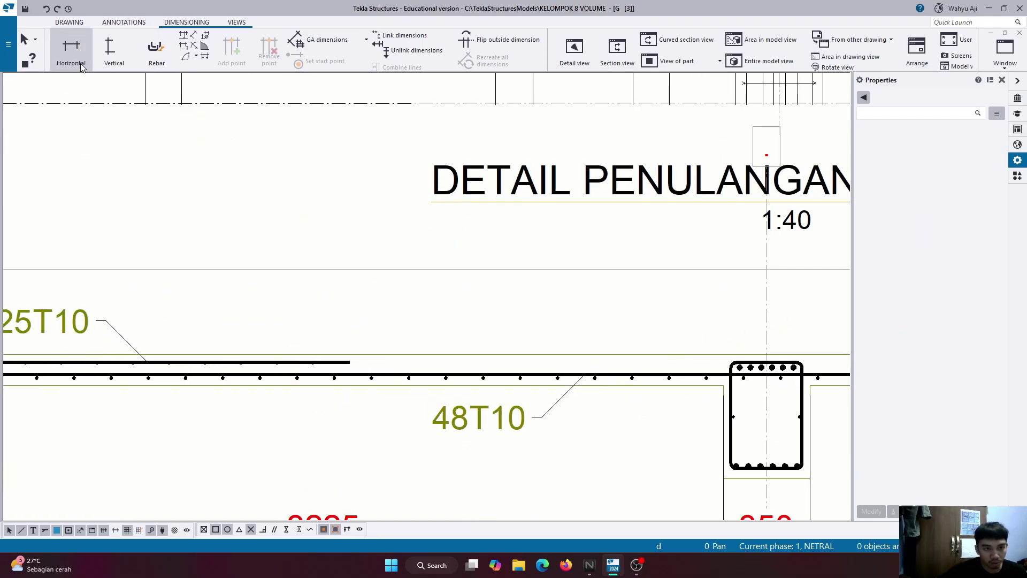
click(71, 49)
scroll(246, 364, up, 2)
click(235, 365)
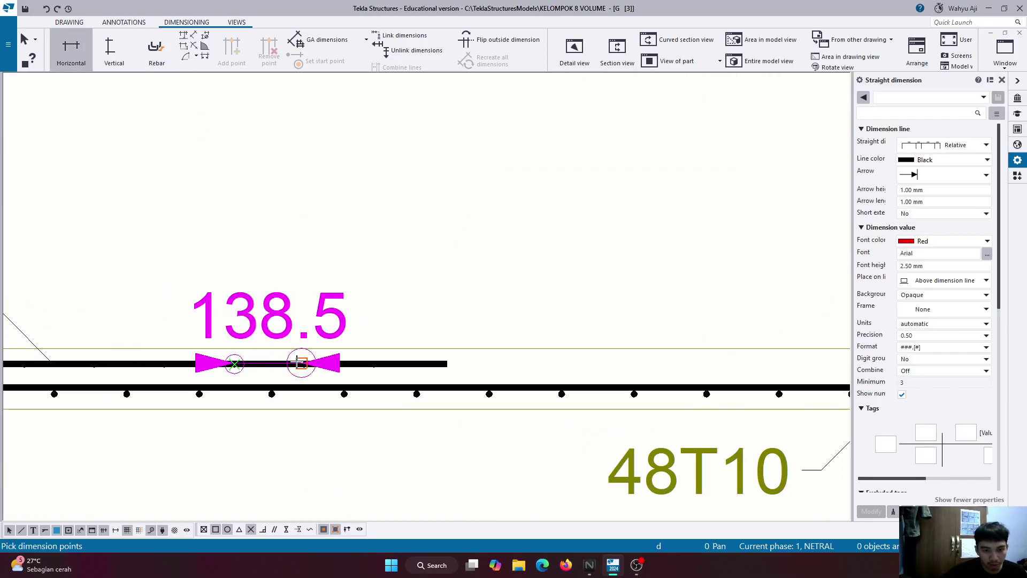
click(305, 364)
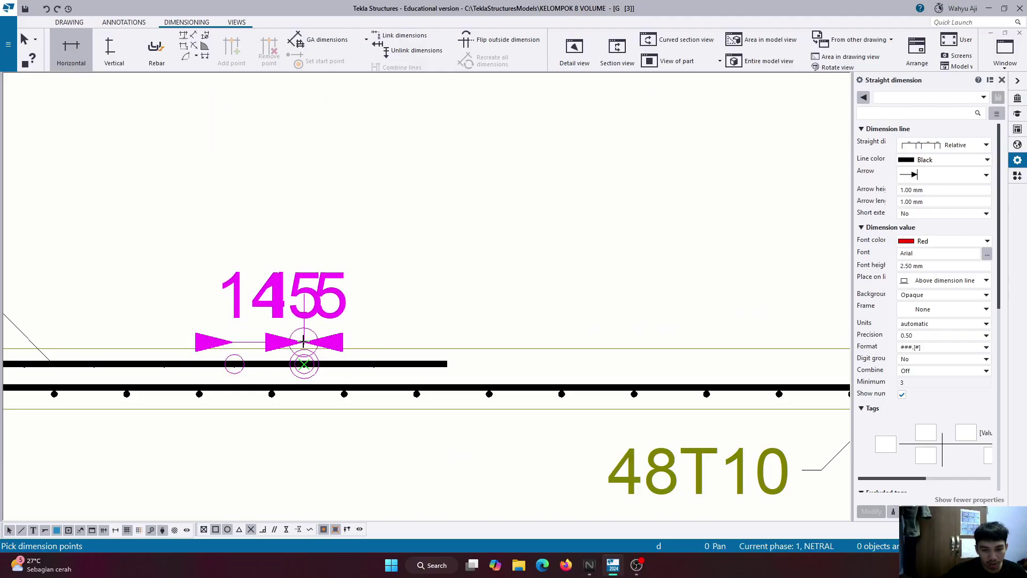
key(Escape)
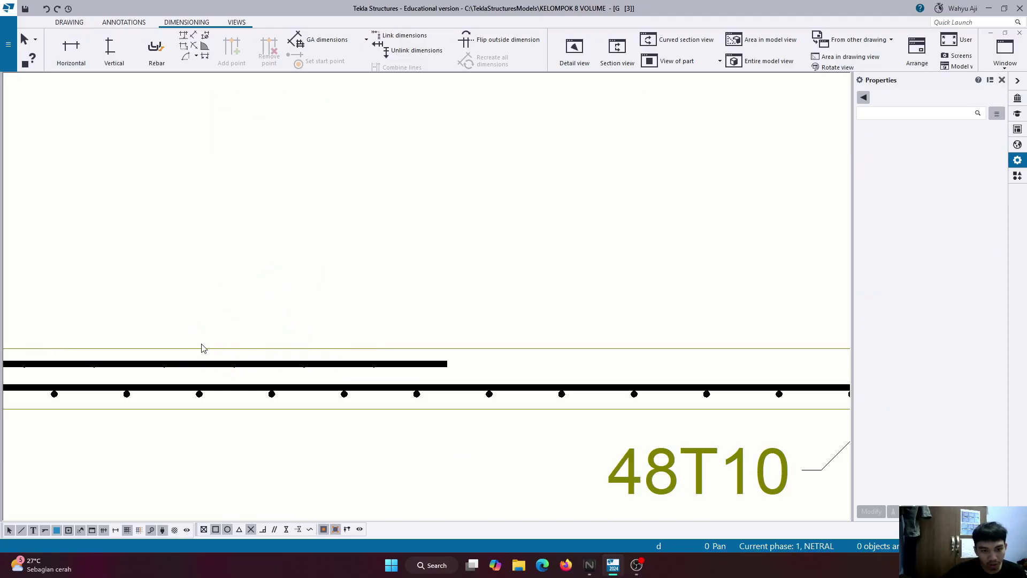
scroll(203, 348, down, 5)
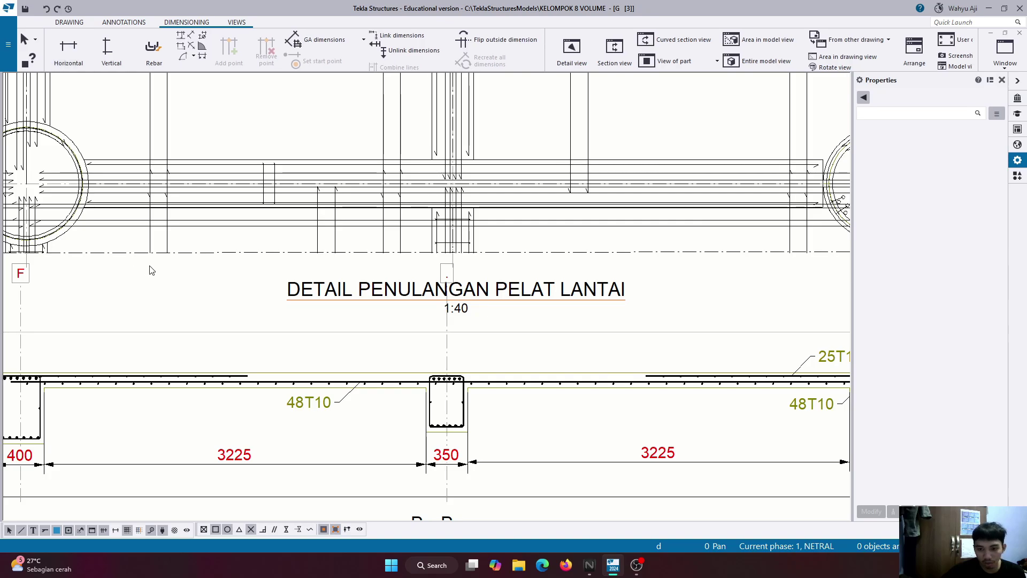
scroll(151, 271, down, 2)
scroll(576, 356, up, 6)
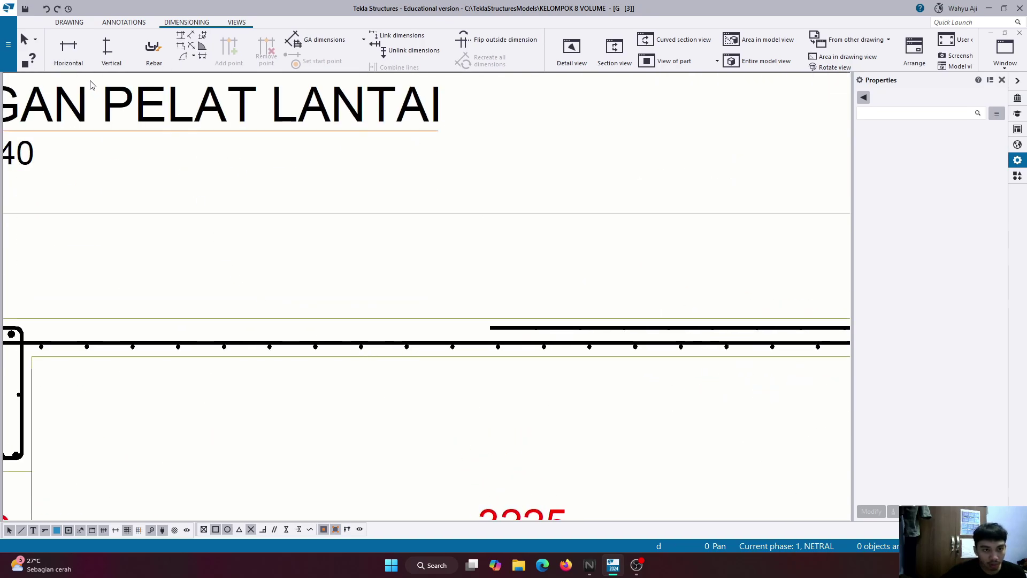
click(68, 50)
scroll(289, 348, up, 2)
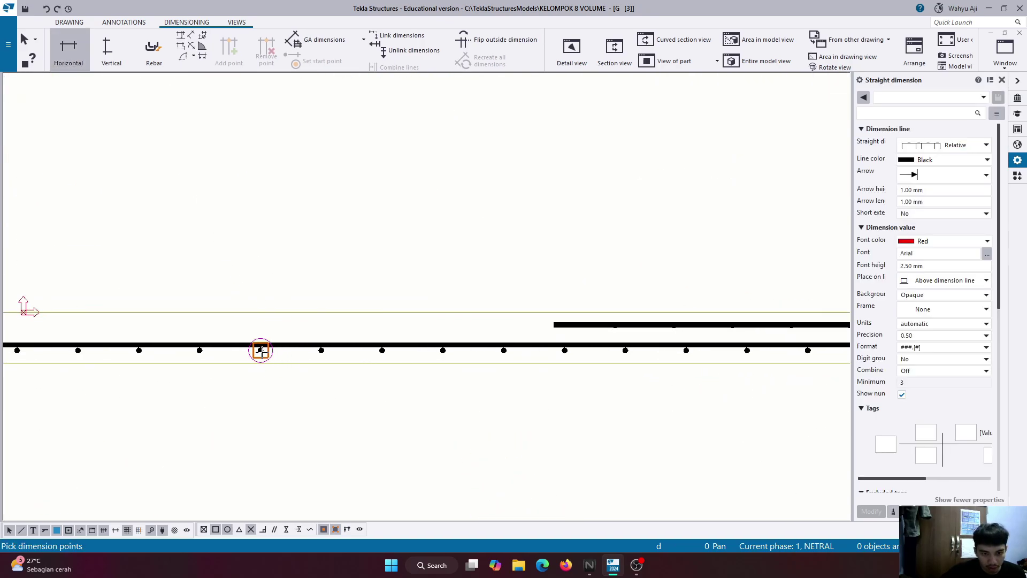
click(261, 351)
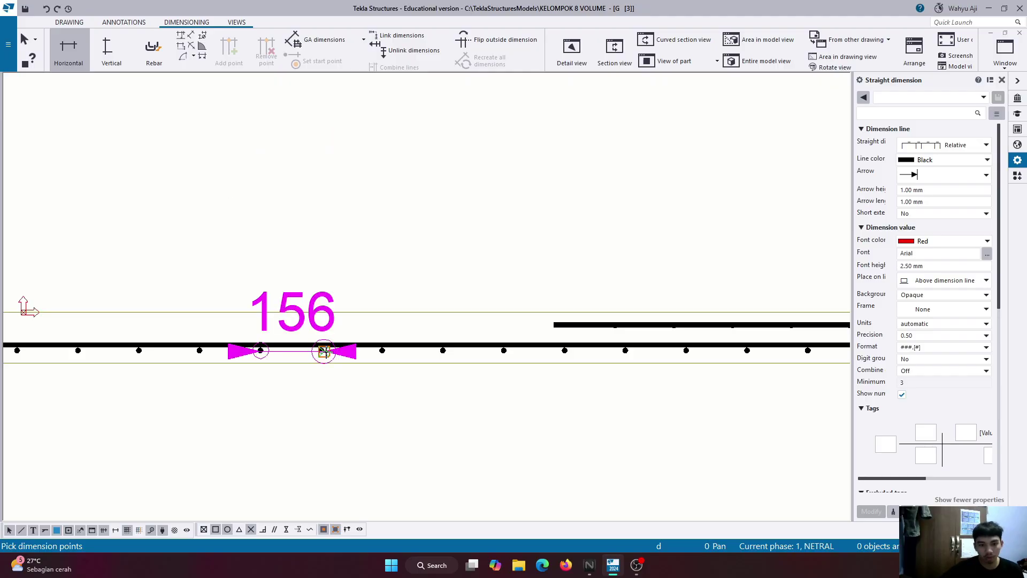
click(325, 351)
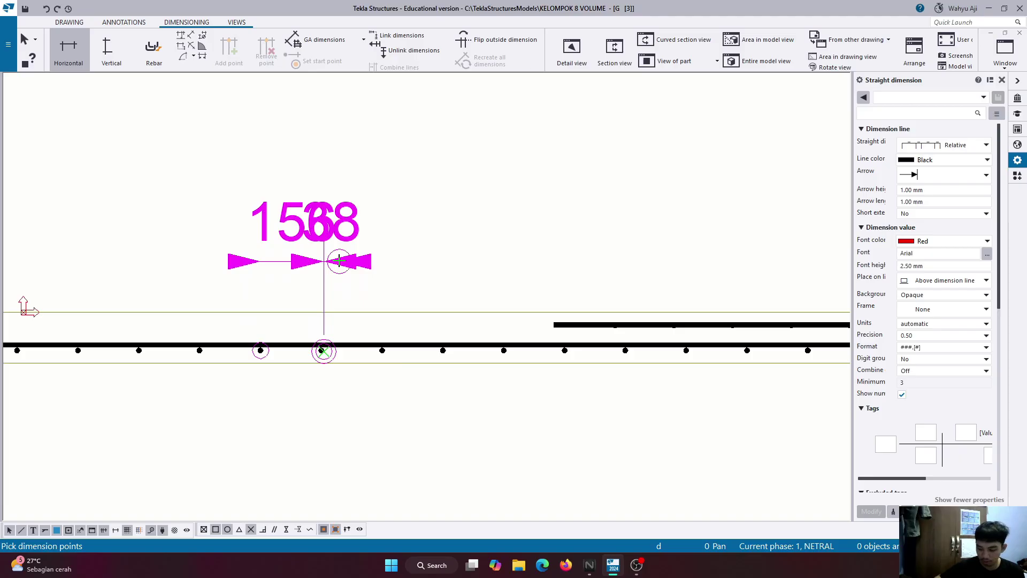
click(339, 261)
key(ctrl+z)
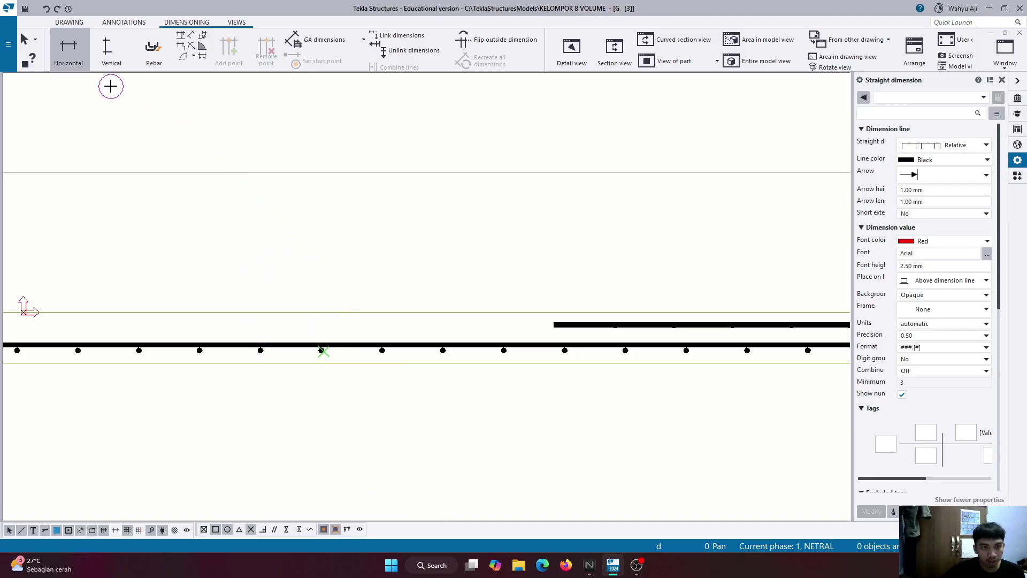
Place a horizontal dimension between two adjacent lower slab bars in section B-B, in the span between the middle beam and grid E.
scroll(321, 388, up, 2)
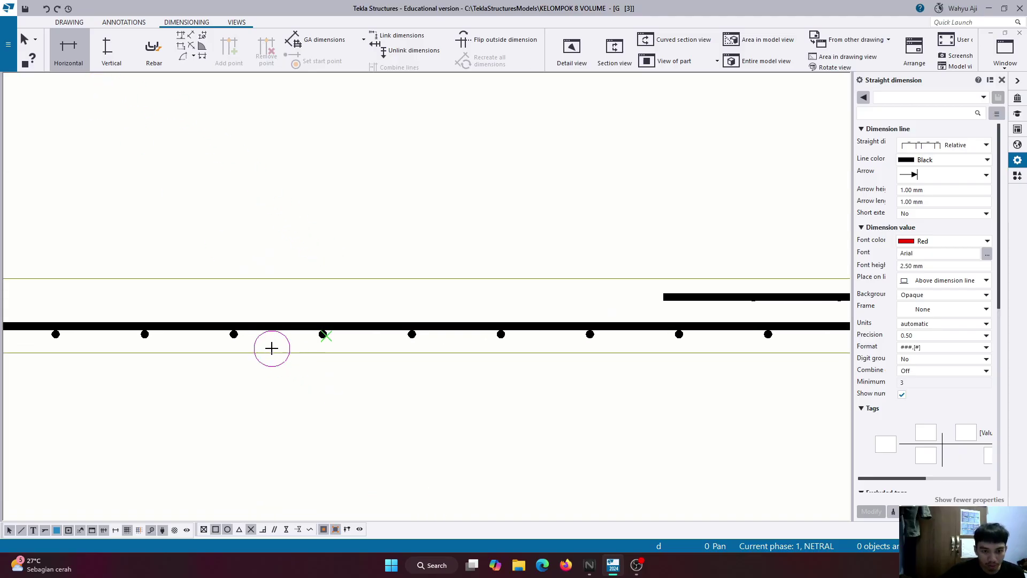
click(234, 334)
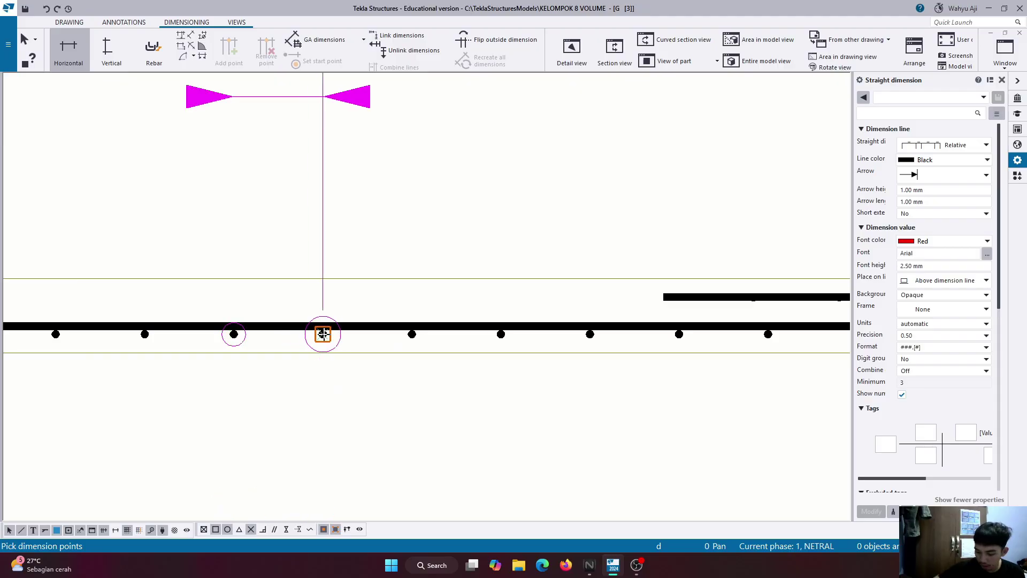
click(323, 334)
scroll(322, 375, down, 5)
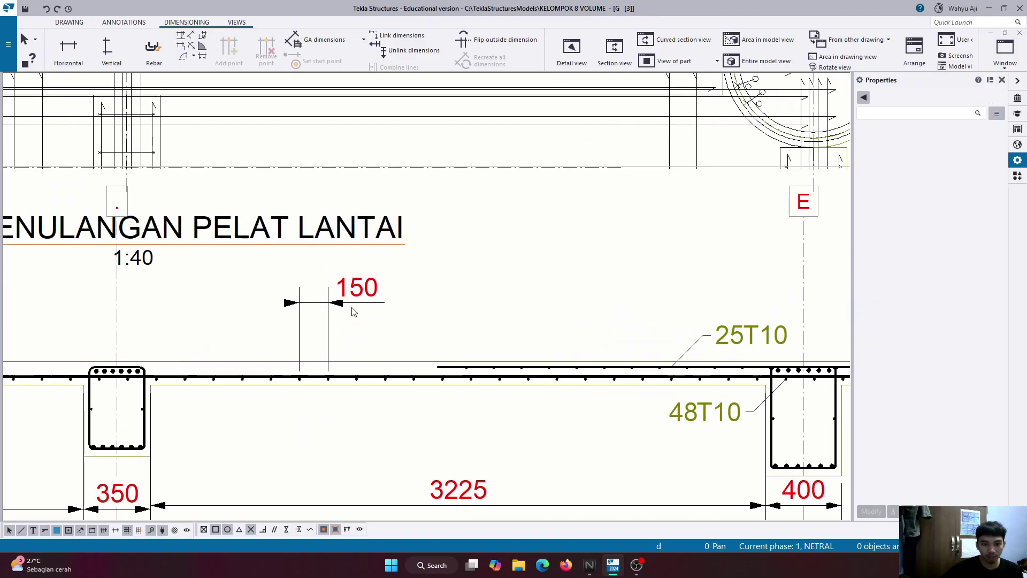
Move the bar spacing dimension down so its line sits just above the slab in section B-B.
click(352, 310)
scroll(348, 322, up, 2)
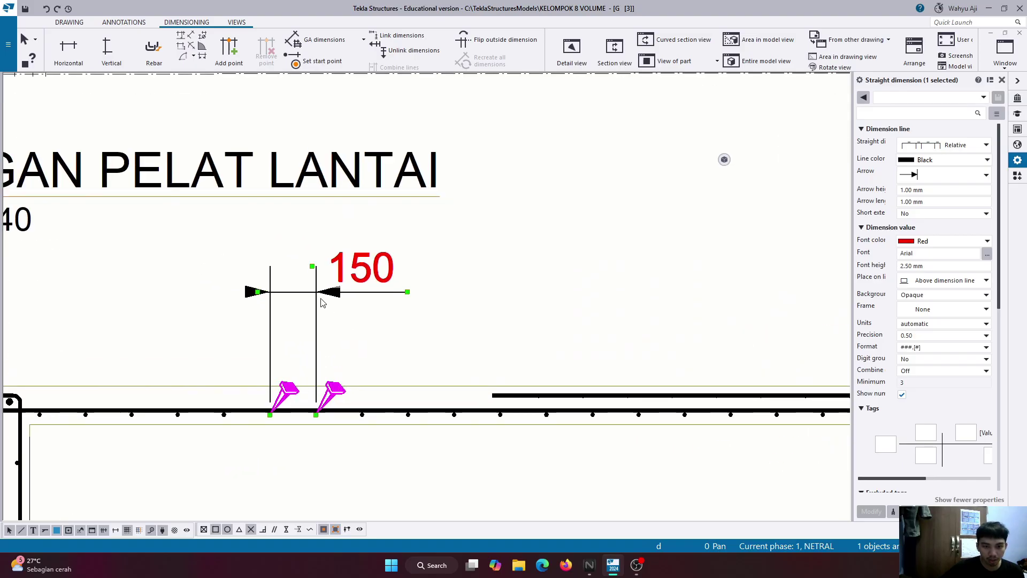
drag(304, 302, 303, 396)
scroll(369, 332, down, 4)
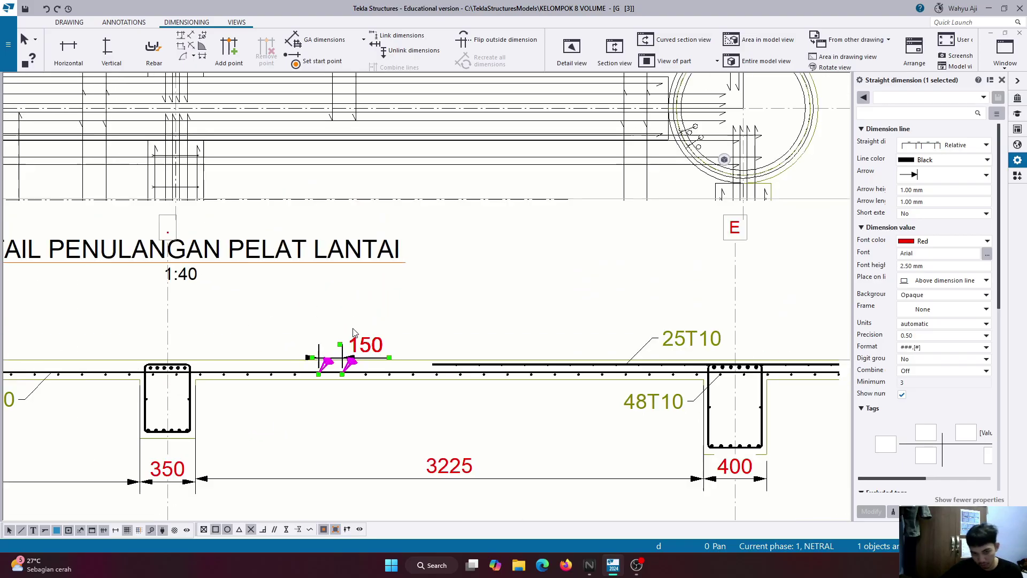
key(Escape)
scroll(446, 428, down, 4)
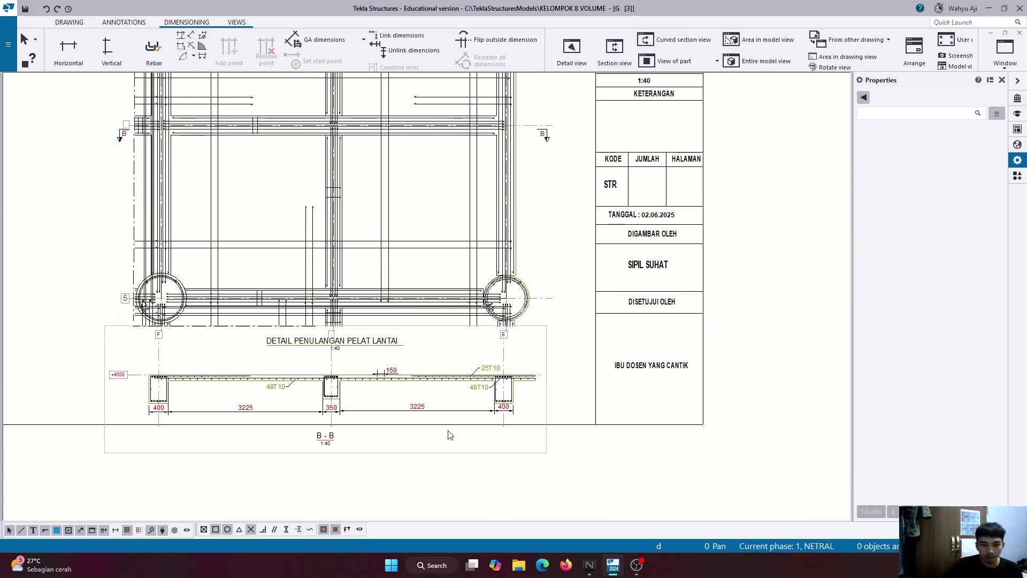
Set the scale of the DETAIL PENULANGAN PELAT LANTAI plan view to 1/45.
scroll(446, 428, down, 1)
scroll(412, 386, down, 2)
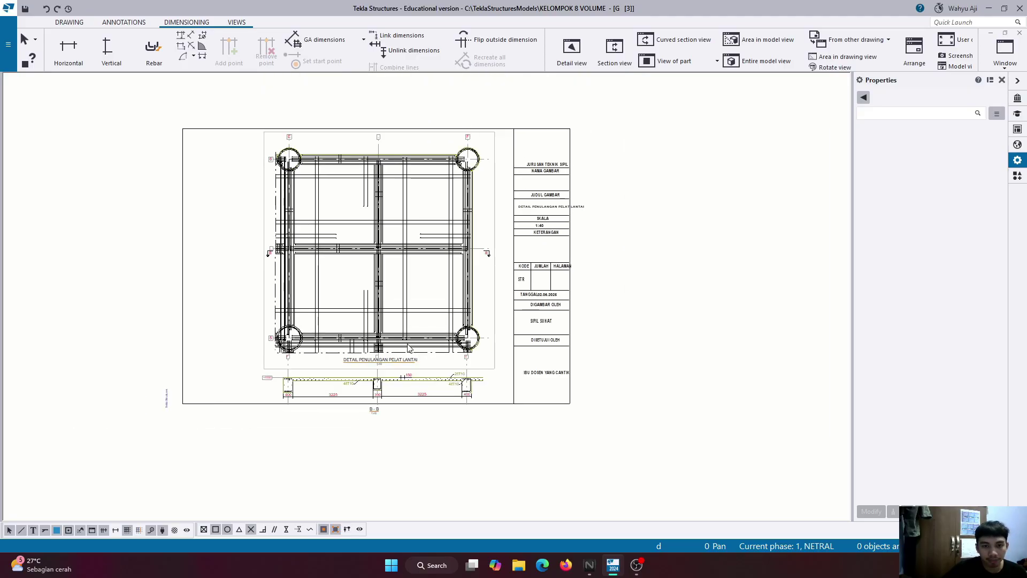
scroll(412, 385, up, 3)
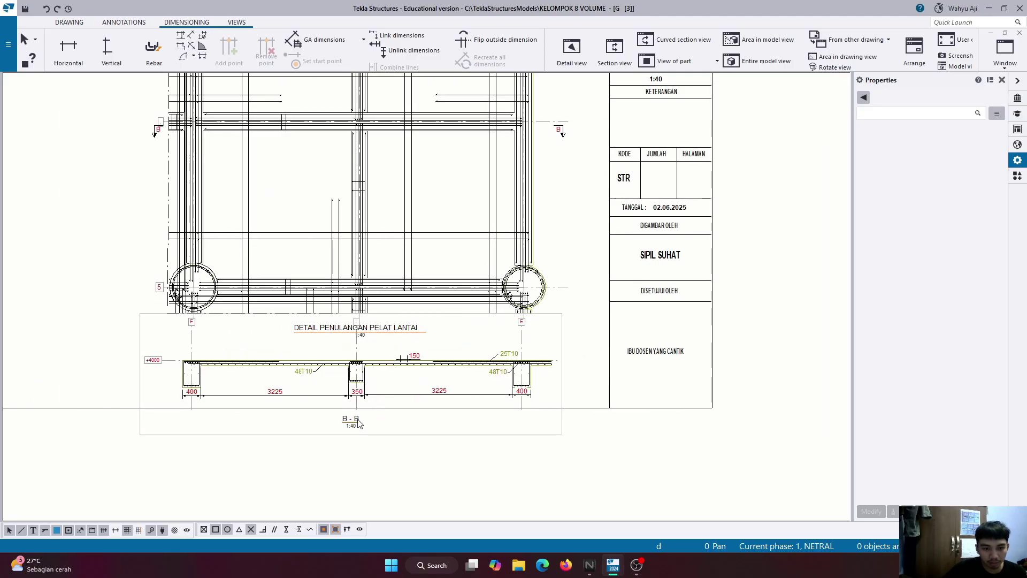
scroll(359, 424, down, 1)
click(529, 317)
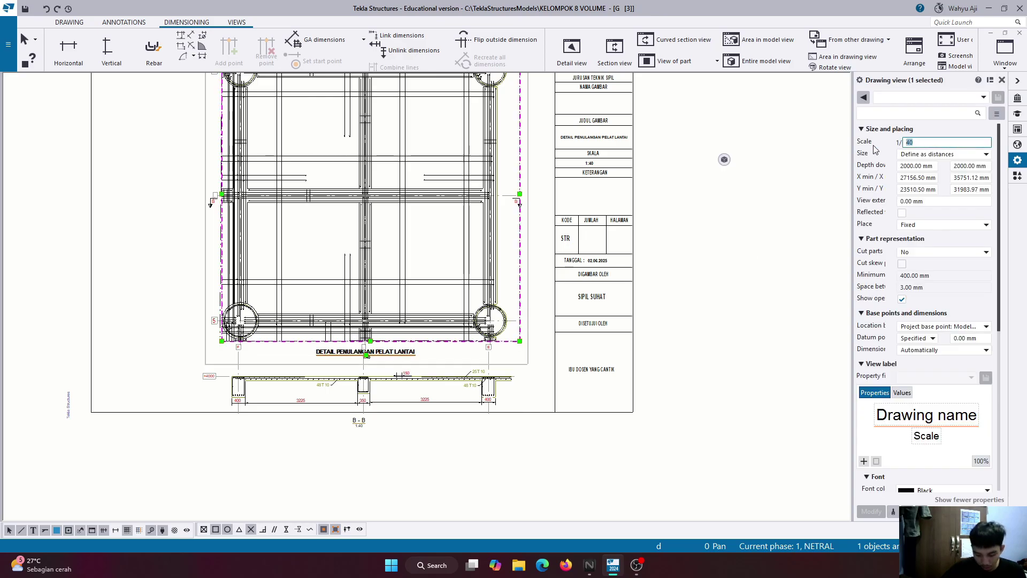
text(2)
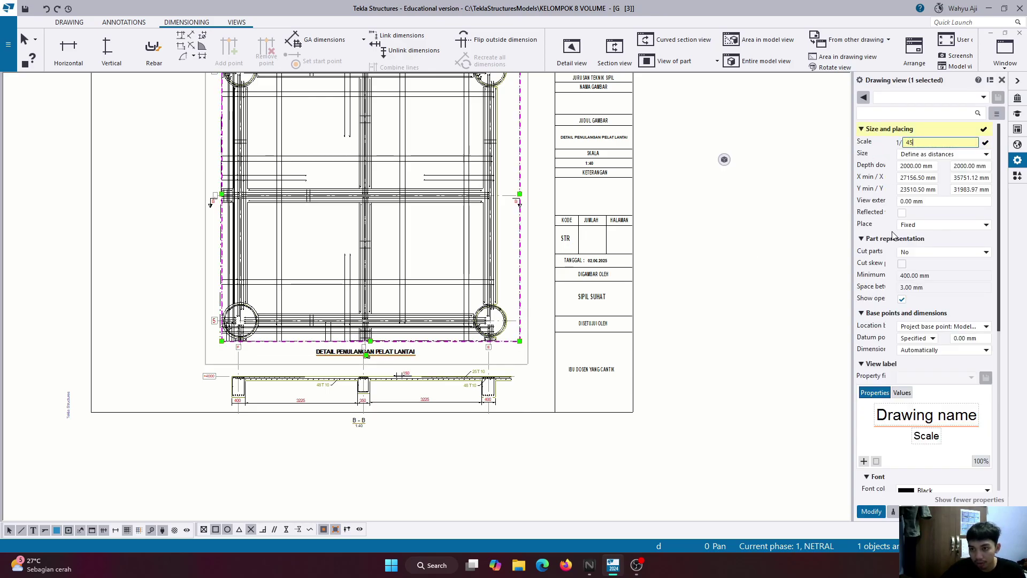
text(5)
click(871, 511)
click(540, 417)
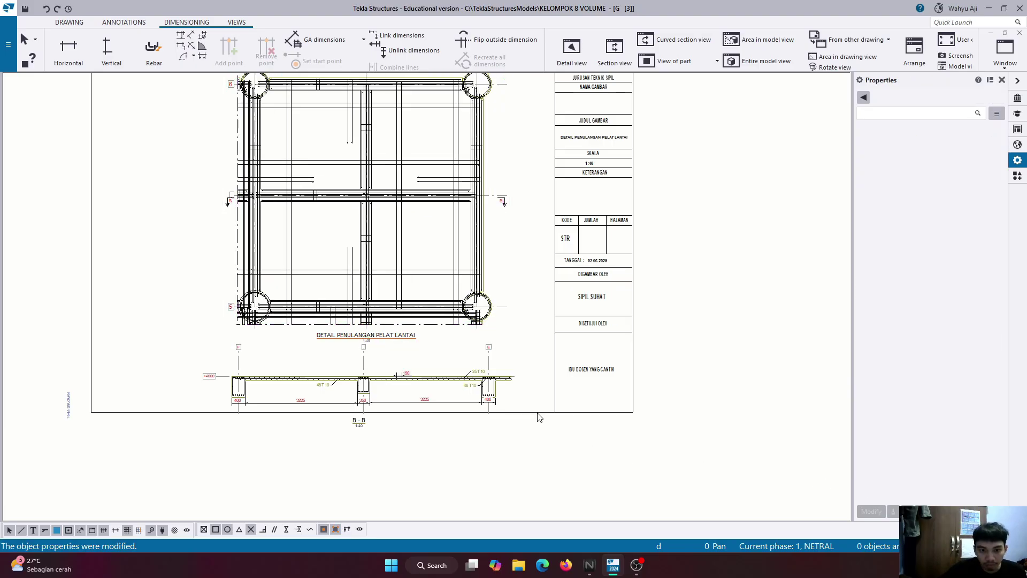
Move the section B-B view up so that its title lies inside the sheet border.
scroll(539, 418, down, 1)
scroll(513, 396, up, 2)
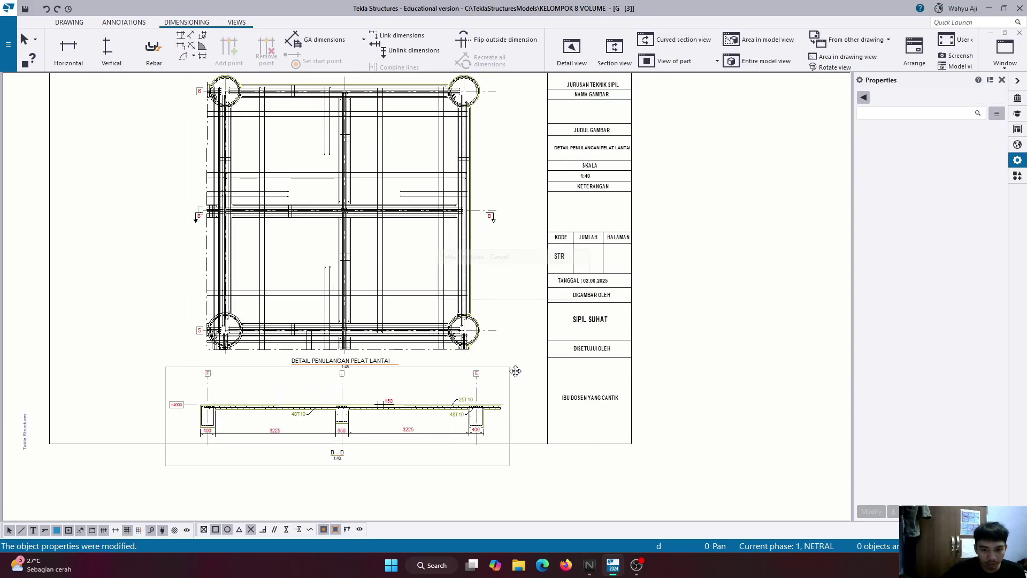
click(516, 371)
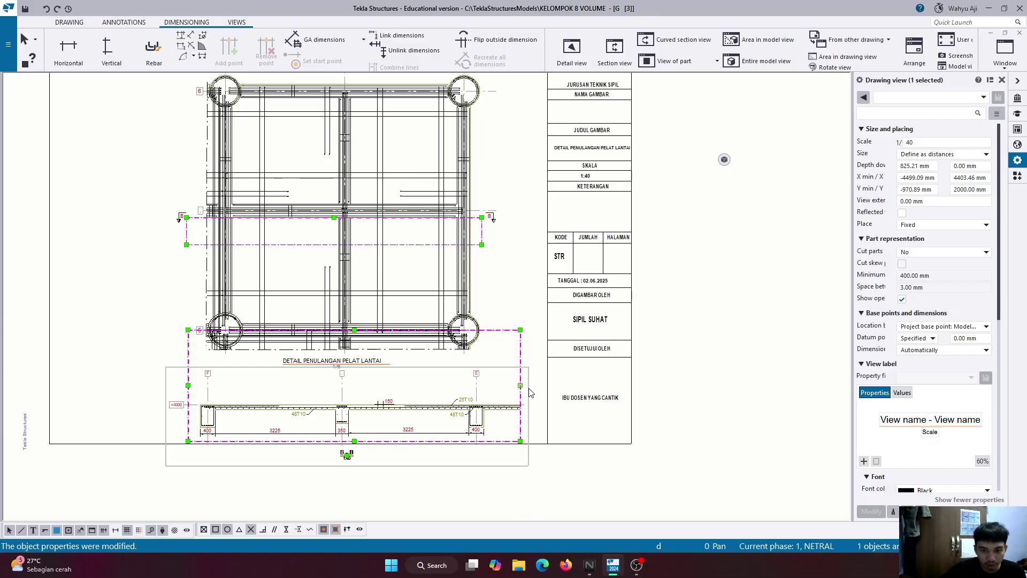
drag(530, 392, 533, 369)
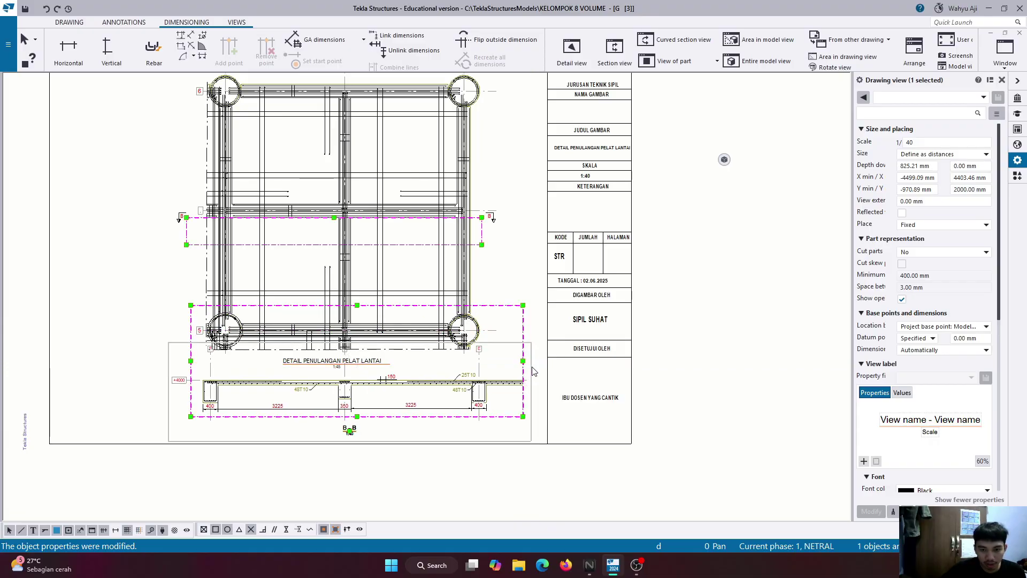
Set the scale of the section B-B view to 1/45.
double_click(533, 370)
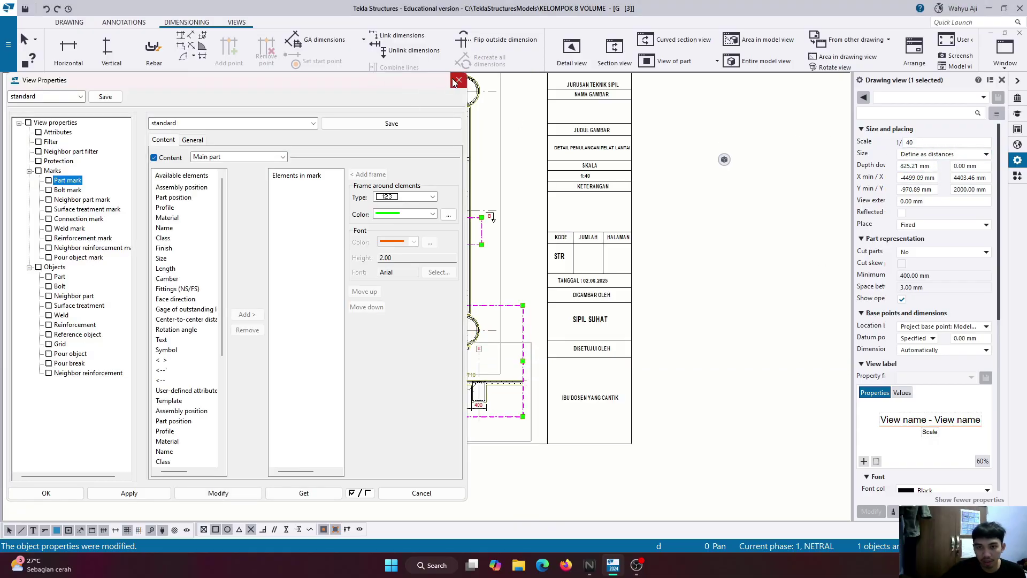
click(459, 81)
click(910, 142)
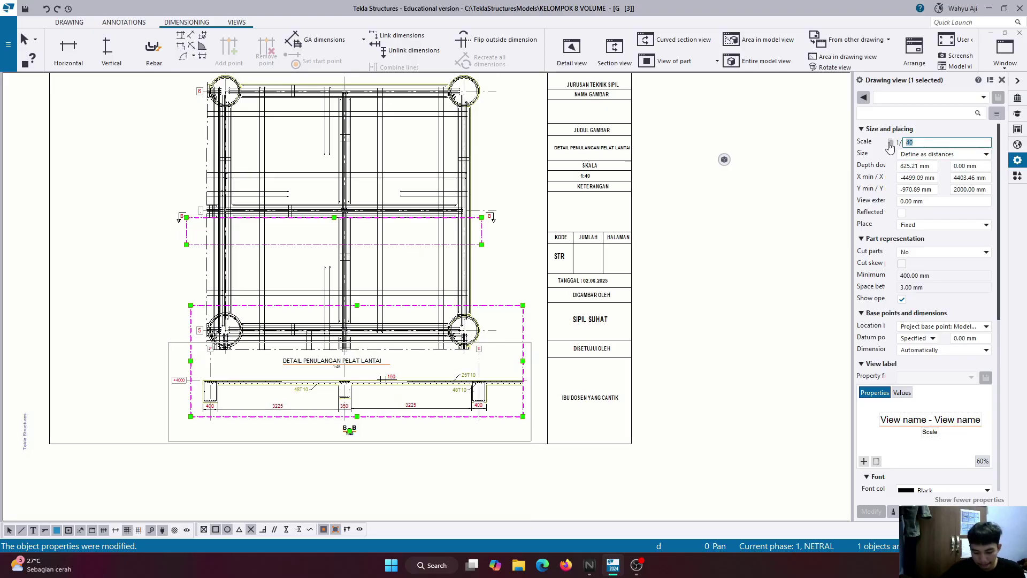
text(45)
click(871, 511)
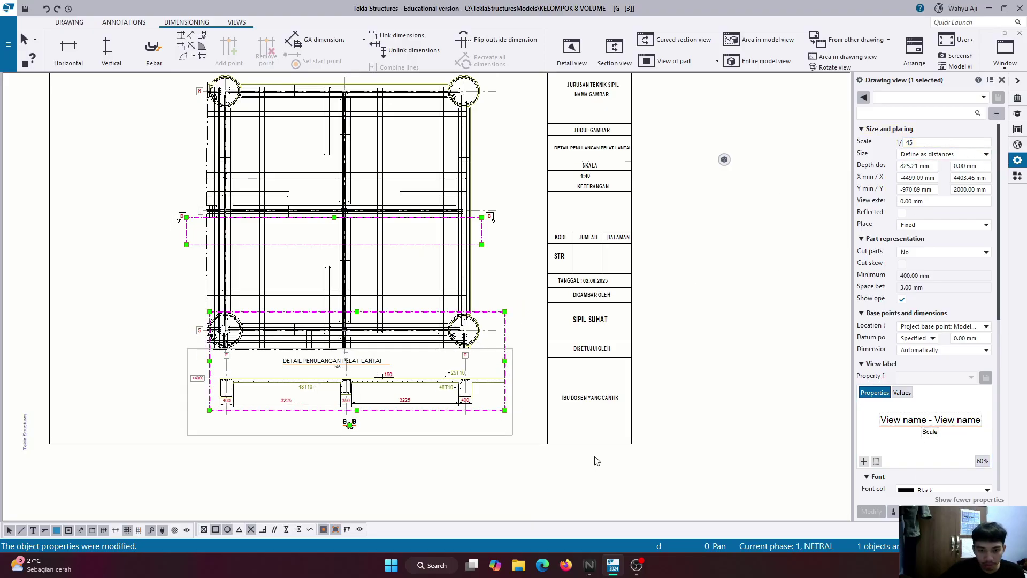
click(715, 405)
Move the section B-B view slightly down, keeping it between the plan view title and the sheet's lower border.
scroll(606, 374, up, 2)
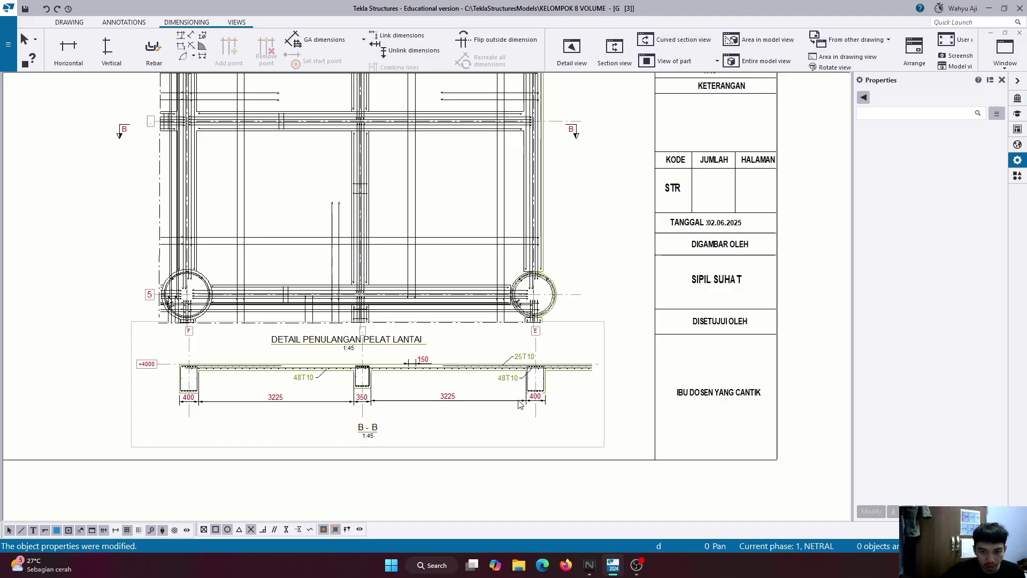
click(606, 374)
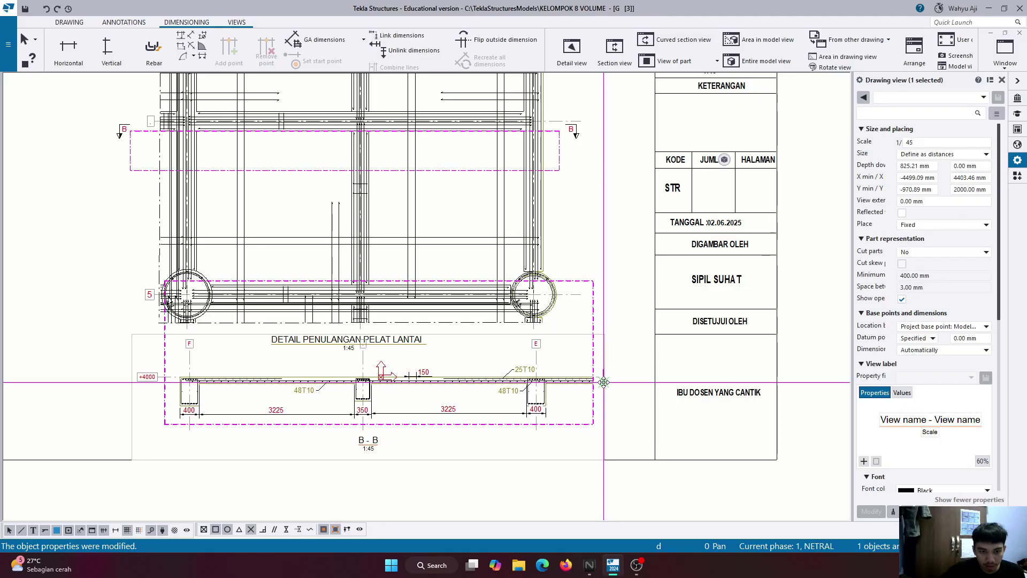
click(552, 505)
Add a mark using applied mark properties to the vertical slab rebar between grid F and the middle beam in the plan view.
scroll(361, 246, up, 2)
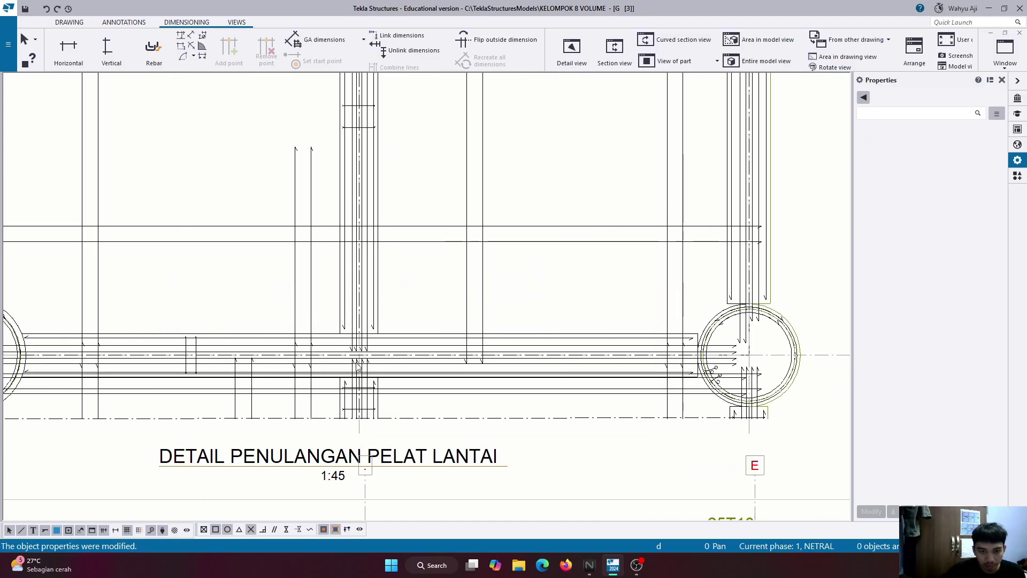
scroll(356, 363, down, 1)
scroll(345, 299, up, 2)
scroll(396, 370, down, 2)
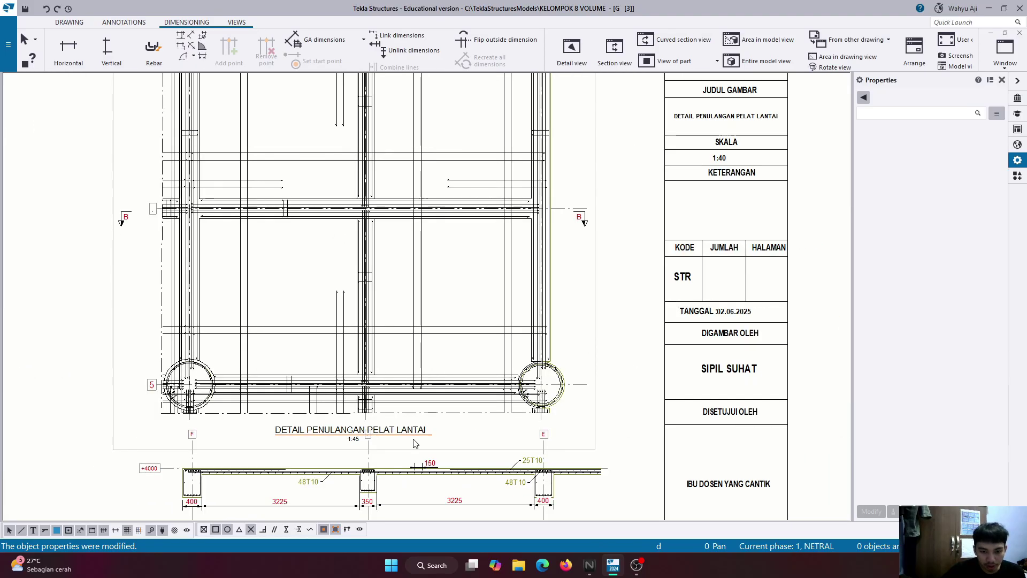
scroll(323, 259, up, 2)
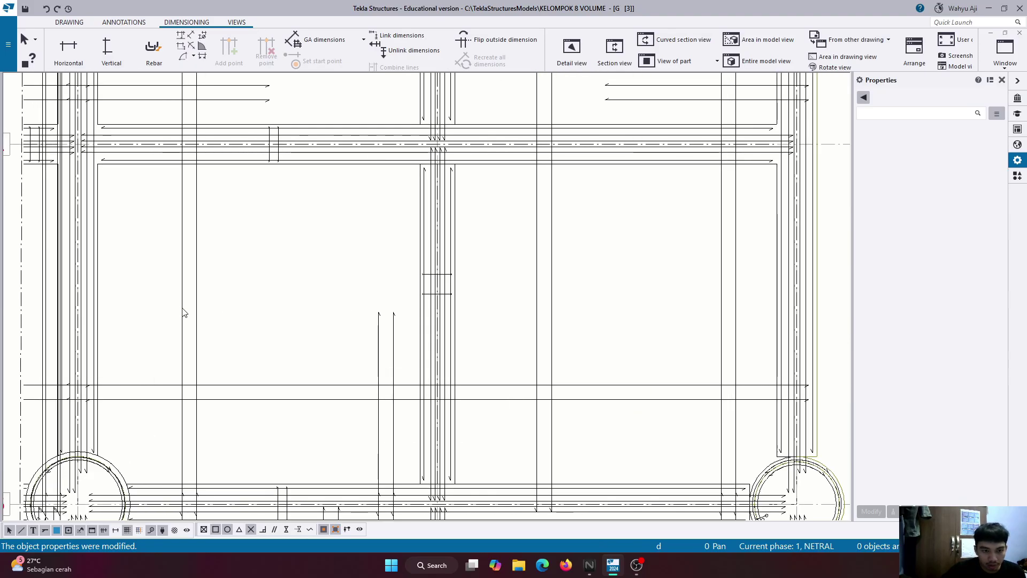
click(197, 304)
right_click(198, 303)
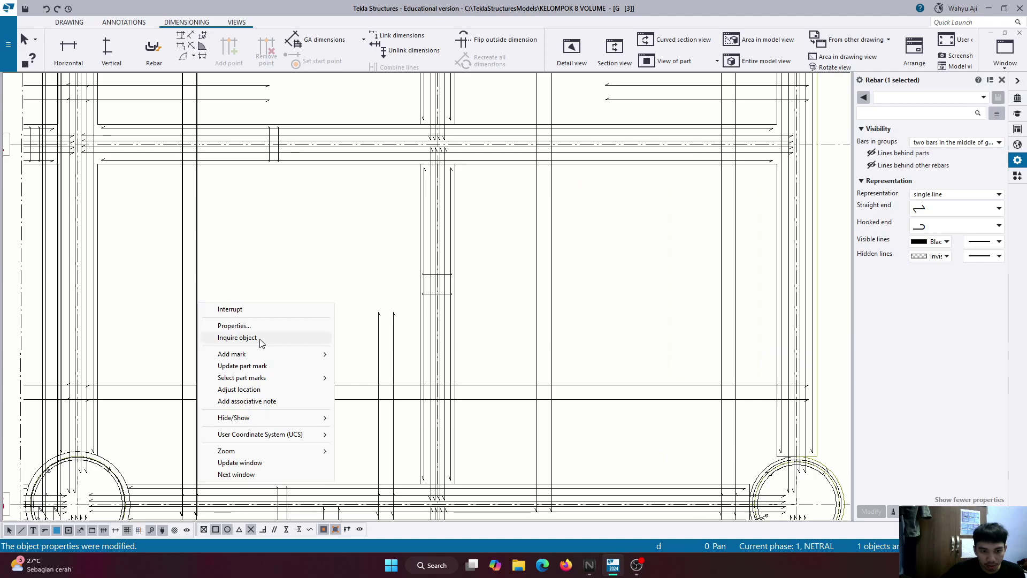
mouse_move(257, 355)
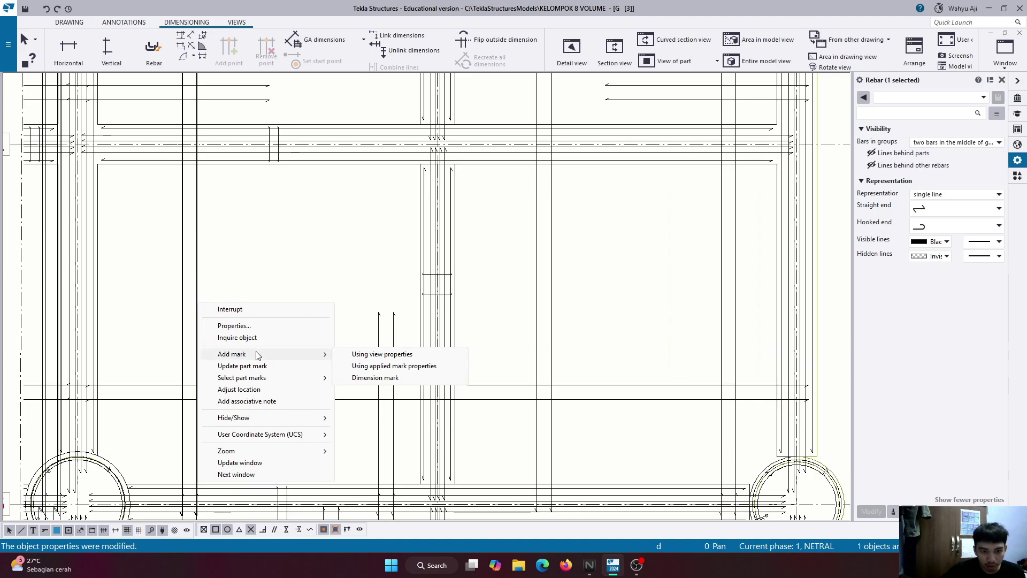
click(371, 368)
Move the new rebar mark beside its bars above the B-B section line and set its leader line type to Along line.
scroll(294, 351, down, 2)
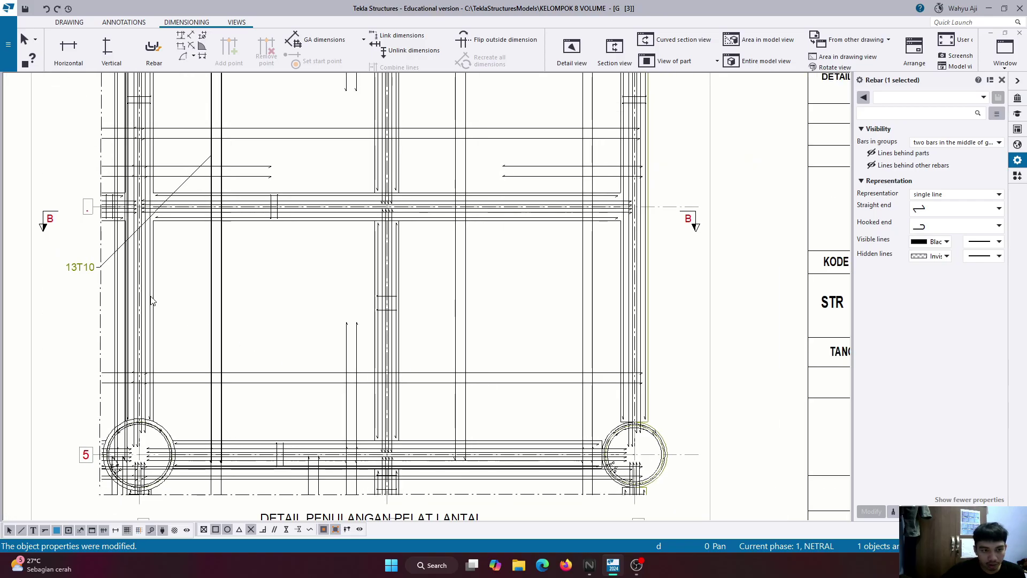
drag(76, 274, 243, 144)
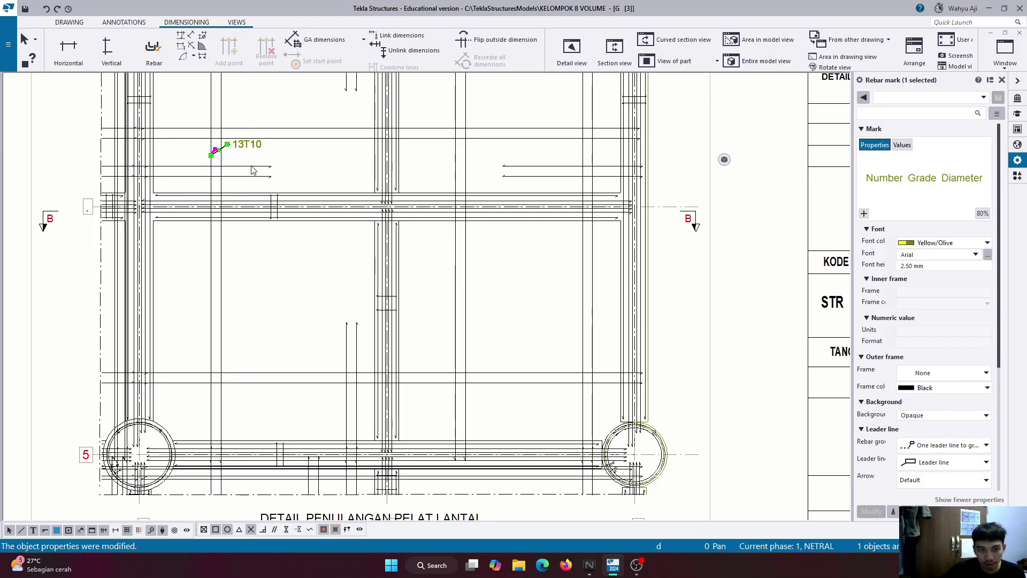
click(925, 441)
click(933, 447)
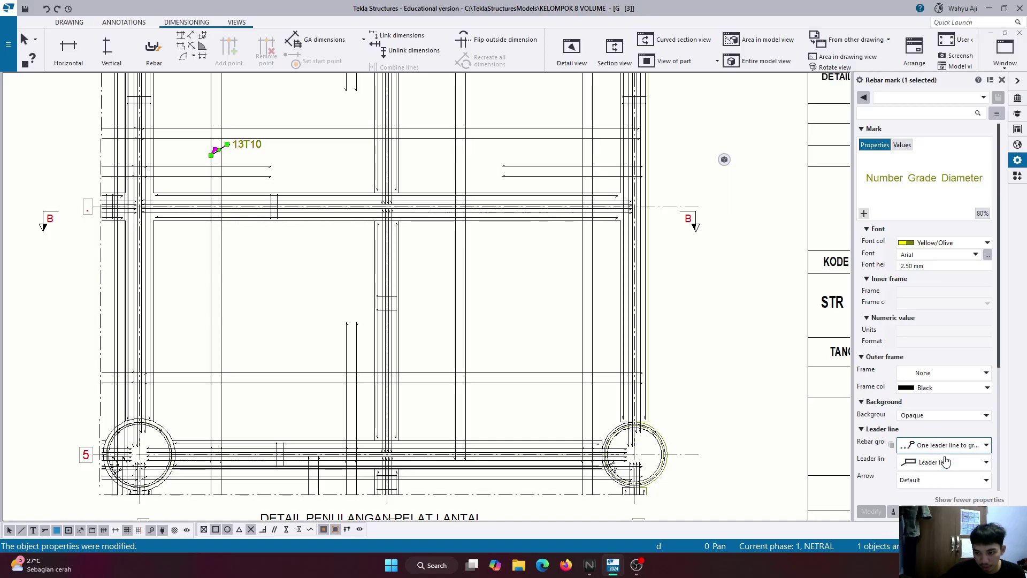
click(946, 461)
click(942, 509)
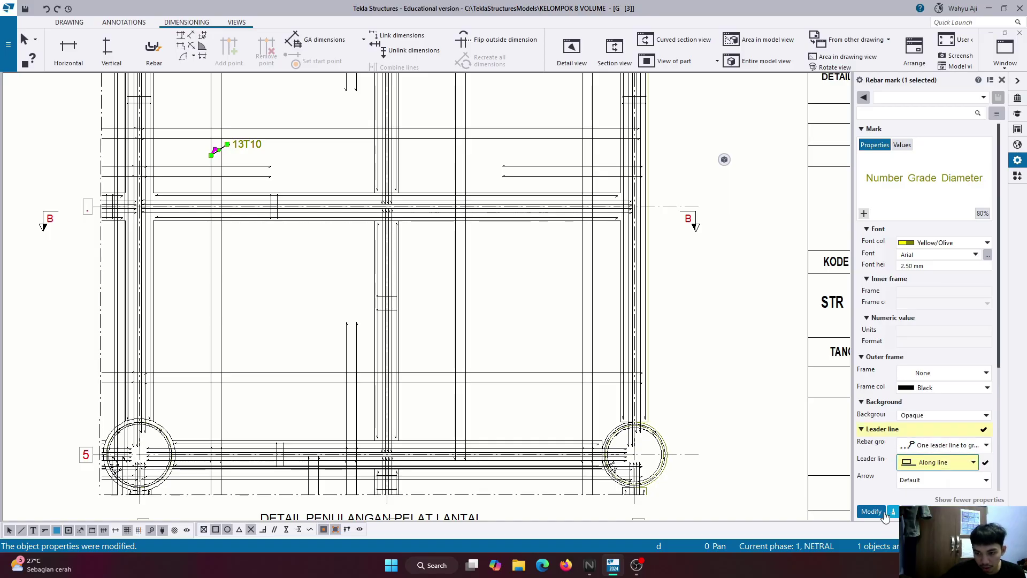
click(872, 512)
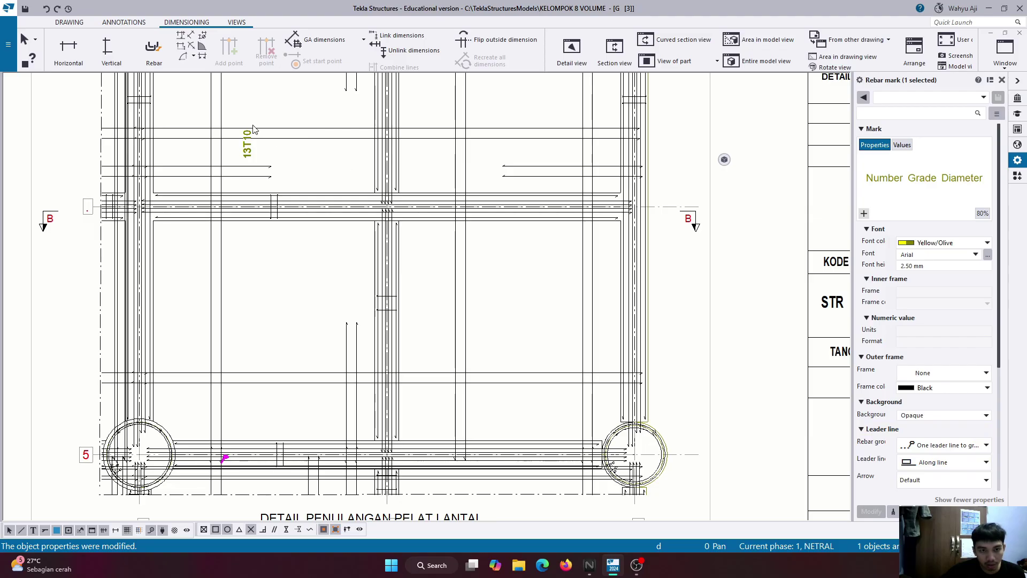
Move the 13T10 rebar mark slightly down toward the short horizontal bars above the B-B section line.
scroll(251, 144, up, 4)
mouse_move(398, 191)
mouse_down()
mouse_move(357, 195)
mouse_move(395, 189)
mouse_move(450, 209)
mouse_move(443, 275)
mouse_move(420, 280)
mouse_move(399, 202)
mouse_up()
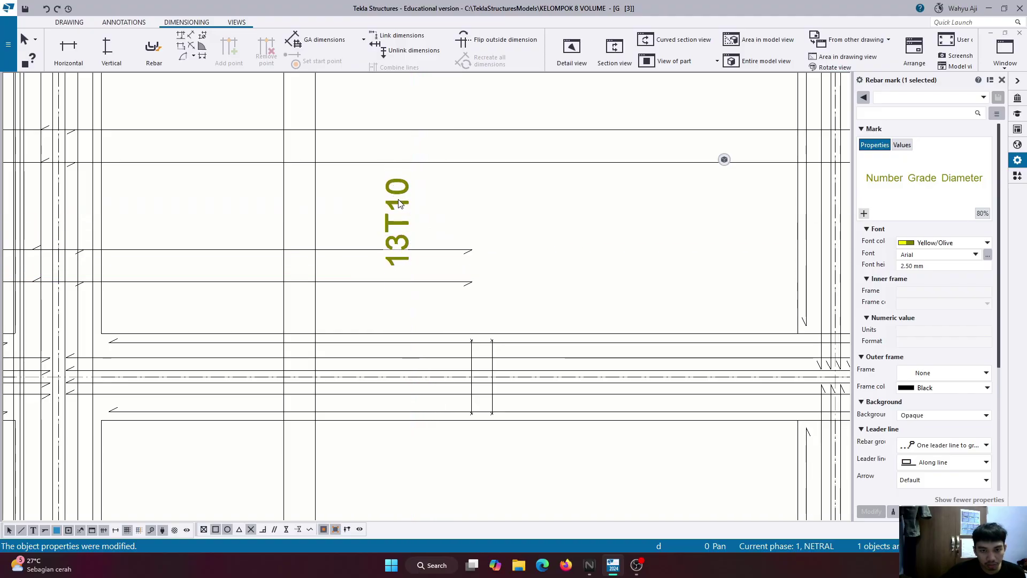
scroll(332, 215, down, 5)
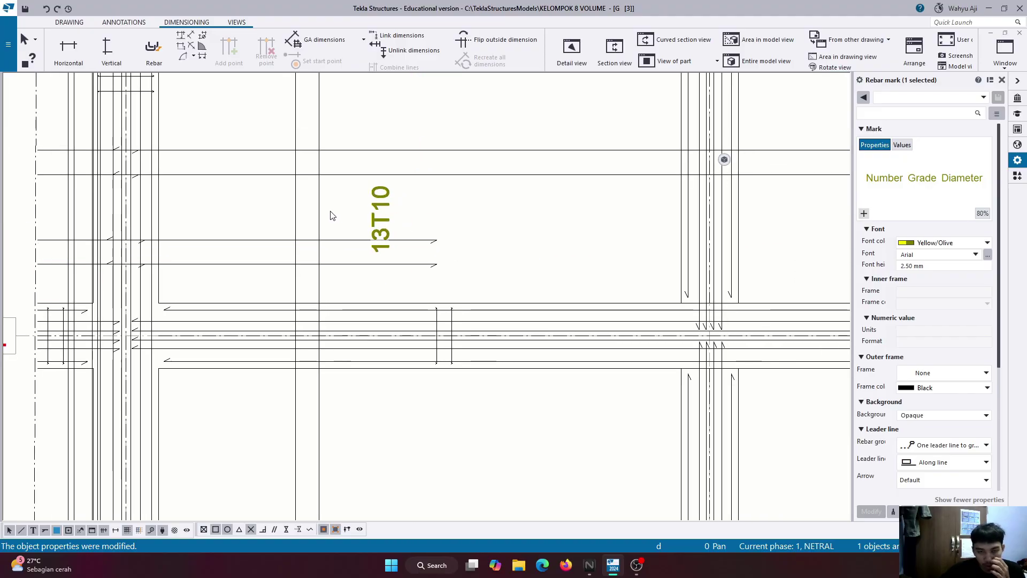
Add a mark using applied mark properties to the long vertical bars between the middle beam and grid F, placing it below the B-B line.
scroll(380, 254, up, 2)
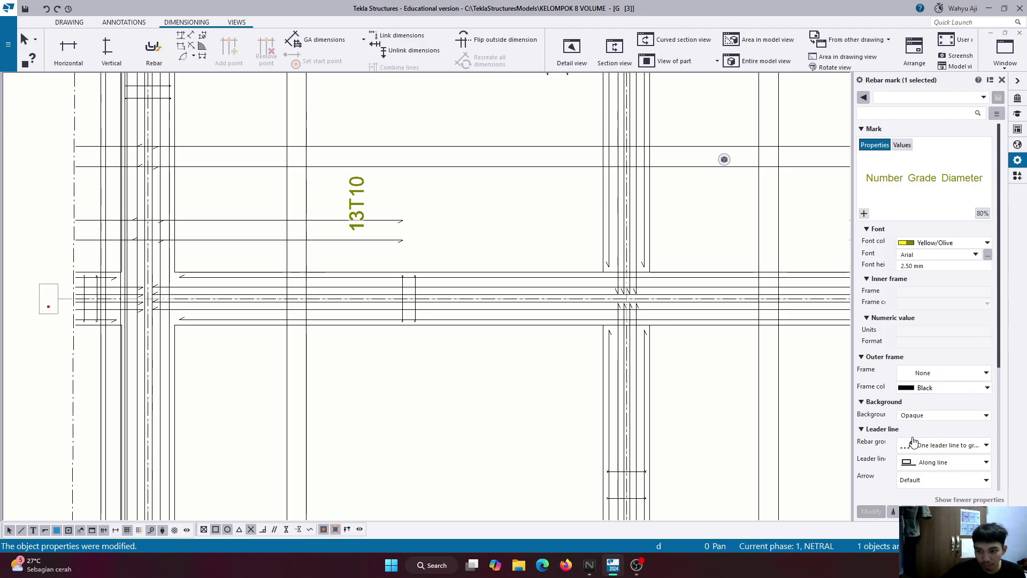
scroll(91, 294, down, 4)
scroll(545, 305, up, 4)
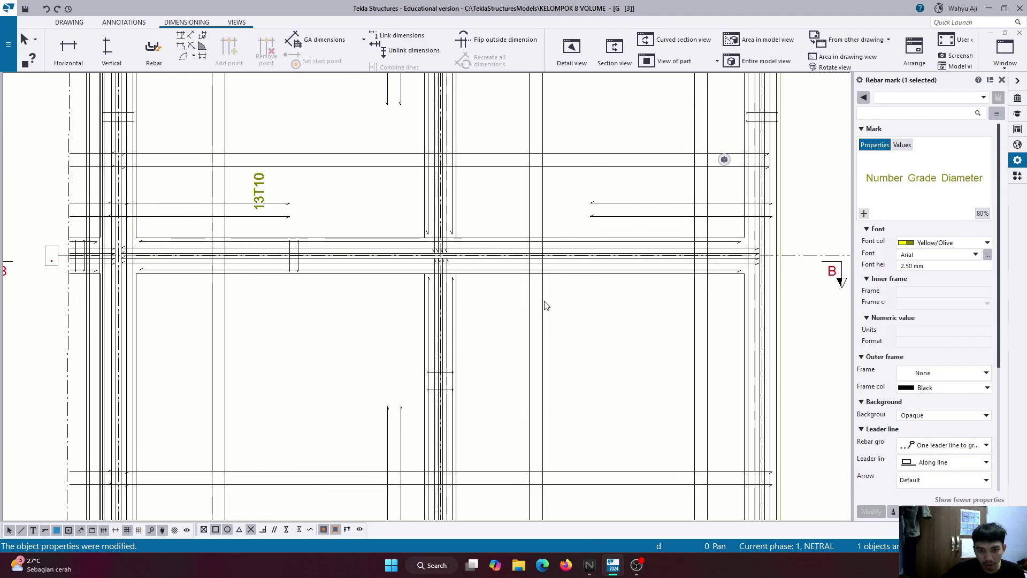
click(545, 306)
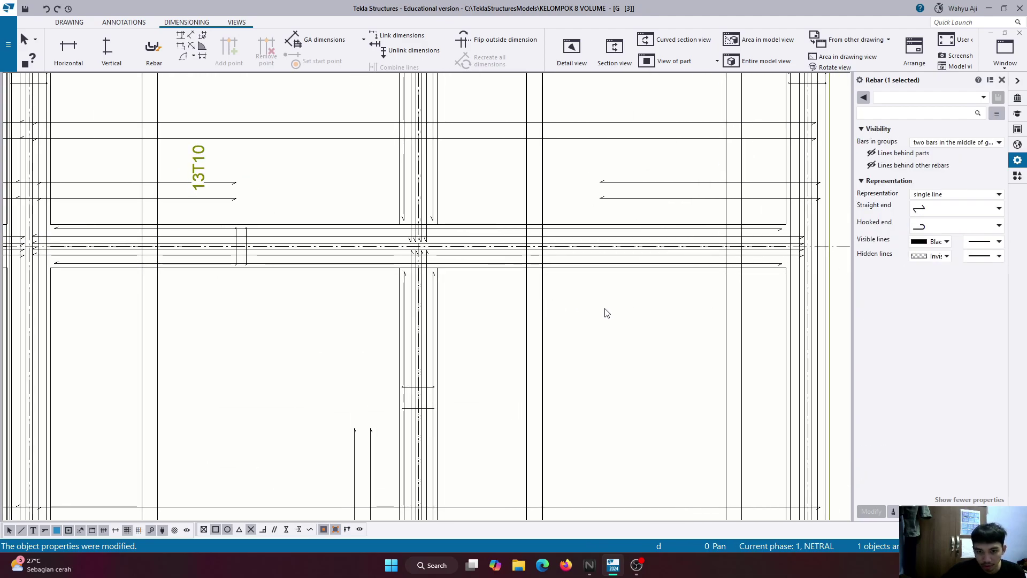
right_click(543, 315)
mouse_move(658, 366)
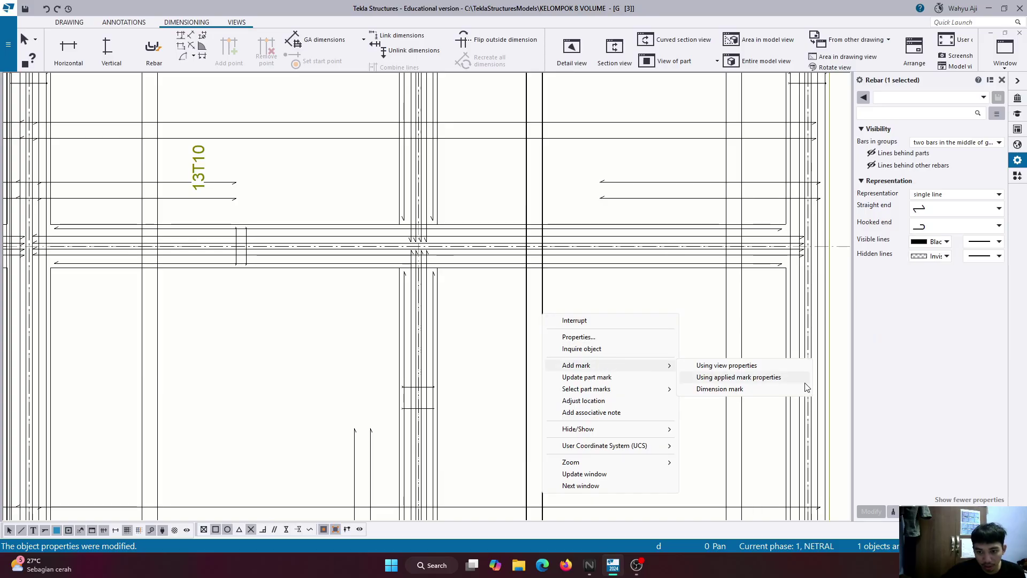
click(781, 378)
scroll(527, 249, up, 2)
drag(528, 249, 543, 393)
scroll(553, 371, down, 4)
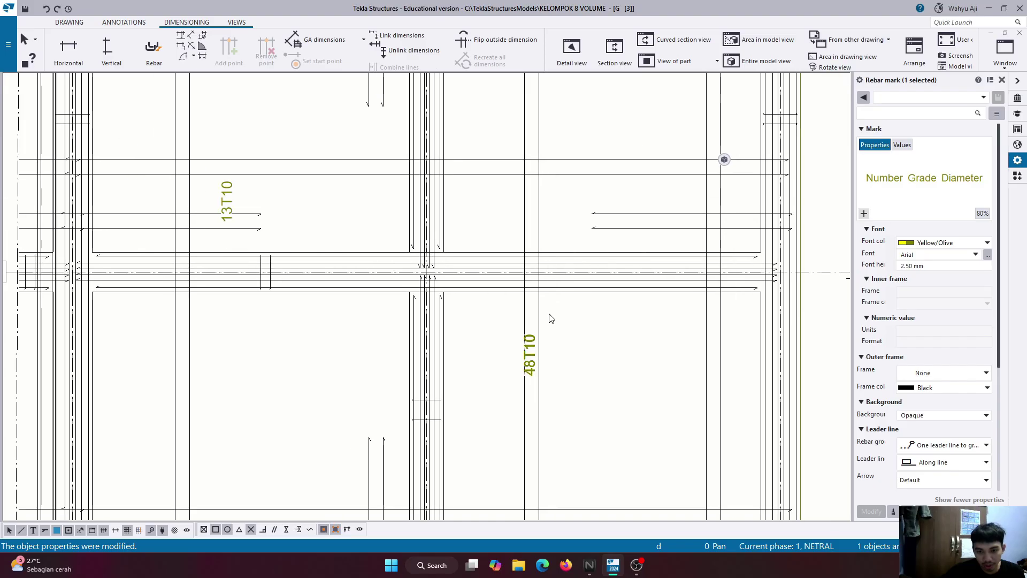
Add a mark using applied mark properties to the short vertical bars beside the middle beam near grid 5.
scroll(480, 422, up, 2)
right_click(464, 411)
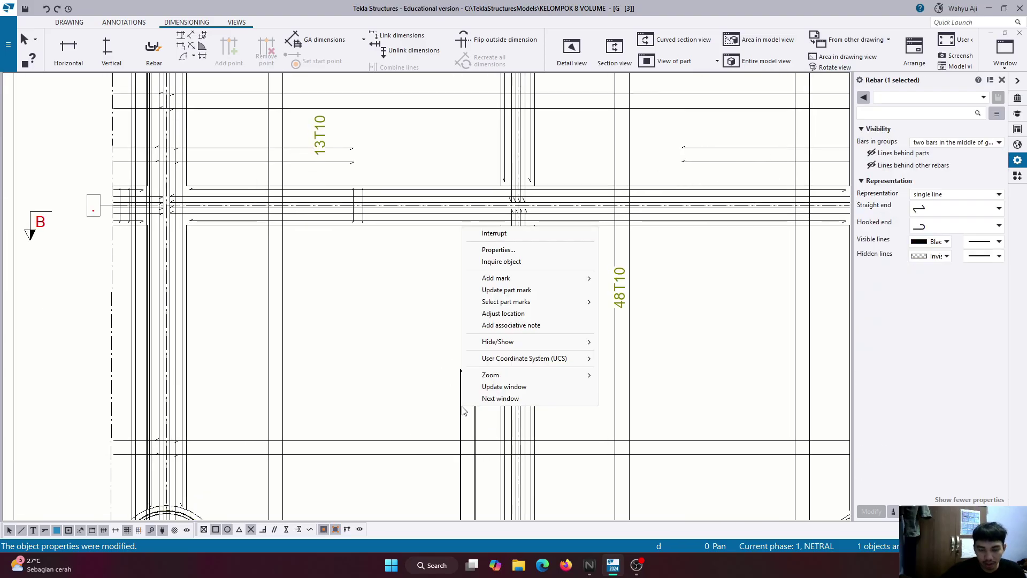
mouse_move(535, 278)
click(621, 296)
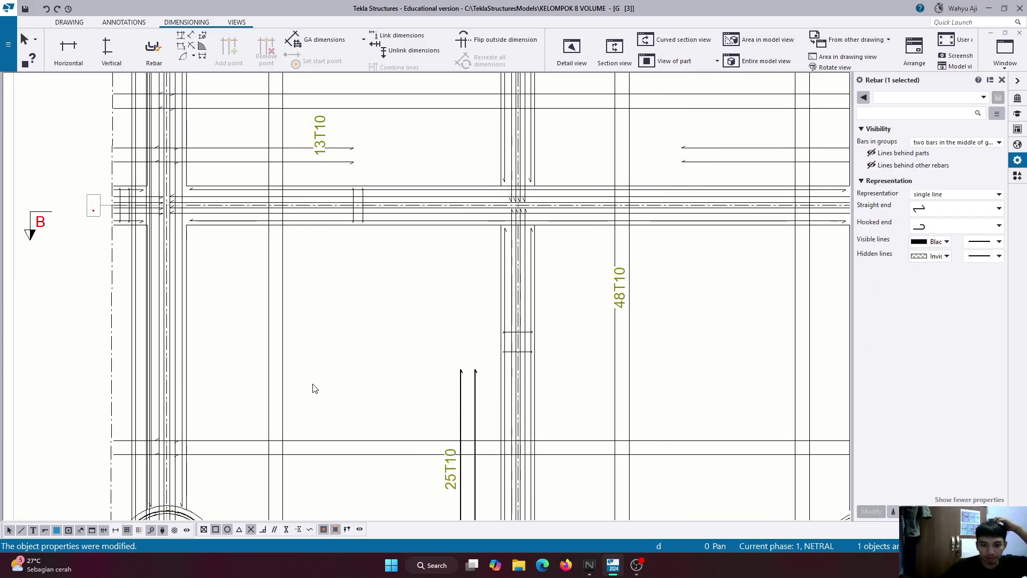
Mark the short vertical bars beside the middle beam near grid 6 using applied mark properties, and shift the mark slightly down along them.
scroll(343, 415, down, 3)
scroll(413, 214, up, 3)
right_click(415, 215)
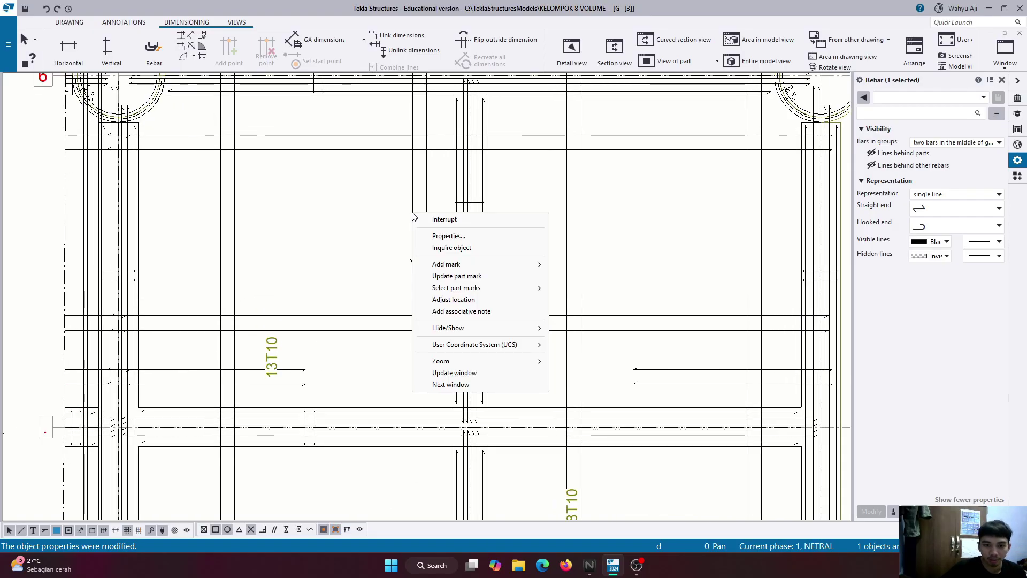
mouse_move(482, 264)
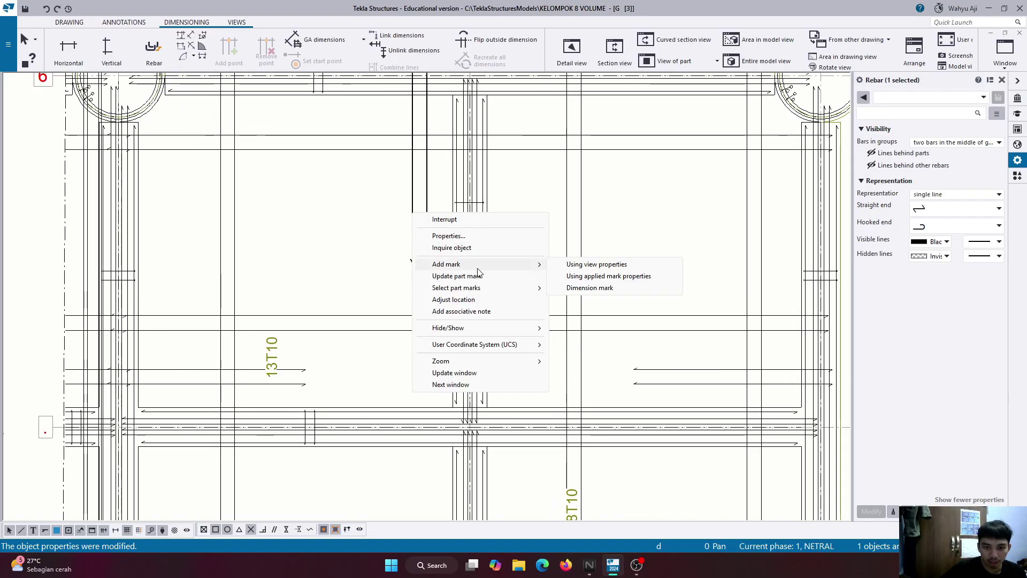
click(609, 279)
scroll(405, 198, down, 3)
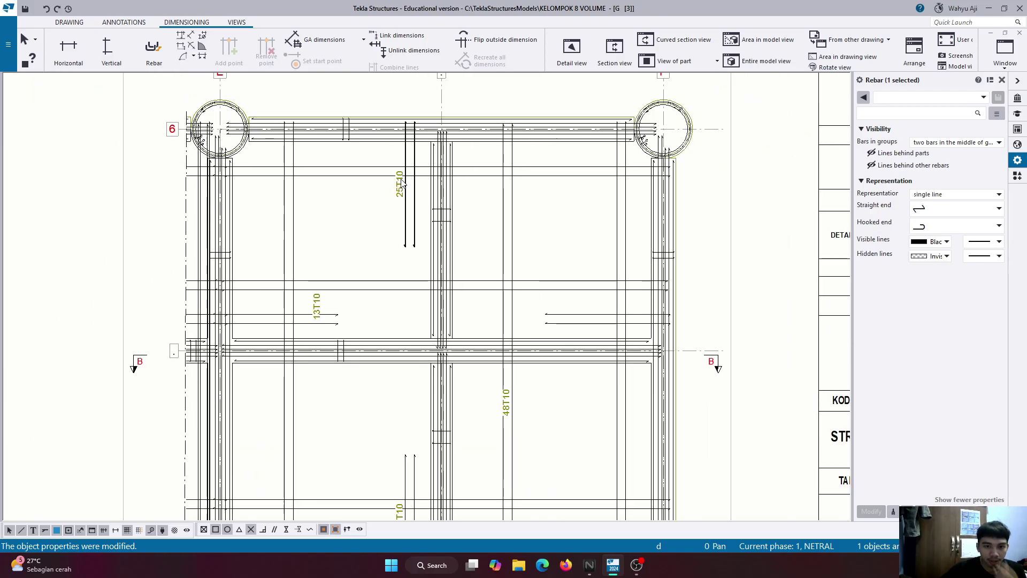
click(405, 198)
scroll(240, 247, up, 5)
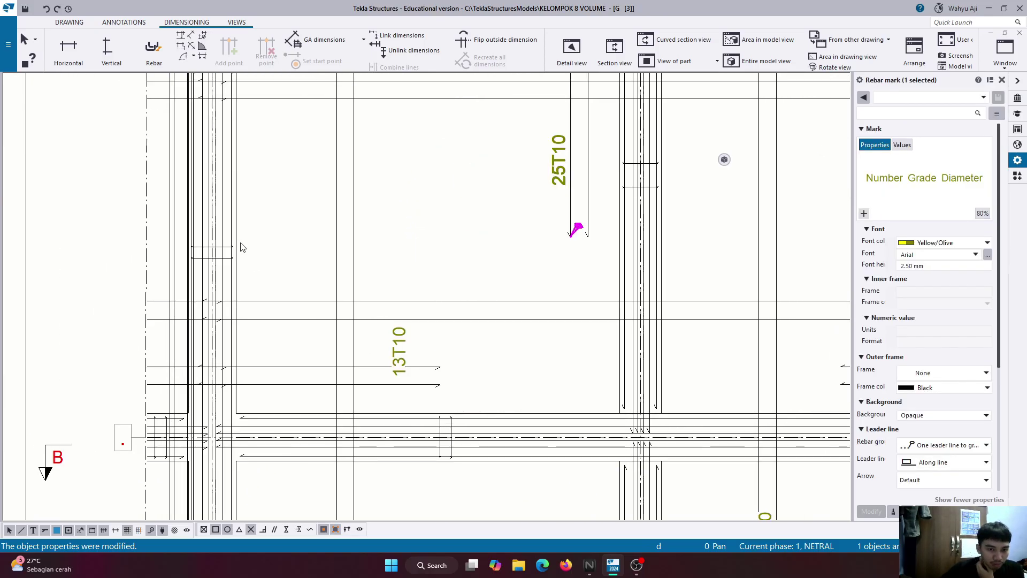
Set the reinforcement representation of the plan view to filled line.
scroll(238, 245, down, 2)
scroll(266, 244, down, 6)
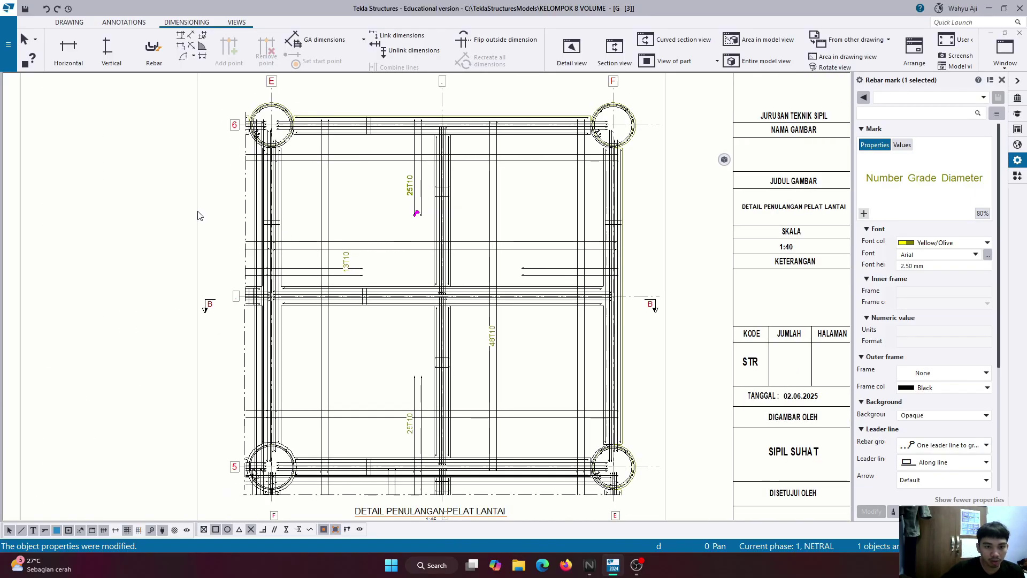
double_click(197, 215)
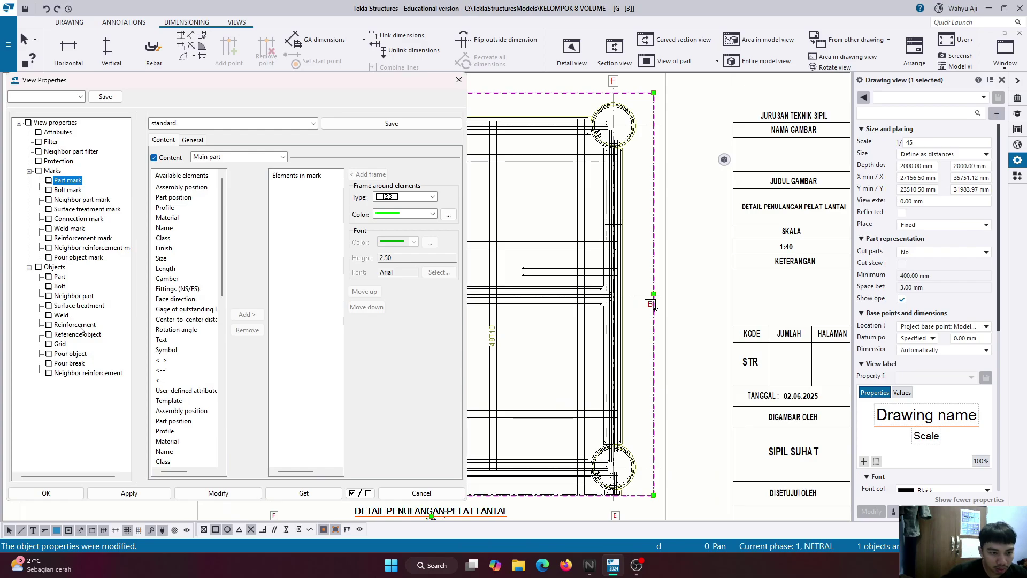
click(77, 326)
click(293, 182)
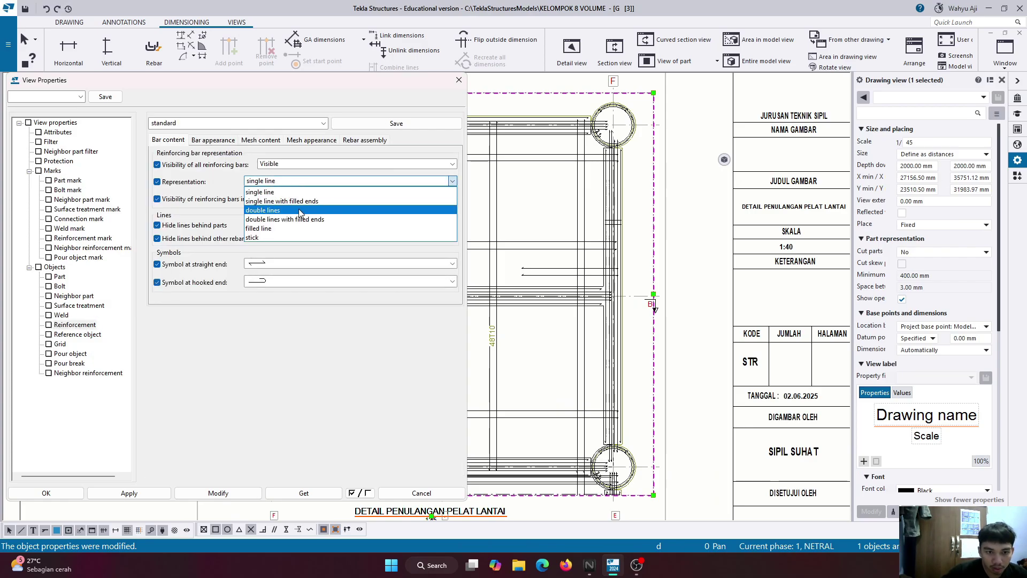
click(292, 229)
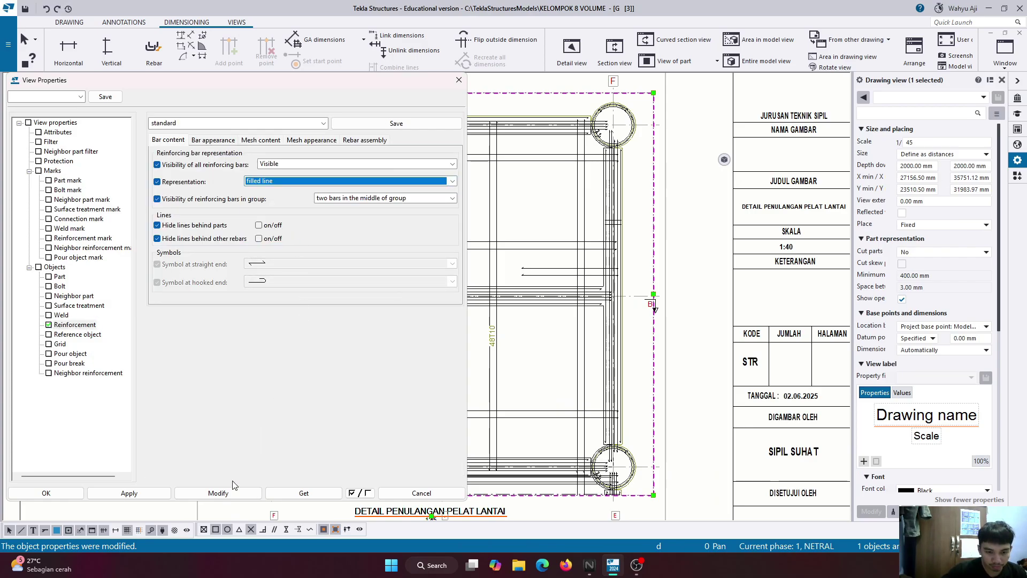
click(221, 492)
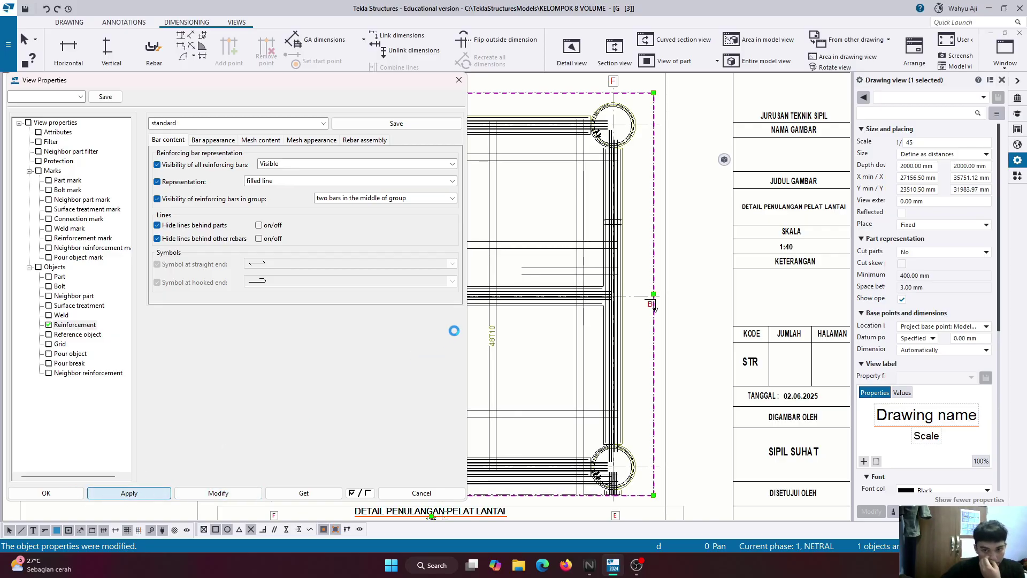
key(Escape)
Examine how the slab bars, marks and boundary line read in the plan view with the filled-line representation.
scroll(428, 193, up, 6)
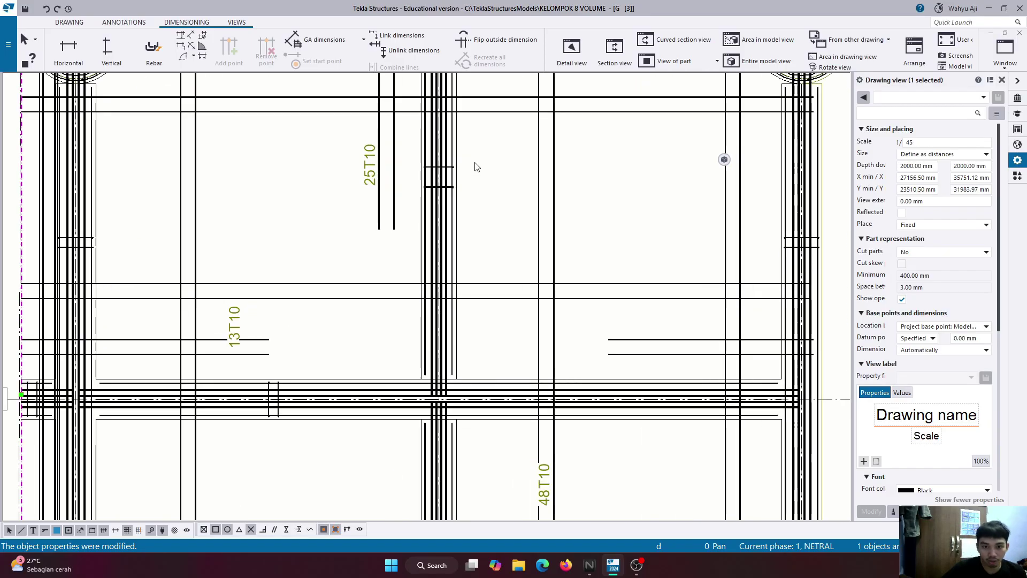
scroll(460, 182, down, 5)
scroll(316, 358, up, 5)
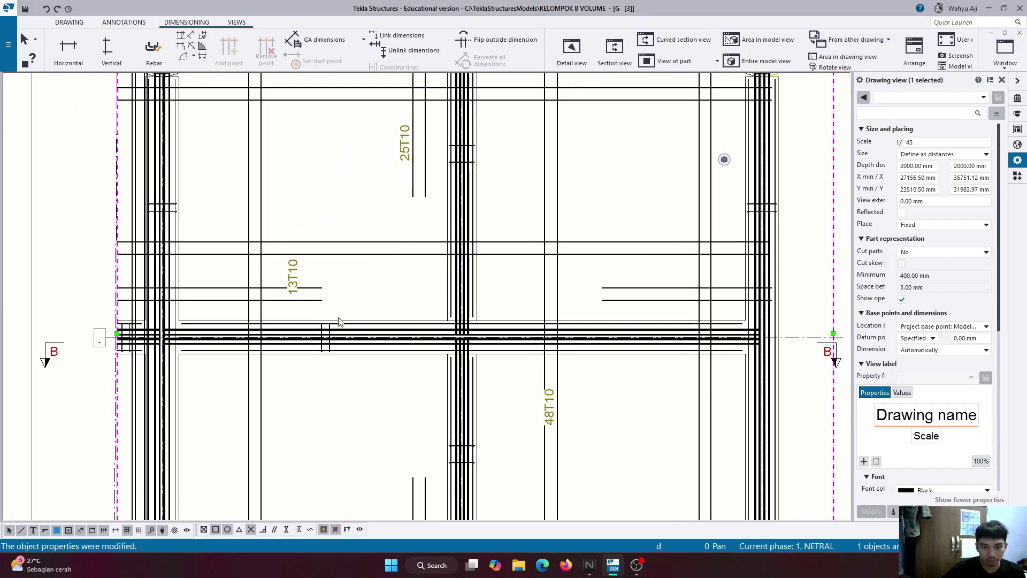
scroll(315, 359, down, 4)
scroll(351, 314, up, 3)
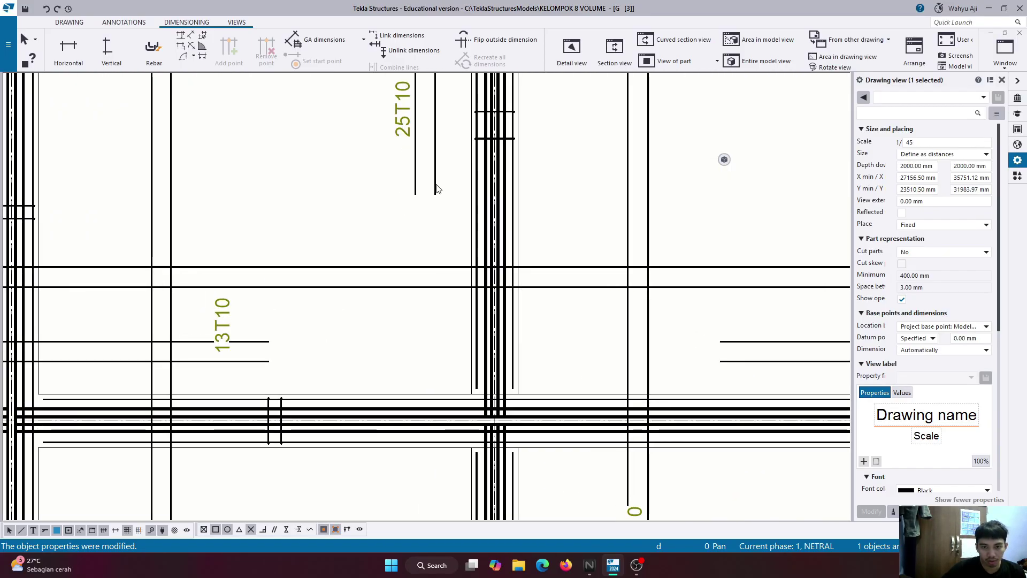
click(436, 188)
scroll(319, 259, down, 2)
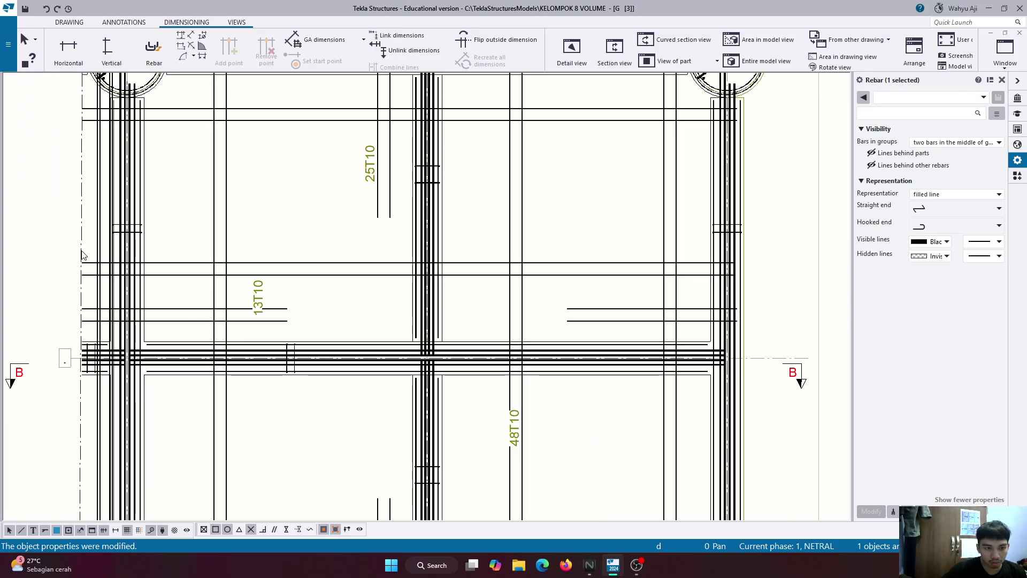
click(80, 251)
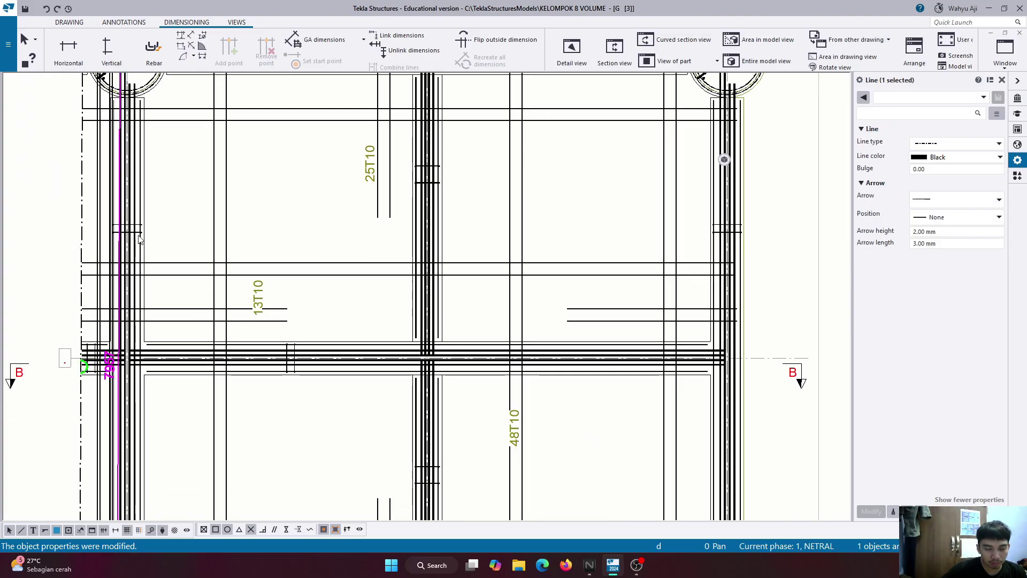
scroll(145, 214, down, 3)
click(166, 125)
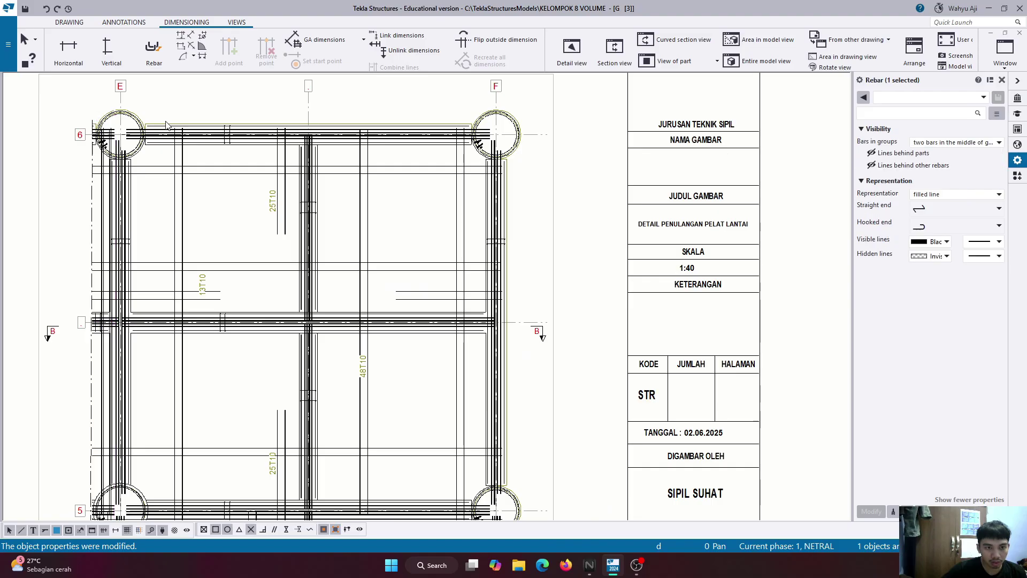
scroll(200, 182, down, 2)
Return the reinforcement representation of the plan view to single line.
double_click(447, 169)
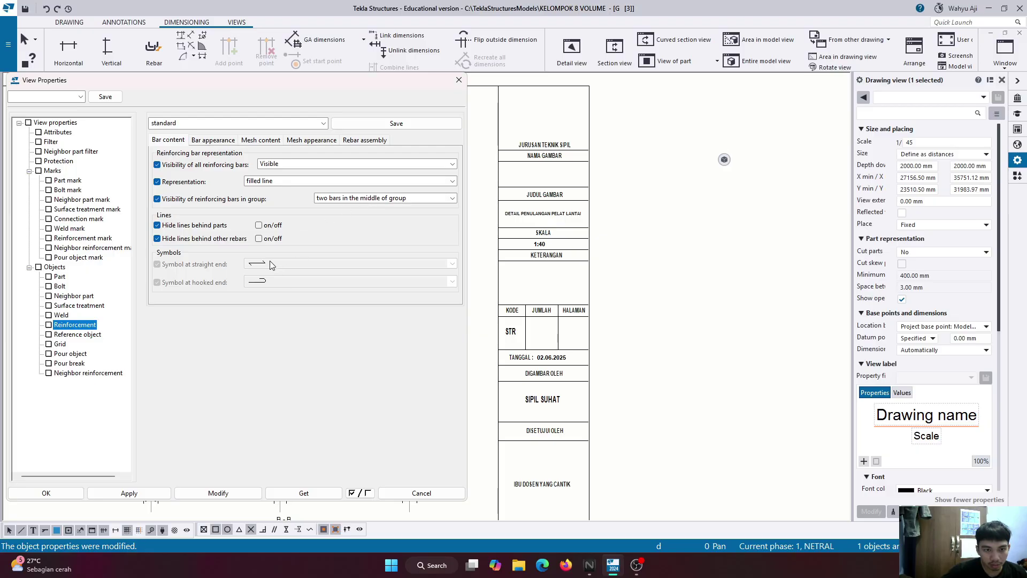
click(287, 182)
click(287, 194)
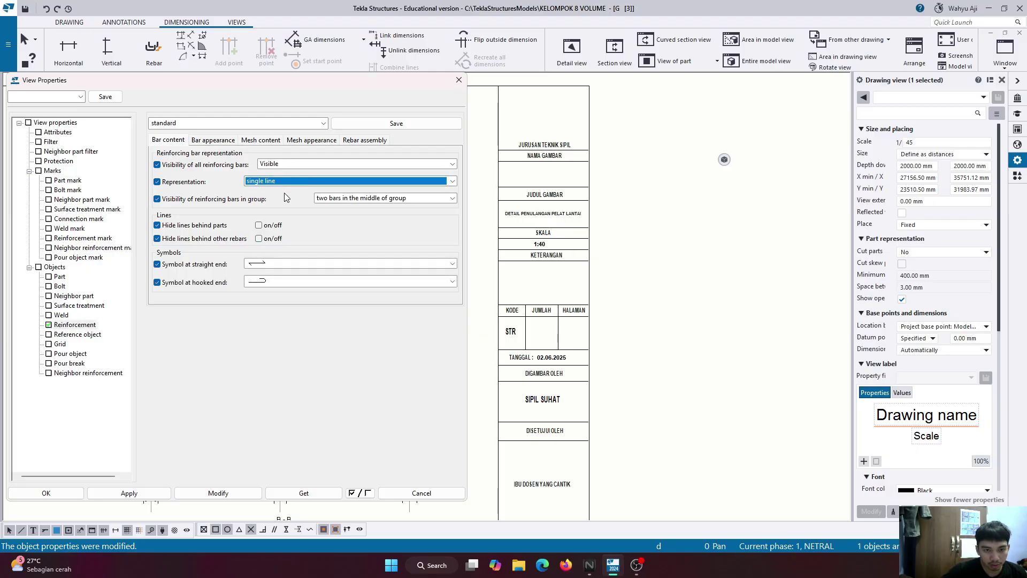
click(286, 182)
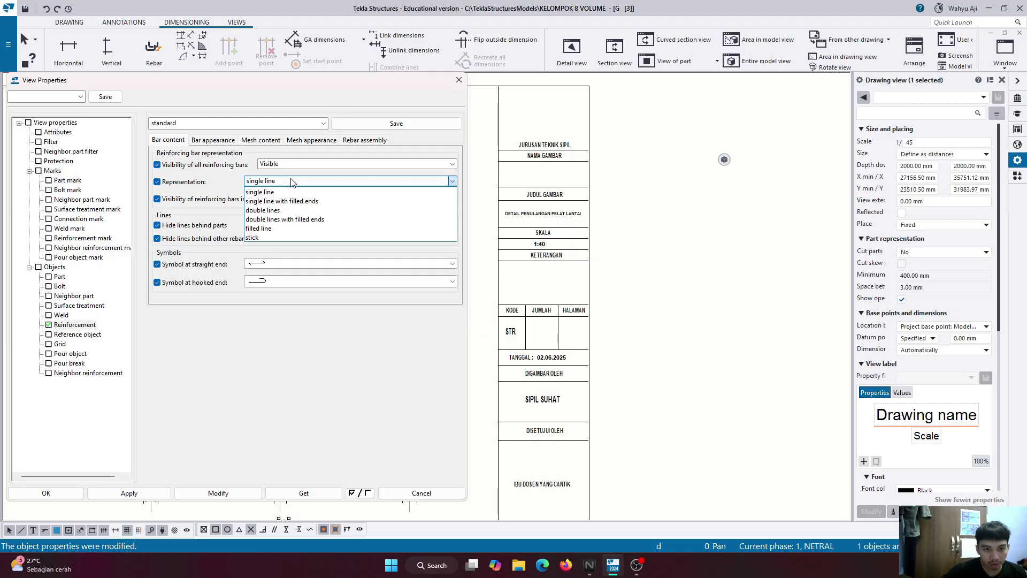
click(296, 229)
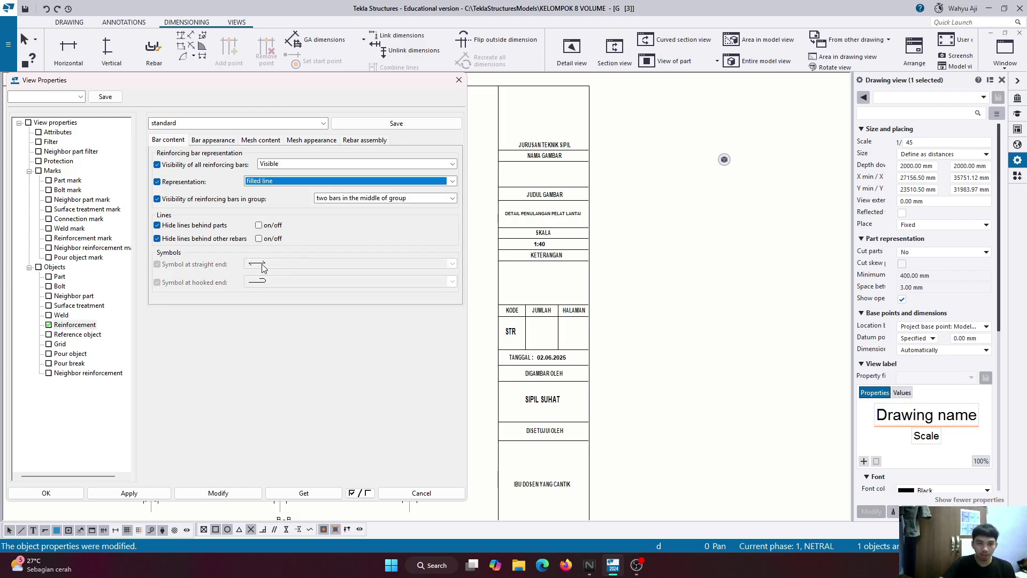
click(275, 182)
click(289, 191)
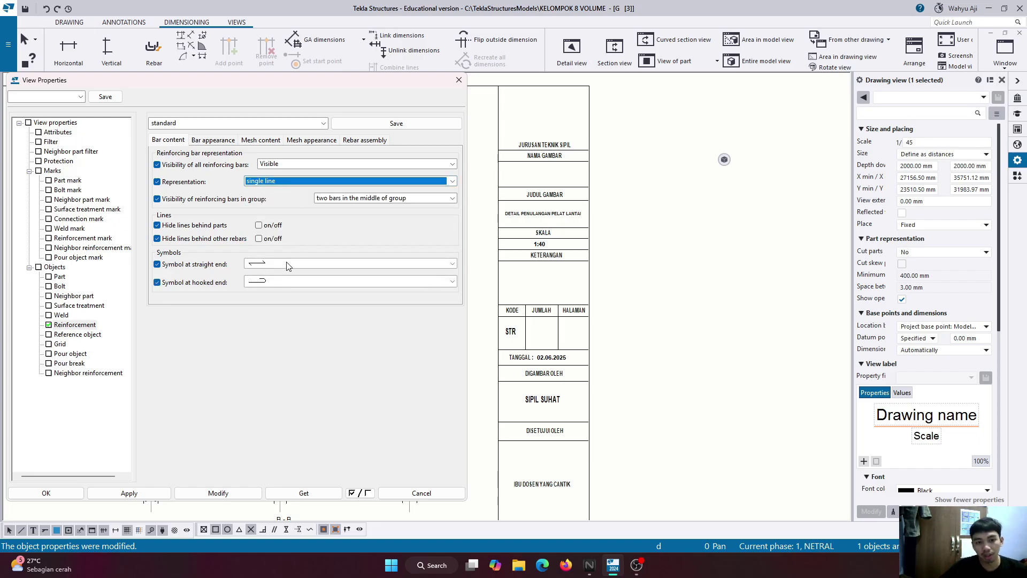
click(214, 493)
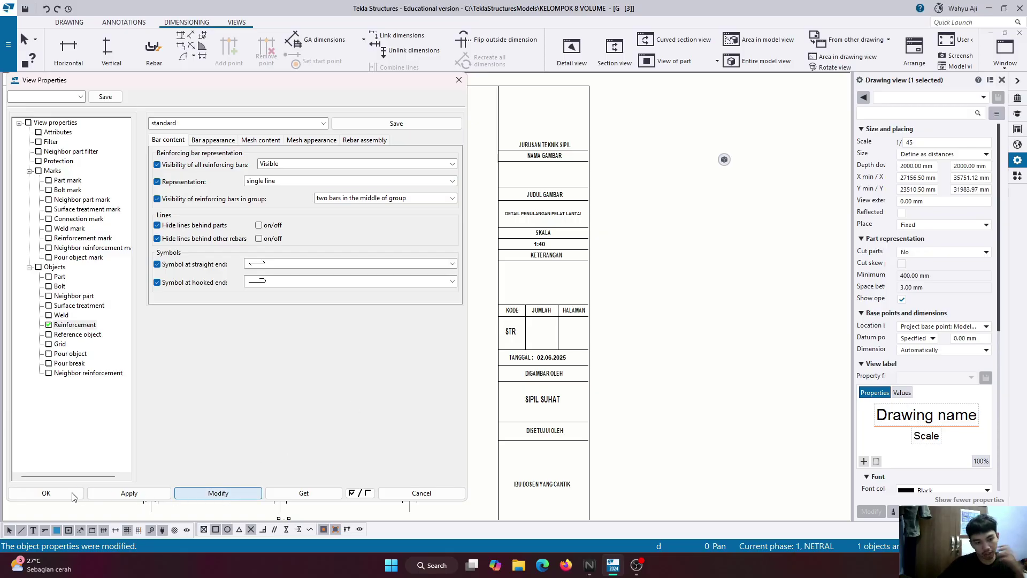
key(Escape)
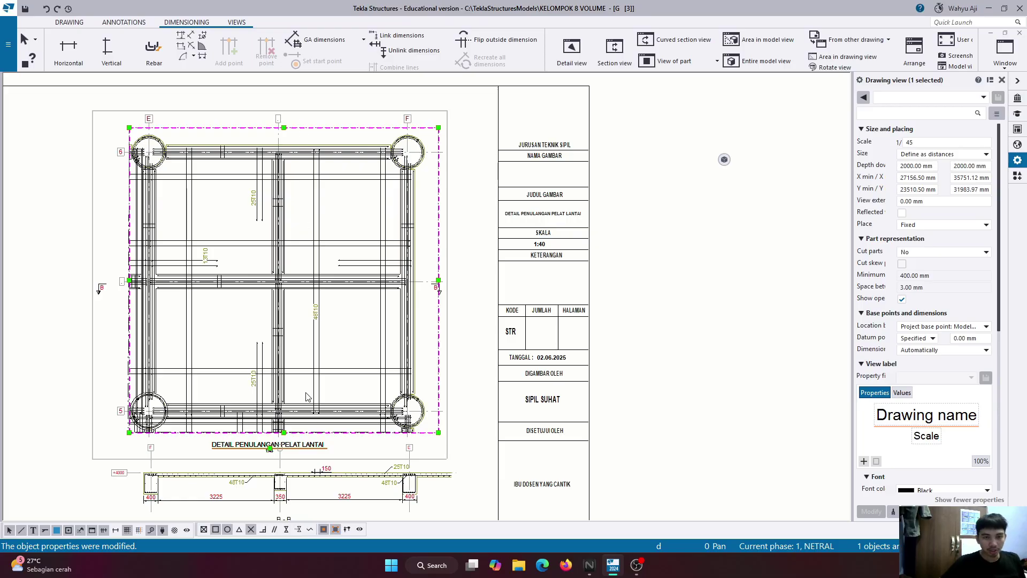
Start a vertical section view with its cut plane along the right face of the middle beam, from the grid 6 beam to the grid 5 beam.
click(115, 60)
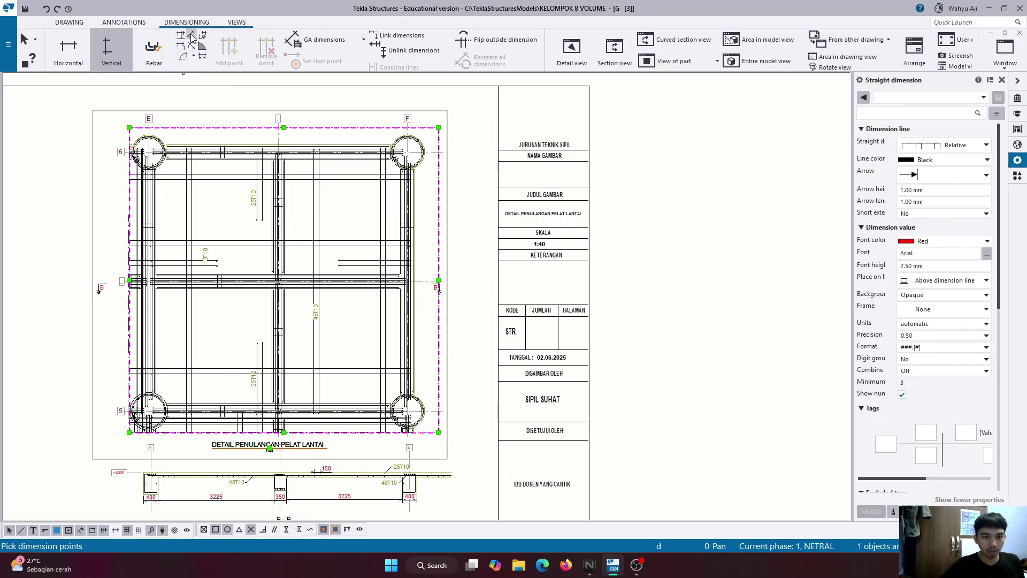
click(237, 23)
click(113, 51)
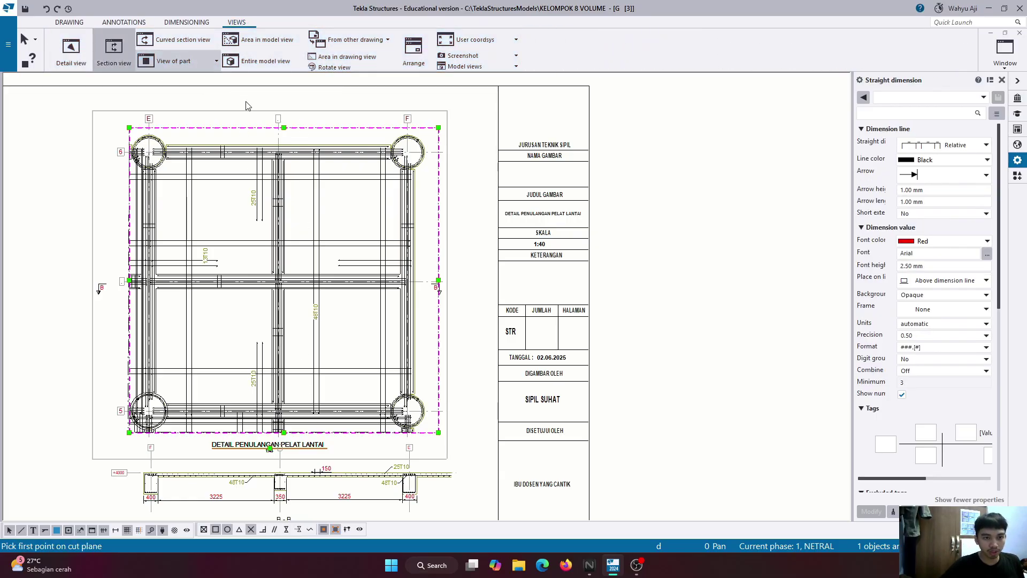
scroll(289, 160, up, 1)
scroll(281, 161, up, 2)
click(276, 199)
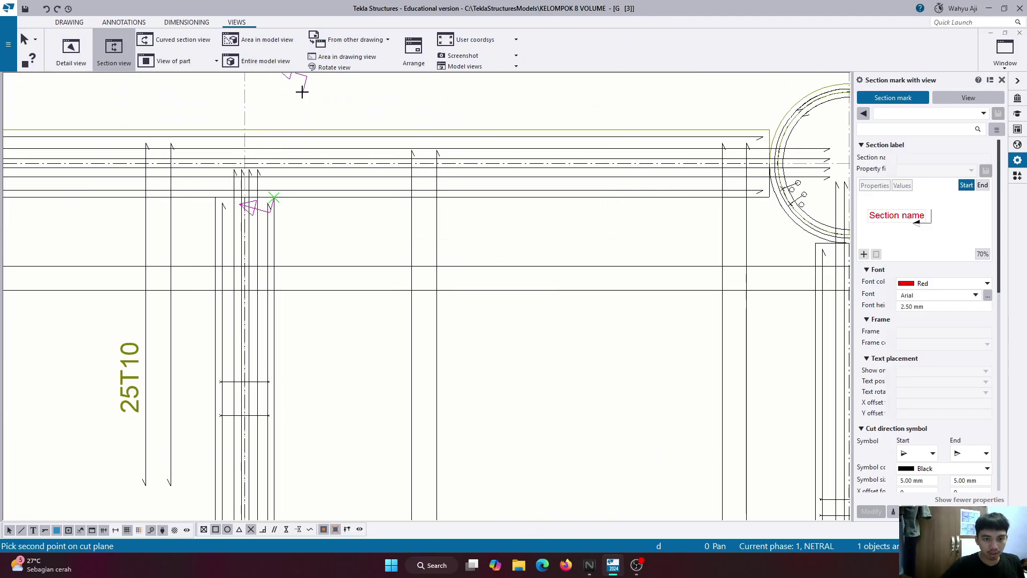
scroll(302, 91, down, 1)
scroll(301, 91, down, 2)
scroll(300, 369, up, 5)
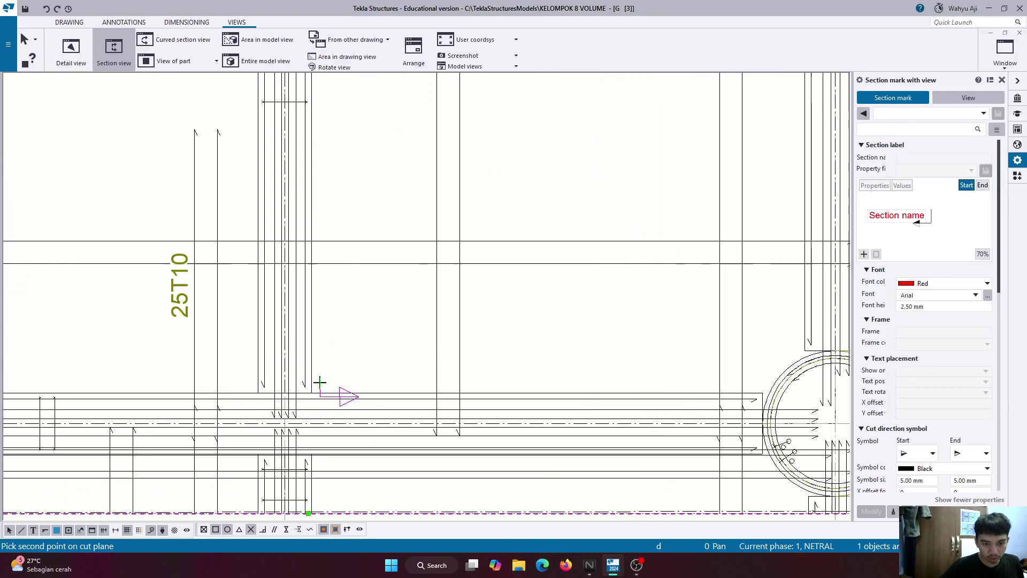
click(311, 395)
Extend the section's cut box about 905 mm deep across the plan's full height and place the view outside the sheet beside the plan.
scroll(339, 322, down, 3)
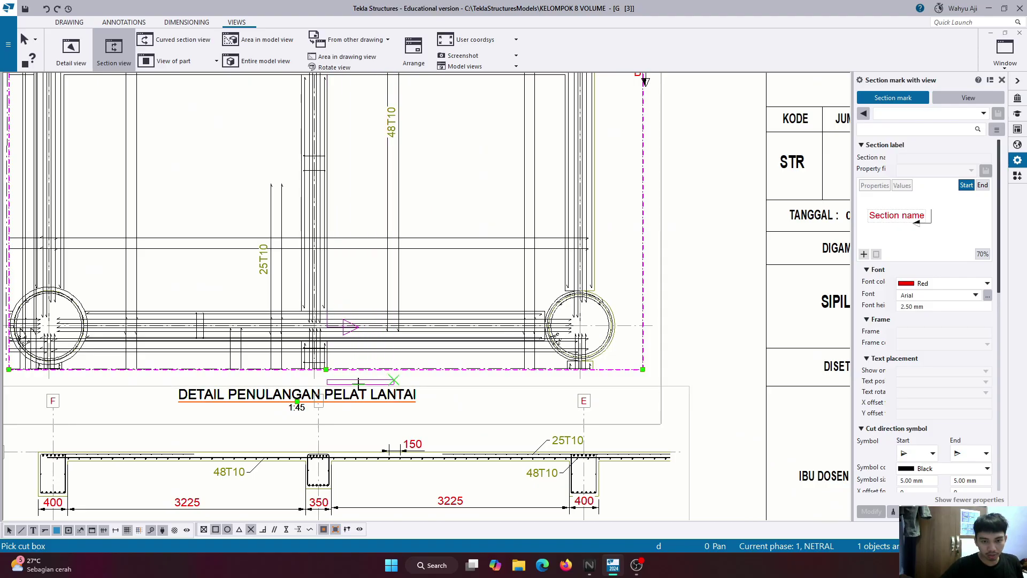
scroll(369, 379, down, 2)
scroll(369, 379, down, 2)
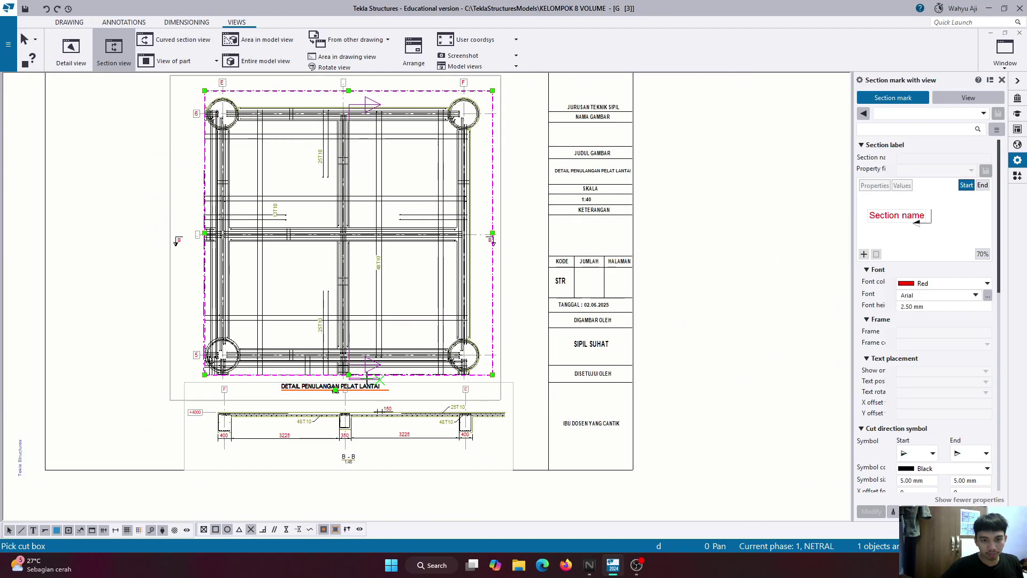
click(376, 89)
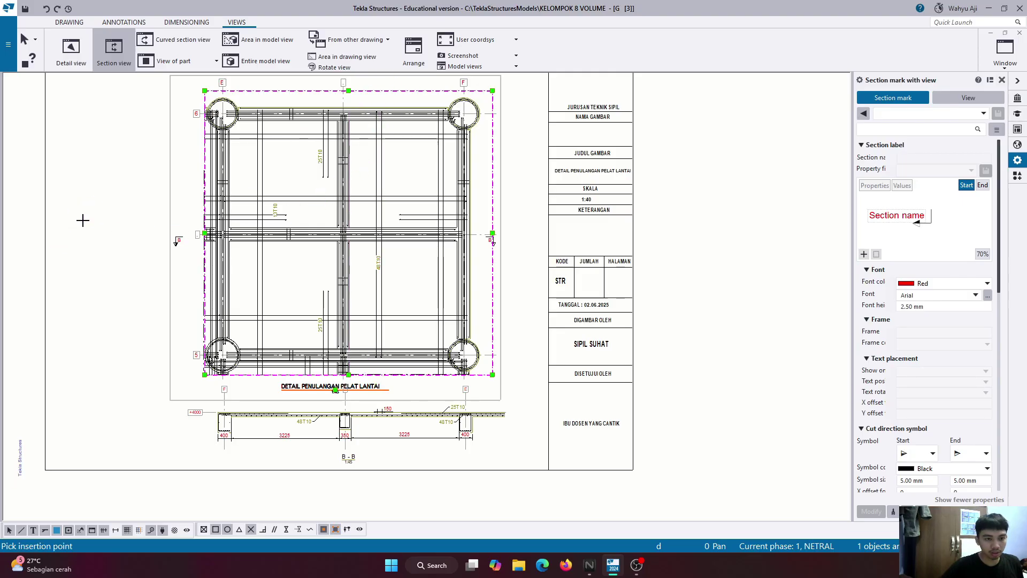
scroll(81, 236, down, 2)
click(69, 233)
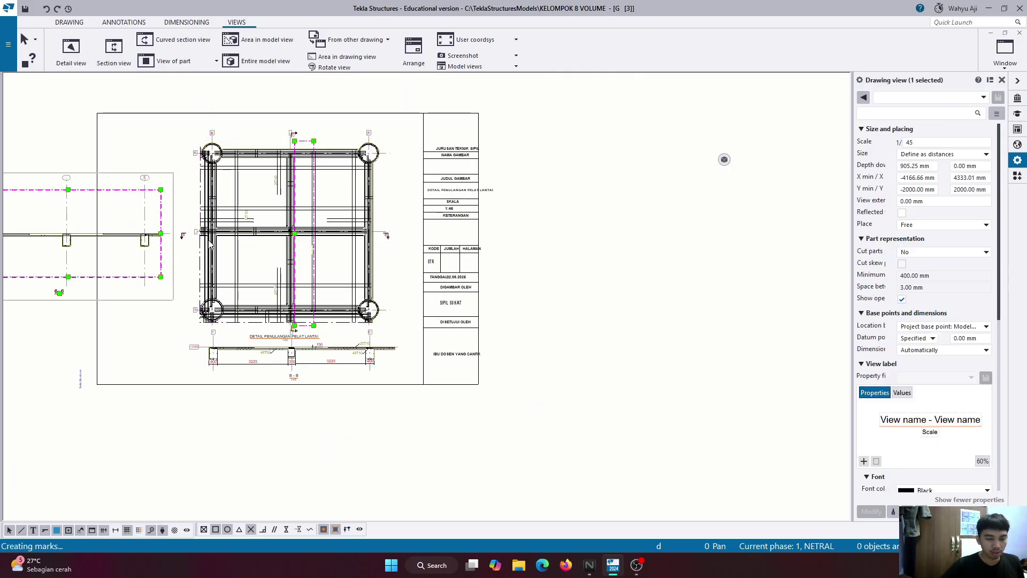
Crop section C-C vertically to about -837 mm below and 551 mm above its origin.
scroll(153, 226, up, 2)
scroll(156, 170, up, 2)
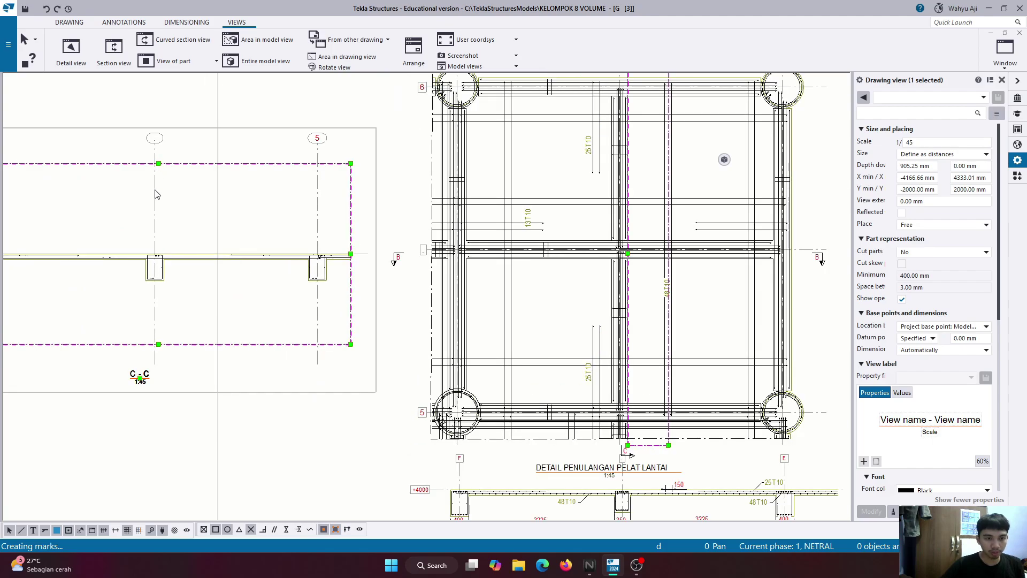
click(155, 191)
scroll(239, 191, down, 2)
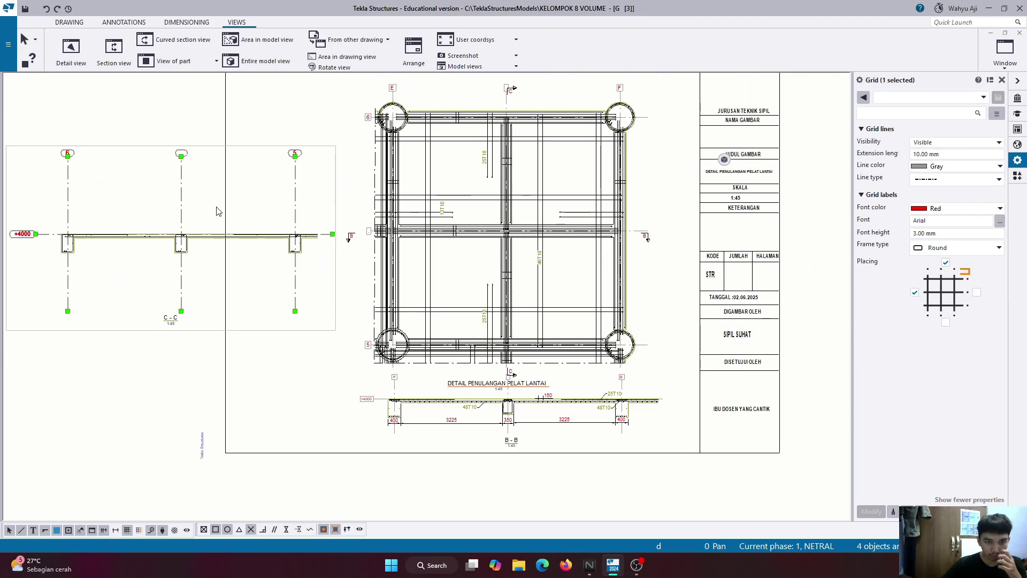
click(334, 271)
drag(184, 297, 183, 260)
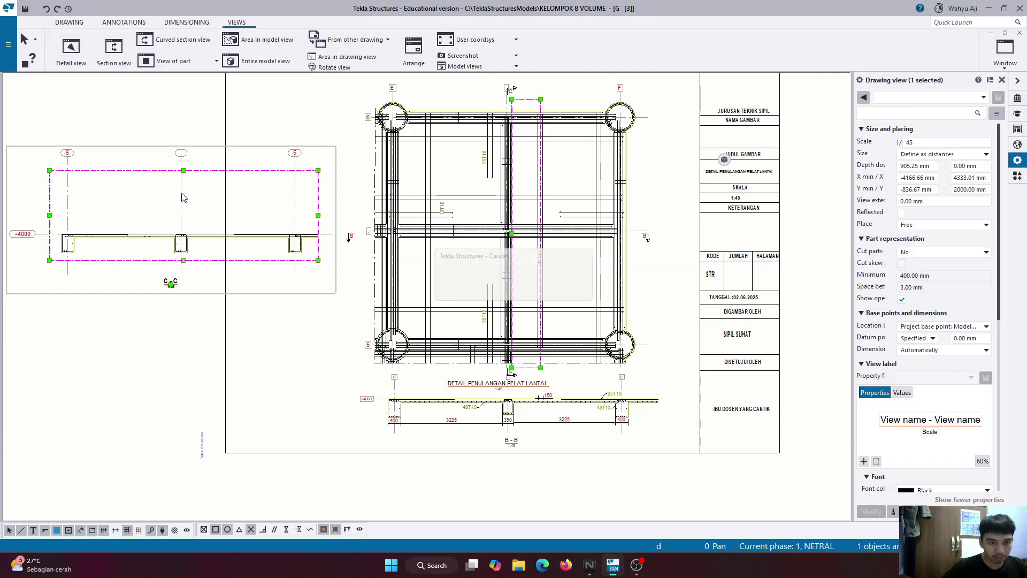
drag(183, 171, 184, 217)
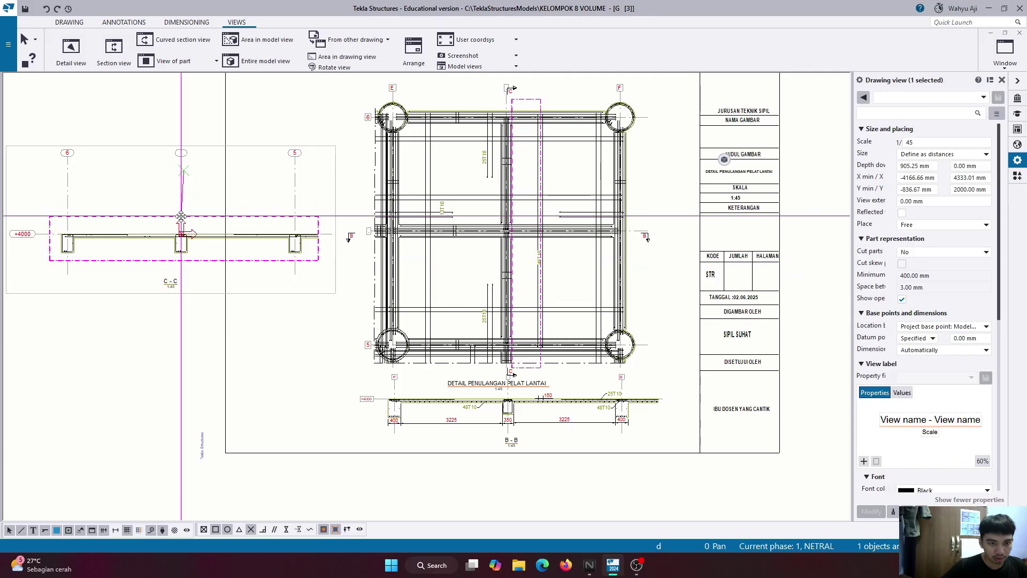
click(220, 309)
Set the extension length of the grid lines in section C-C to 3 mm.
click(182, 216)
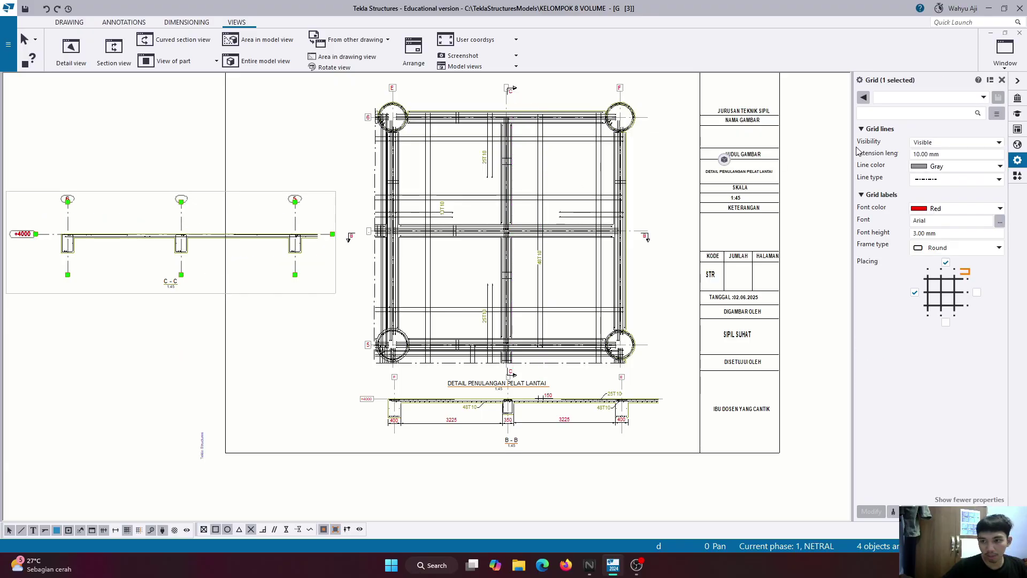
text(3)
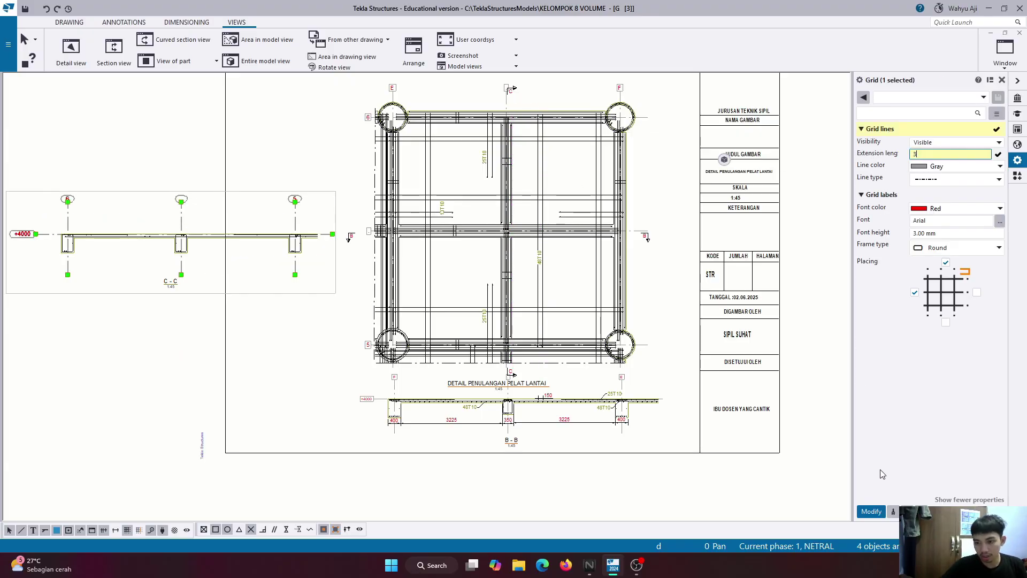
click(871, 512)
click(189, 321)
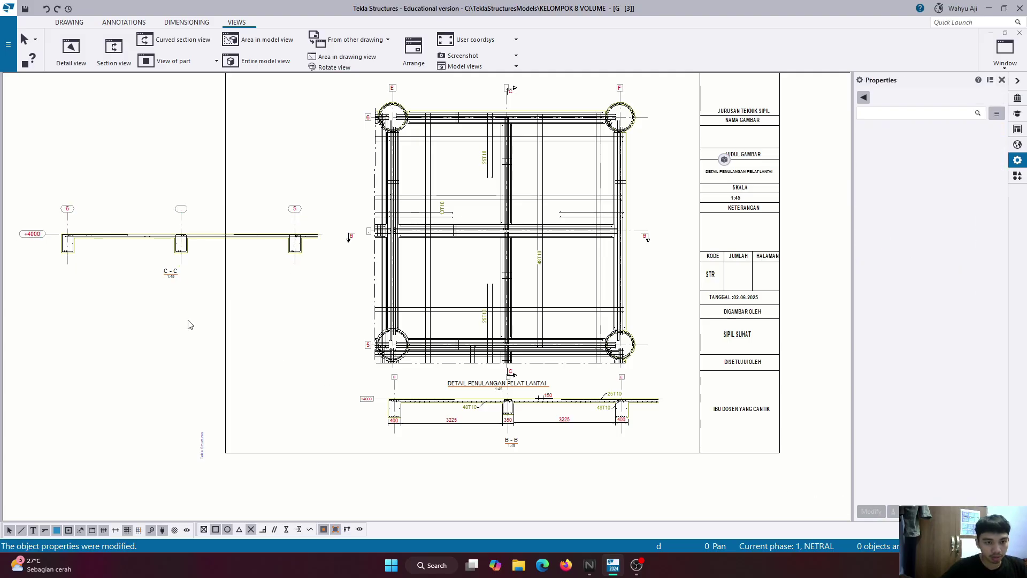
Examine how the slab and beam reinforcement is shown in section C-C, especially around the grid 5 beam.
scroll(240, 238, up, 10)
scroll(413, 224, down, 3)
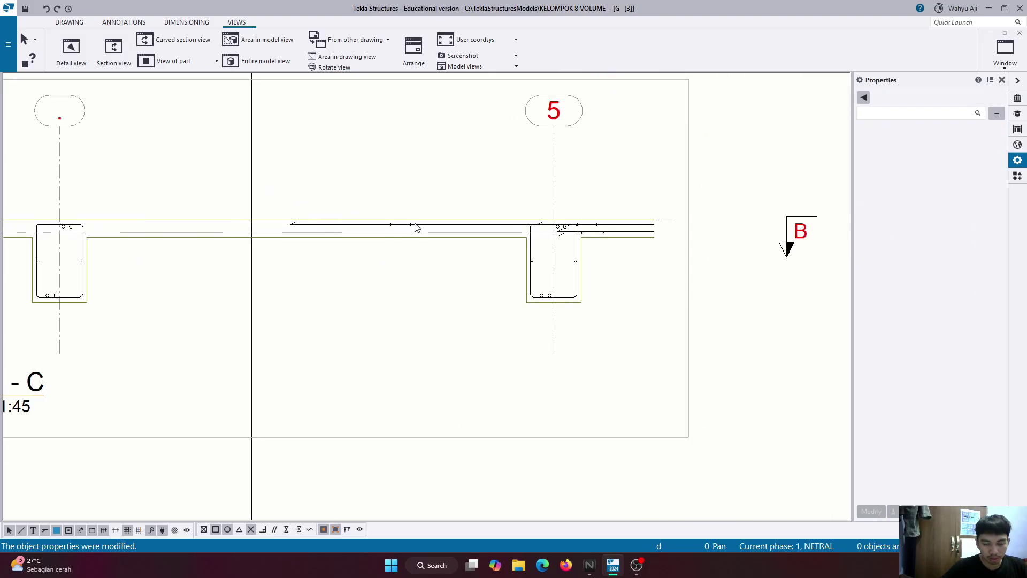
scroll(414, 224, up, 13)
scroll(411, 223, down, 11)
scroll(413, 227, down, 2)
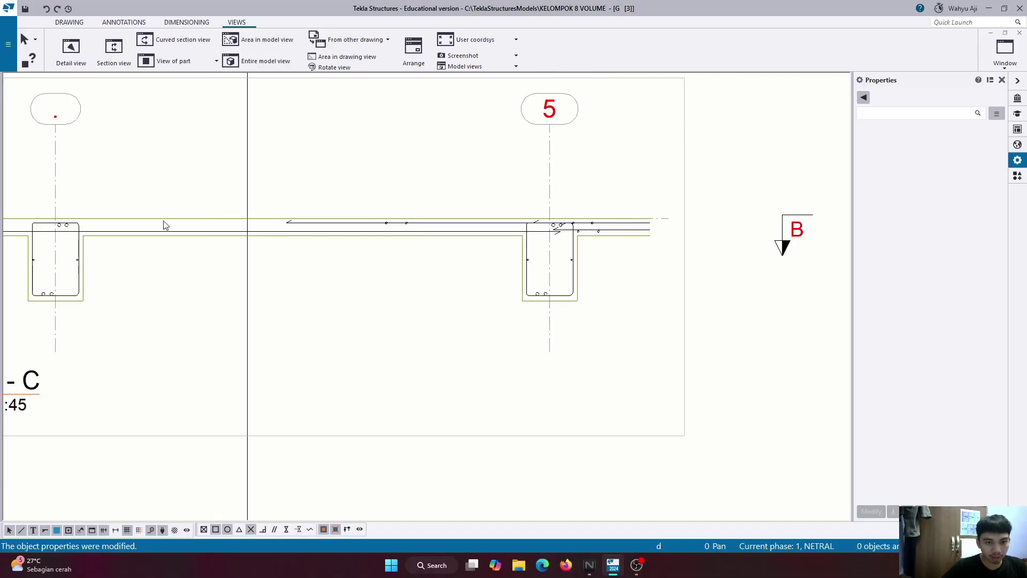
scroll(165, 224, up, 3)
click(165, 224)
scroll(757, 257, down, 2)
scroll(756, 257, up, 5)
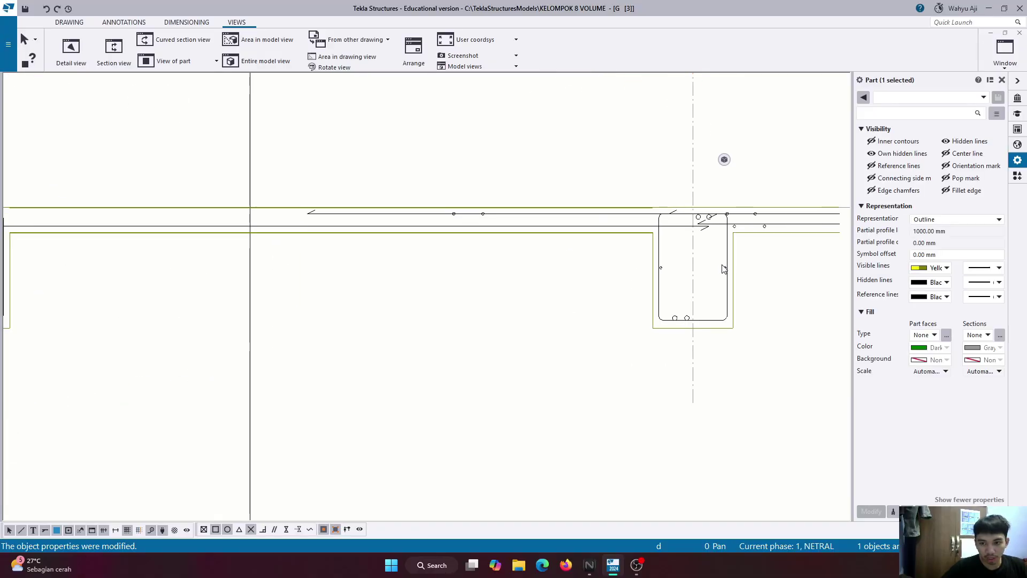
scroll(592, 344, down, 1)
scroll(593, 344, up, 2)
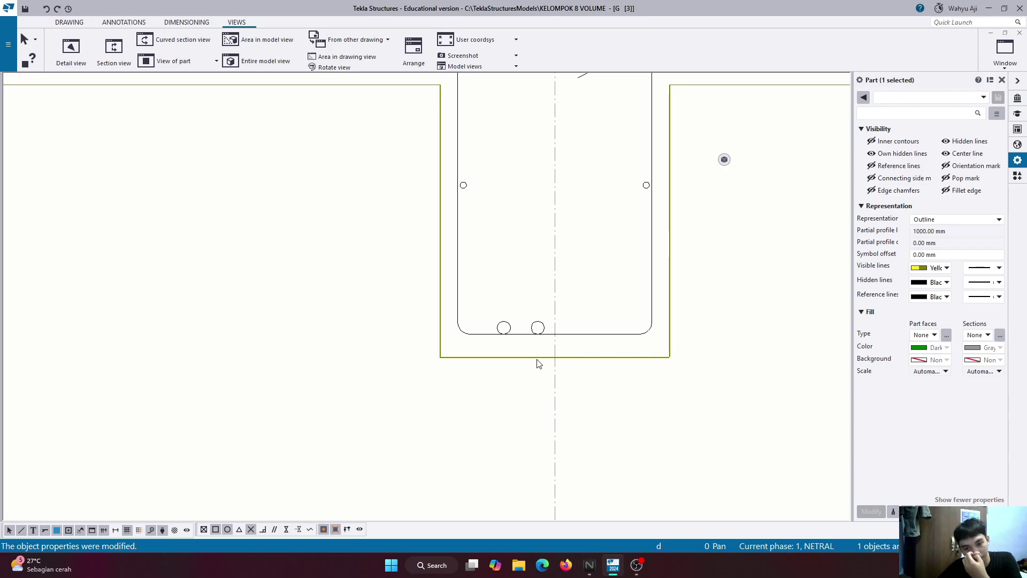
Set section C-C to show all reinforcing bars in each group with the filled line representation.
scroll(539, 364, down, 4)
double_click(653, 187)
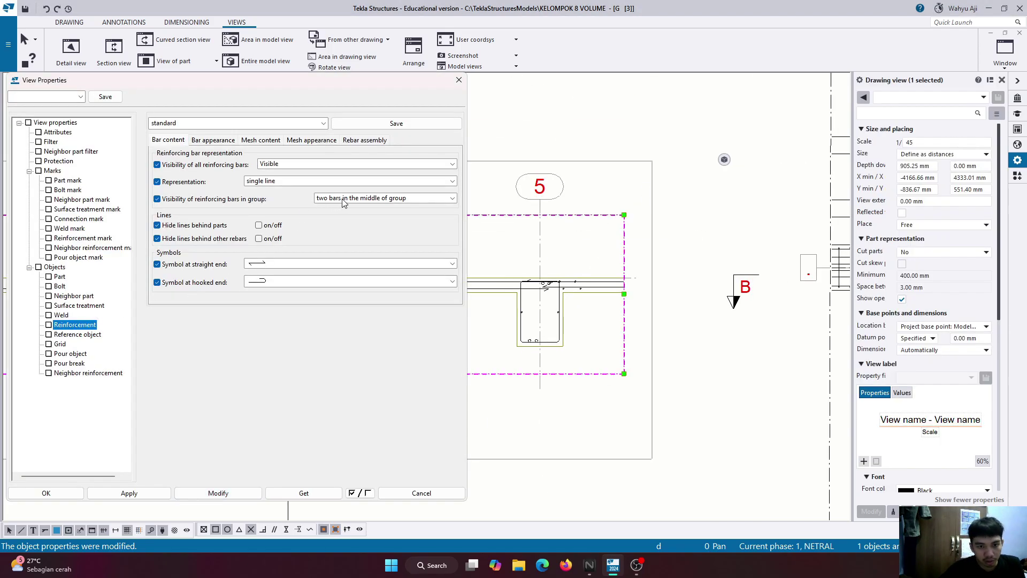
click(343, 201)
click(343, 207)
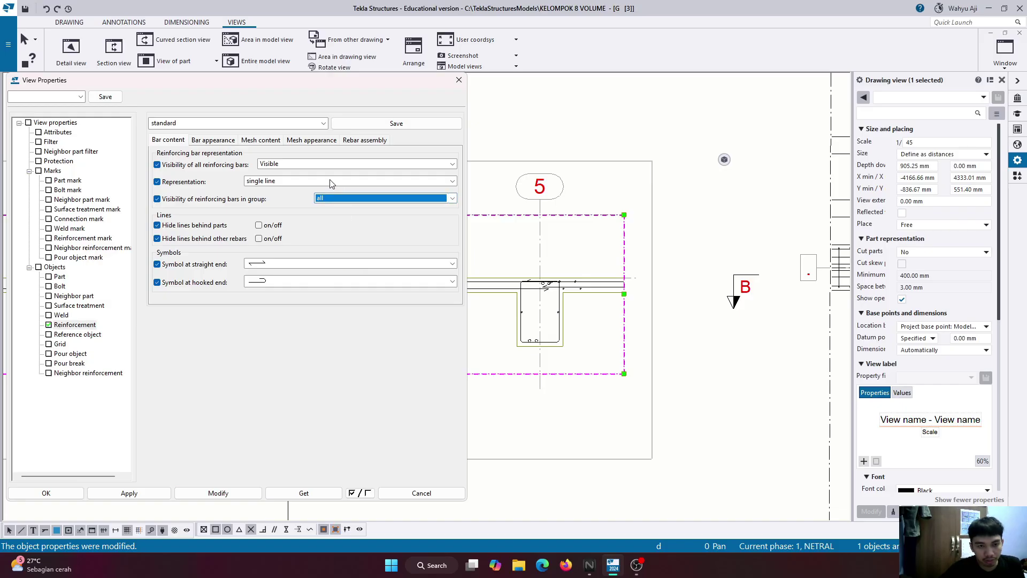
click(338, 185)
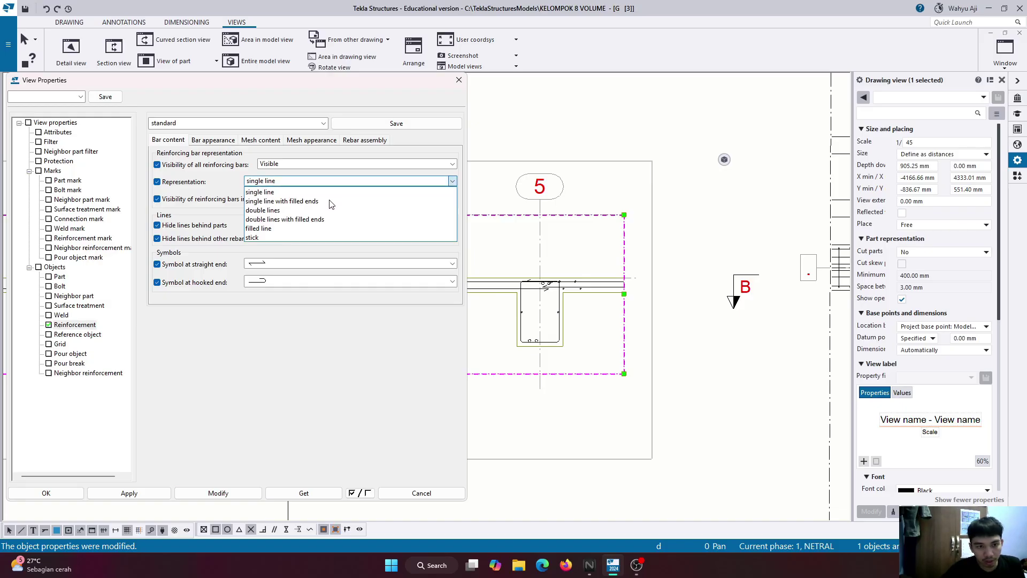
click(311, 234)
click(231, 493)
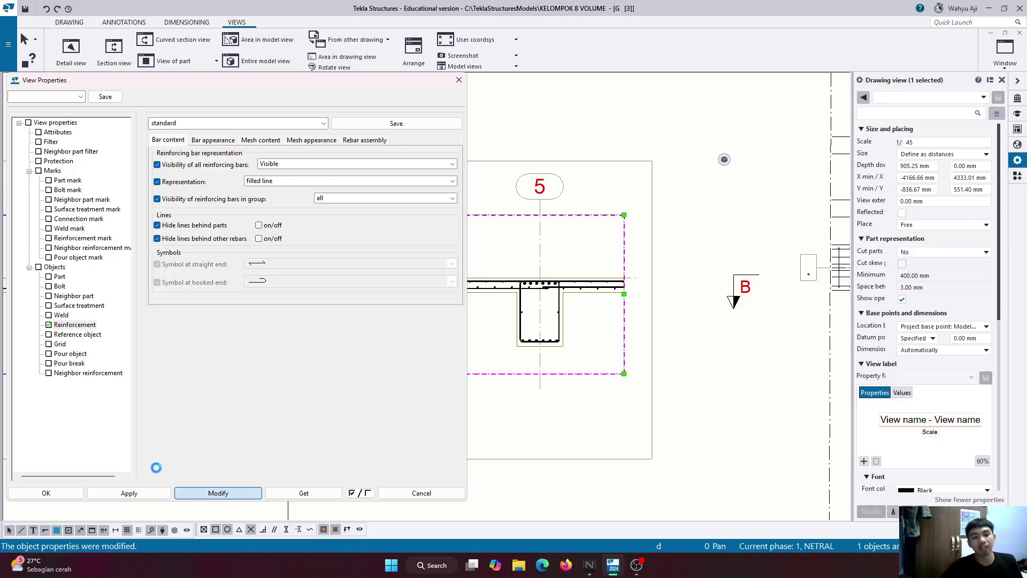
key(Escape)
Rotate section view C-C by 90 degrees so that it stands vertically.
scroll(358, 254, down, 3)
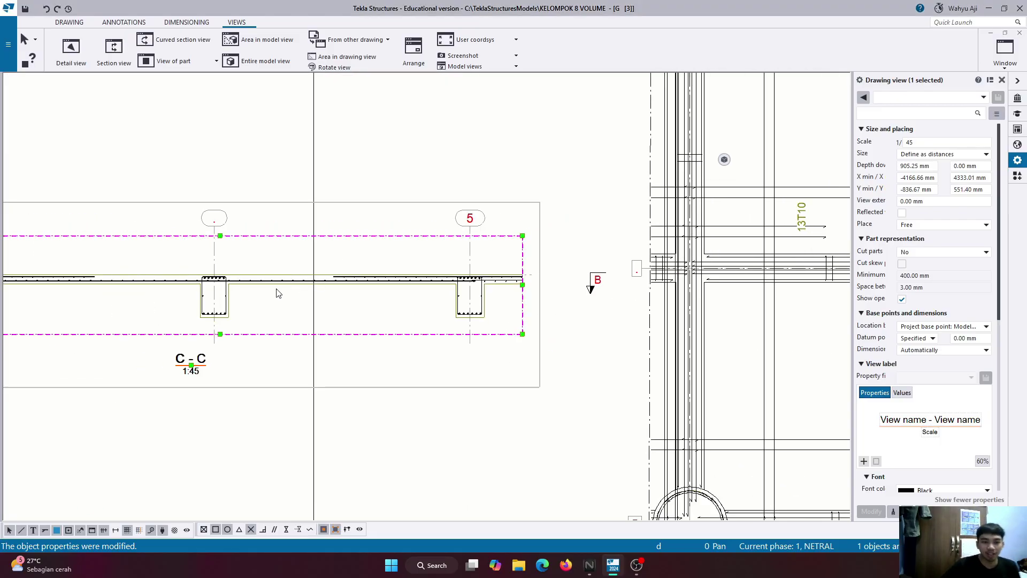
scroll(245, 293, up, 6)
scroll(245, 293, down, 5)
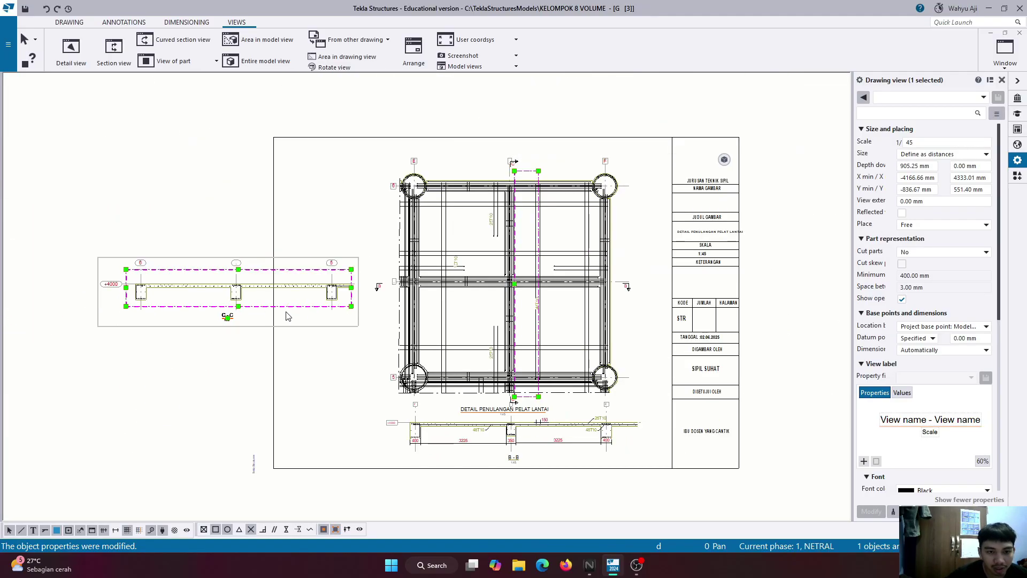
scroll(308, 314, up, 1)
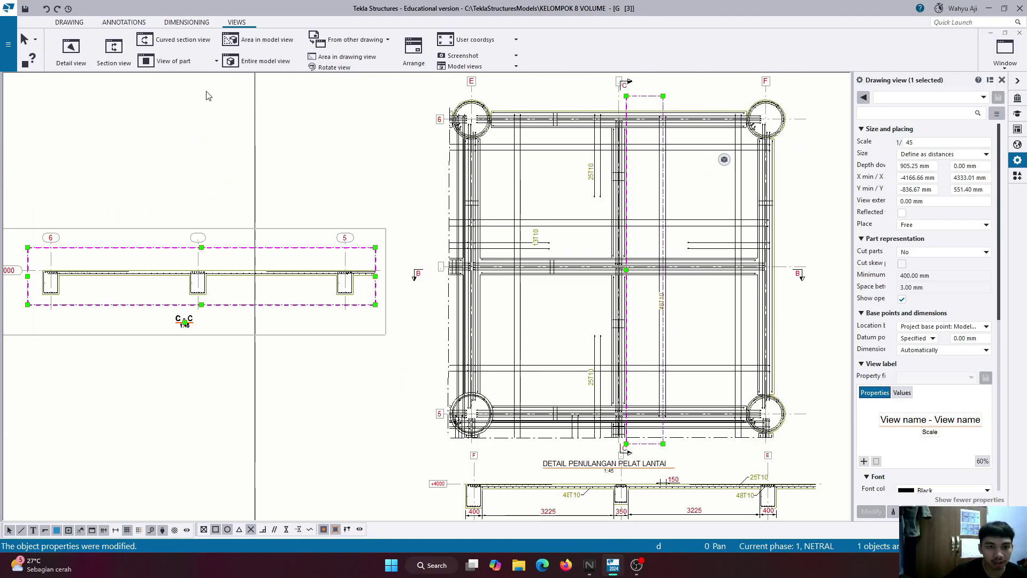
click(335, 67)
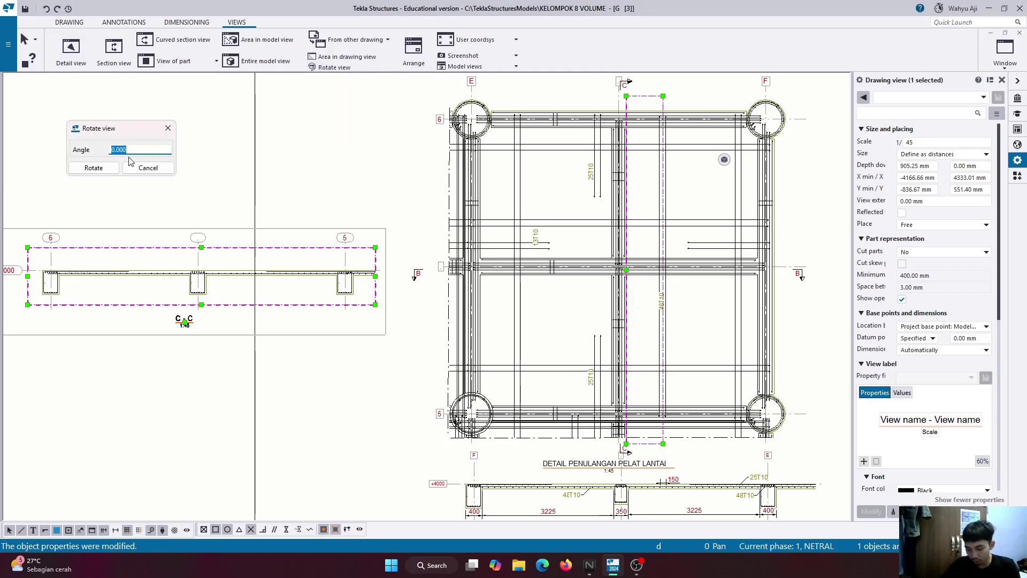
text(90)
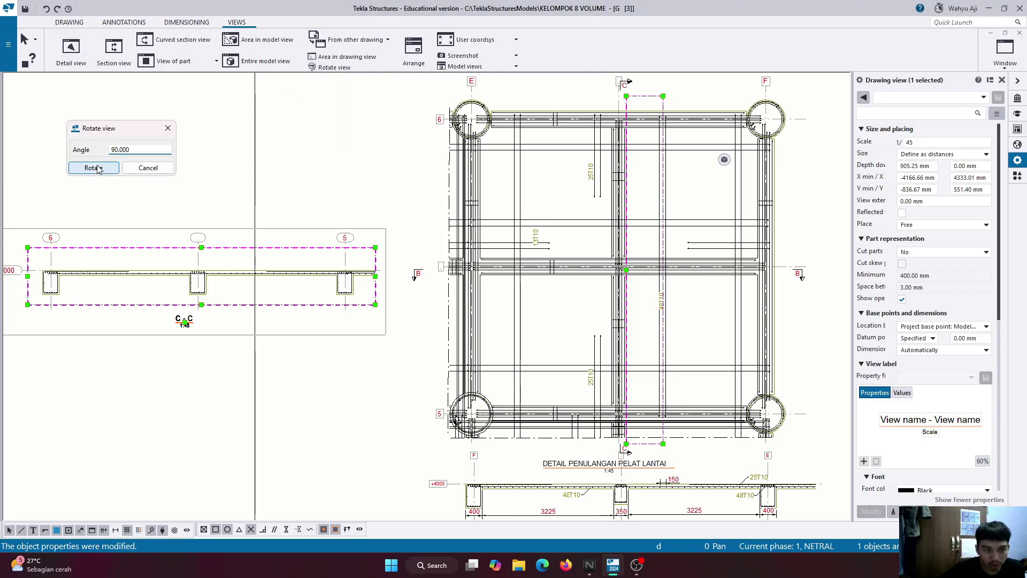
click(94, 168)
click(243, 334)
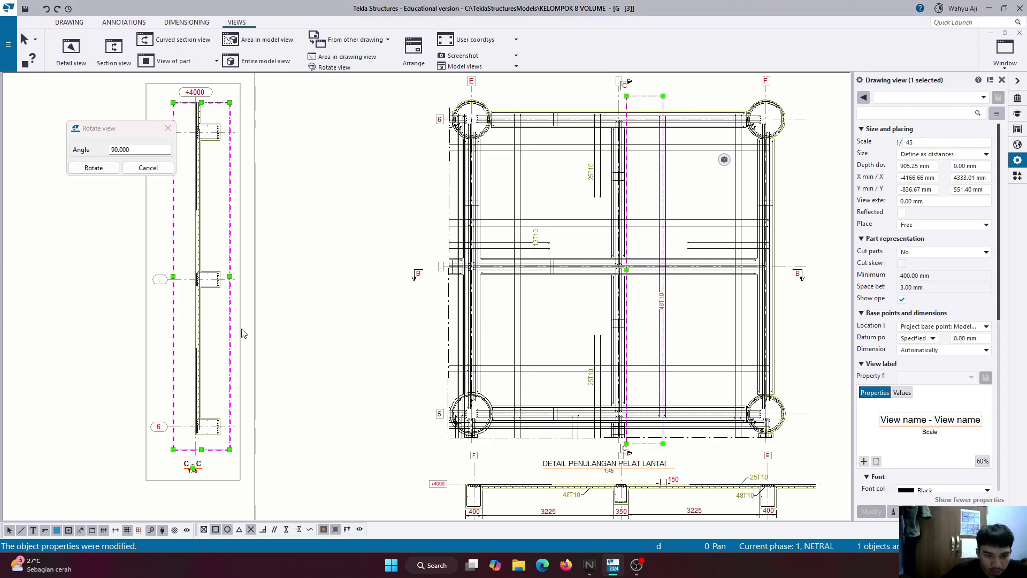
click(168, 128)
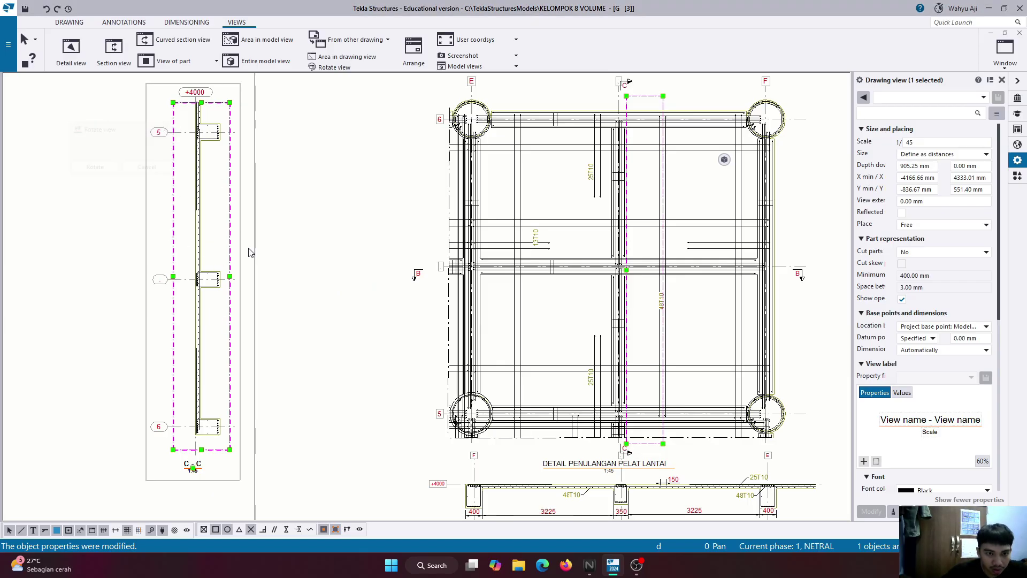
Move the rotated section C-C onto the sheet, to the left of the plan view.
mouse_move(249, 301)
mouse_down()
mouse_move(390, 300)
mouse_move(398, 290)
mouse_up()
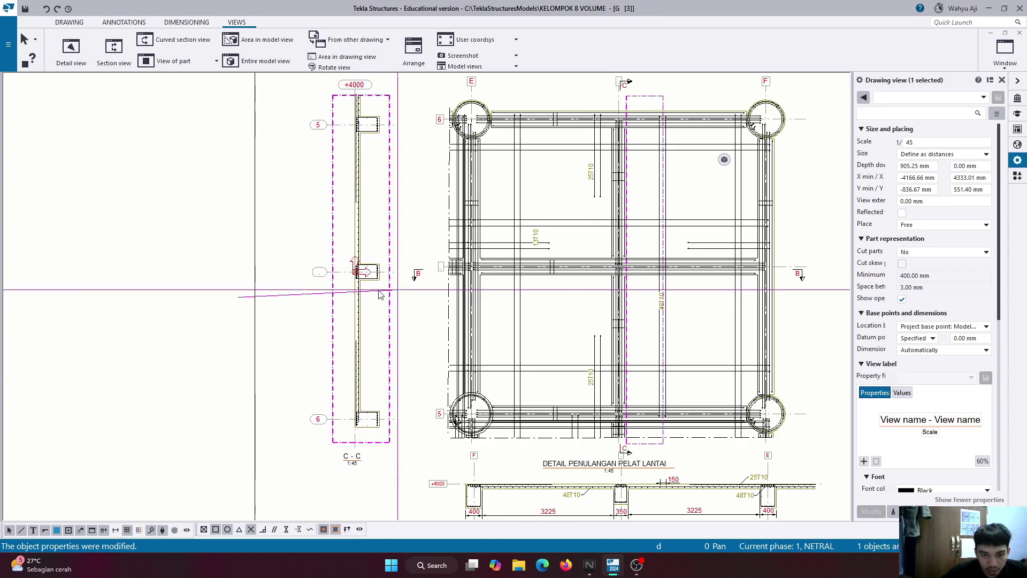
click(152, 318)
scroll(142, 321, down, 2)
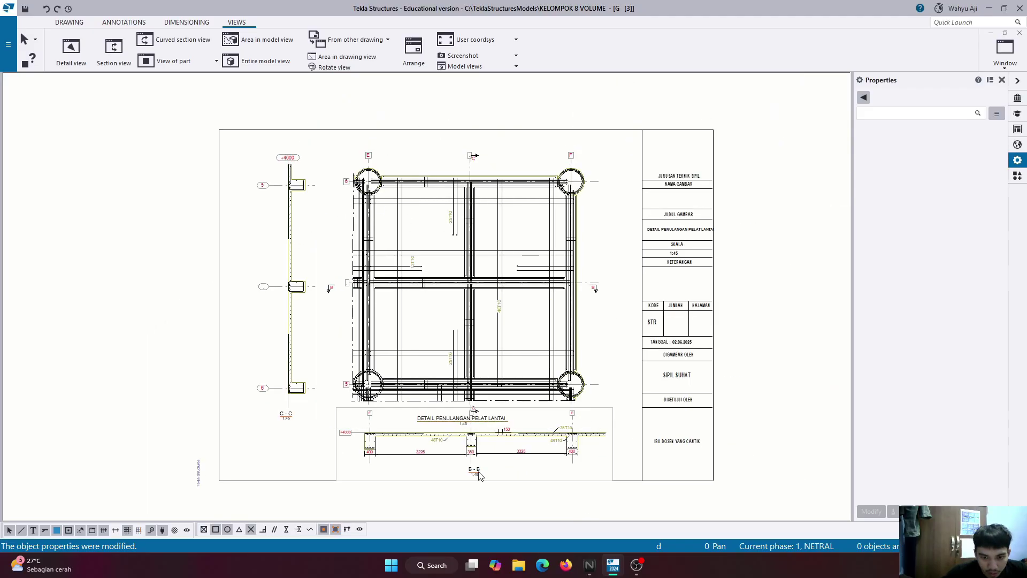
Examine the dimensions, bar spacing and rebar marks of section B-B beneath the plan view.
scroll(450, 443, up, 2)
scroll(449, 443, up, 3)
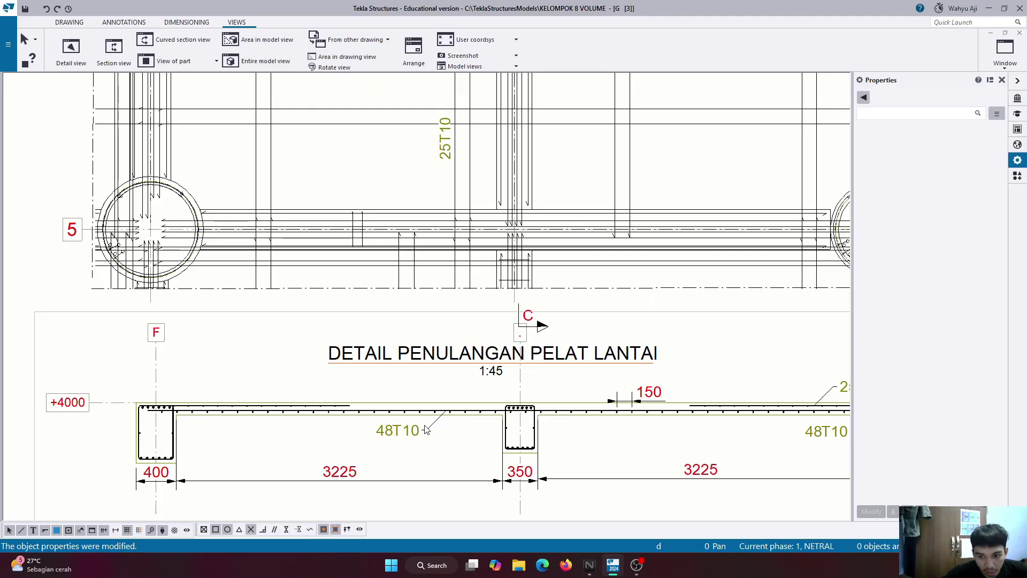
scroll(420, 427, down, 1)
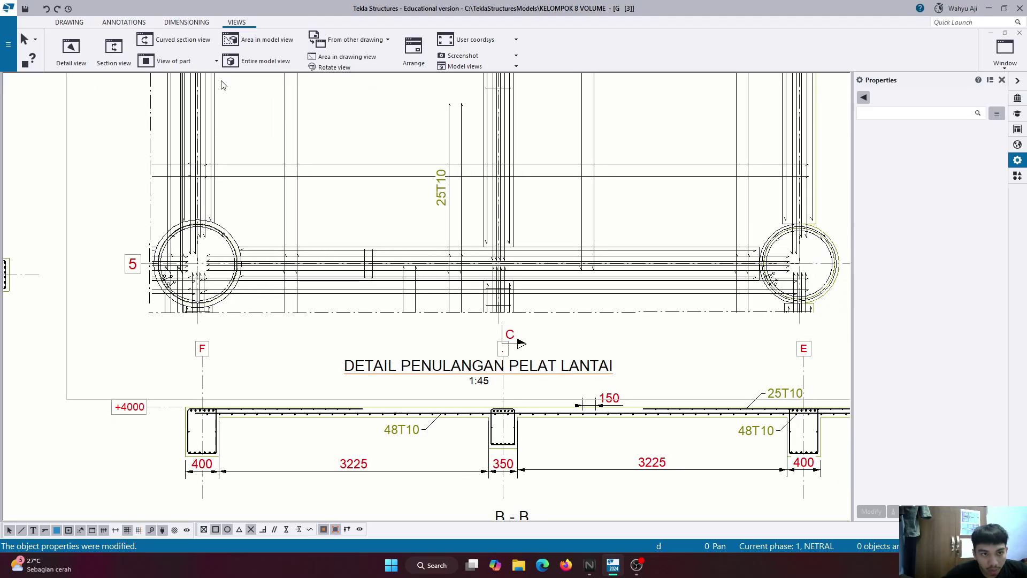
scroll(401, 431, down, 1)
scroll(471, 421, down, 1)
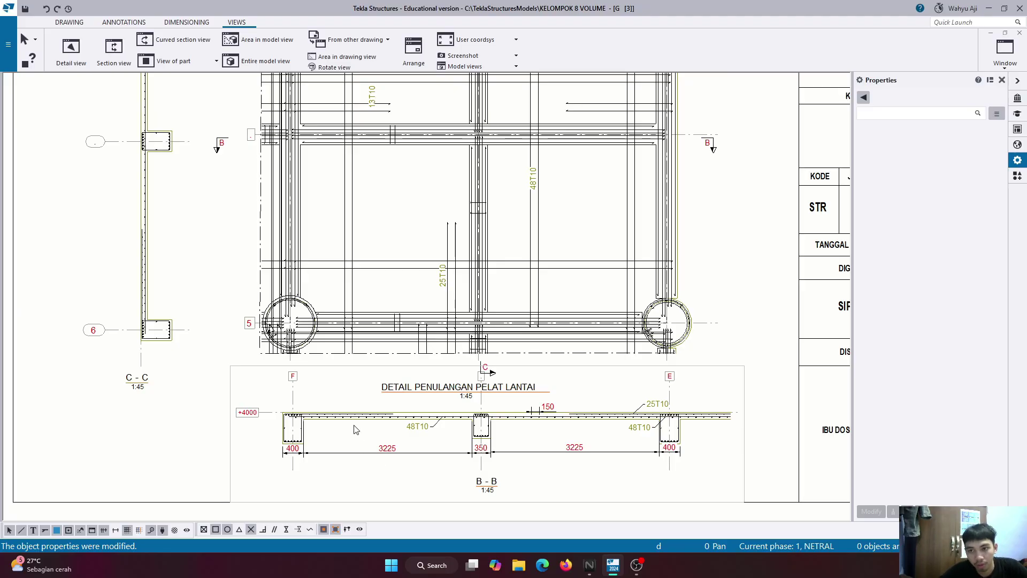
scroll(357, 430, down, 2)
scroll(672, 199, up, 2)
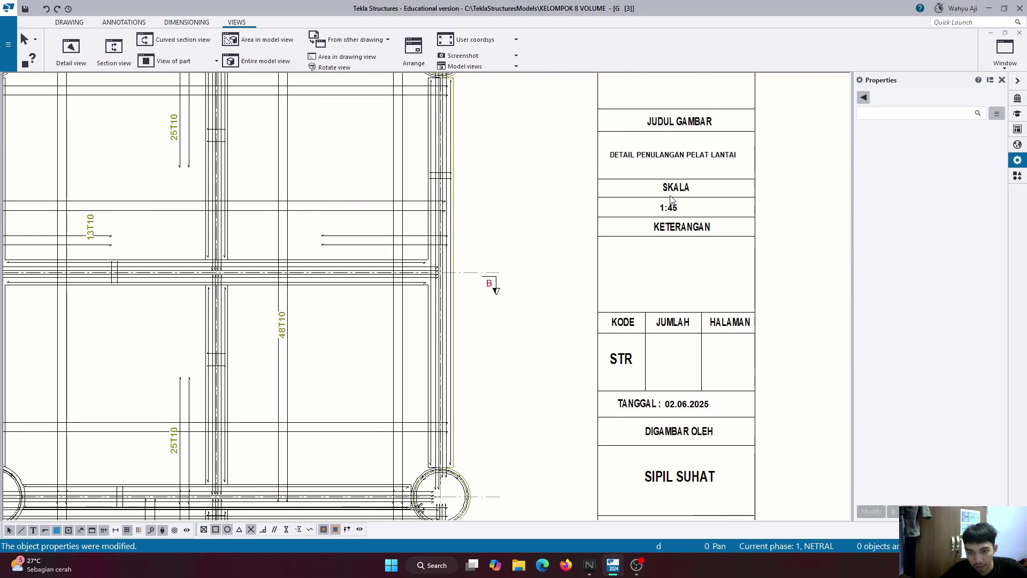
scroll(431, 178, down, 4)
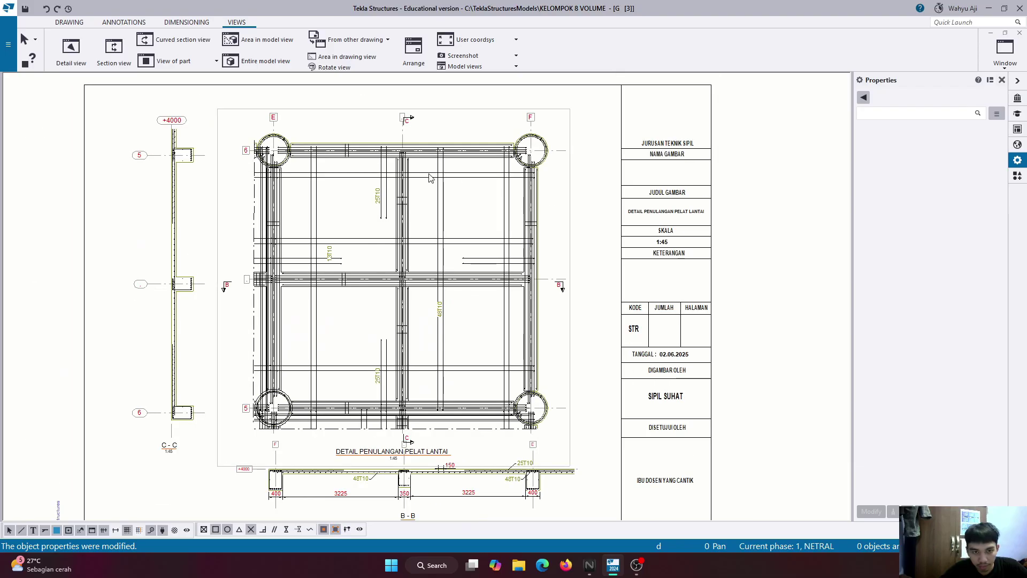
scroll(198, 184, up, 2)
scroll(522, 178, down, 2)
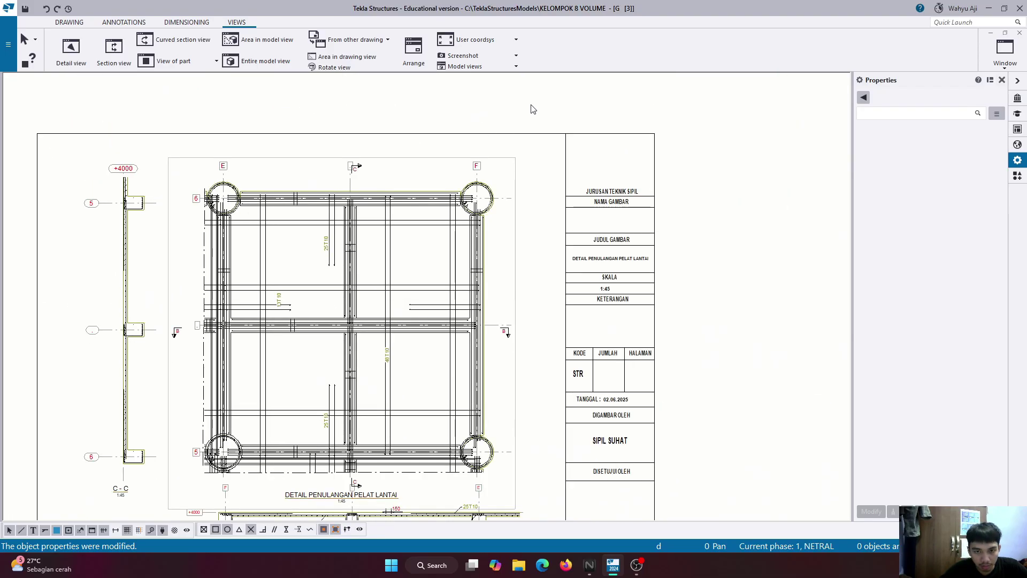
click(516, 182)
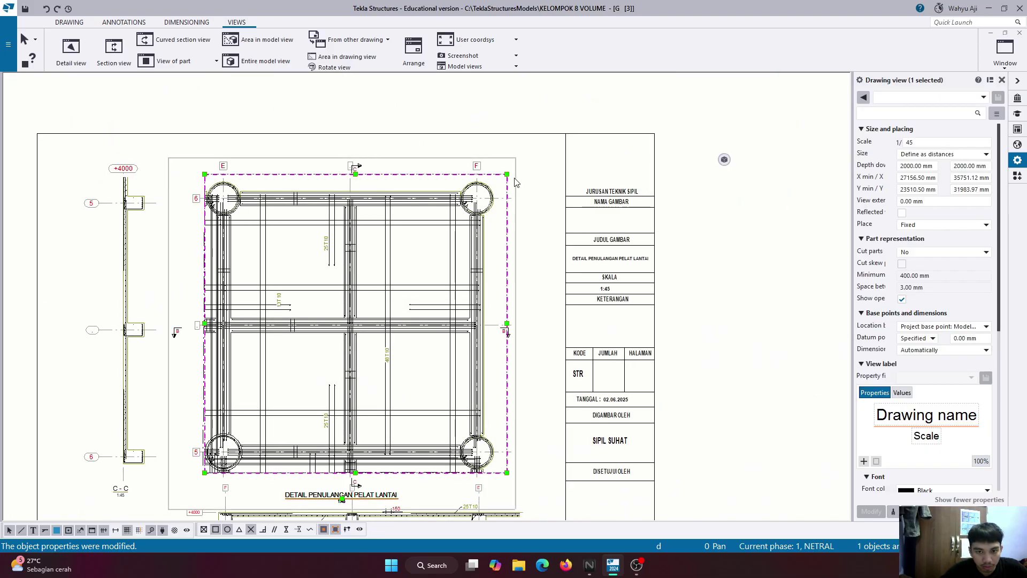
double_click(516, 182)
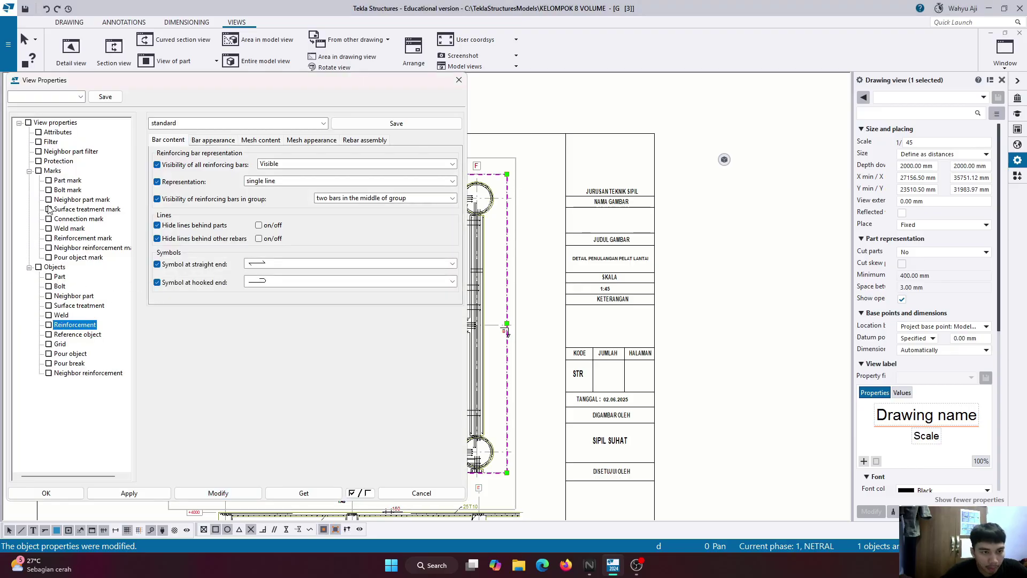
click(460, 80)
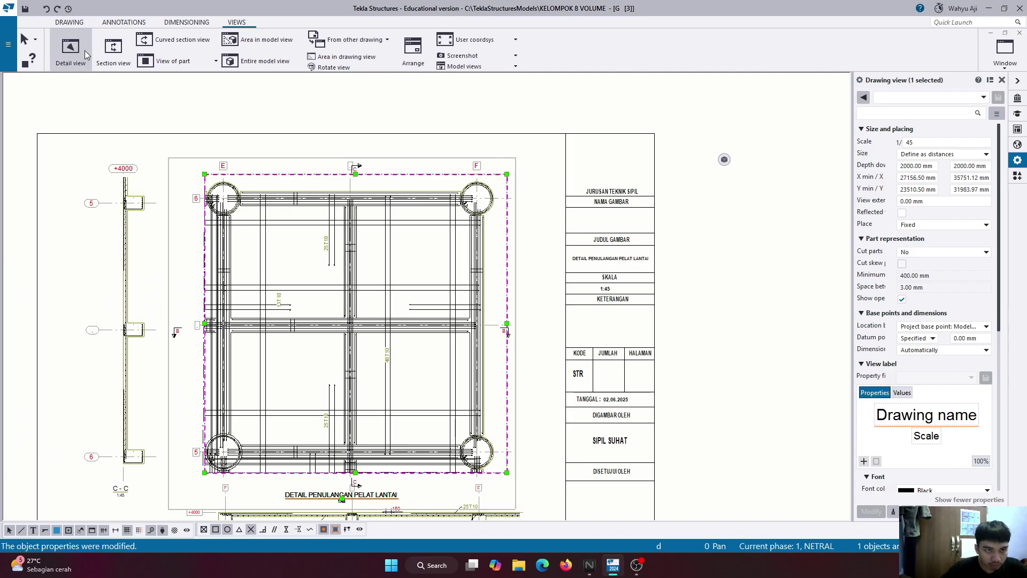
Check the part representation, appearance and fill settings in the general arrangement drawing properties.
click(83, 22)
click(166, 68)
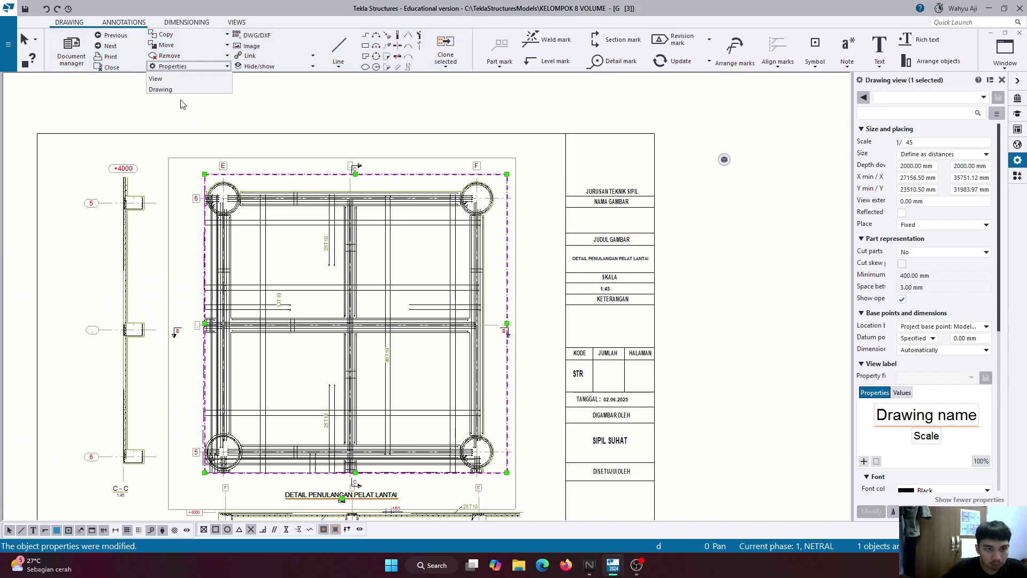
click(162, 89)
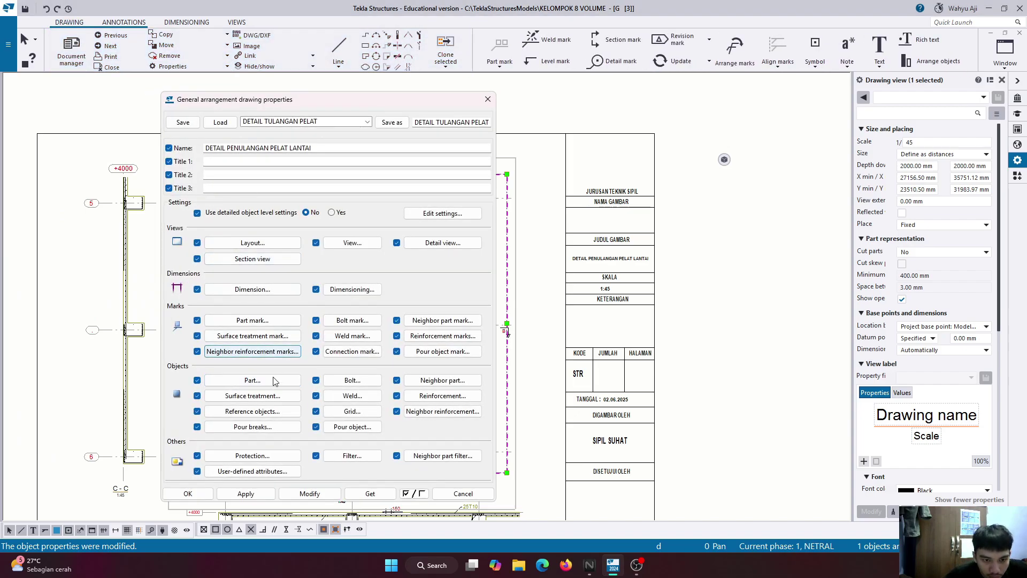
click(275, 381)
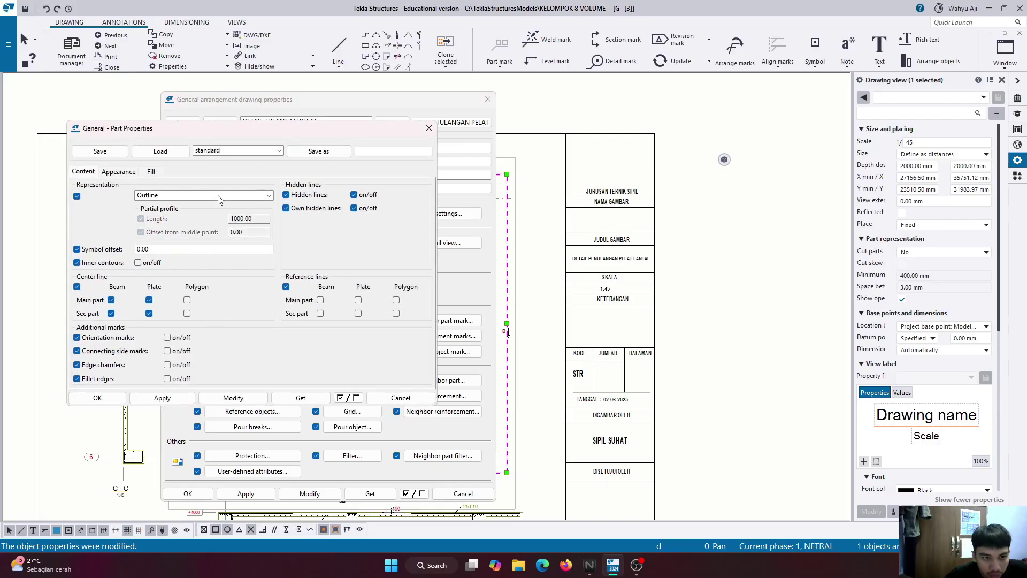
click(110, 172)
click(150, 172)
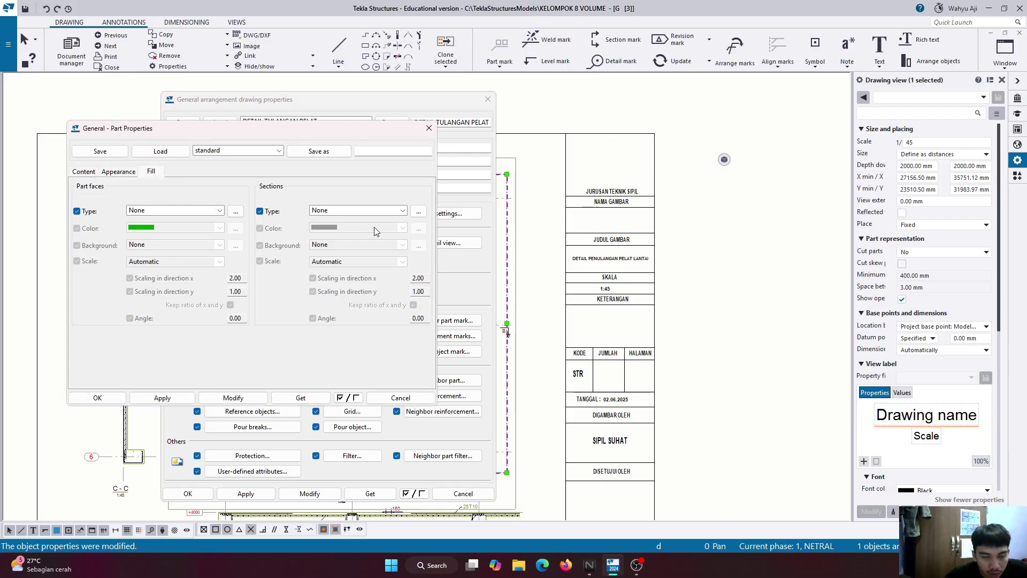
click(428, 129)
click(483, 103)
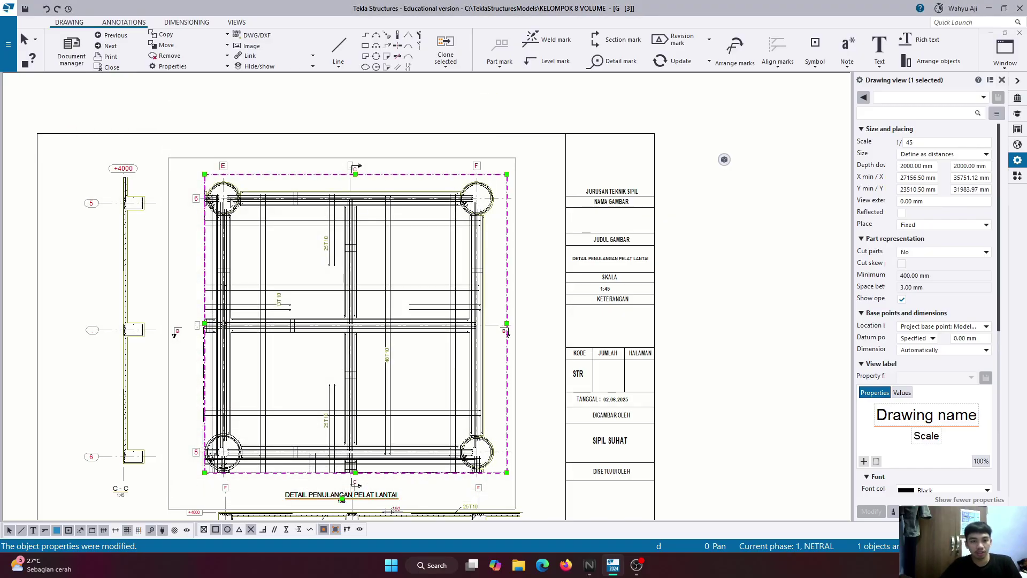
Set the fill of part faces in the drawing's part properties to the CONCRETE hatch in black.
scroll(231, 203, up, 5)
scroll(257, 229, down, 4)
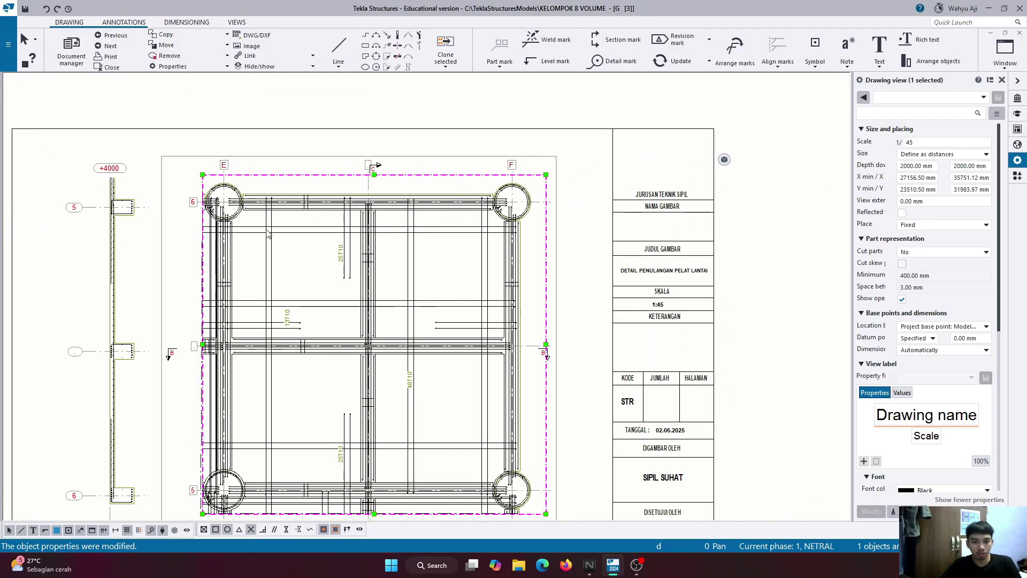
scroll(268, 234, down, 3)
scroll(151, 153, up, 3)
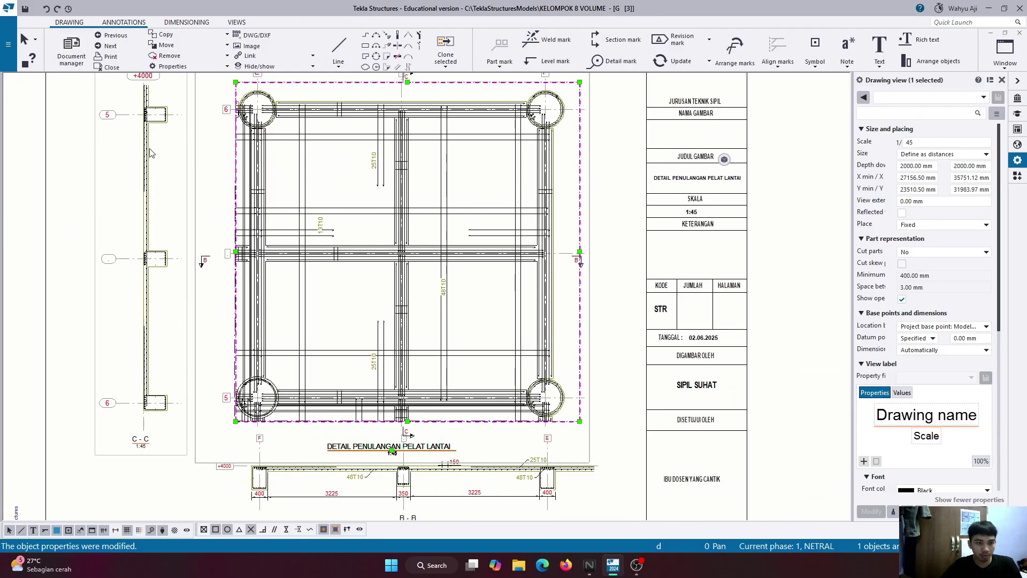
click(170, 67)
click(190, 86)
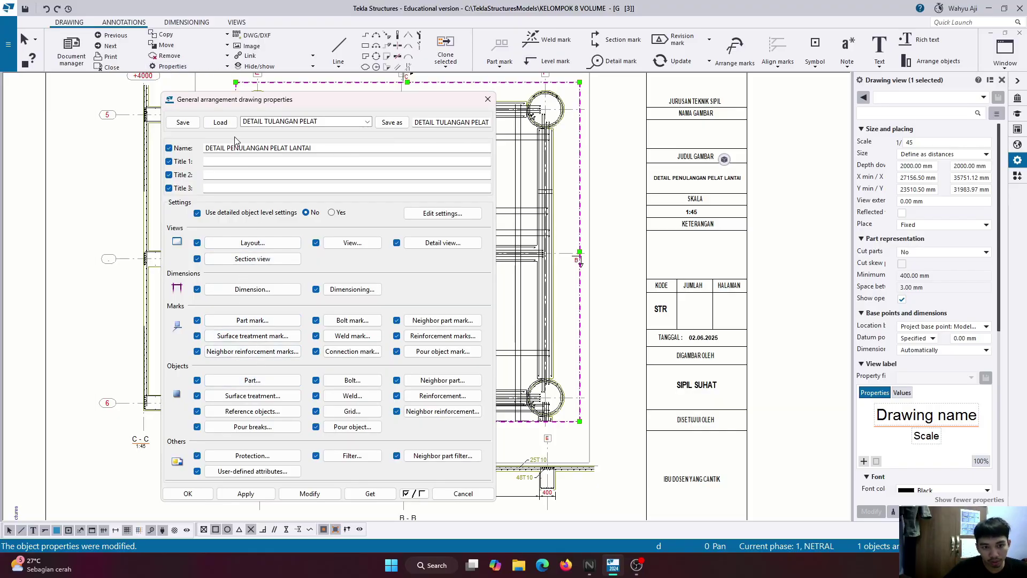
click(257, 382)
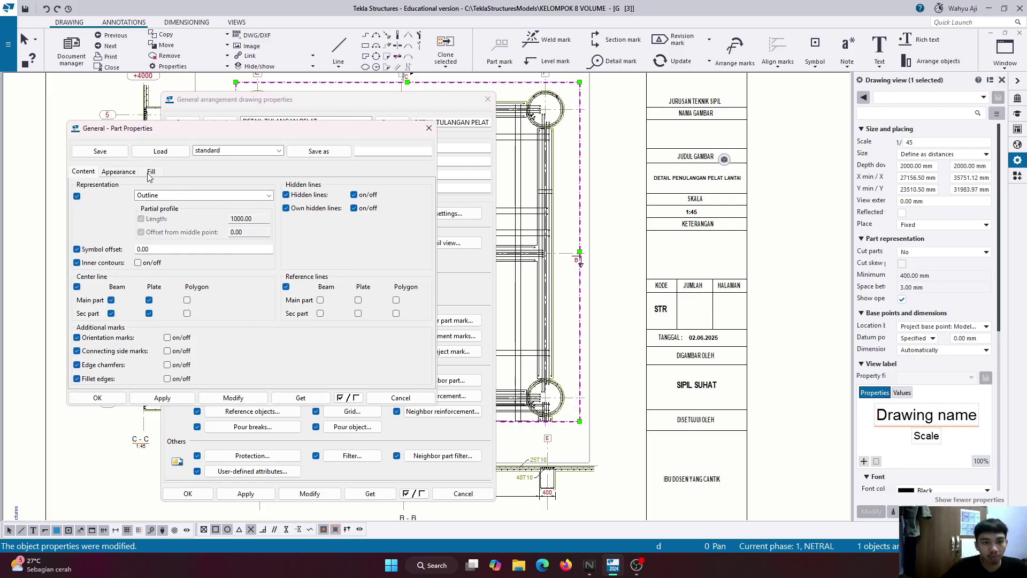
click(150, 173)
click(217, 212)
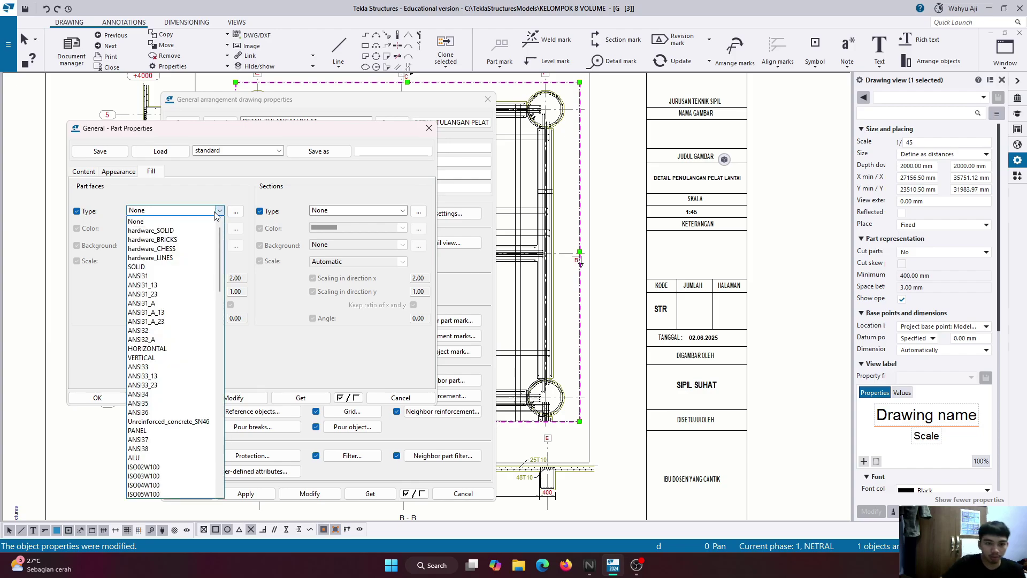
scroll(171, 435, down, 6)
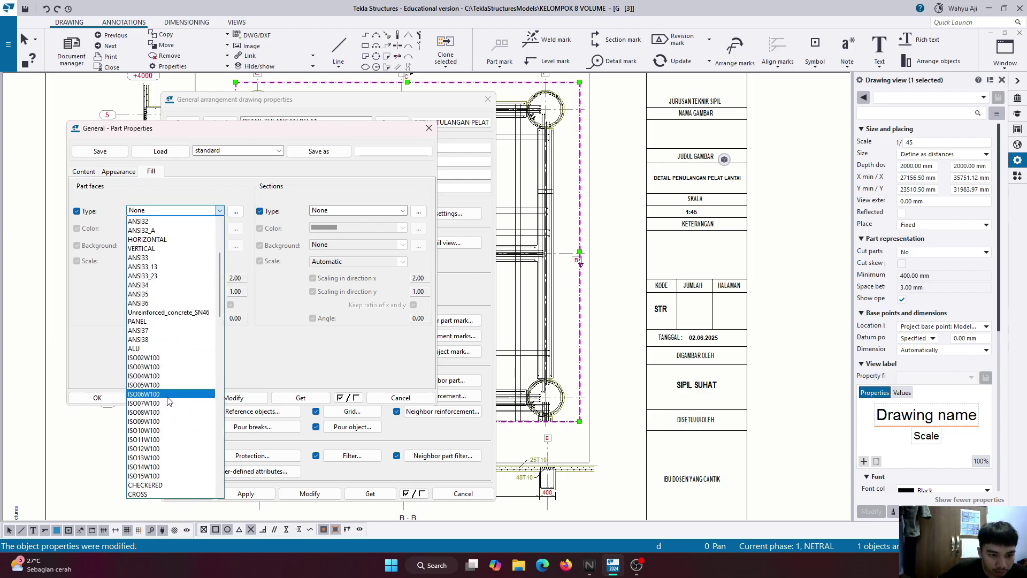
scroll(172, 434, down, 8)
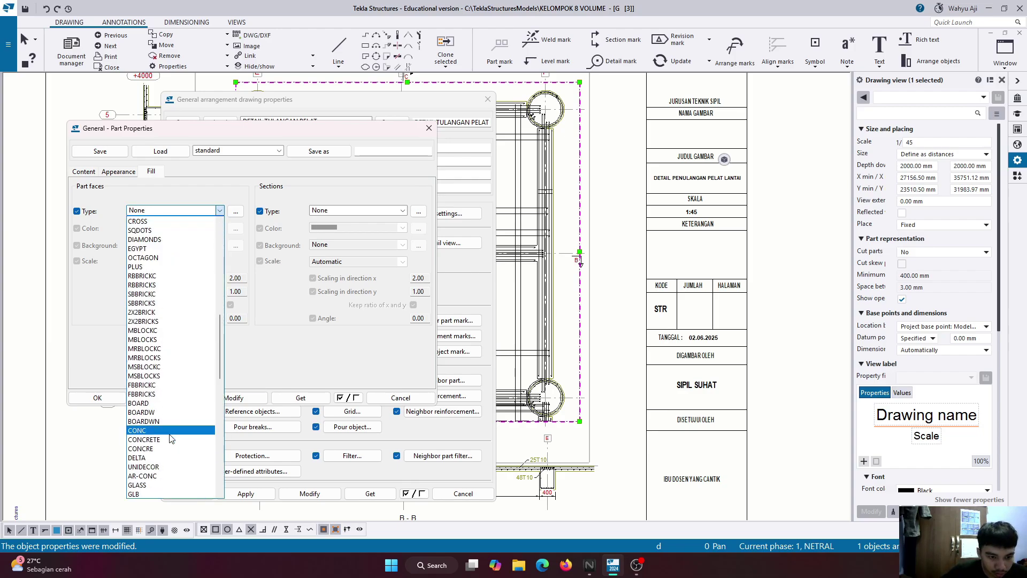
click(167, 439)
click(219, 228)
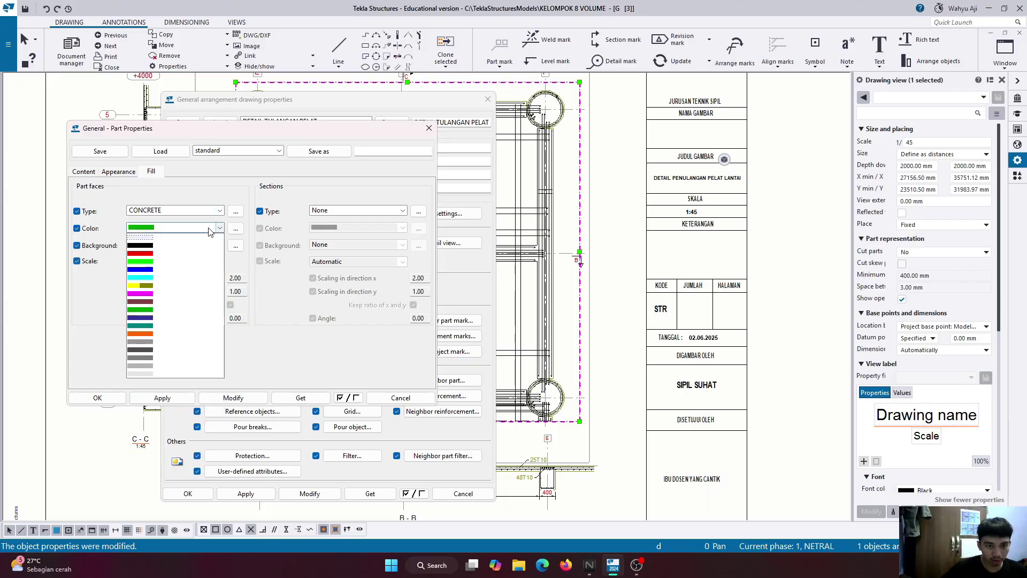
click(176, 246)
click(402, 210)
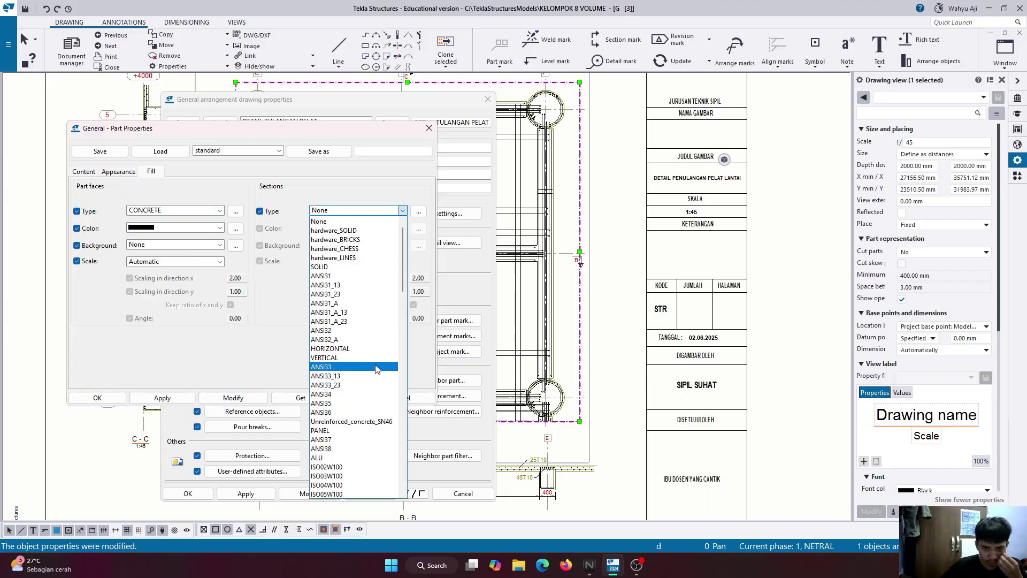
scroll(373, 377, down, 5)
scroll(369, 388, down, 13)
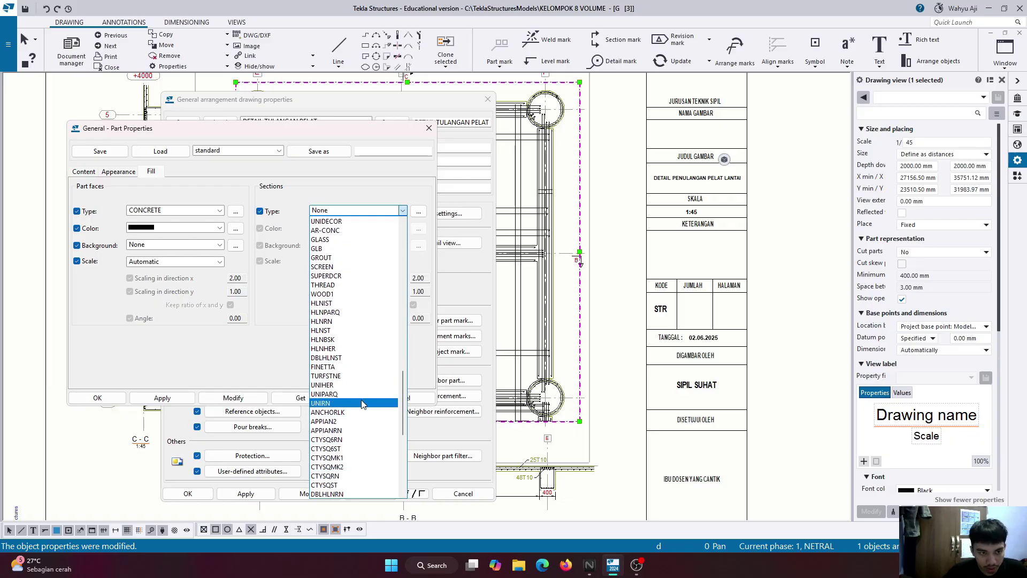
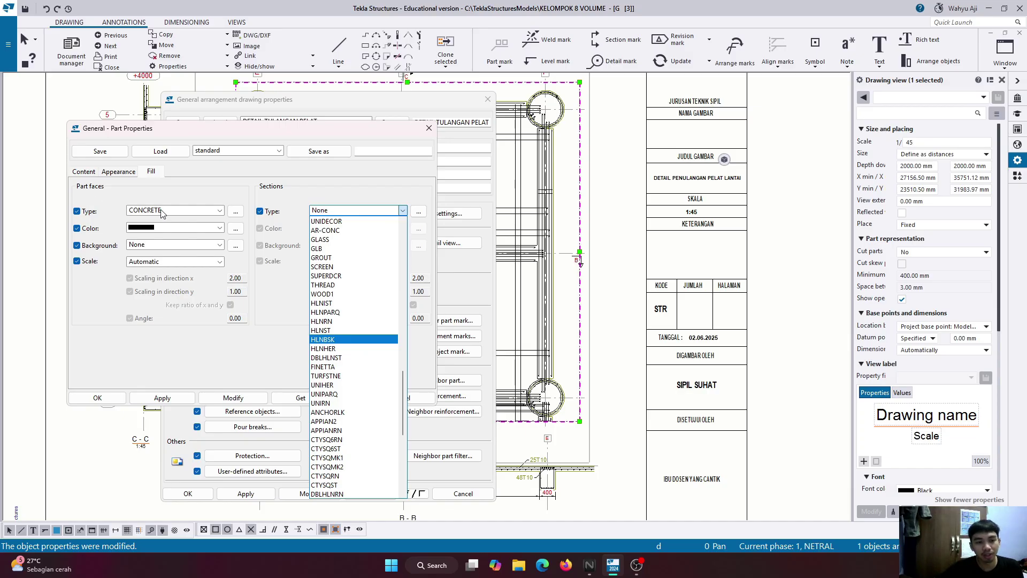
key(Escape)
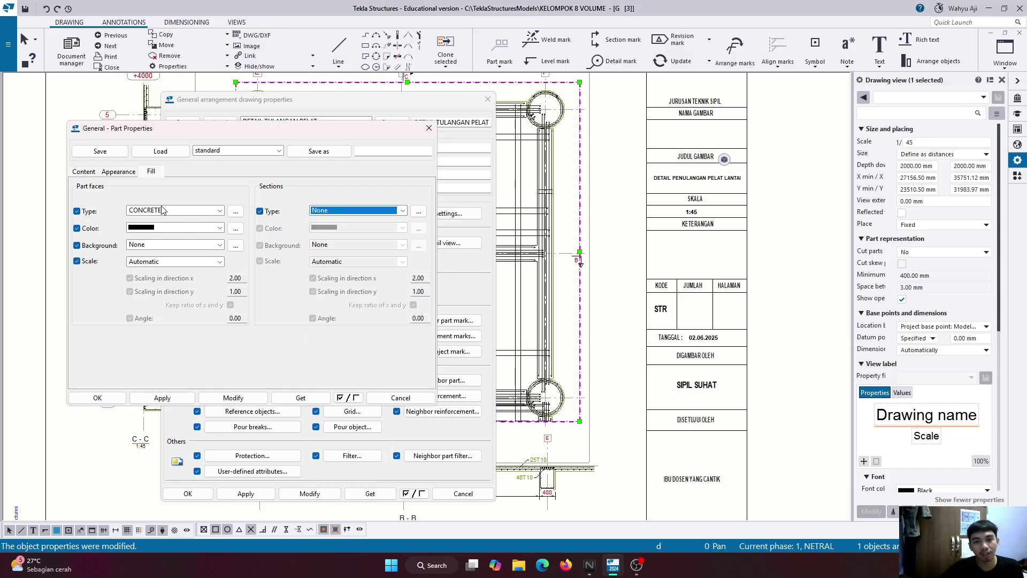
Set the fill type for part sections to the CONCRETE hatch.
click(403, 210)
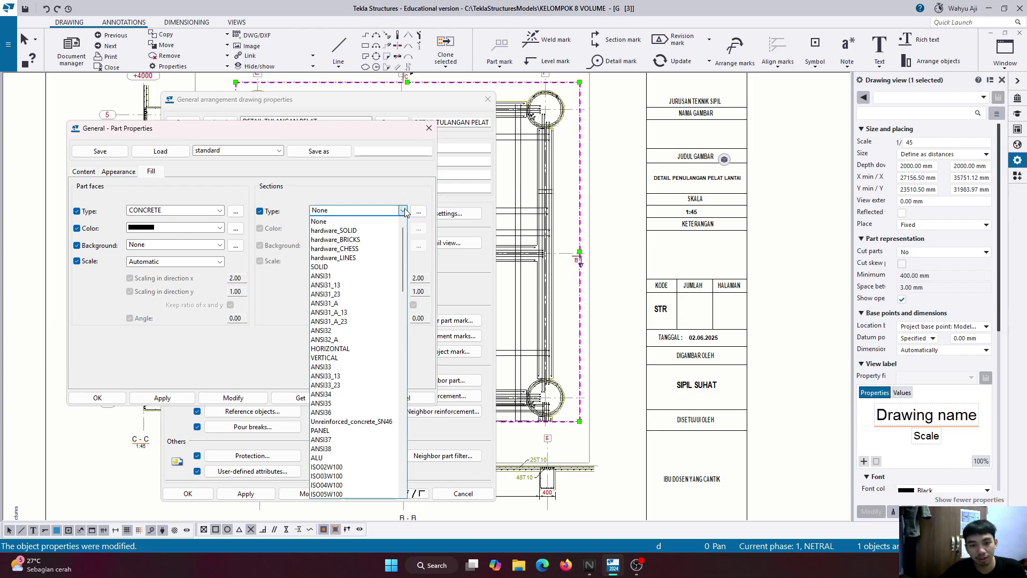
scroll(356, 321, down, 20)
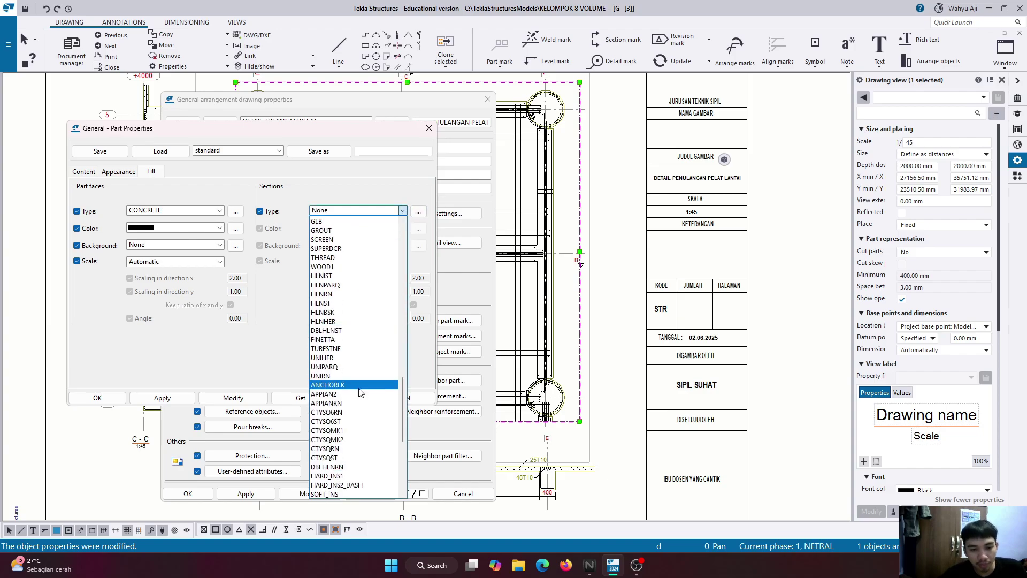
scroll(360, 394, down, 7)
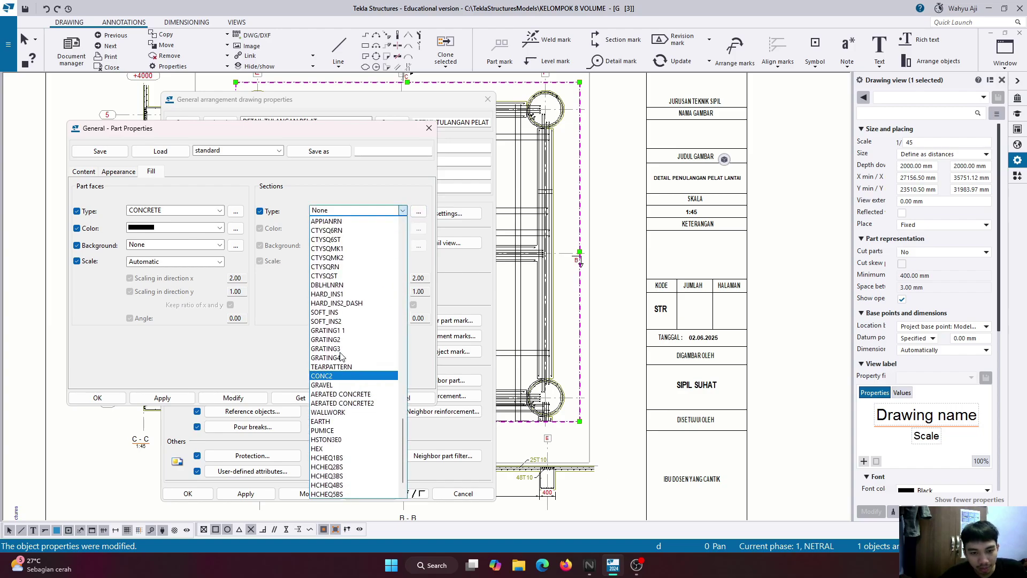
scroll(335, 326, up, 10)
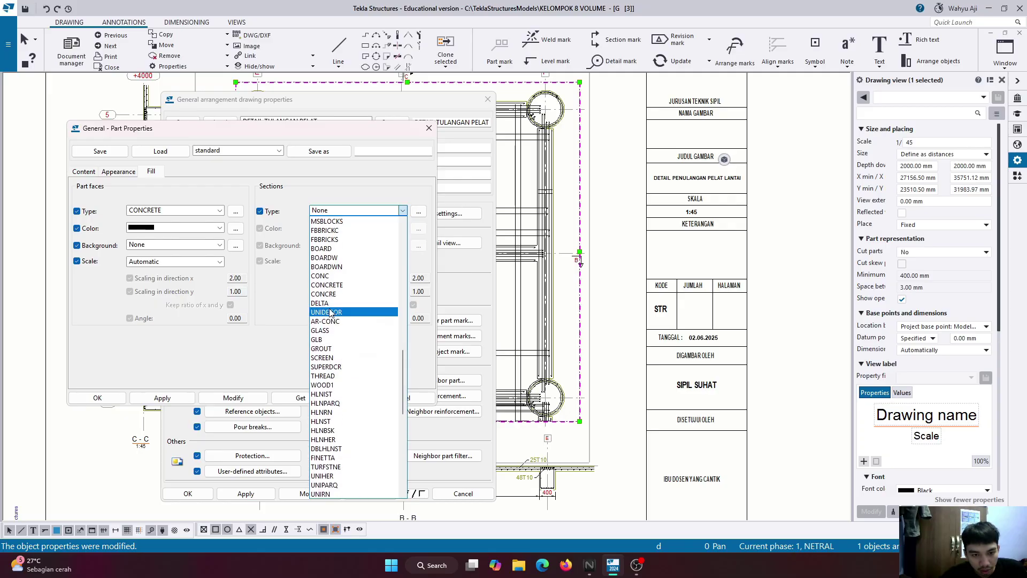
click(334, 285)
Set the color of the sections' concrete hatch to the lightest grey.
click(345, 229)
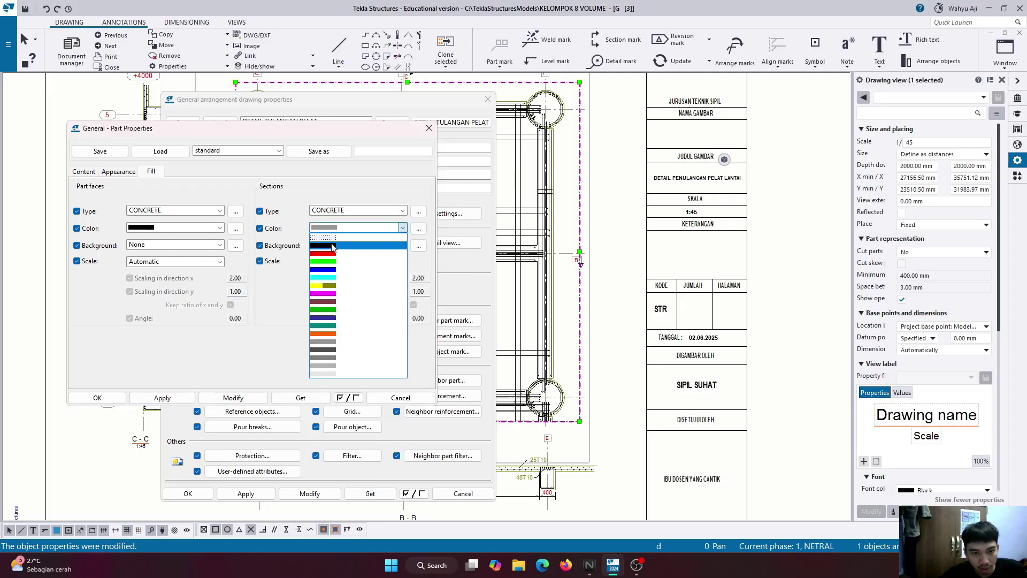
click(333, 245)
click(343, 229)
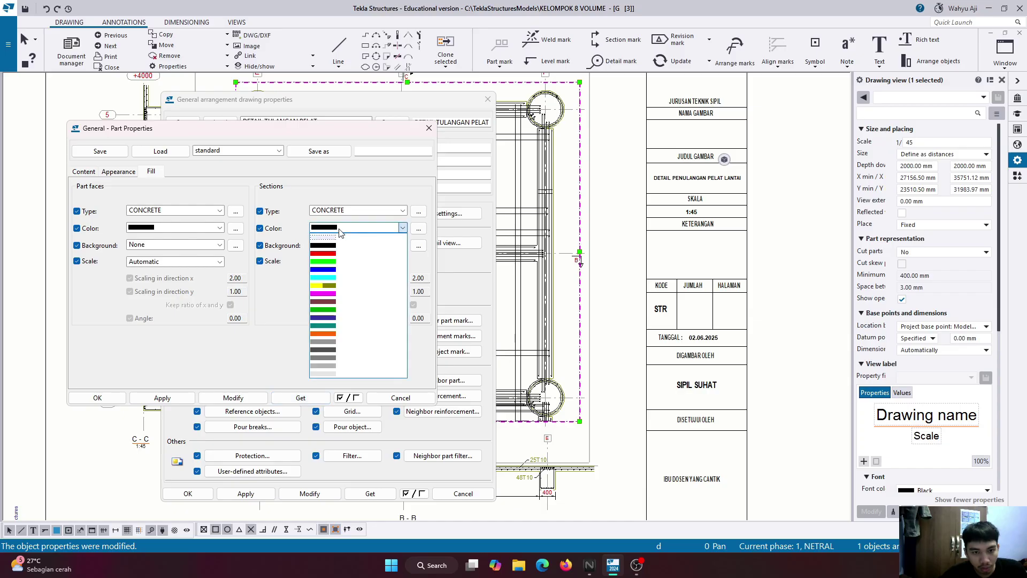
click(338, 373)
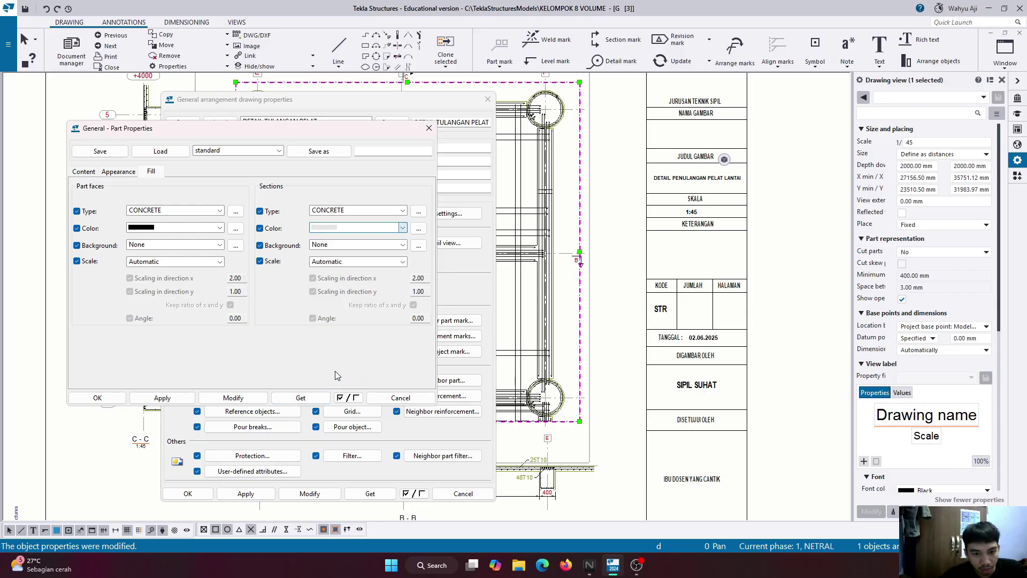
click(338, 230)
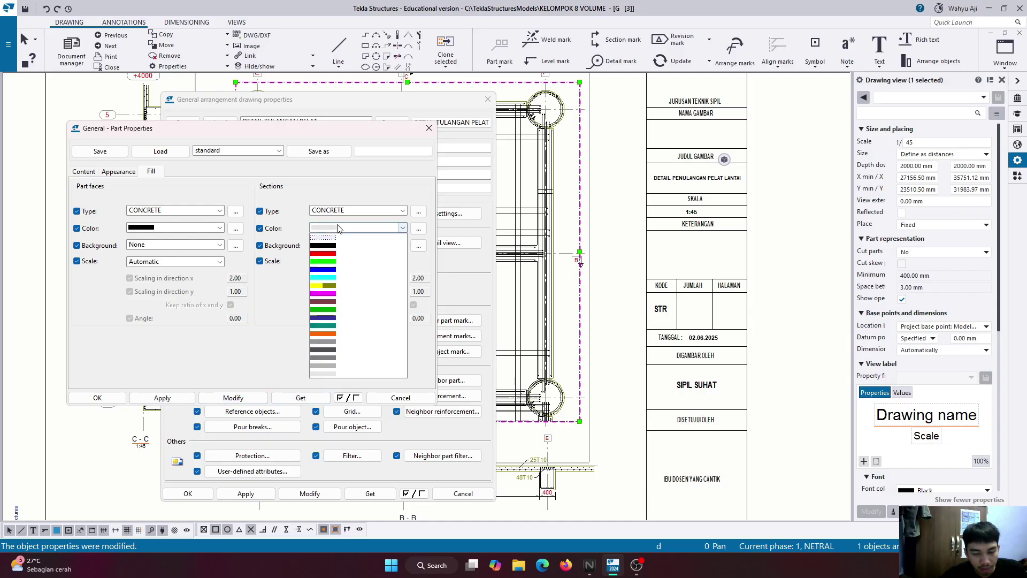
click(328, 366)
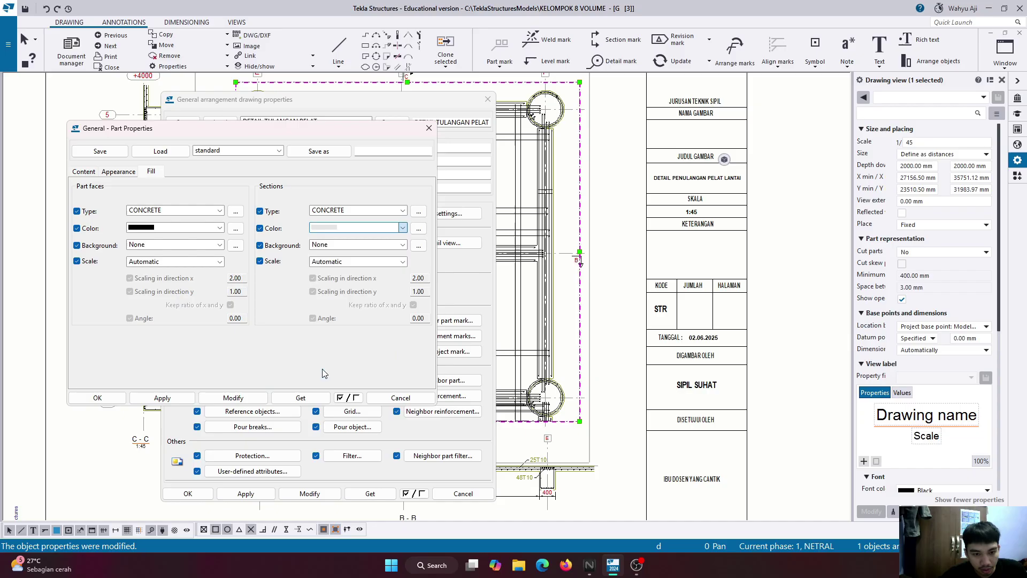
Apply the part fill settings to the drawing and inspect the hatch across the slab plan.
click(110, 396)
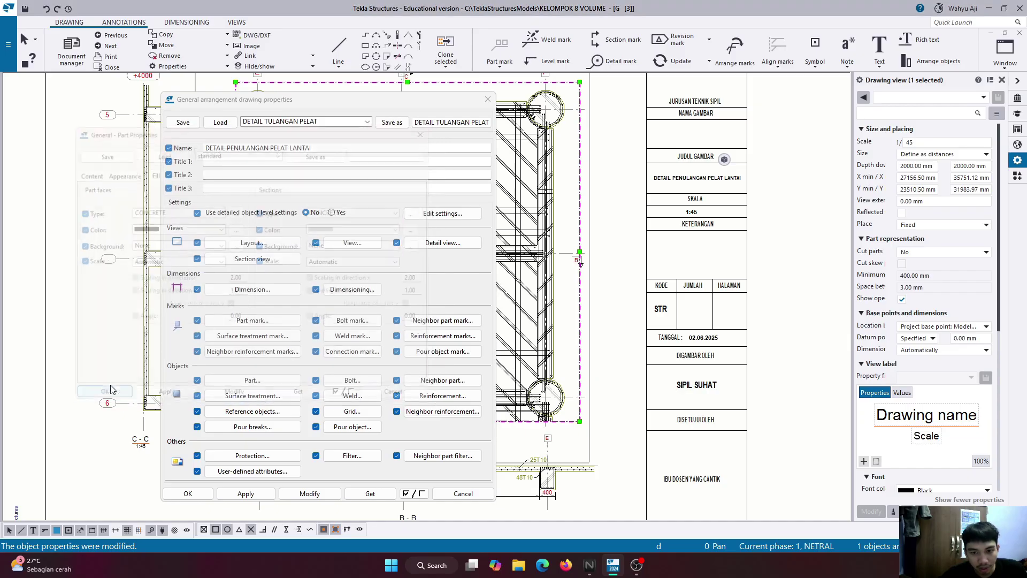
click(488, 99)
scroll(409, 234, down, 5)
scroll(487, 266, up, 9)
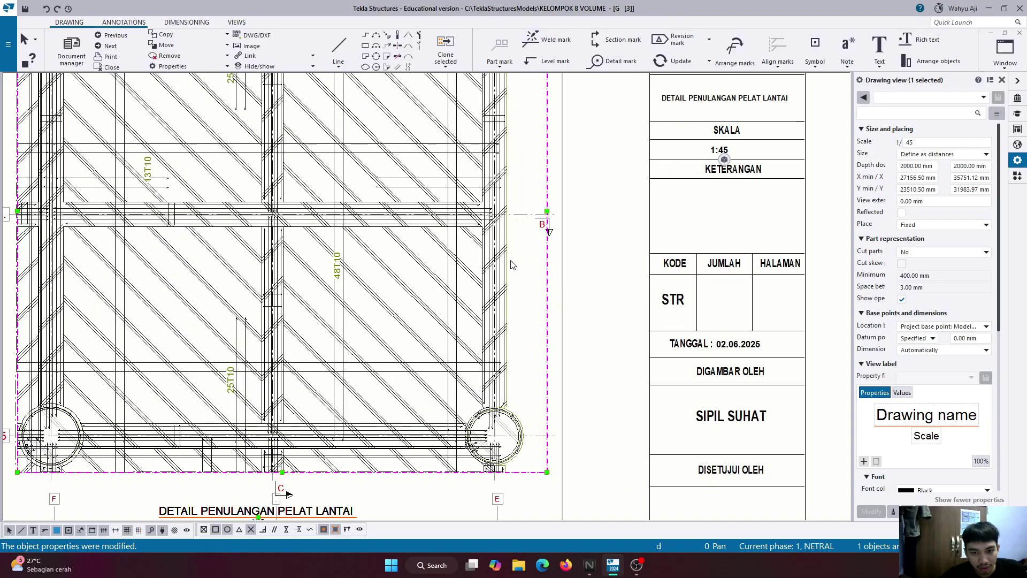
scroll(484, 265, down, 8)
scroll(501, 348, up, 6)
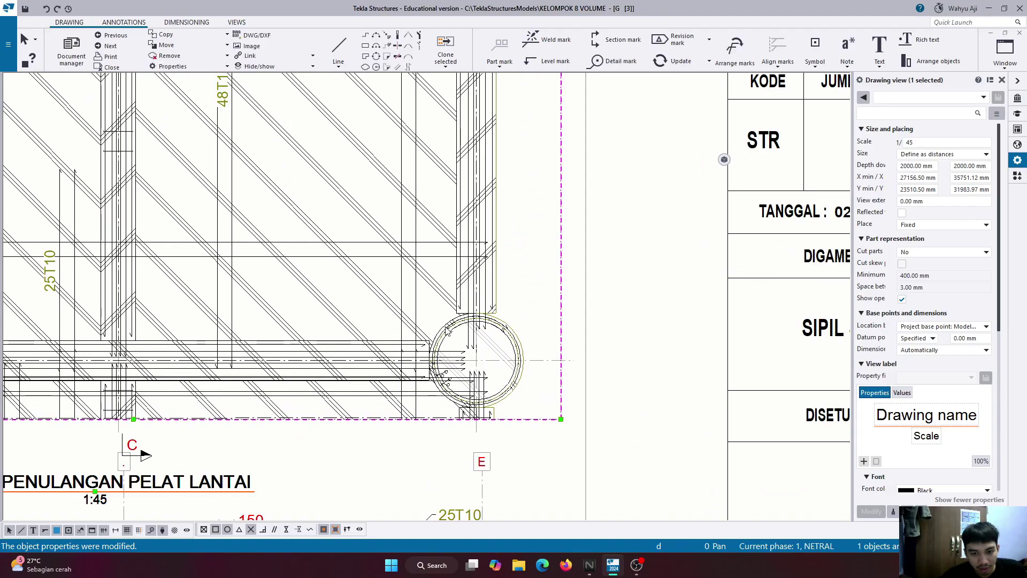
Review the fill settings for part faces and sections in the drawing's part properties.
scroll(471, 342, down, 4)
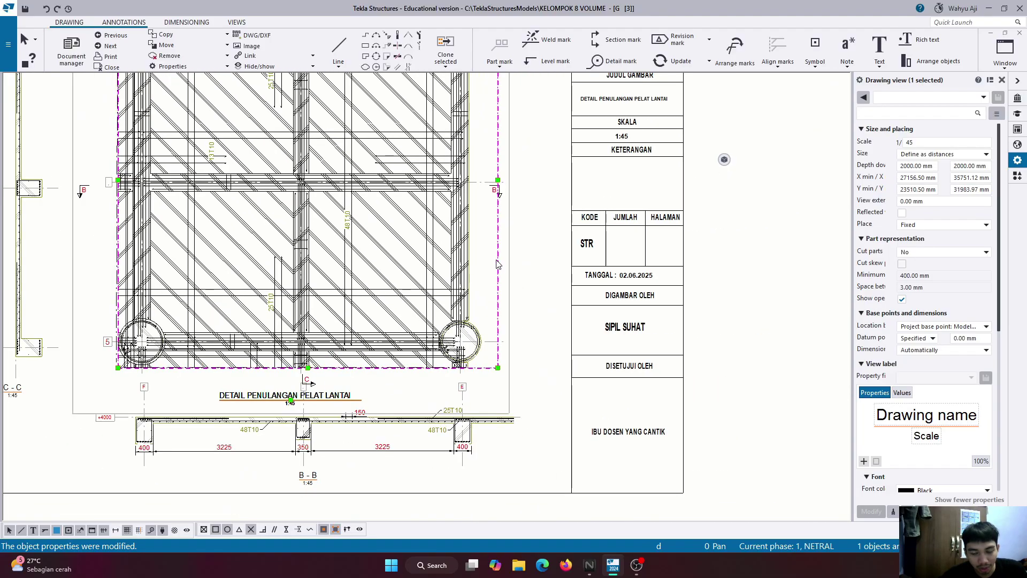
double_click(498, 264)
click(255, 380)
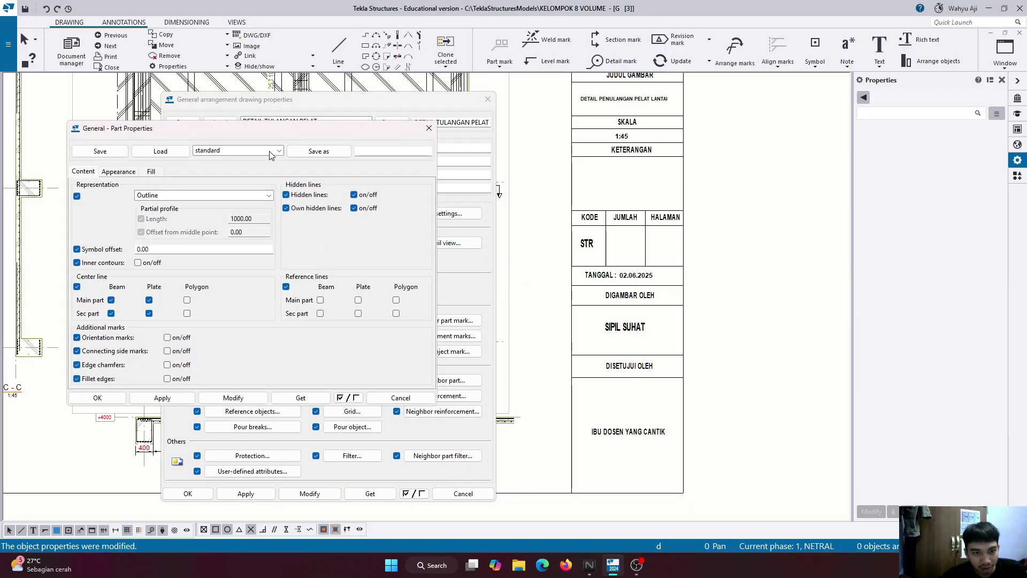
click(106, 172)
click(96, 172)
click(118, 172)
click(152, 172)
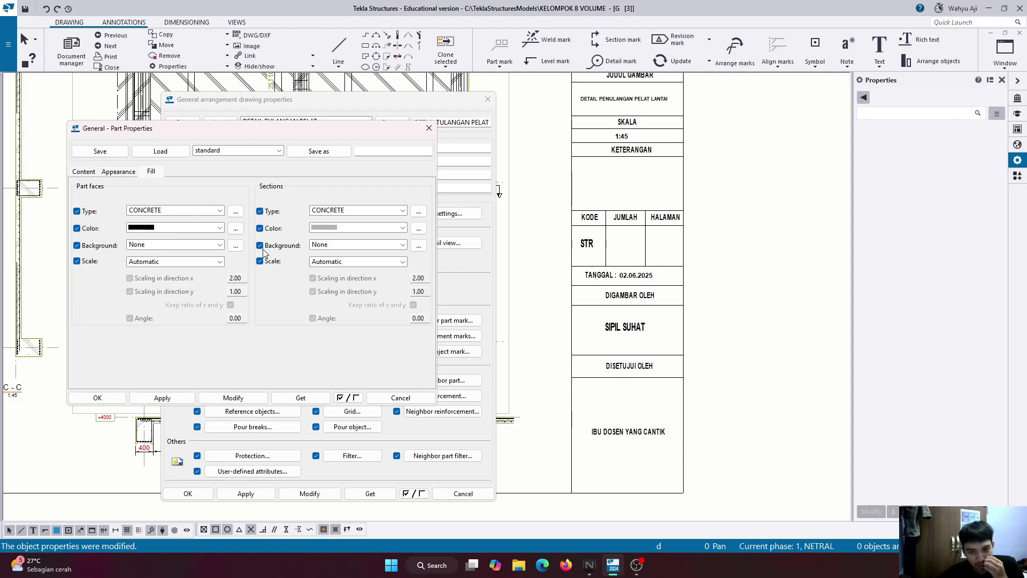
click(429, 128)
click(488, 99)
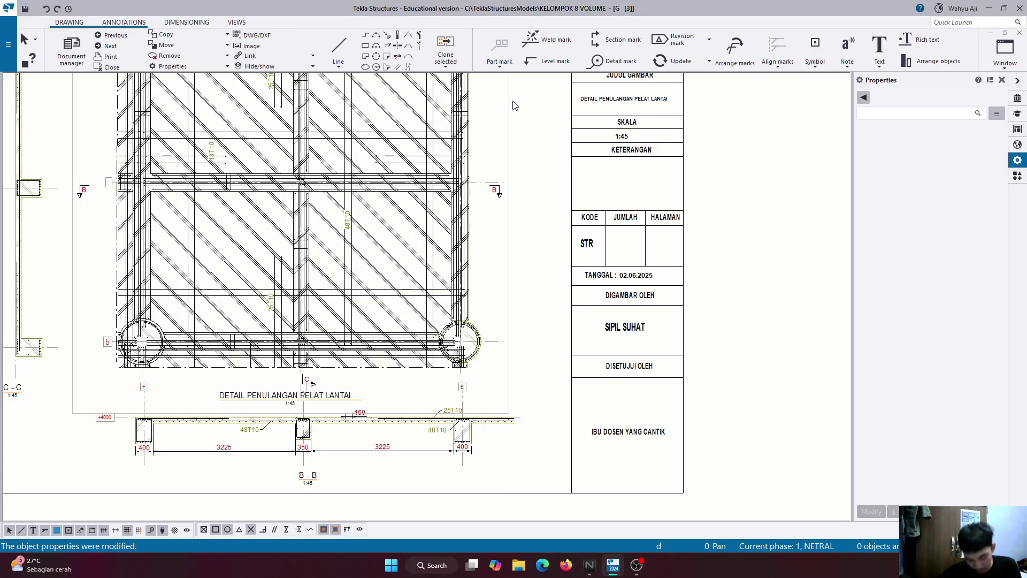
Undo the concrete fill applied to the part faces and sections, and check the plan and section B-B.
scroll(442, 367, down, 1)
scroll(443, 367, up, 3)
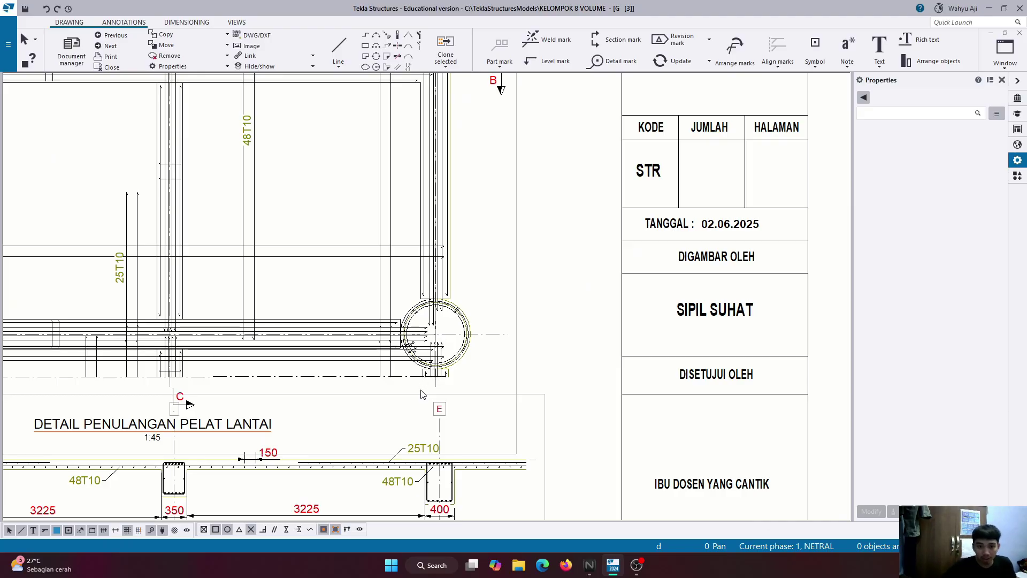
click(467, 348)
scroll(473, 358, down, 5)
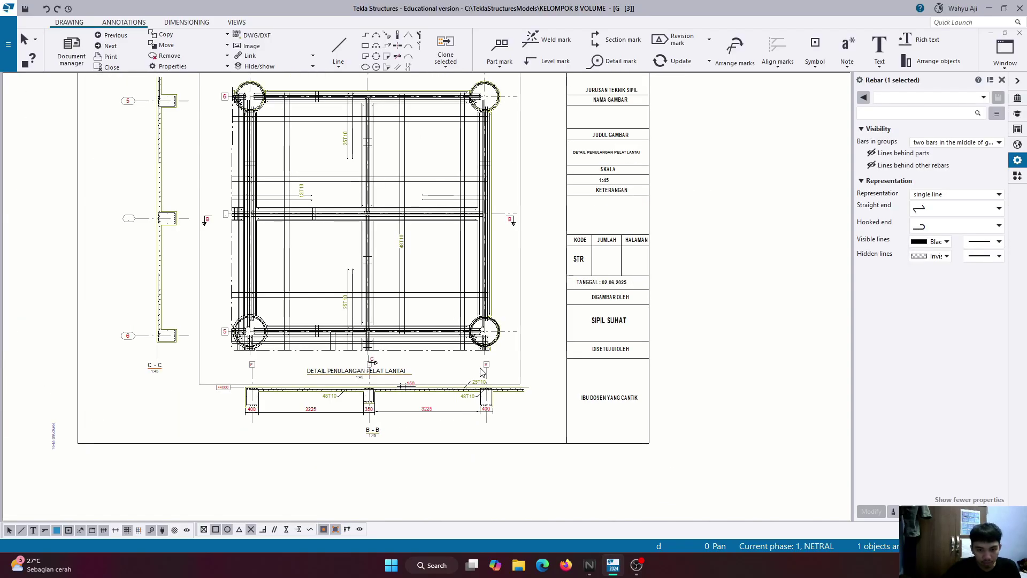
scroll(214, 386, up, 3)
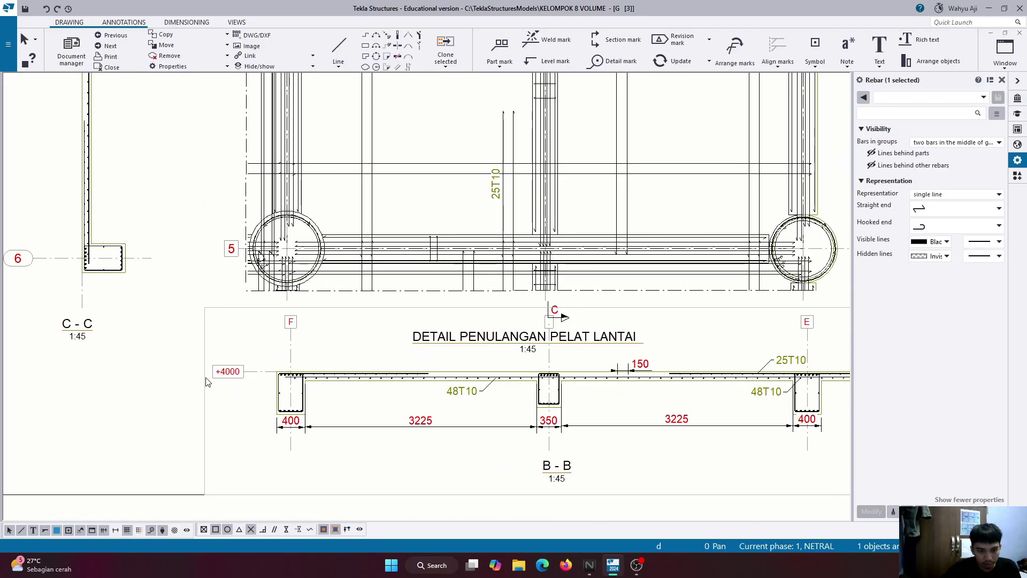
Set the fill type for part sections to CONCRETE in the drawing's part properties and apply it to the drawing.
double_click(207, 381)
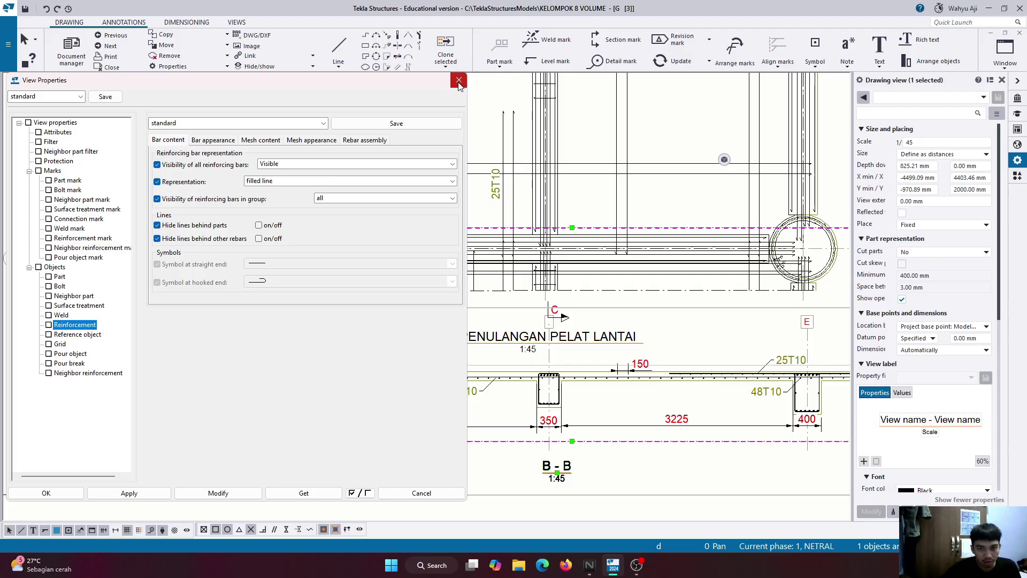
click(458, 82)
click(203, 67)
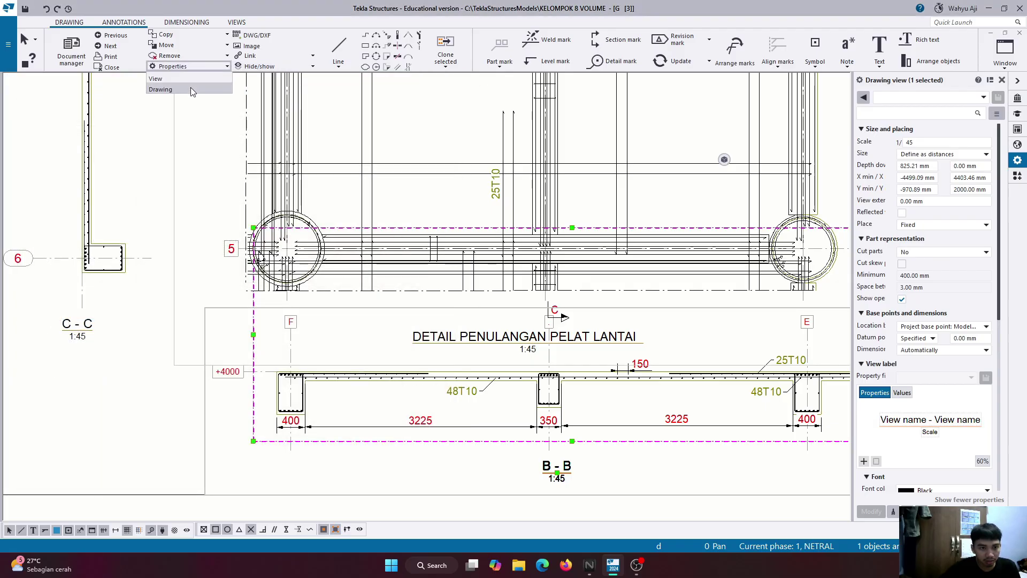
click(160, 90)
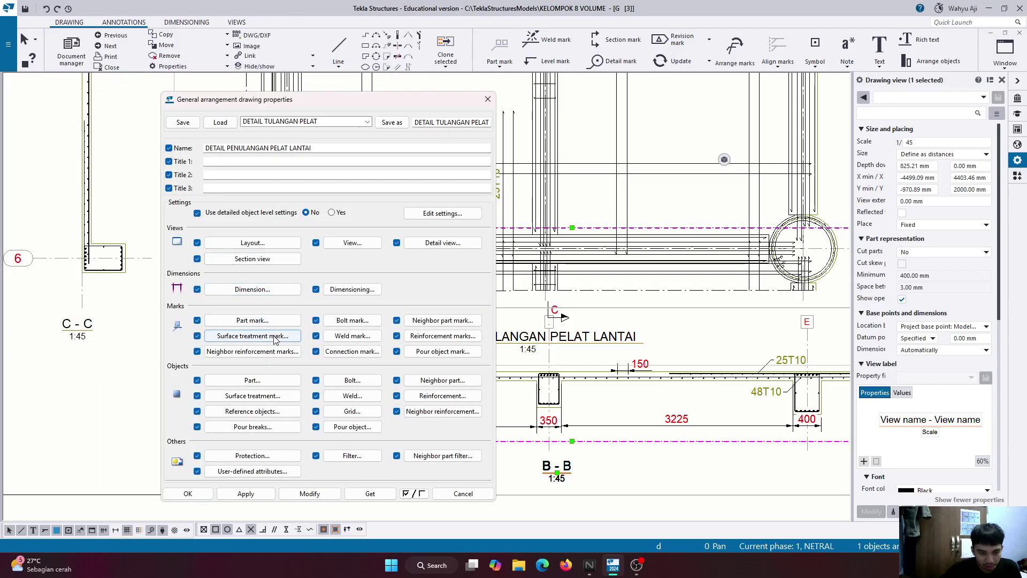
click(272, 384)
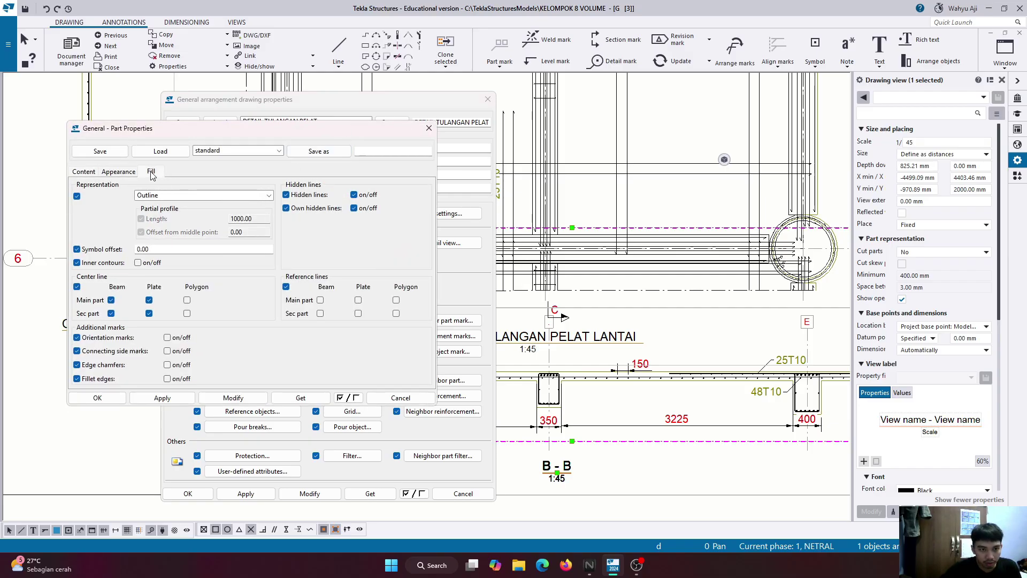
click(151, 171)
click(356, 210)
scroll(335, 431, down, 9)
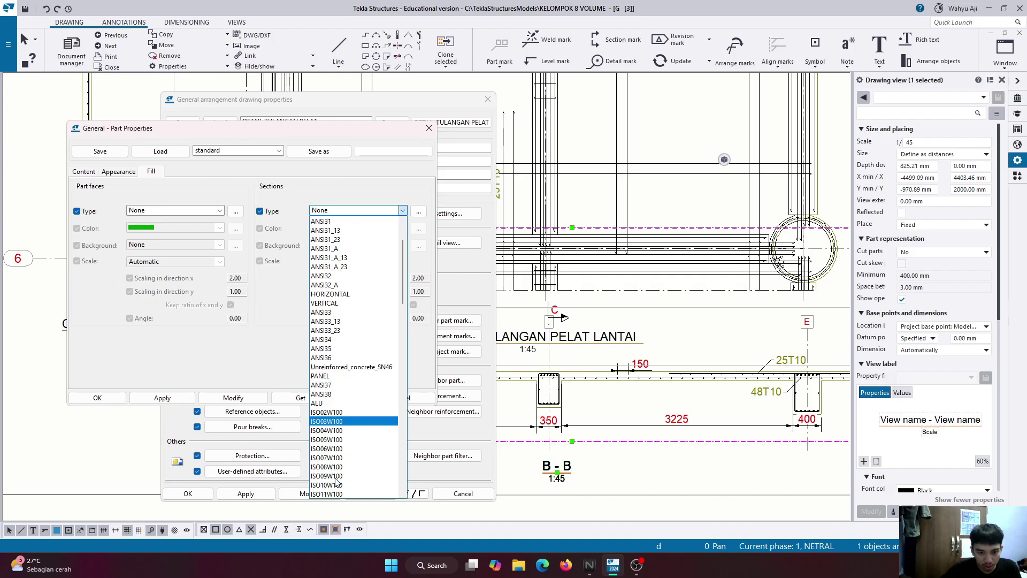
scroll(342, 375, down, 8)
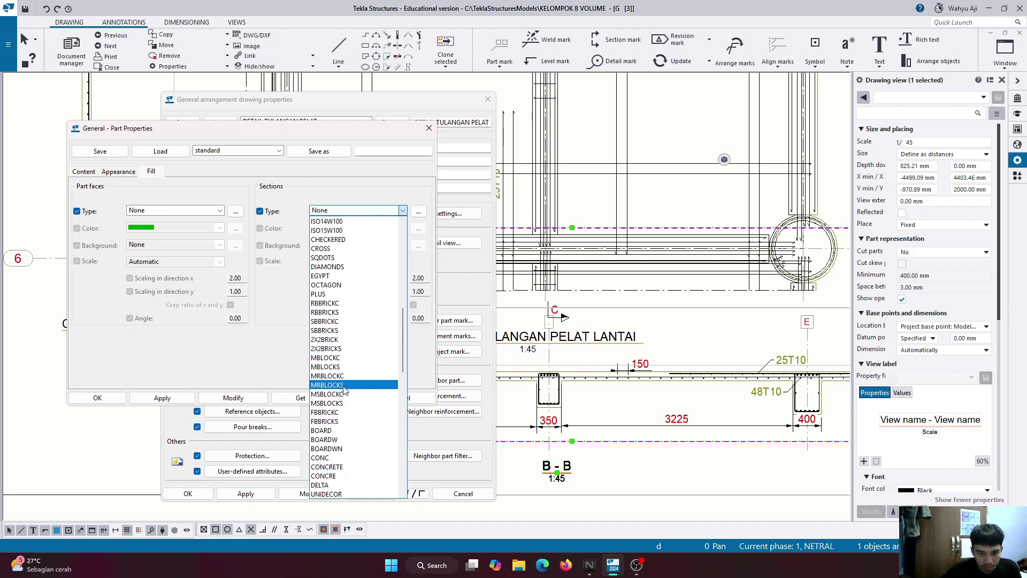
click(354, 358)
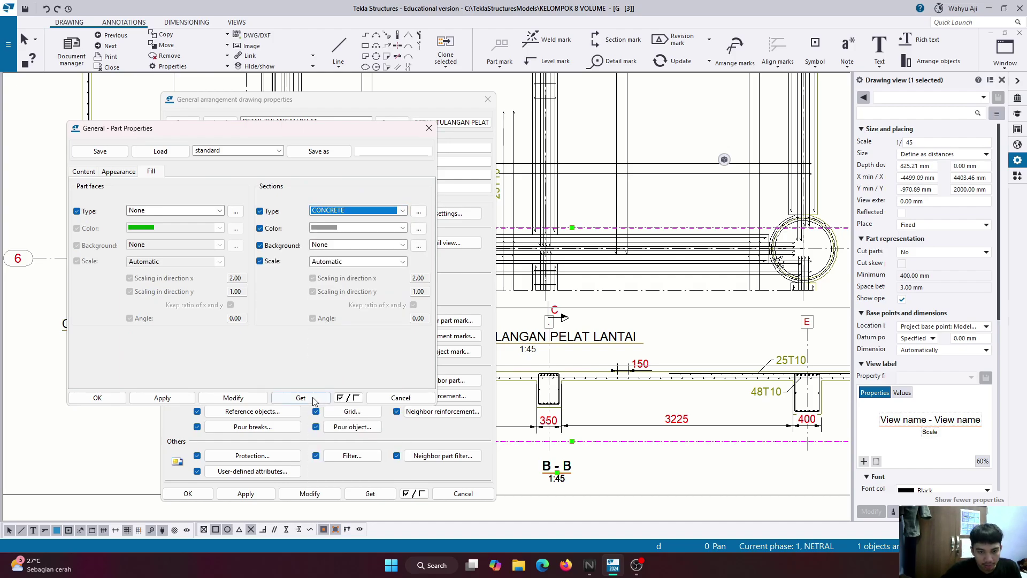
click(107, 401)
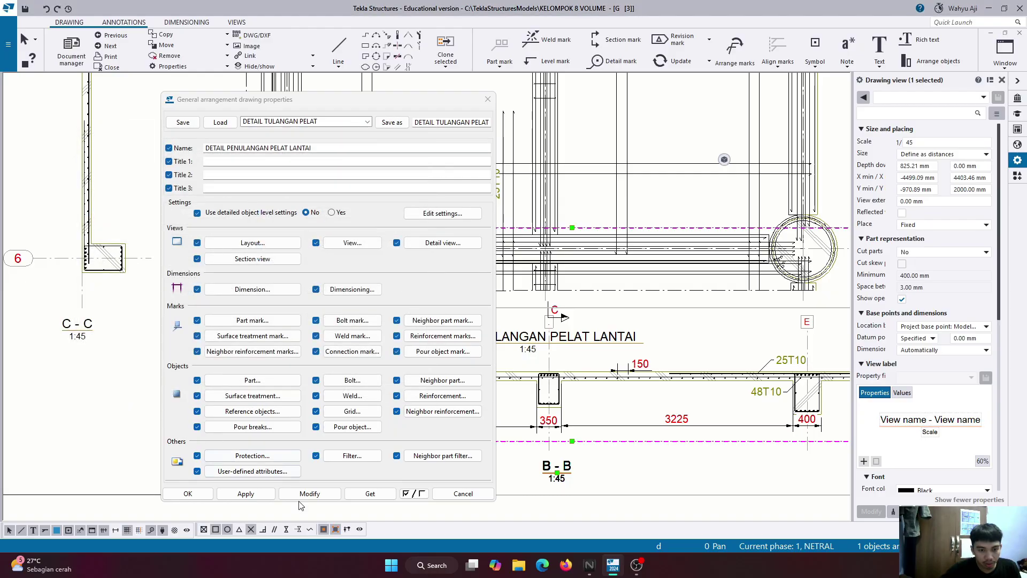
click(188, 494)
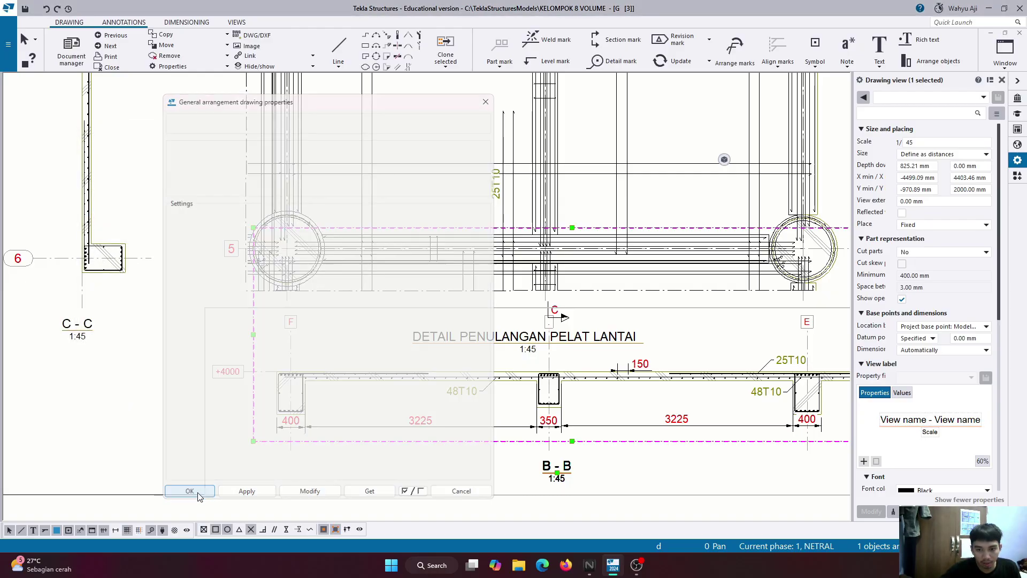
Give the sections' concrete hatch a custom scale of 0.10 in x and 0.05 in y without keeping the ratio, and apply it.
scroll(591, 408, up, 5)
scroll(616, 380, up, 3)
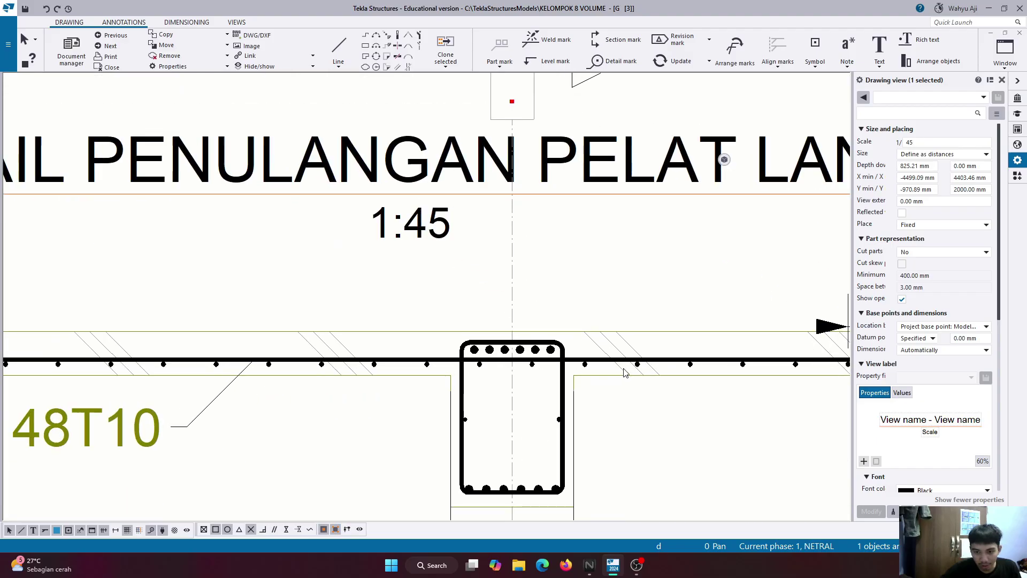
scroll(598, 347, down, 1)
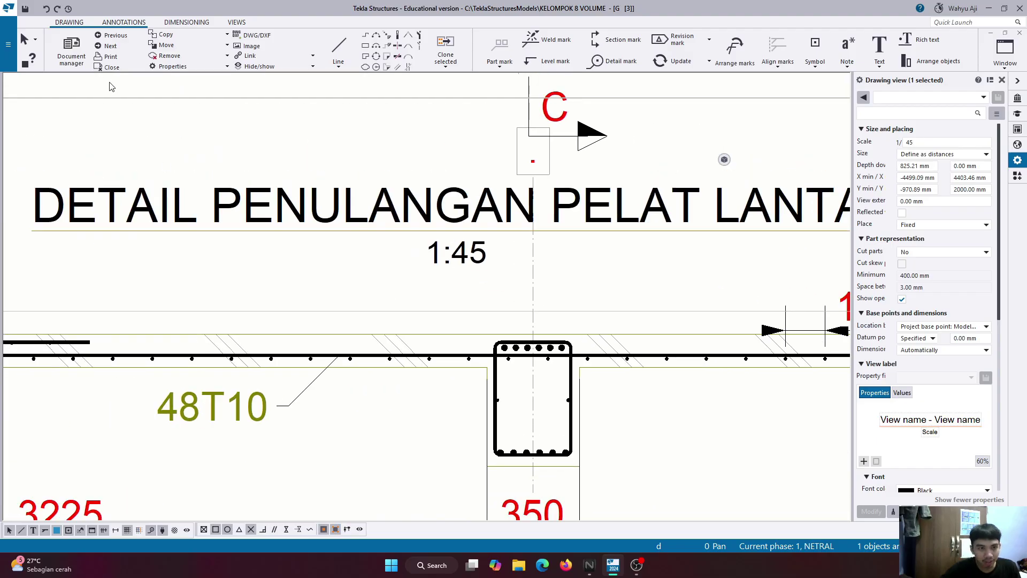
click(169, 67)
click(174, 90)
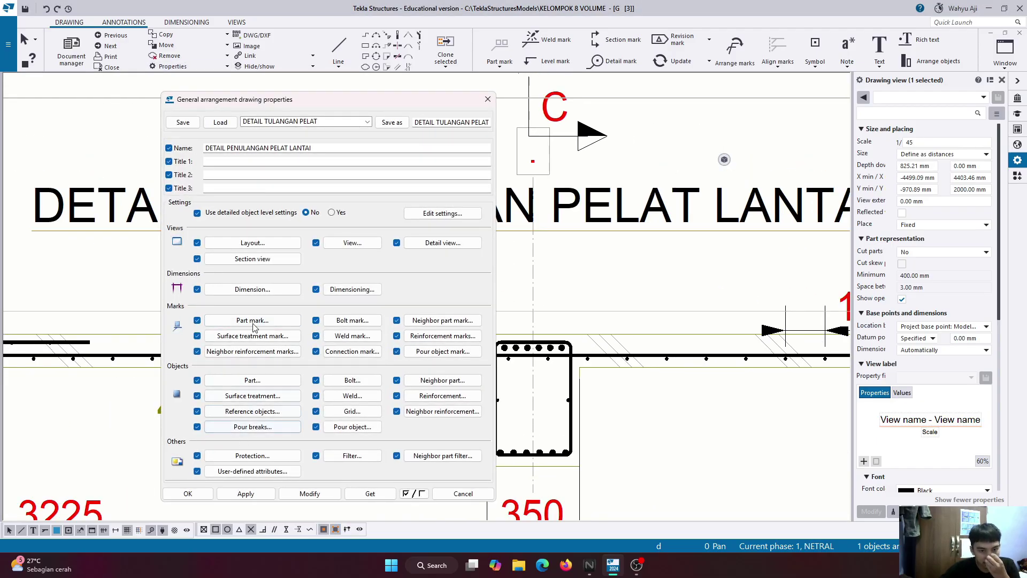
click(250, 381)
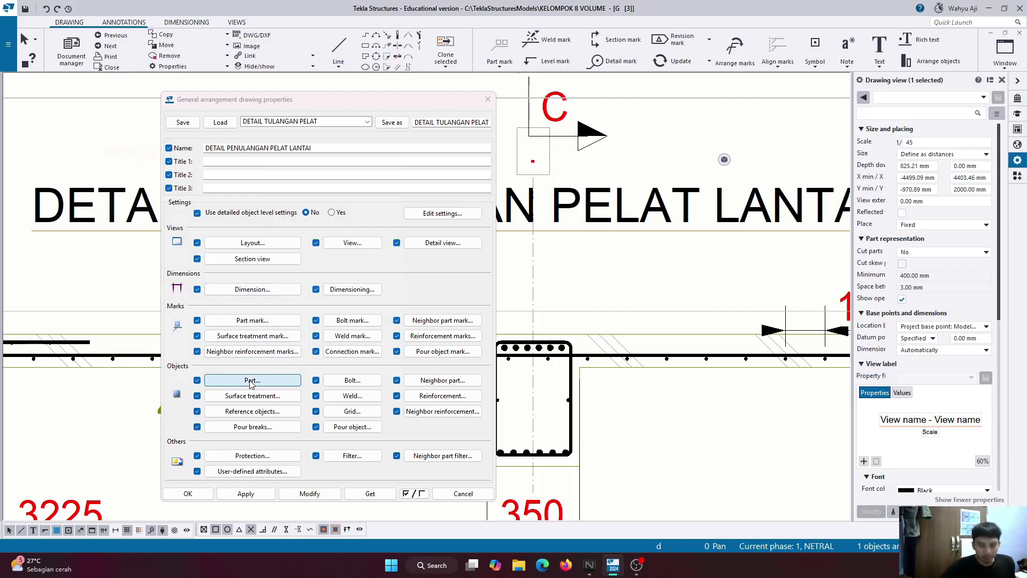
click(150, 171)
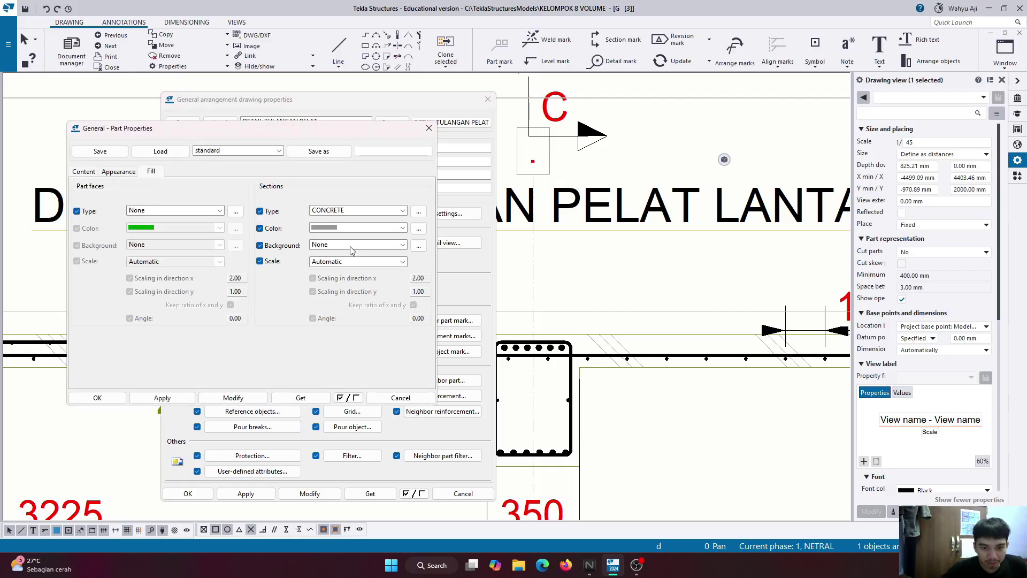
click(386, 262)
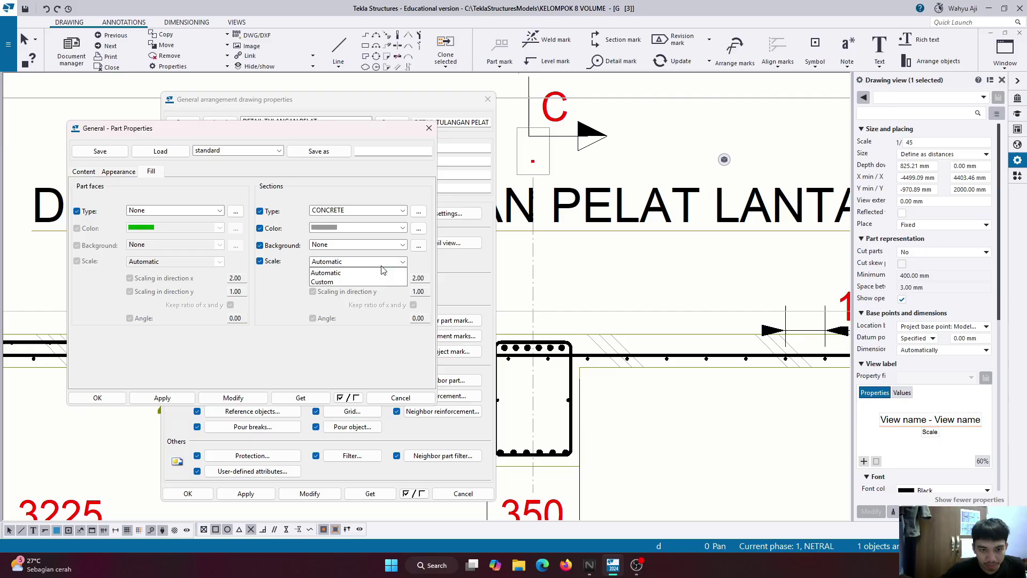
click(345, 282)
double_click(420, 279)
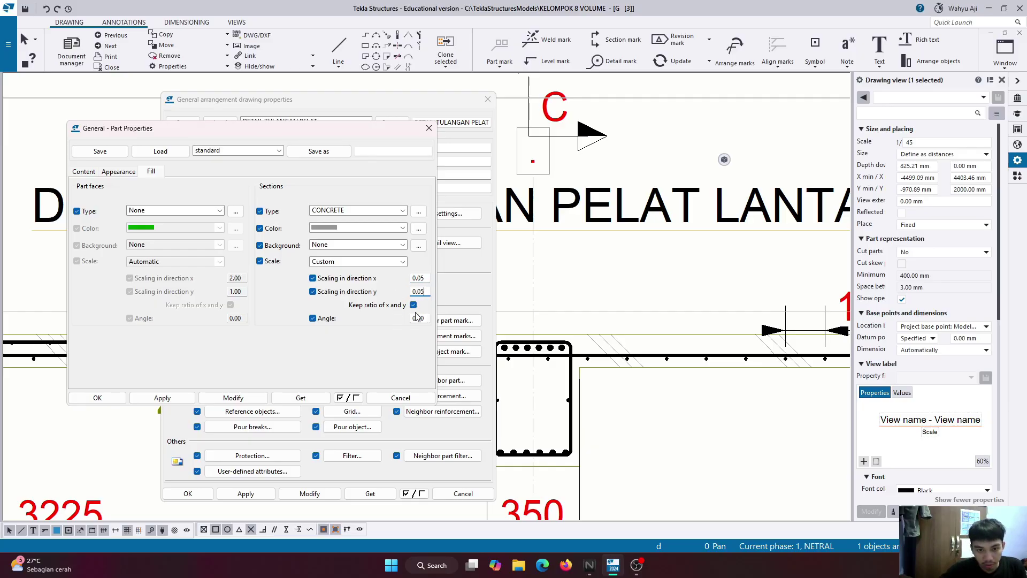
click(237, 402)
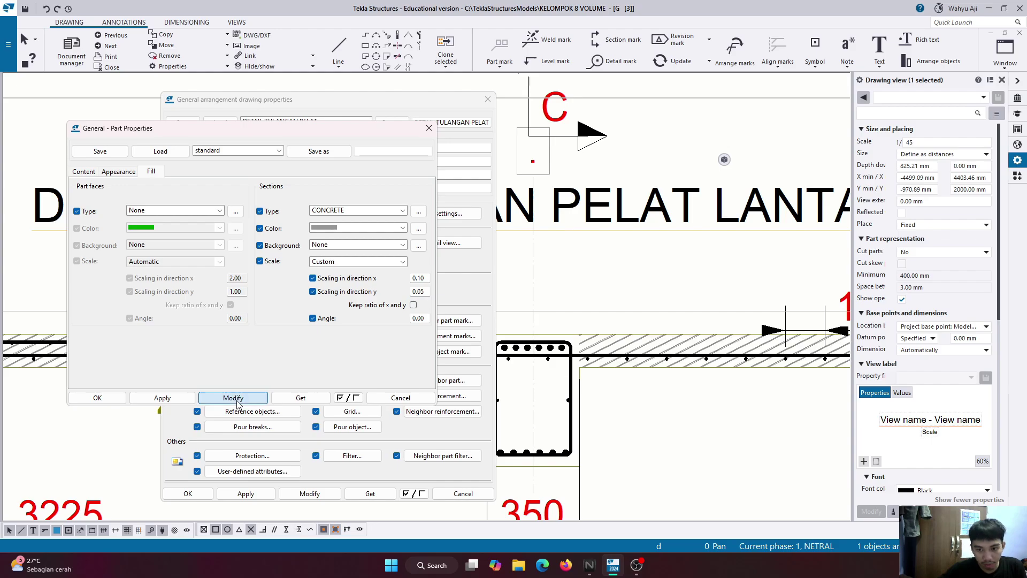
Examine the density and direction of the concrete hatch in section B-B and in the round columns on the plan.
scroll(666, 351, down, 4)
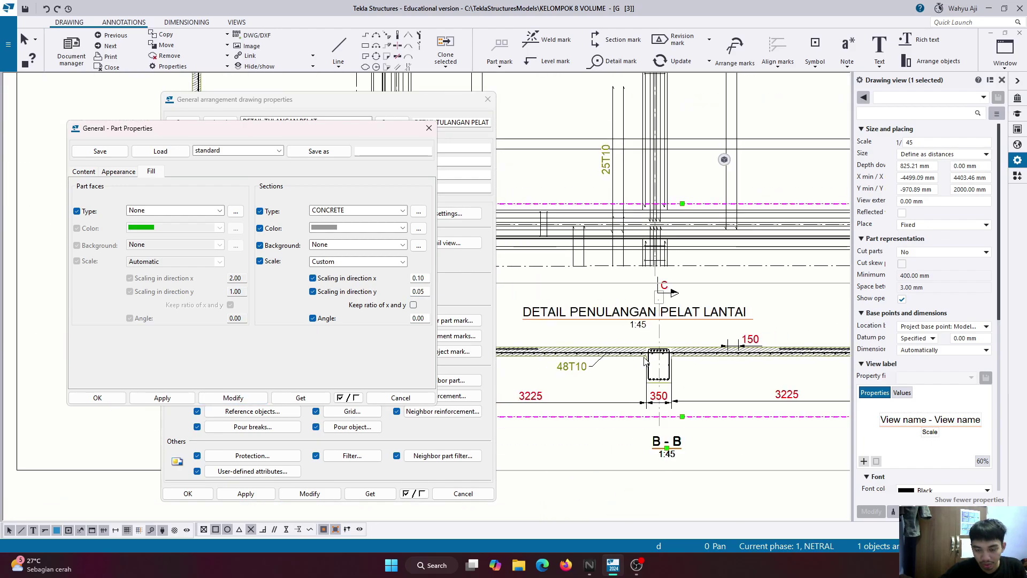
scroll(665, 351, up, 5)
scroll(666, 350, down, 4)
scroll(577, 343, up, 5)
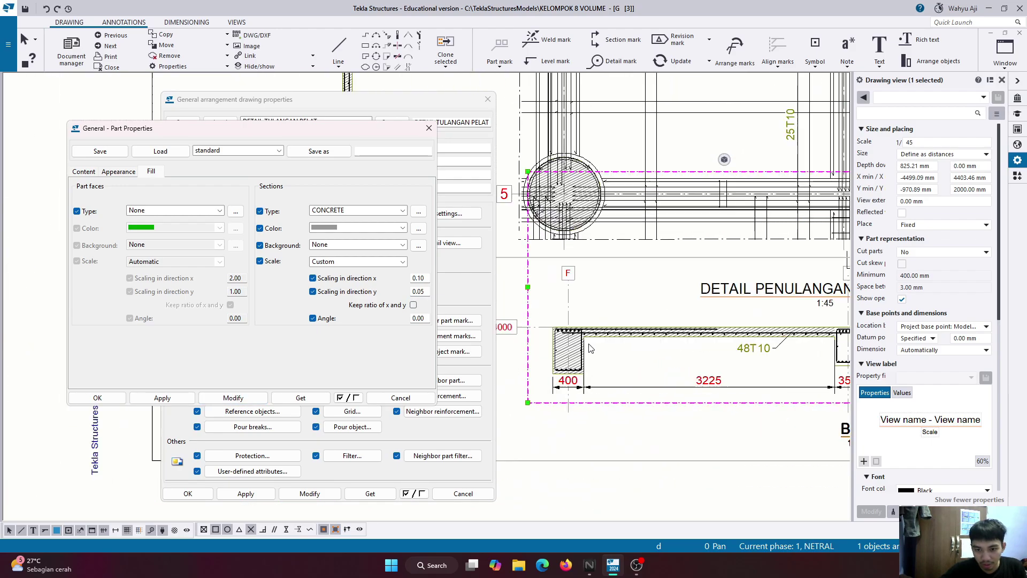
scroll(577, 343, down, 4)
scroll(577, 343, up, 5)
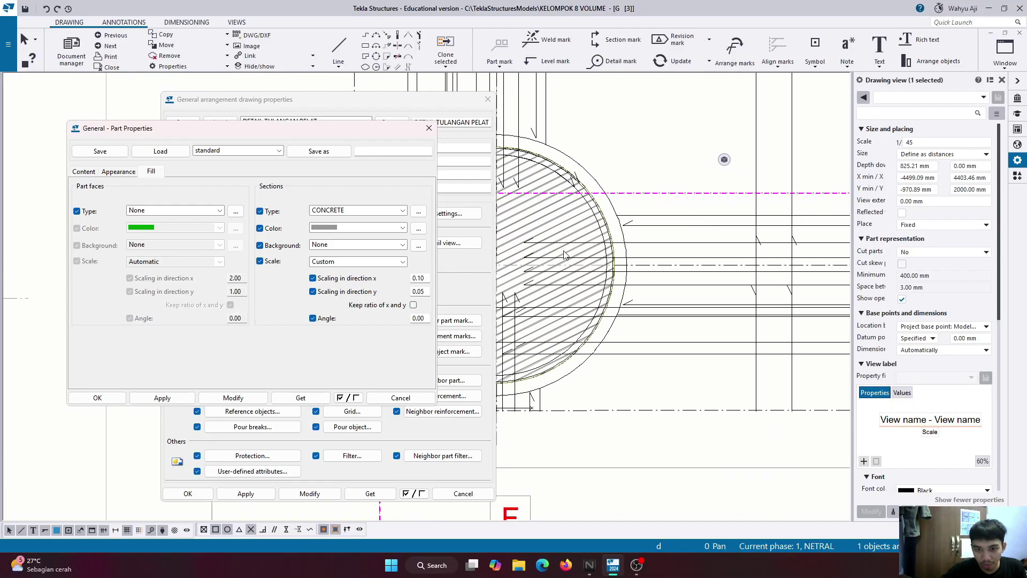
scroll(577, 343, down, 1)
scroll(581, 276, up, 4)
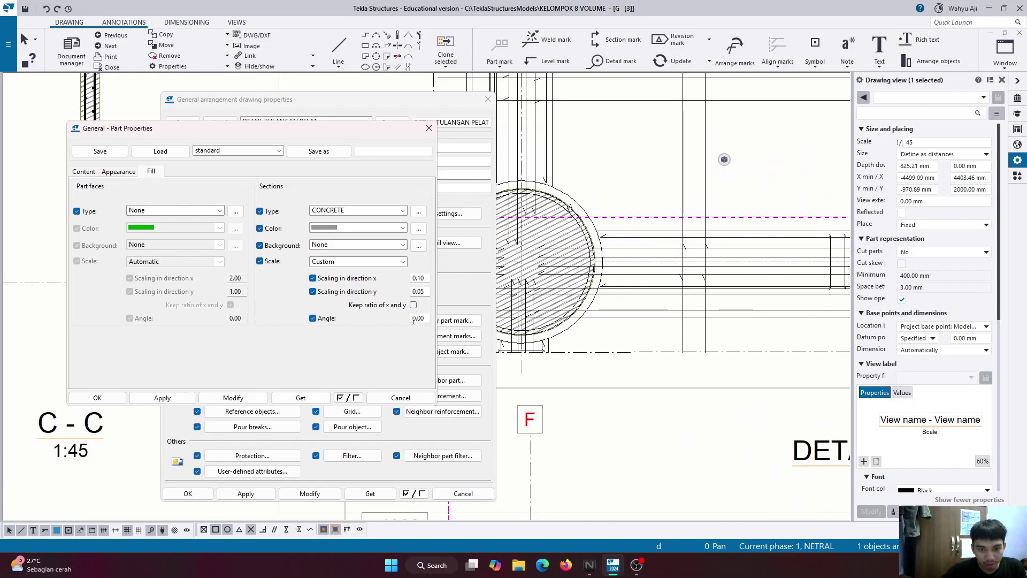
Try an angle of 45 degrees for the sections' concrete hatch and apply it to the drawing.
drag(422, 320, 385, 324)
text(5)
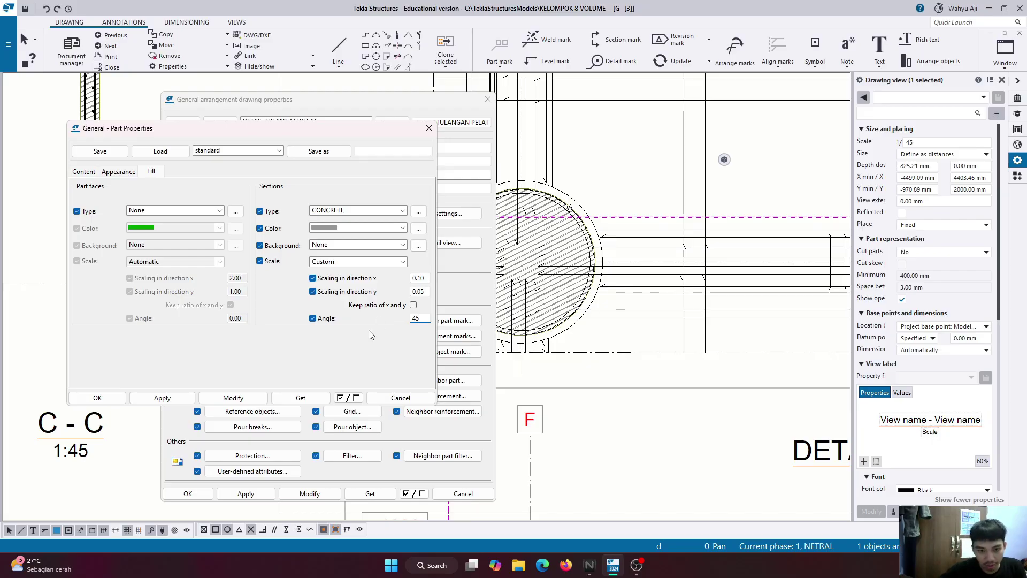
click(252, 401)
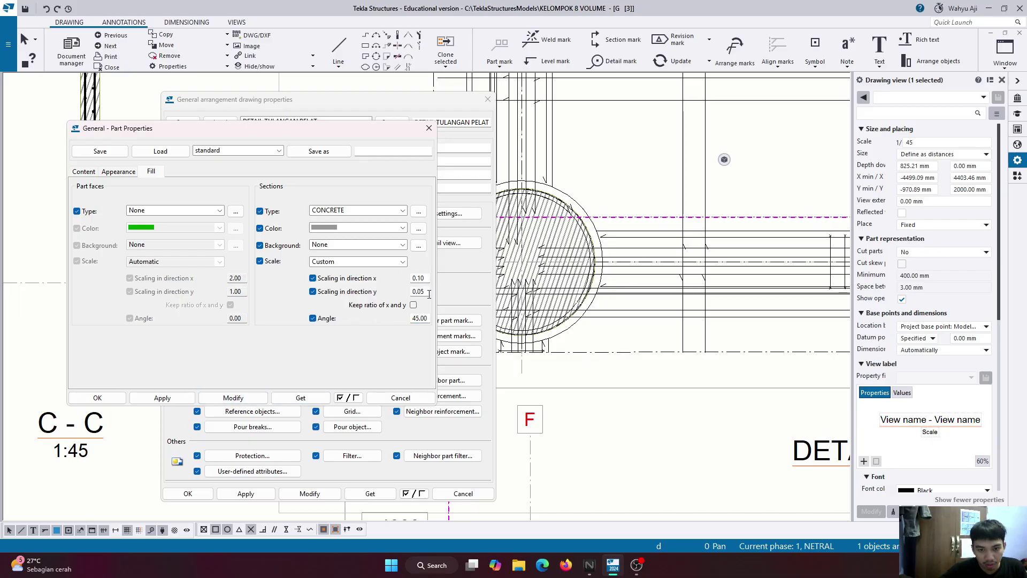
Set the section hatch's x-direction scaling to 0.05 and its angle to 0, applying both to the drawing.
click(420, 280)
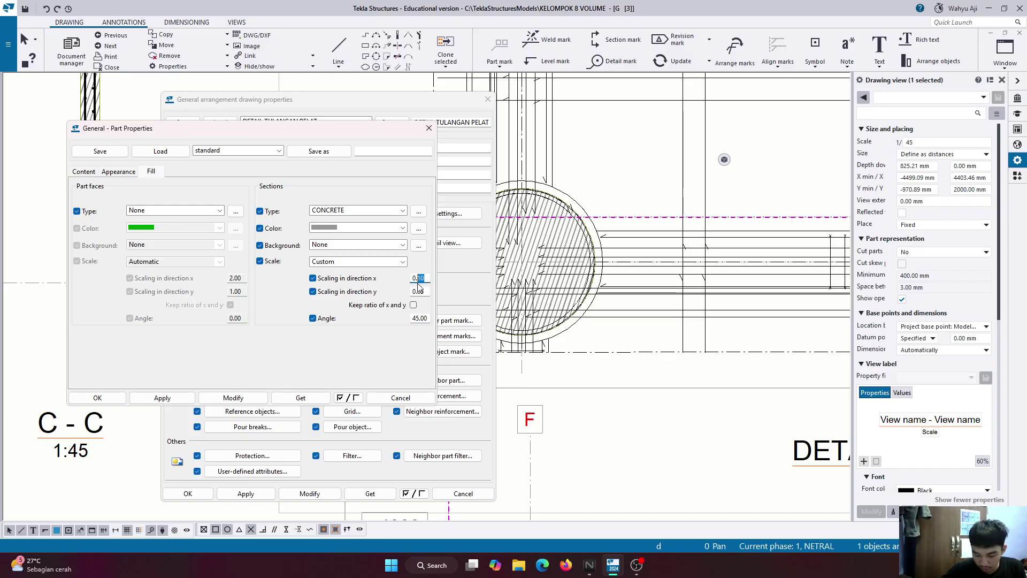
click(213, 398)
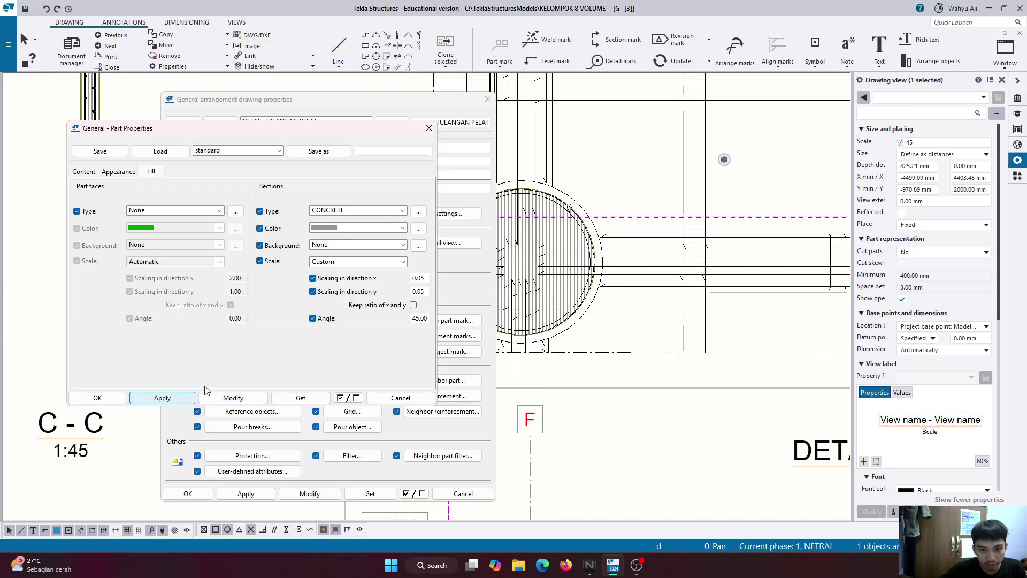
drag(429, 317, 403, 320)
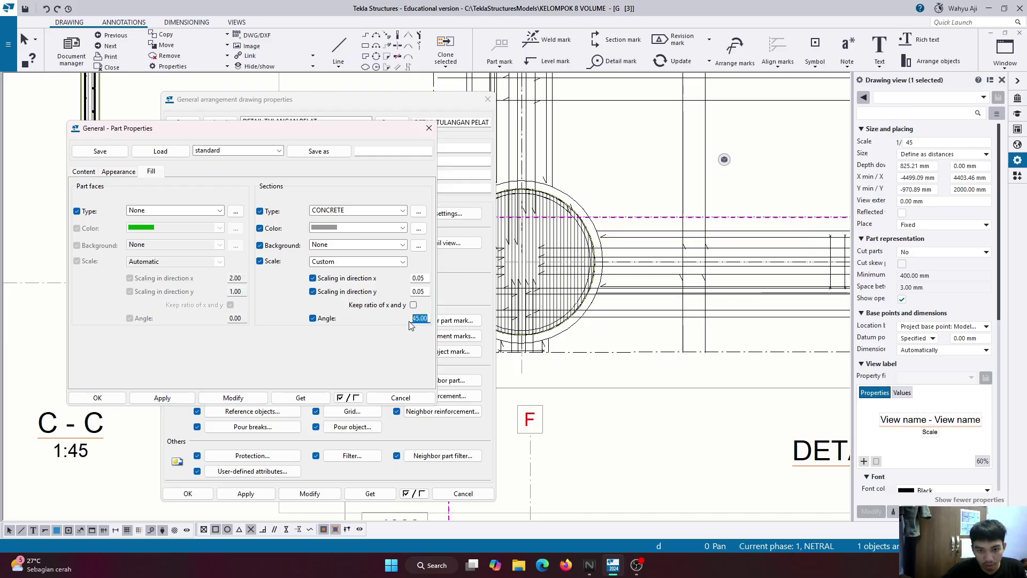
text(0)
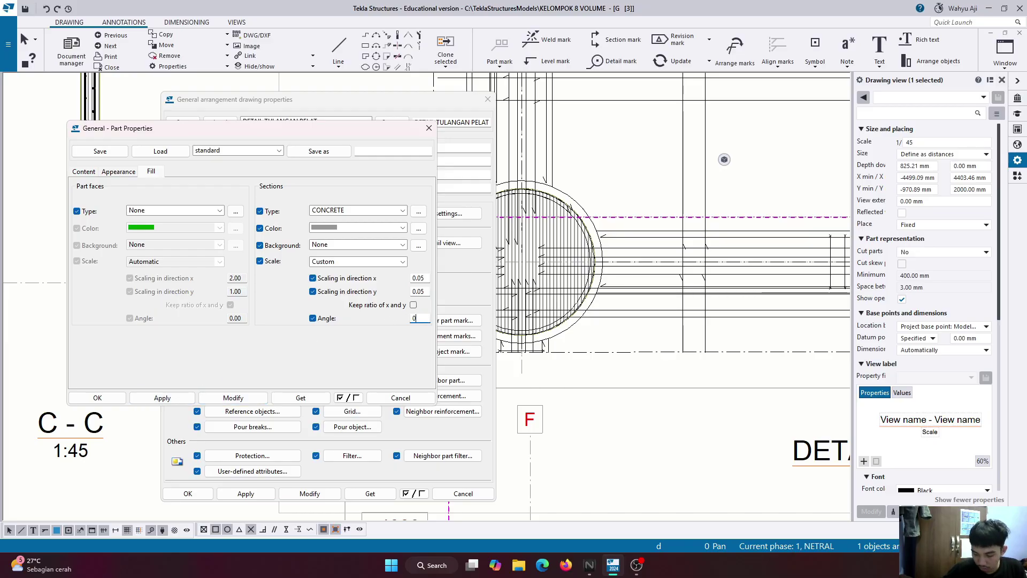
click(248, 401)
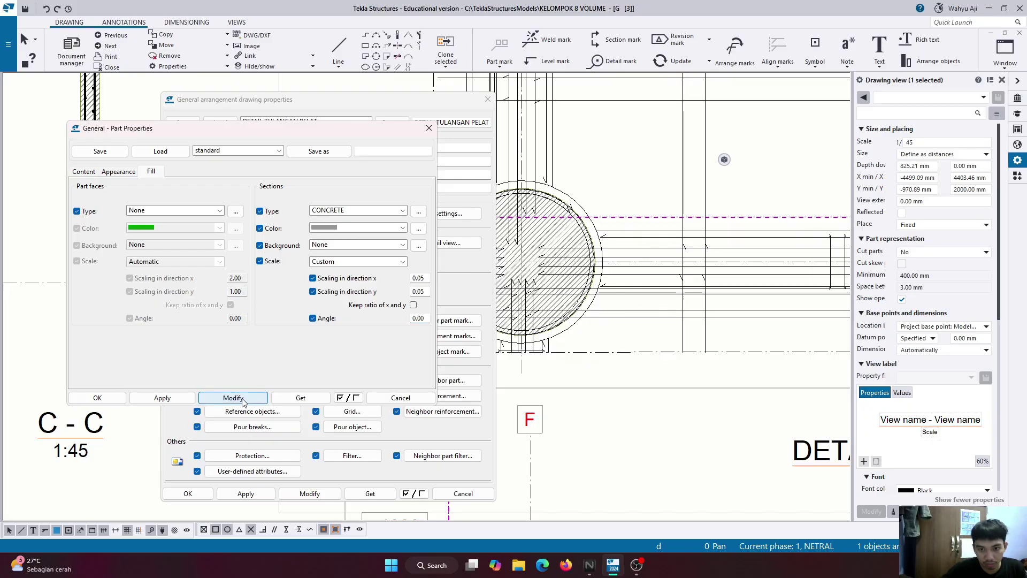
Accept the part properties and the general arrangement drawing properties, and deselect the section B-B view.
click(120, 395)
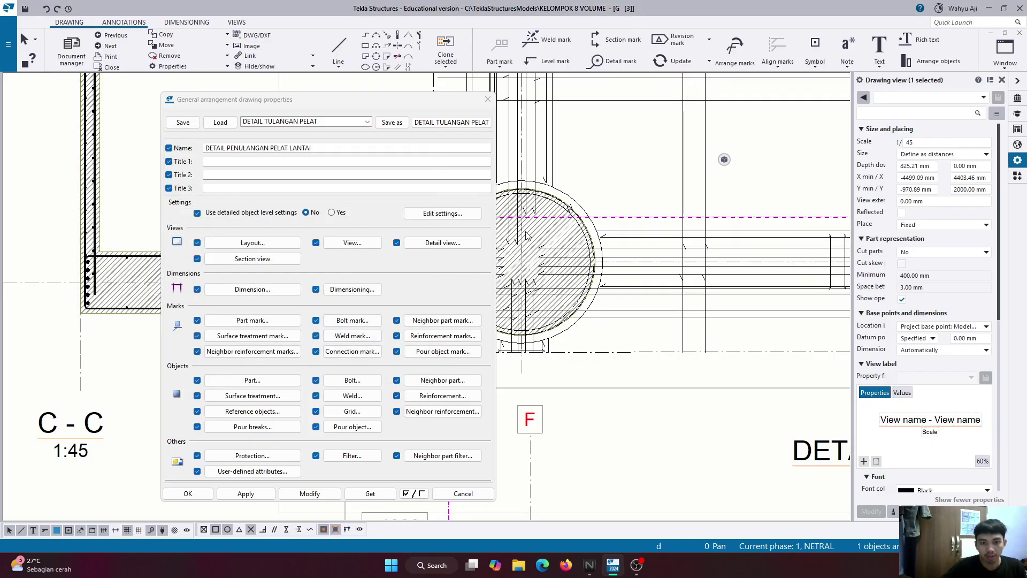
click(188, 492)
scroll(267, 321, down, 5)
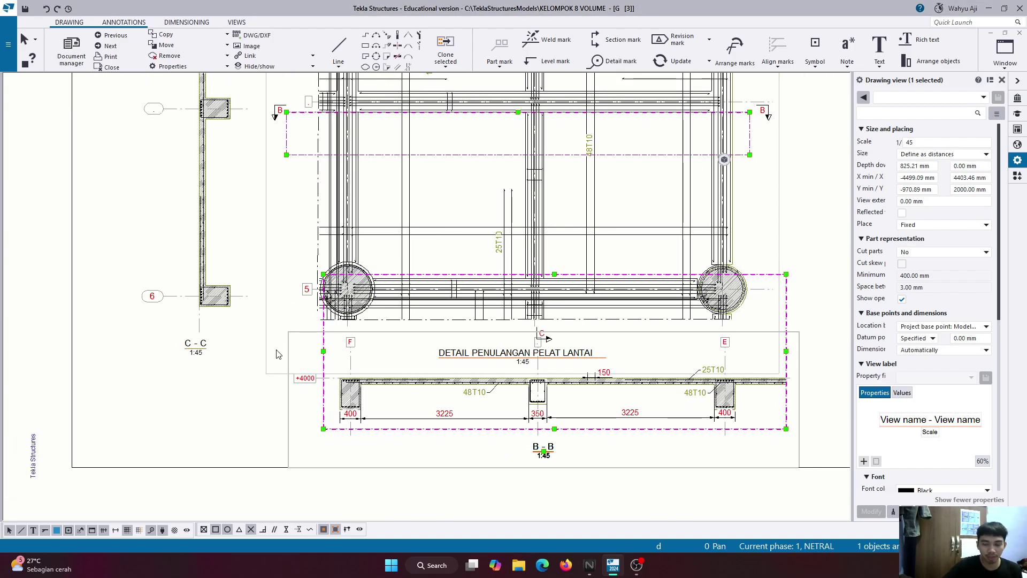
scroll(364, 360, down, 3)
scroll(470, 374, up, 4)
scroll(642, 363, up, 3)
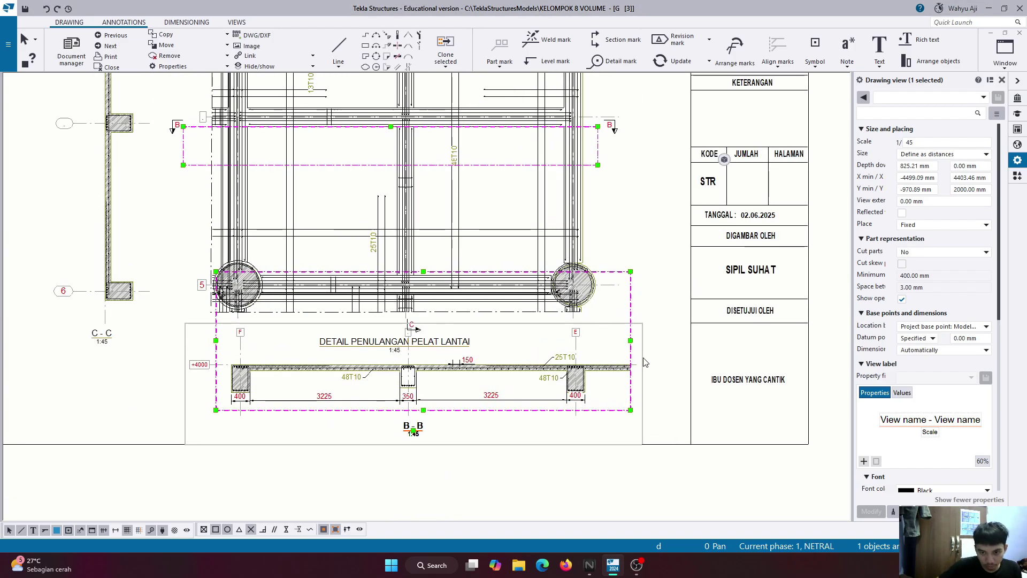
drag(637, 359, 632, 357)
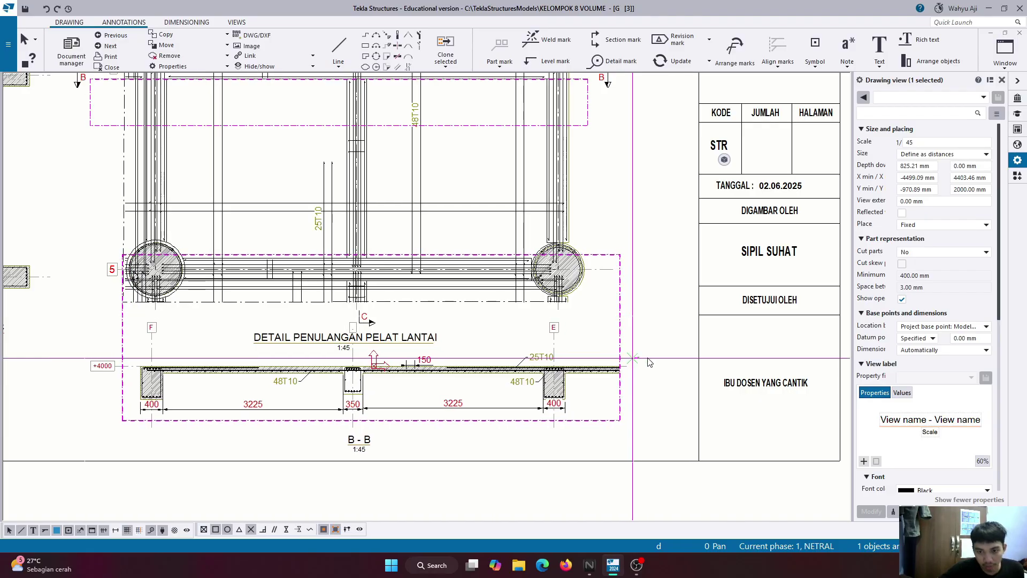
click(644, 369)
Create black SIKSAK cut lines with a value of 1 on the views, including the cut slab end beyond grid E in section B-B.
scroll(643, 370, up, 4)
scroll(617, 388, down, 2)
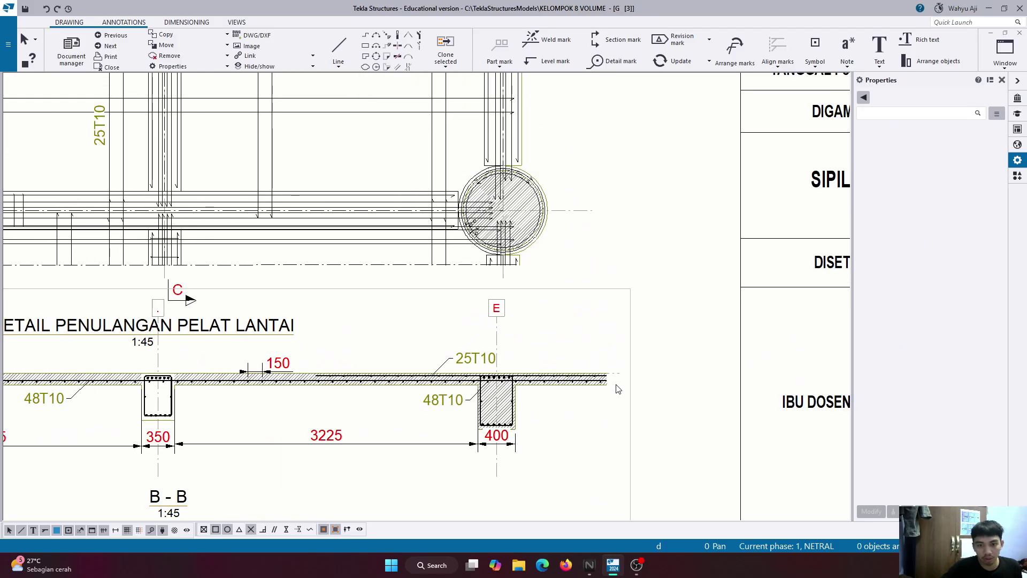
scroll(616, 393, up, 5)
scroll(614, 398, up, 3)
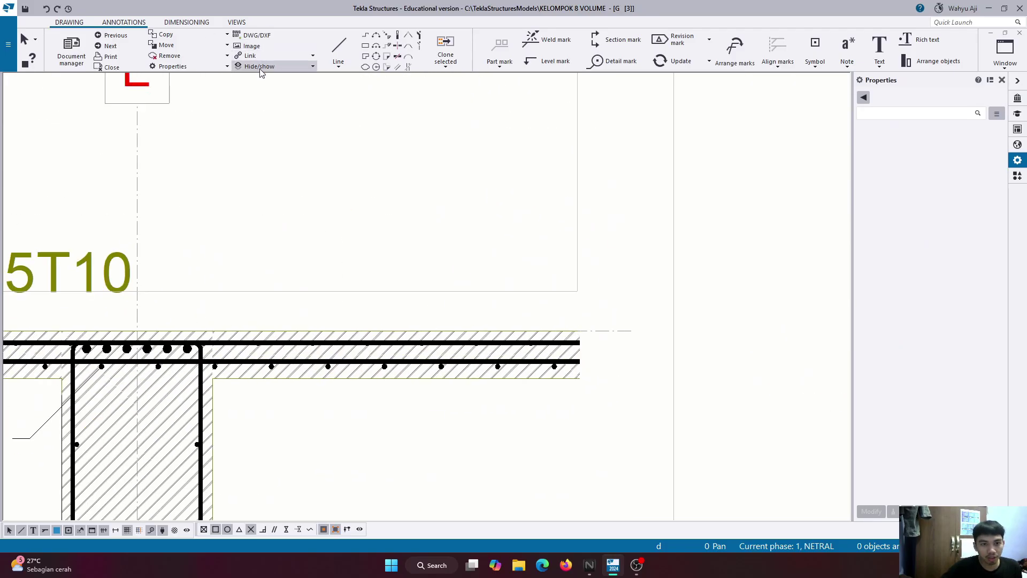
click(70, 26)
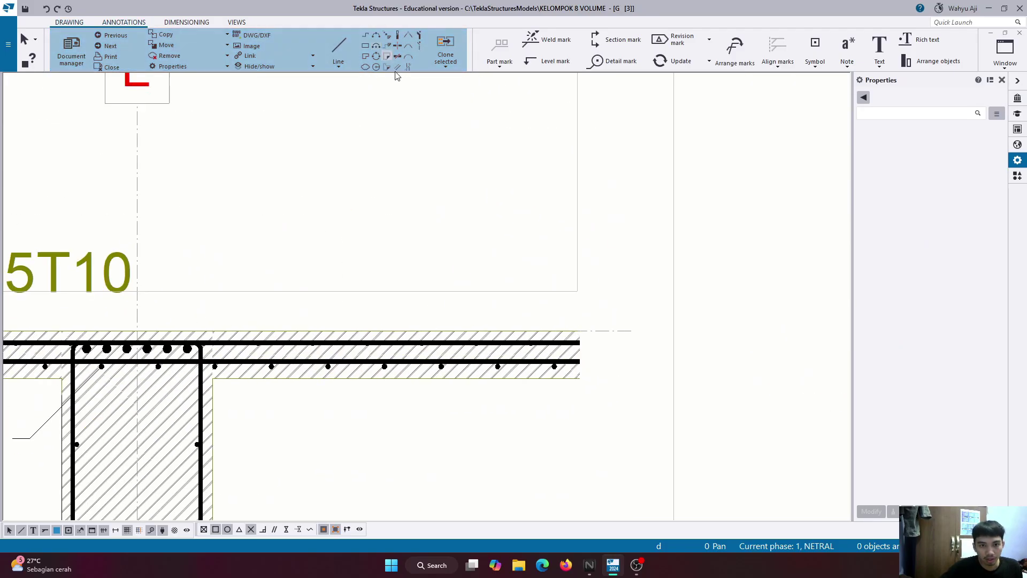
click(409, 66)
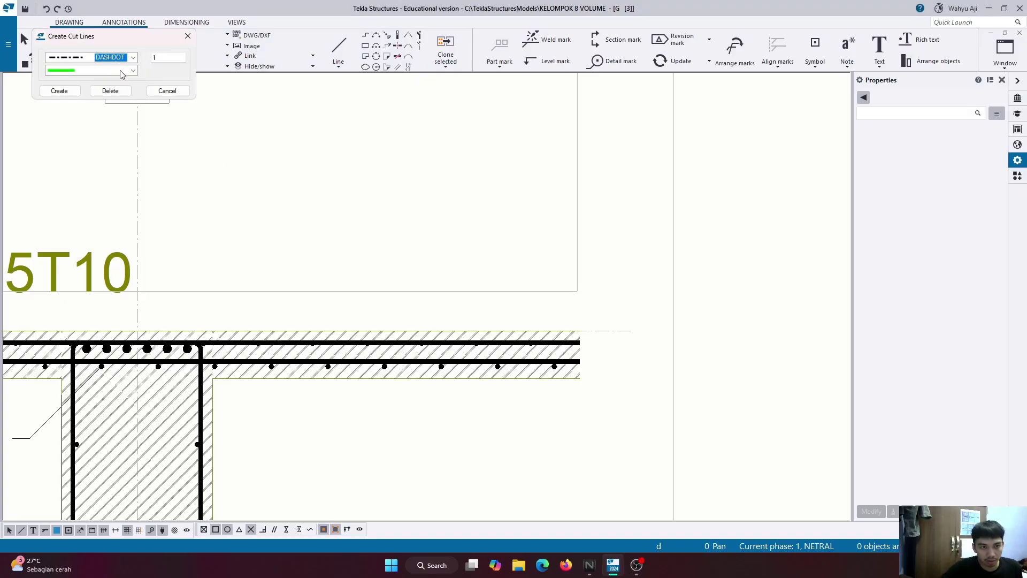
click(132, 58)
click(119, 72)
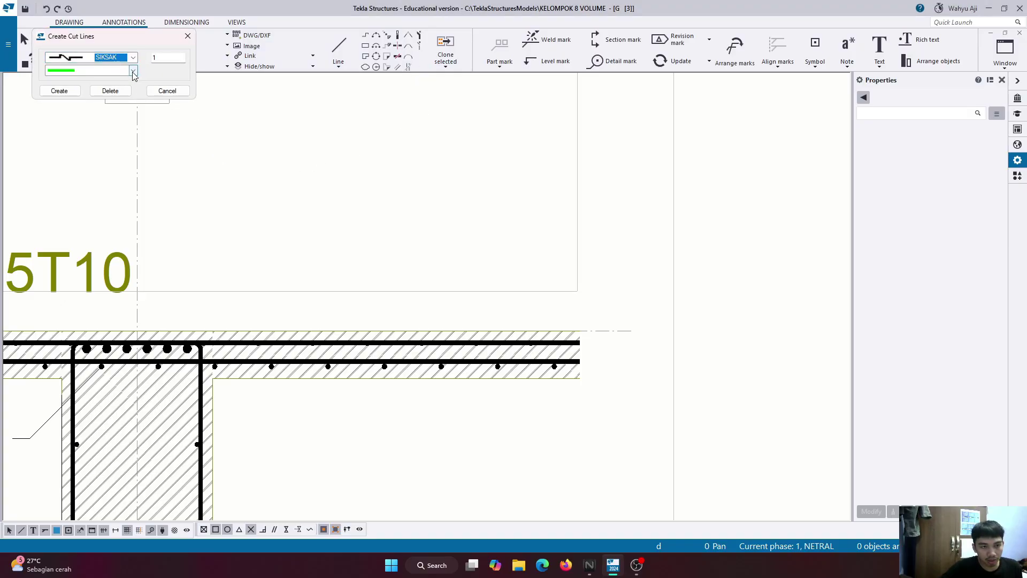
click(133, 71)
click(119, 94)
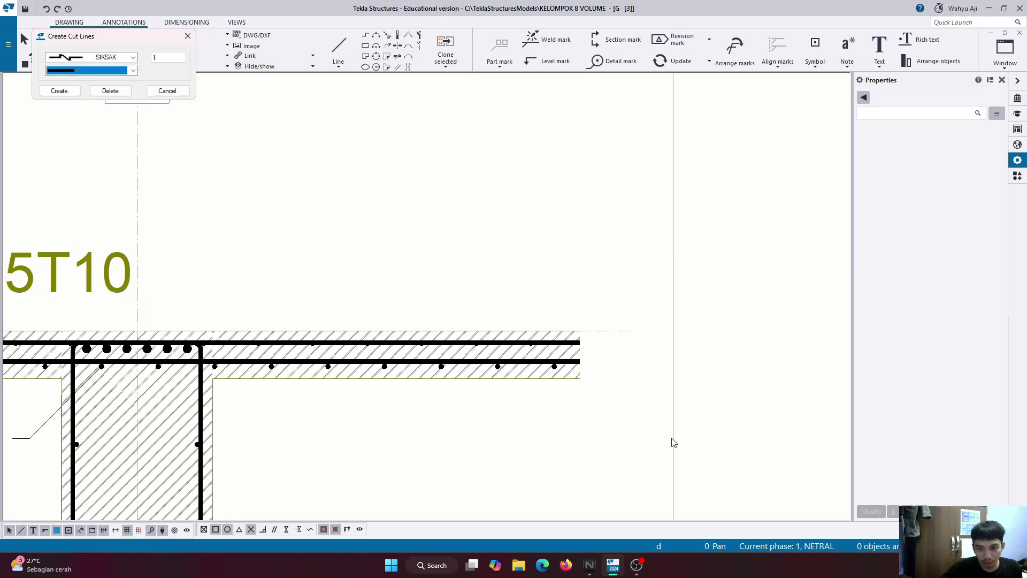
drag(578, 392, 583, 285)
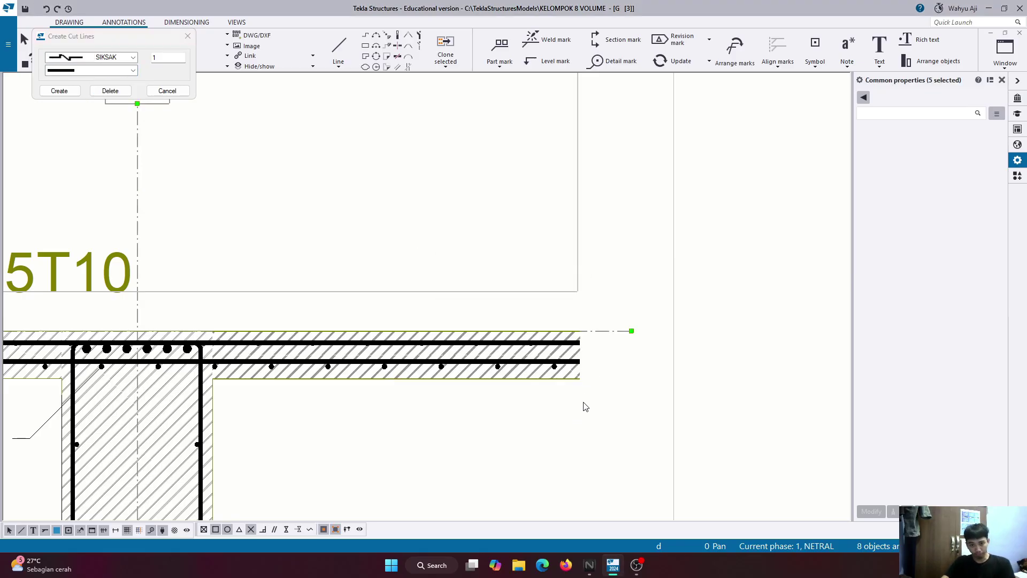
click(60, 91)
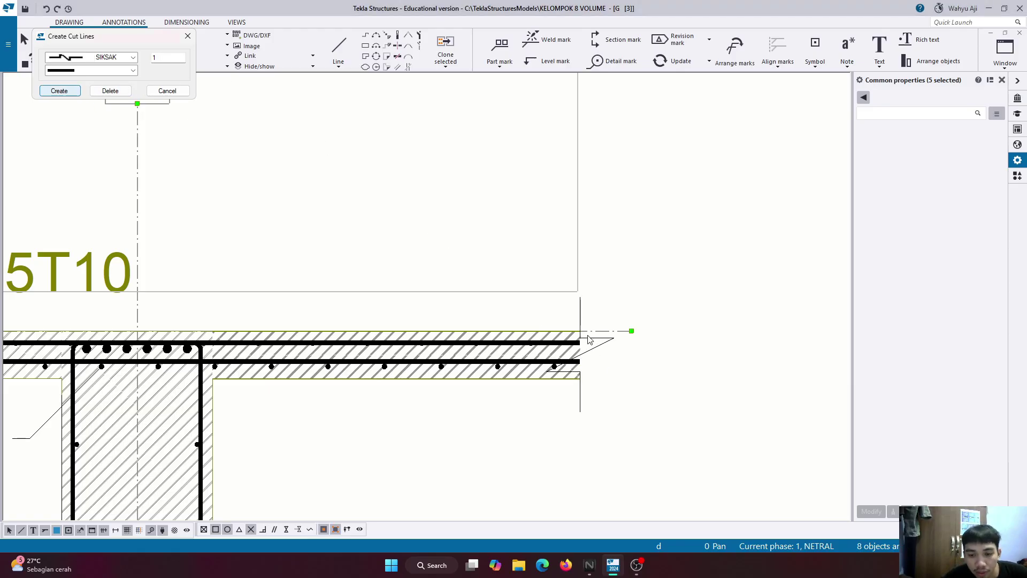
Examine the cut lines across the plan and sections B-B and C-C, and close the cut line settings.
scroll(589, 338, down, 10)
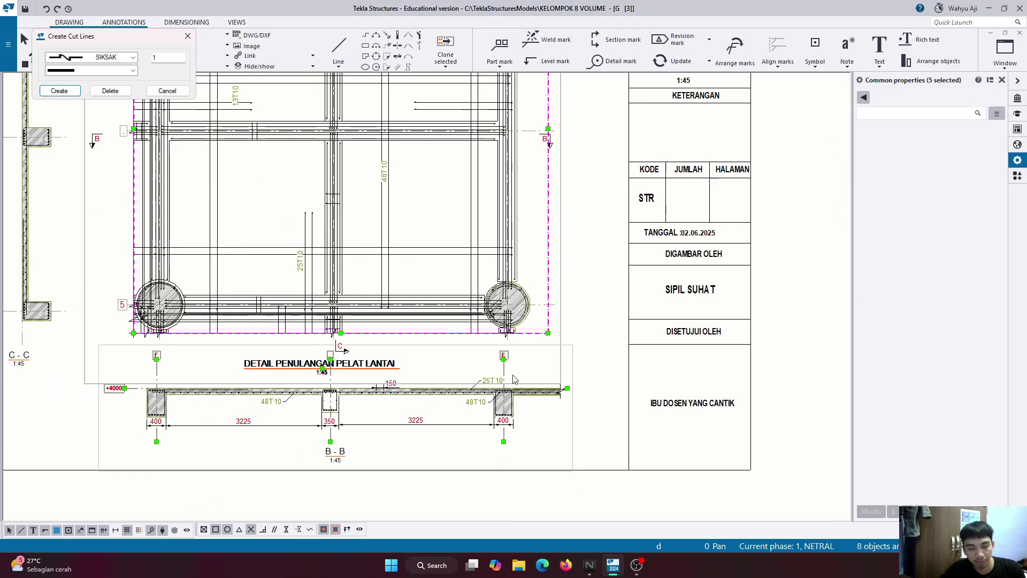
scroll(514, 379, down, 5)
scroll(528, 111, up, 5)
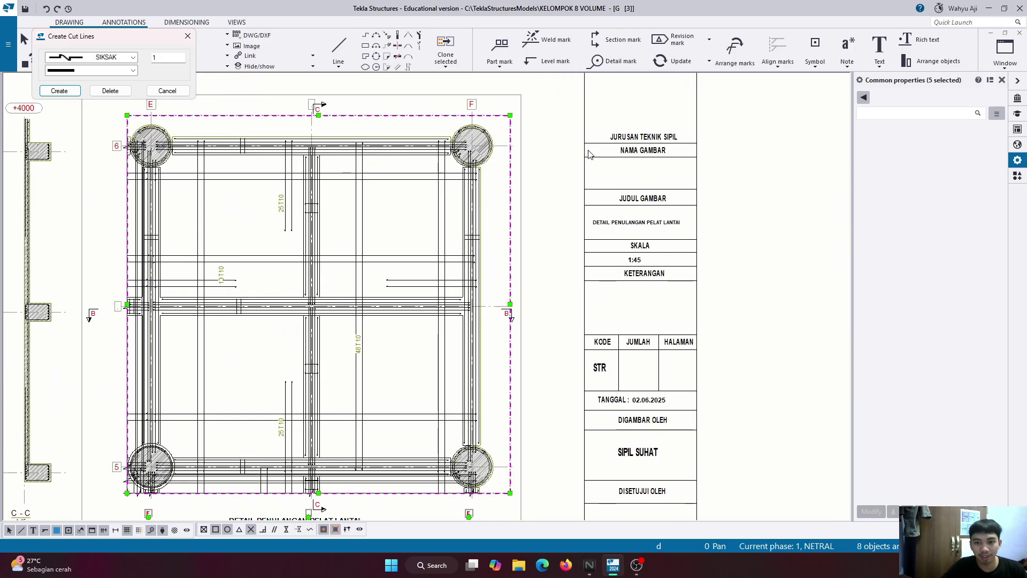
click(782, 236)
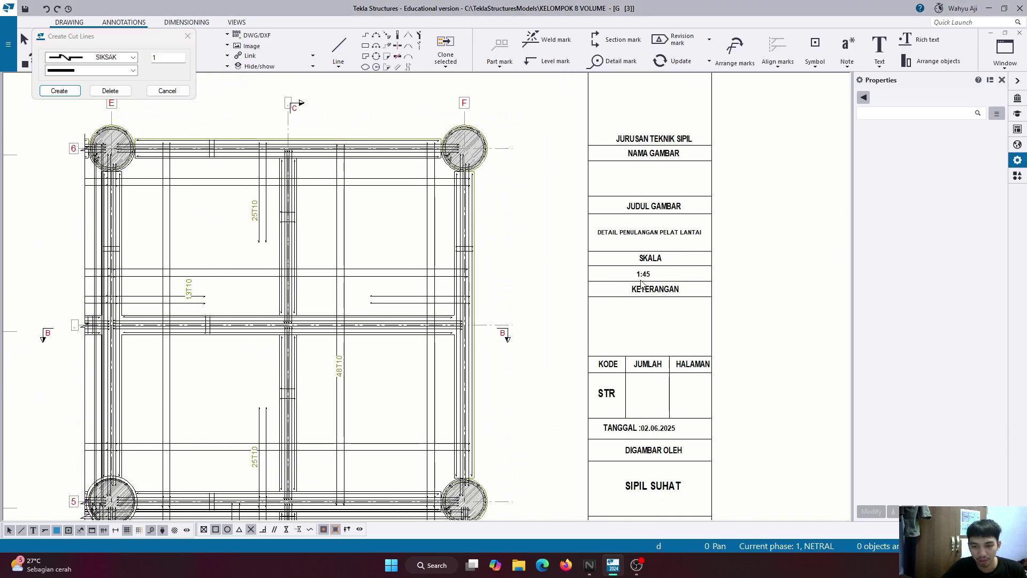
scroll(642, 283, down, 2)
scroll(404, 472, up, 1)
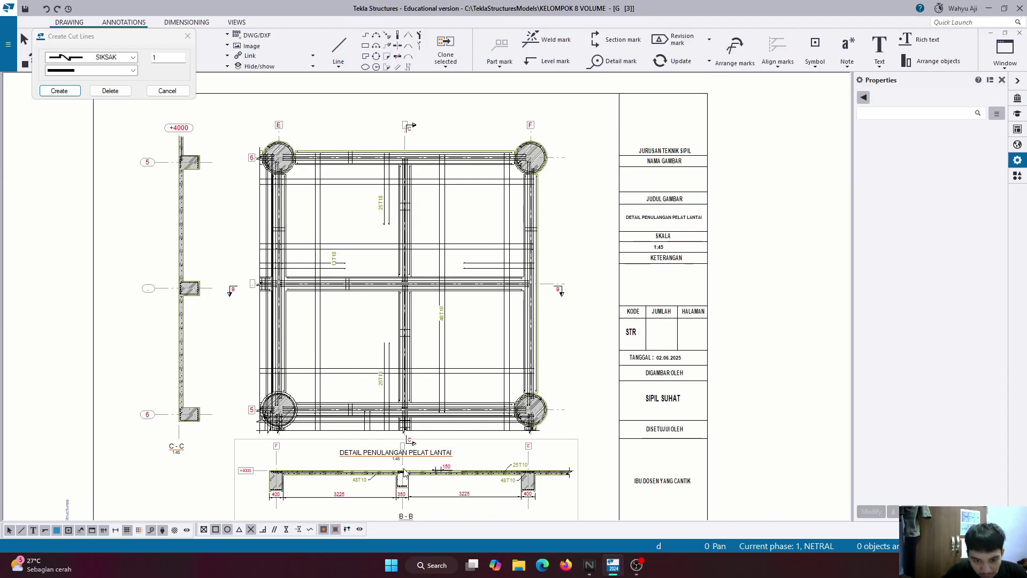
scroll(428, 482, up, 2)
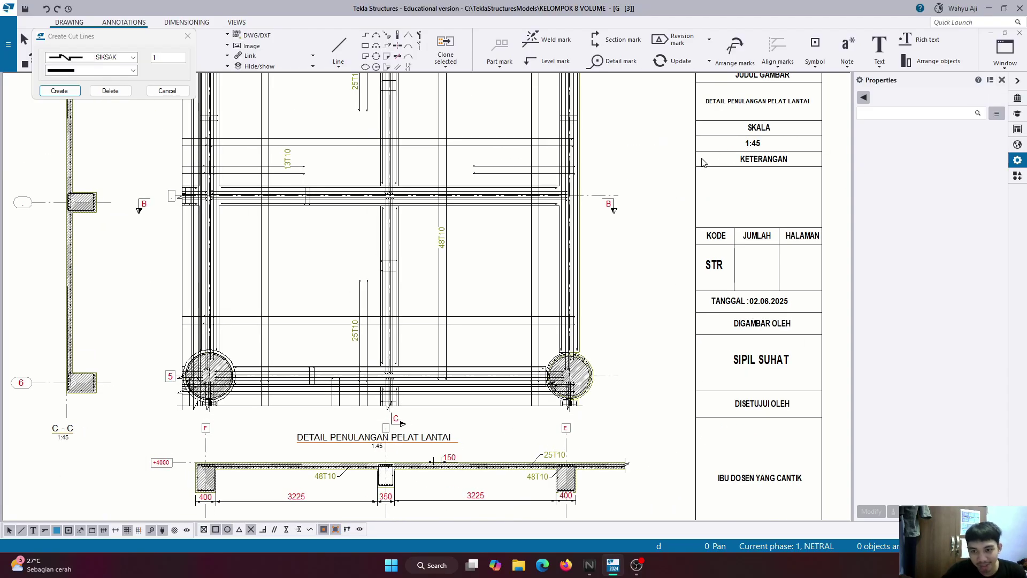
scroll(749, 214, up, 1)
scroll(748, 295, up, 1)
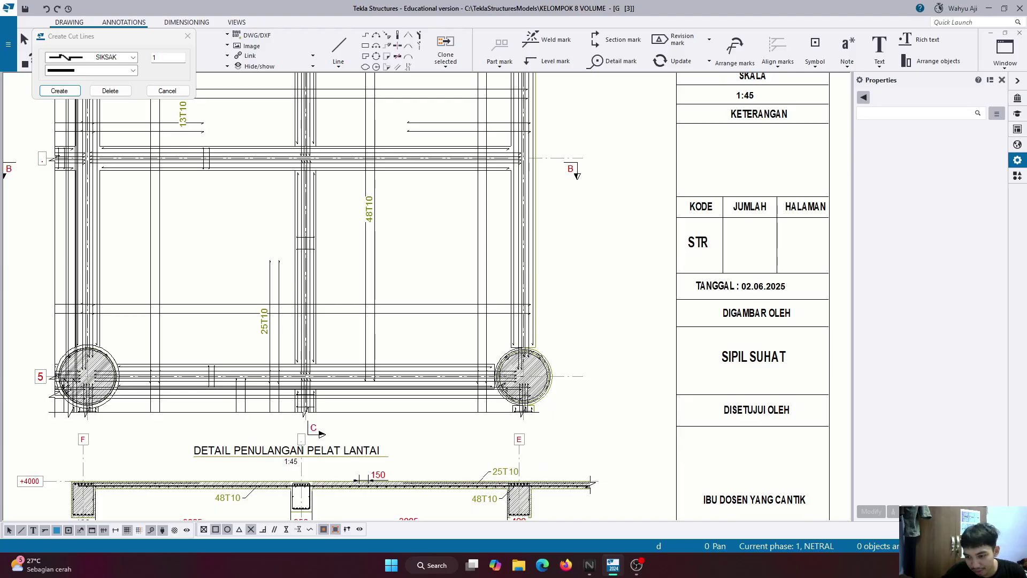
scroll(718, 491, down, 1)
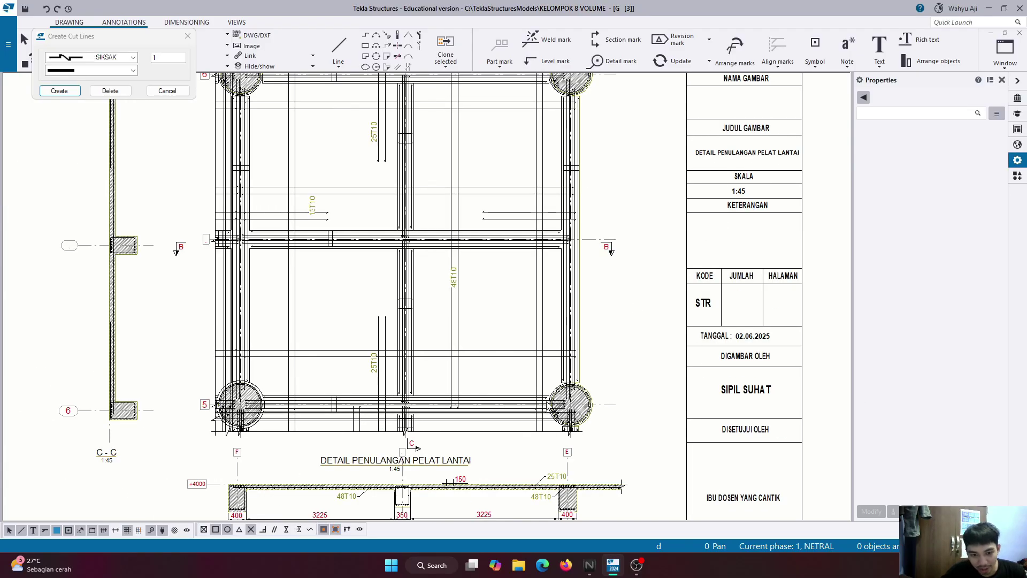
scroll(420, 473, down, 1)
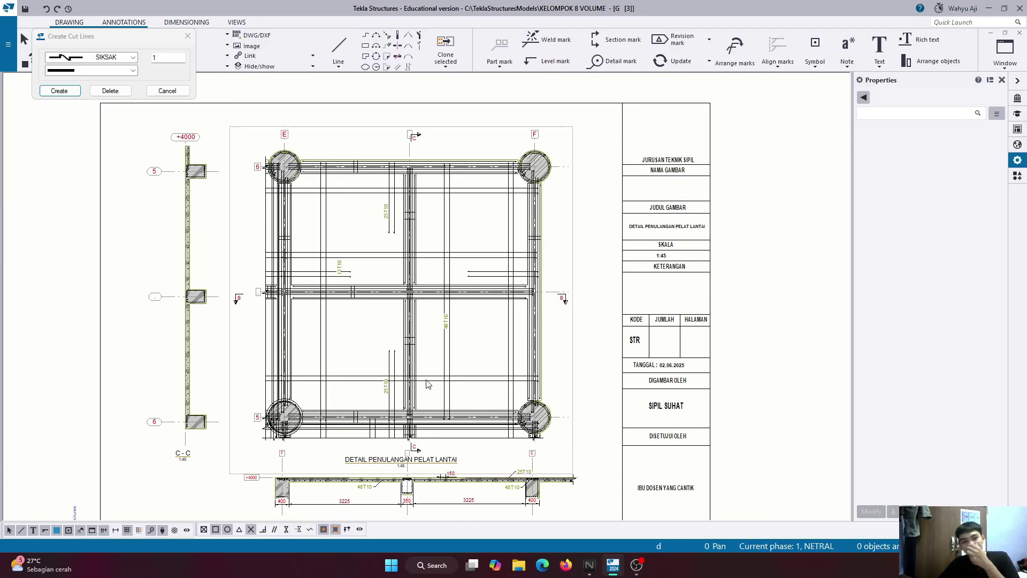
click(188, 36)
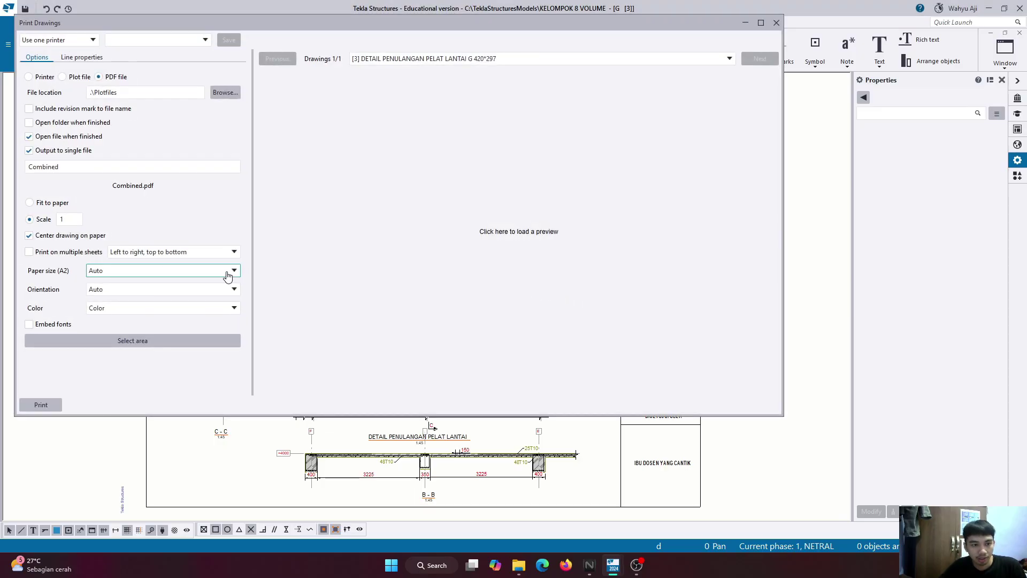
Set the PDF print's file location to the Downloads folder.
click(219, 94)
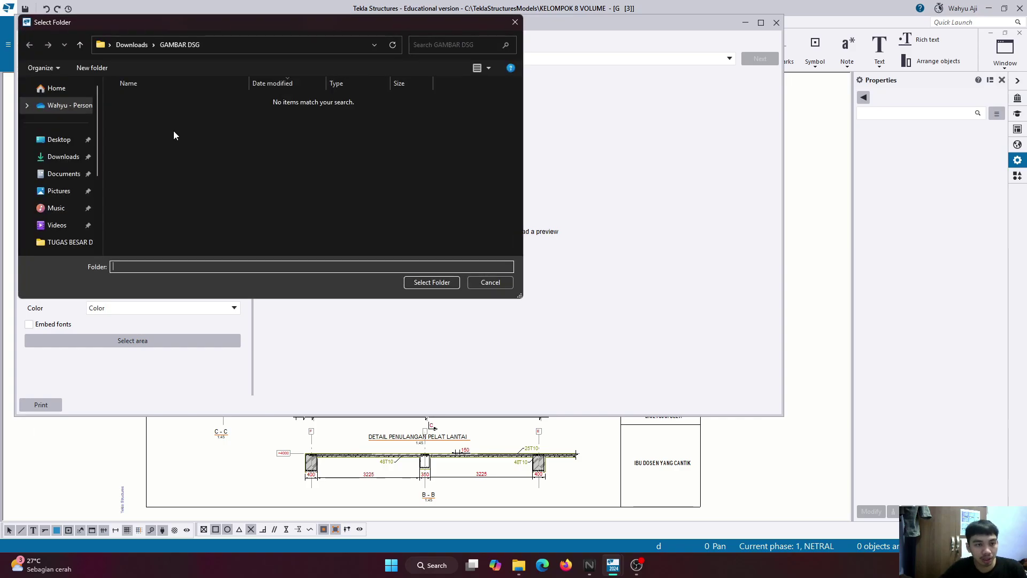
click(63, 156)
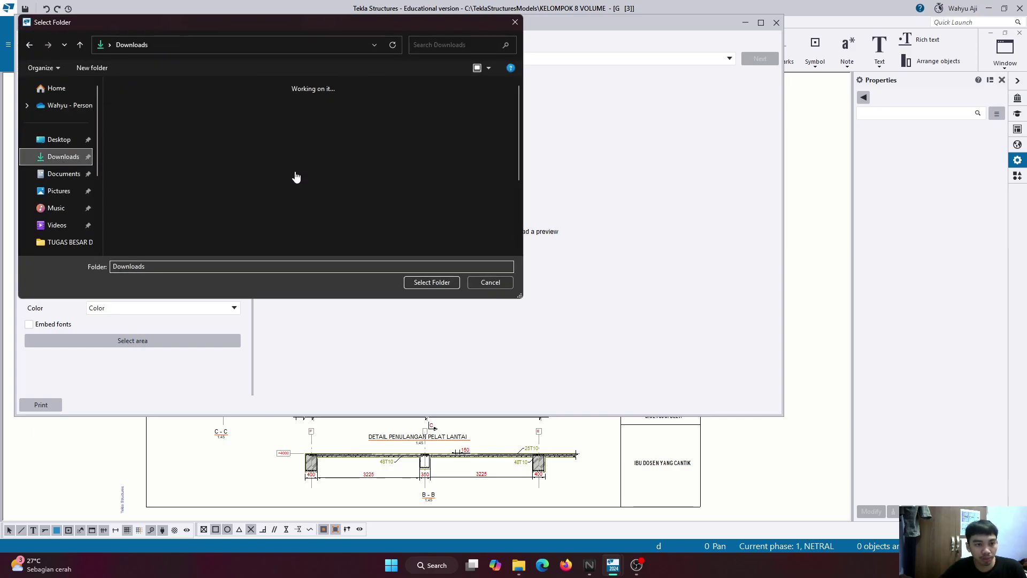
click(430, 282)
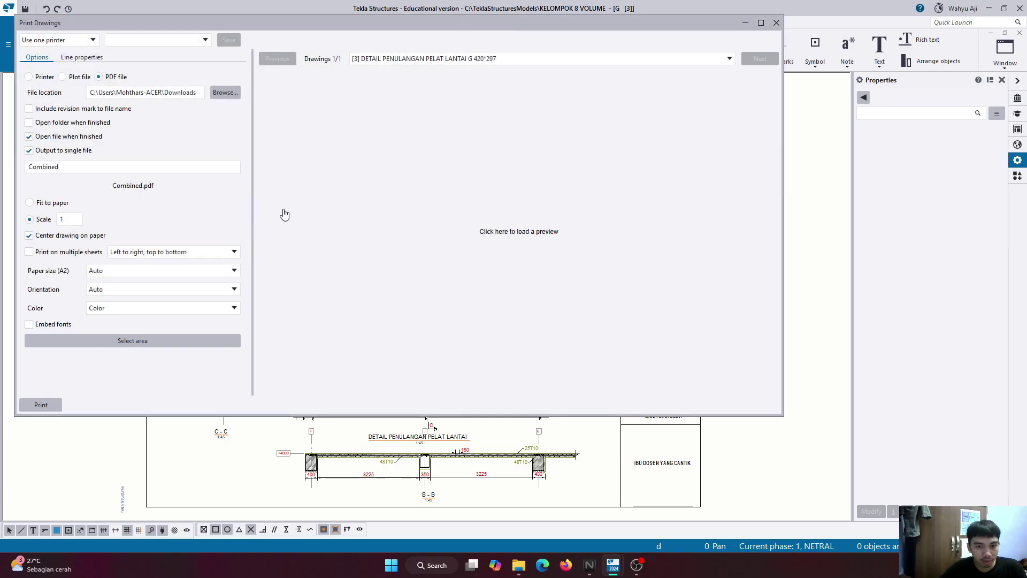
Load the print preview of the slab drawing and examine the plan, section B-B and the sheet layout.
click(542, 234)
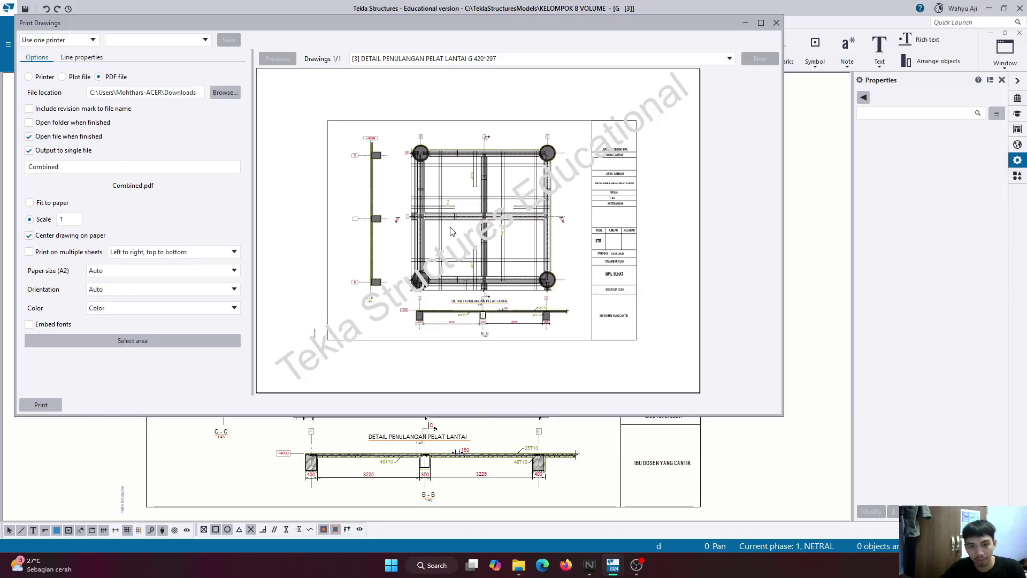
scroll(453, 232, up, 5)
scroll(474, 243, up, 1)
scroll(442, 164, up, 3)
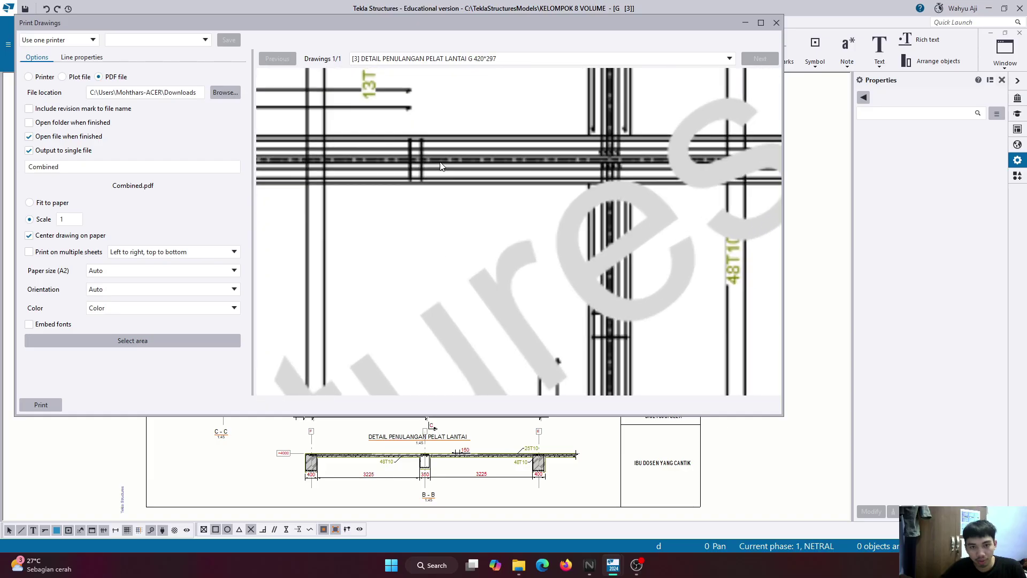
scroll(469, 222, down, 4)
scroll(541, 290, up, 1)
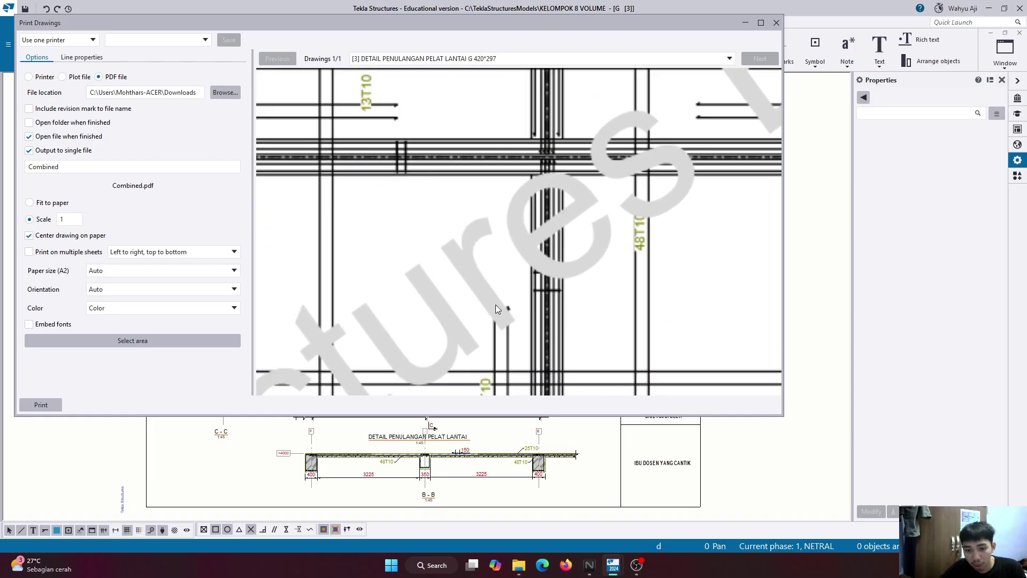
scroll(496, 304, down, 3)
scroll(469, 259, down, 1)
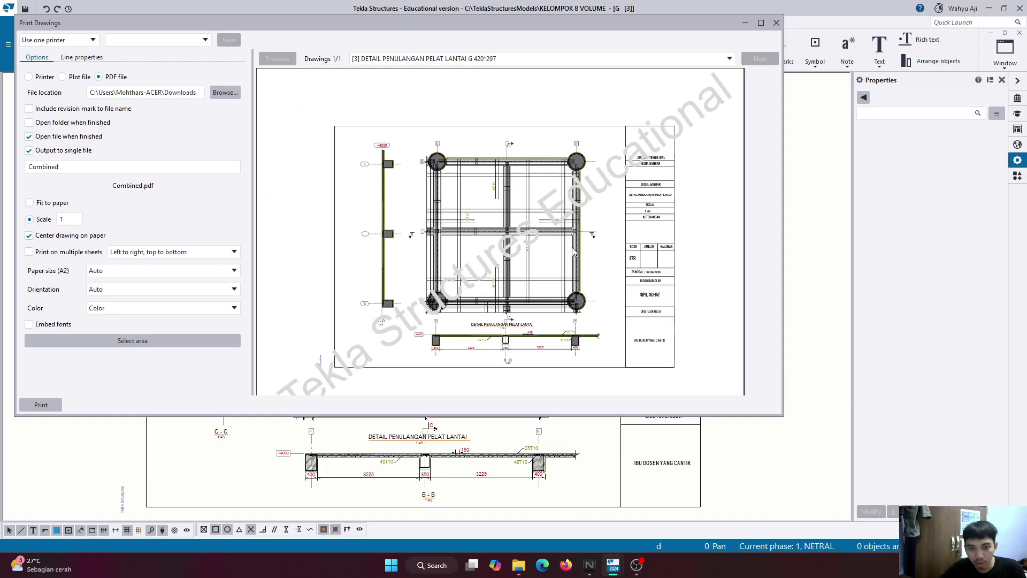
scroll(471, 374, up, 1)
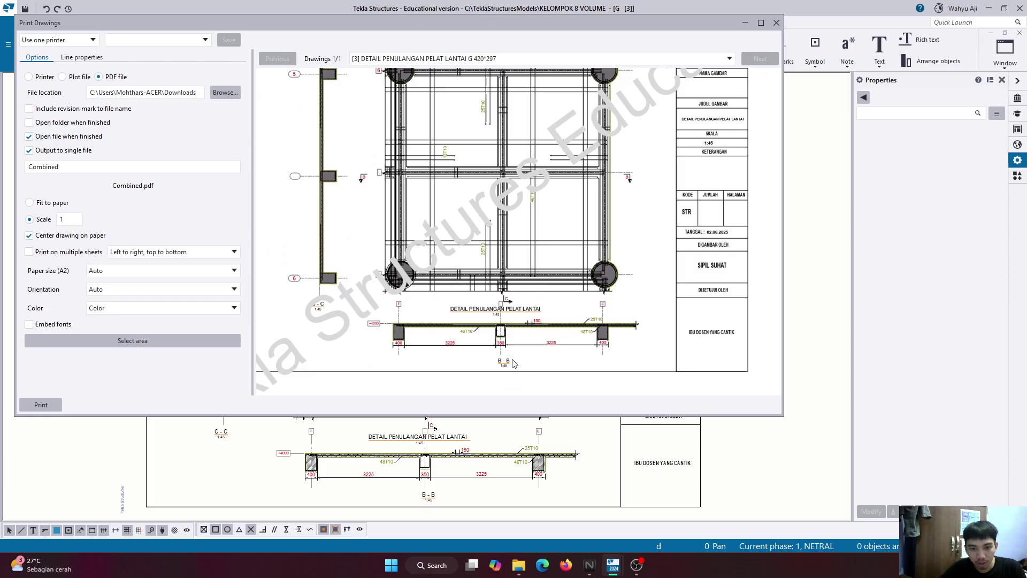
Print the slab drawing to Combined.pdf at scale 1 and check the plan, sections and sheet margins in the PDF.
click(41, 406)
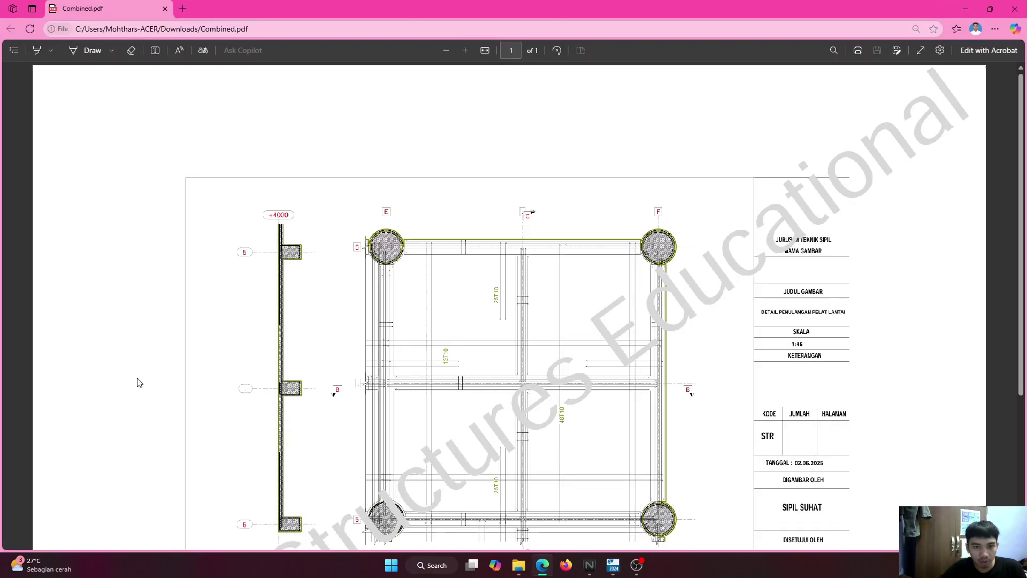
scroll(560, 307, down, 3)
scroll(554, 331, up, 2)
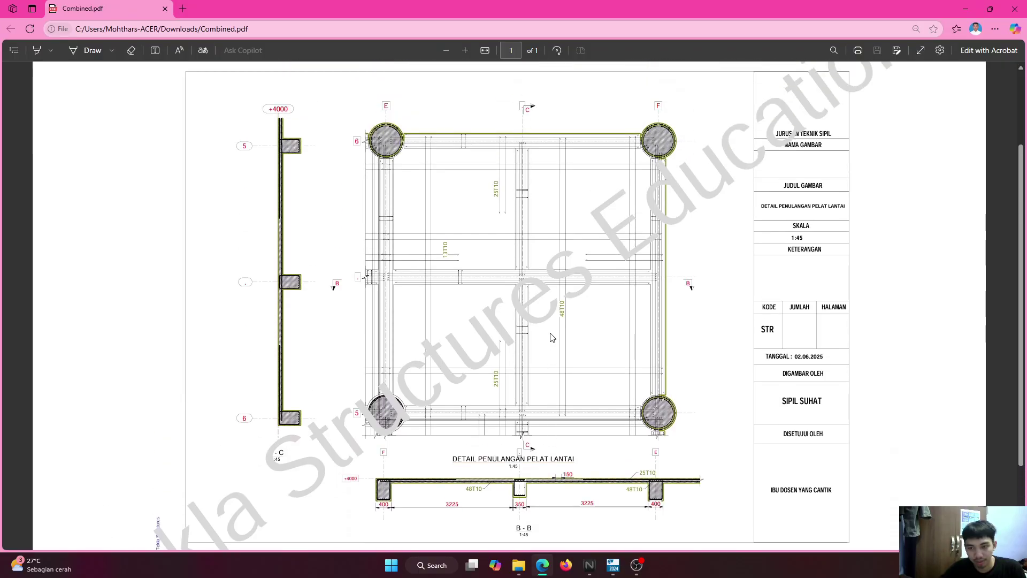
scroll(553, 338, up, 1)
scroll(553, 337, down, 4)
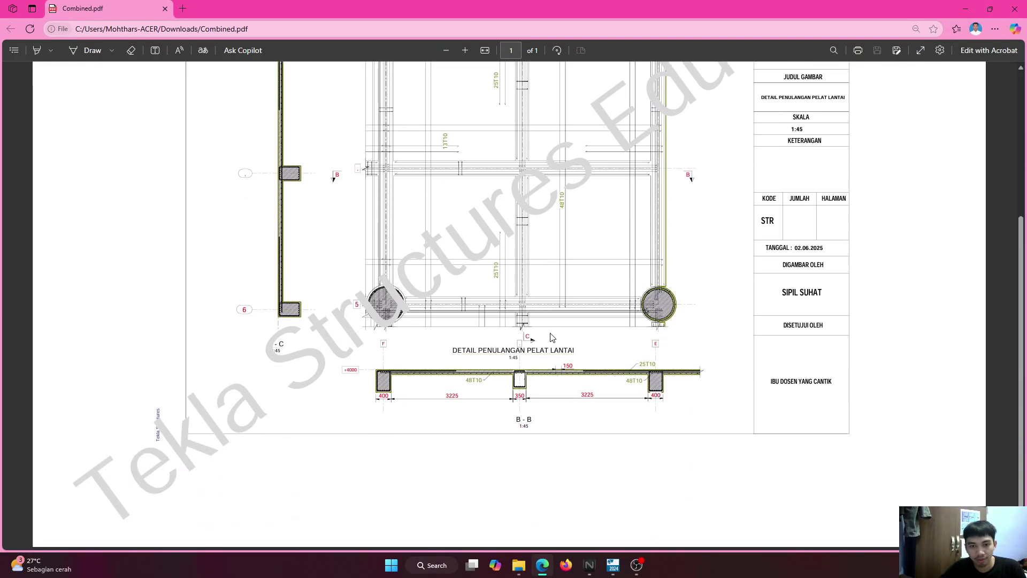
ctrl+scroll(568, 295, down, 4)
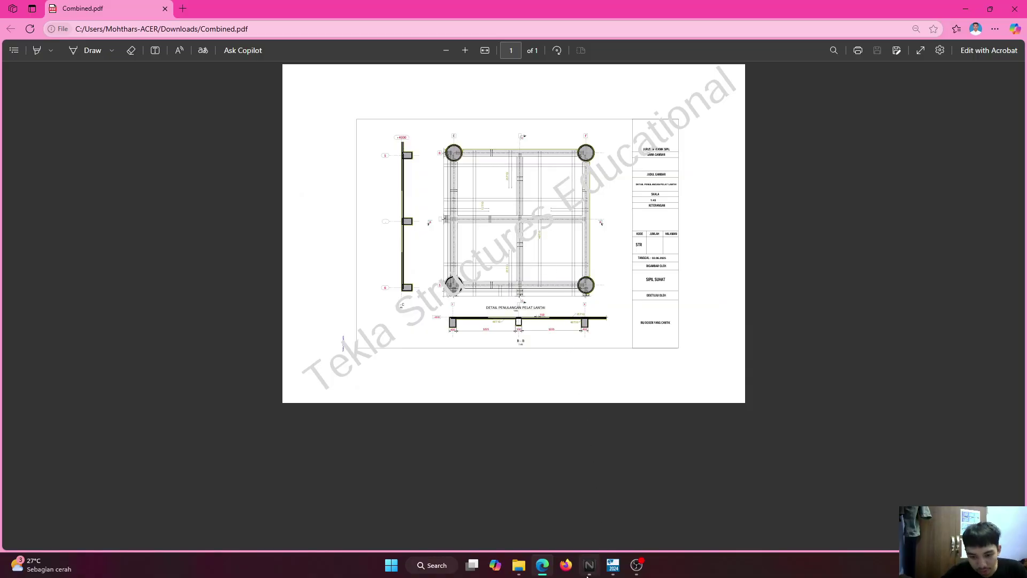
Switch back to the Print Drawings window in Tekla Structures.
mouse_move(612, 567)
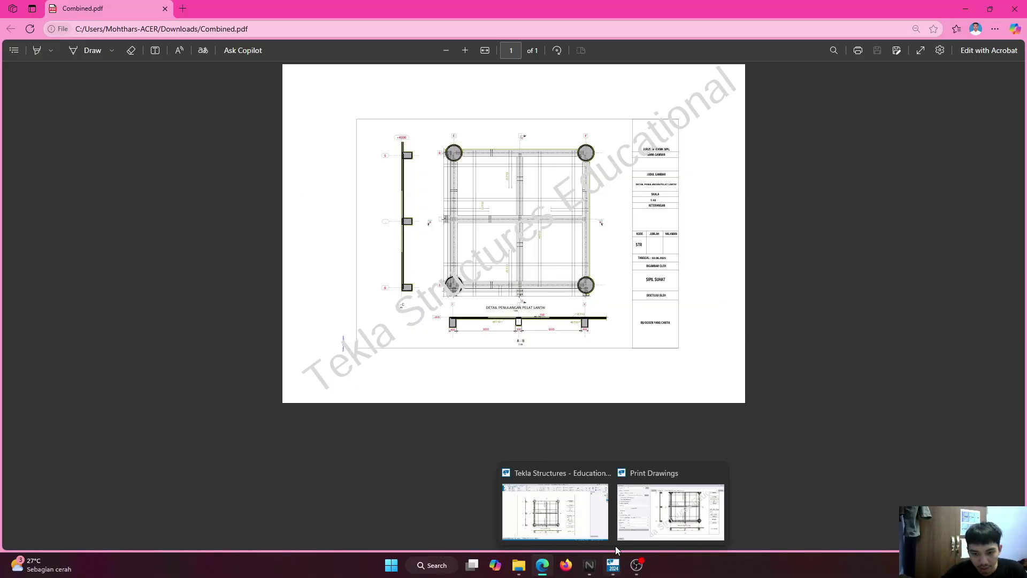
click(595, 525)
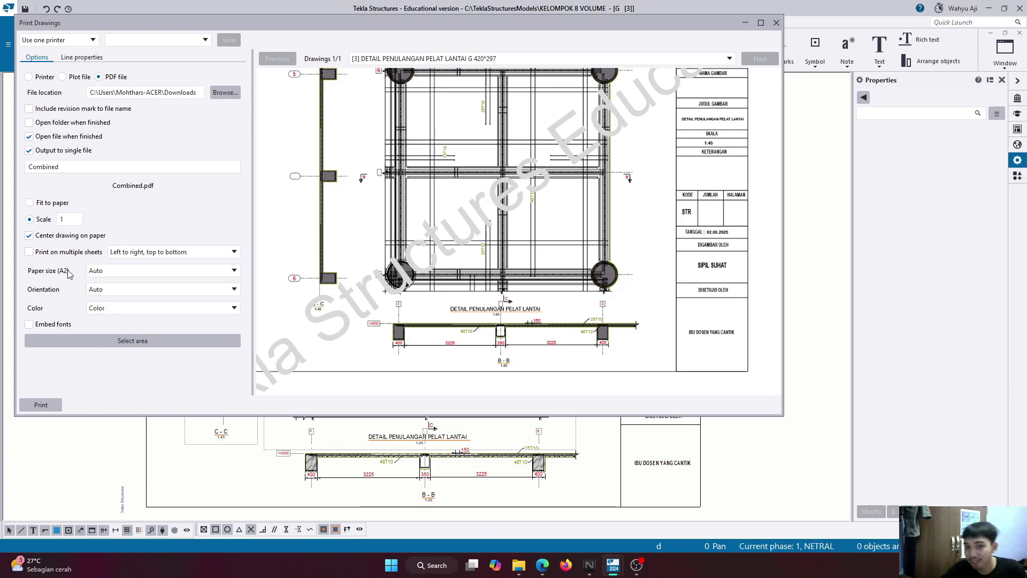
Set the paper size of the slab drawing's PDF print to A3.
click(122, 273)
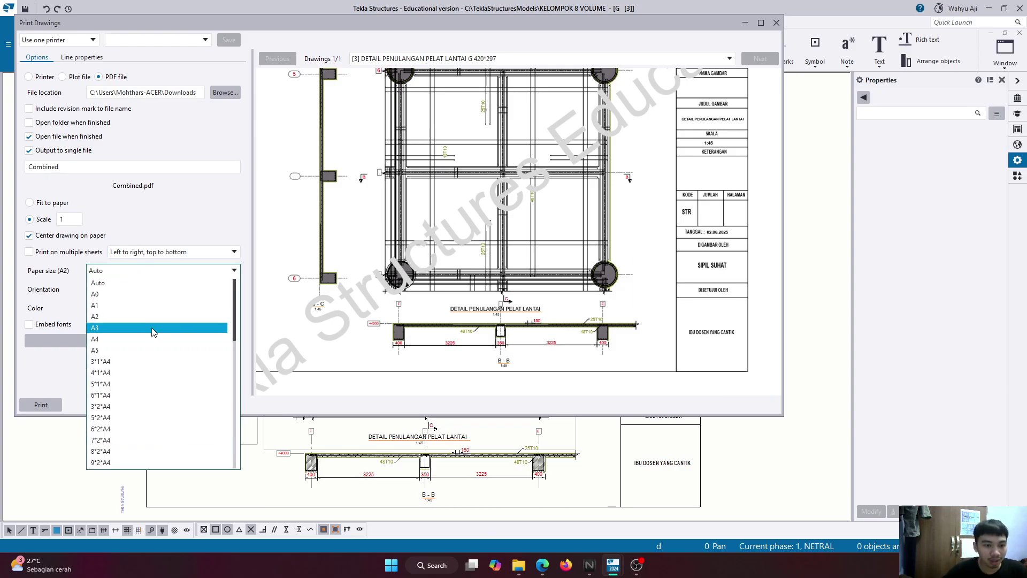
click(151, 328)
click(129, 273)
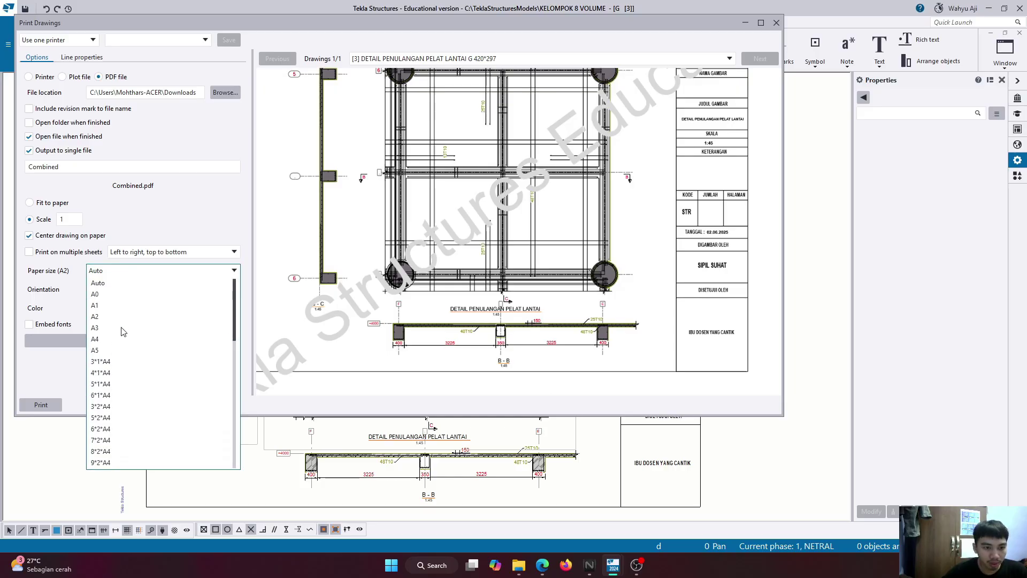
click(113, 328)
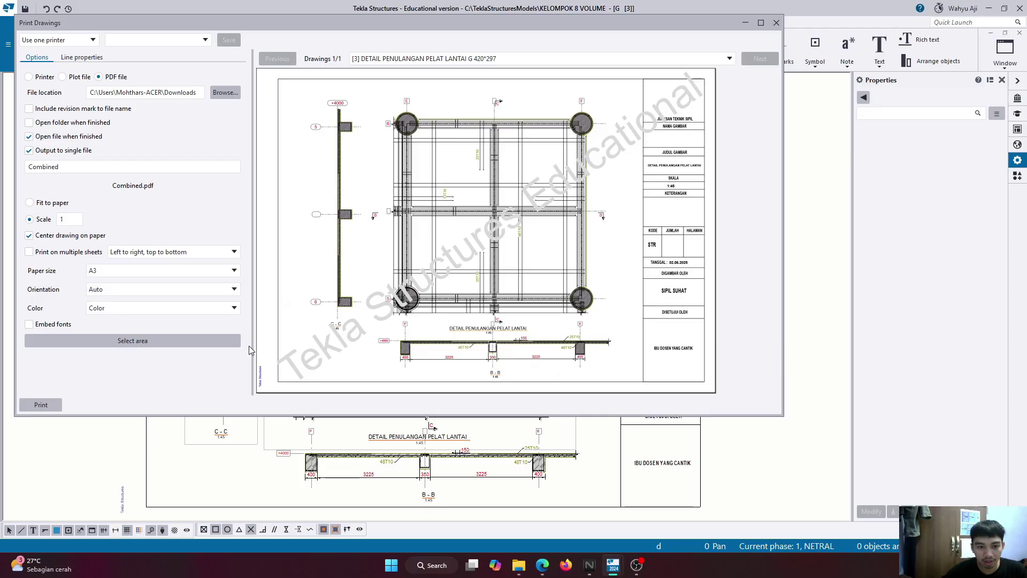
Print the slab drawing to Combined.pdf and check the A3 sheet's plan, sections and title block in the PDF.
click(41, 405)
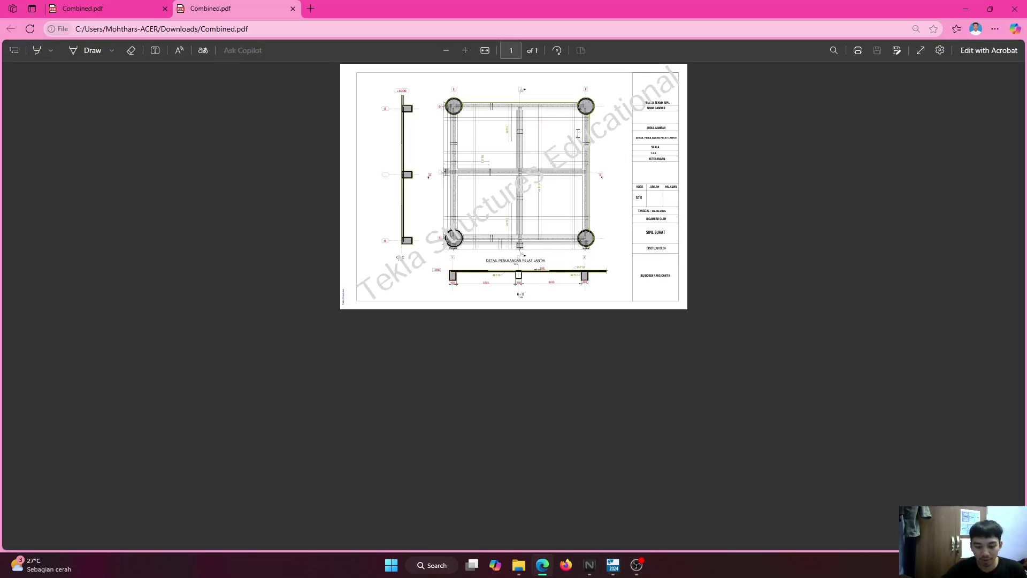
ctrl+scroll(578, 133, up, 3)
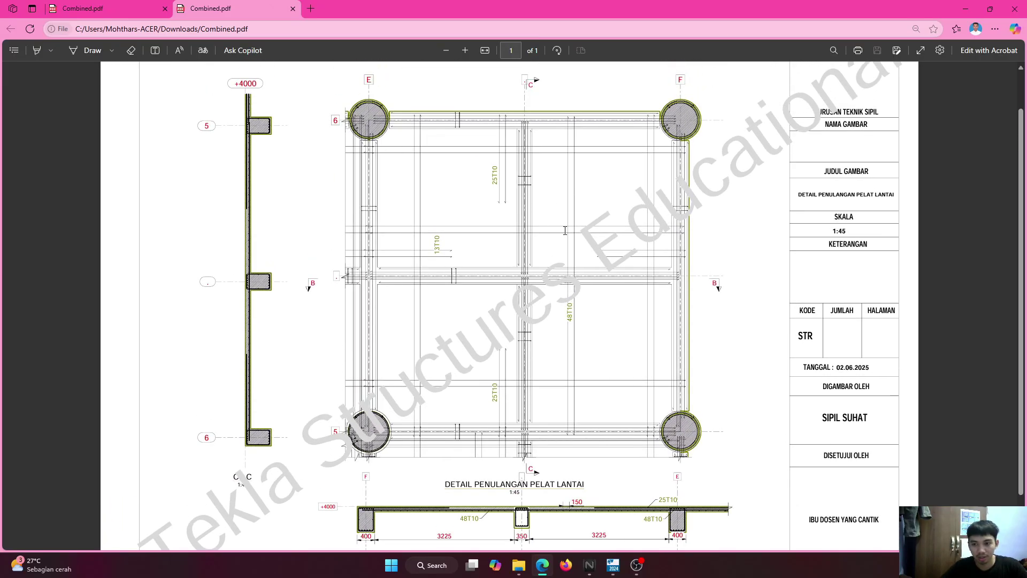
ctrl+scroll(749, 268, down, 2)
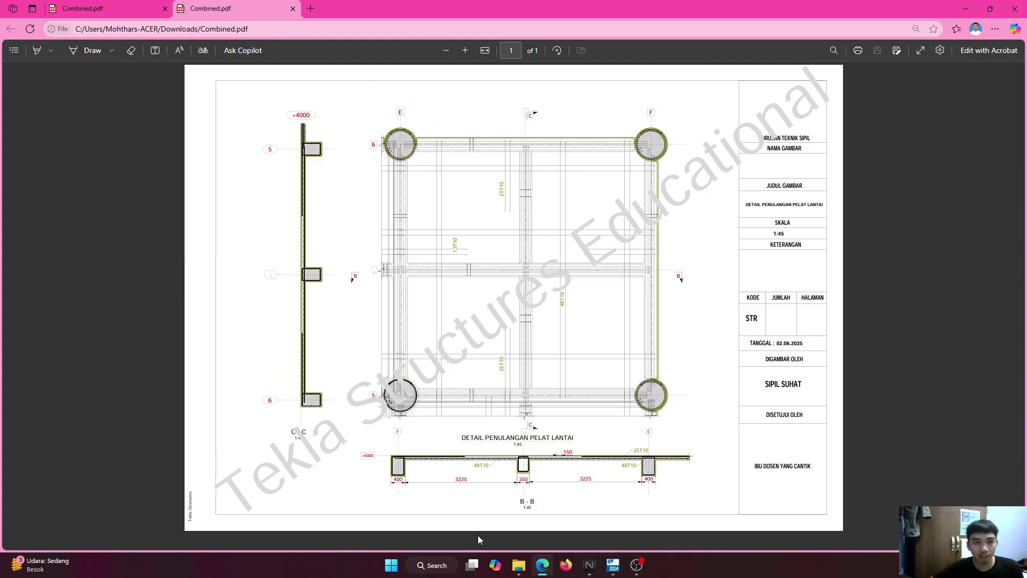
Close both Combined.pdf tabs and return to the slab drawing in Tekla Structures with the Print Drawings window closed.
click(294, 9)
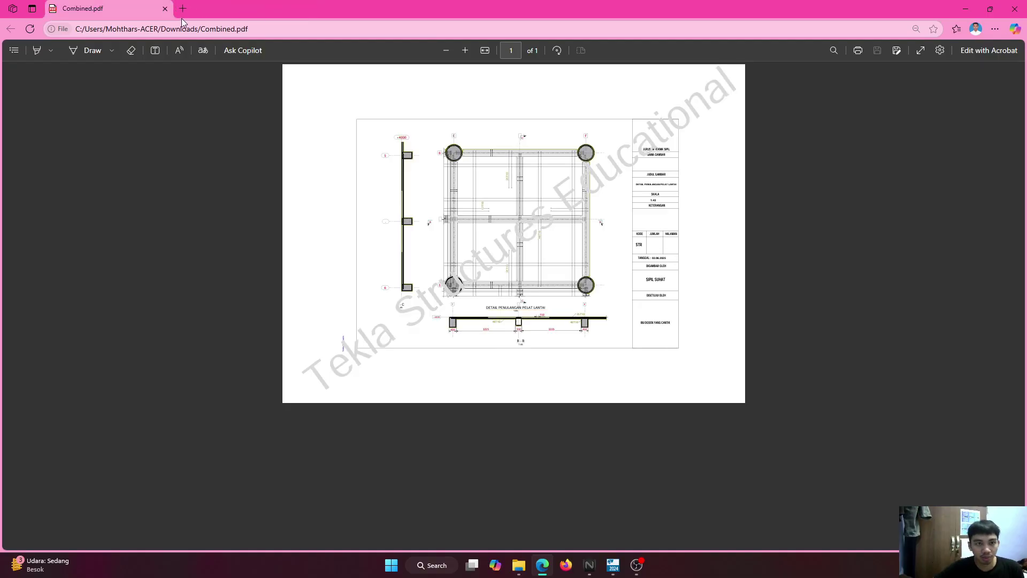
click(166, 9)
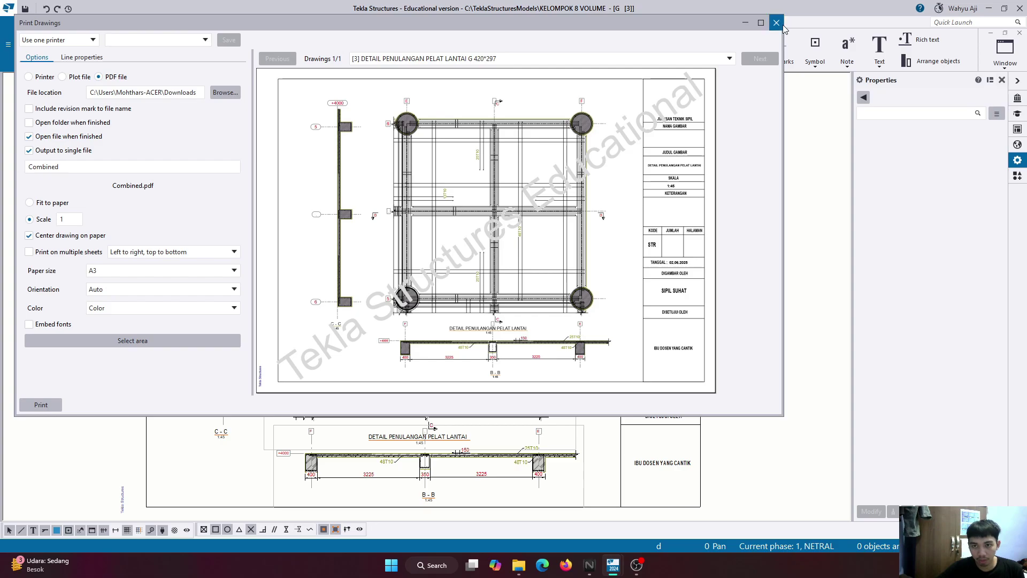
key(super+e)
click(613, 565)
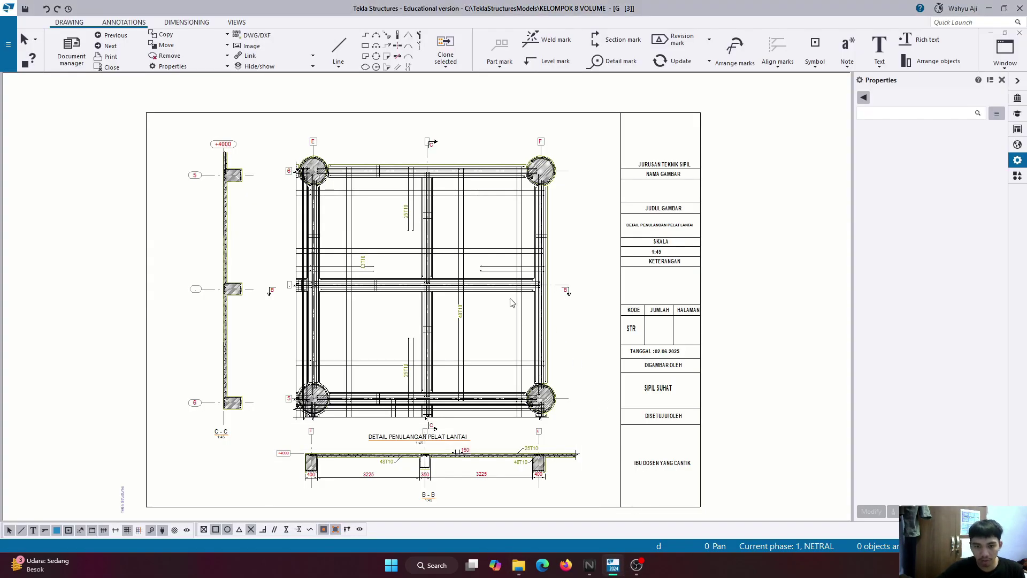
scroll(545, 276, up, 5)
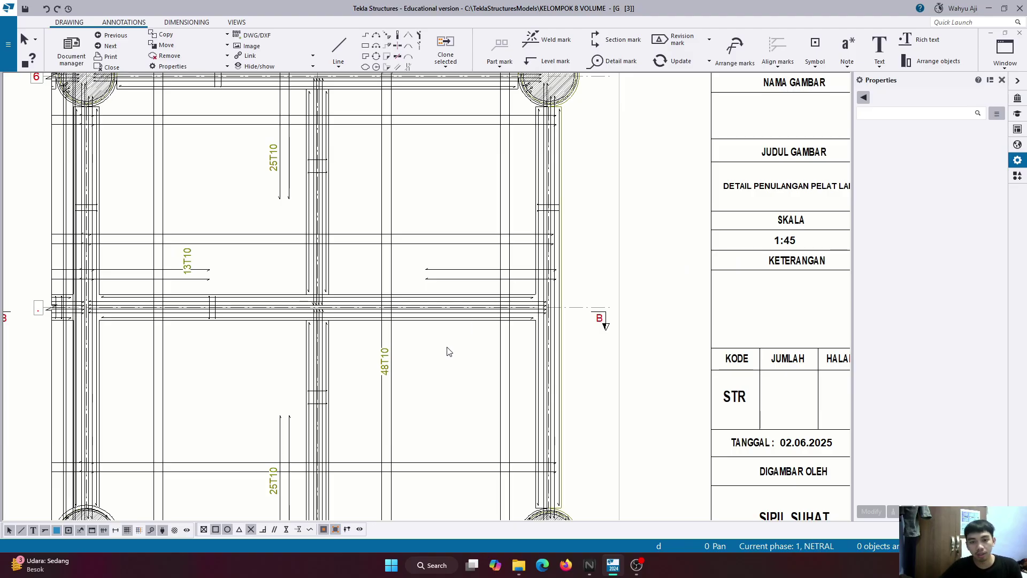
scroll(419, 344, down, 2)
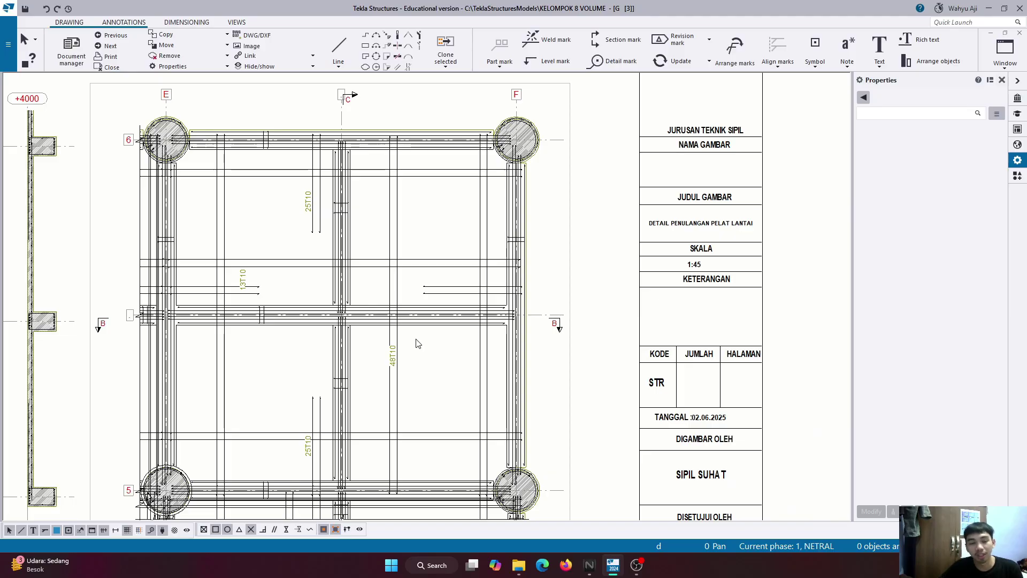
scroll(370, 300, down, 3)
scroll(360, 251, down, 1)
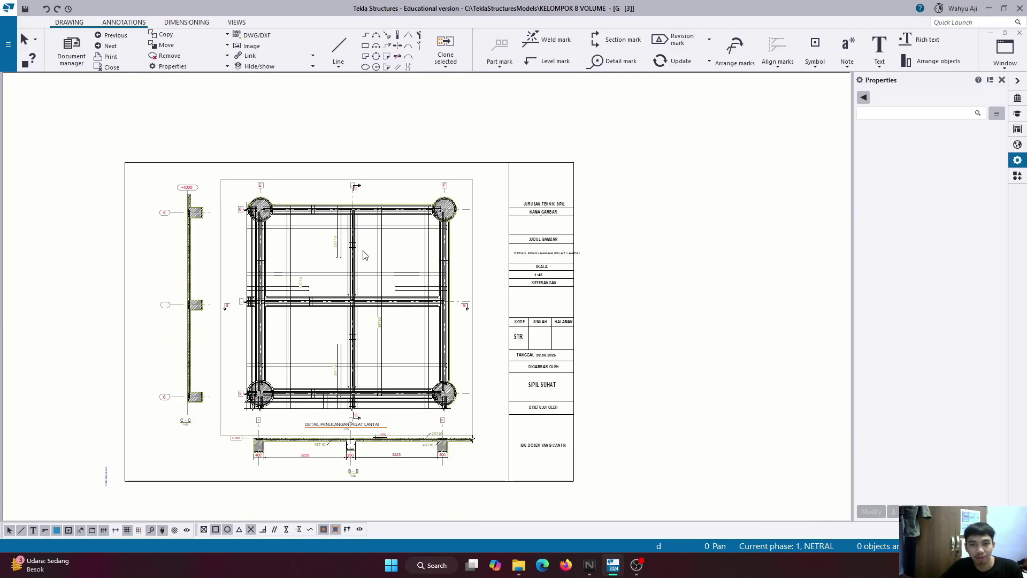